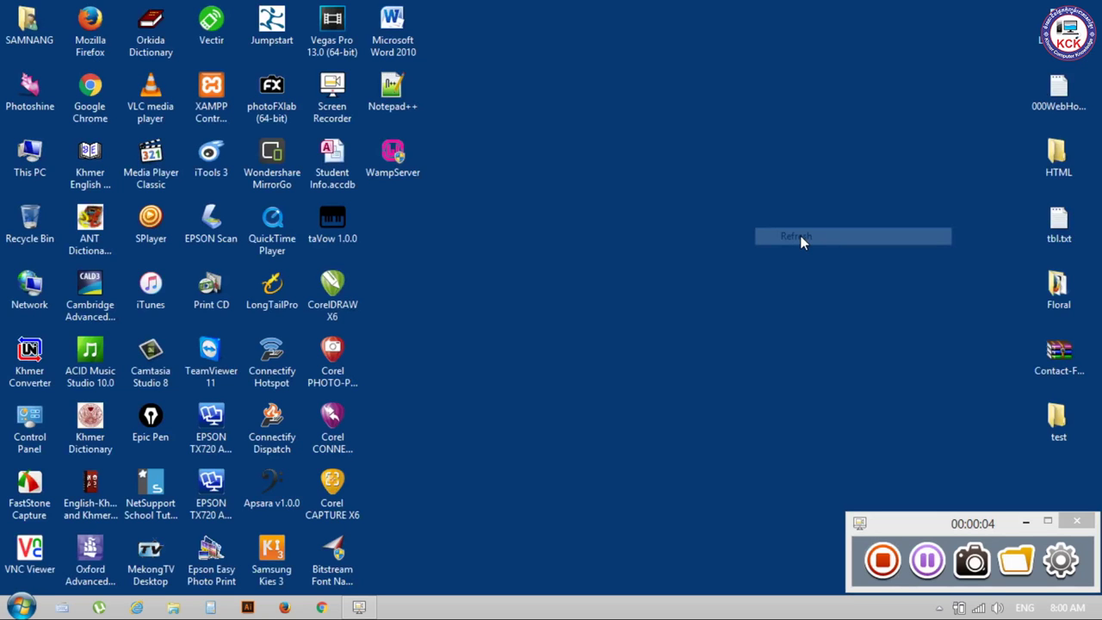
Step: Refresh the desktop twice from its right-click menu and close the on-screen keyboard
right_click(745, 168)
click(787, 212)
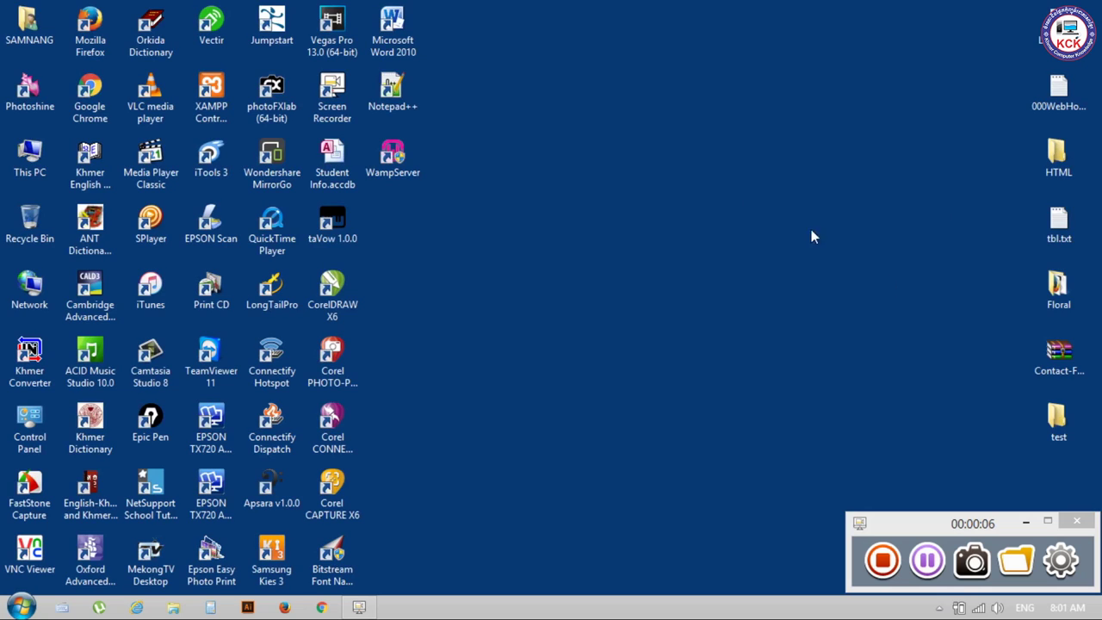
click(1027, 521)
right_click(553, 215)
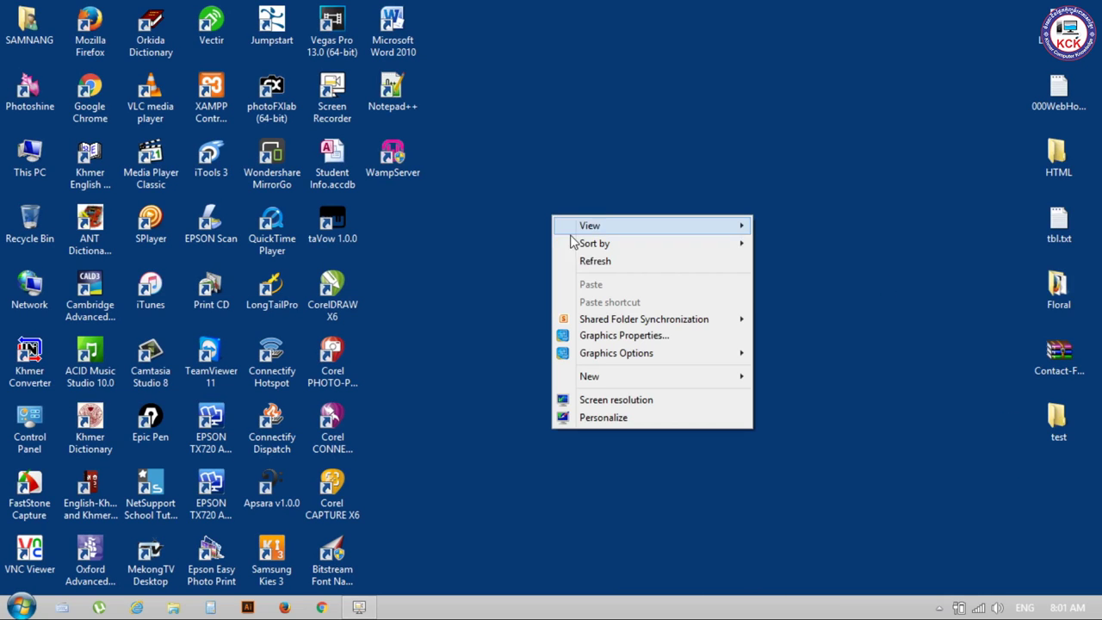
click(601, 261)
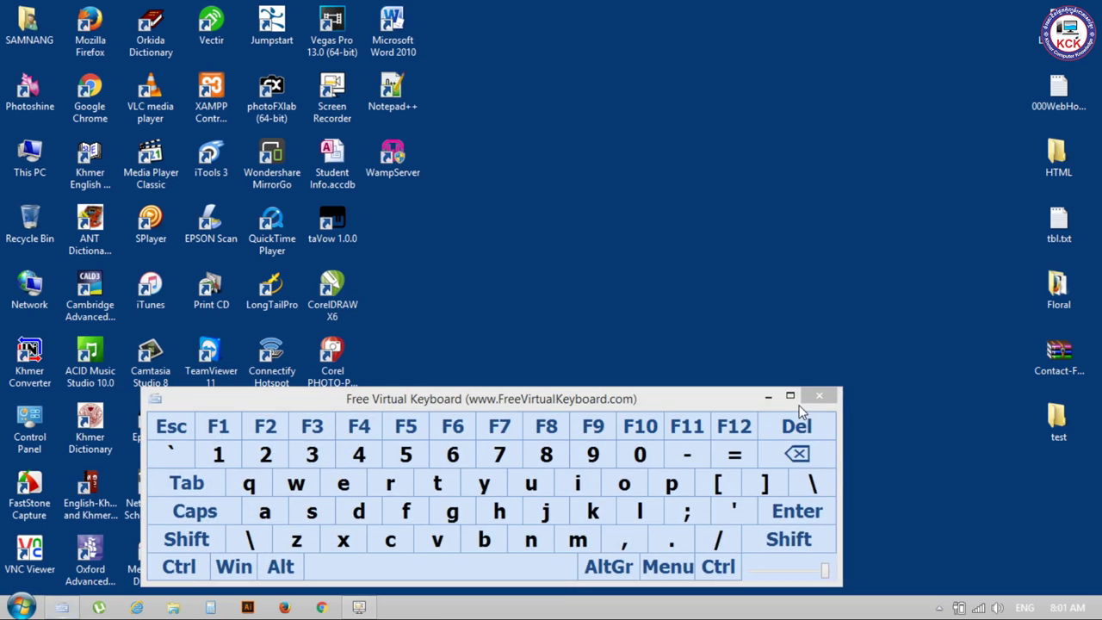
click(818, 395)
Step: Search the Start menu for winword and launch Microsoft Word
key(super)
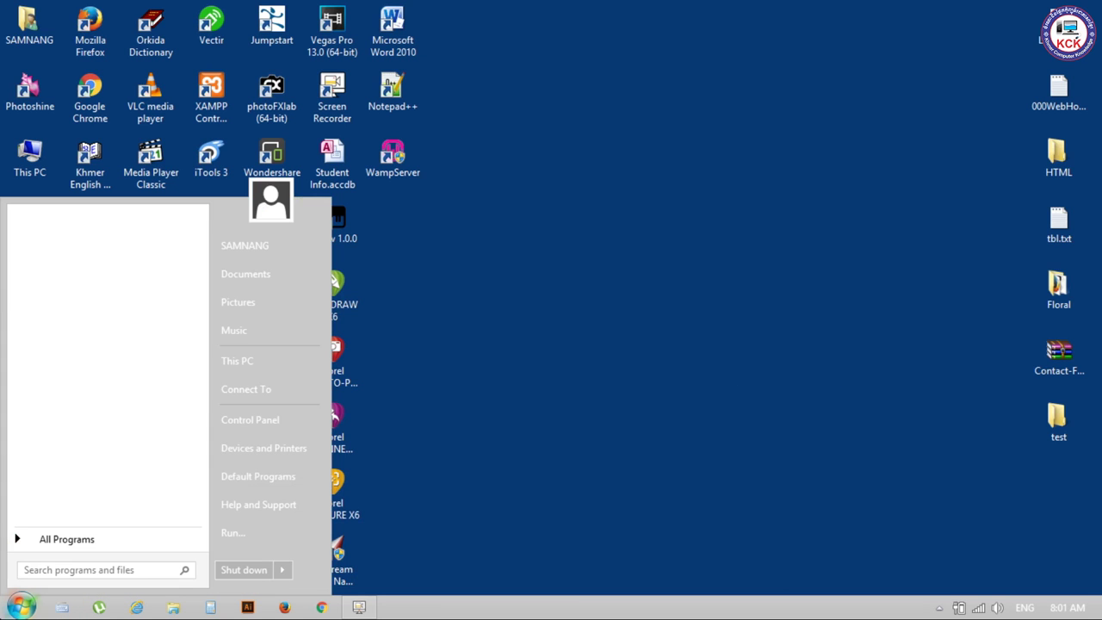
text(wind)
key(BackSpace)
text(word)
key(Return)
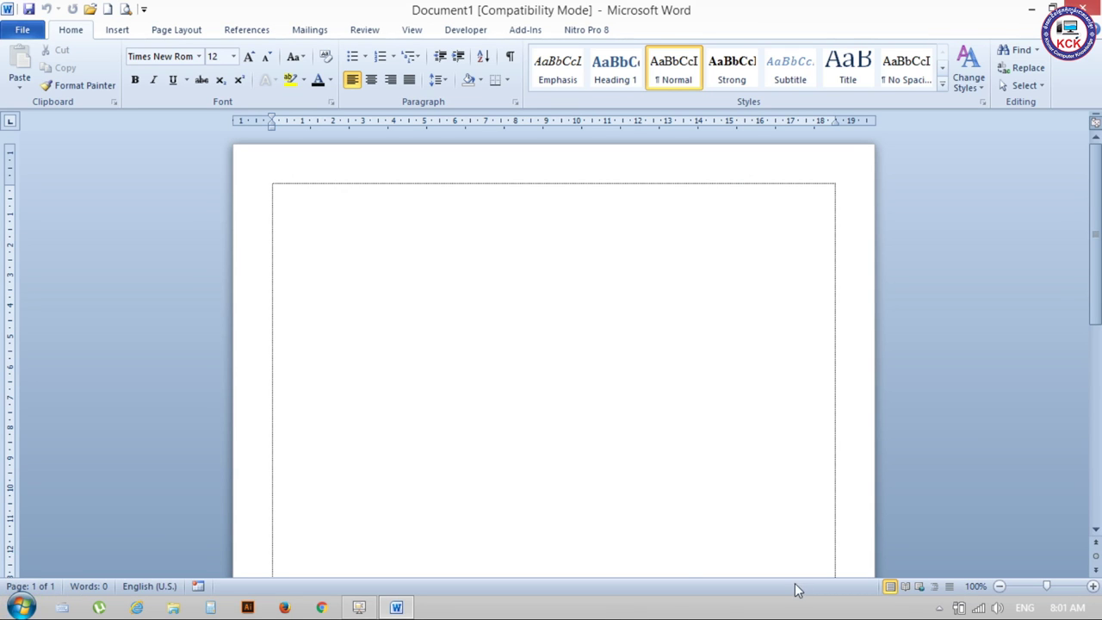
Step: Zoom the page to 130% and raise the screen brightness in Power Options
click(1091, 585)
click(1092, 585)
click(1092, 586)
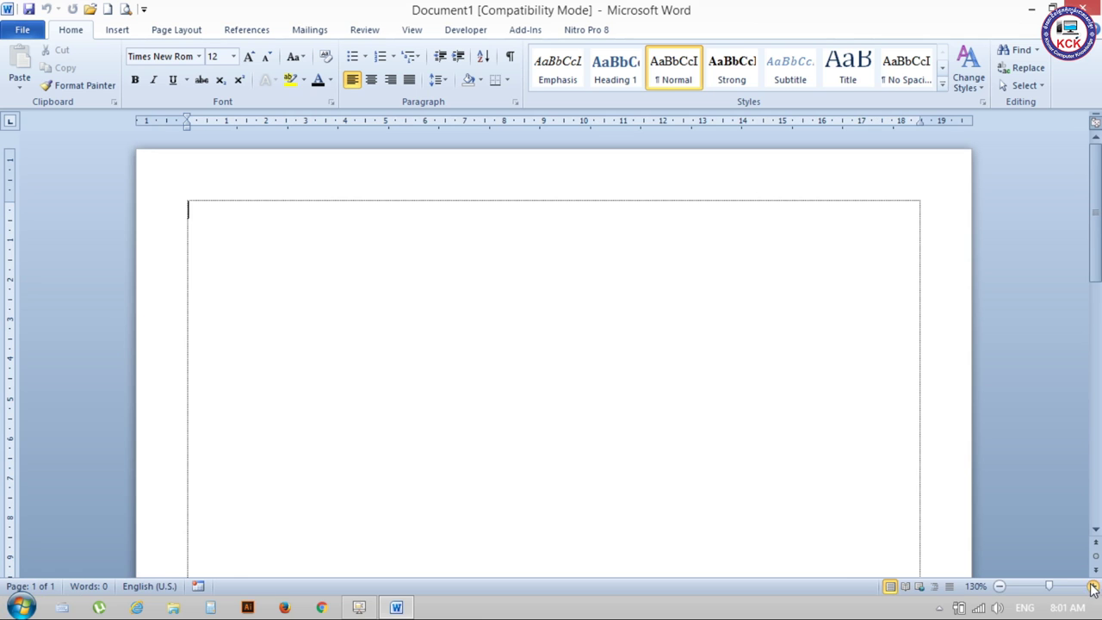
click(961, 609)
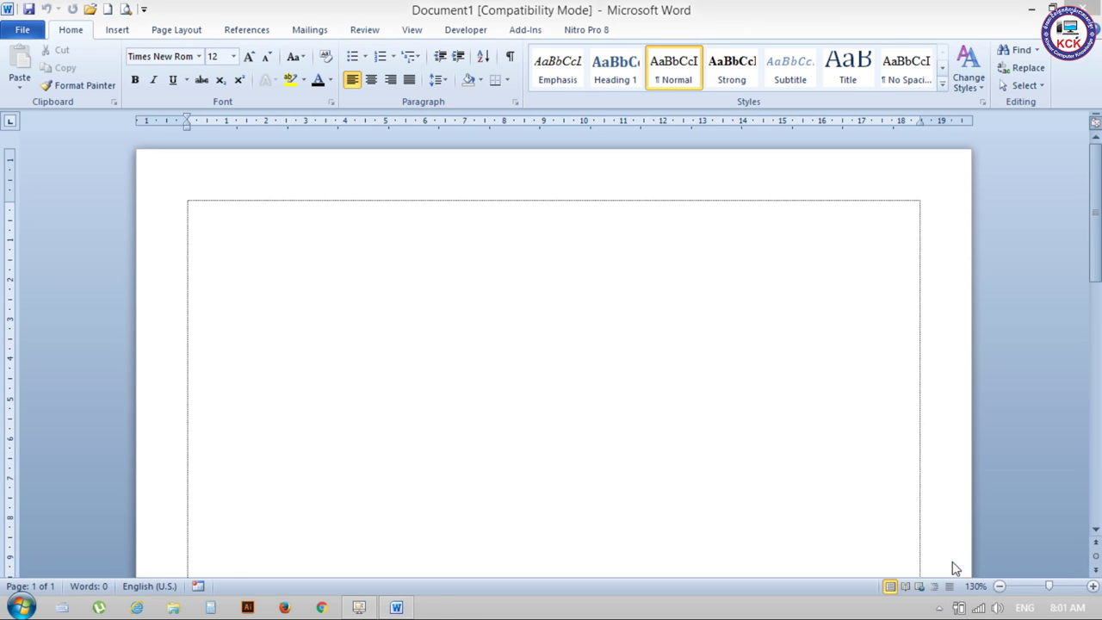
click(954, 568)
drag(625, 576, 663, 577)
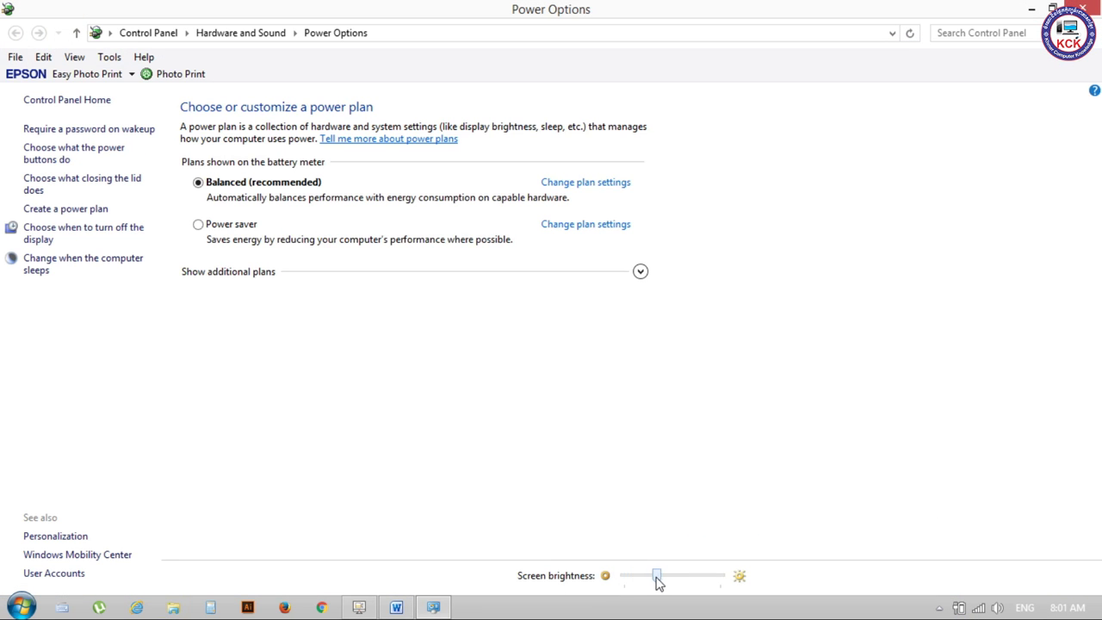
click(1090, 8)
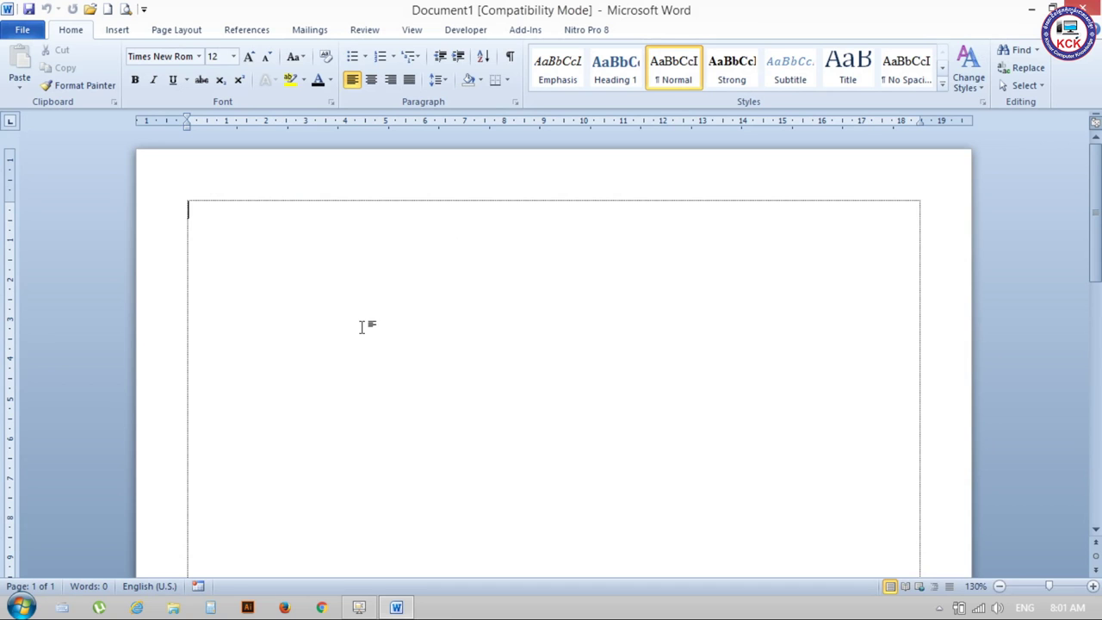
click(163, 30)
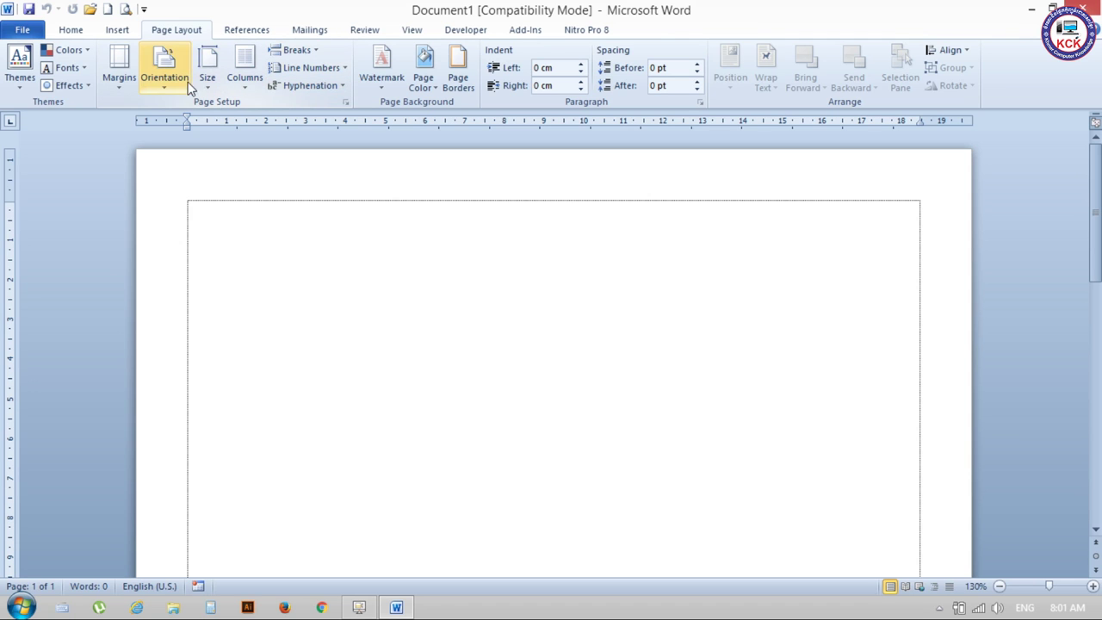
Step: On Page Layout, glance at Hyphenation, then open the Margins preset gallery
click(310, 85)
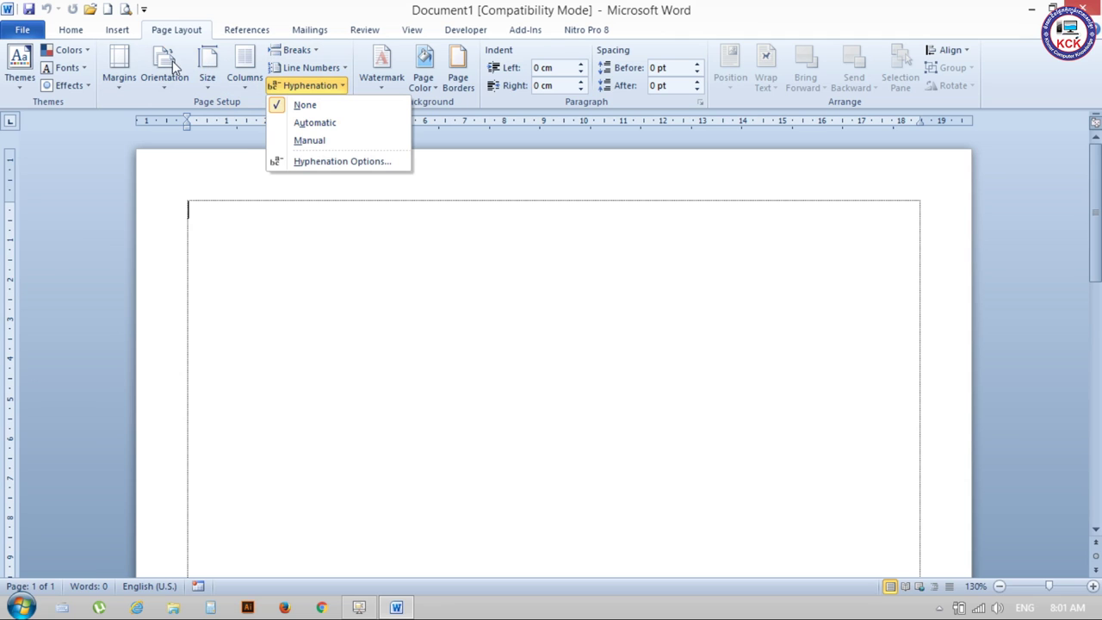
click(249, 256)
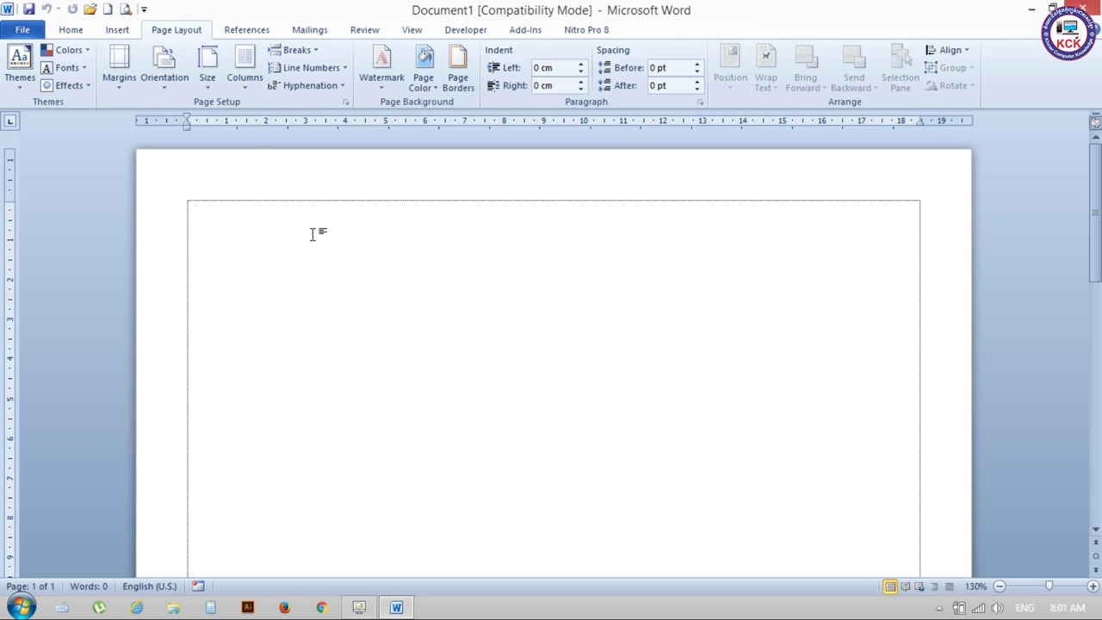
click(121, 90)
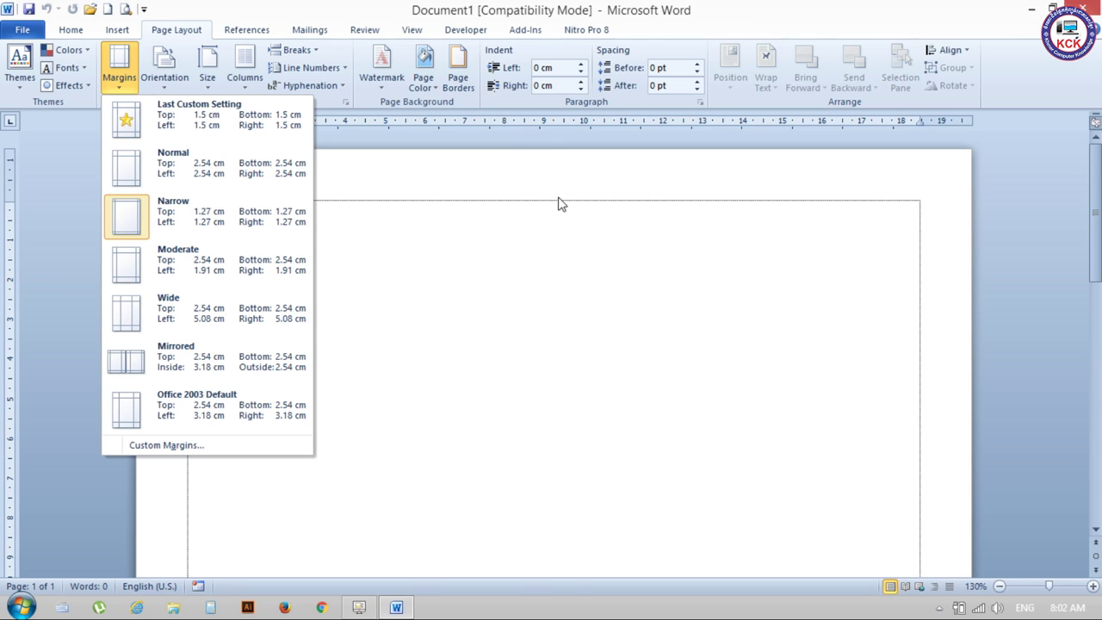
click(657, 218)
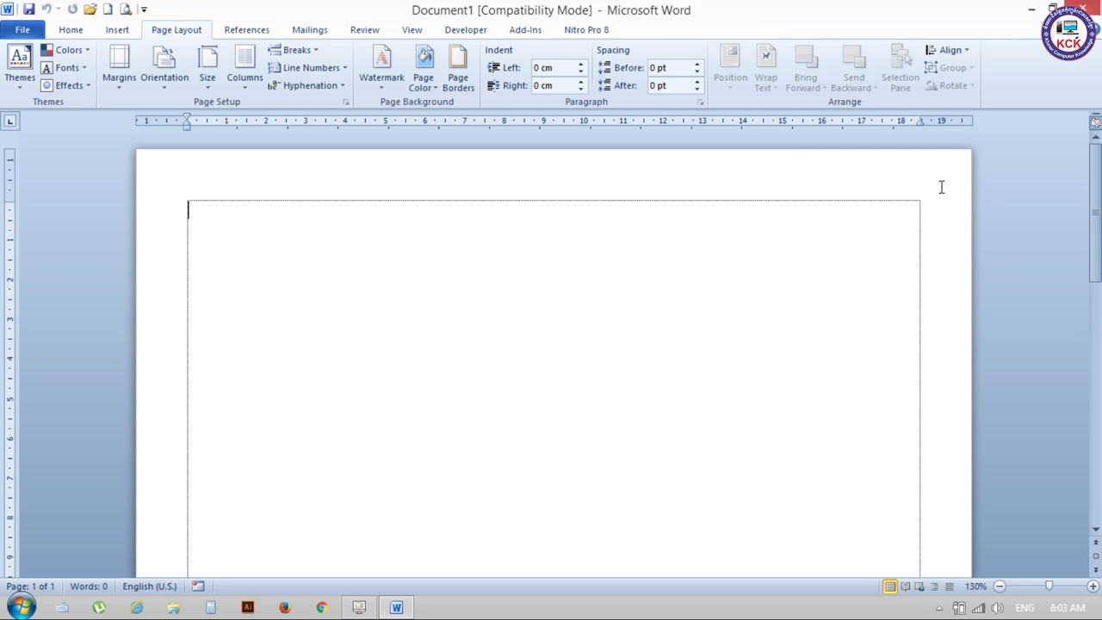
click(119, 69)
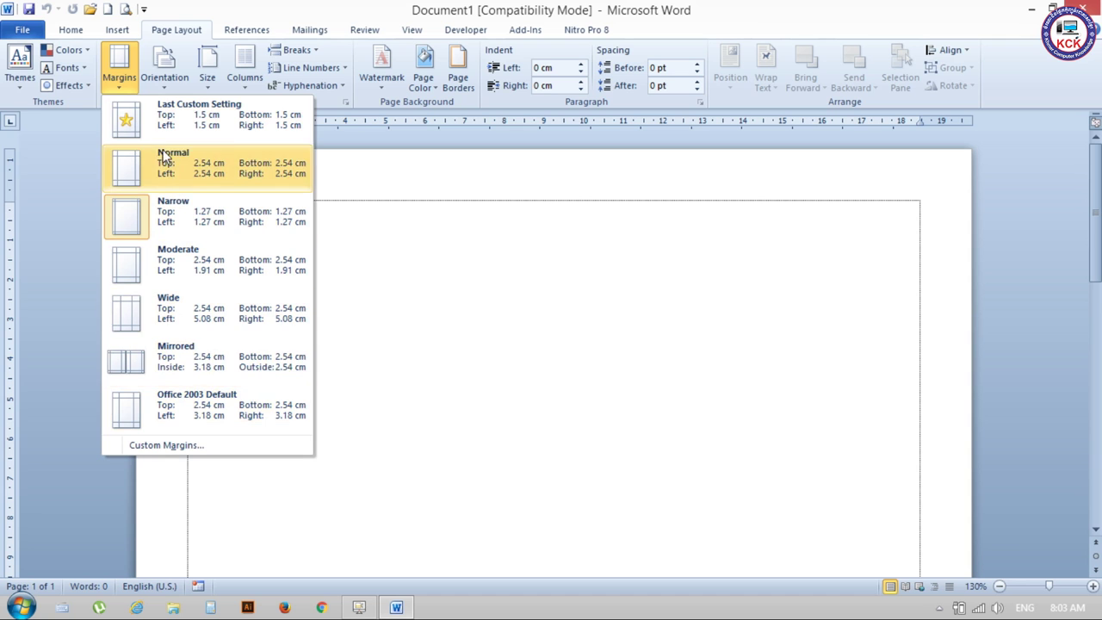
click(162, 448)
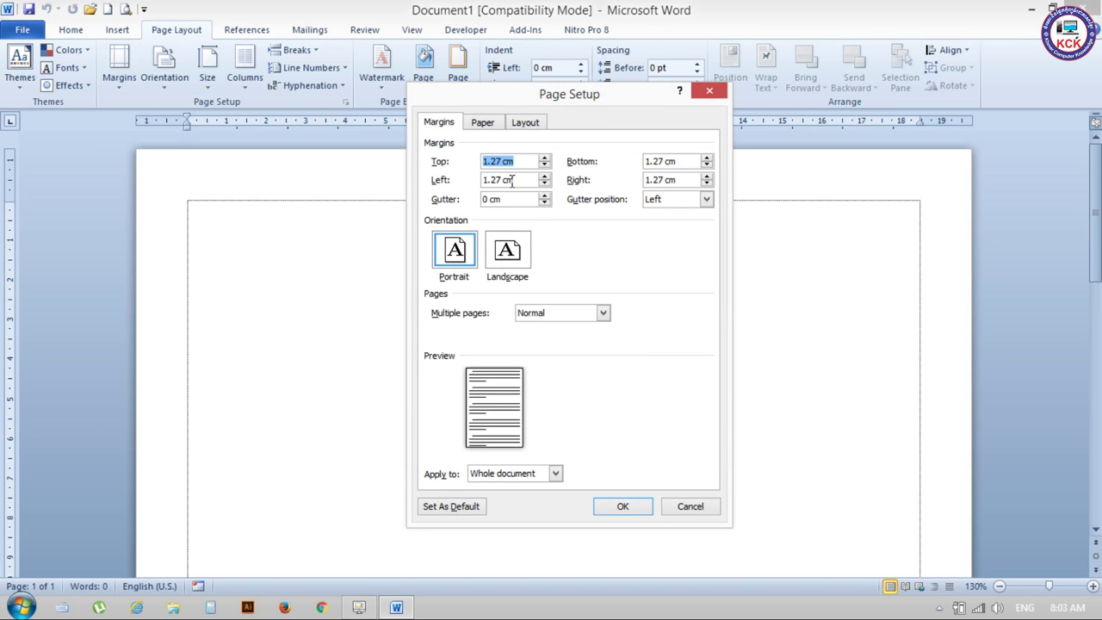
Step: Set the top, bottom, left and right margins to 1.5 cm
drag(520, 165, 462, 158)
click(1099, 194)
drag(676, 164, 607, 162)
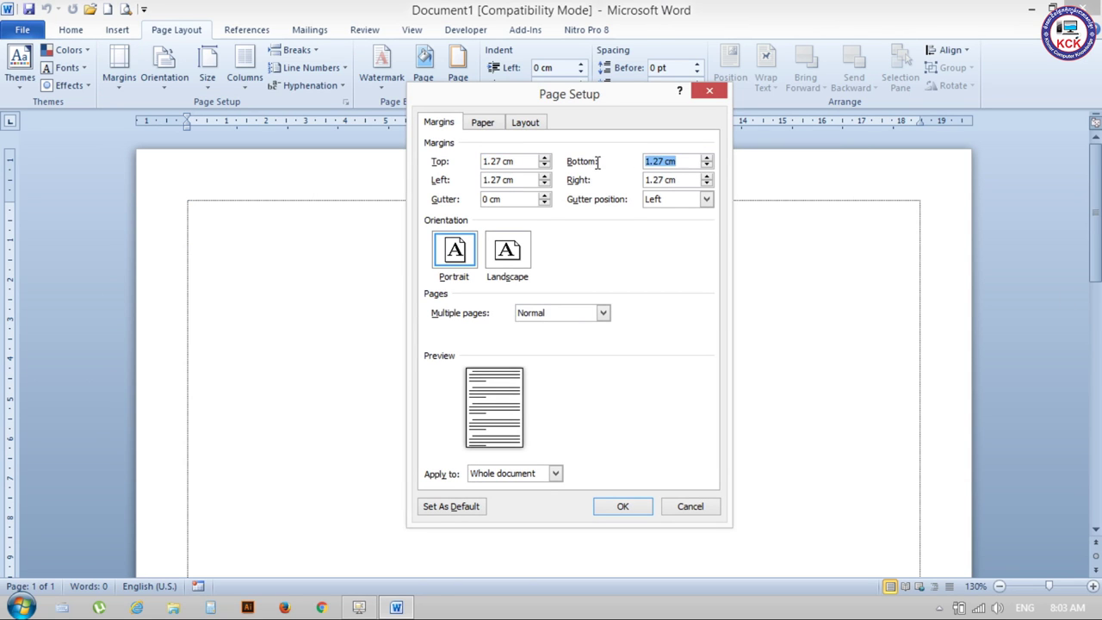
drag(522, 179, 443, 182)
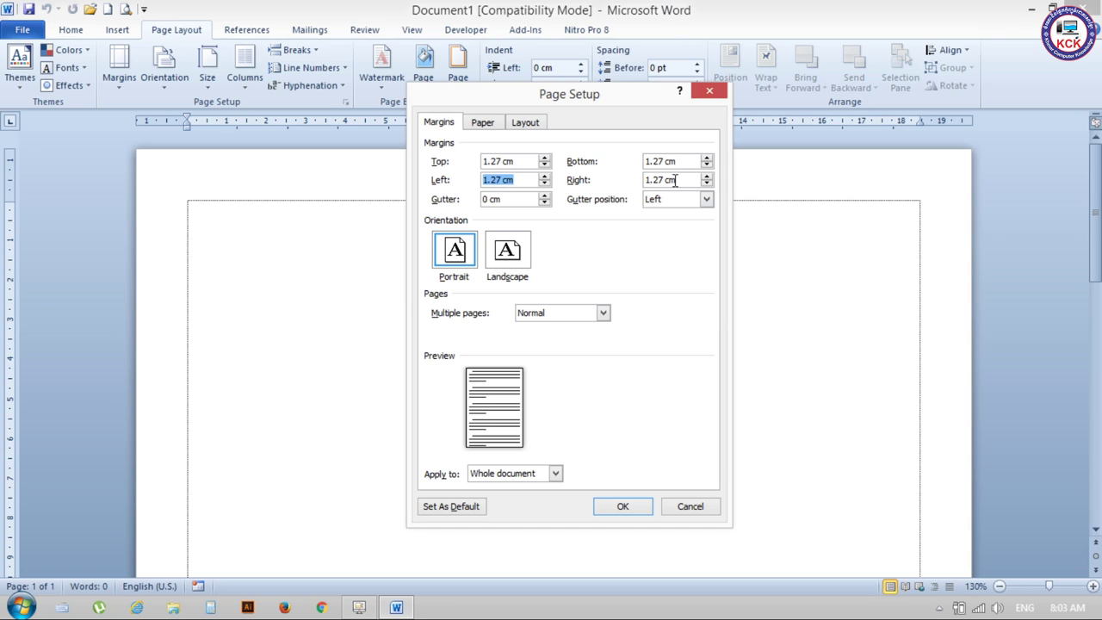
drag(676, 180, 647, 179)
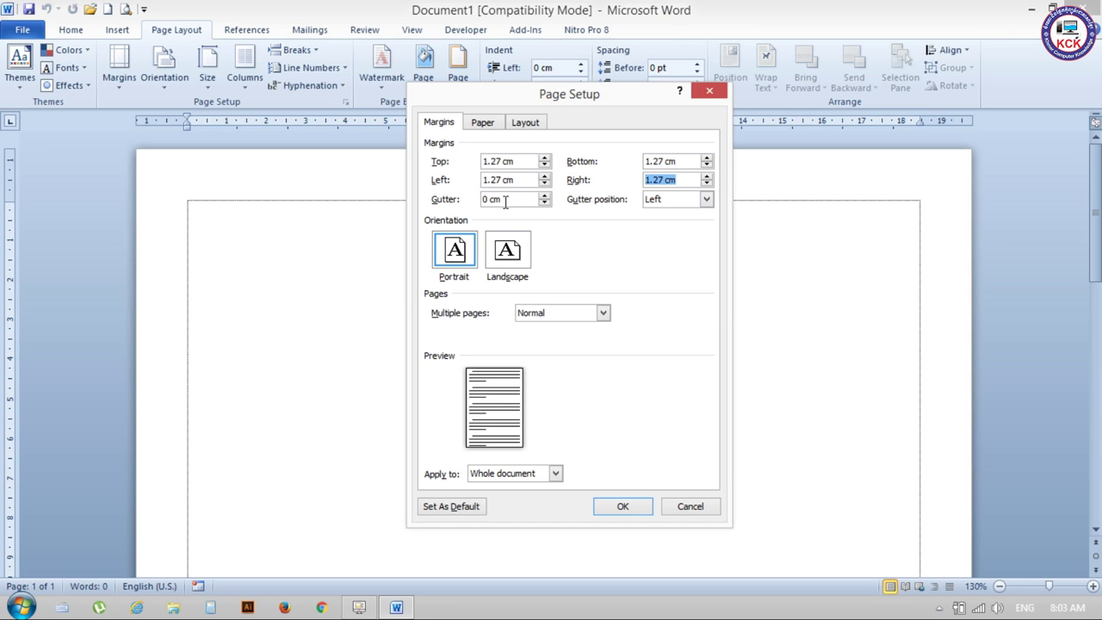
drag(506, 201, 469, 207)
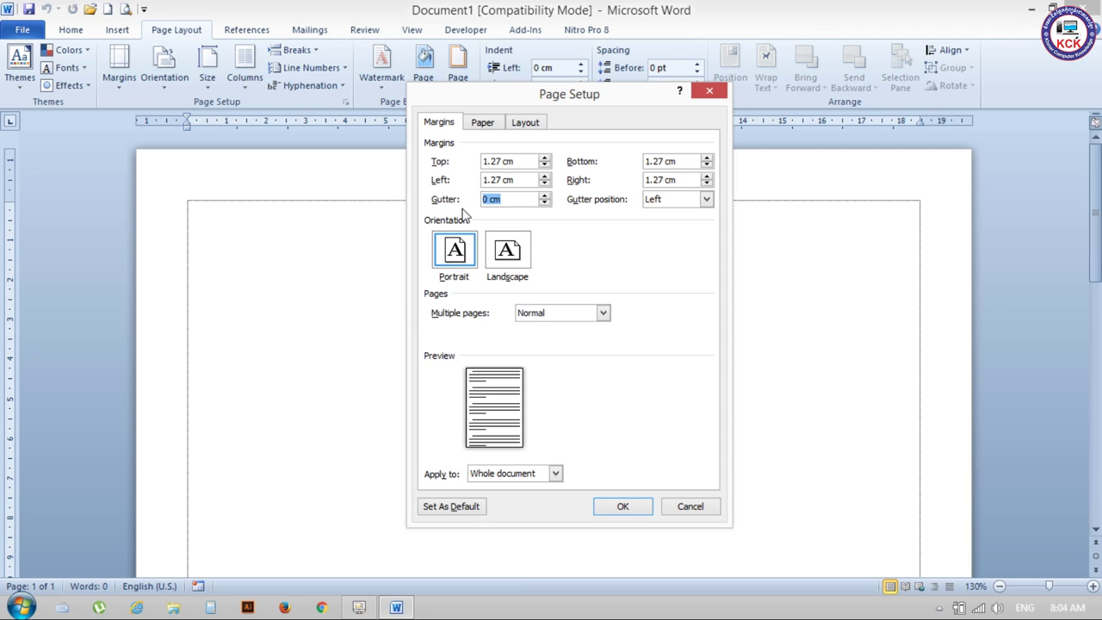
click(545, 176)
click(545, 175)
click(544, 183)
click(544, 159)
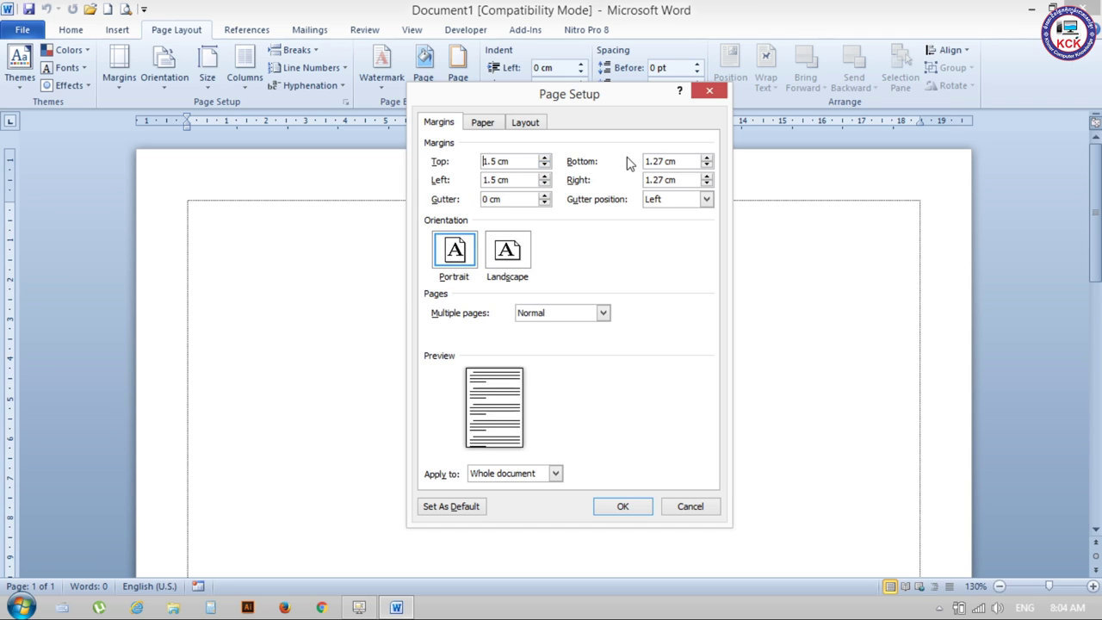
click(707, 158)
click(707, 175)
Step: Enter 0.5 as the gutter value
drag(512, 179, 469, 179)
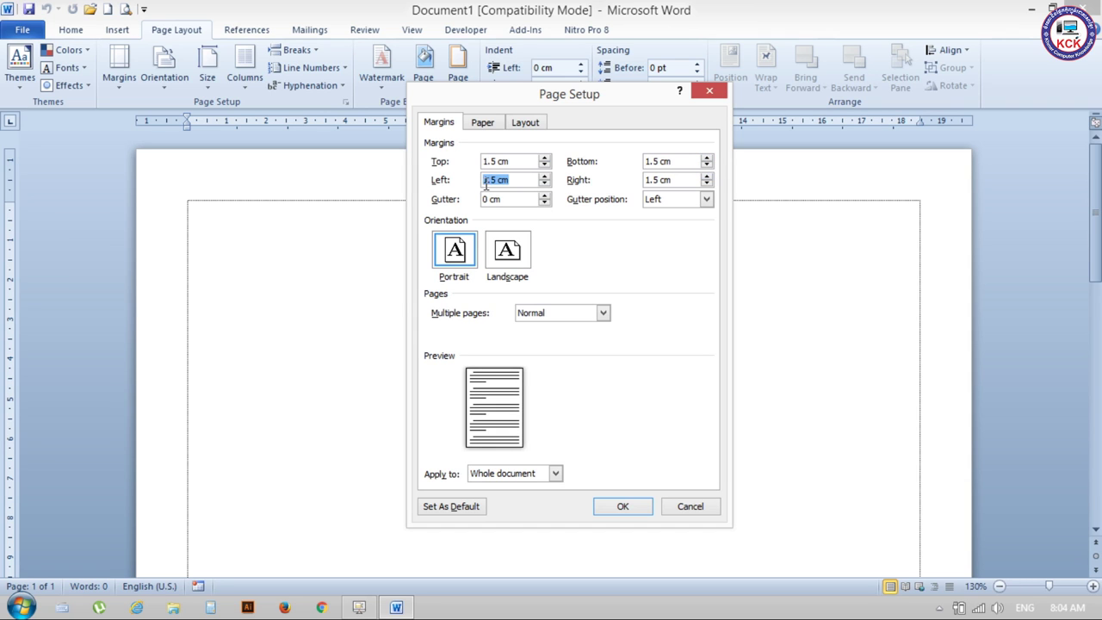
drag(504, 199, 469, 199)
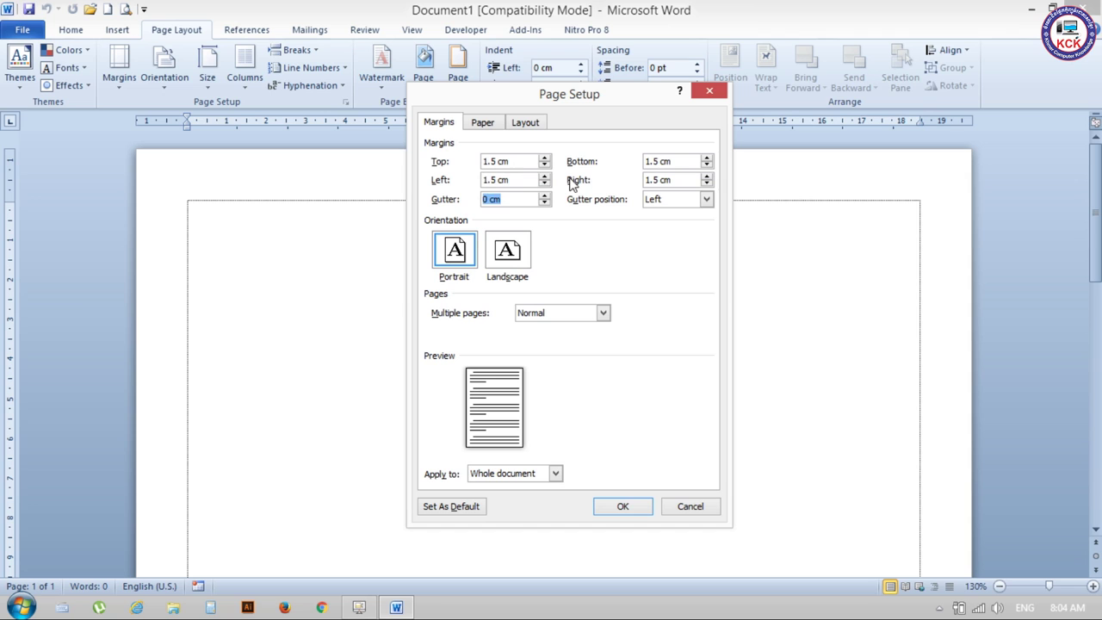
drag(500, 199, 465, 215)
text(0.5)
drag(502, 199, 435, 203)
click(705, 200)
click(678, 224)
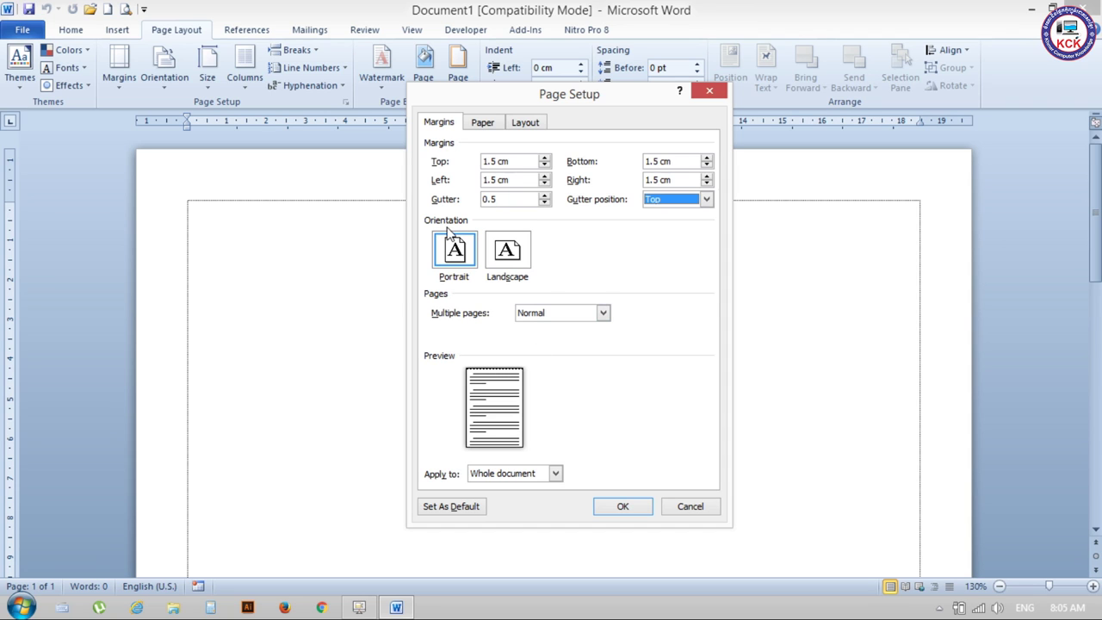
click(699, 203)
click(664, 214)
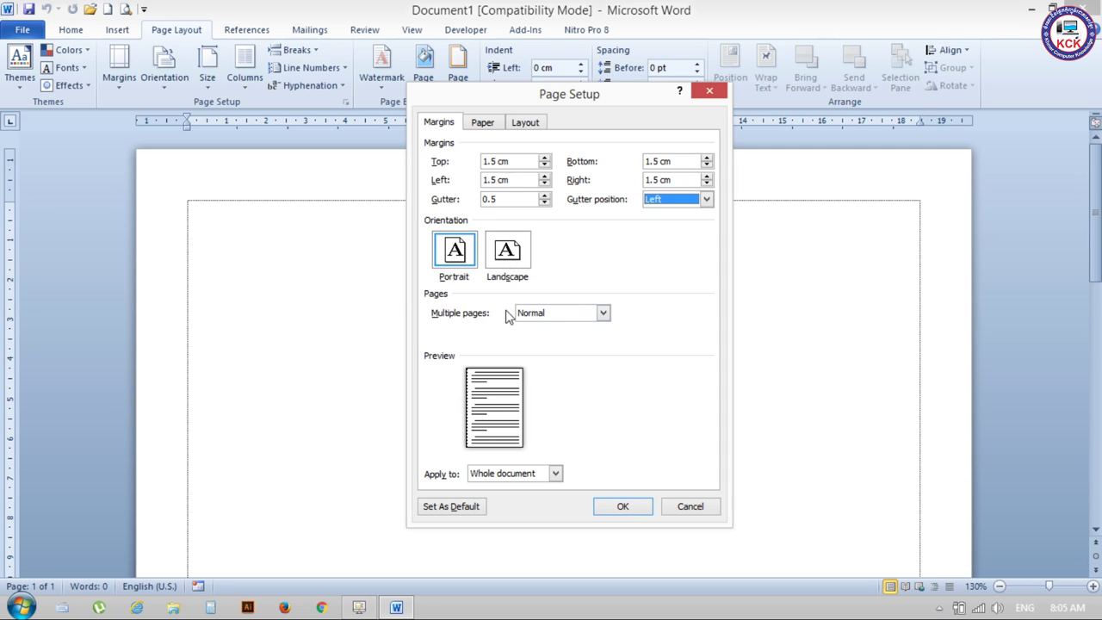
click(602, 312)
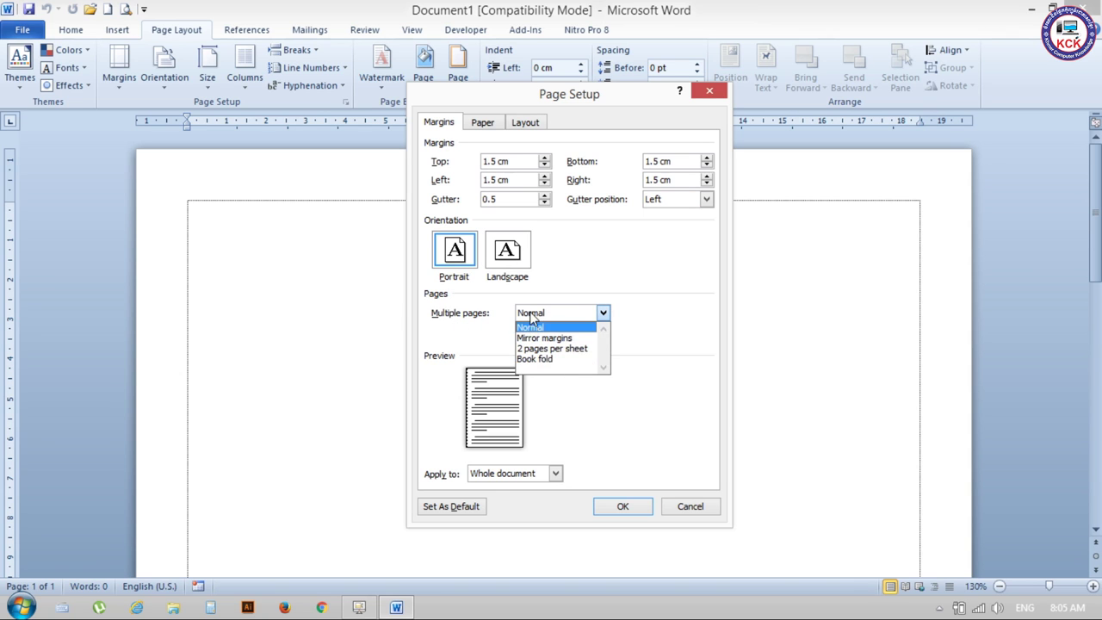
click(613, 292)
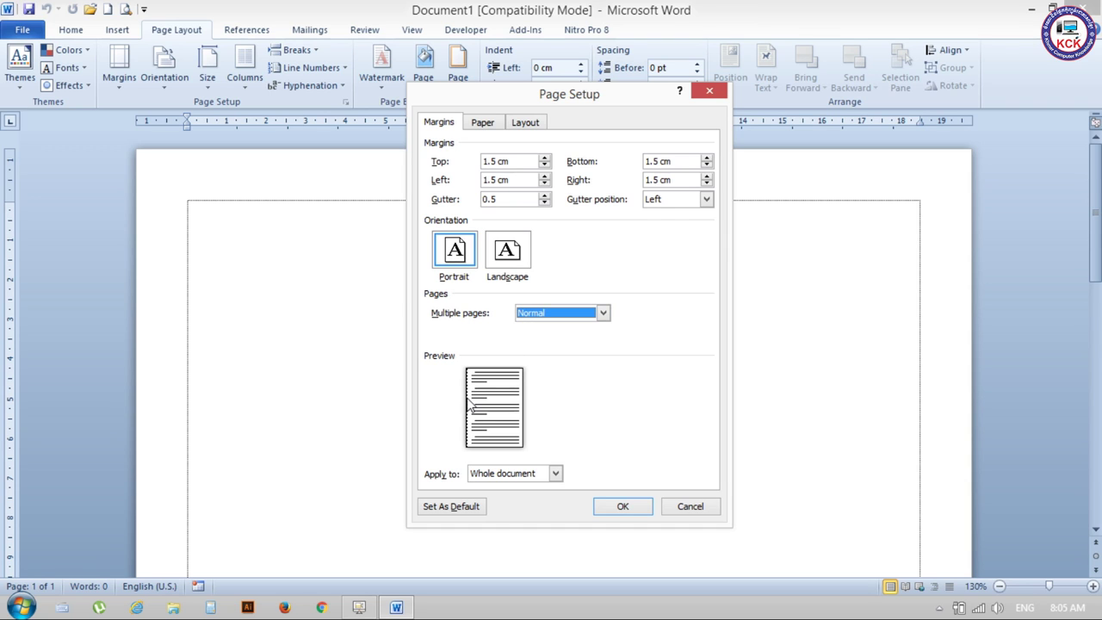
Step: Keep the margins applying to the Whole document and confirm Page Setup
click(555, 474)
click(614, 403)
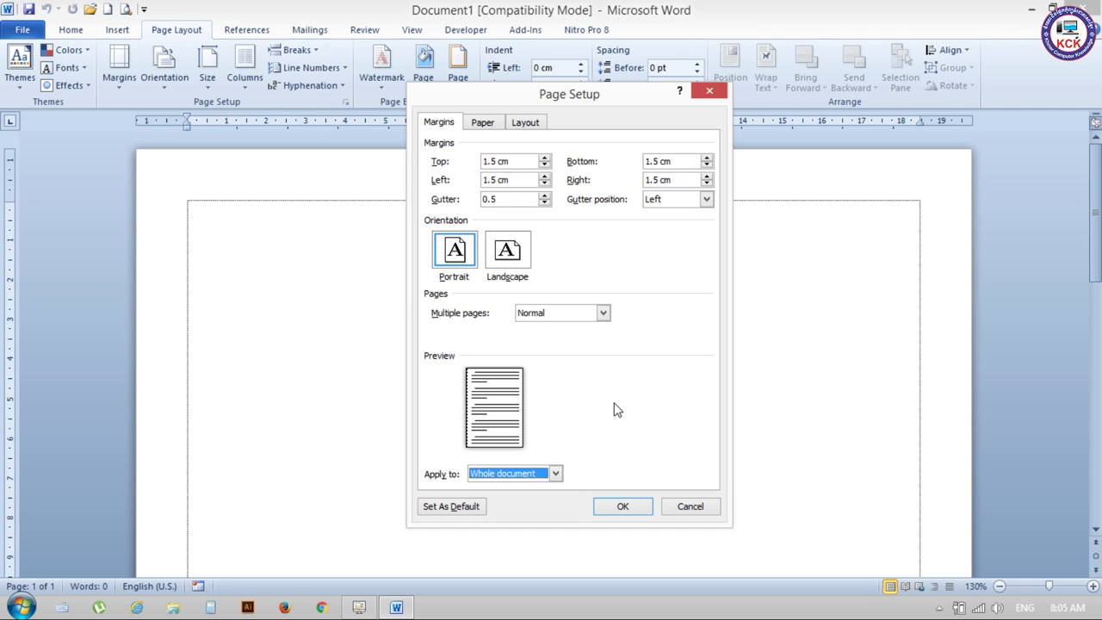
click(559, 474)
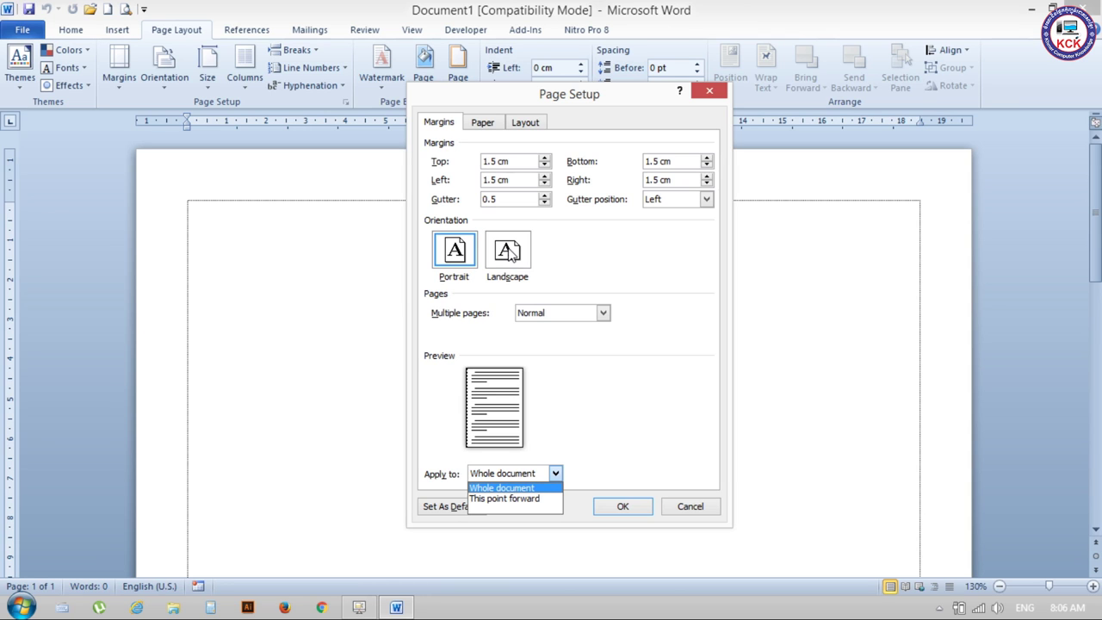
click(601, 449)
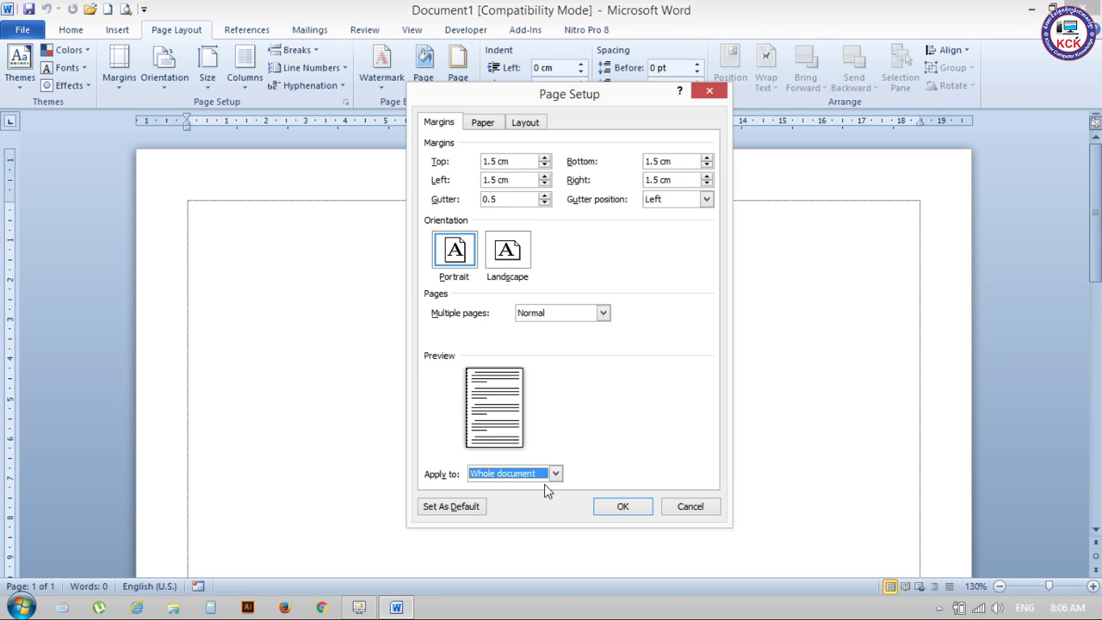
click(555, 474)
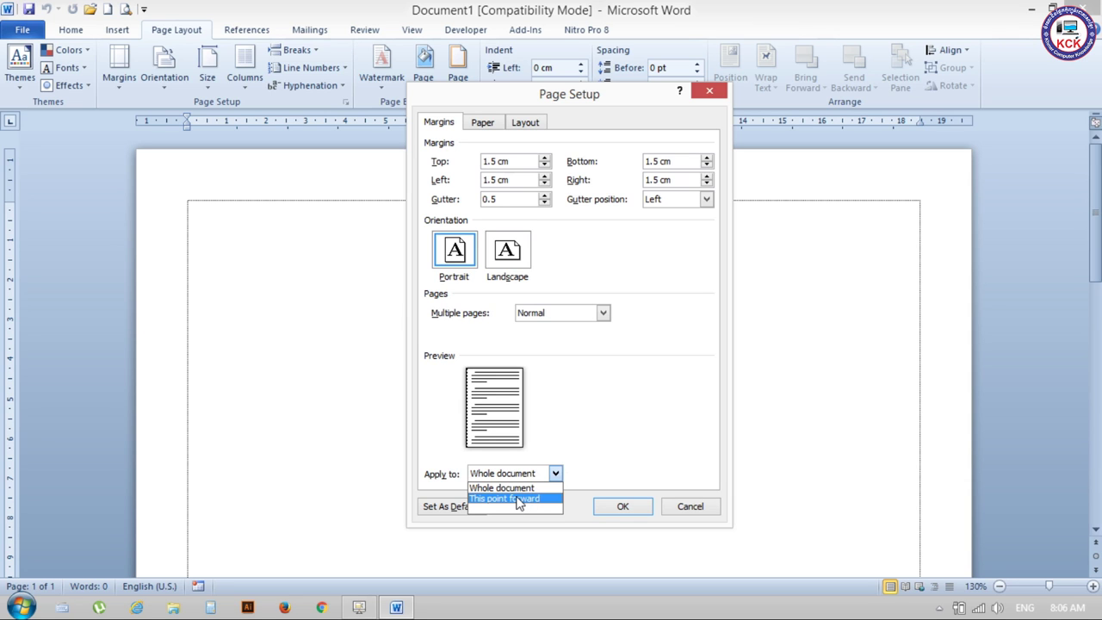
click(555, 473)
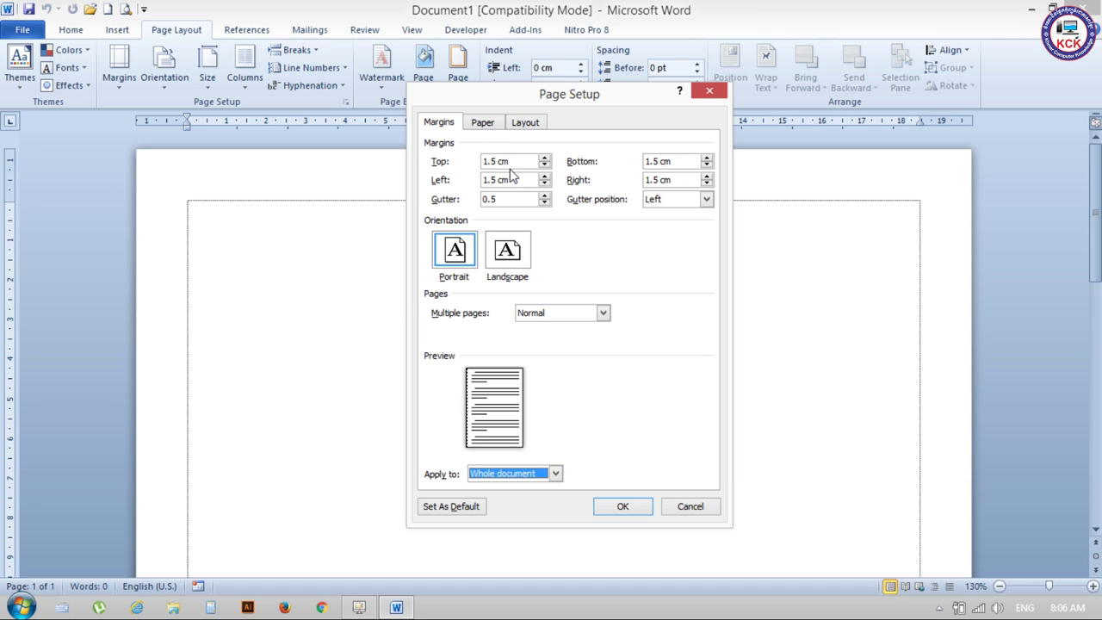
click(627, 506)
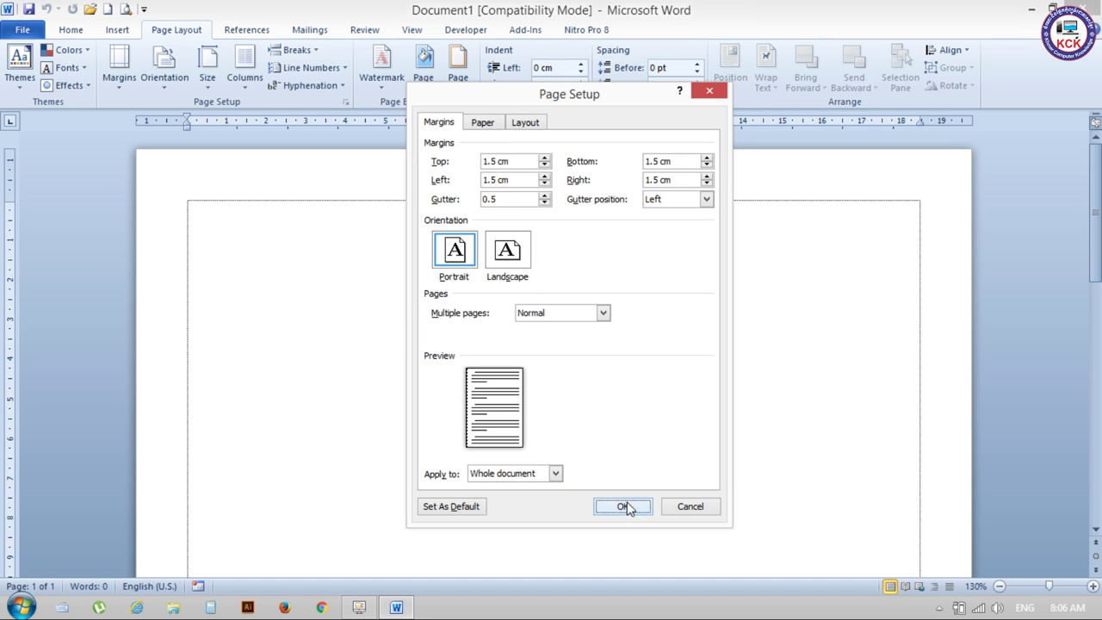
Step: Zoom out to 110% and scroll down the page showing its 1.5 cm margins
scroll(455, 288, down, 5)
scroll(561, 253, down, 5)
scroll(585, 288, down, 5)
click(999, 586)
click(999, 586)
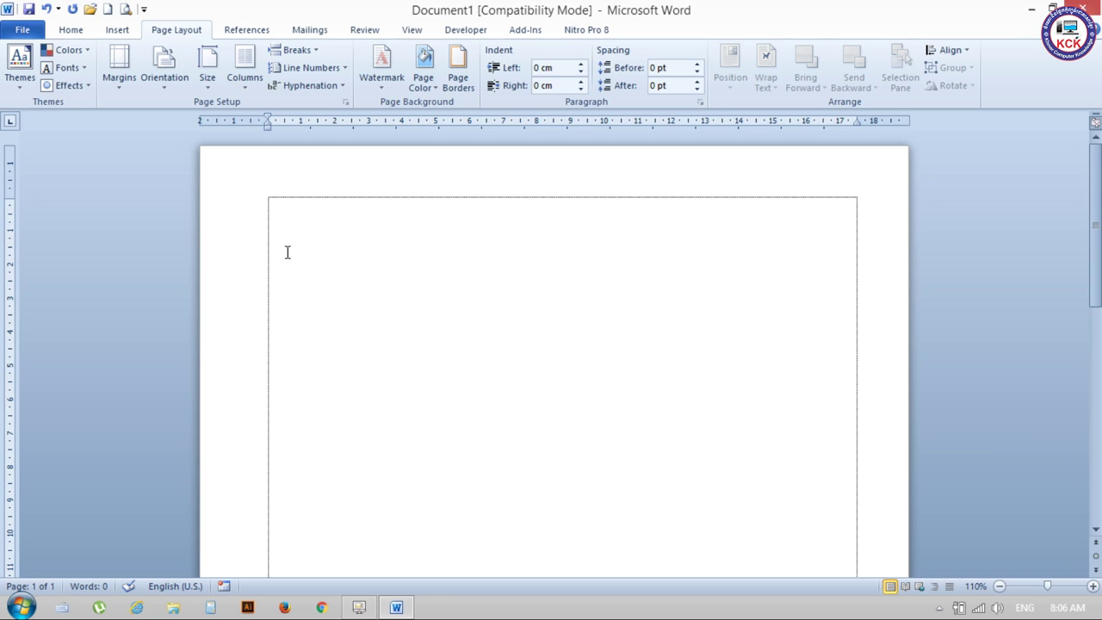
scroll(981, 280, down, 5)
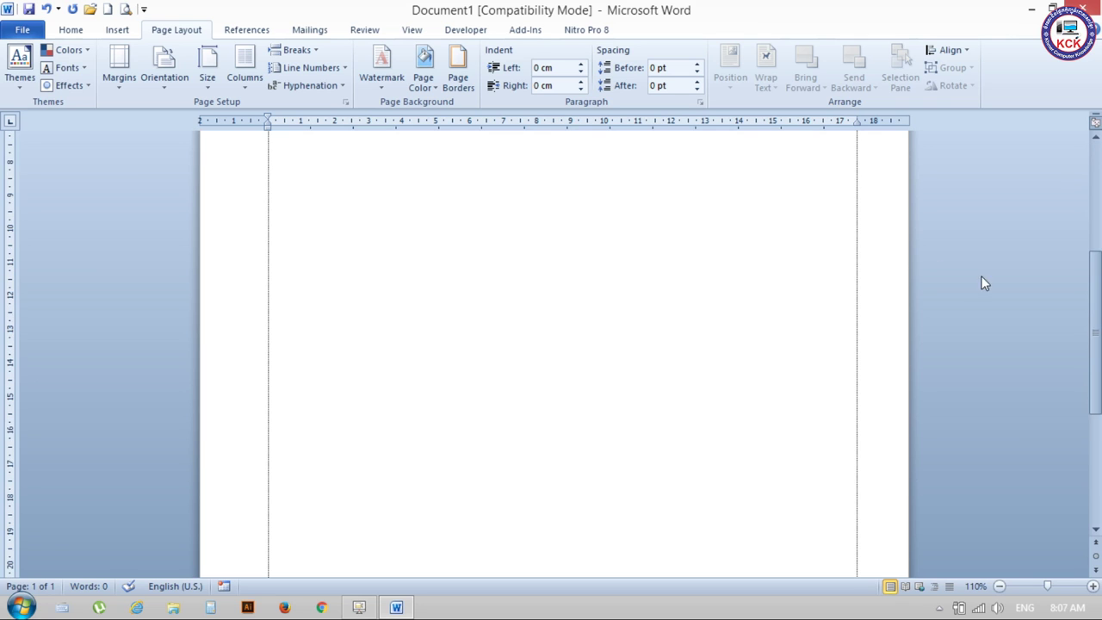
scroll(906, 298, down, 5)
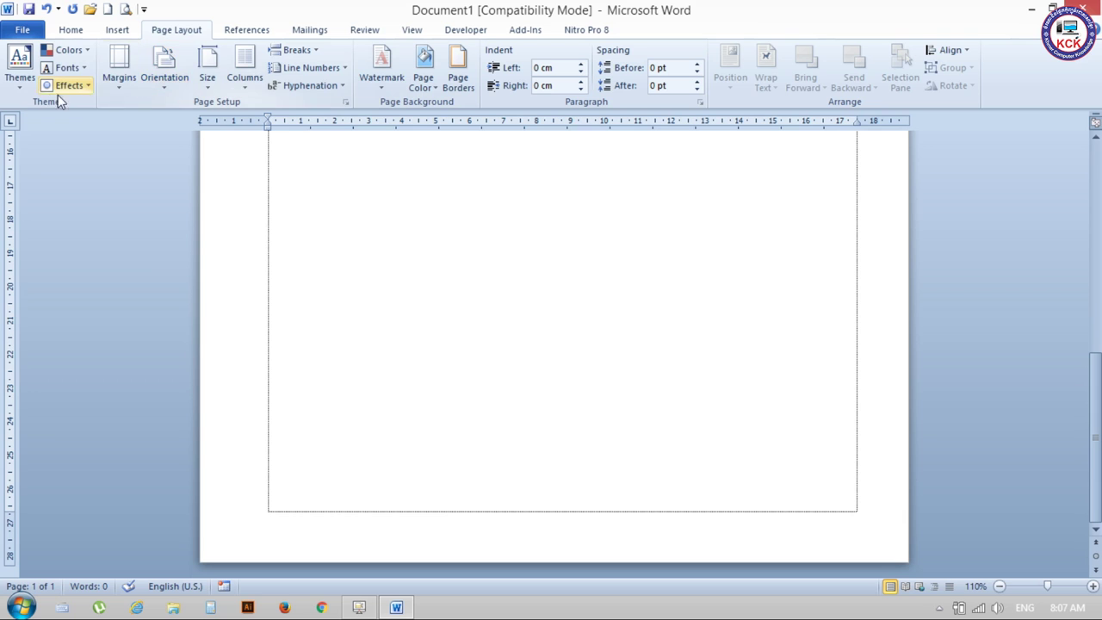
click(106, 31)
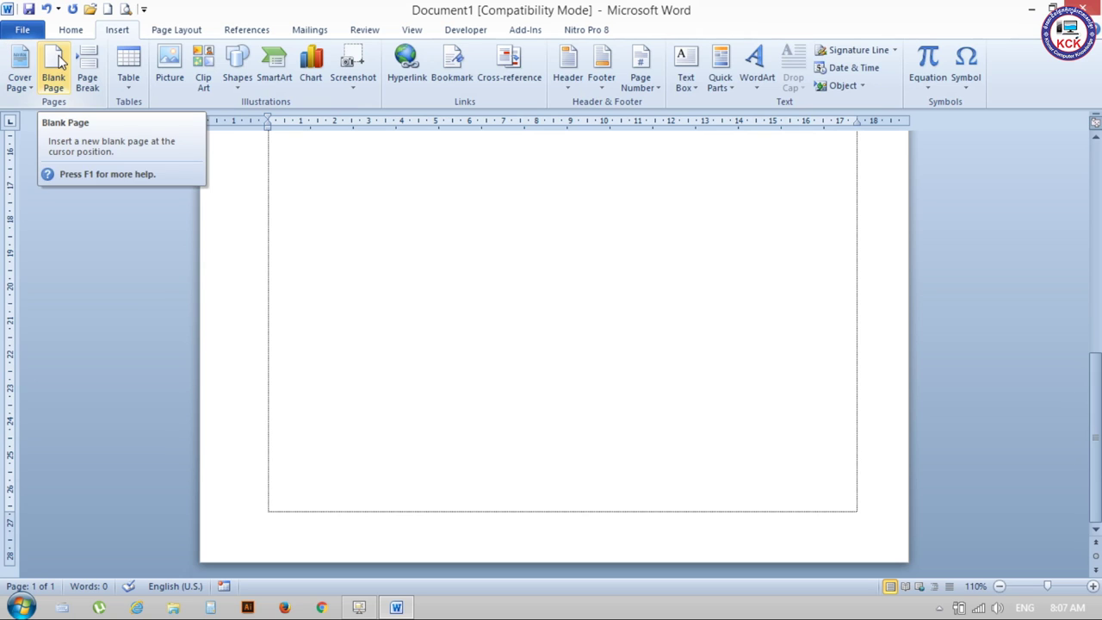
Step: Add pages with Blank Page and Ctrl+Enter until the document has four pages
click(59, 58)
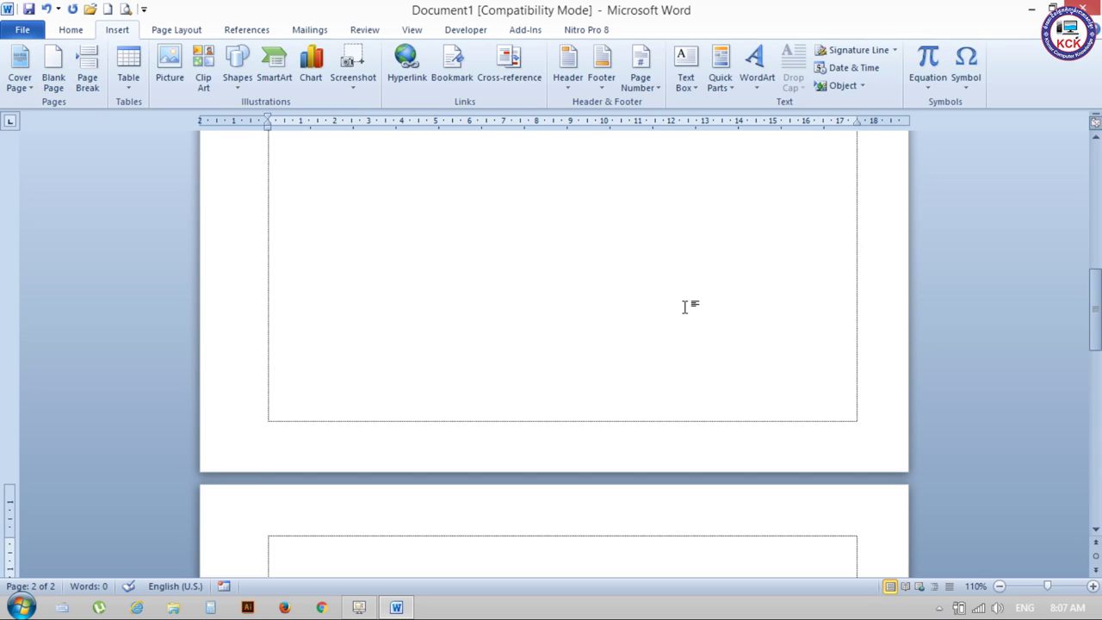
click(177, 29)
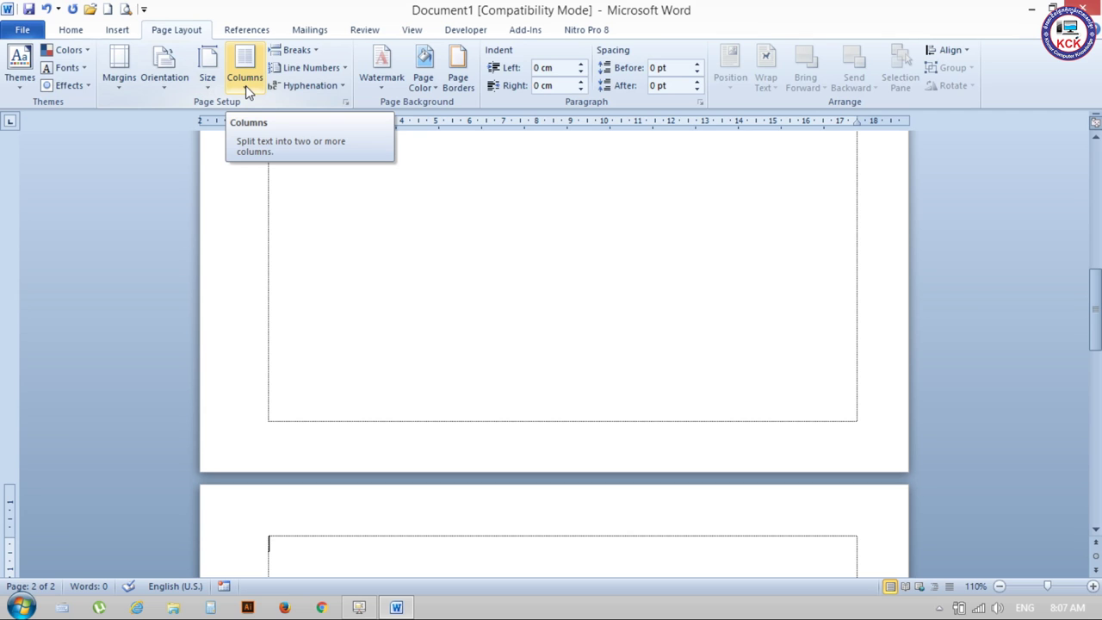
click(121, 29)
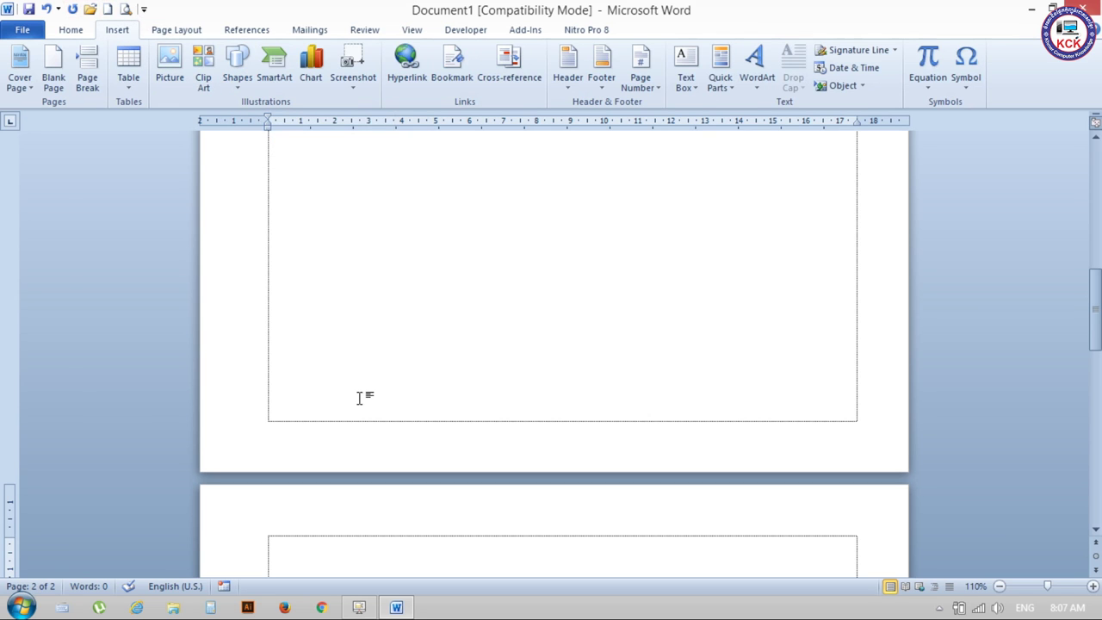
key(ctrl+Return)
key(ctrl+Return)
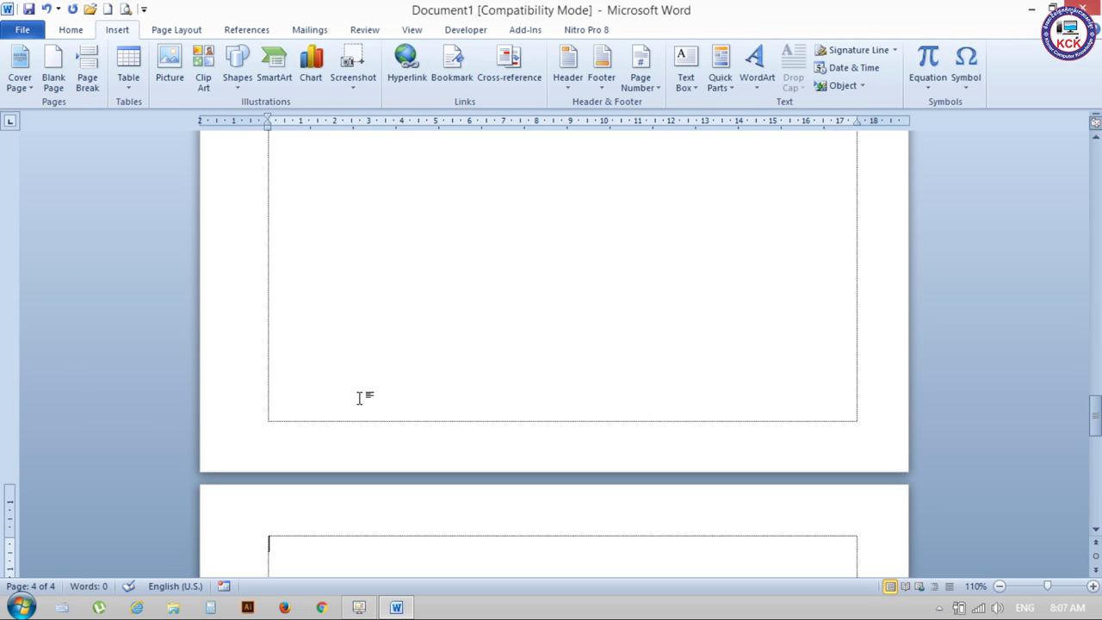
scroll(465, 396, down, 8)
scroll(517, 349, up, 5)
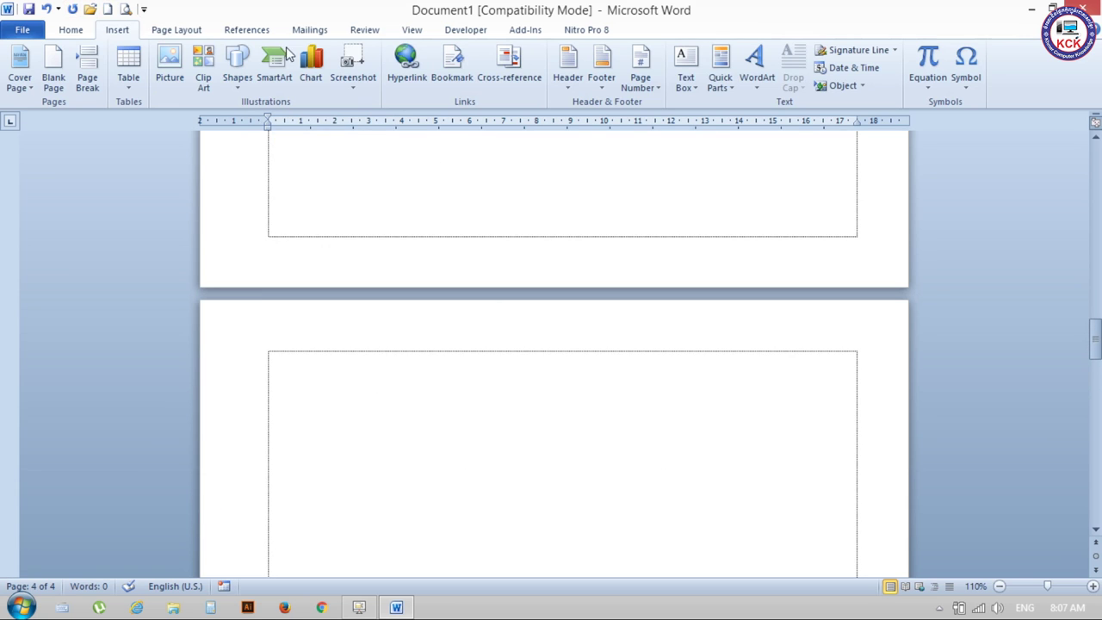
click(600, 69)
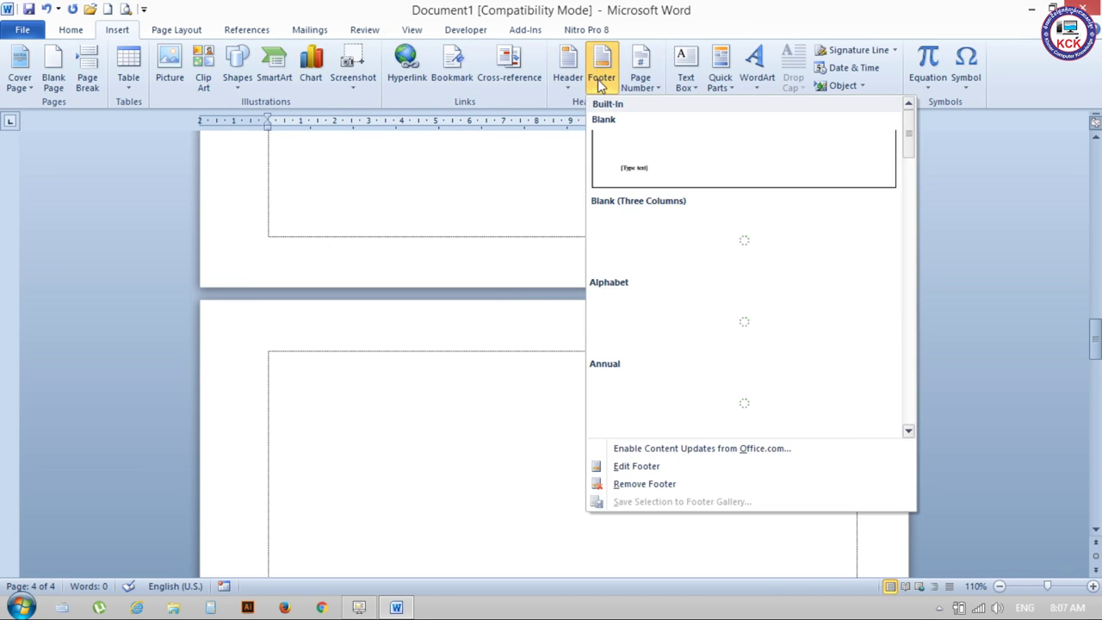
Step: Insert a built-in footer with [Type text] and page number, then click into page 3
click(352, 539)
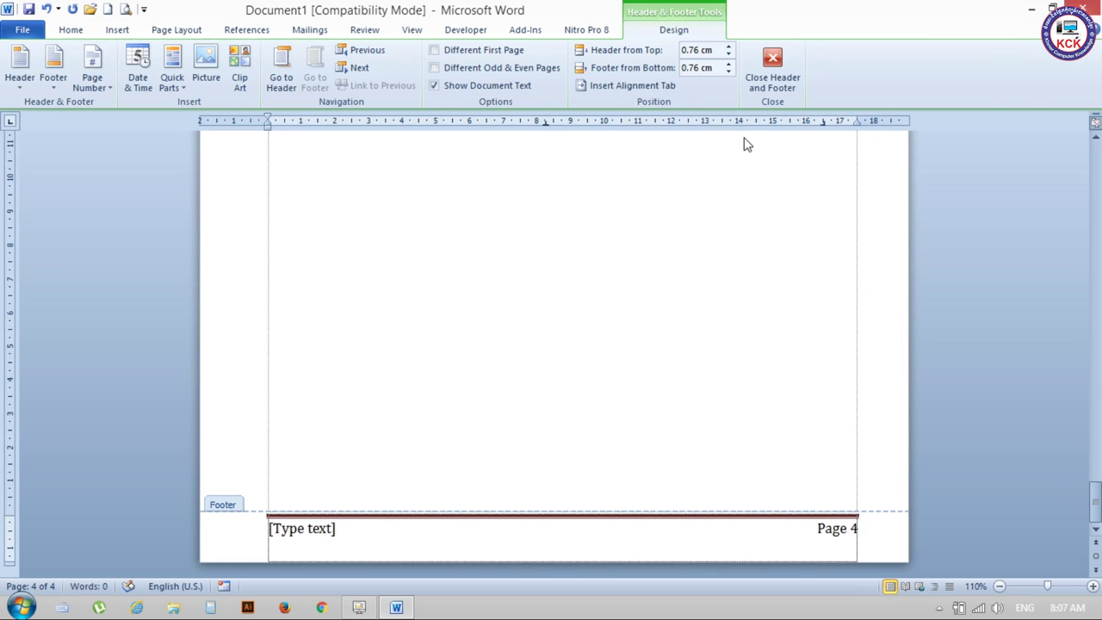
click(785, 65)
scroll(801, 180, up, 3)
scroll(873, 364, up, 3)
scroll(861, 219, up, 4)
scroll(861, 219, up, 2)
click(321, 326)
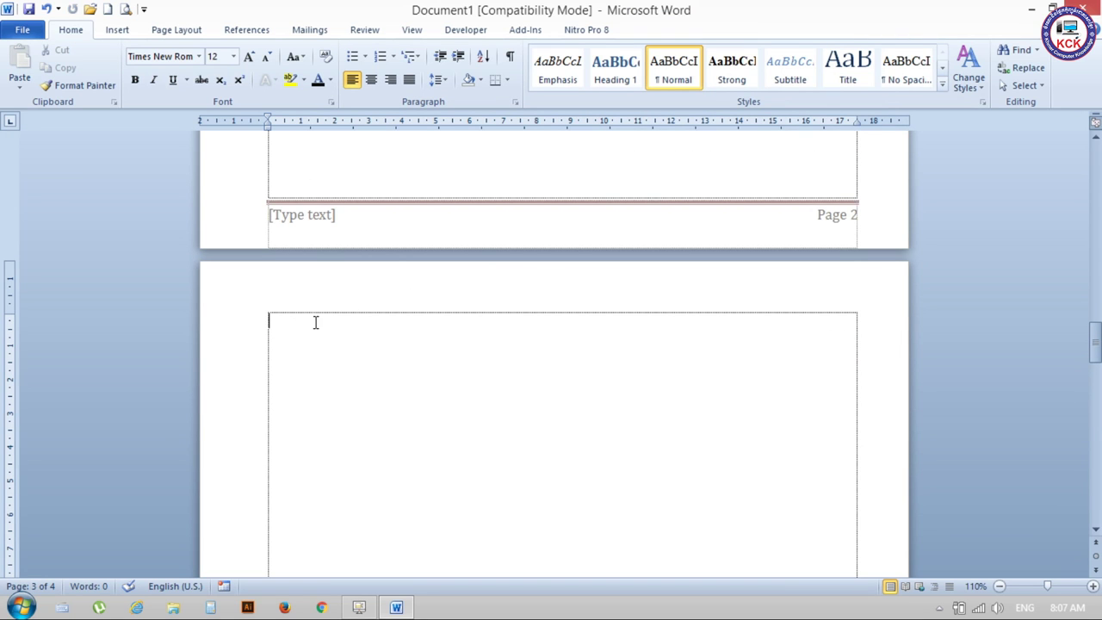
click(192, 30)
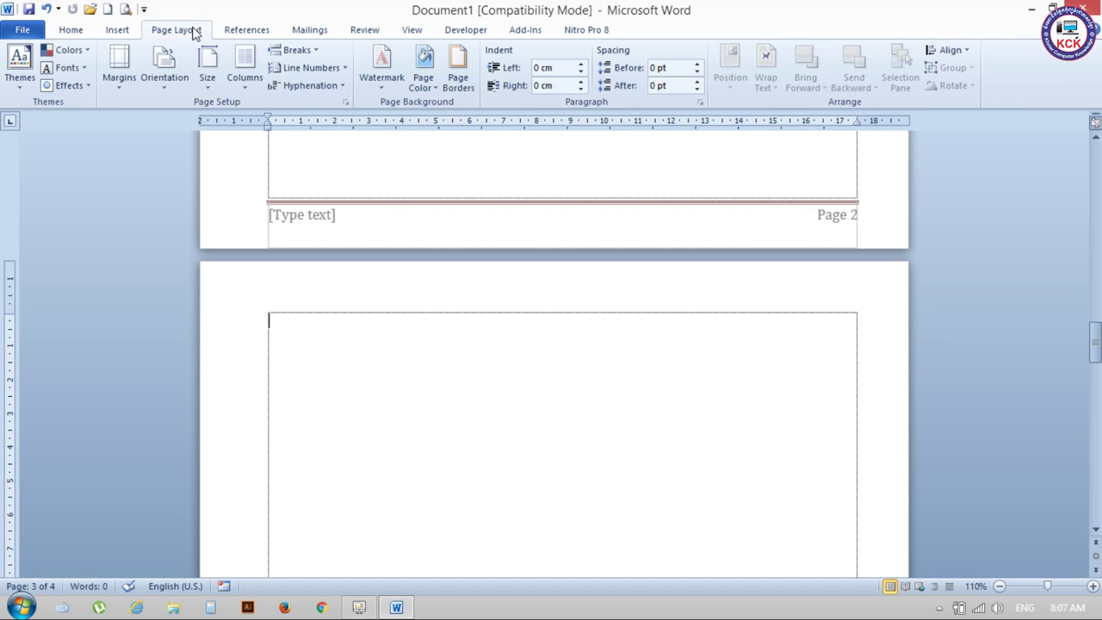
Step: Switch the pages to Landscape through Custom Margins in Page Setup
click(126, 82)
click(240, 447)
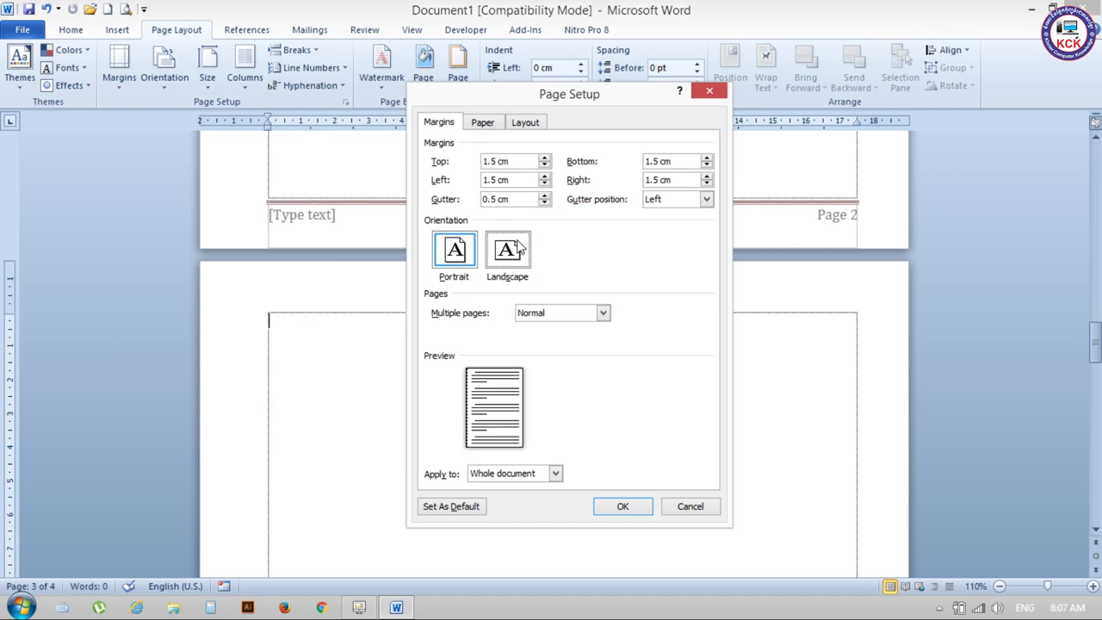
click(526, 251)
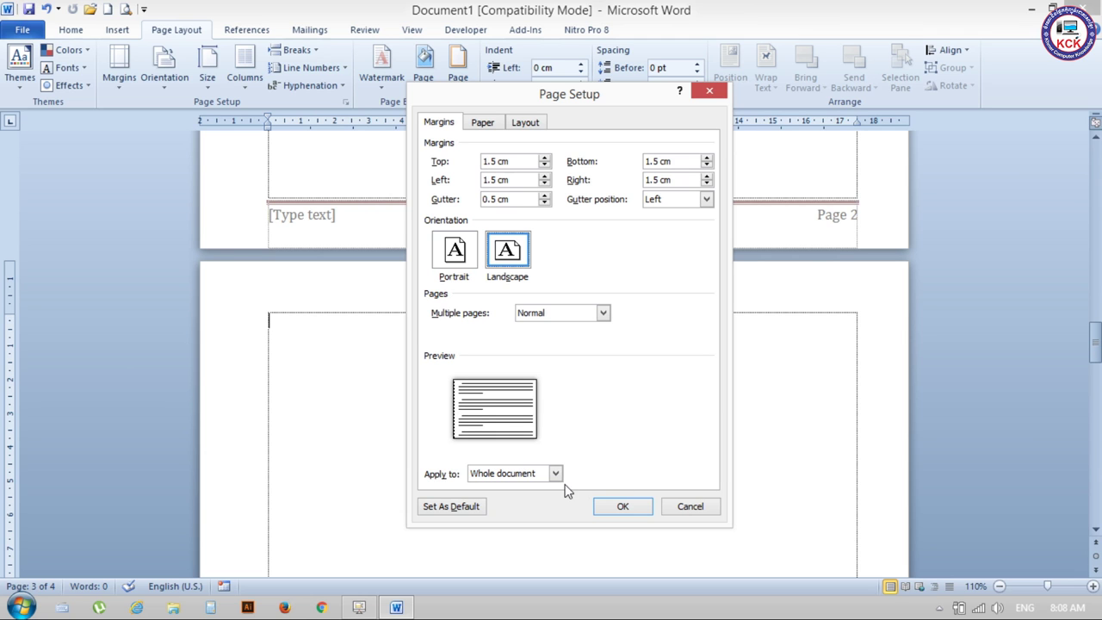
click(623, 499)
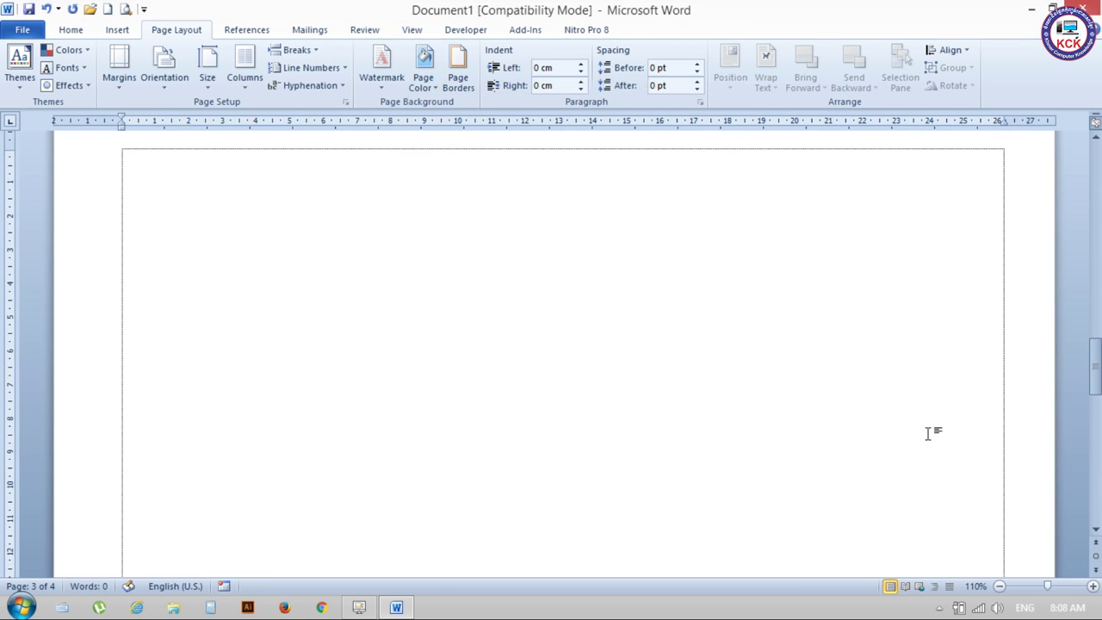
click(999, 586)
Step: Set the page orientation back to Portrait
click(999, 586)
click(999, 586)
click(999, 586)
click(998, 586)
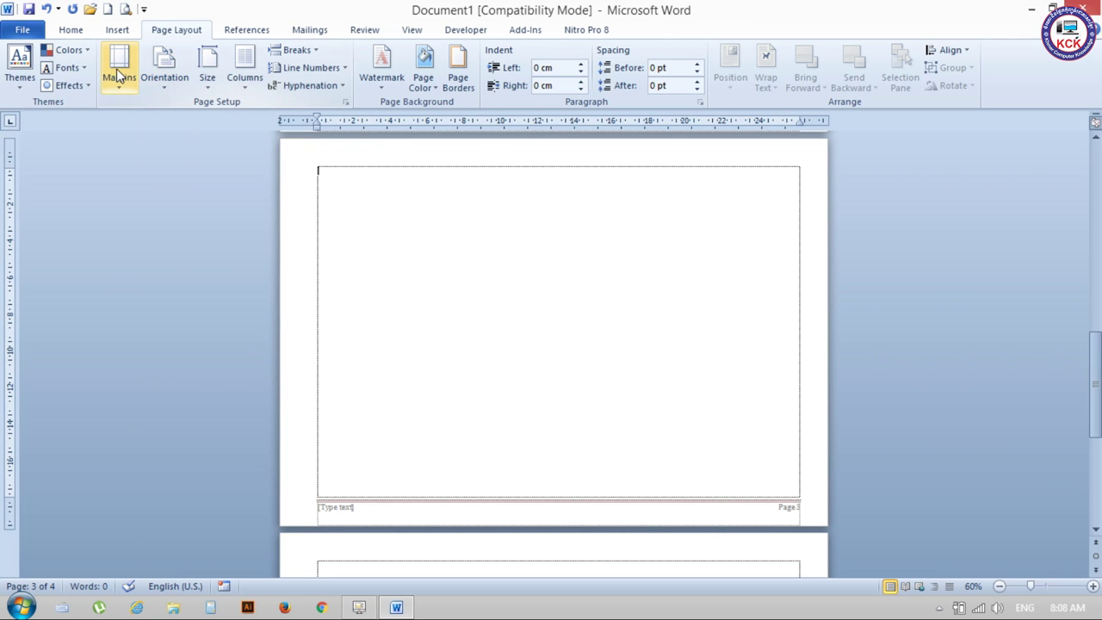
click(159, 86)
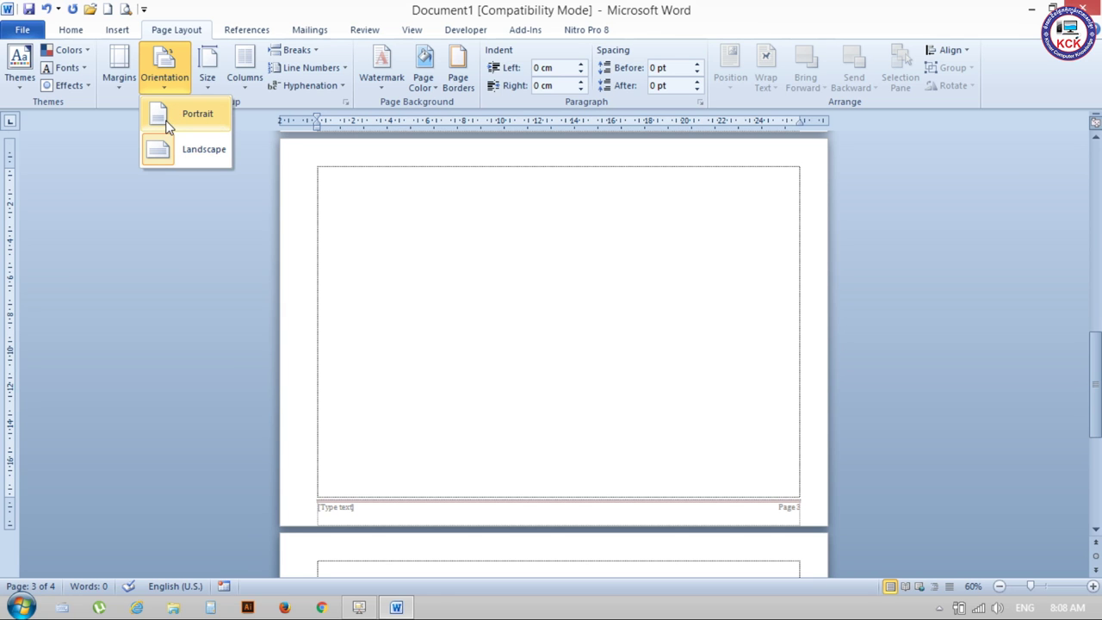
click(168, 125)
Step: Zoom out to view all four pages side by side, then zoom back in to 90%
scroll(600, 293, down, 3)
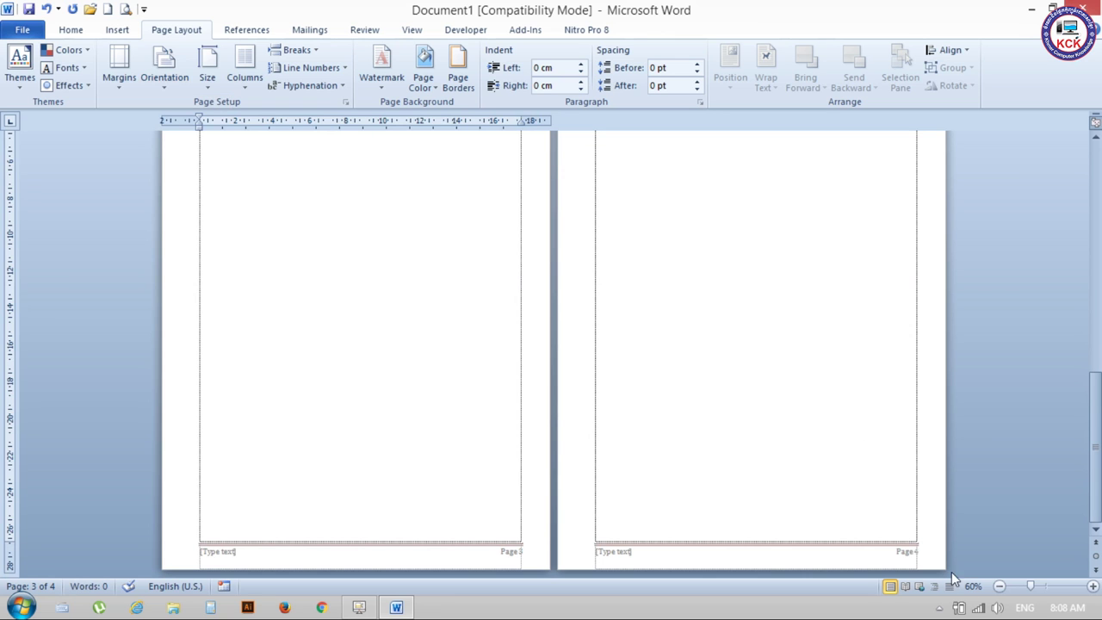
click(998, 586)
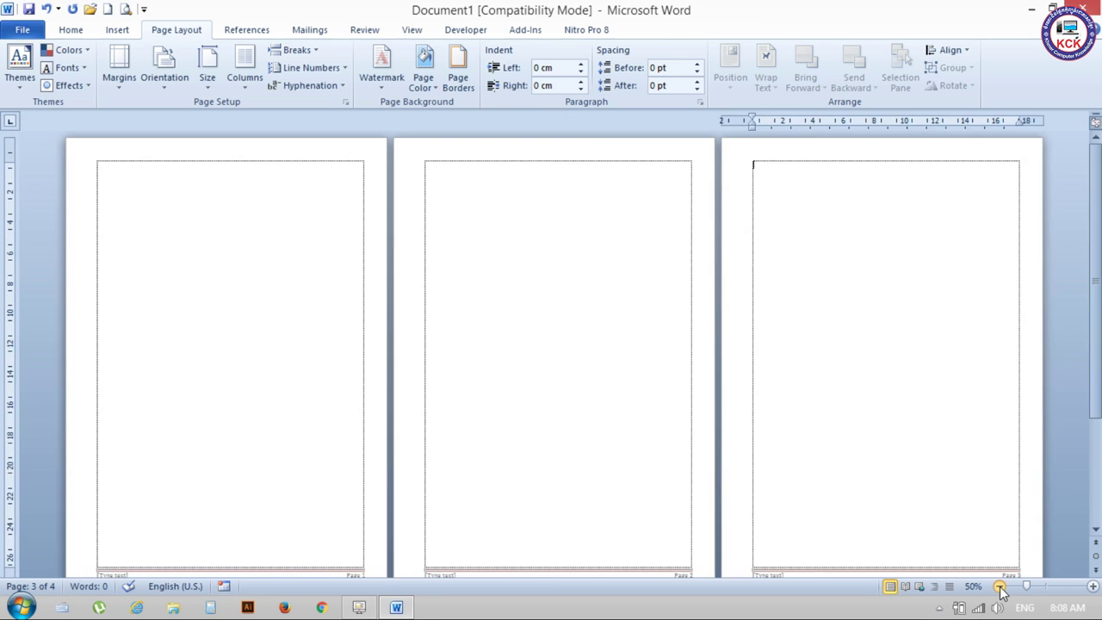
click(999, 586)
click(999, 586)
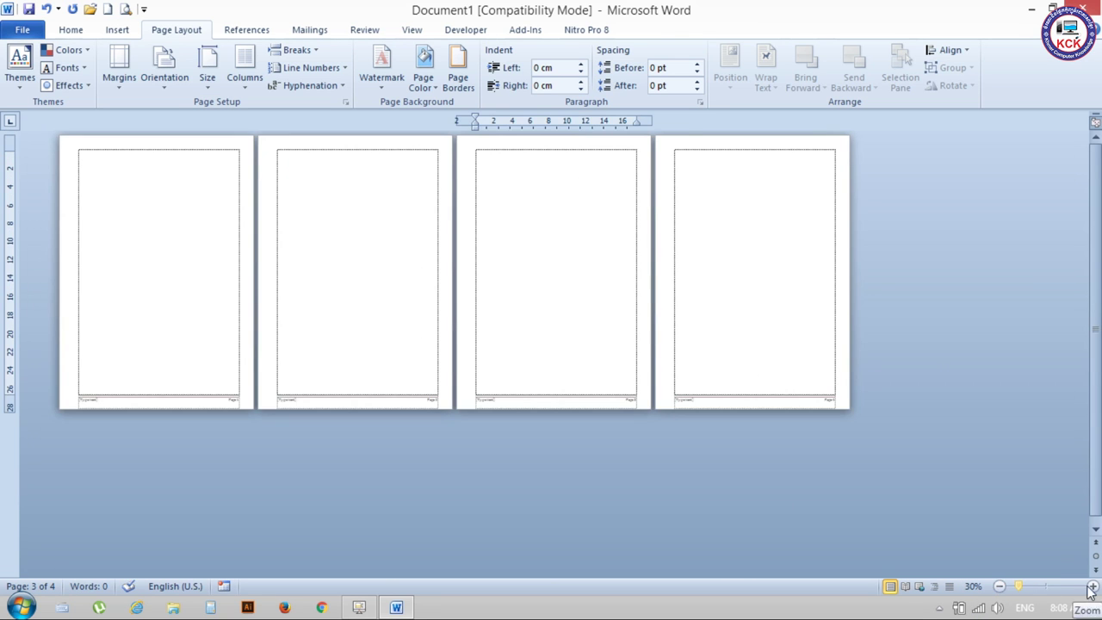
click(1091, 586)
click(1090, 586)
click(1091, 587)
click(1091, 586)
click(1091, 586)
click(1091, 586)
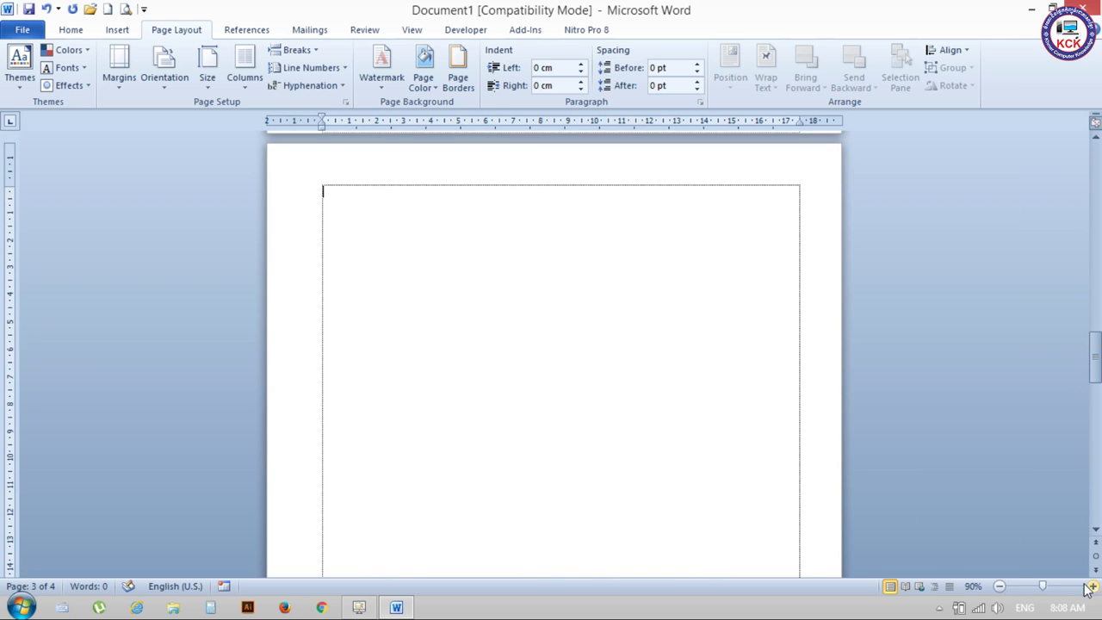
Step: Scroll through the document and place the cursor at the top of page 3
scroll(655, 357, down, 4)
scroll(661, 344, down, 5)
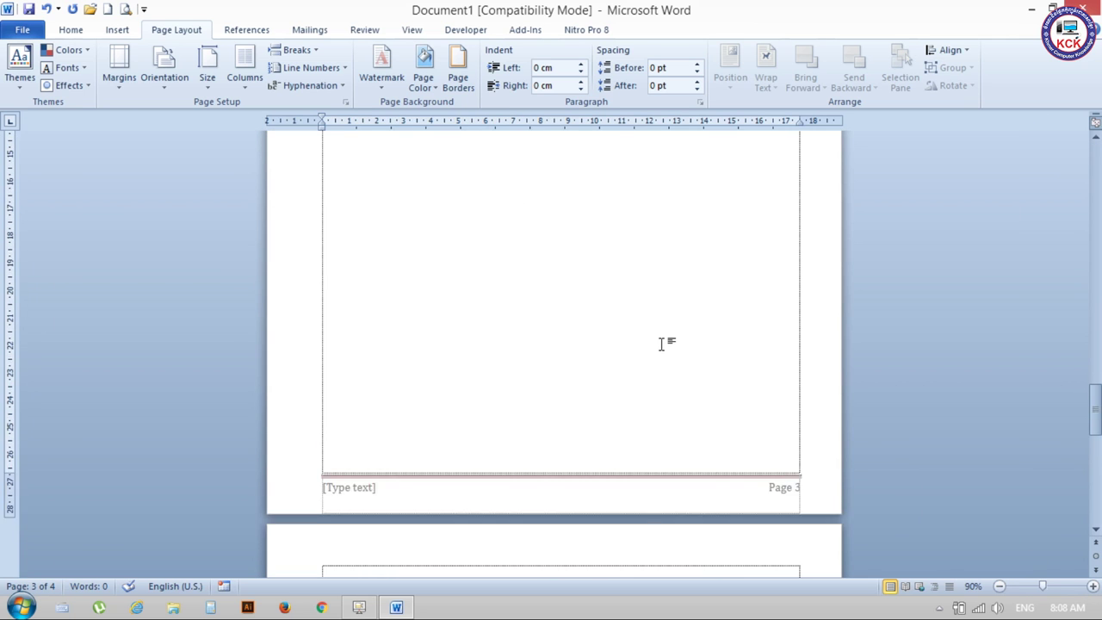
scroll(661, 345, down, 5)
scroll(661, 342, down, 1)
scroll(347, 342, down, 6)
scroll(351, 343, down, 5)
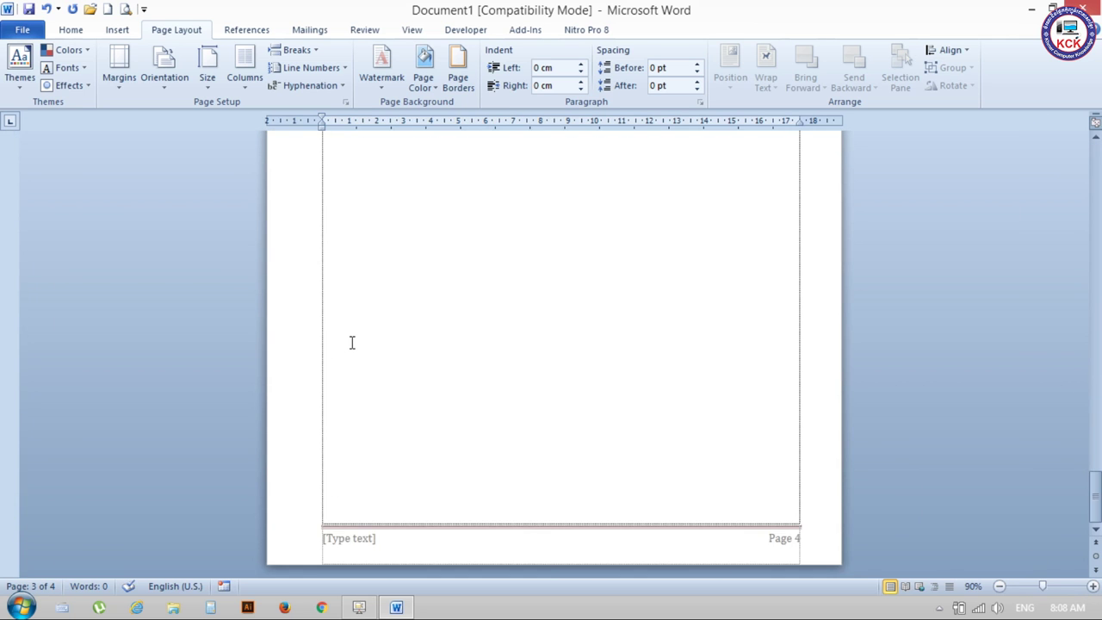
click(351, 343)
scroll(362, 336, up, 4)
scroll(396, 323, up, 4)
scroll(410, 318, up, 4)
scroll(429, 310, up, 3)
scroll(430, 309, up, 3)
scroll(433, 307, up, 5)
scroll(433, 307, up, 4)
click(320, 207)
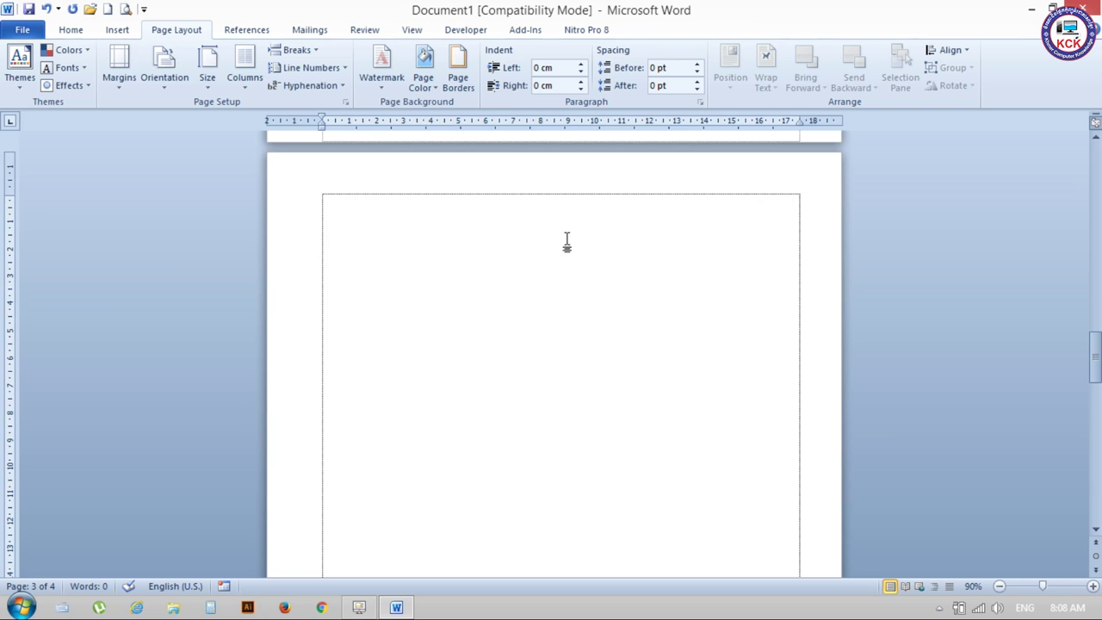
scroll(586, 243, up, 3)
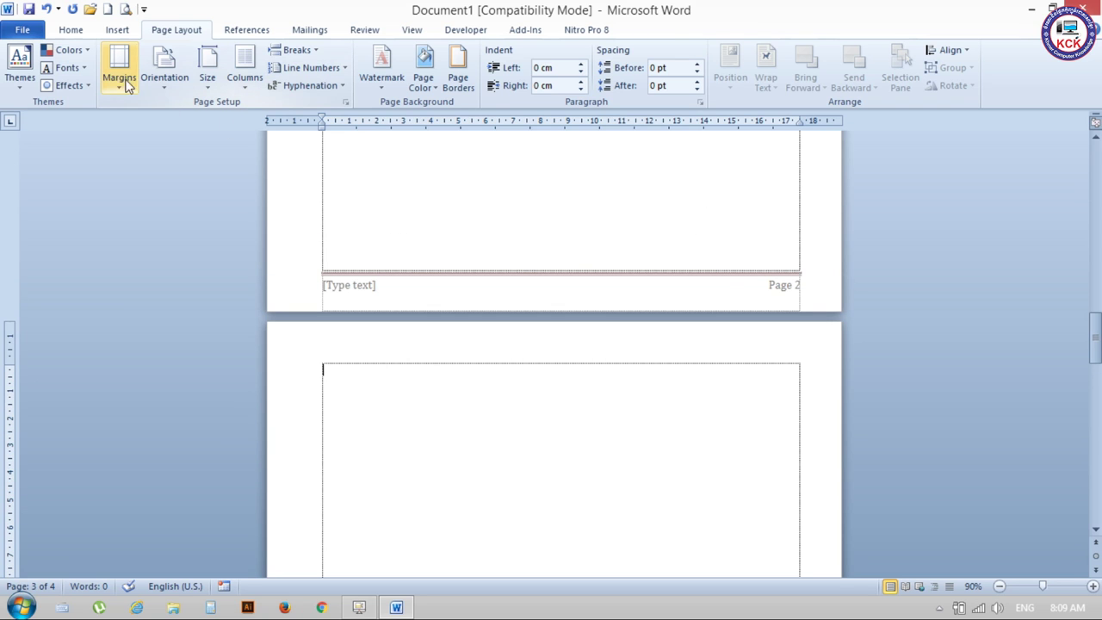
Step: Make page 3 onward landscape, applied from this point forward, keeping the 1.5 cm margins
click(169, 84)
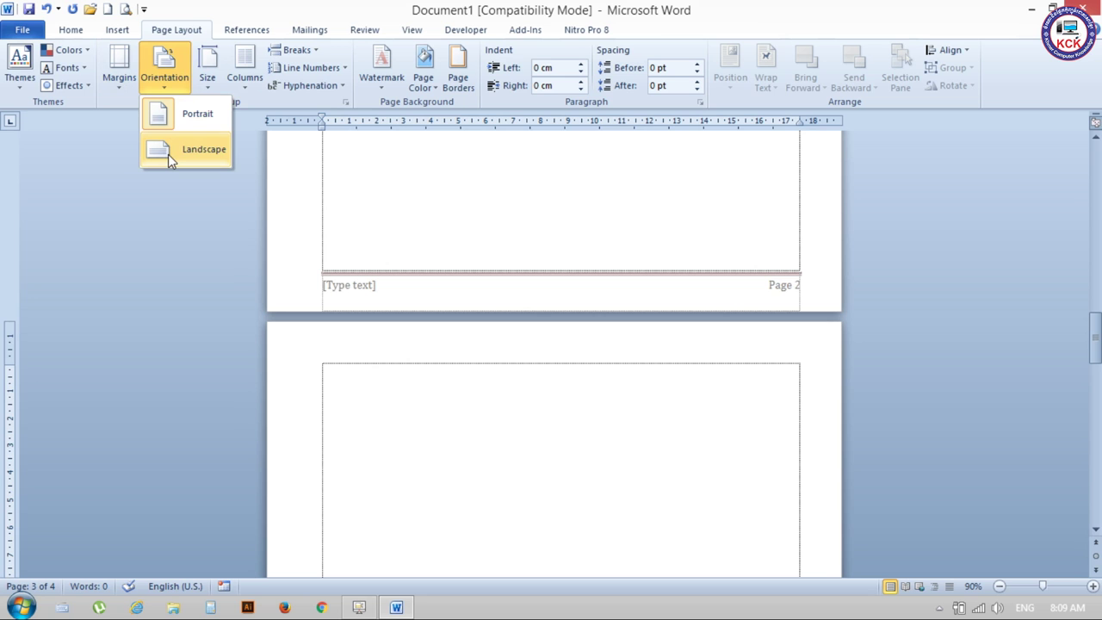
click(118, 88)
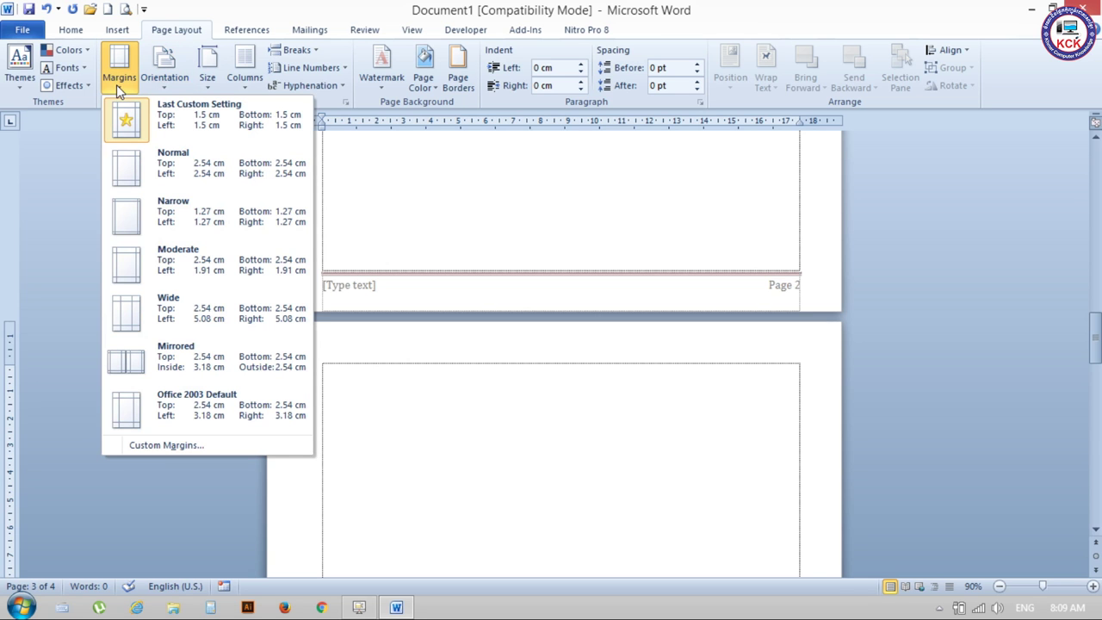
click(180, 447)
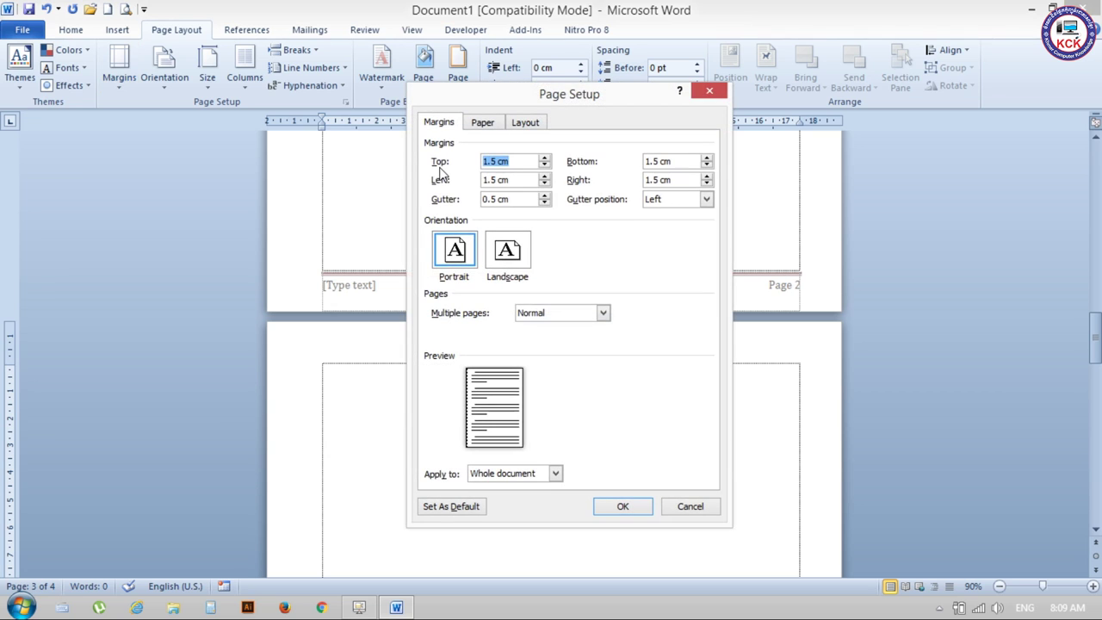
click(514, 249)
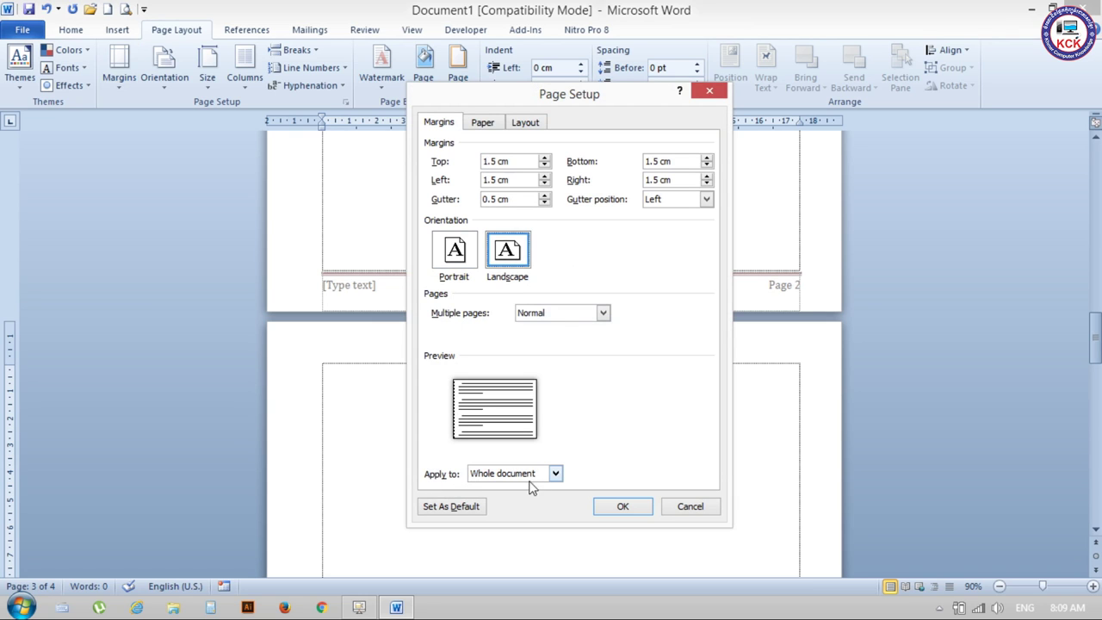
click(555, 476)
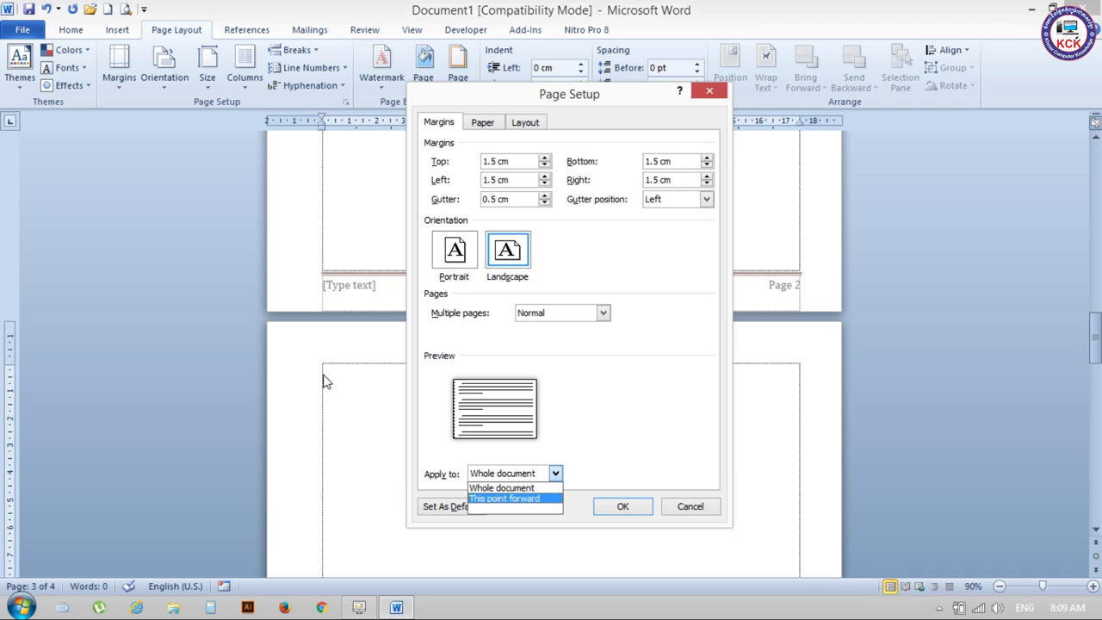
click(525, 499)
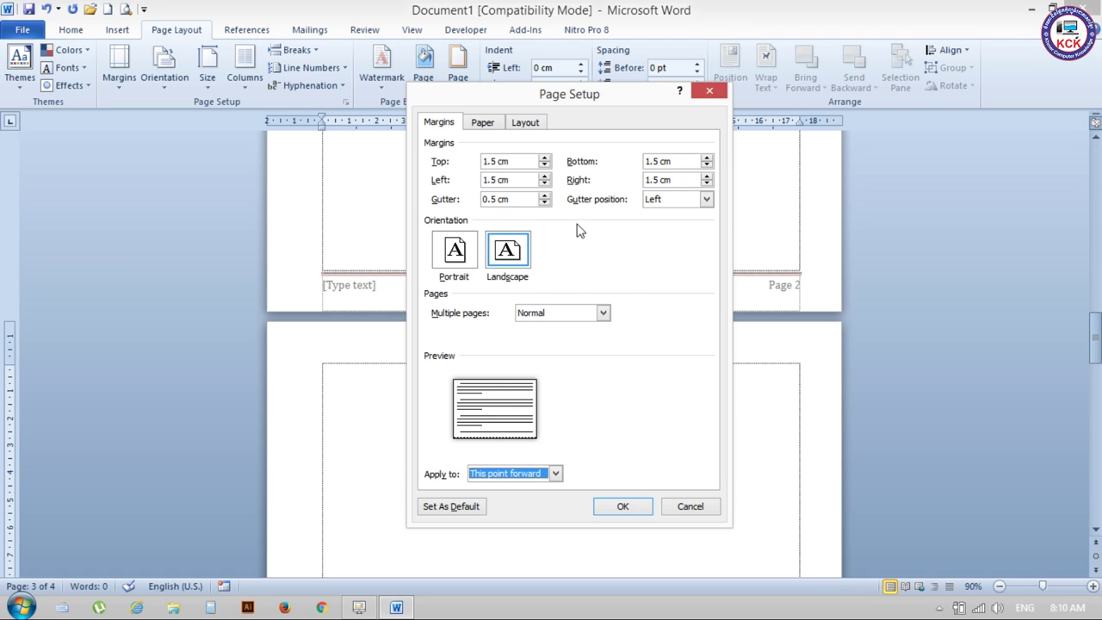
click(621, 507)
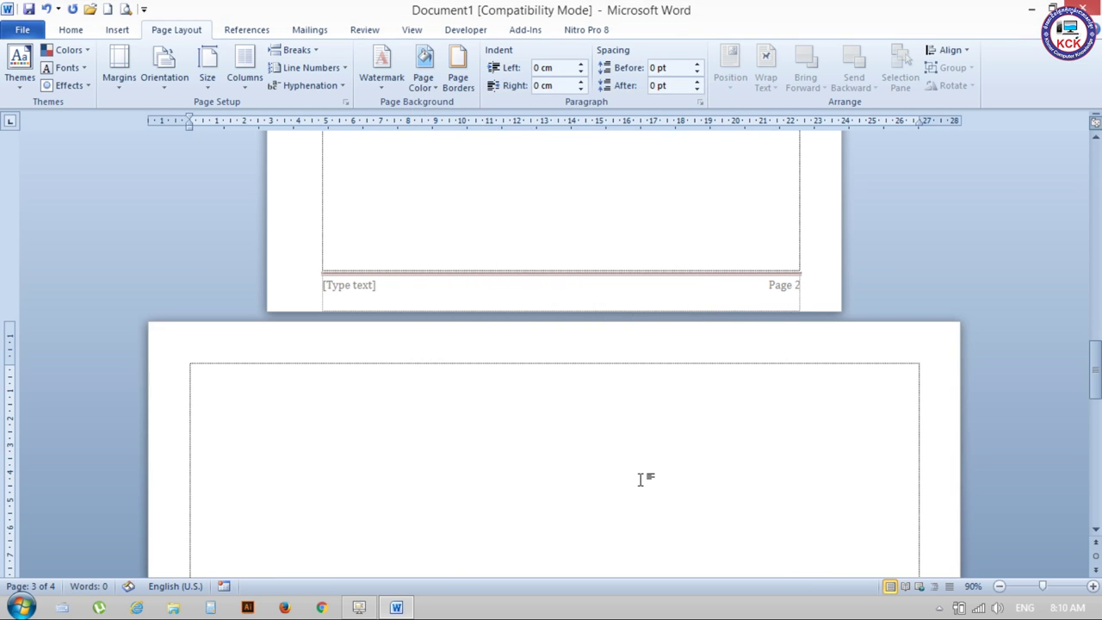
Step: Insert page breaks with Ctrl+Enter at the top of page 4, extending the document to six pages
scroll(782, 327, up, 3)
scroll(782, 327, up, 5)
scroll(782, 327, up, 5)
scroll(782, 327, up, 6)
scroll(781, 327, up, 2)
scroll(783, 325, up, 5)
scroll(800, 335, down, 5)
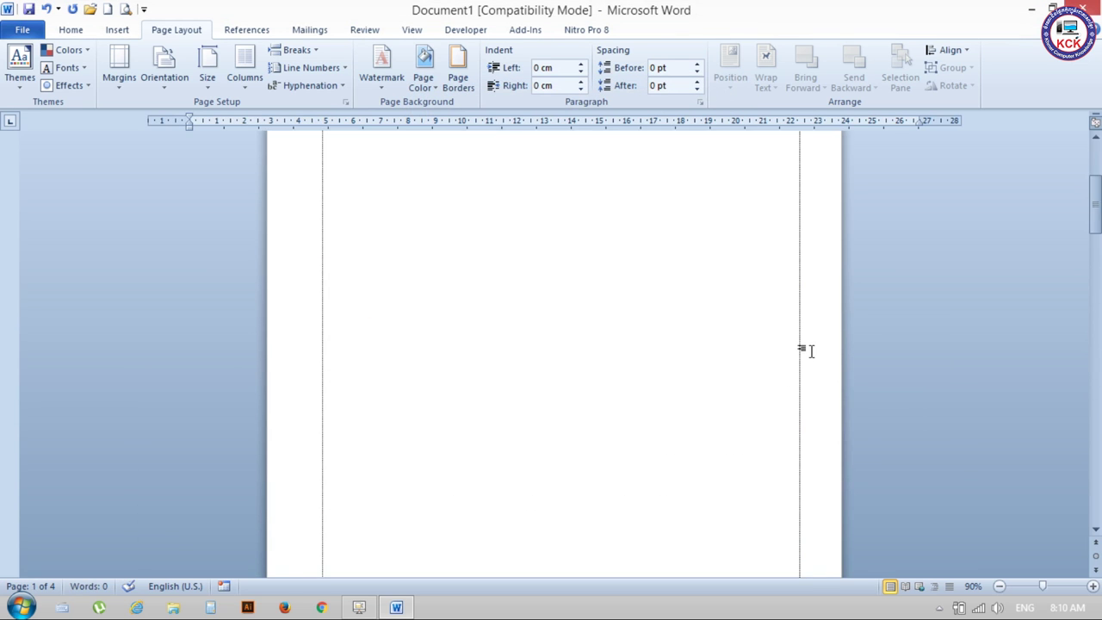
scroll(808, 357, down, 5)
scroll(777, 315, down, 7)
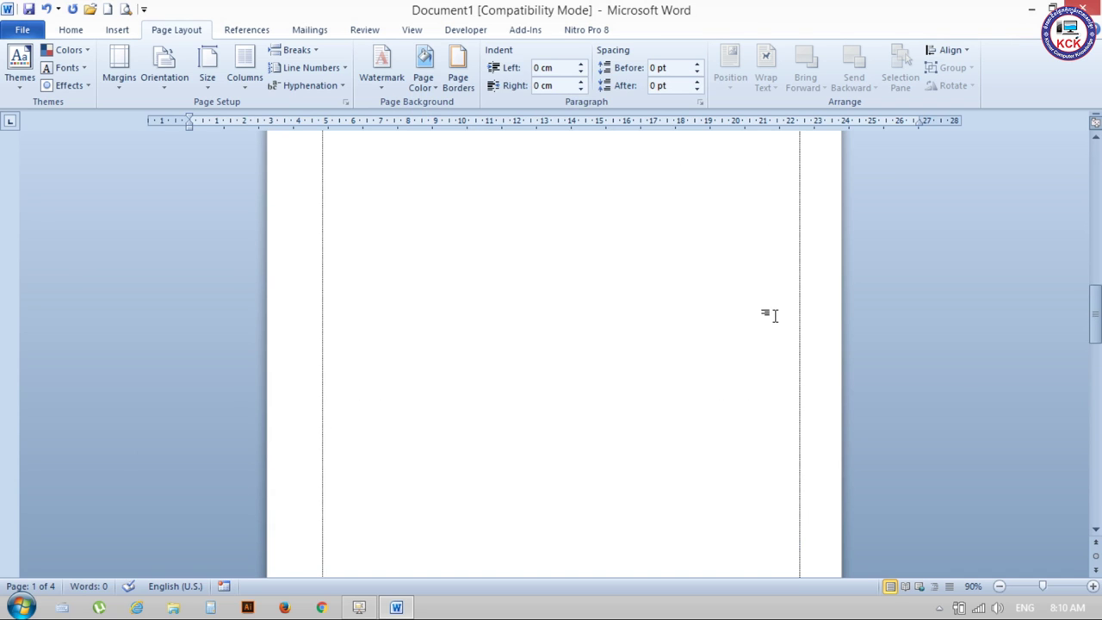
scroll(777, 315, down, 6)
scroll(776, 315, down, 1)
click(242, 449)
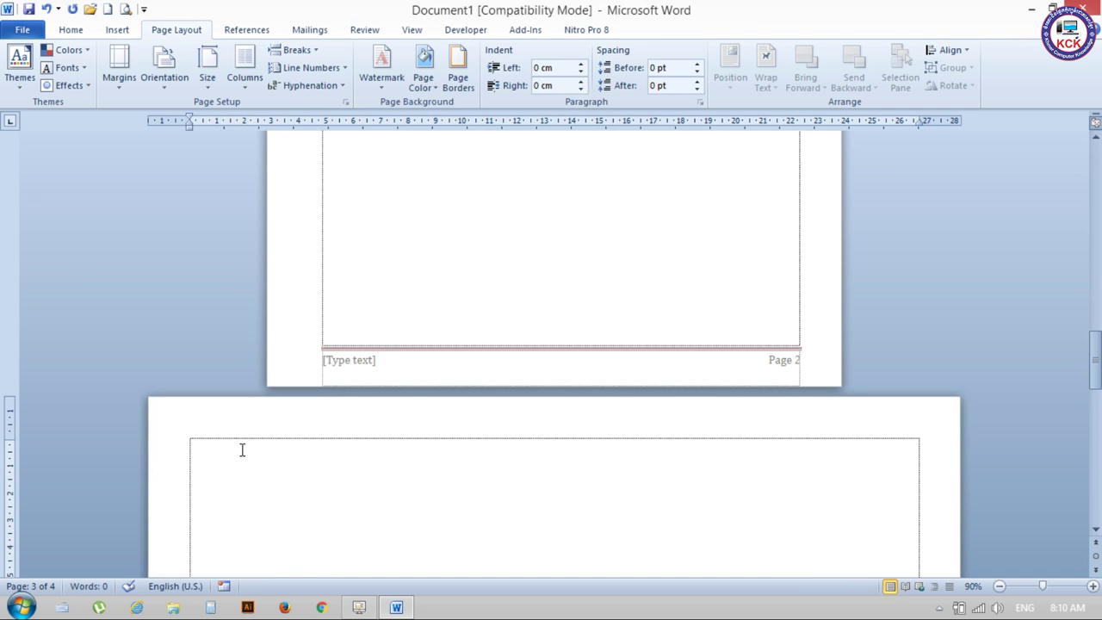
scroll(242, 450, down, 4)
scroll(246, 450, down, 4)
scroll(319, 500, down, 4)
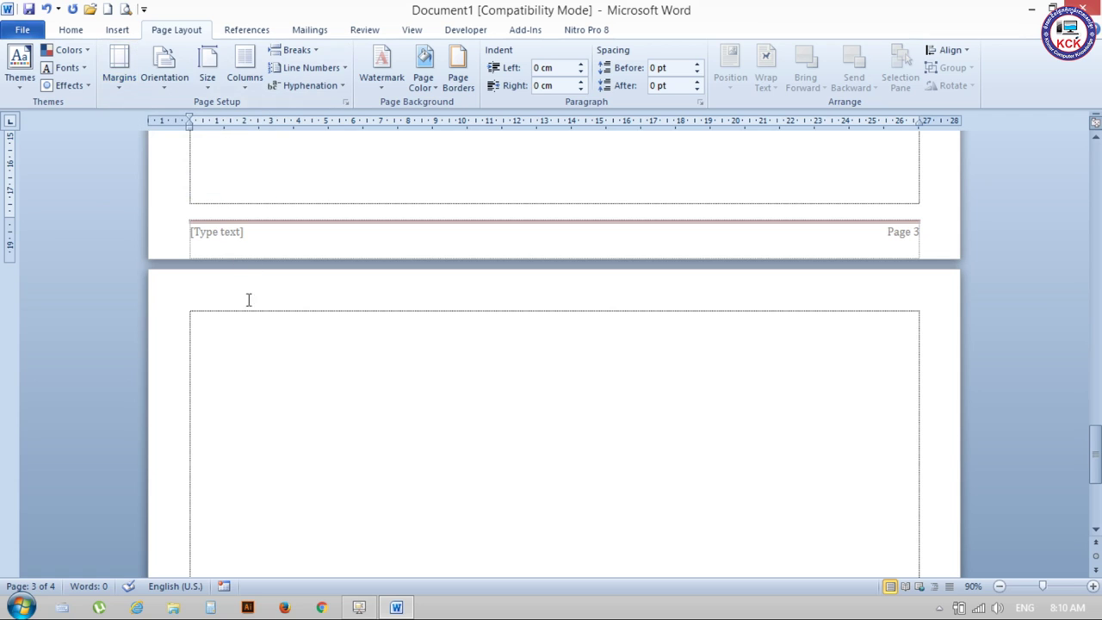
click(228, 324)
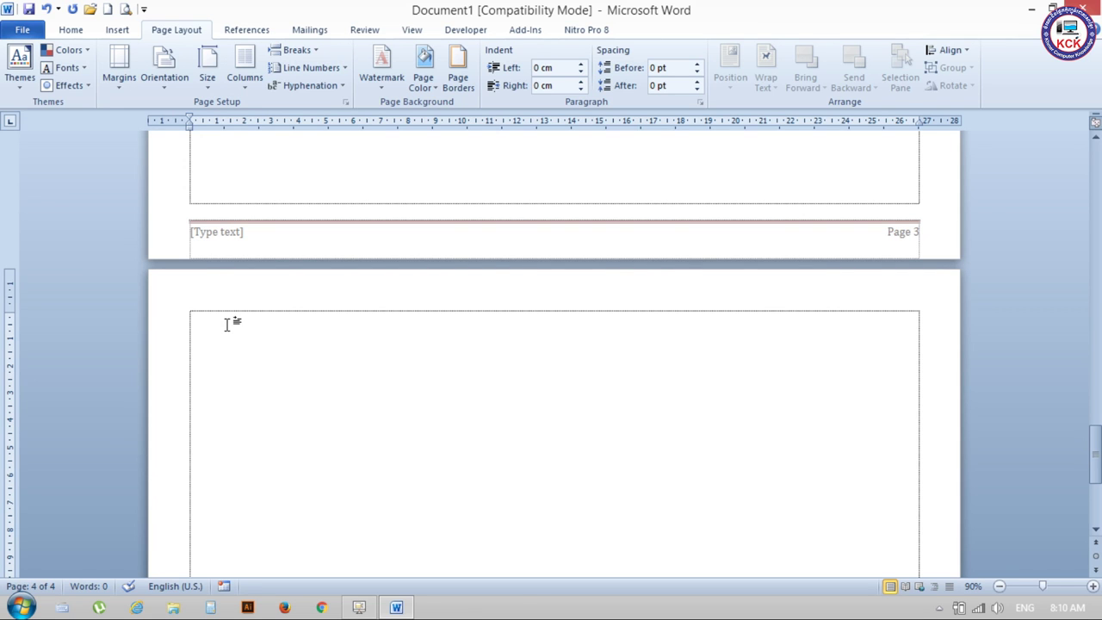
key(ctrl+Return)
key(ctrl+Return)
scroll(322, 517, down, 2)
scroll(474, 521, up, 5)
scroll(740, 422, up, 10)
scroll(818, 302, up, 10)
scroll(799, 286, up, 5)
scroll(800, 286, up, 5)
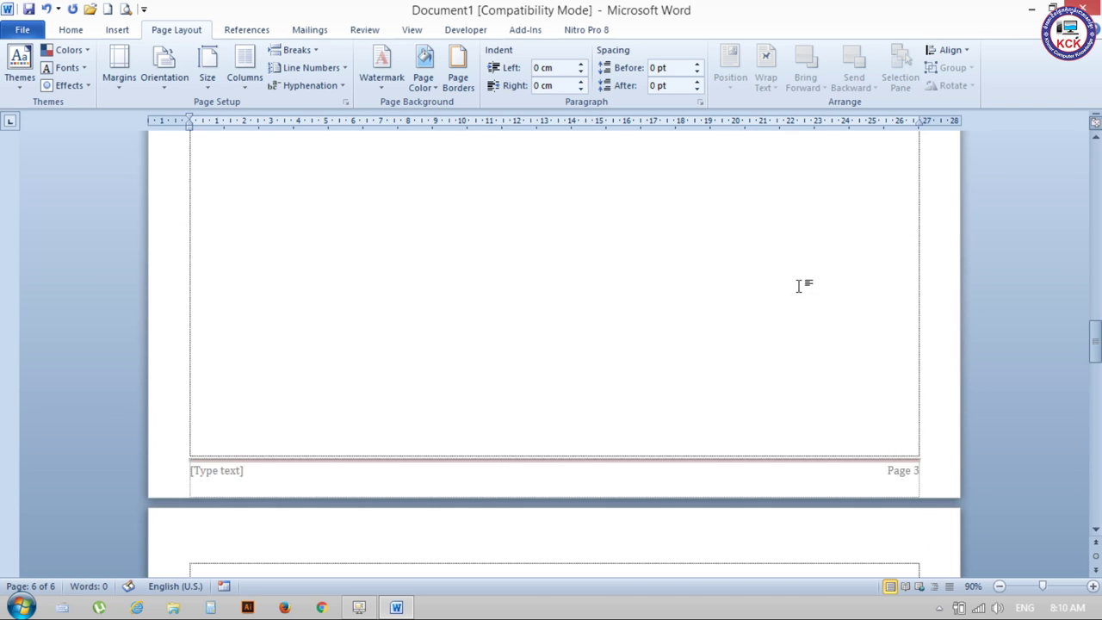
scroll(799, 286, down, 6)
scroll(800, 286, up, 4)
scroll(800, 286, up, 2)
scroll(986, 450, down, 3)
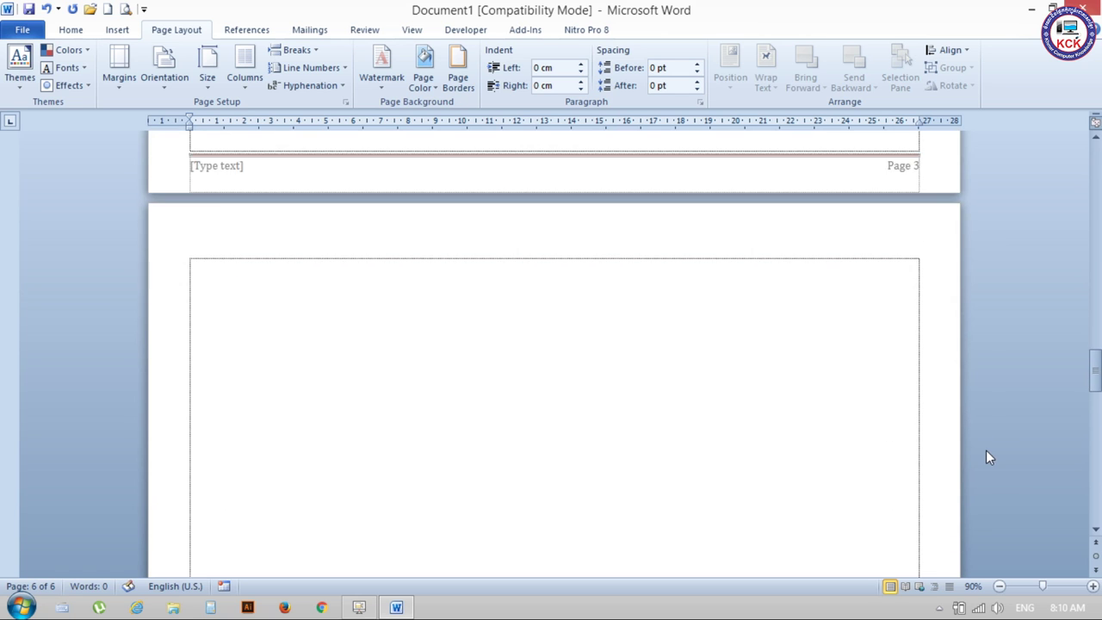
scroll(982, 450, down, 10)
scroll(979, 447, down, 2)
scroll(976, 445, up, 3)
scroll(972, 442, up, 3)
scroll(1007, 483, down, 6)
scroll(1049, 530, up, 3)
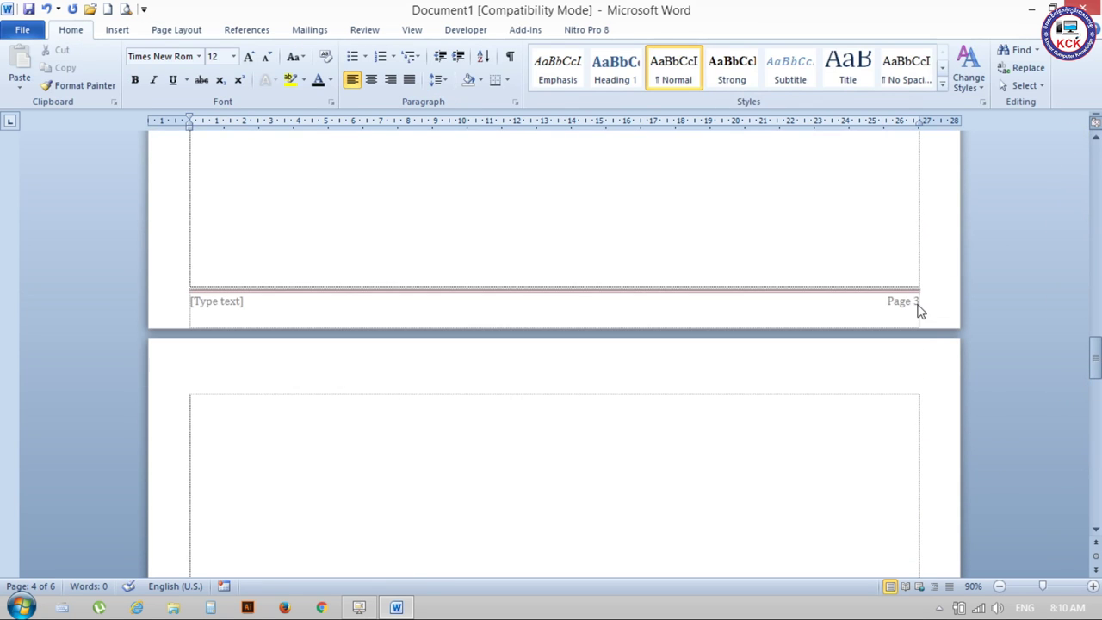
scroll(911, 396, down, 3)
scroll(908, 401, up, 2)
scroll(907, 401, down, 2)
click(322, 223)
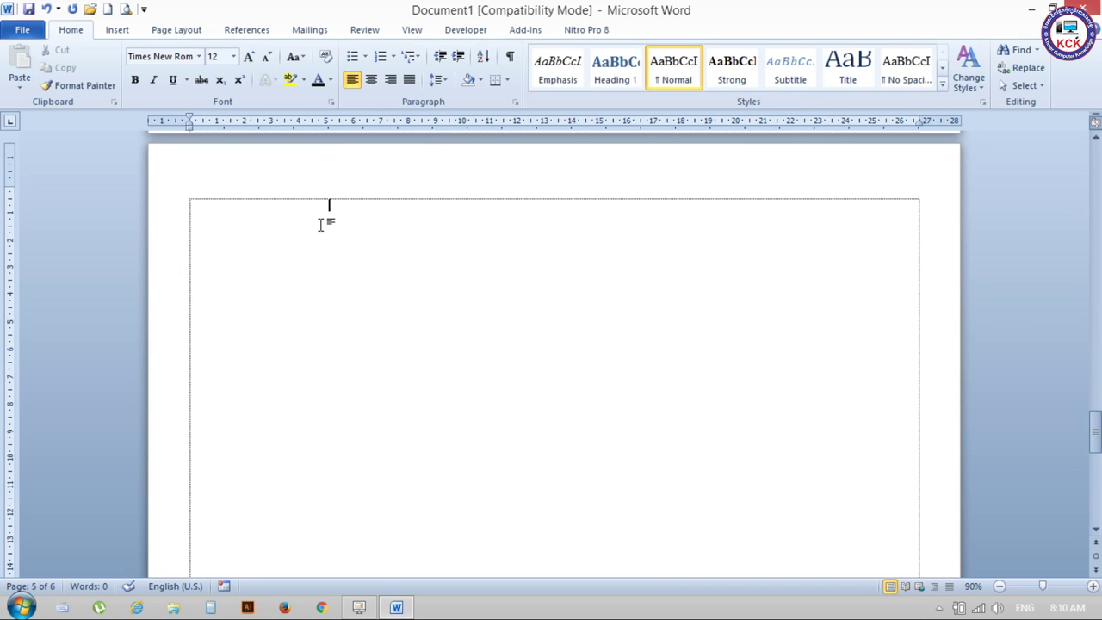
scroll(405, 271, down, 5)
scroll(409, 278, down, 4)
scroll(536, 319, down, 1)
scroll(731, 497, down, 3)
scroll(622, 435, down, 1)
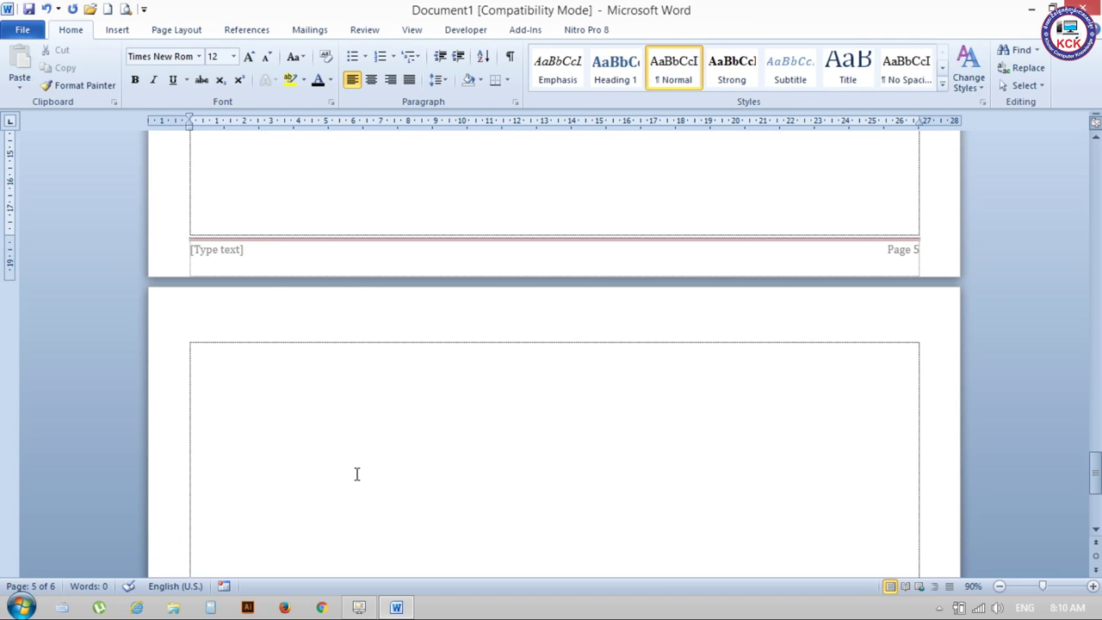
scroll(394, 405, up, 5)
scroll(514, 426, up, 7)
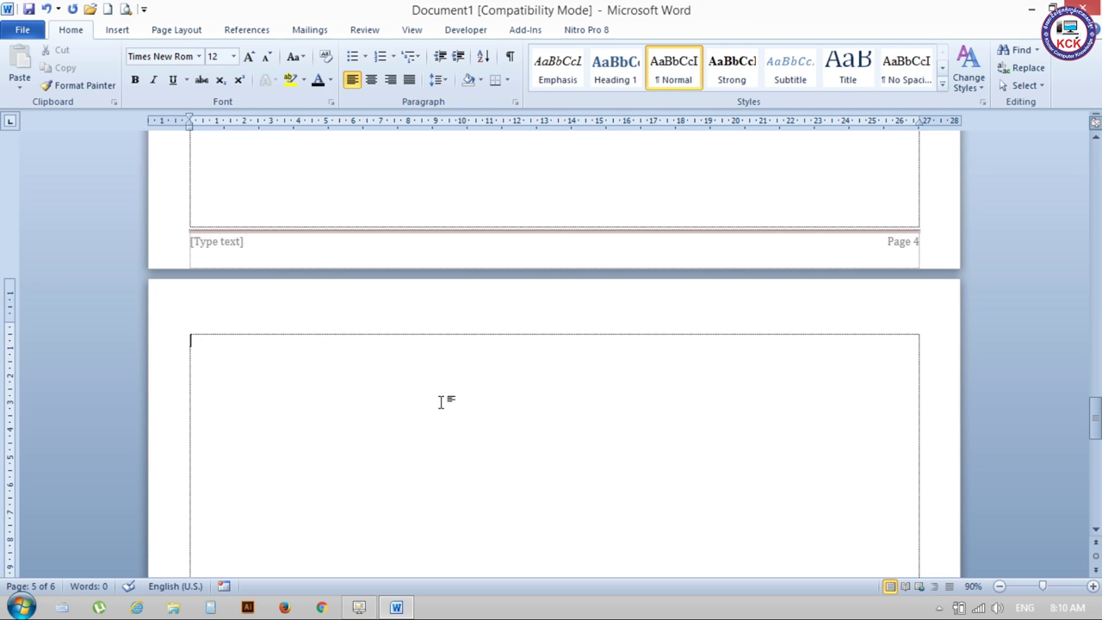
Step: Open Custom Margins in Page Setup for page 5 and expand the Apply to list
click(163, 33)
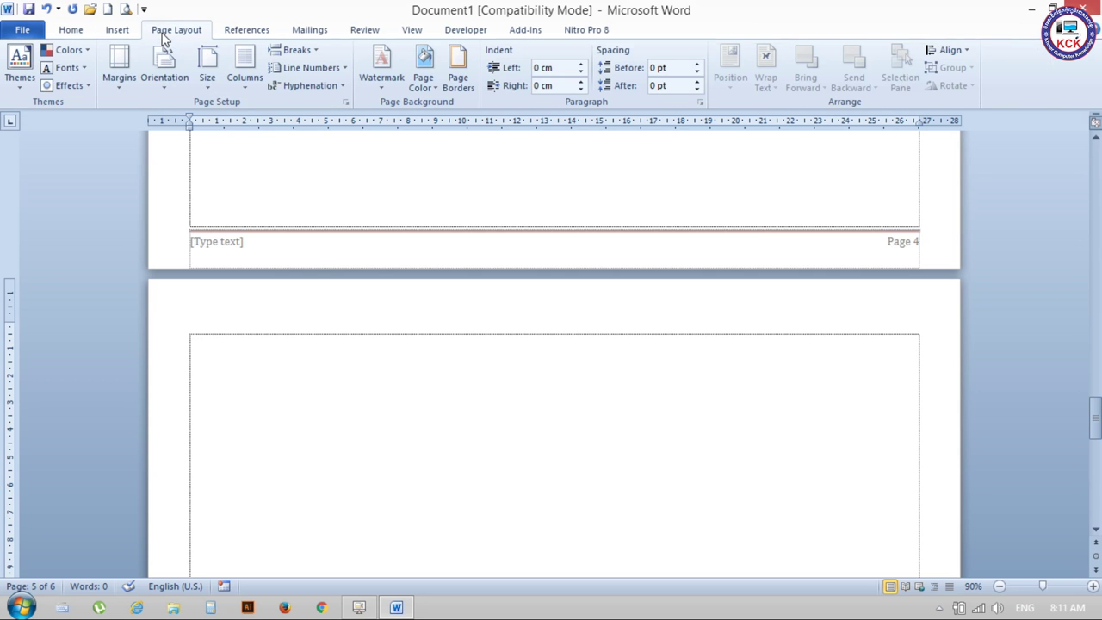
click(122, 91)
click(145, 443)
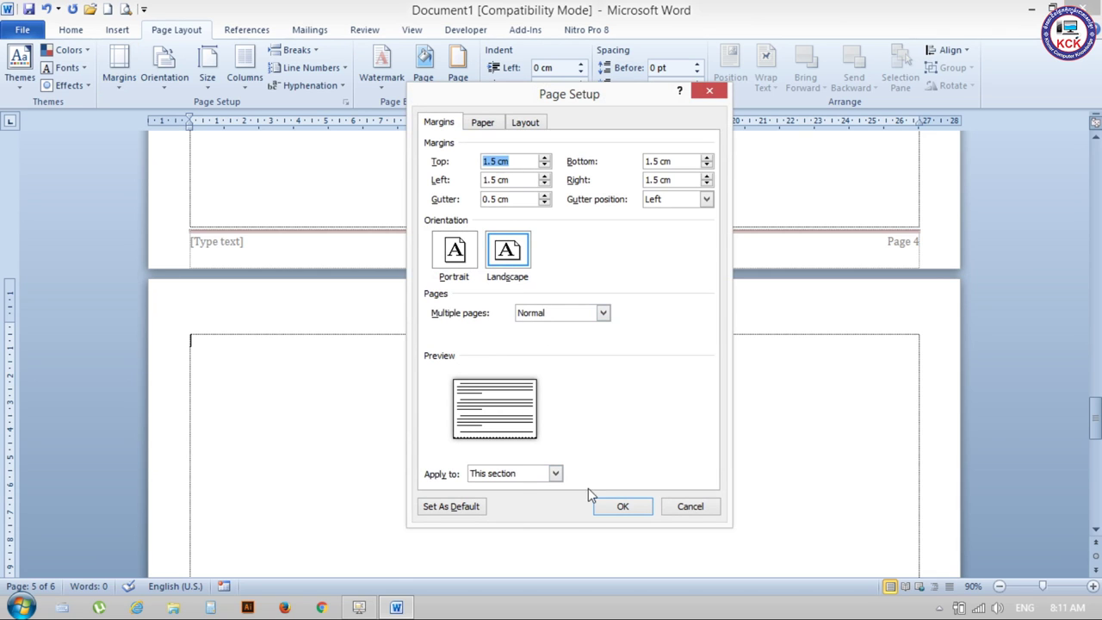
click(556, 474)
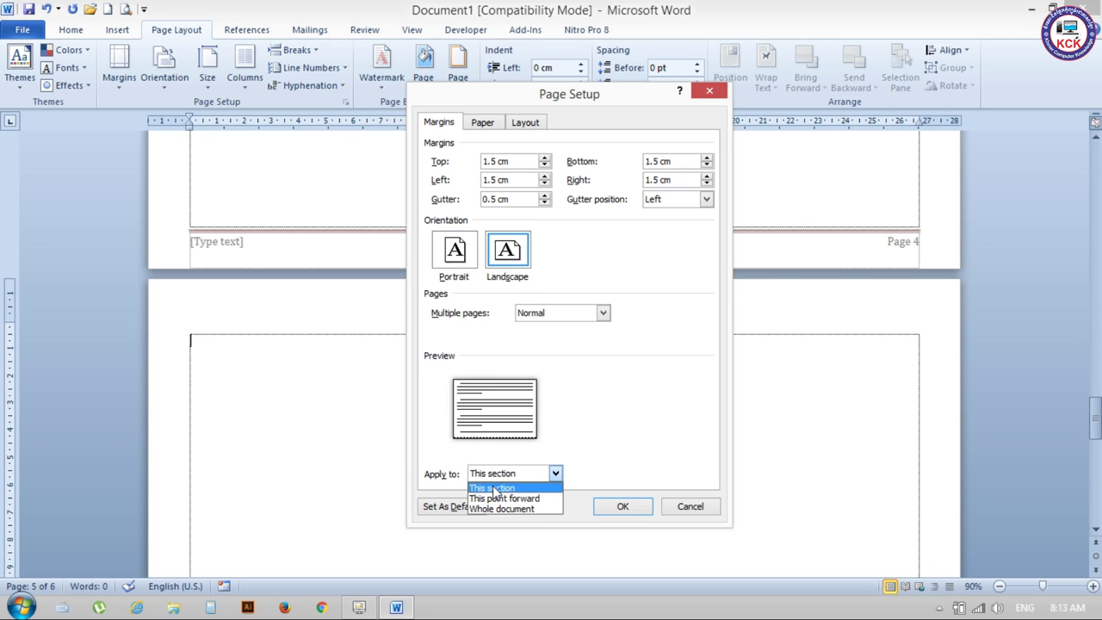
Step: Apply the landscape 1.5 cm page setup to This section only
click(616, 384)
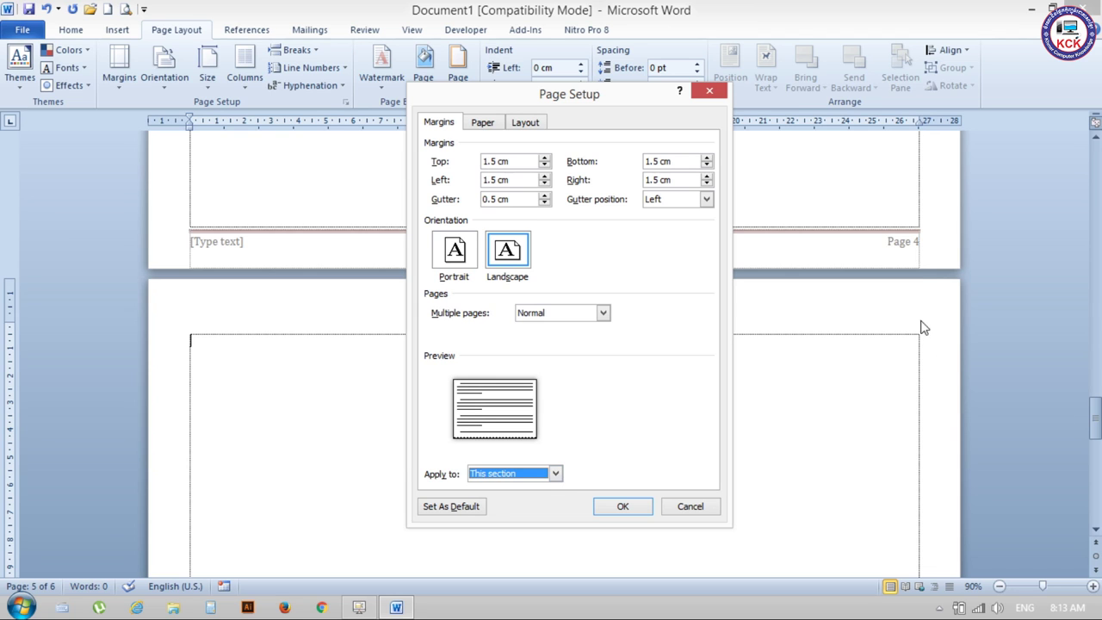
click(555, 473)
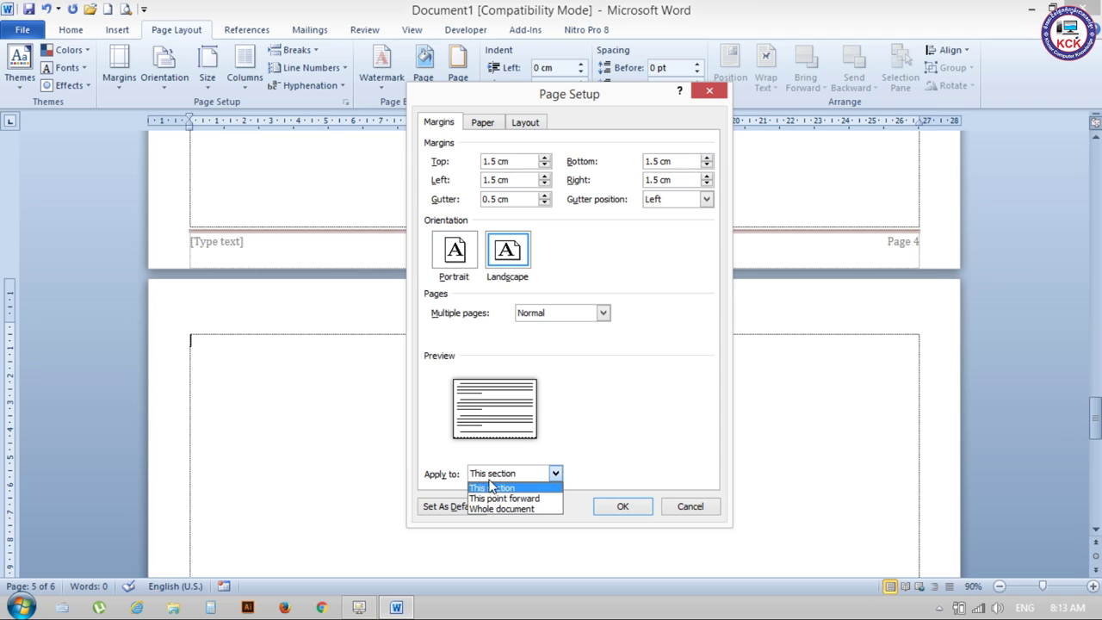
click(489, 488)
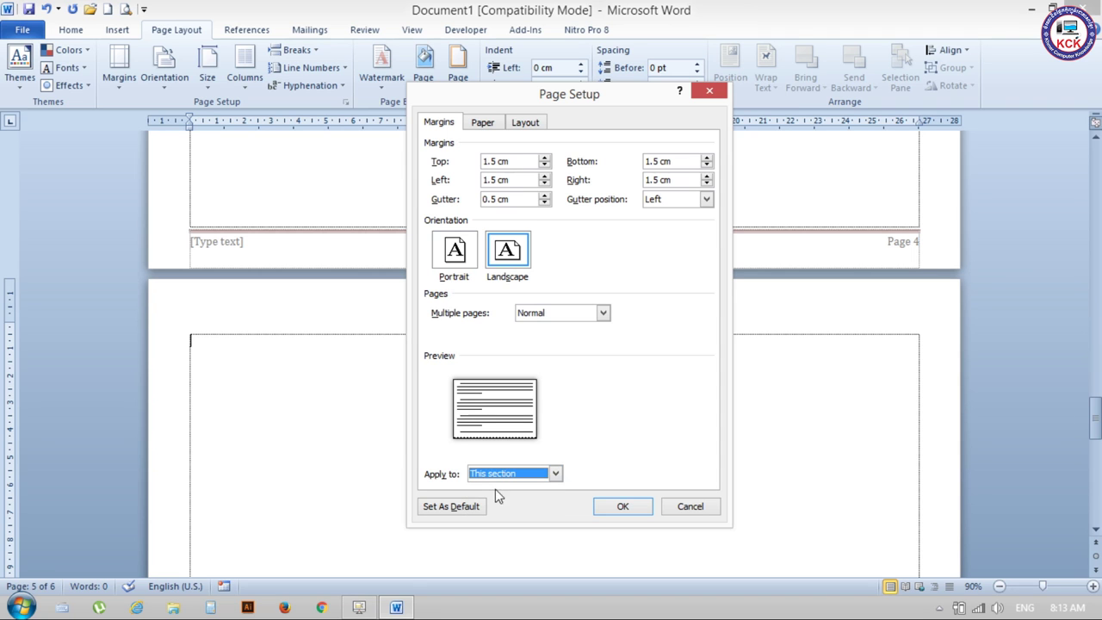
click(624, 505)
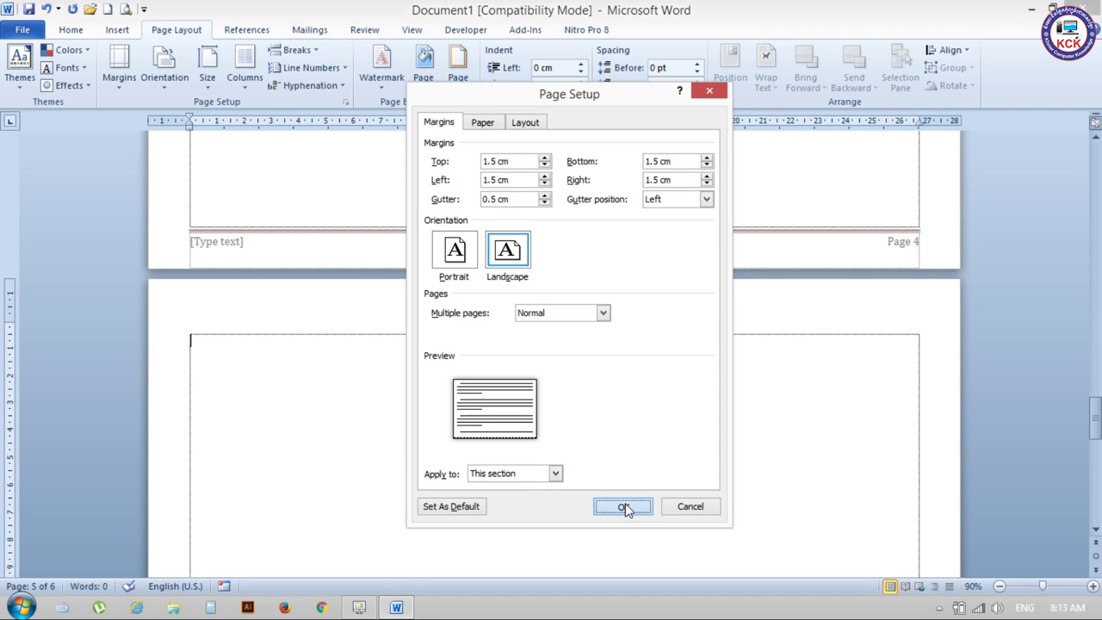
scroll(629, 465, up, 5)
scroll(634, 457, down, 6)
scroll(630, 462, down, 2)
scroll(630, 460, up, 7)
scroll(632, 460, down, 6)
scroll(635, 459, up, 1)
scroll(635, 465, up, 8)
scroll(633, 467, down, 10)
scroll(635, 463, down, 5)
scroll(635, 464, down, 3)
scroll(635, 463, up, 4)
scroll(637, 462, down, 3)
scroll(641, 456, up, 6)
scroll(602, 445, down, 5)
scroll(581, 422, up, 2)
scroll(740, 379, up, 10)
scroll(912, 331, up, 3)
scroll(916, 323, down, 3)
scroll(910, 245, up, 2)
scroll(1031, 251, up, 4)
scroll(1031, 252, up, 7)
scroll(824, 239, up, 2)
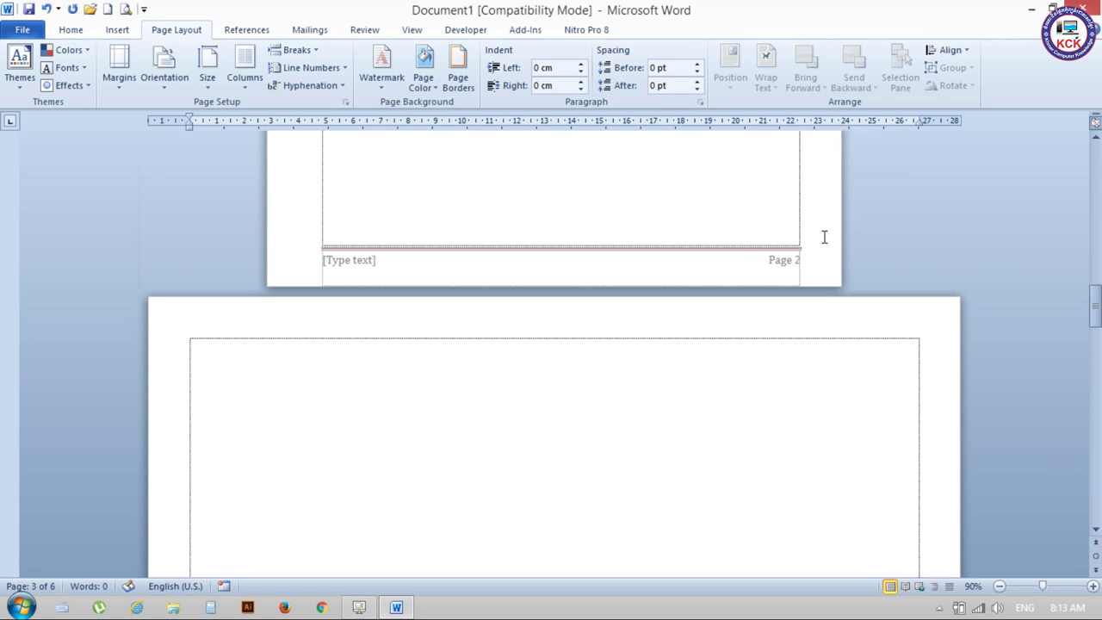
double_click(749, 274)
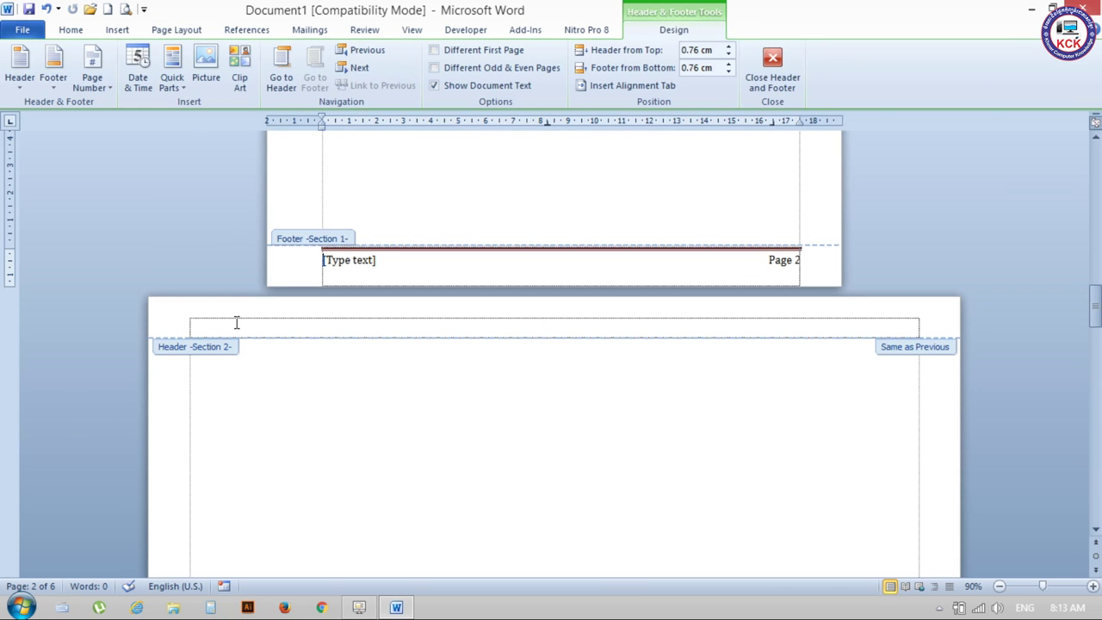
scroll(382, 447, down, 10)
scroll(236, 388, down, 5)
scroll(243, 416, down, 4)
scroll(243, 416, down, 10)
scroll(285, 494, down, 2)
scroll(218, 315, down, 10)
scroll(237, 336, down, 4)
scroll(238, 336, down, 5)
scroll(238, 336, down, 12)
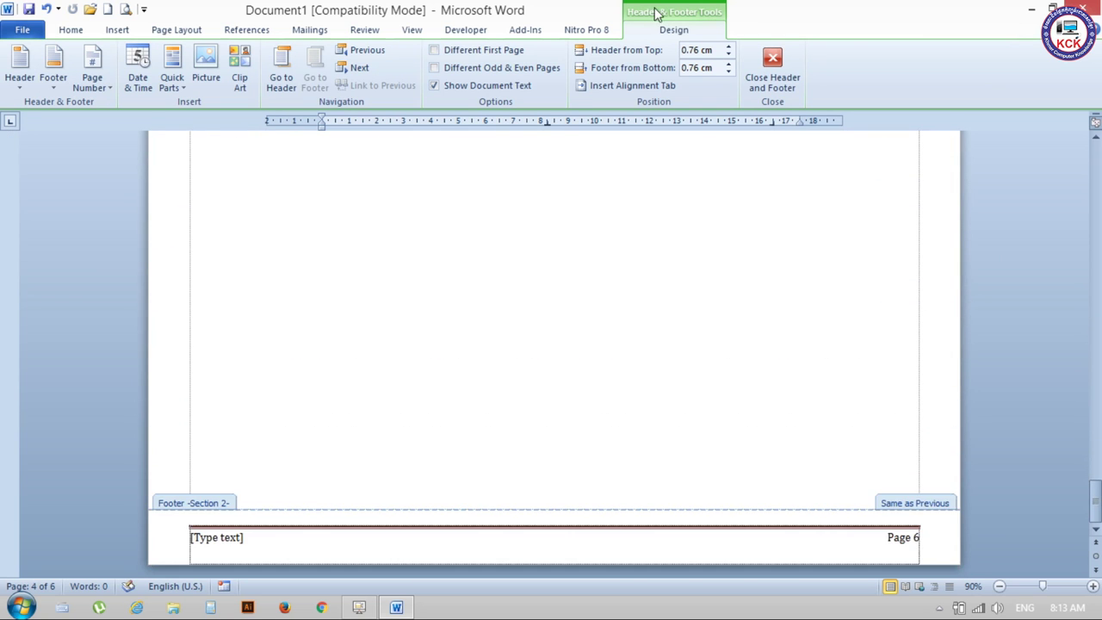
click(772, 65)
scroll(499, 249, up, 4)
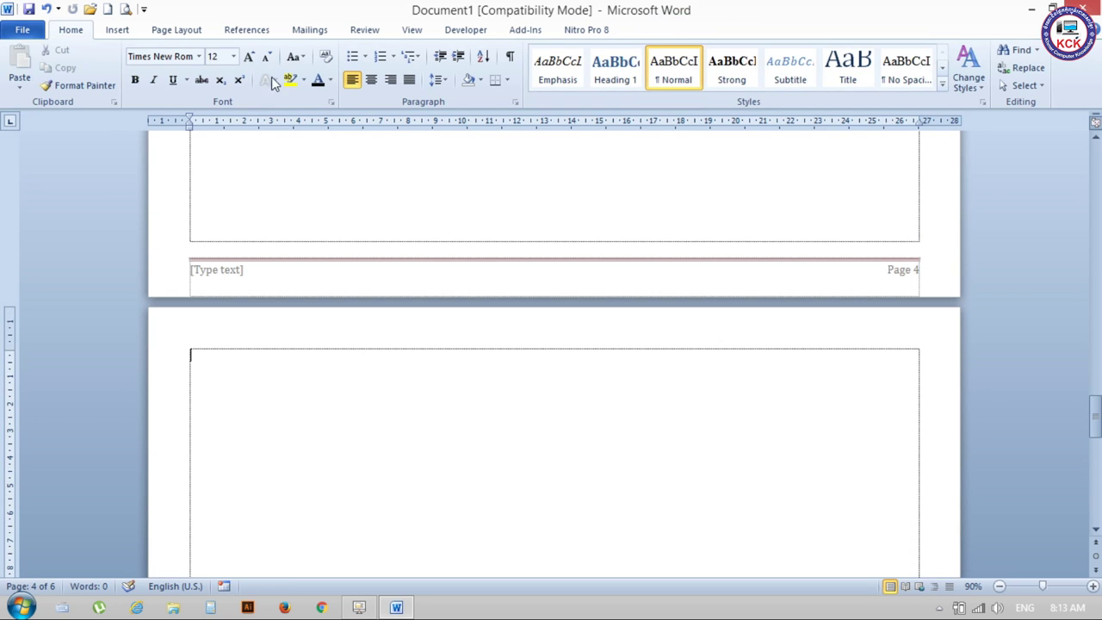
scroll(370, 276, up, 4)
scroll(517, 313, up, 10)
scroll(609, 312, up, 10)
scroll(603, 306, up, 4)
scroll(593, 300, down, 5)
scroll(595, 301, down, 5)
scroll(528, 359, up, 4)
scroll(521, 376, down, 4)
click(244, 336)
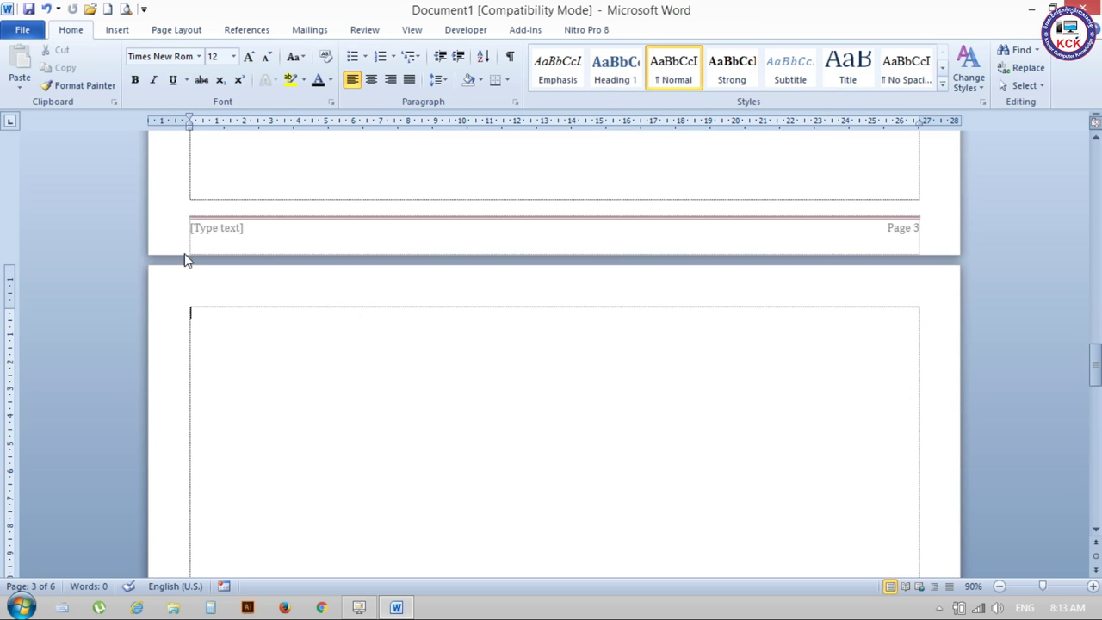
click(176, 32)
Step: Switch page 4 onward back to portrait with 1.5 cm margins and 0.5 cm gutter, from this point forward
click(119, 68)
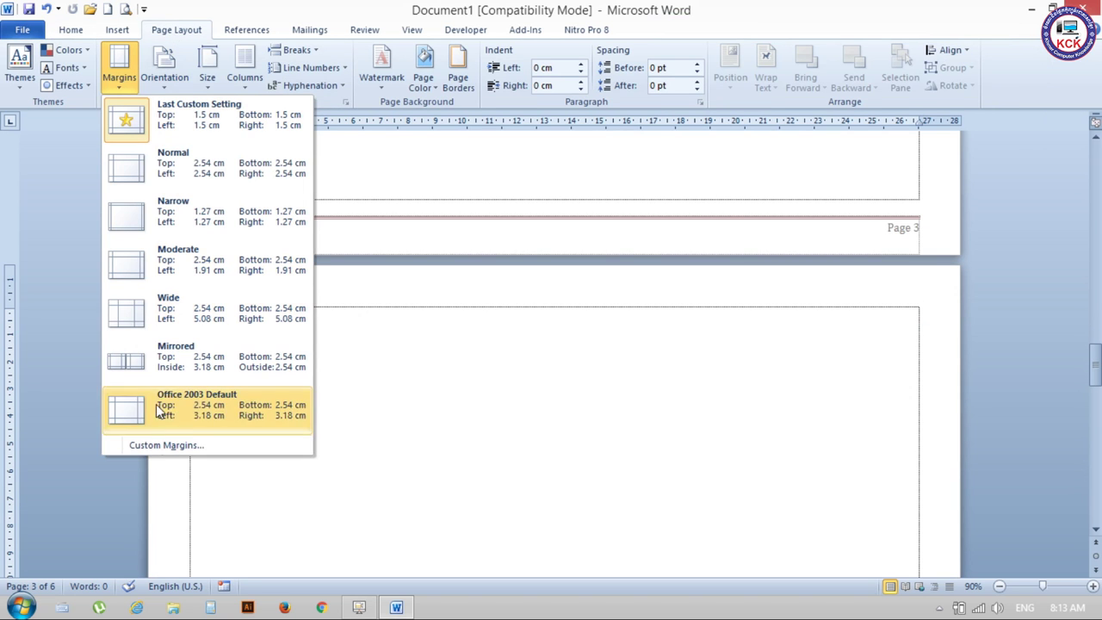
click(161, 447)
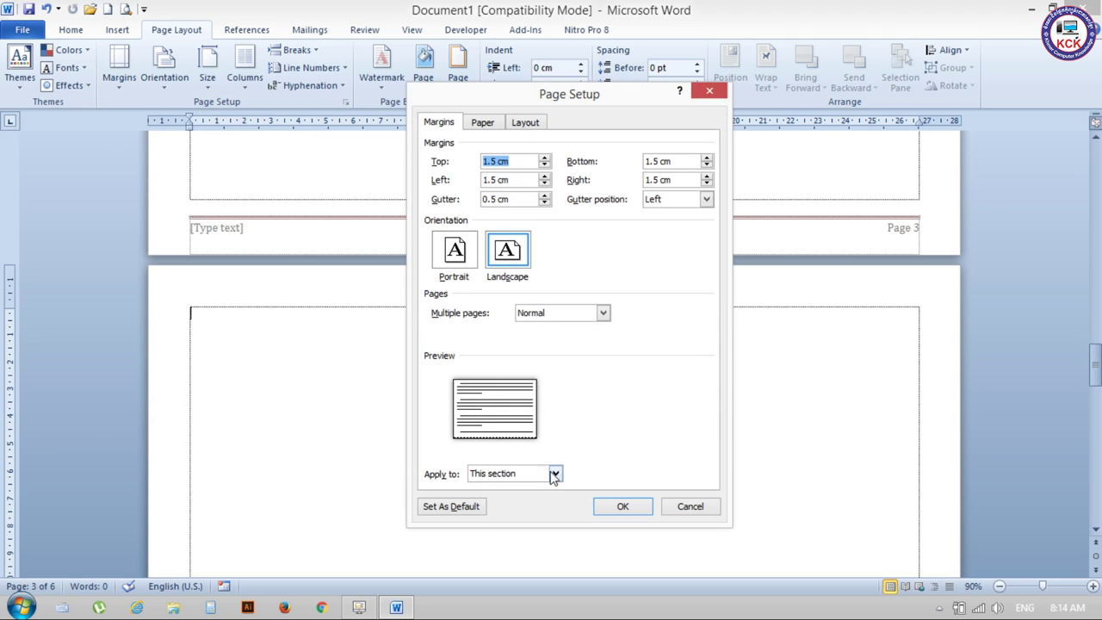
click(454, 252)
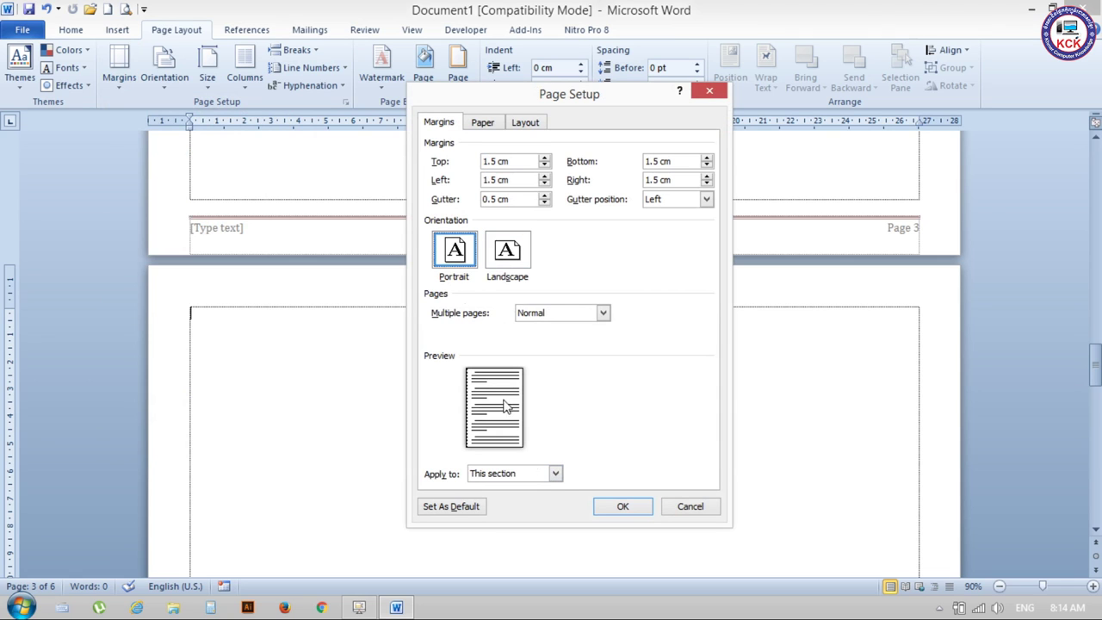
click(554, 475)
click(521, 497)
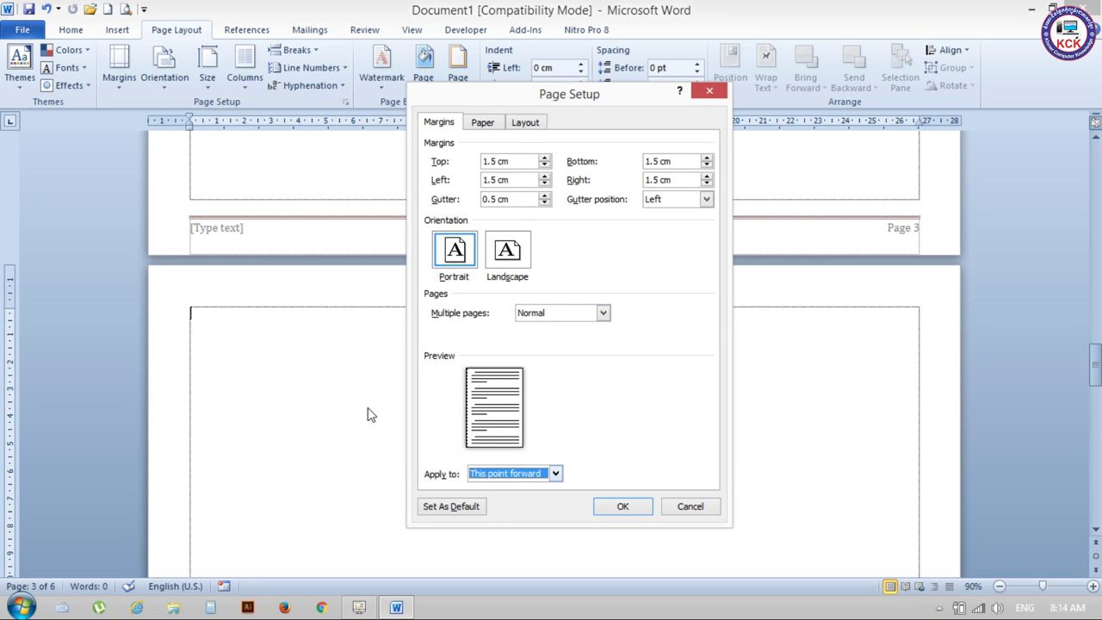
click(616, 504)
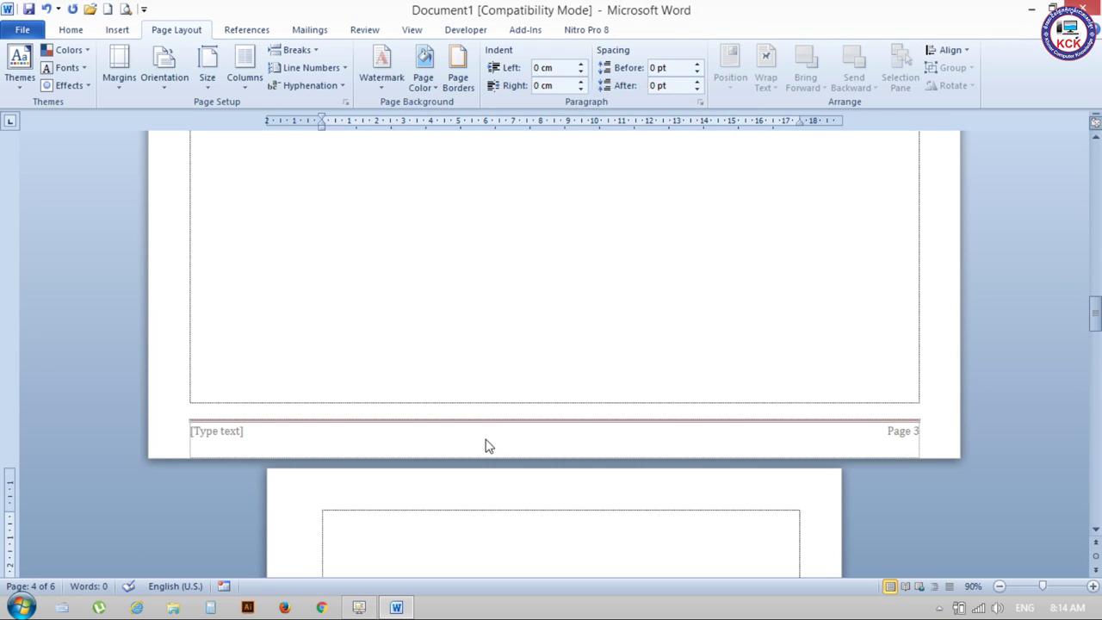
double_click(487, 443)
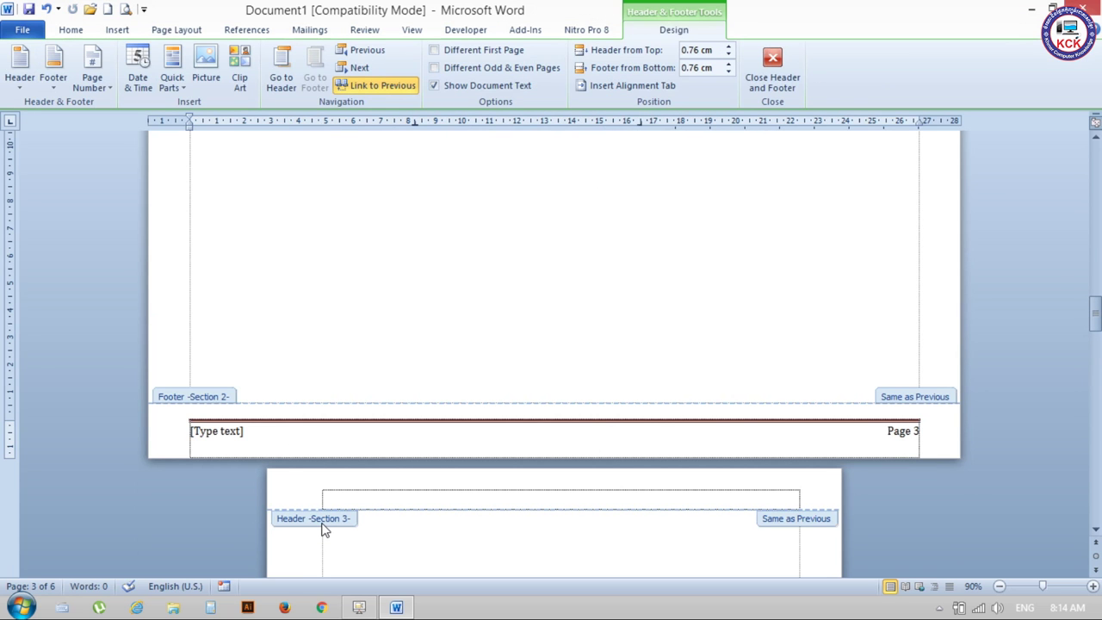
scroll(651, 511, down, 5)
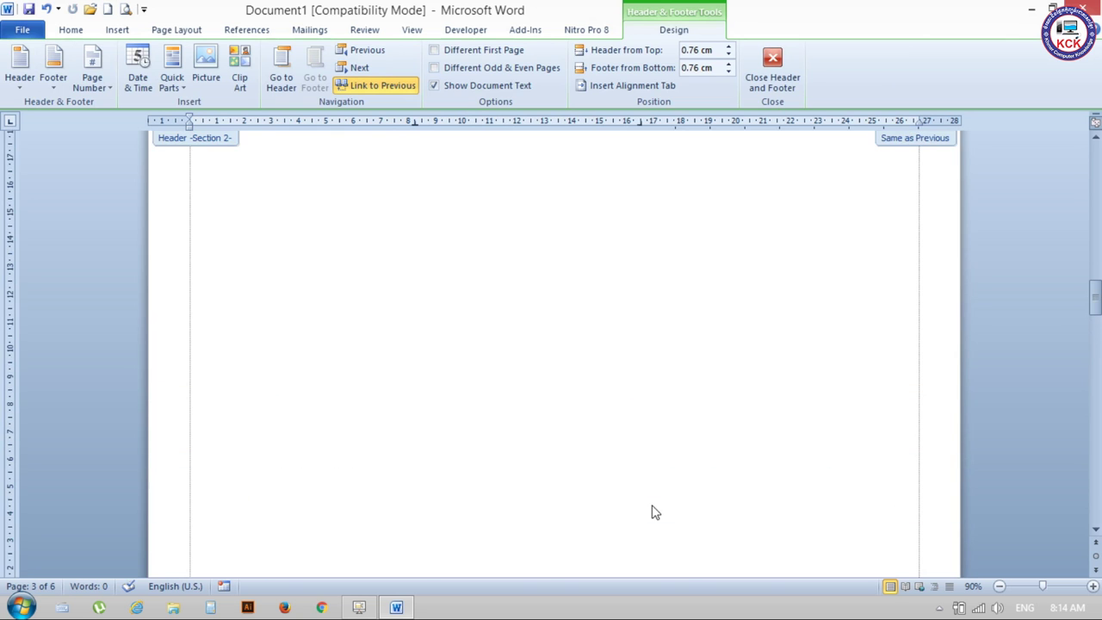
scroll(654, 510, up, 10)
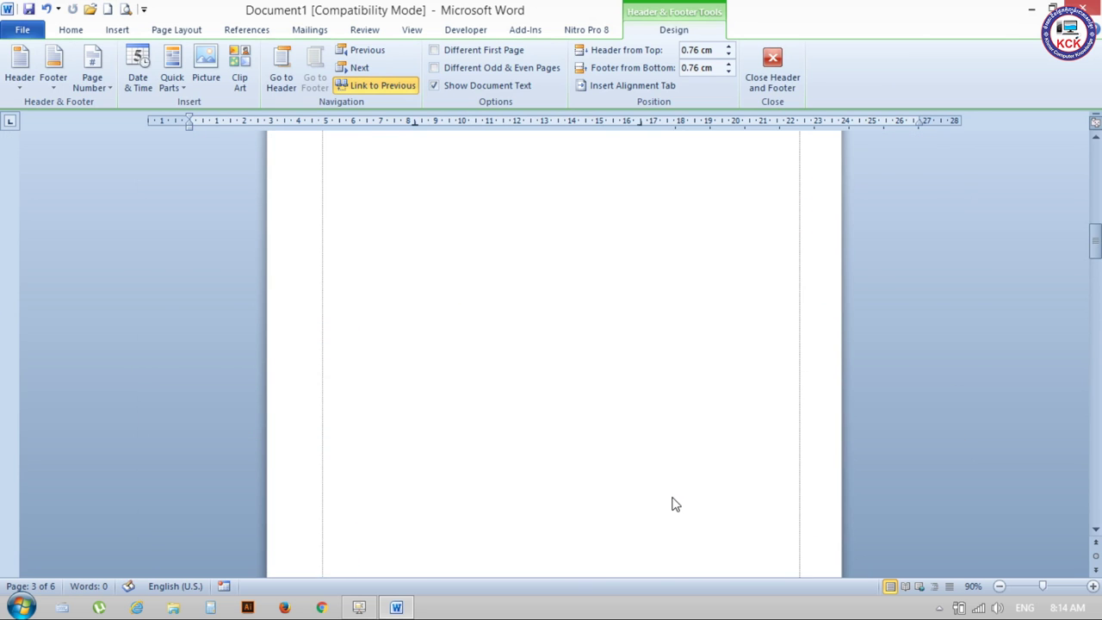
scroll(667, 507, down, 10)
scroll(667, 509, down, 4)
scroll(668, 513, up, 3)
scroll(668, 513, down, 5)
scroll(663, 504, up, 2)
scroll(660, 495, up, 4)
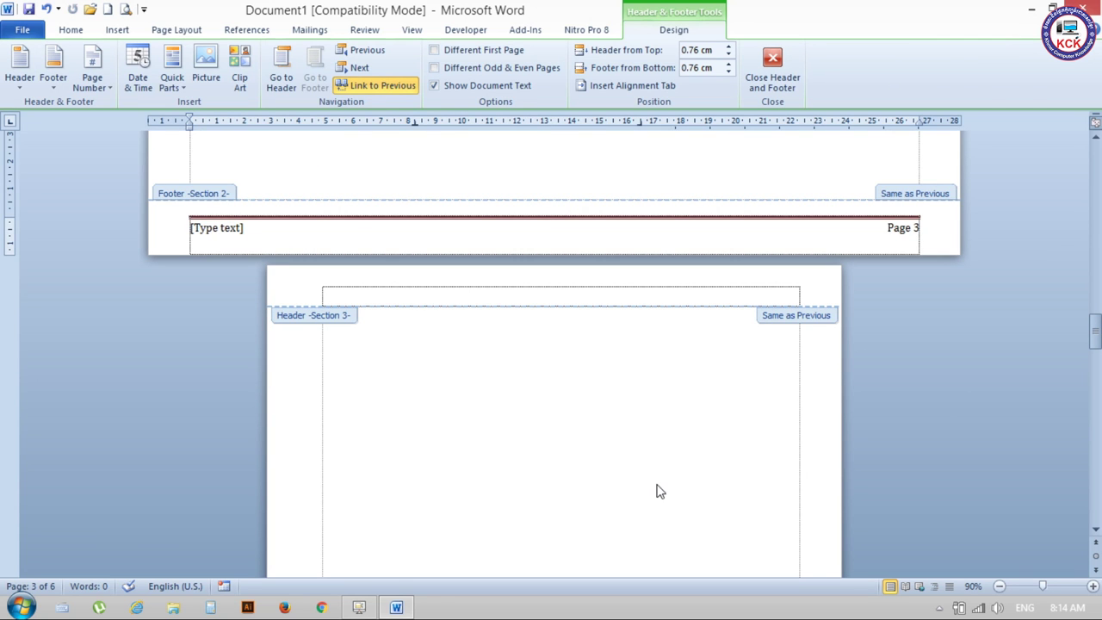
double_click(656, 491)
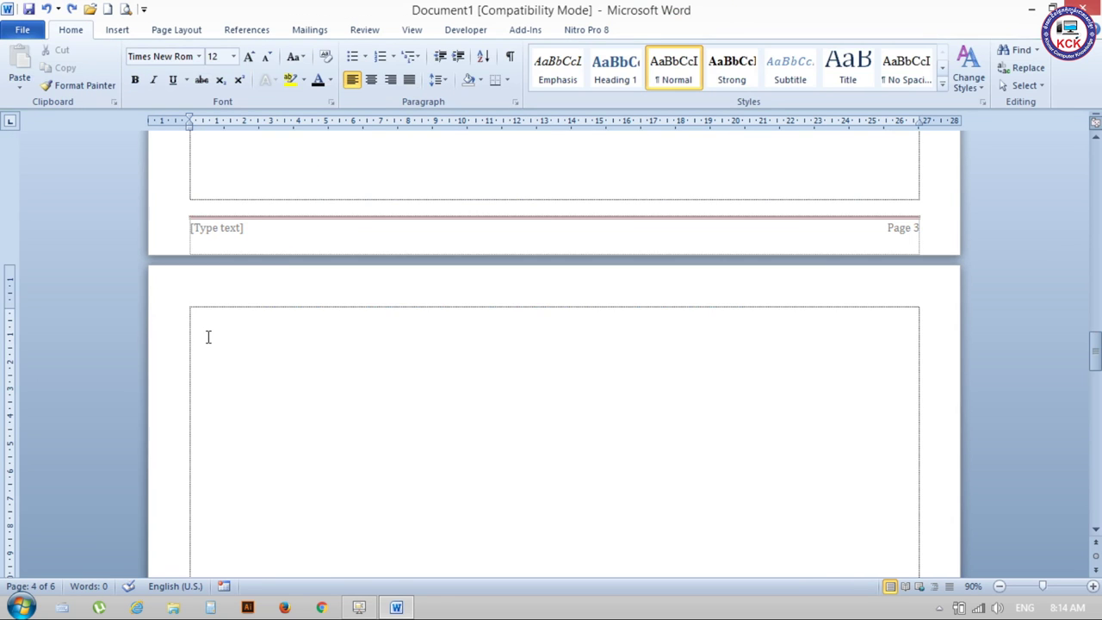
scroll(445, 408, down, 4)
scroll(450, 421, down, 12)
scroll(453, 422, down, 5)
scroll(453, 425, up, 8)
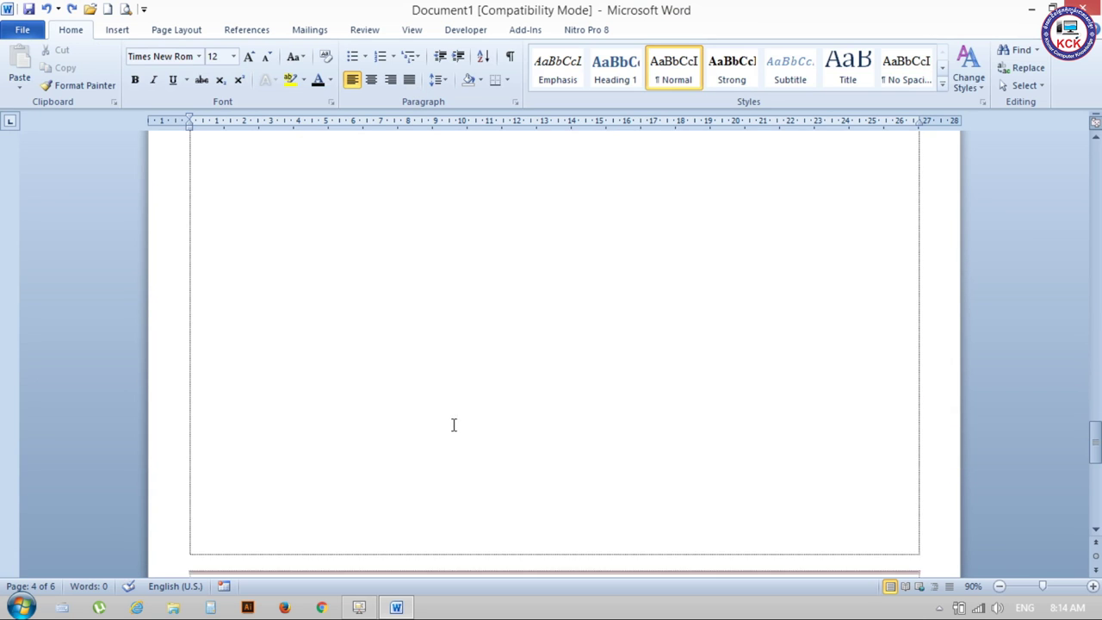
scroll(453, 425, down, 5)
scroll(454, 424, up, 4)
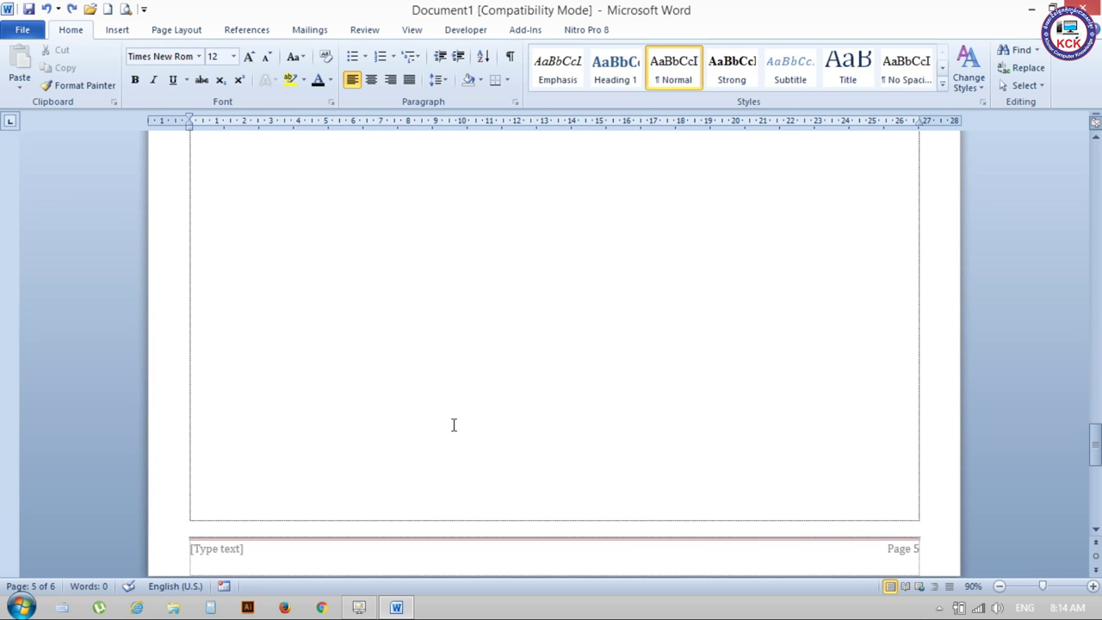
scroll(454, 424, down, 2)
scroll(453, 425, down, 3)
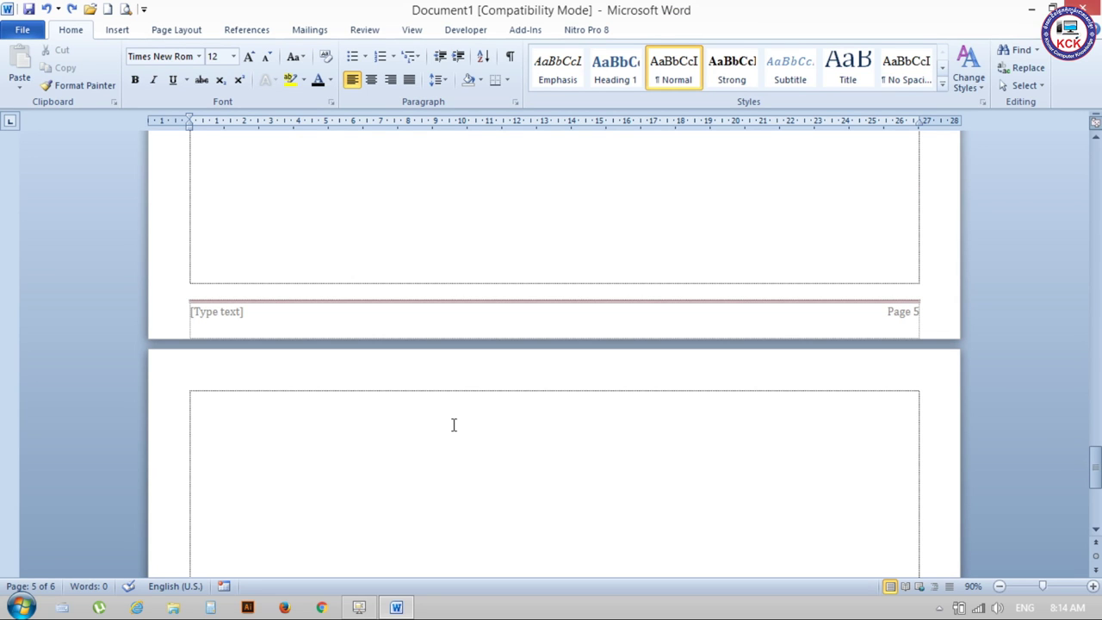
scroll(396, 354, up, 5)
scroll(402, 352, up, 10)
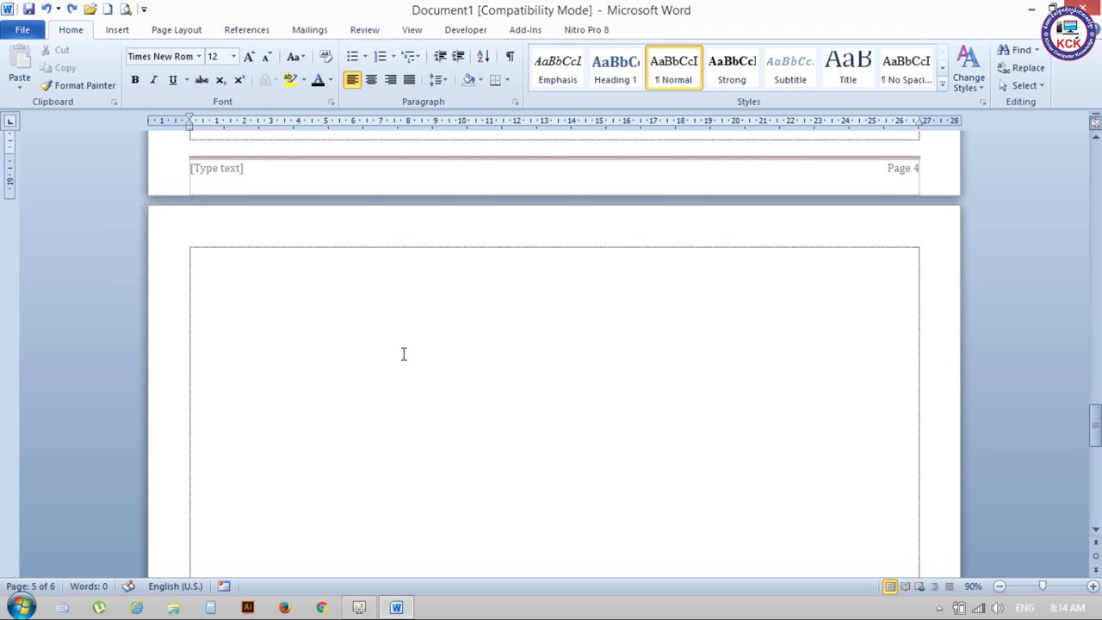
scroll(402, 354, up, 2)
click(259, 344)
scroll(456, 468, up, 10)
scroll(457, 468, up, 5)
scroll(457, 468, up, 4)
scroll(450, 453, down, 13)
scroll(450, 453, up, 2)
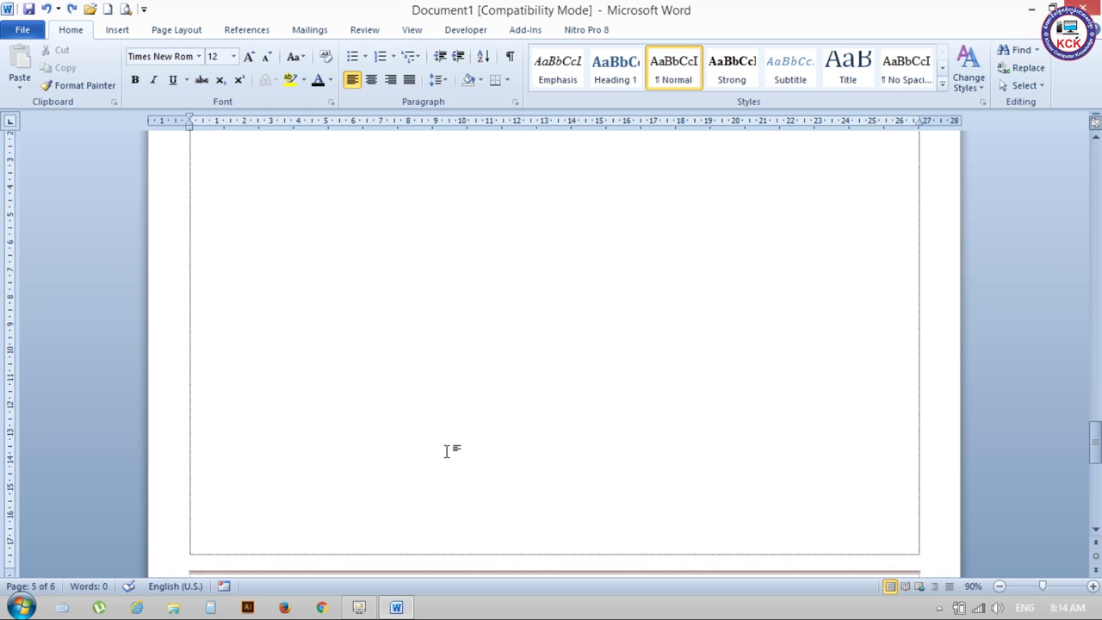
scroll(446, 452, down, 7)
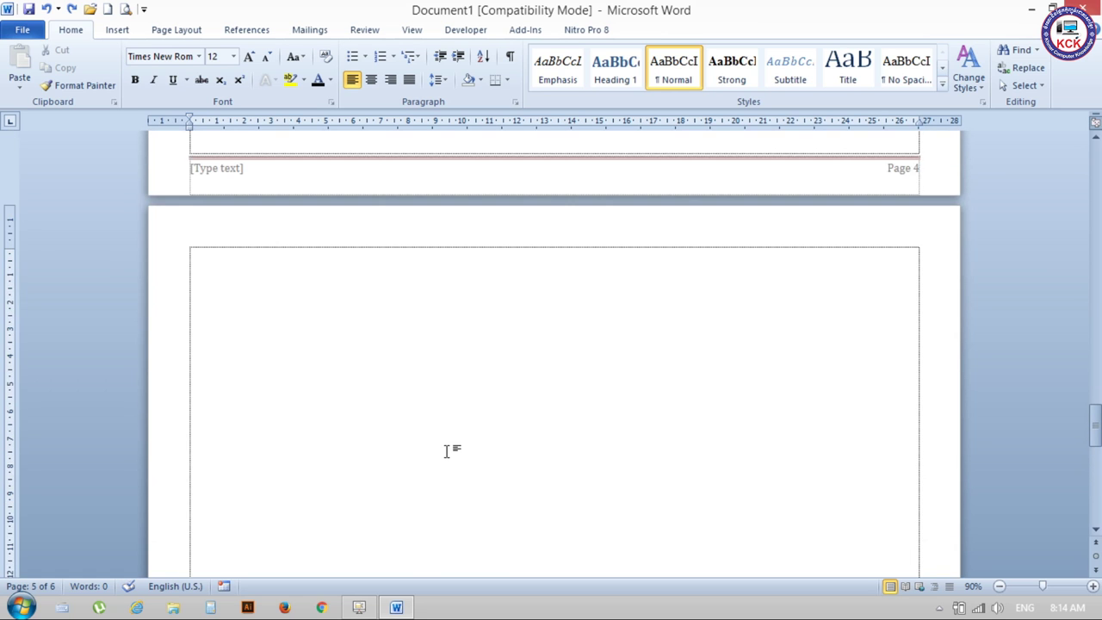
click(160, 33)
click(119, 76)
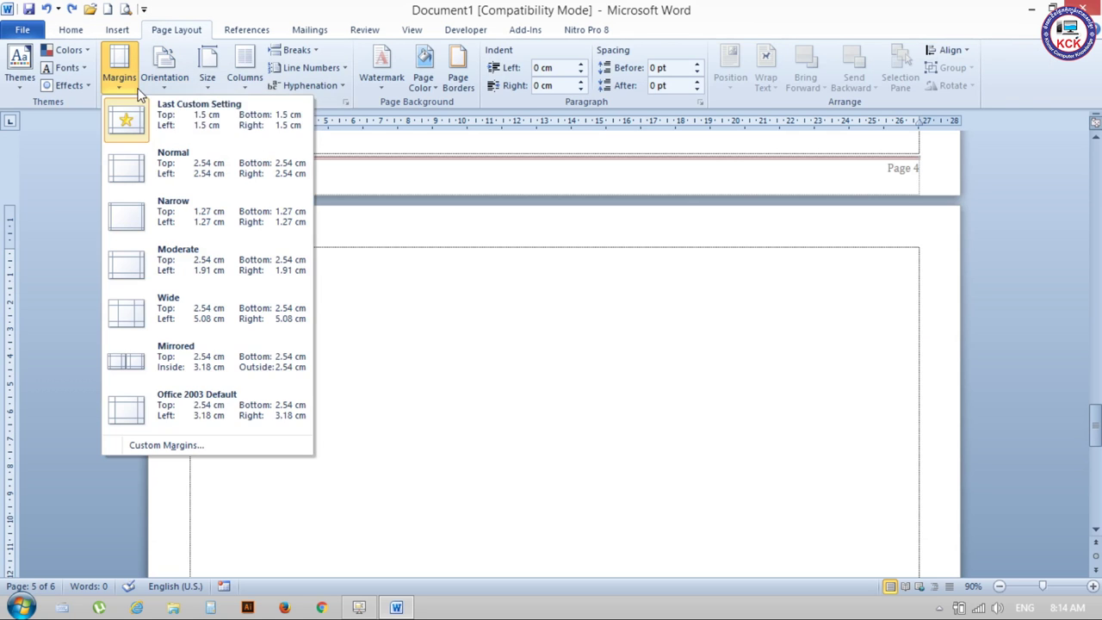
Step: Set page 5's section to portrait orientation, keeping its 1.5 cm margins
click(180, 445)
click(456, 254)
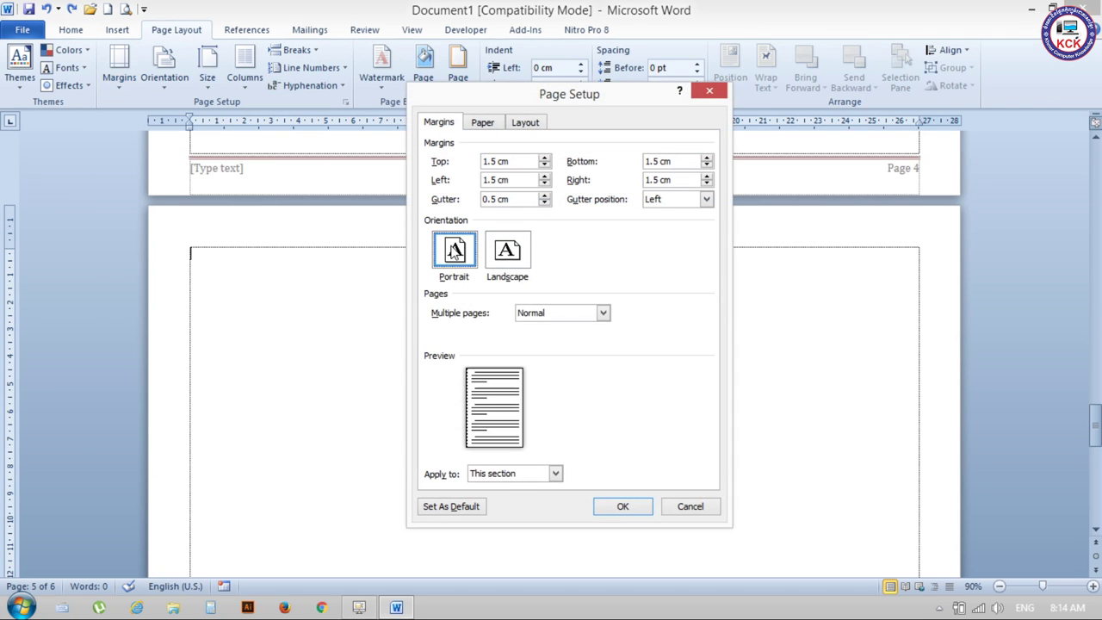
click(611, 508)
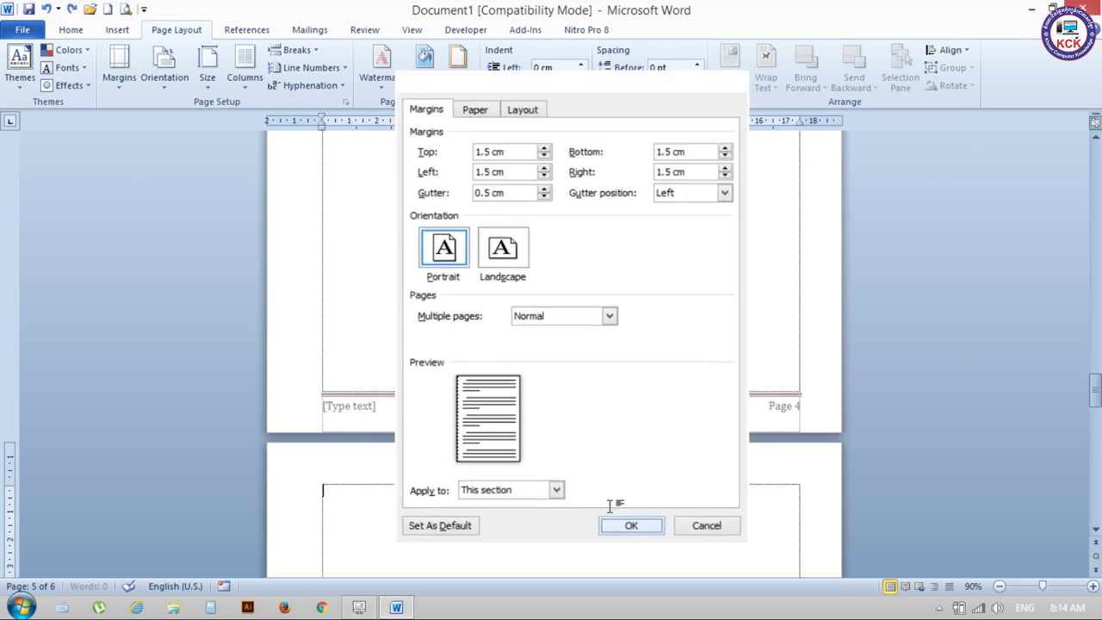
scroll(716, 298, up, 5)
scroll(746, 298, up, 5)
scroll(753, 278, up, 5)
scroll(746, 280, up, 5)
scroll(746, 275, up, 5)
scroll(737, 269, up, 5)
scroll(737, 269, up, 5)
scroll(738, 271, up, 5)
scroll(738, 268, down, 5)
scroll(749, 261, down, 5)
scroll(759, 255, down, 5)
scroll(761, 258, down, 5)
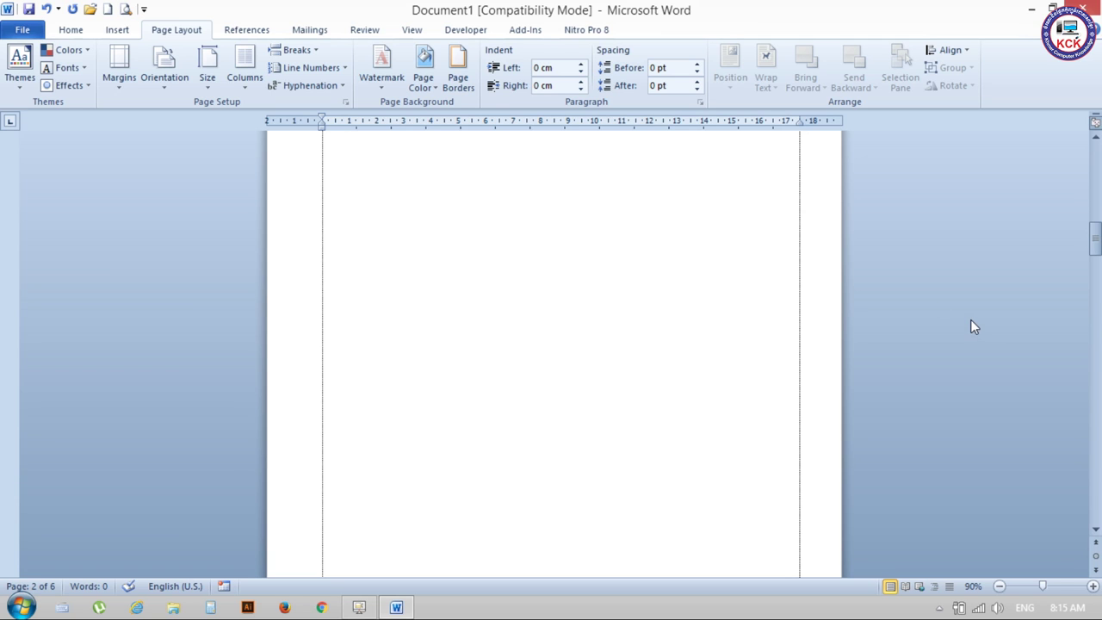
Step: Review the top and right margin values in Custom Margins and confirm them
scroll(938, 444, down, 5)
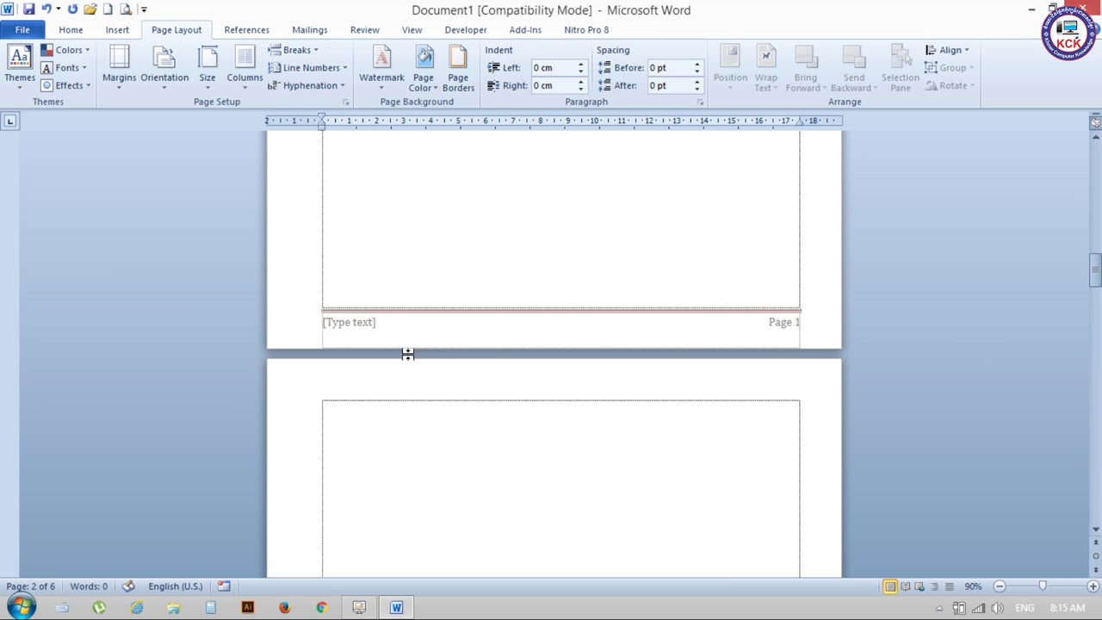
click(125, 79)
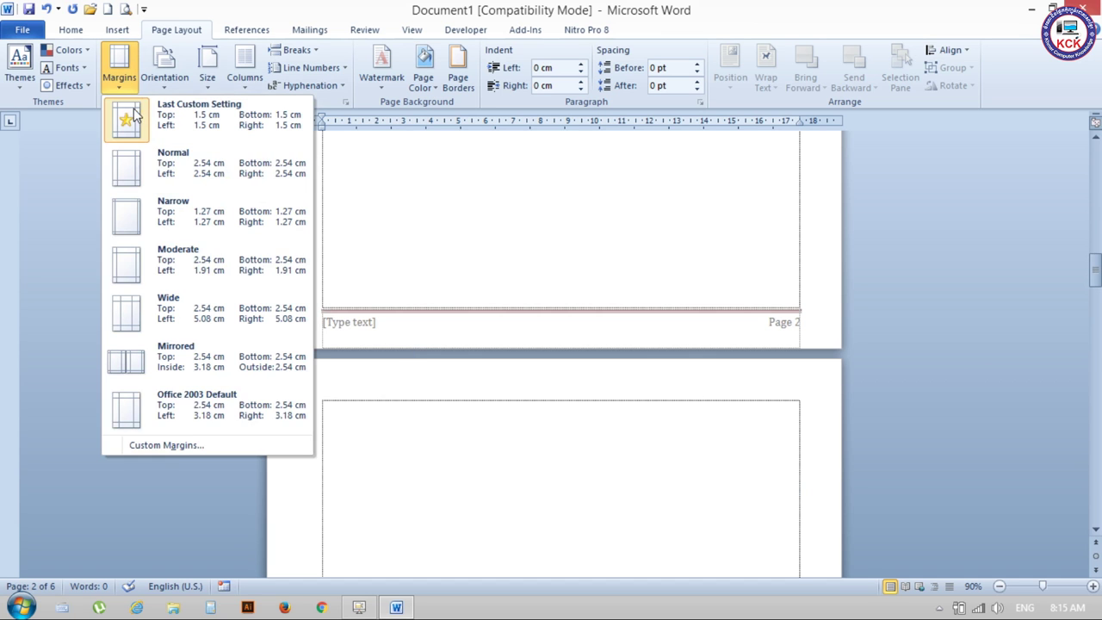
click(193, 446)
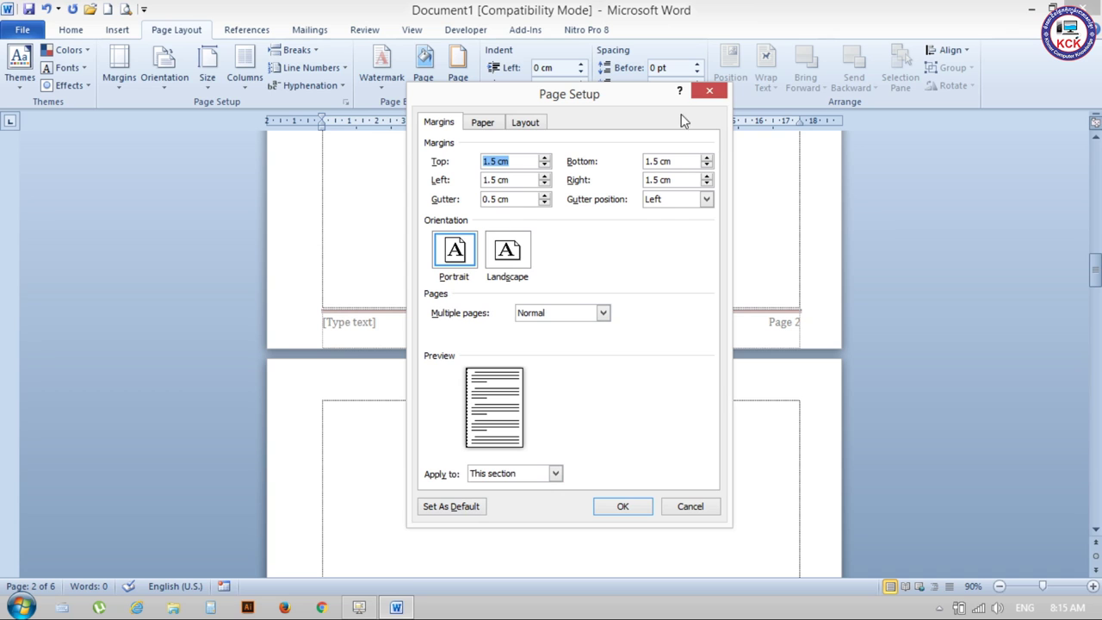
click(488, 163)
click(661, 179)
click(634, 508)
Step: Close Document1, bringing up the save-changes prompt
scroll(692, 300, down, 1)
scroll(691, 300, up, 2)
click(1086, 9)
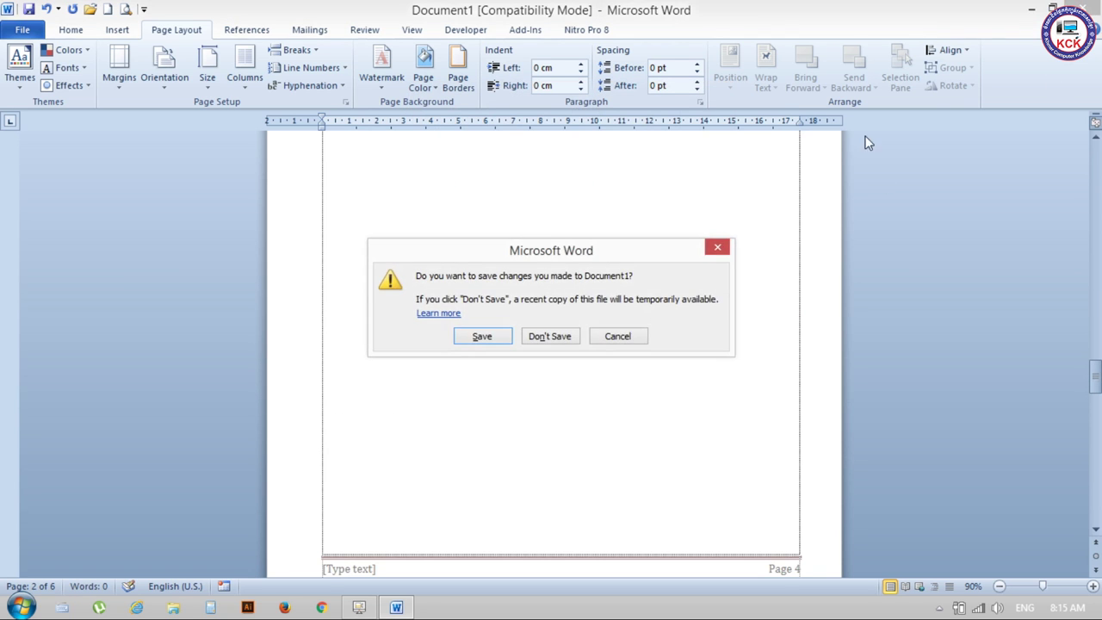
Step: Discard Document1, relaunch Word with a blank document, and apply the Last Custom Setting 1.5 cm margins
click(570, 339)
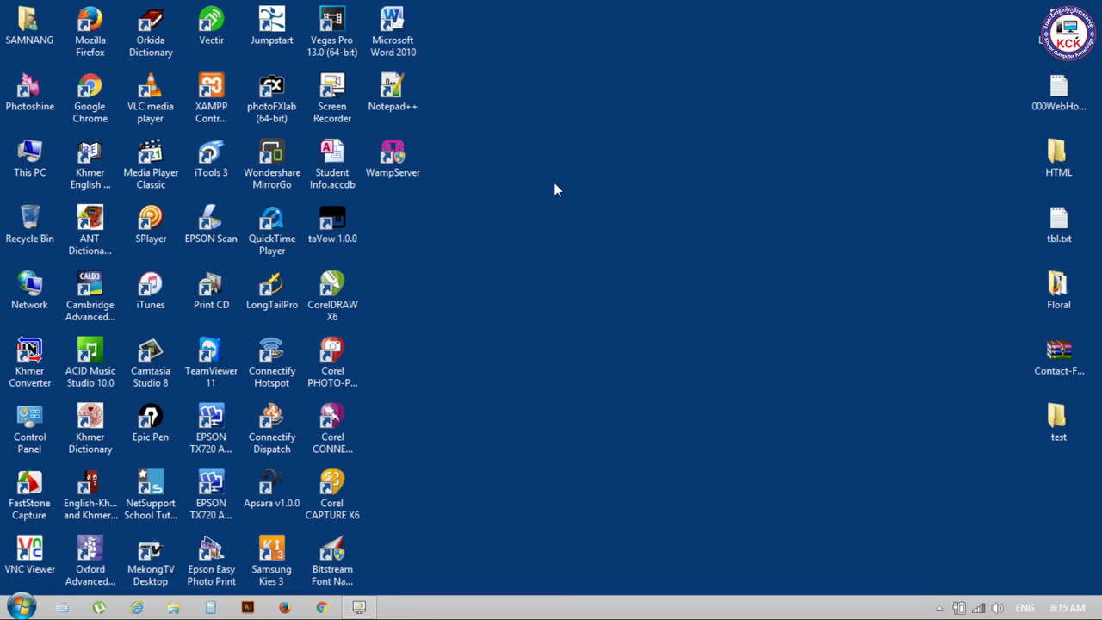
double_click(393, 30)
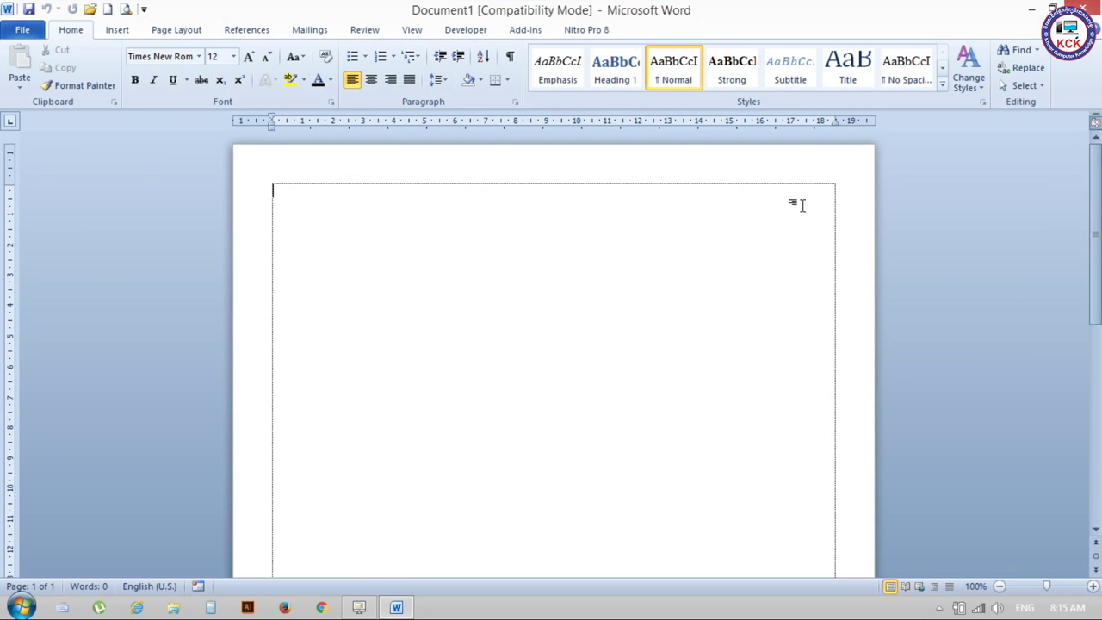
click(168, 31)
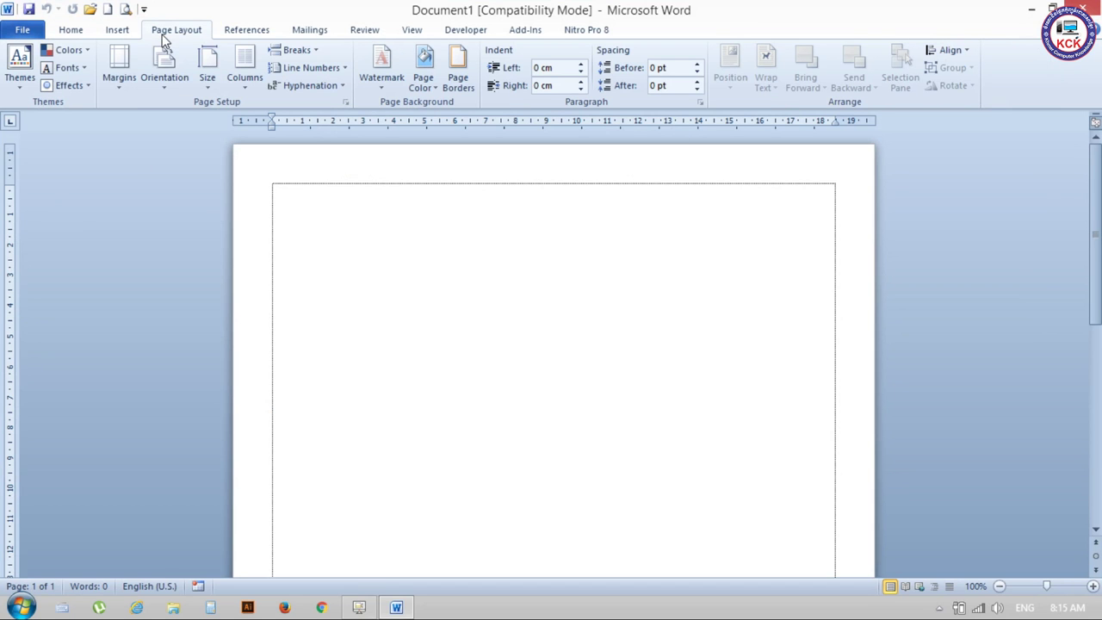
click(125, 72)
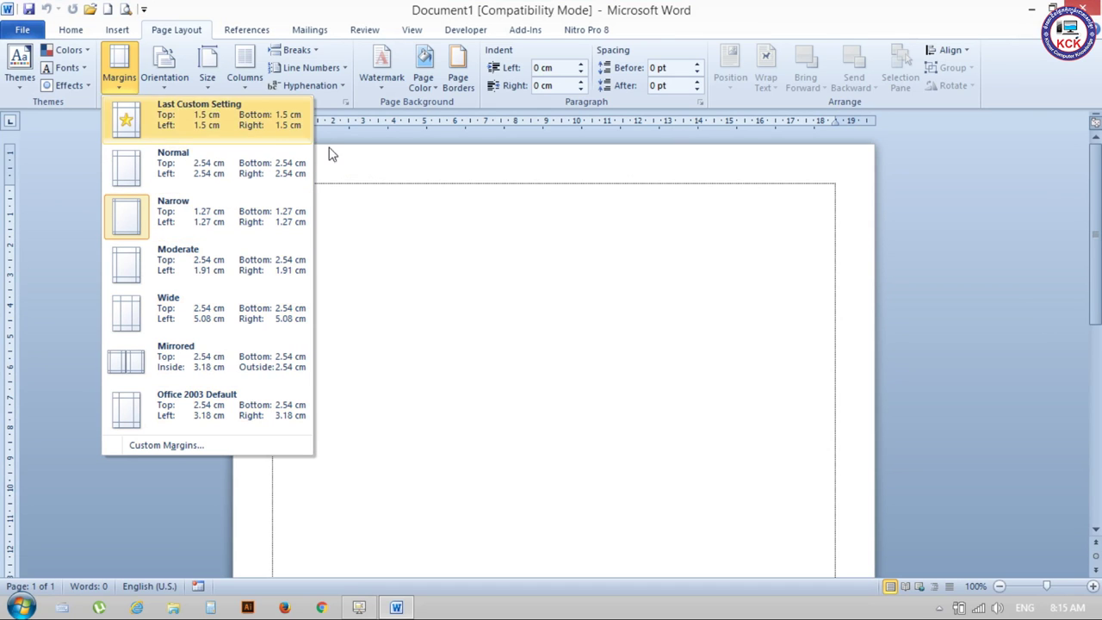
click(194, 139)
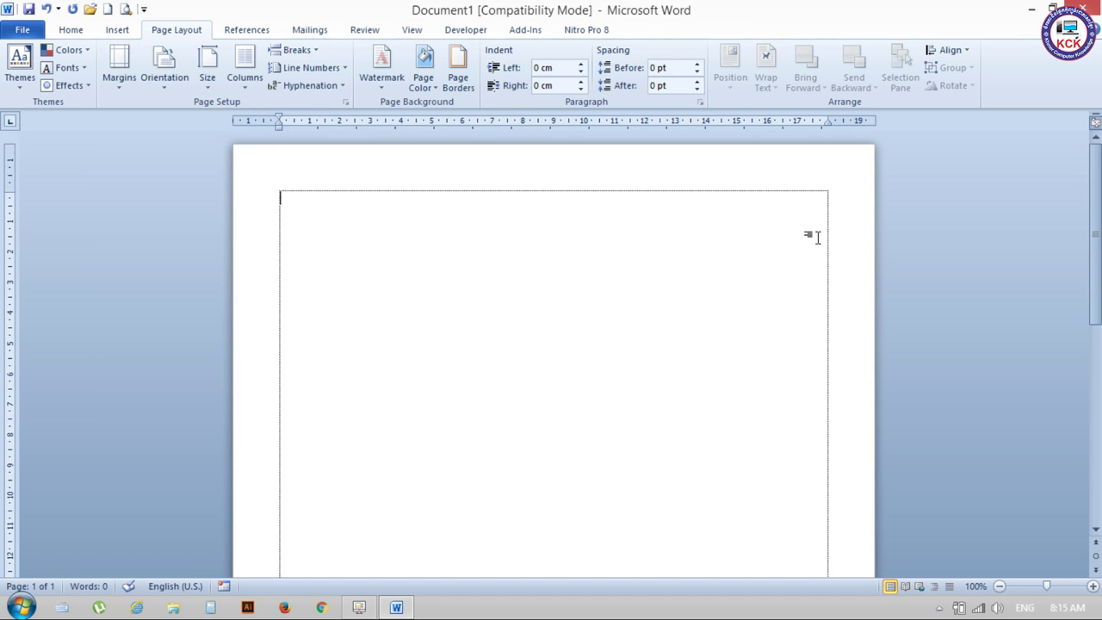
click(124, 82)
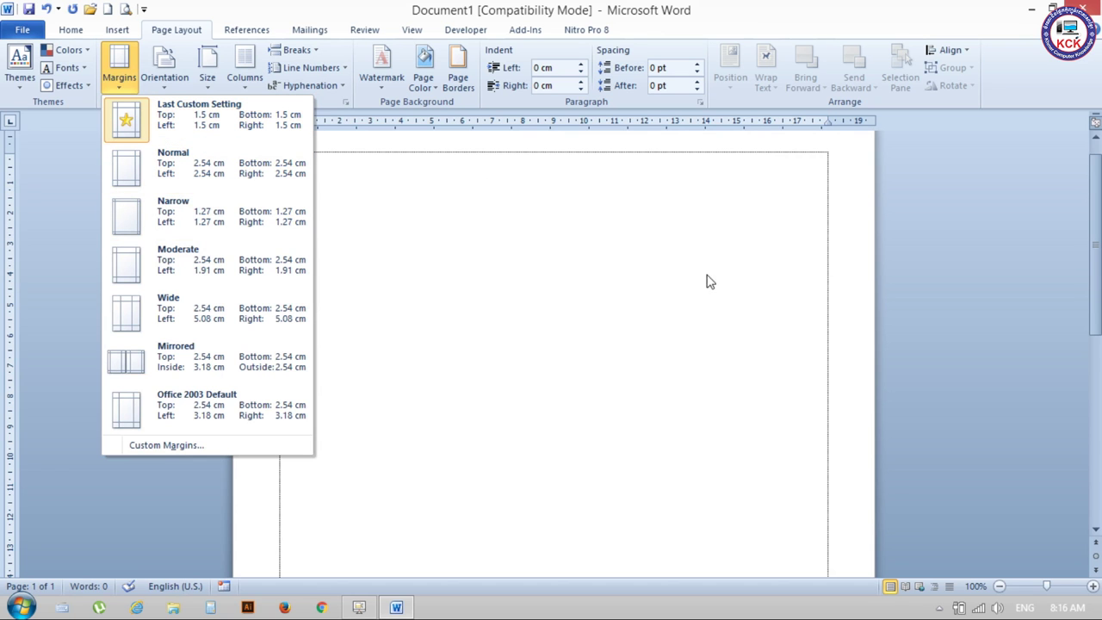
Step: Set a 0.5 cm gutter on the Left and apply it to the whole document
click(157, 445)
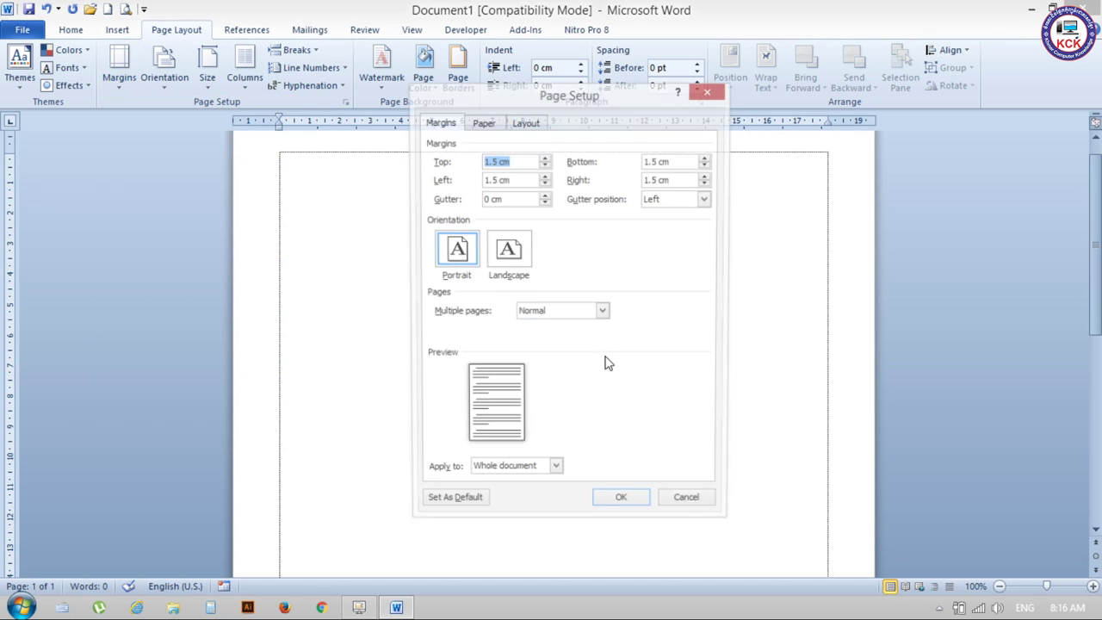
click(485, 199)
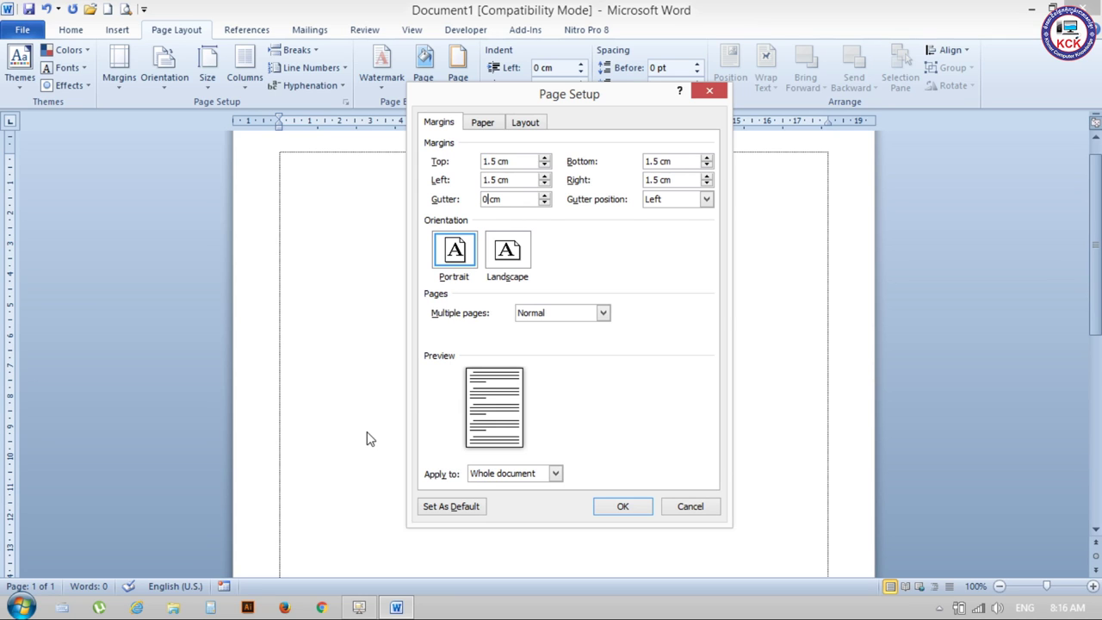
text(.5)
click(671, 201)
click(667, 263)
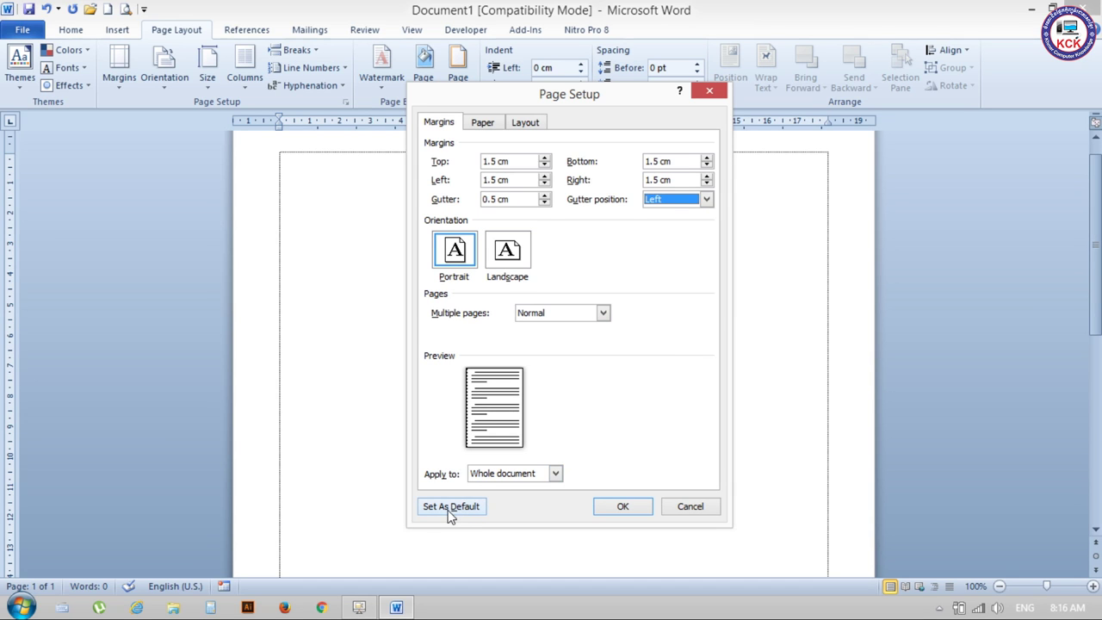
click(623, 508)
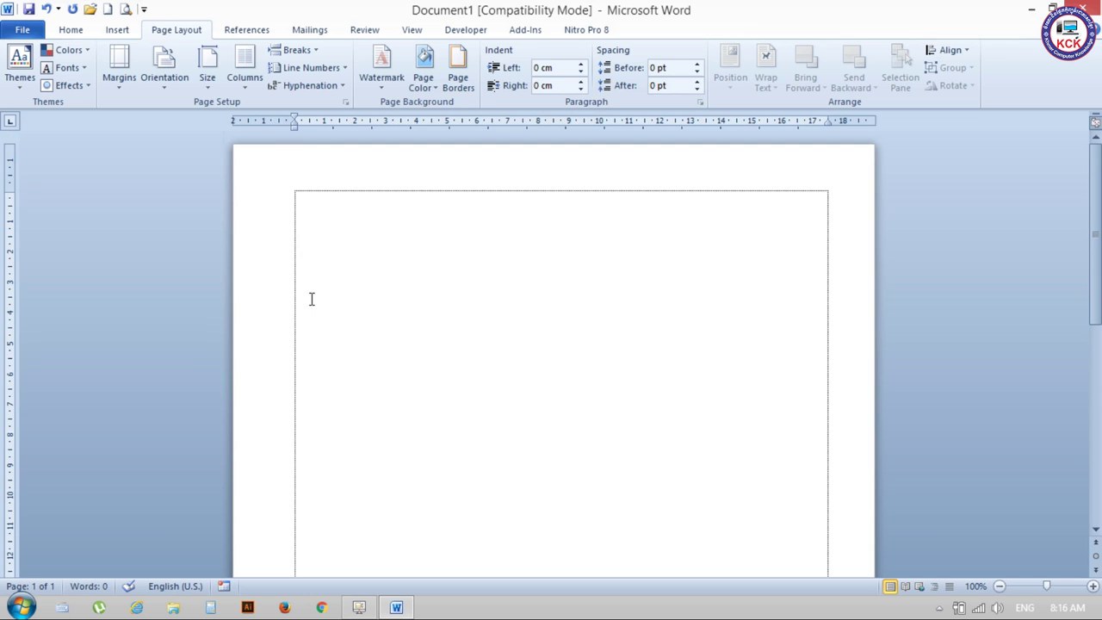
Step: Set the 1.5 cm margins and 0.5 cm left gutter as the Normal template default, then close Word
click(131, 81)
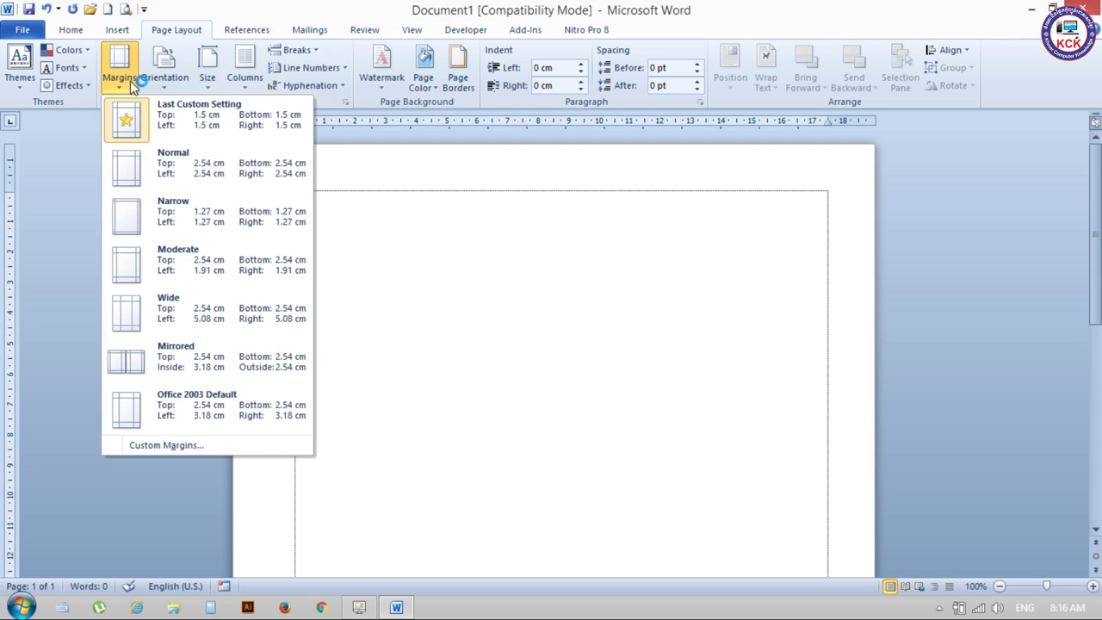
click(199, 444)
click(455, 508)
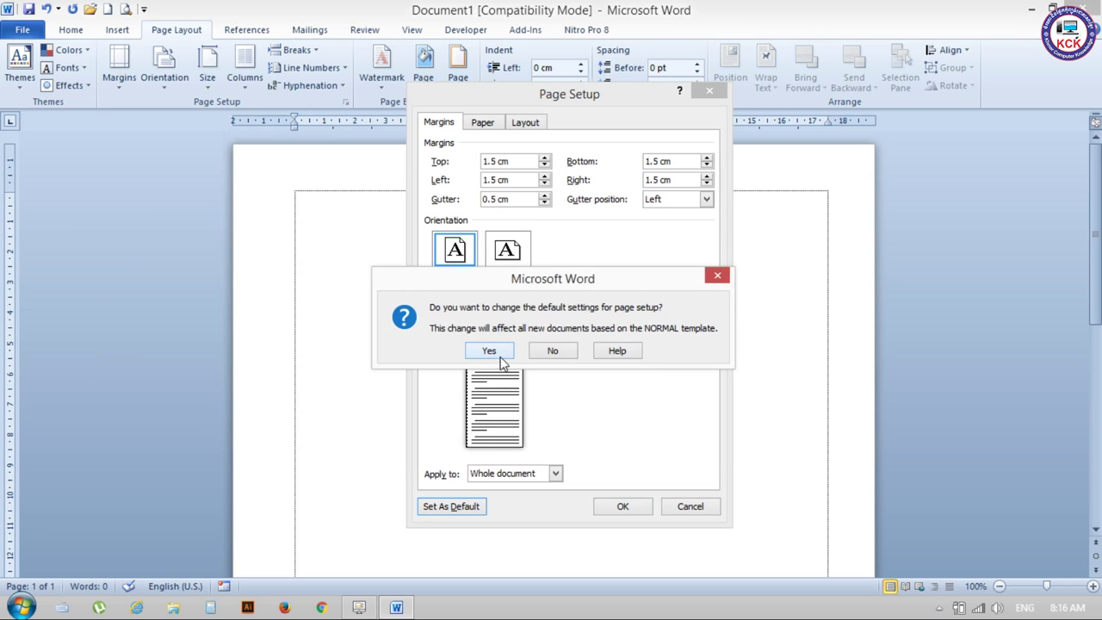
click(489, 351)
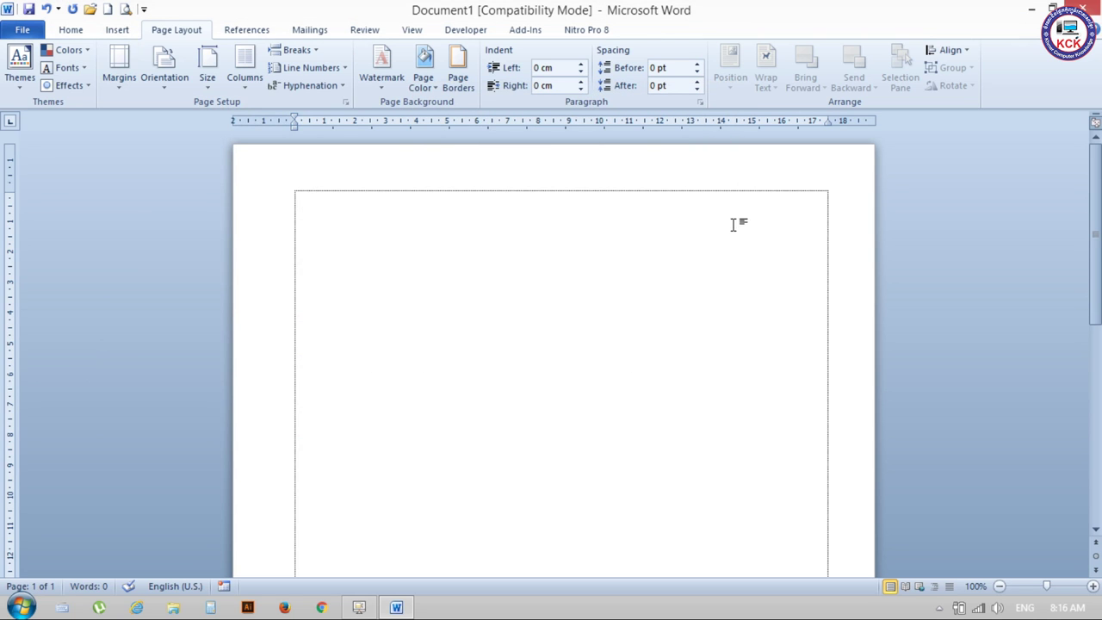
click(1076, 8)
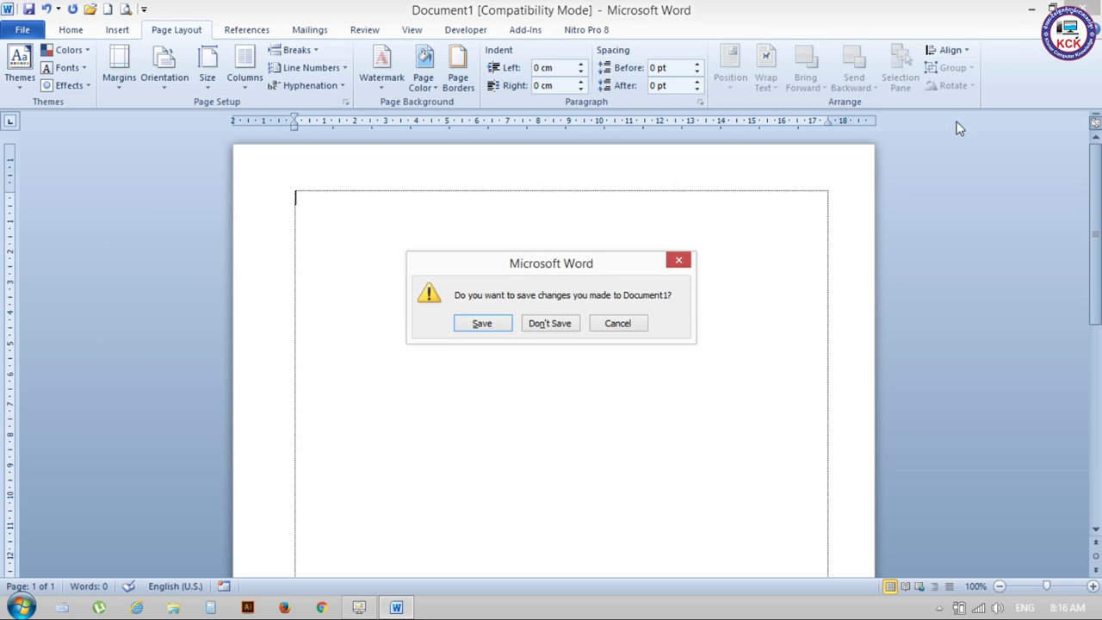
Step: Cancel saving Document1 to the Desktop, then close it with Don't Save
click(495, 322)
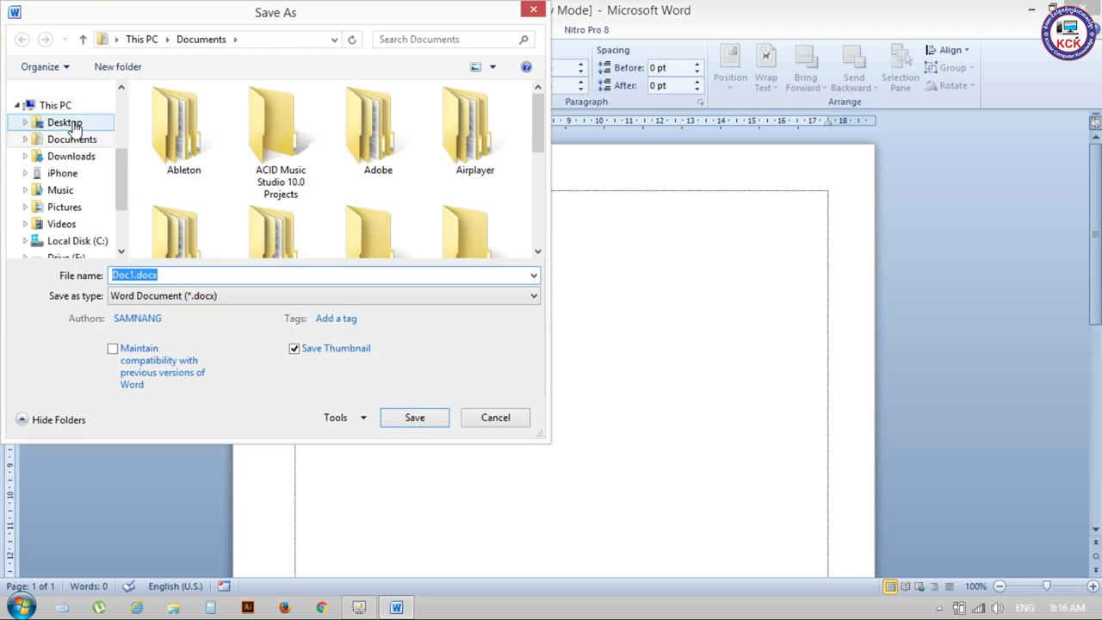
click(63, 123)
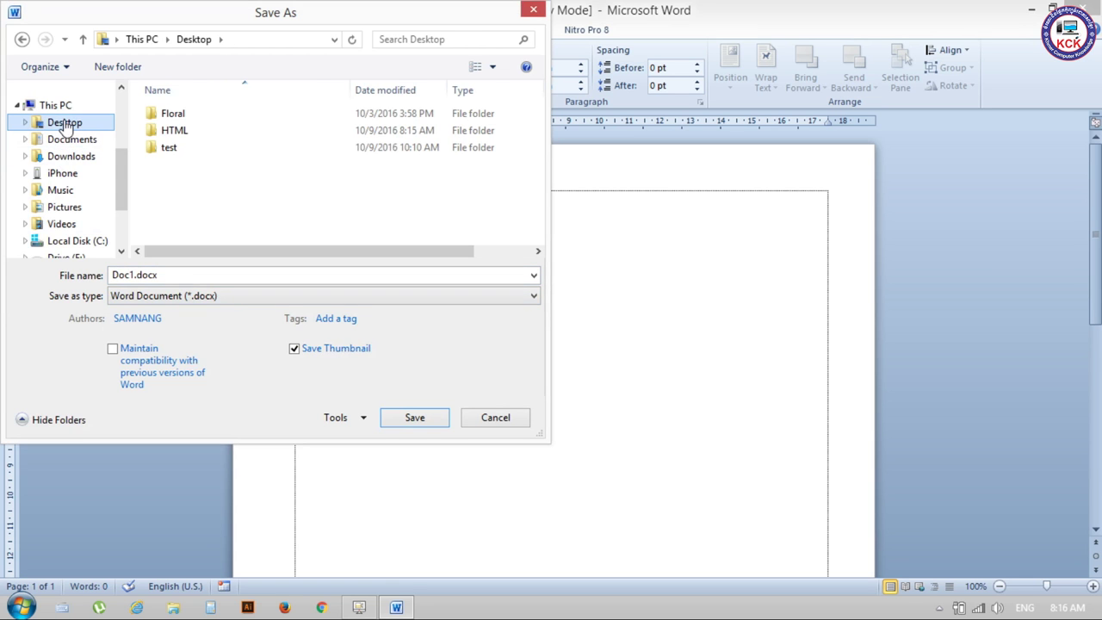
click(532, 9)
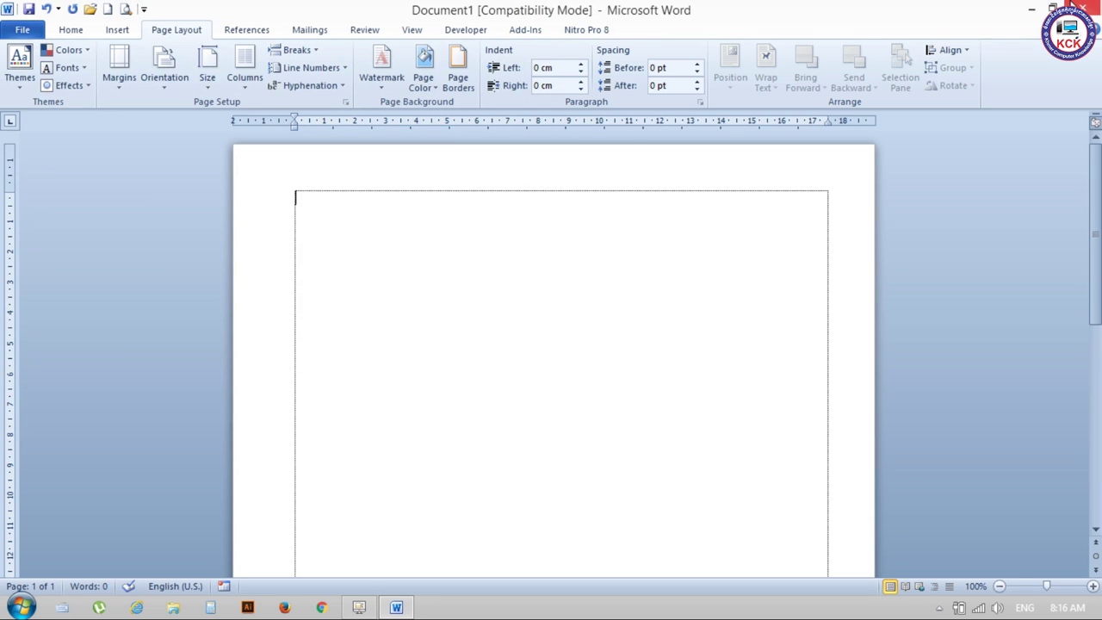
click(1076, 6)
click(563, 323)
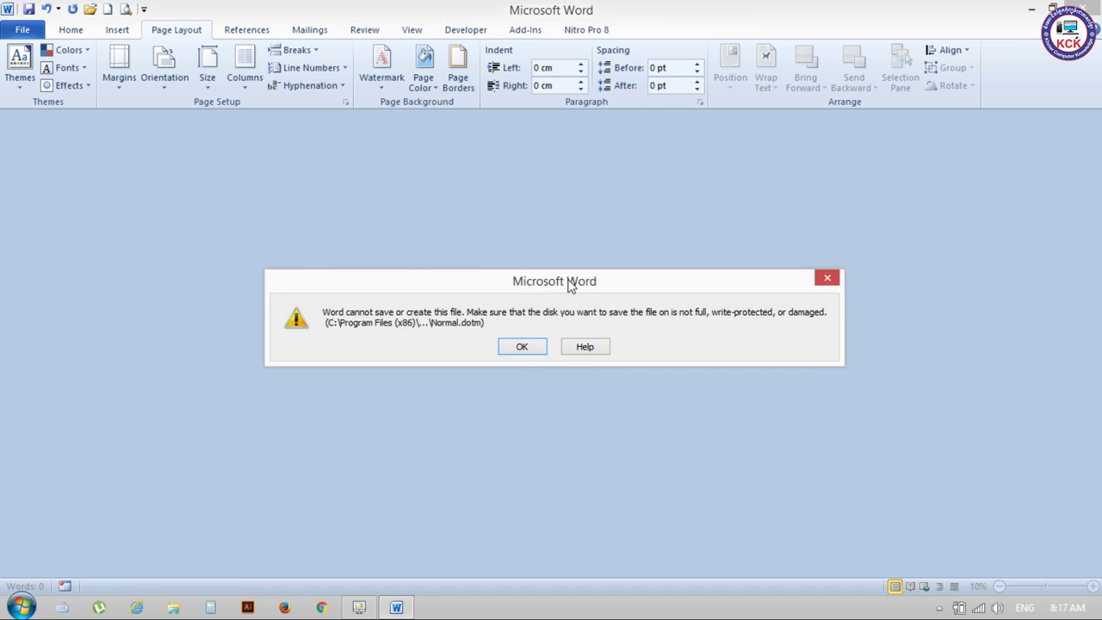
drag(507, 278, 470, 172)
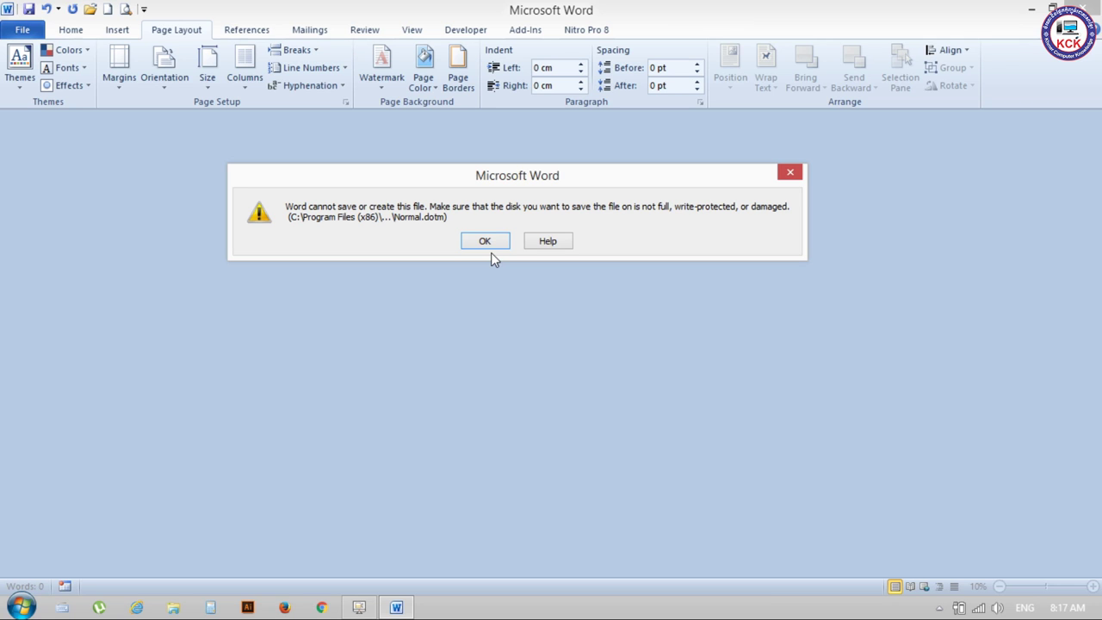
click(489, 250)
click(484, 240)
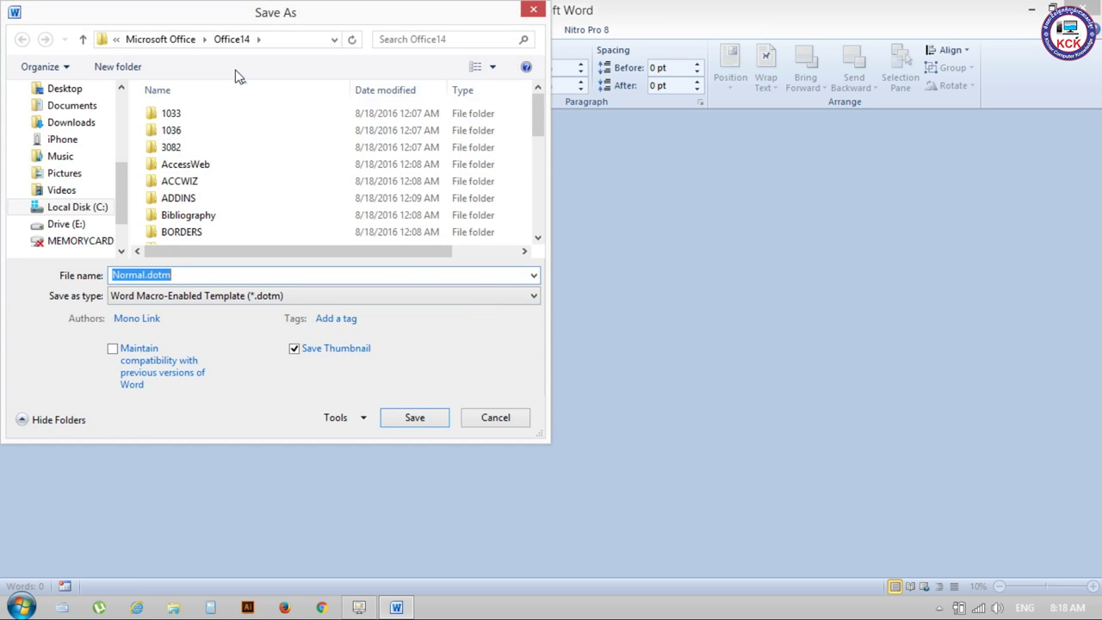
Step: Dismiss the error and save Normal.dotm as a template into the Office14 folder, retrying once
scroll(543, 117, down, 2)
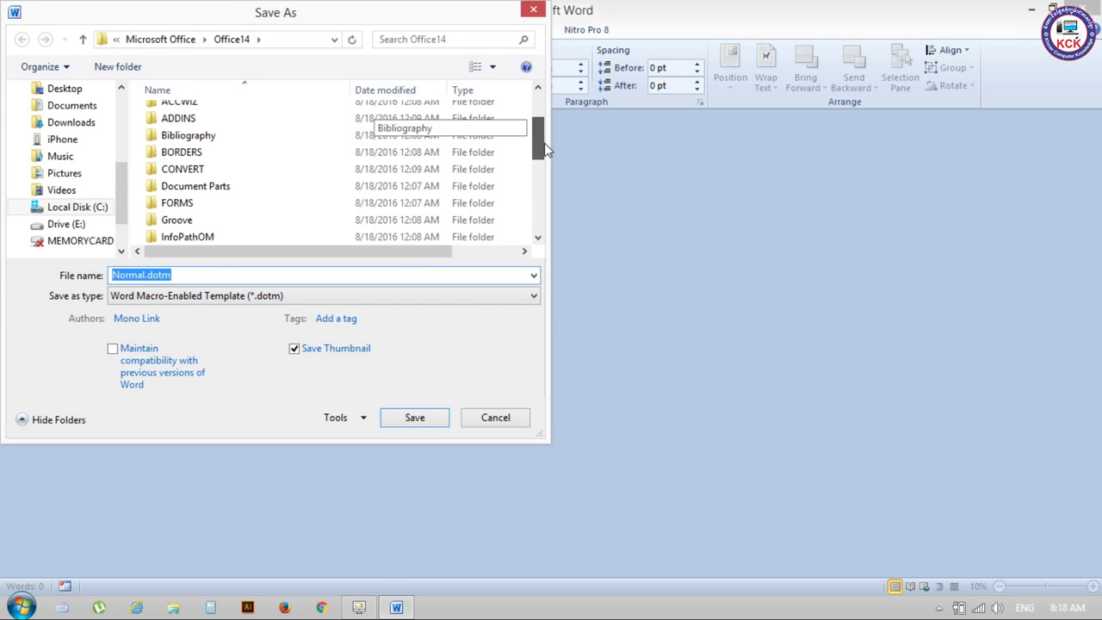
click(181, 276)
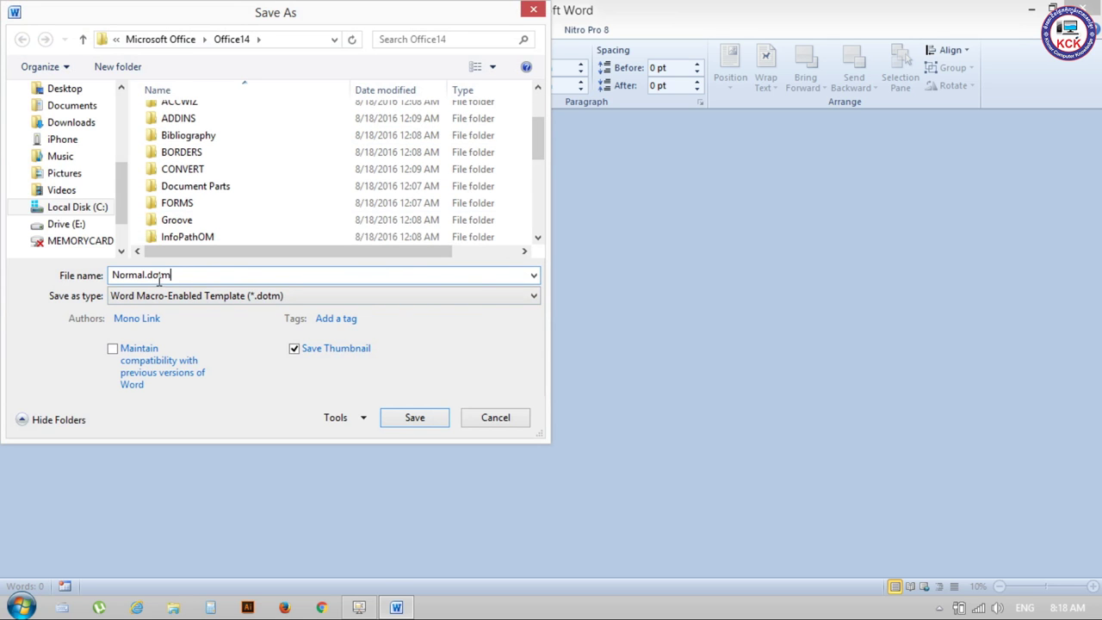
drag(536, 137, 556, 237)
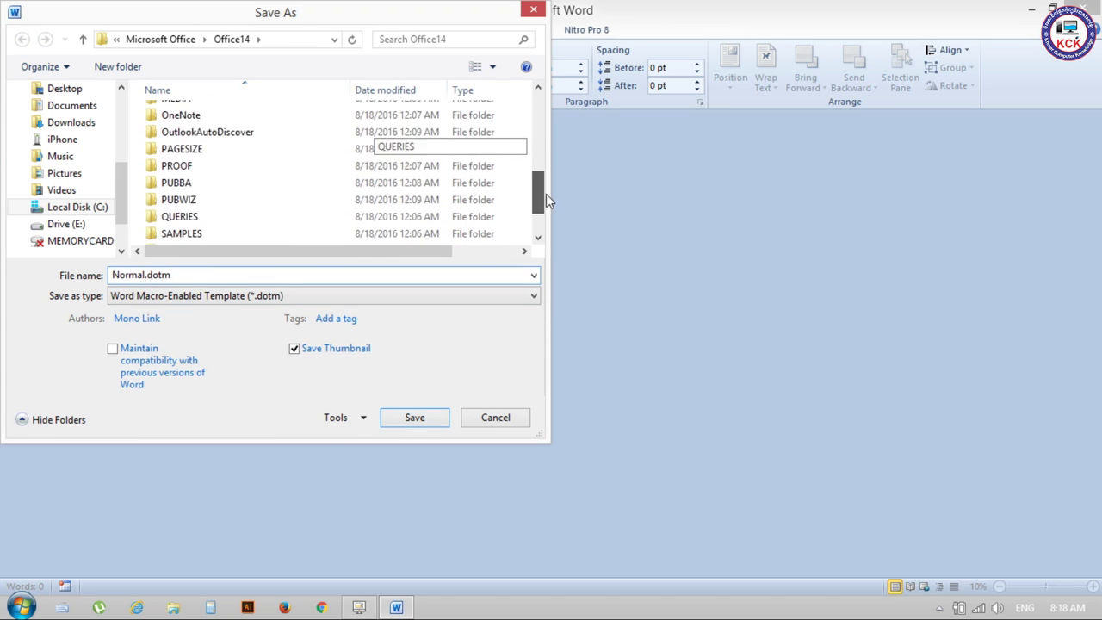
mouse_move(190, 235)
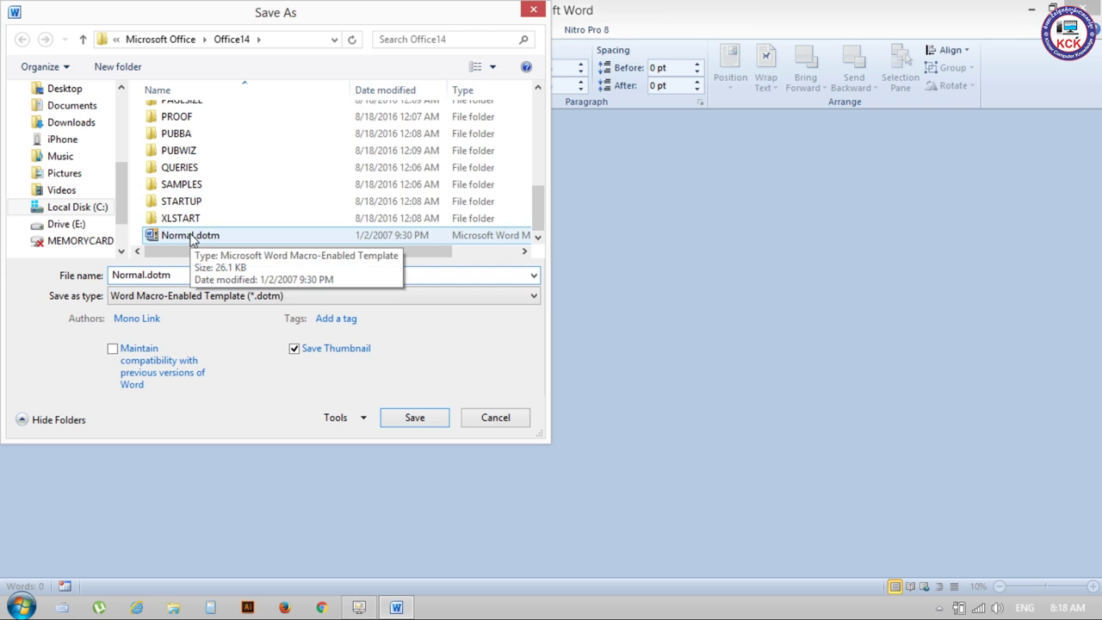
click(388, 420)
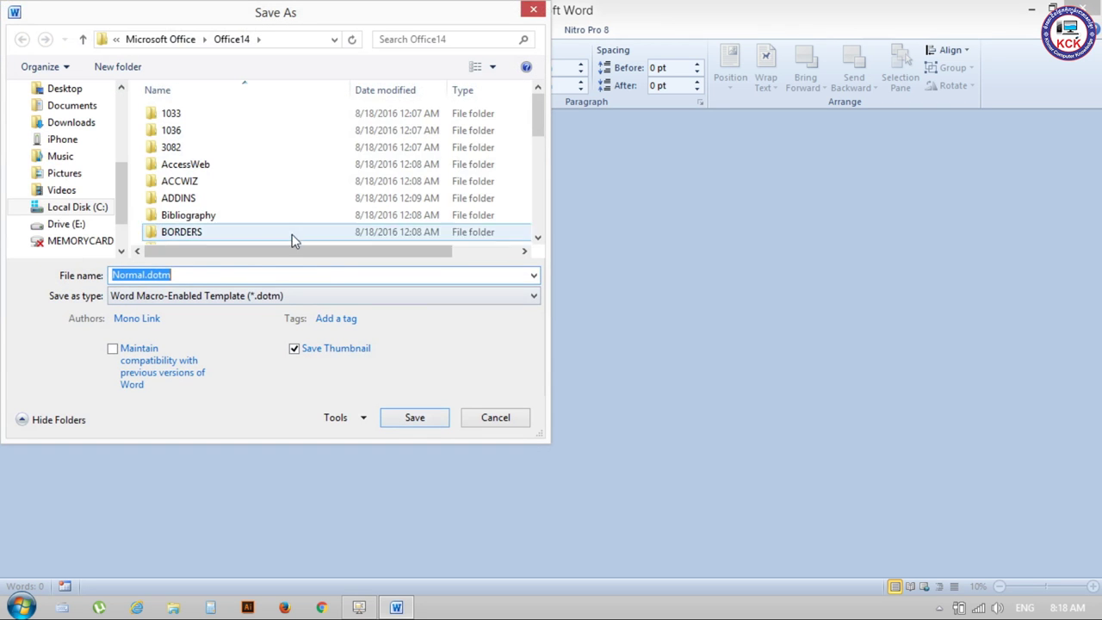
click(415, 418)
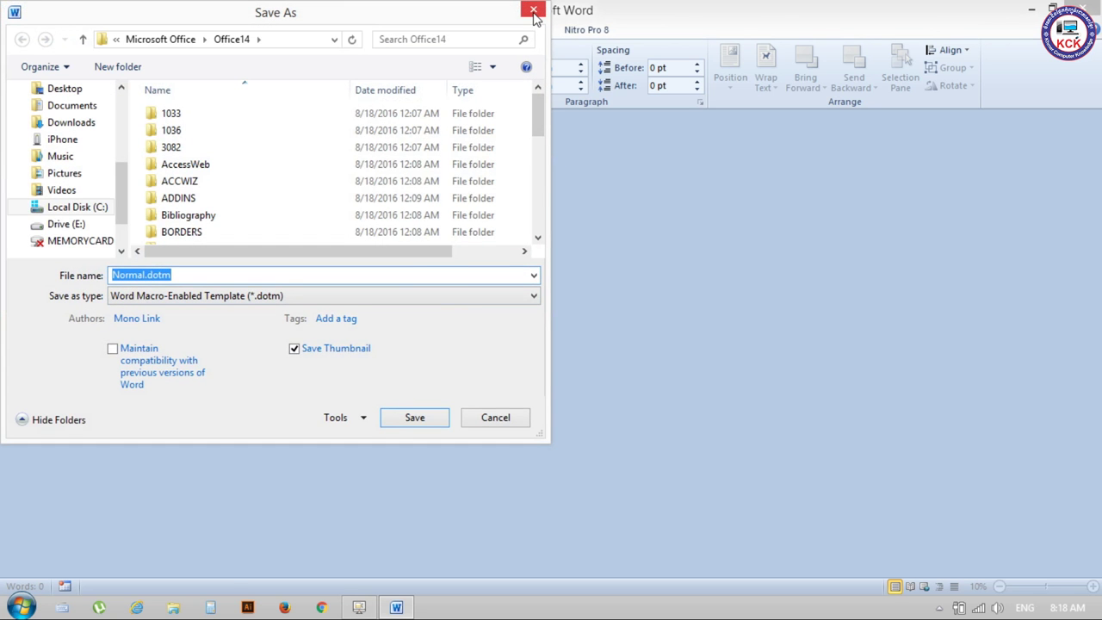
Step: Browse File Explorer to C:\Program Files (x86)\Microsoft Office\Office14
click(173, 608)
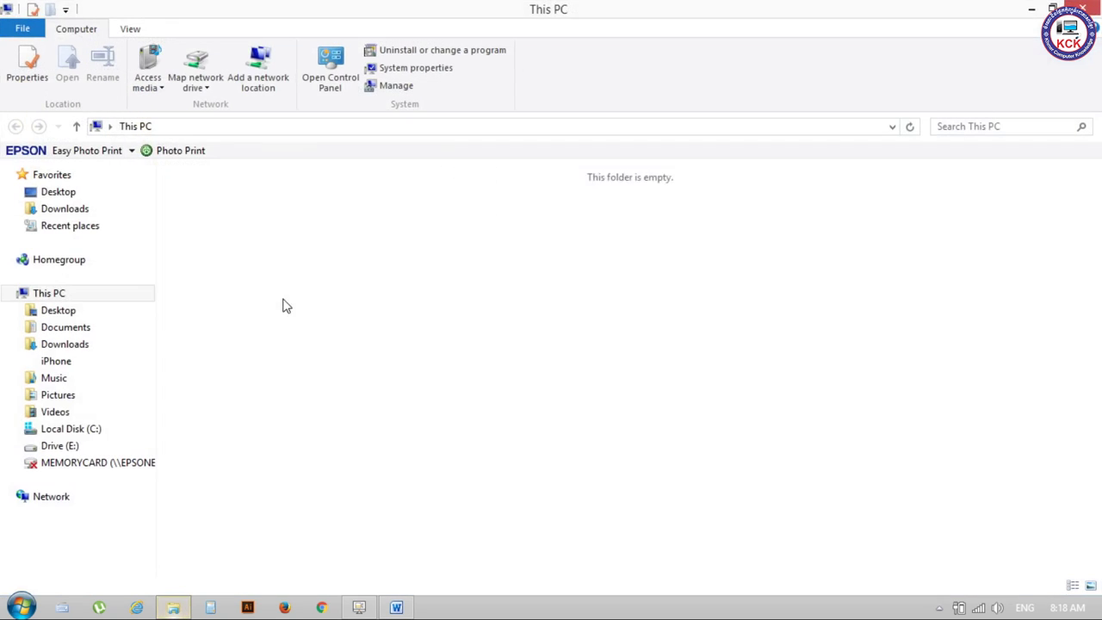
double_click(441, 315)
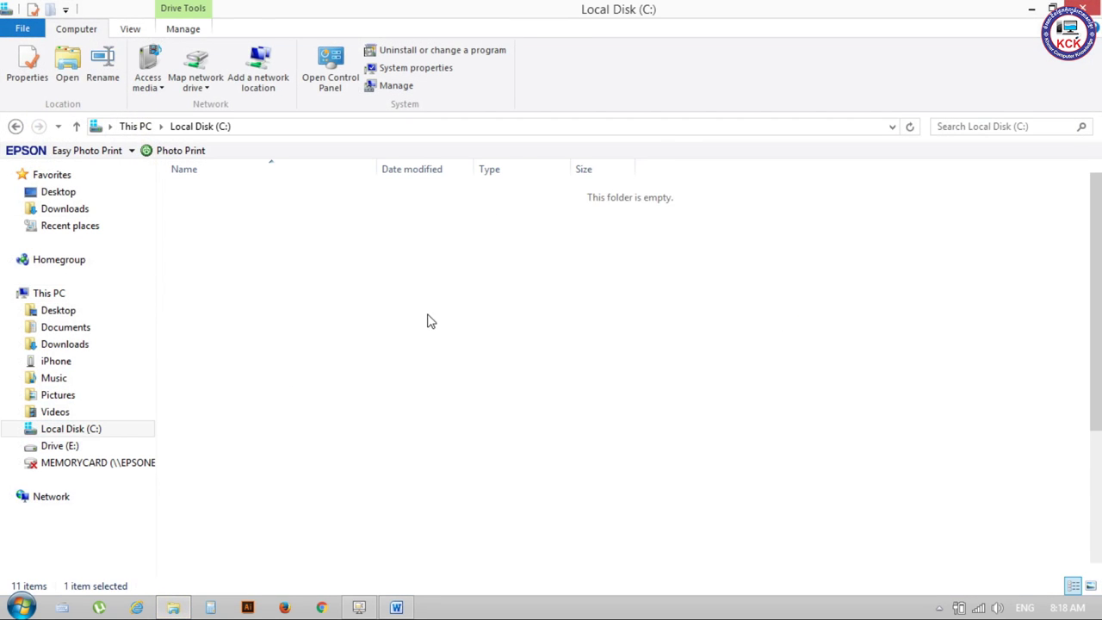
double_click(266, 285)
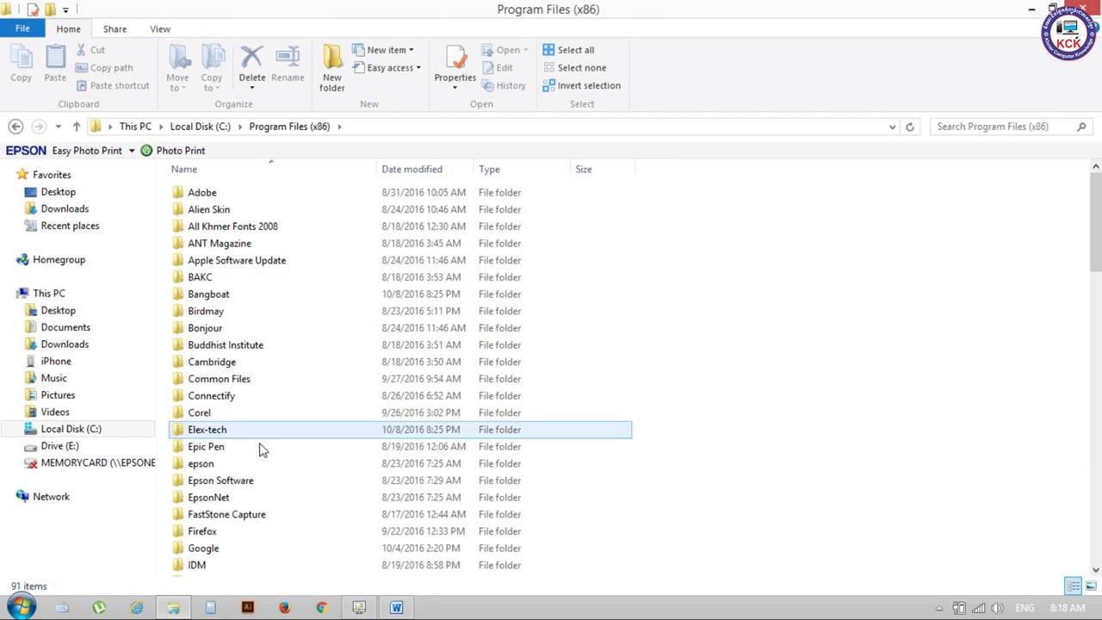
scroll(261, 444, down, 1)
scroll(249, 388, down, 2)
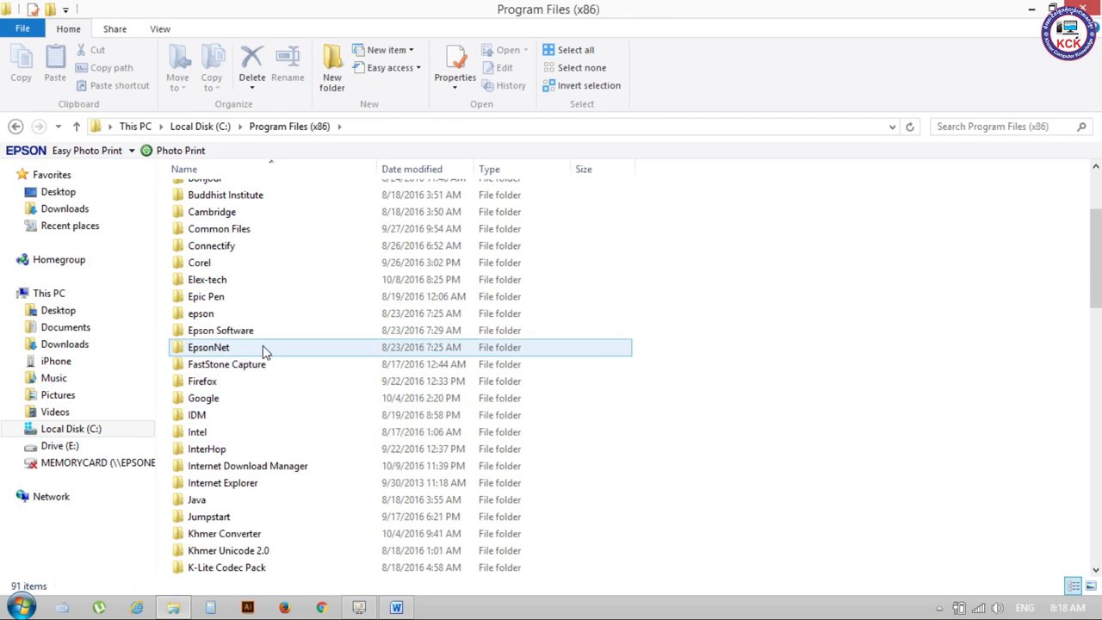
scroll(288, 391, down, 1)
scroll(288, 391, down, 1)
scroll(287, 389, down, 2)
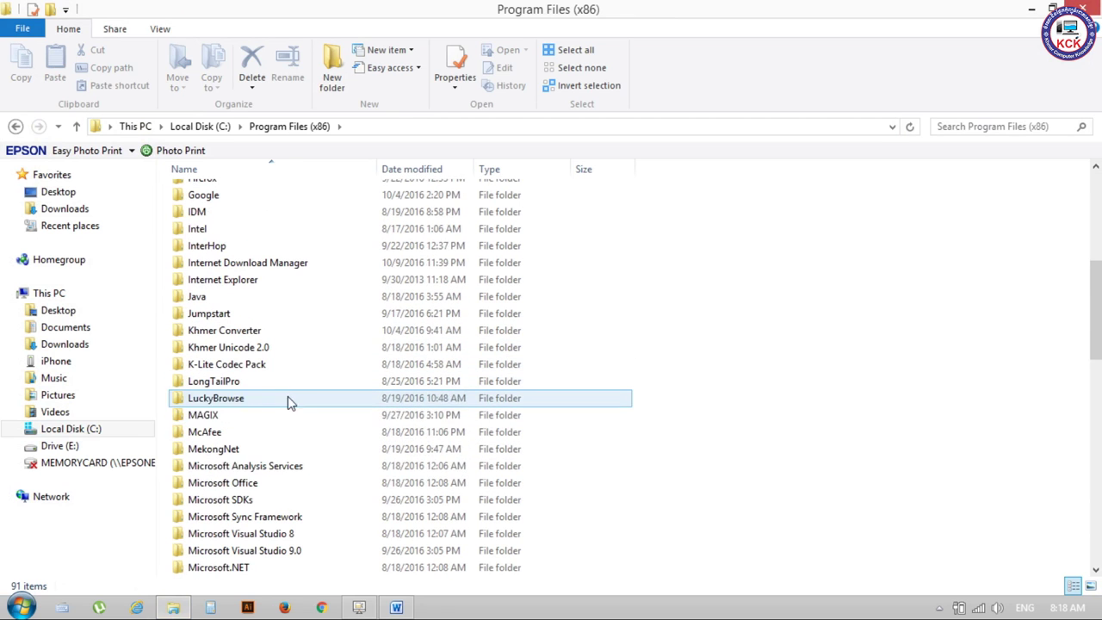
click(275, 483)
double_click(275, 482)
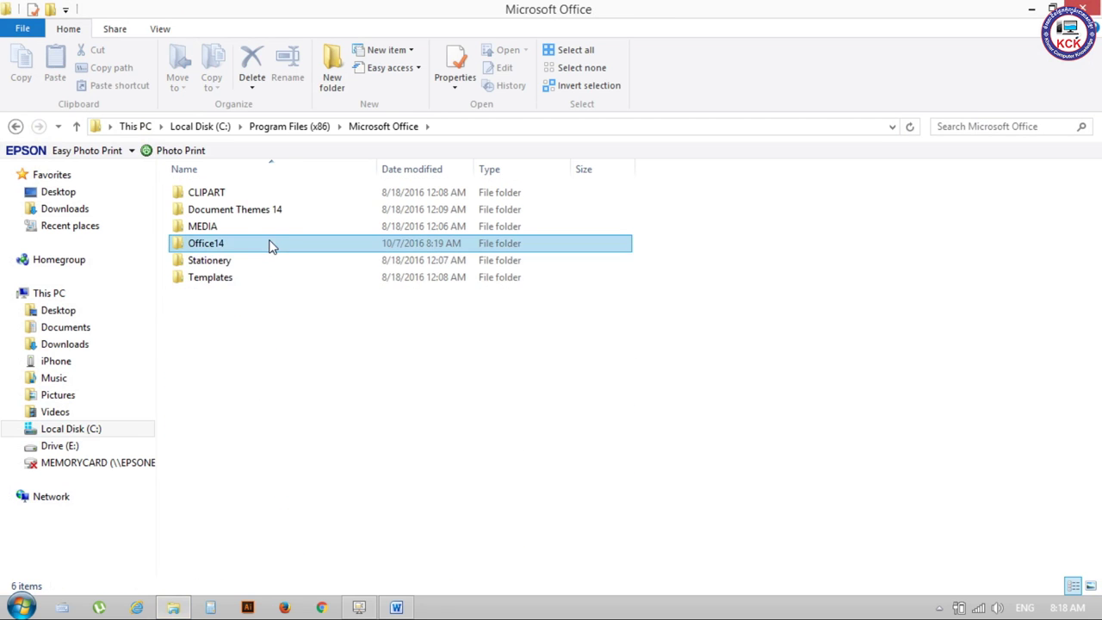
double_click(271, 243)
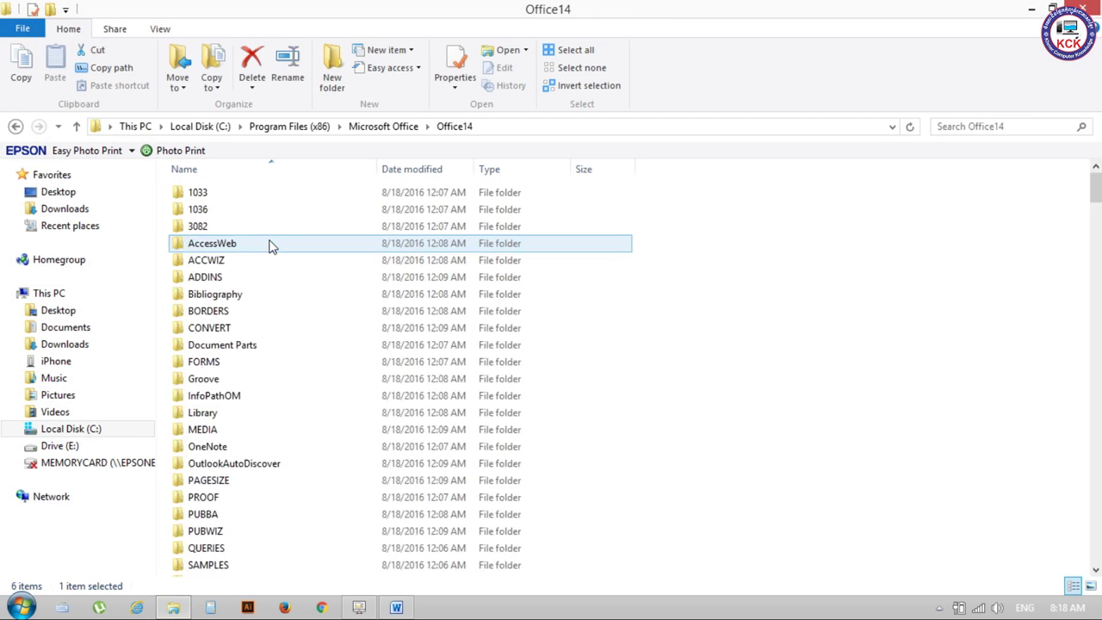
scroll(350, 333, down, 4)
scroll(350, 333, down, 5)
scroll(350, 333, down, 5)
scroll(350, 333, down, 5)
scroll(351, 333, down, 4)
scroll(351, 333, down, 6)
scroll(350, 333, down, 6)
Step: Try deleting Normal.dotm, cancel the File In Use warning, and return to Word
click(350, 333)
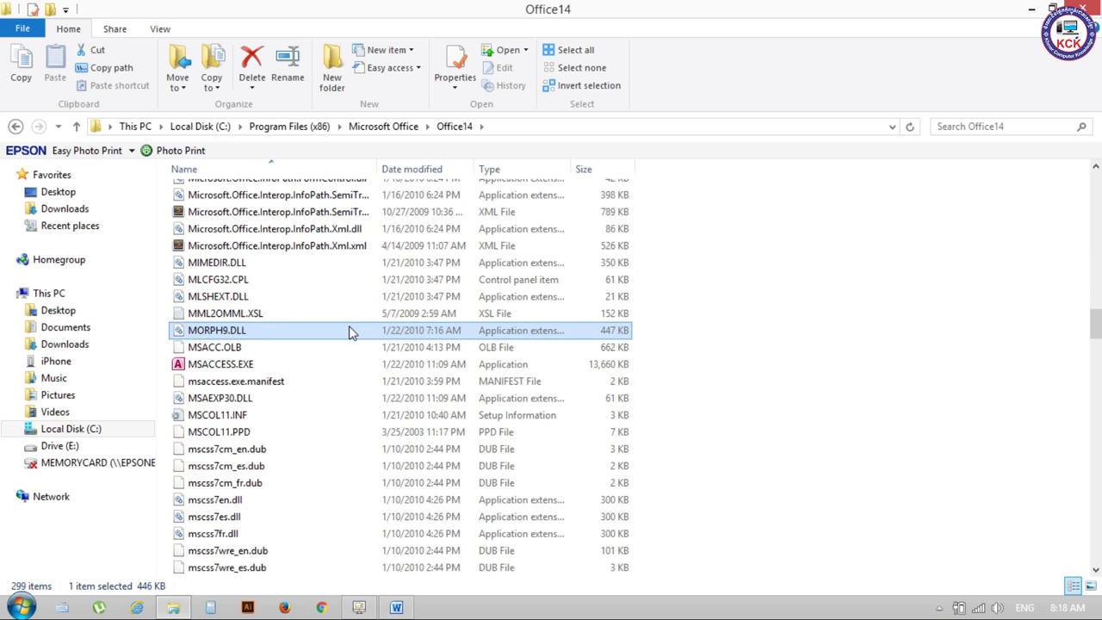
key(n)
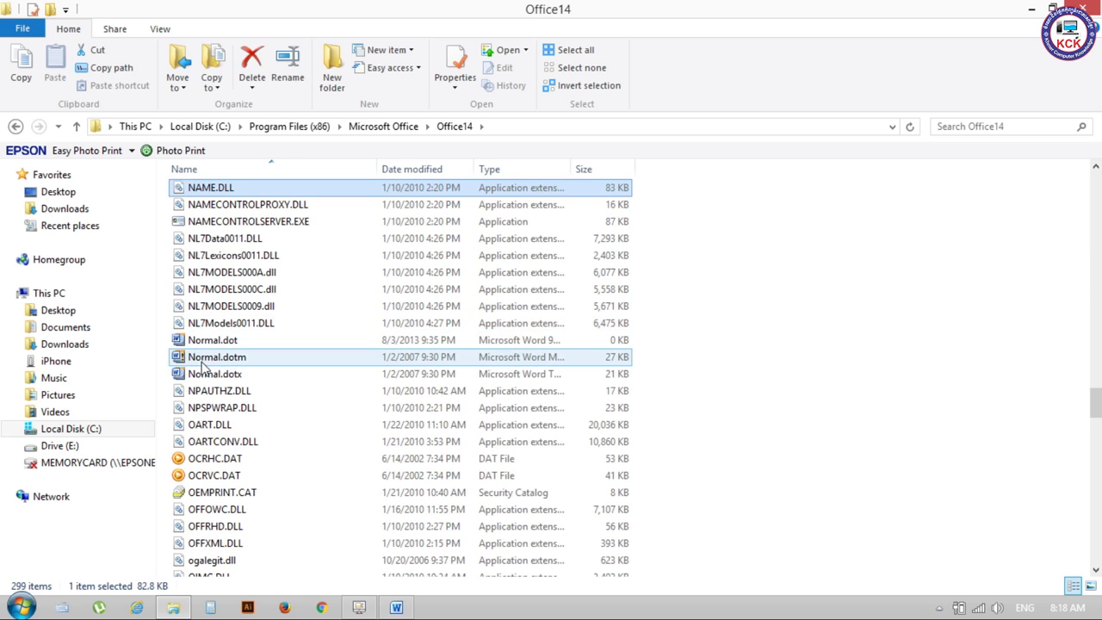
click(203, 360)
right_click(204, 365)
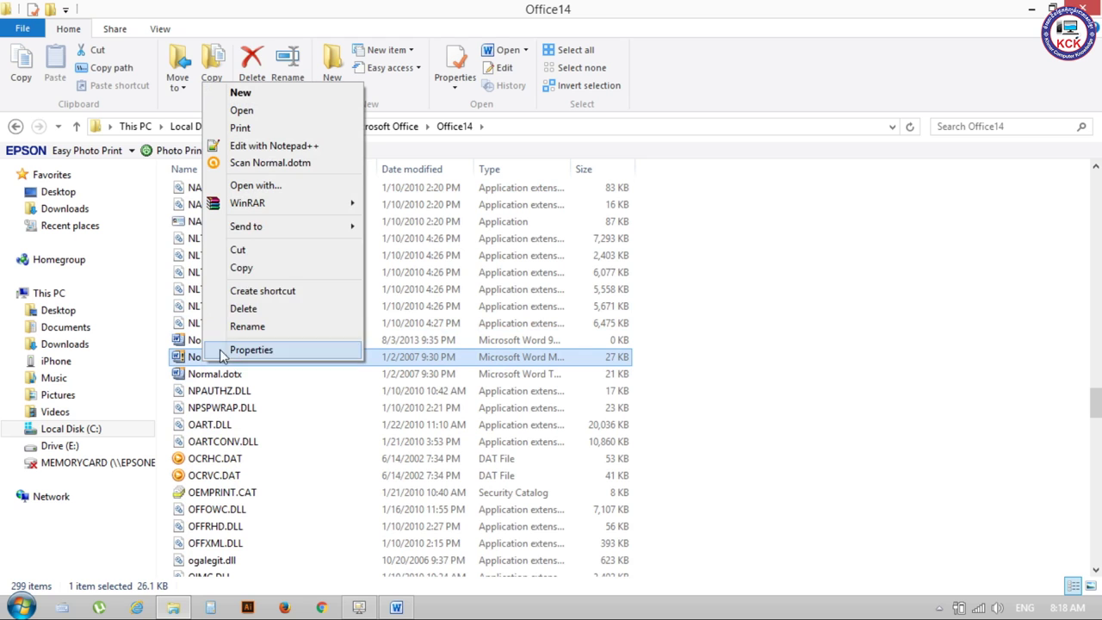
click(265, 308)
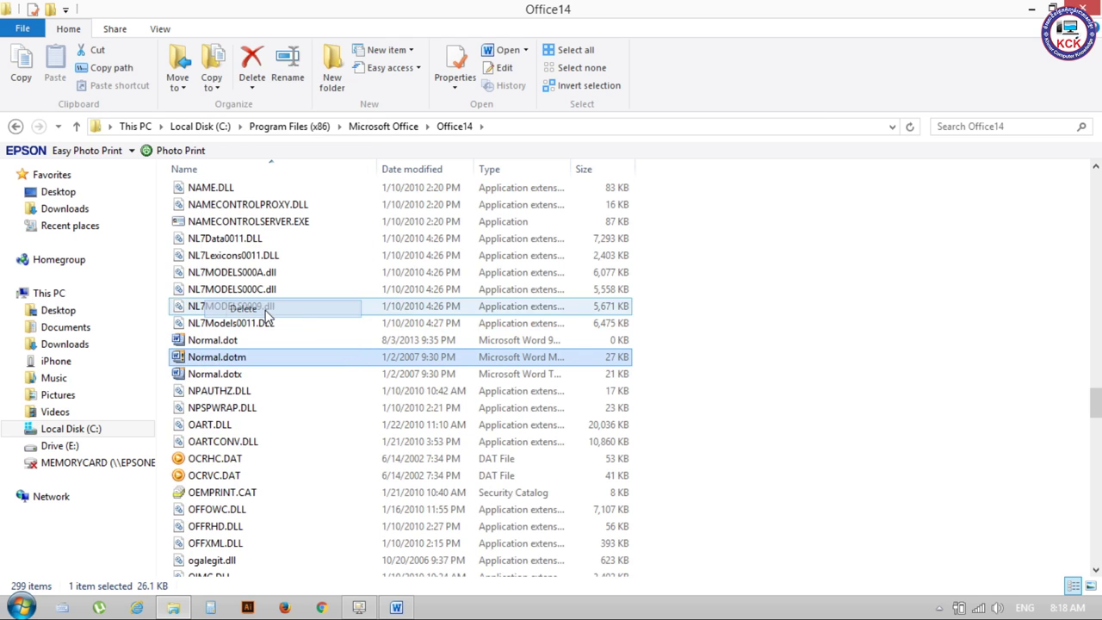
click(612, 371)
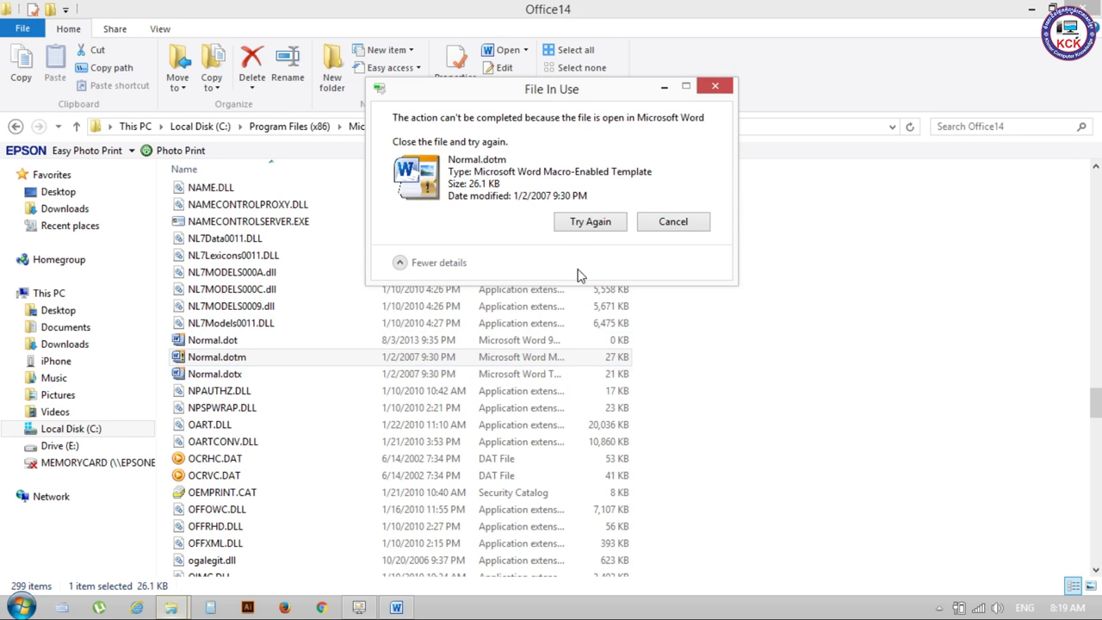
click(586, 223)
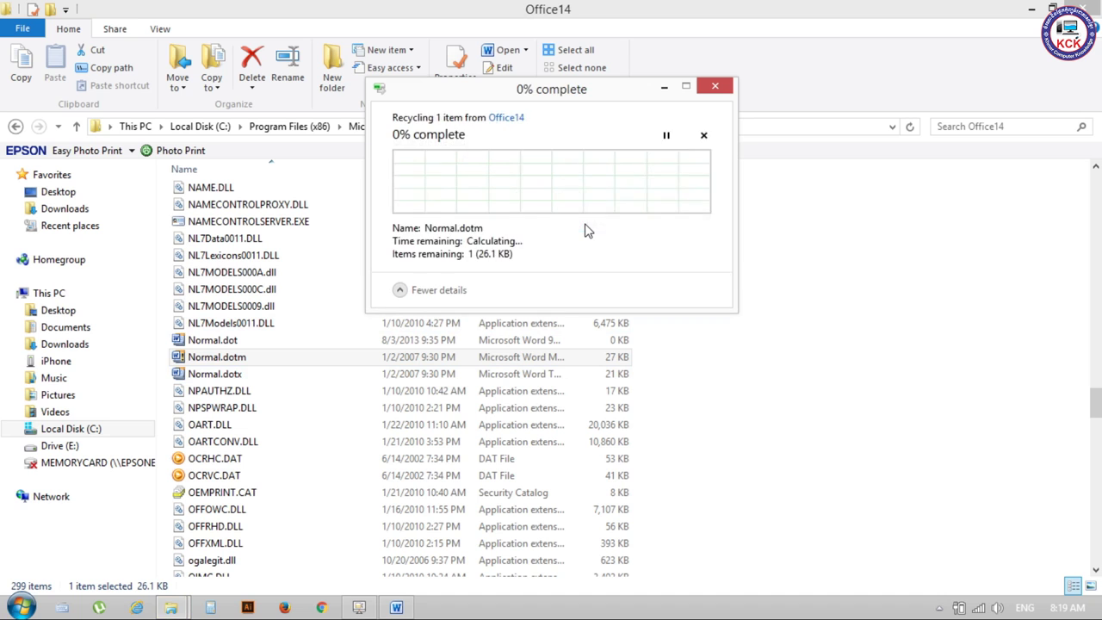
click(716, 88)
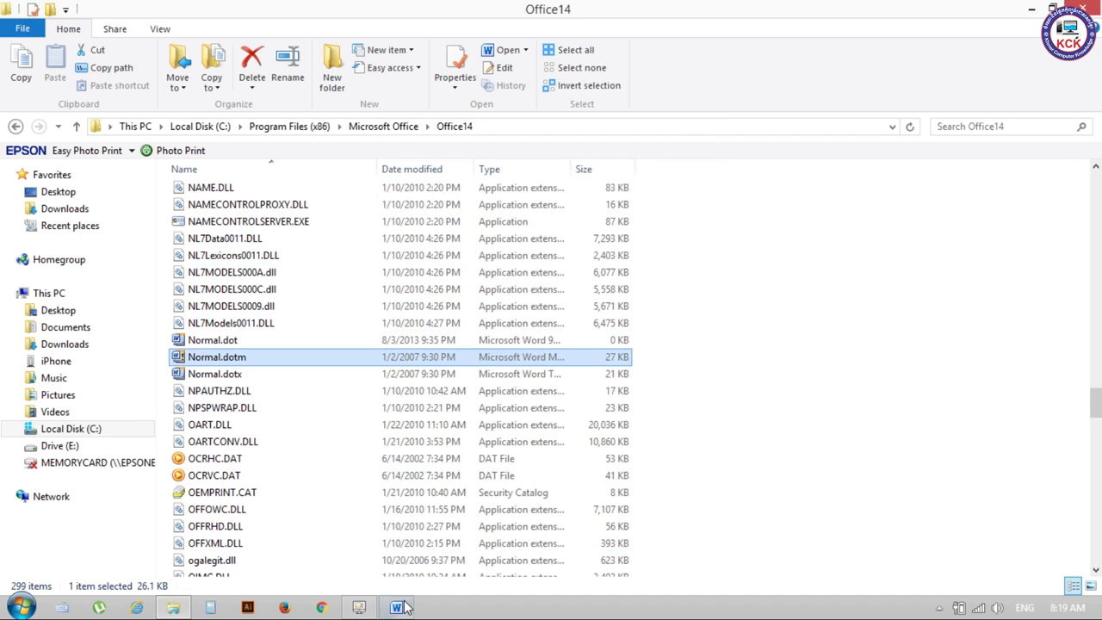
click(422, 551)
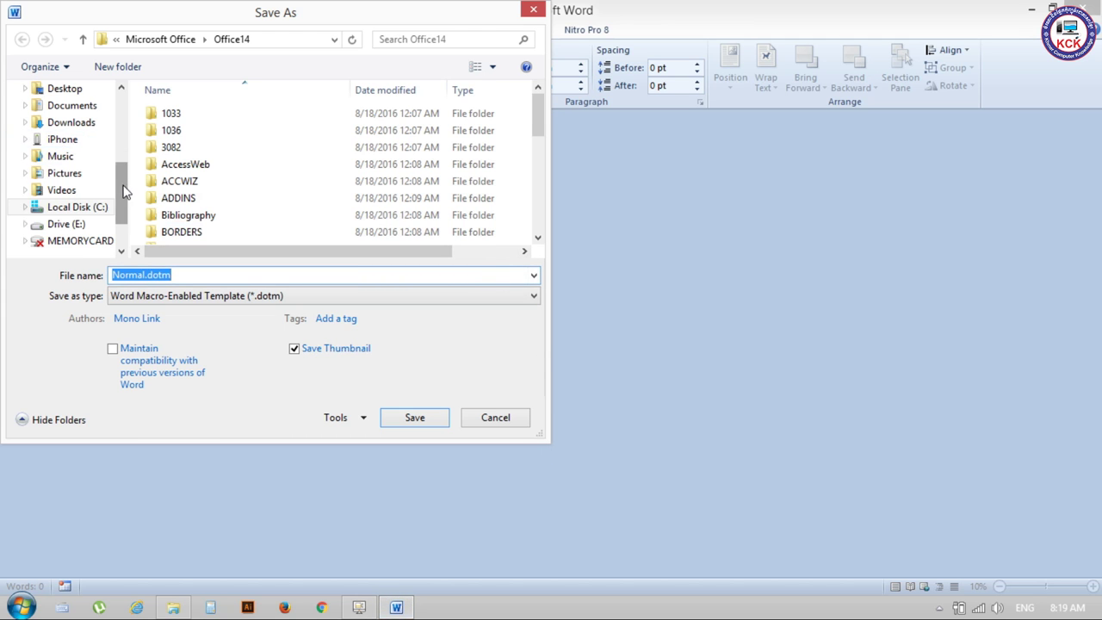
Step: Save Normal.dotm to the Desktop from the Save As dialog
drag(123, 191, 86, 124)
click(57, 148)
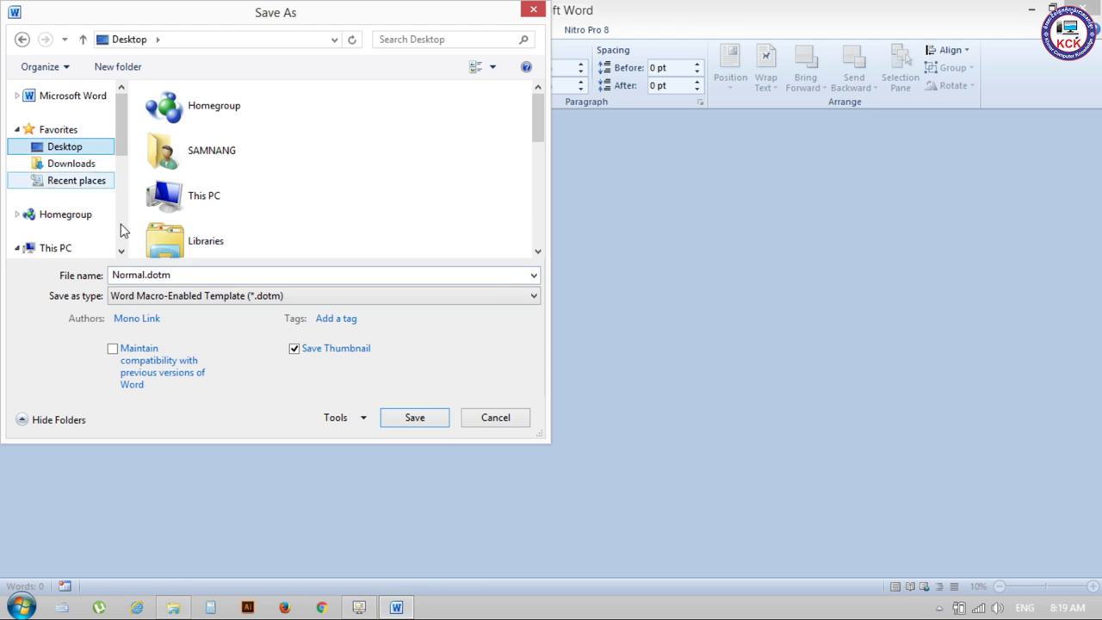
click(404, 419)
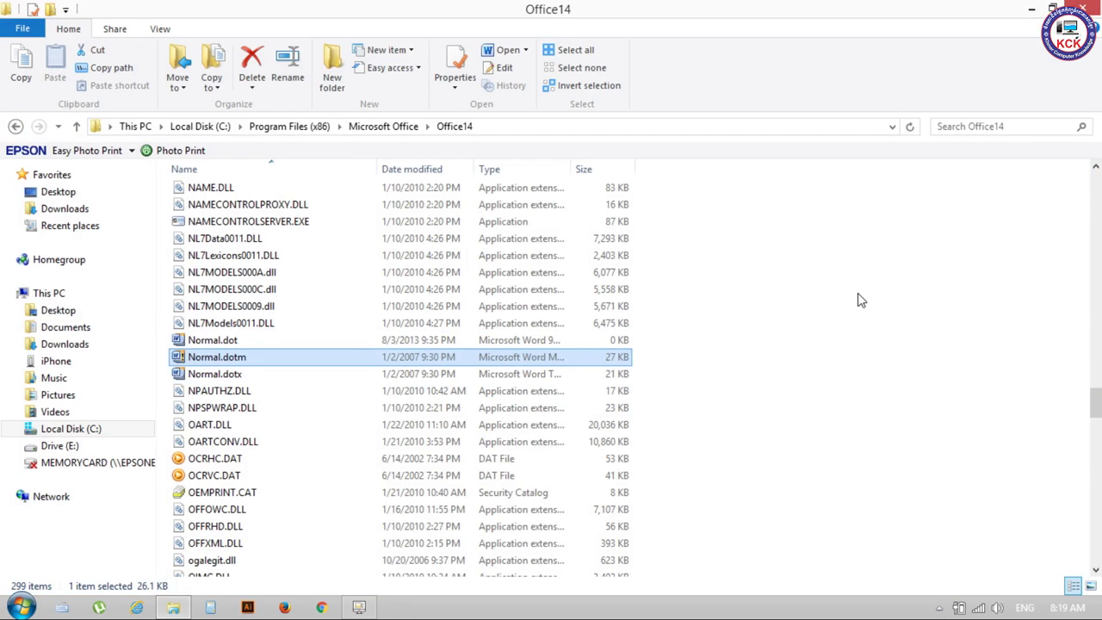
Step: Delete the old Normal.dotm from Office14 to the Recycle Bin
click(1085, 7)
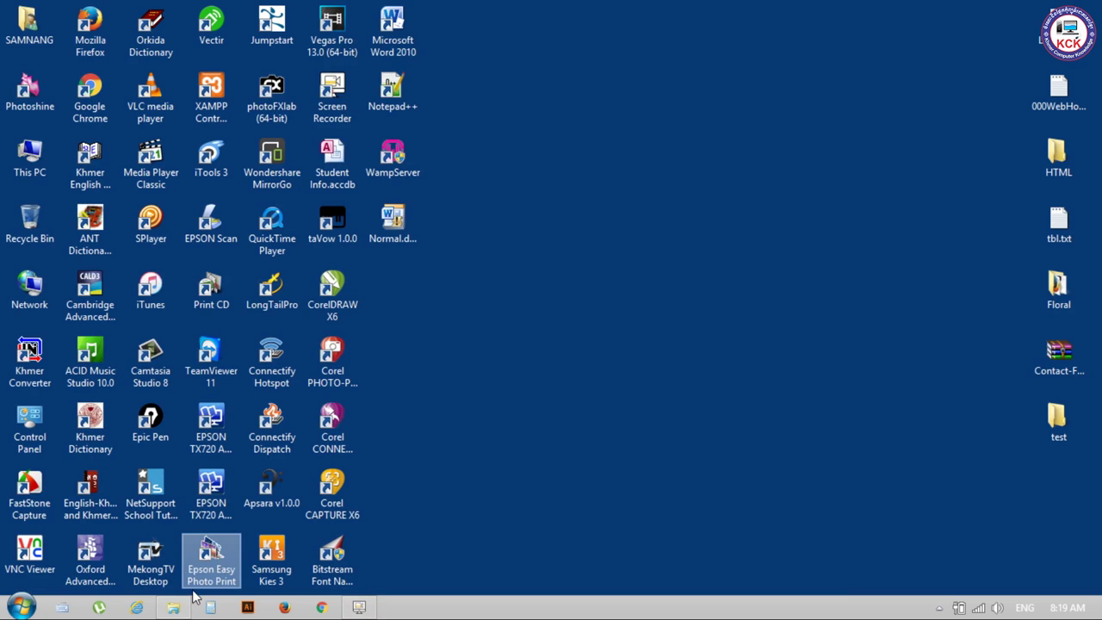
click(173, 608)
click(228, 359)
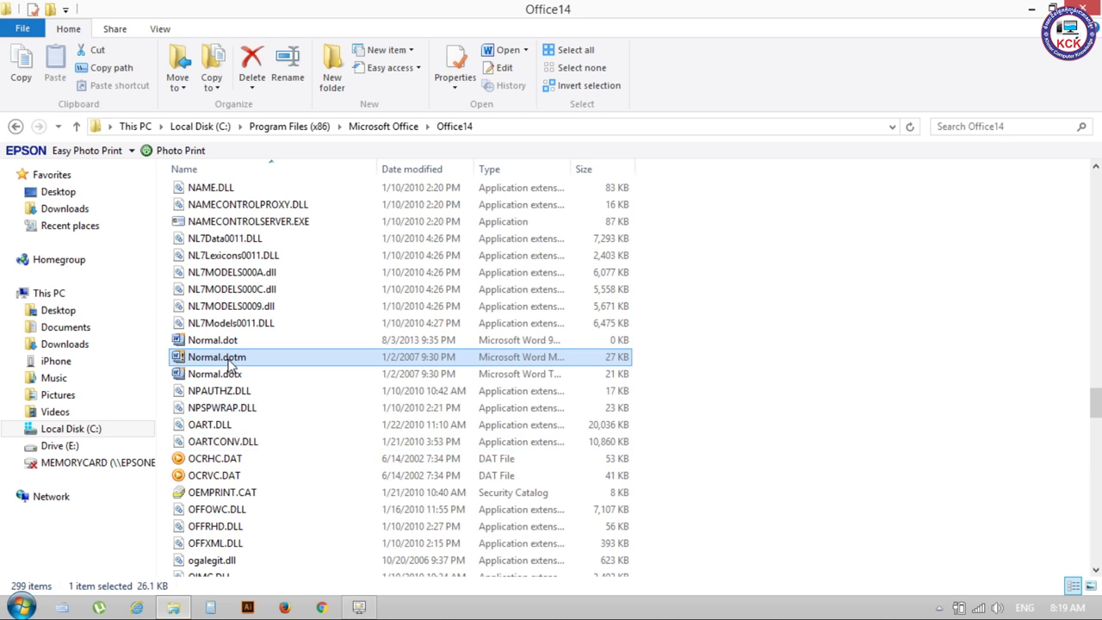
right_click(230, 364)
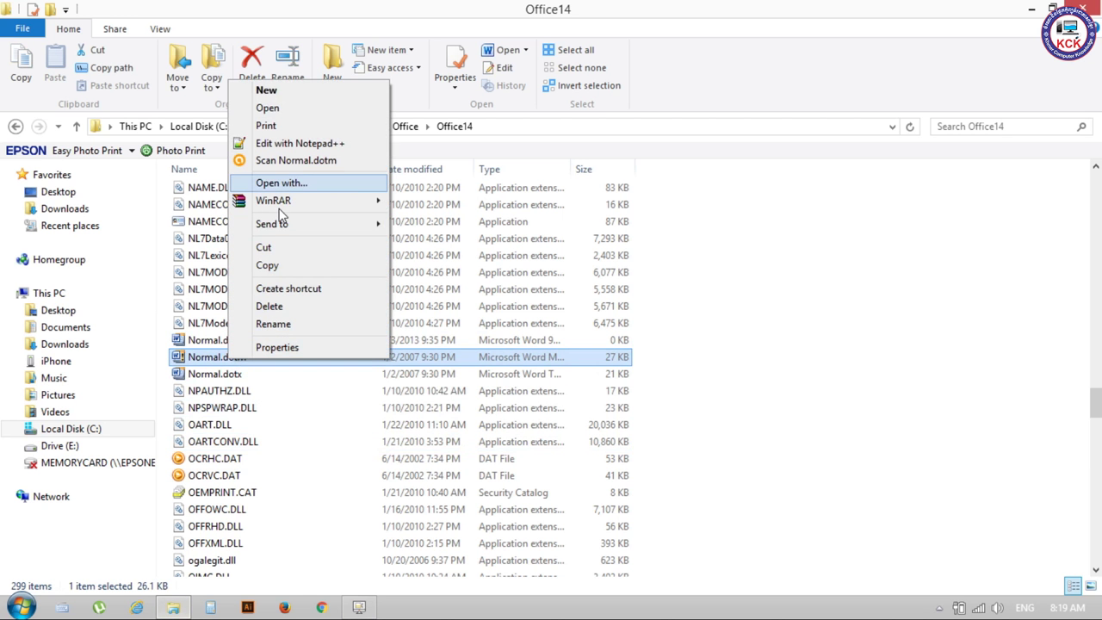
click(274, 307)
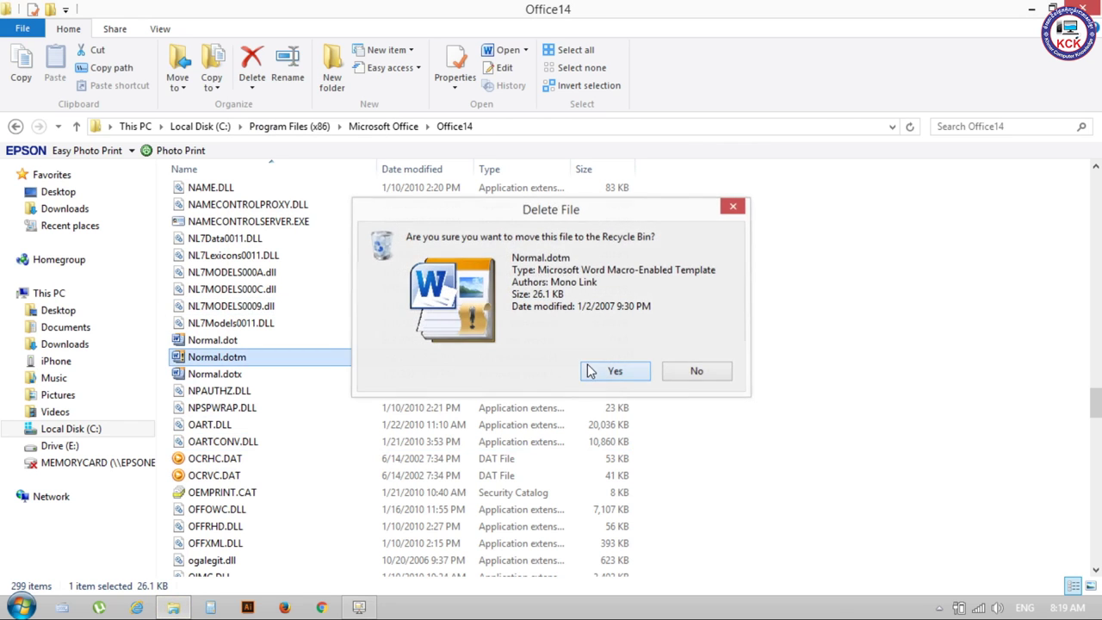
click(587, 374)
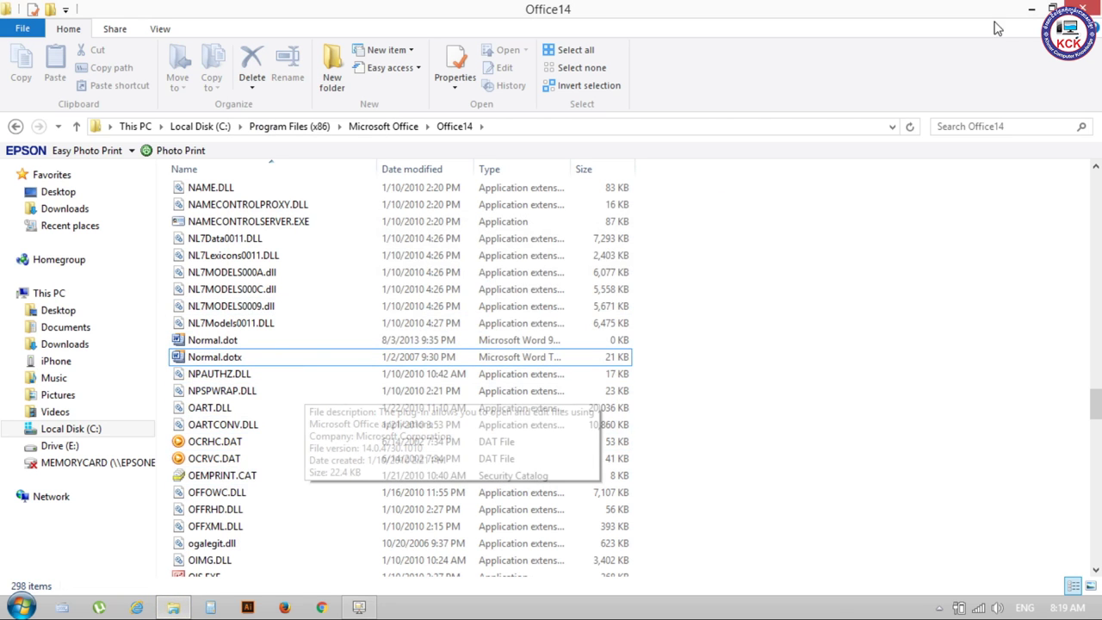
Step: Move the desktop Normal.dotm into Office14 with admin permission, then launch Word
click(1027, 10)
right_click(393, 220)
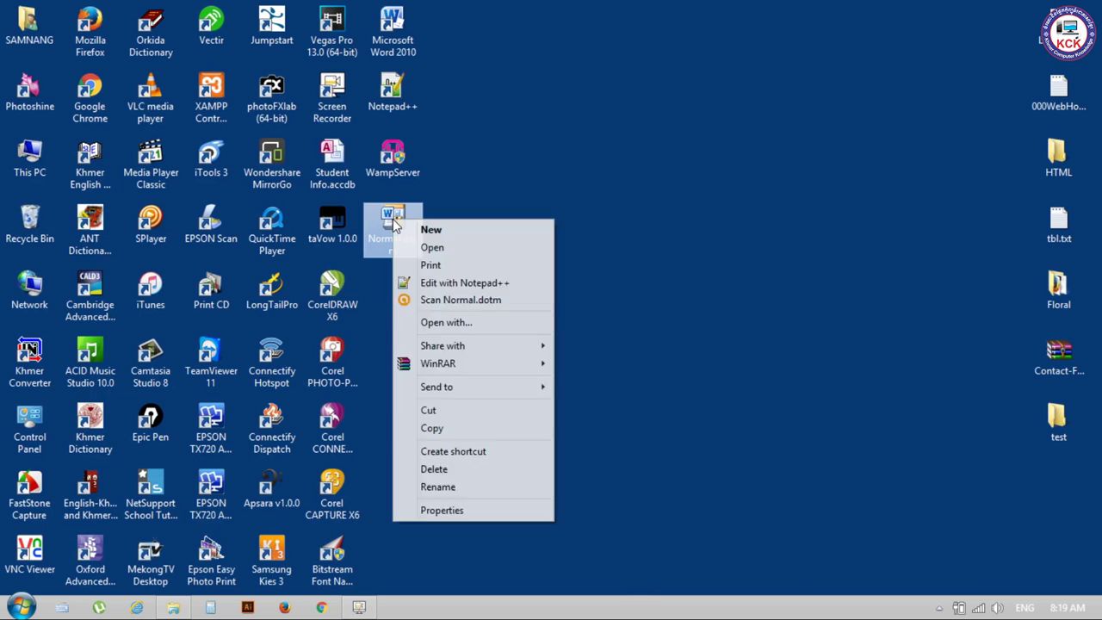
click(451, 411)
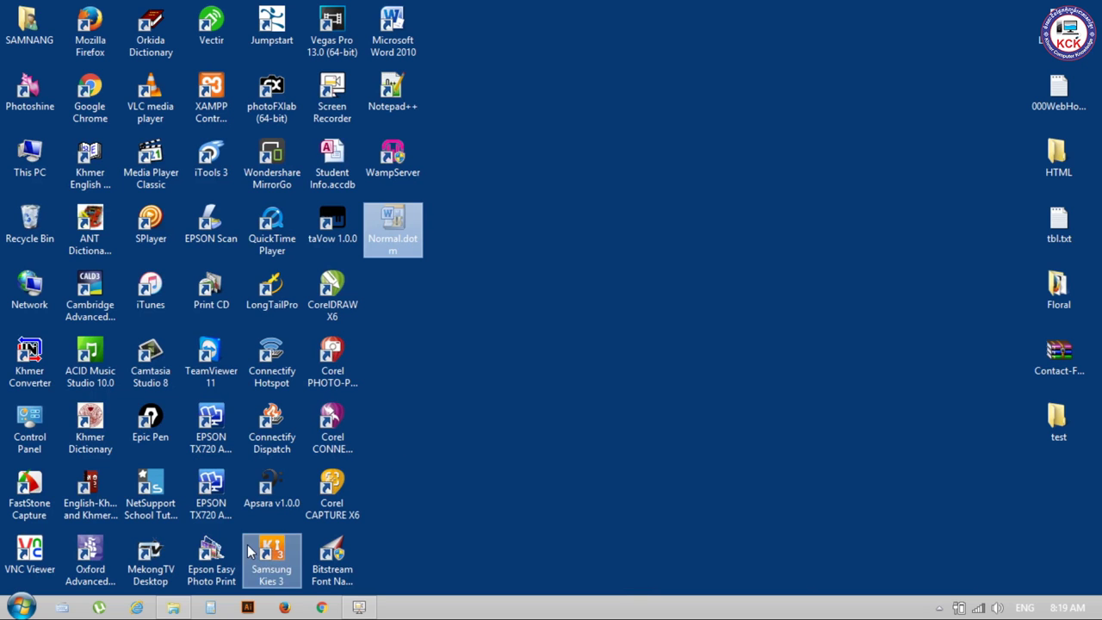
click(173, 608)
right_click(819, 236)
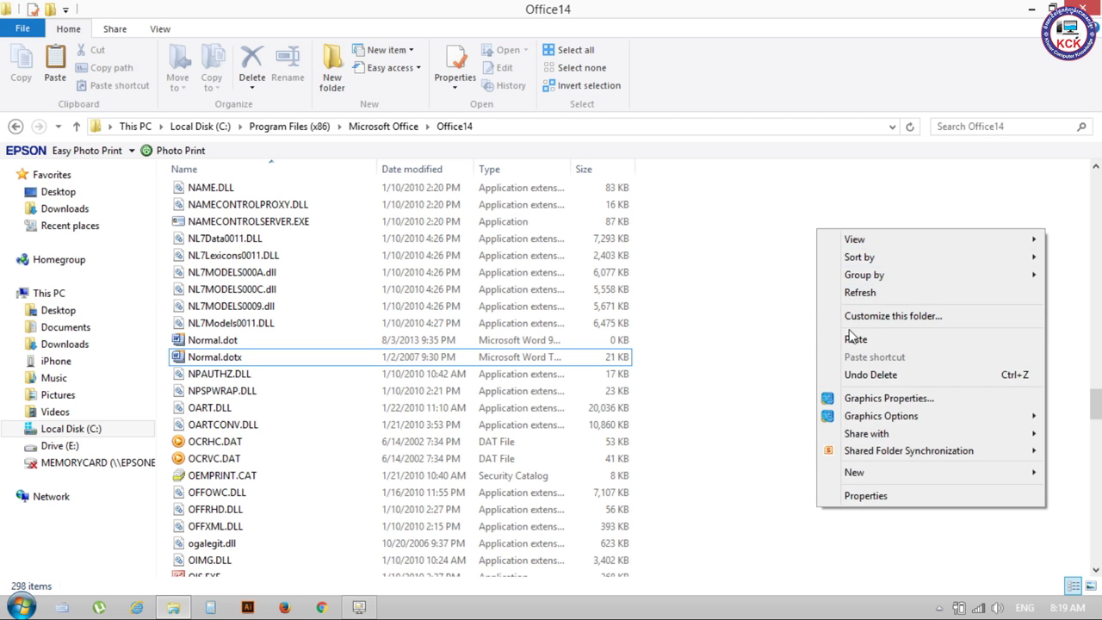
click(852, 335)
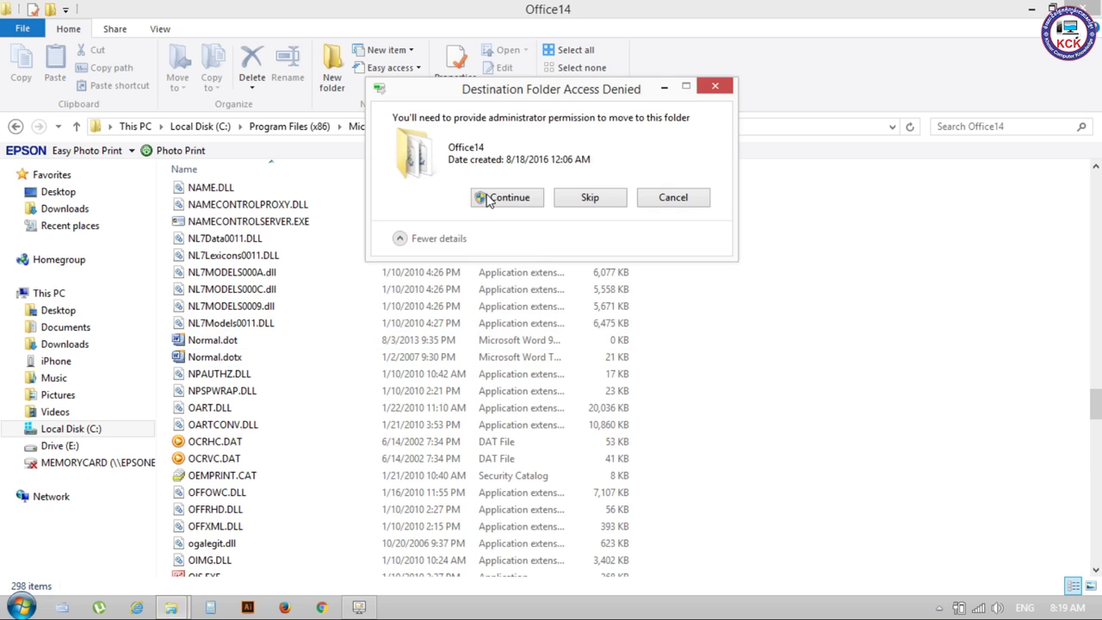
click(488, 200)
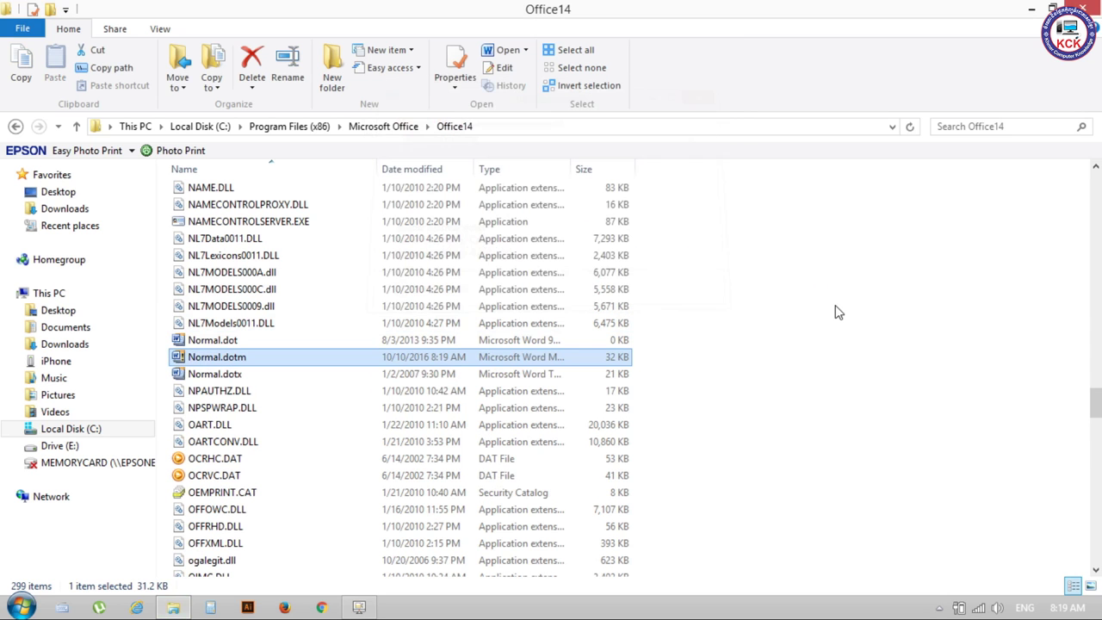
click(1033, 7)
double_click(393, 30)
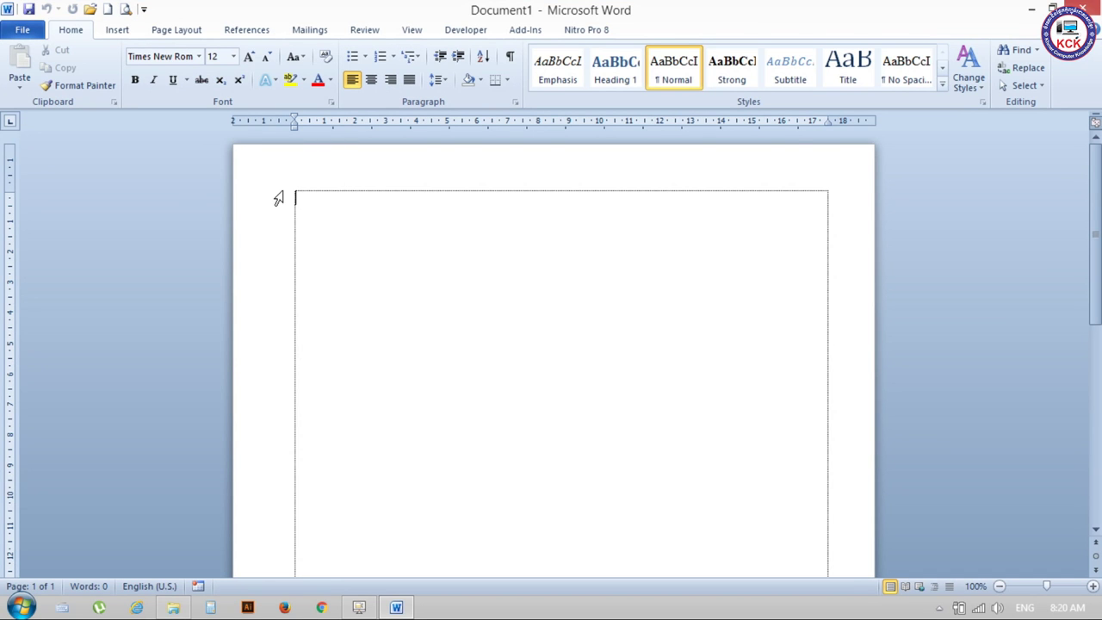
Step: Scroll the blank Document1 to see its margins, then open the Insert WordArt gallery
scroll(442, 276, down, 3)
scroll(521, 324, down, 2)
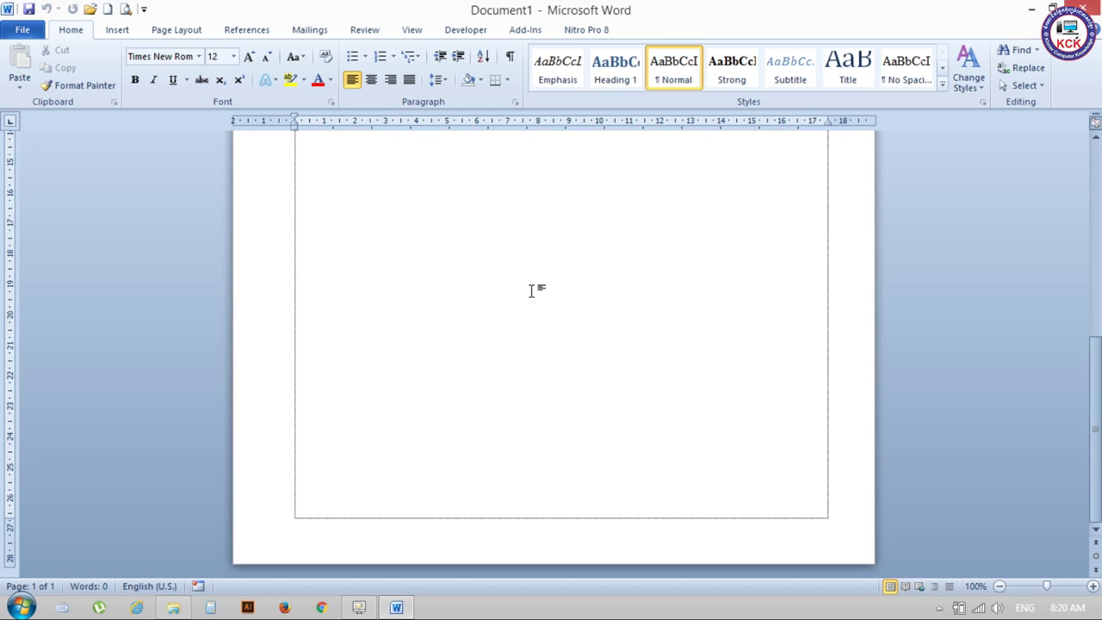
click(117, 31)
click(754, 87)
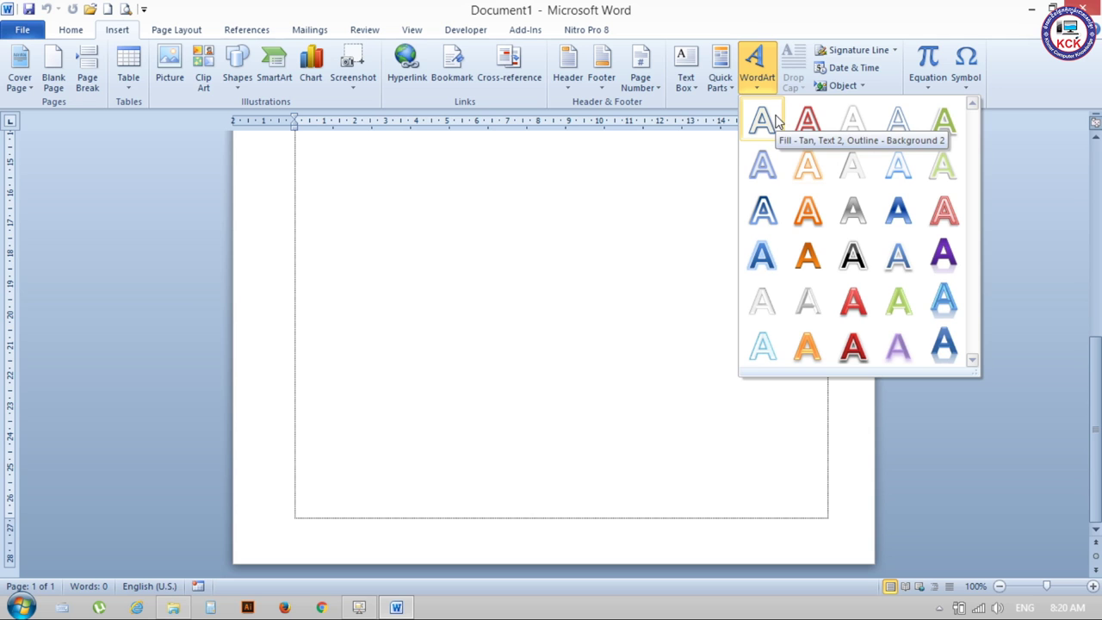
Step: Insert a first-style WordArt and replace its placeholder with the Khmer title ភាសាខ្មែរ
click(749, 122)
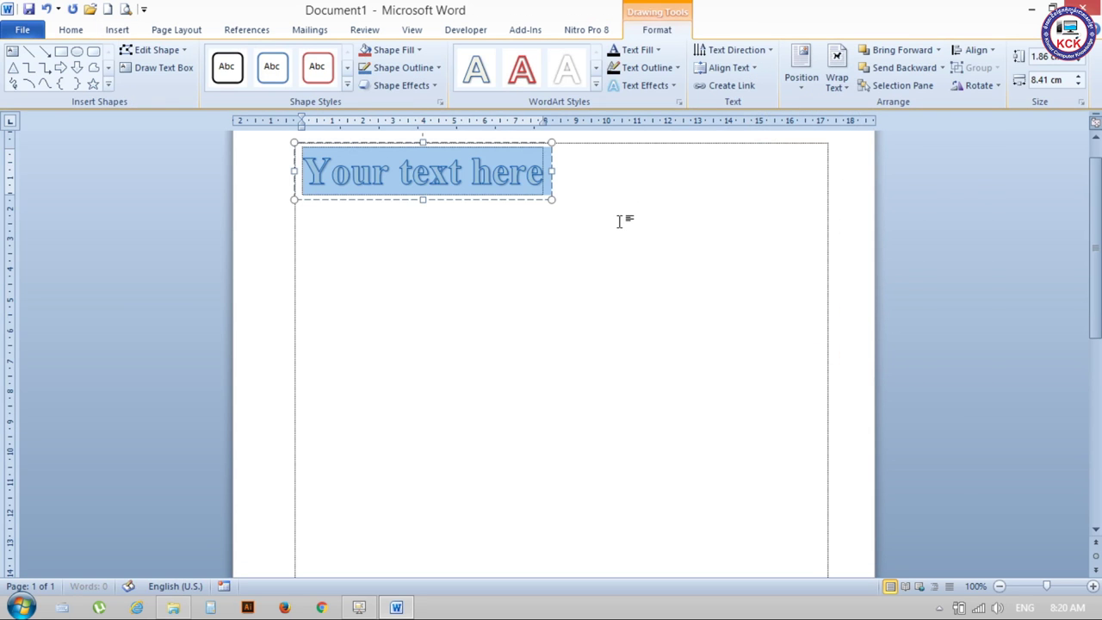
key(Delete)
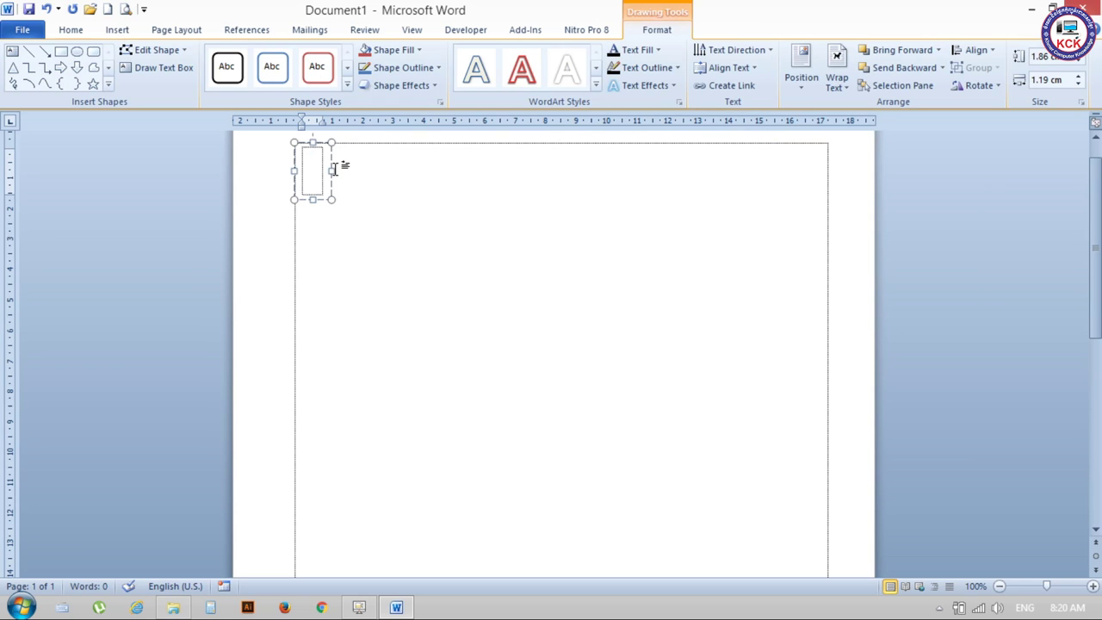
key(alt+shift)
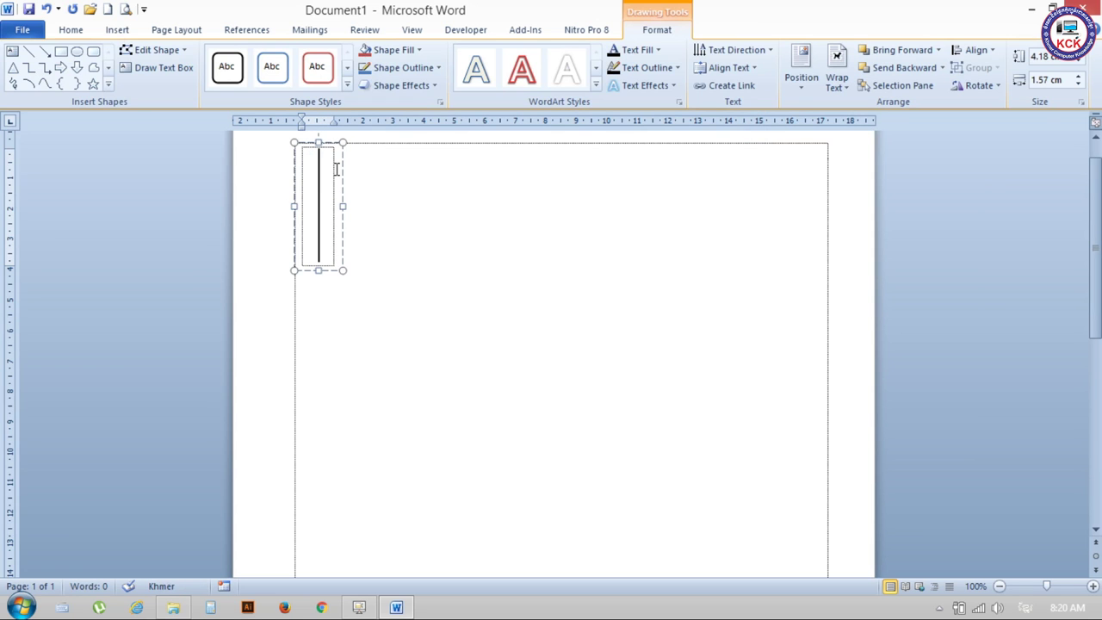
text(កាសាខ្ញុំរ)
click(536, 228)
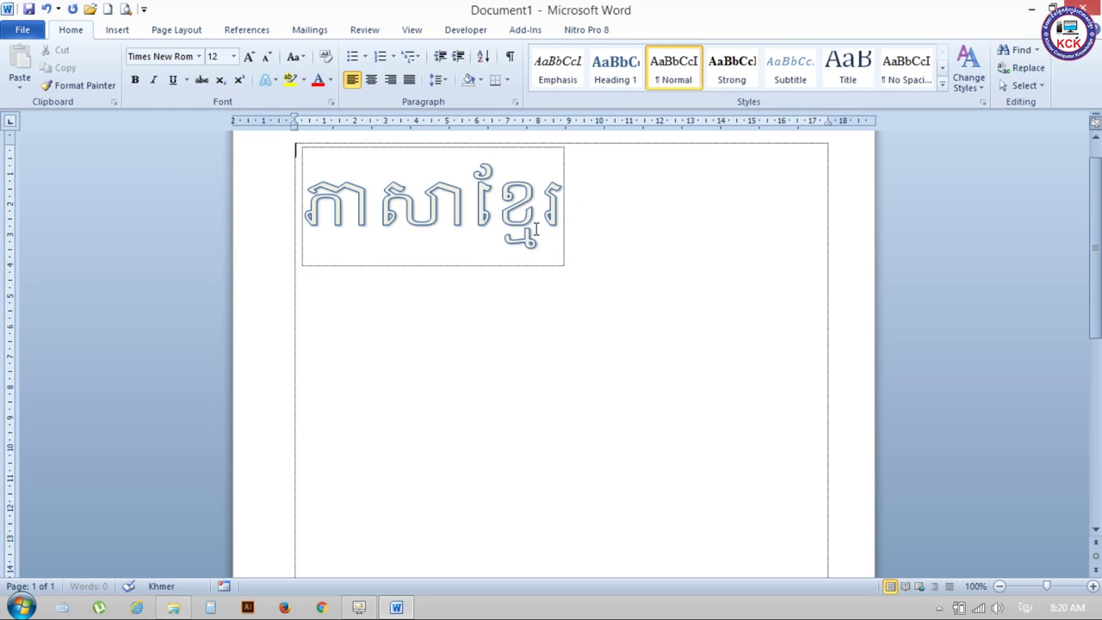
Step: Reselect the WordArt box and select all of its Khmer text
click(488, 258)
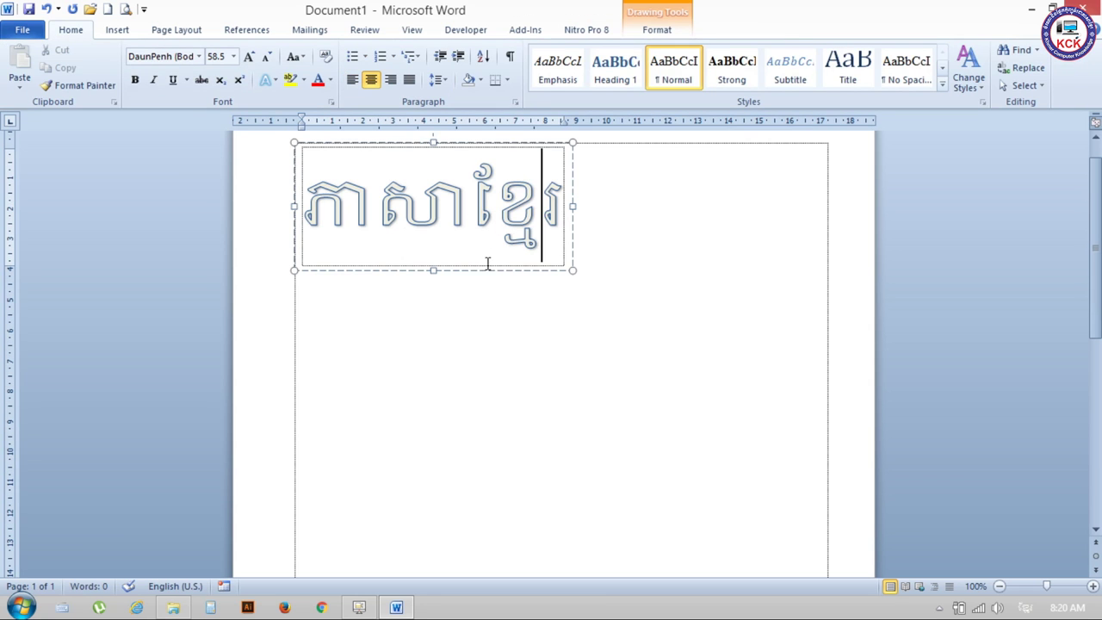
click(657, 29)
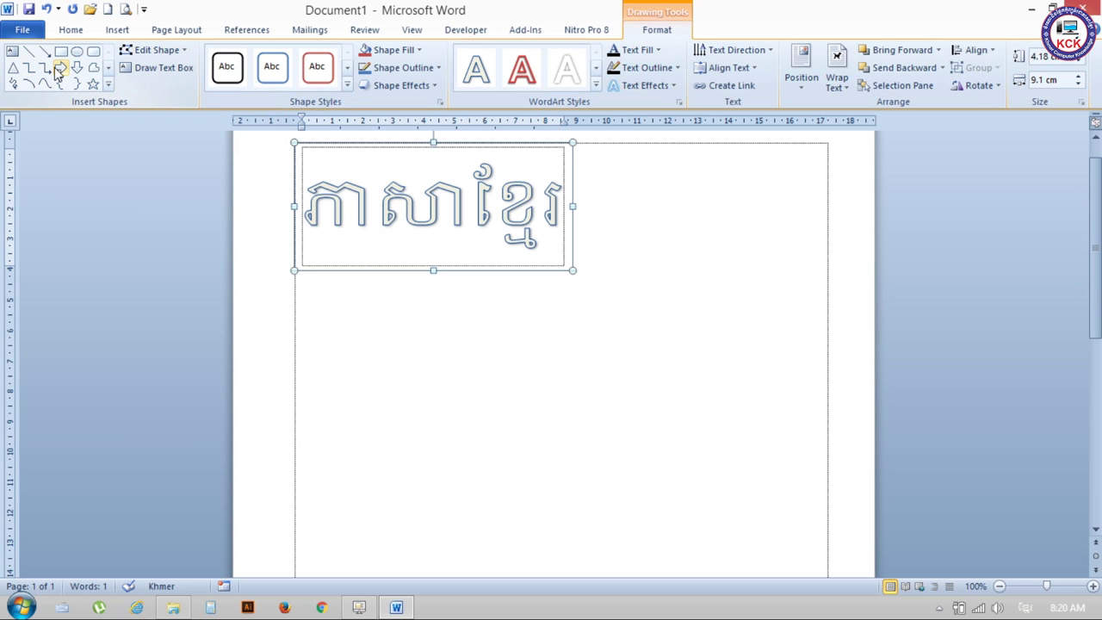
click(591, 197)
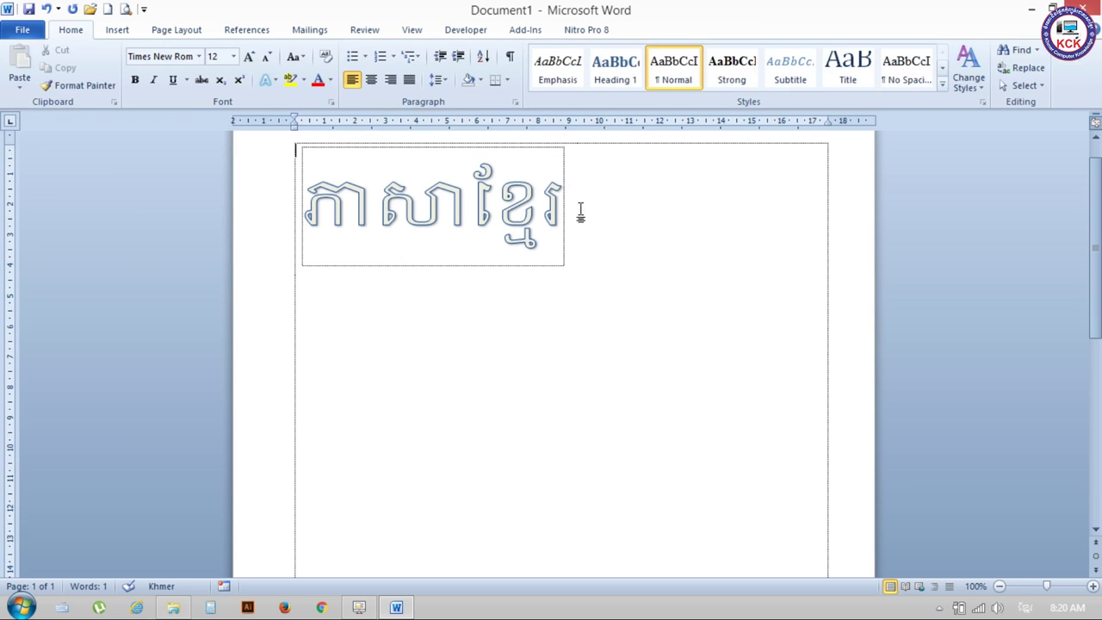
click(566, 216)
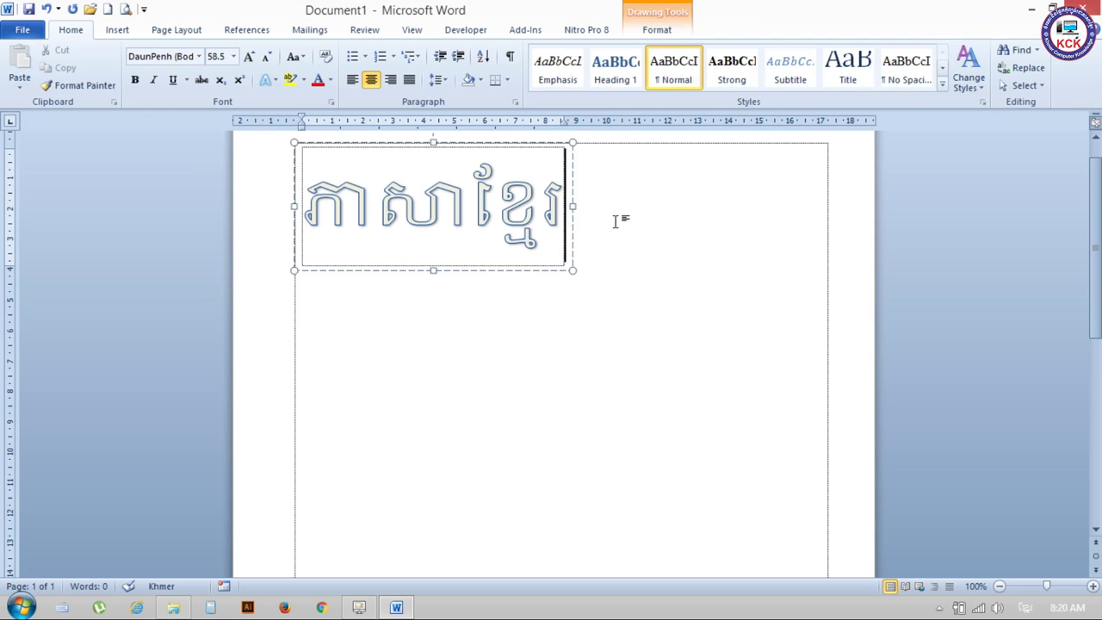
click(637, 195)
drag(560, 205, 268, 206)
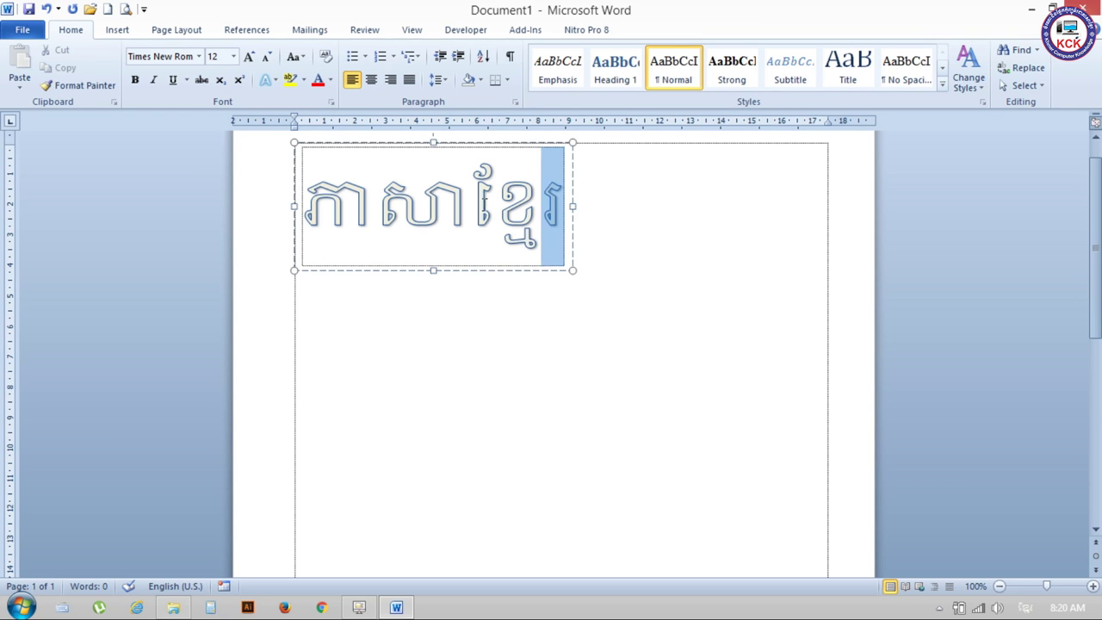
Step: Set the title to Khmer MEF2, apply the orange bevel WordArt style, and fill it light blue
click(199, 56)
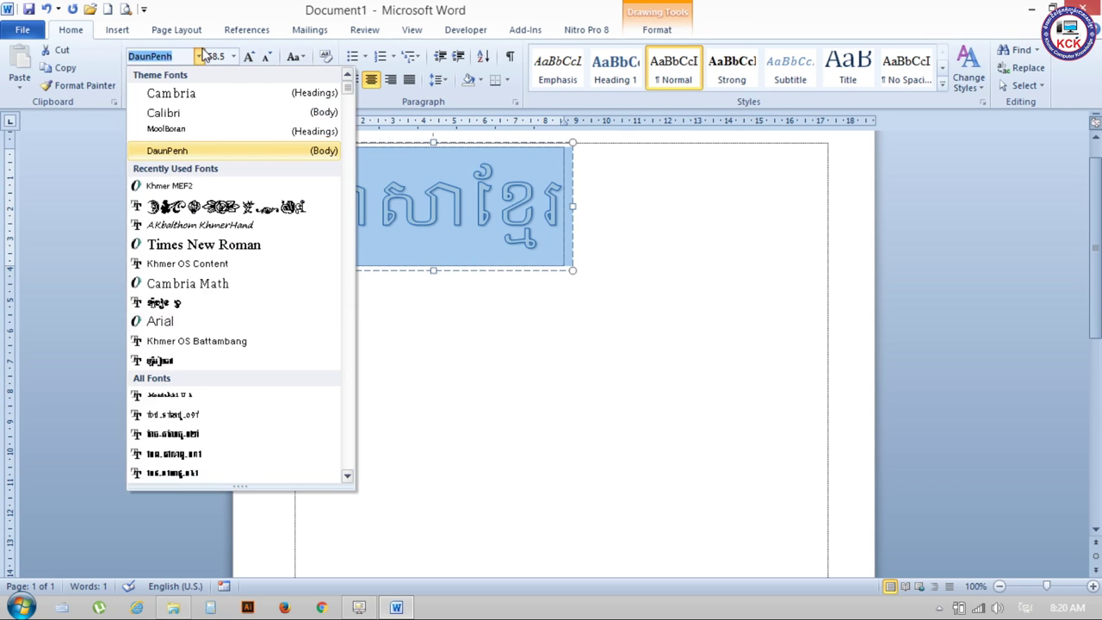
click(201, 185)
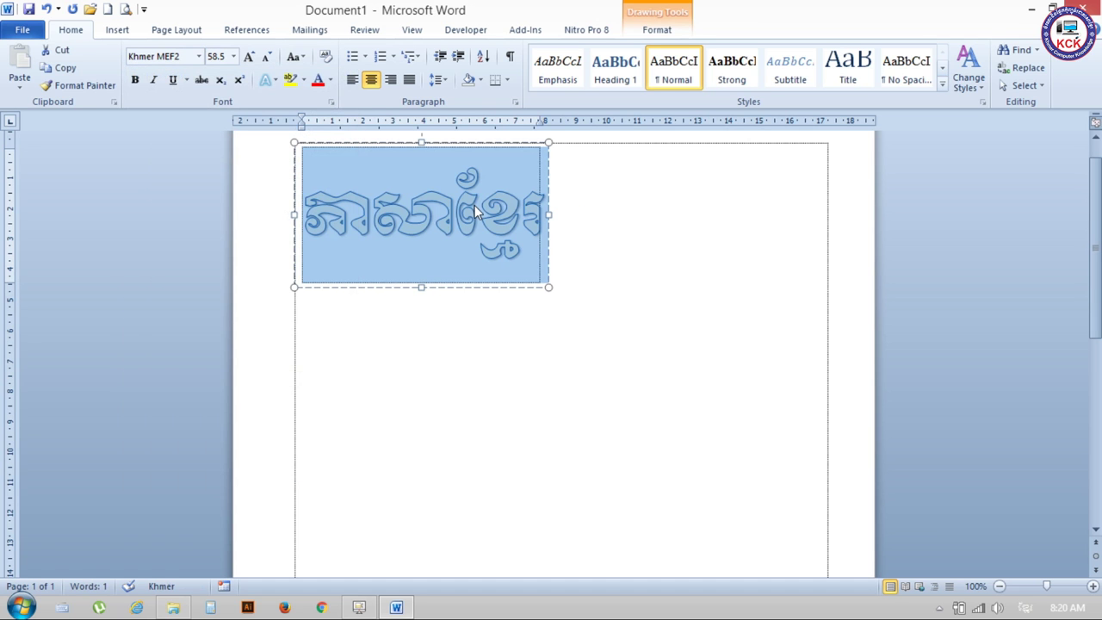
click(646, 31)
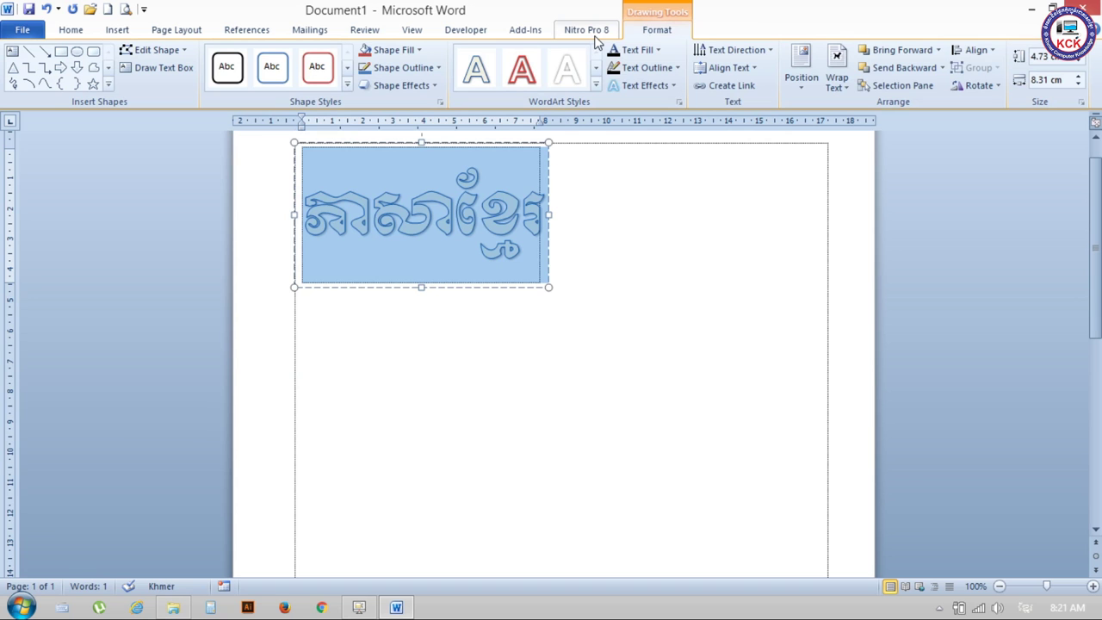
click(595, 86)
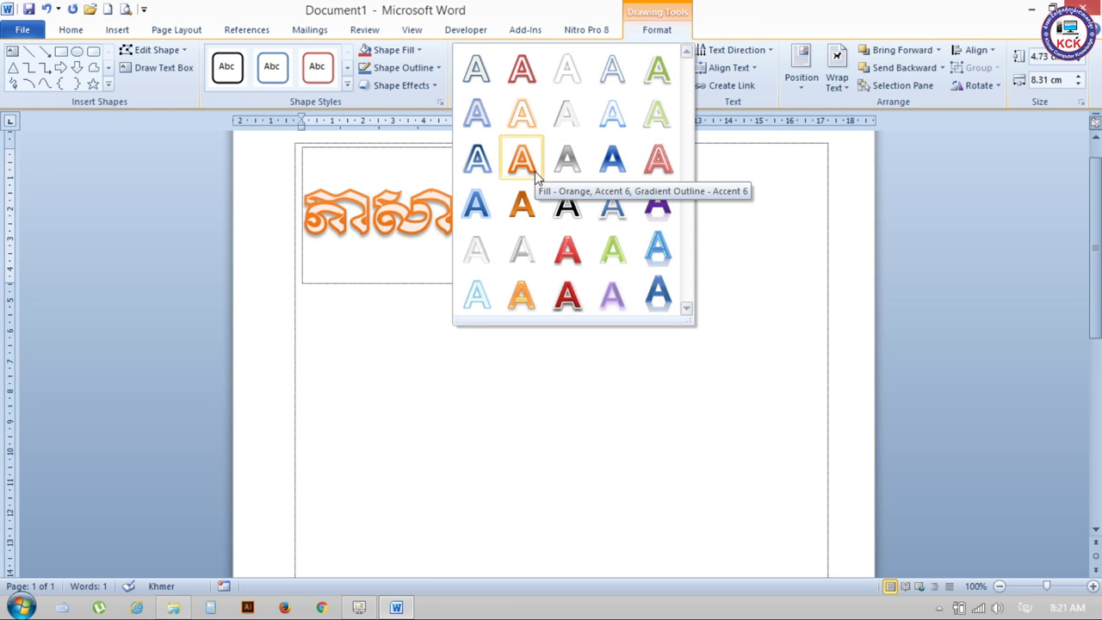
click(522, 204)
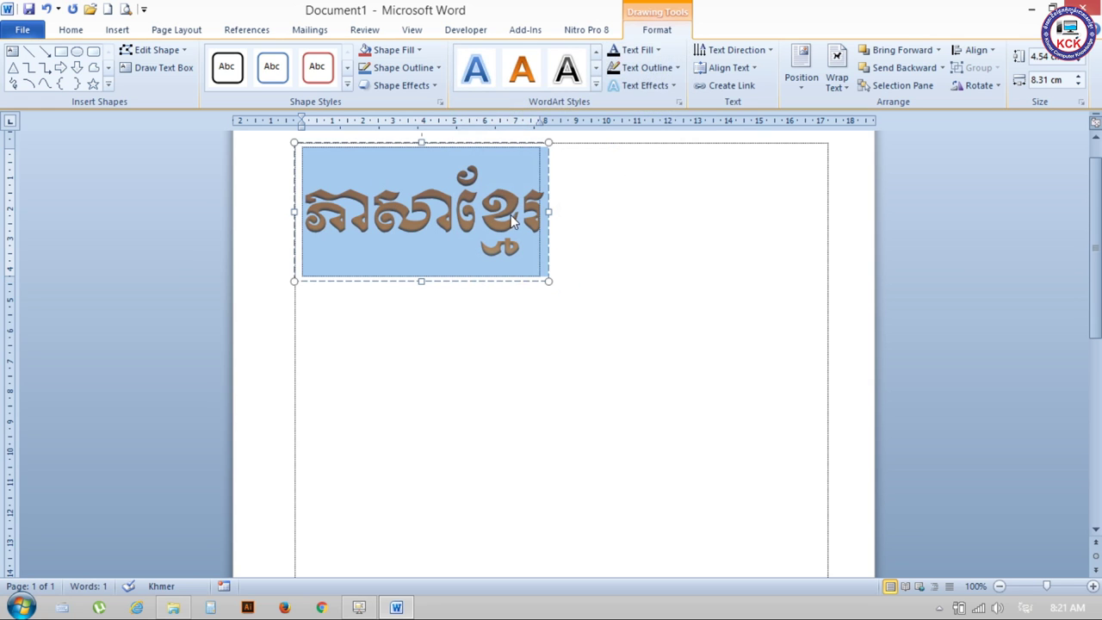
click(658, 50)
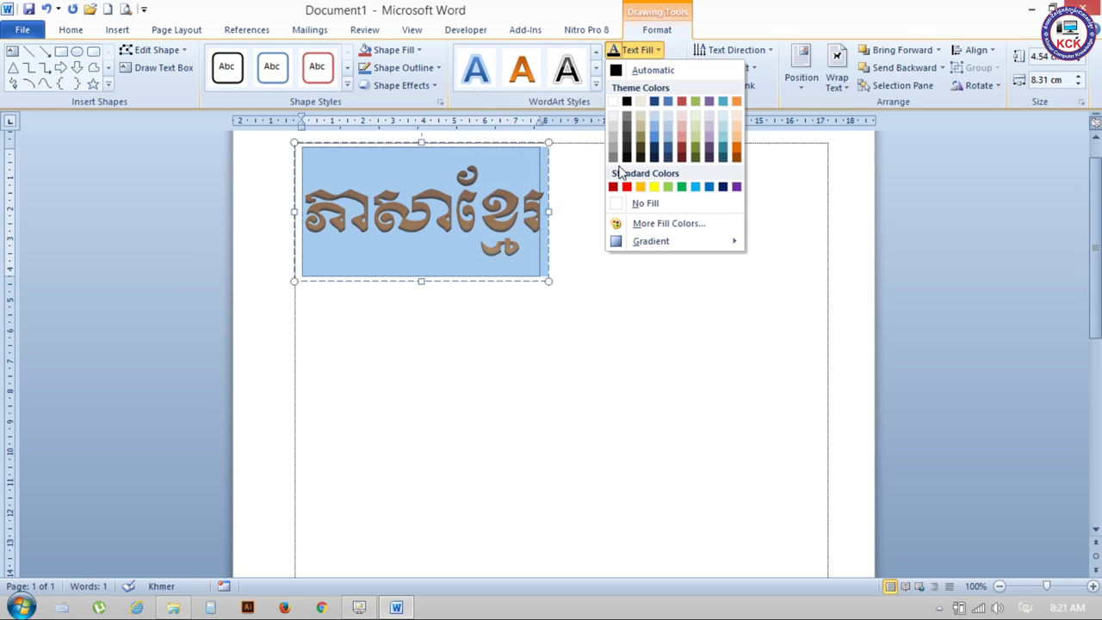
click(697, 193)
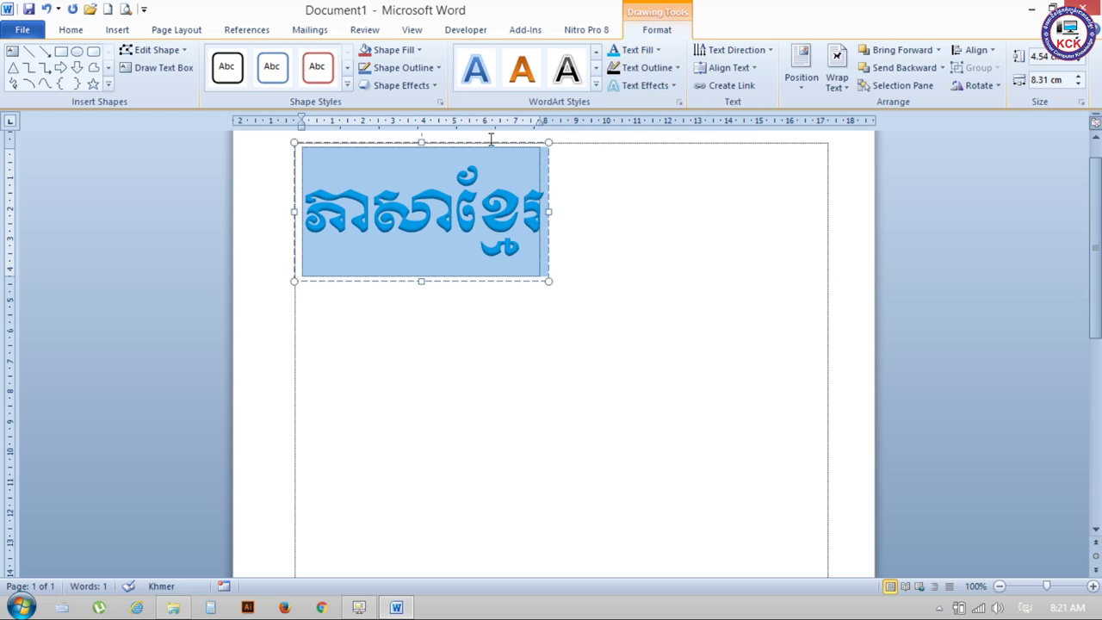
click(675, 89)
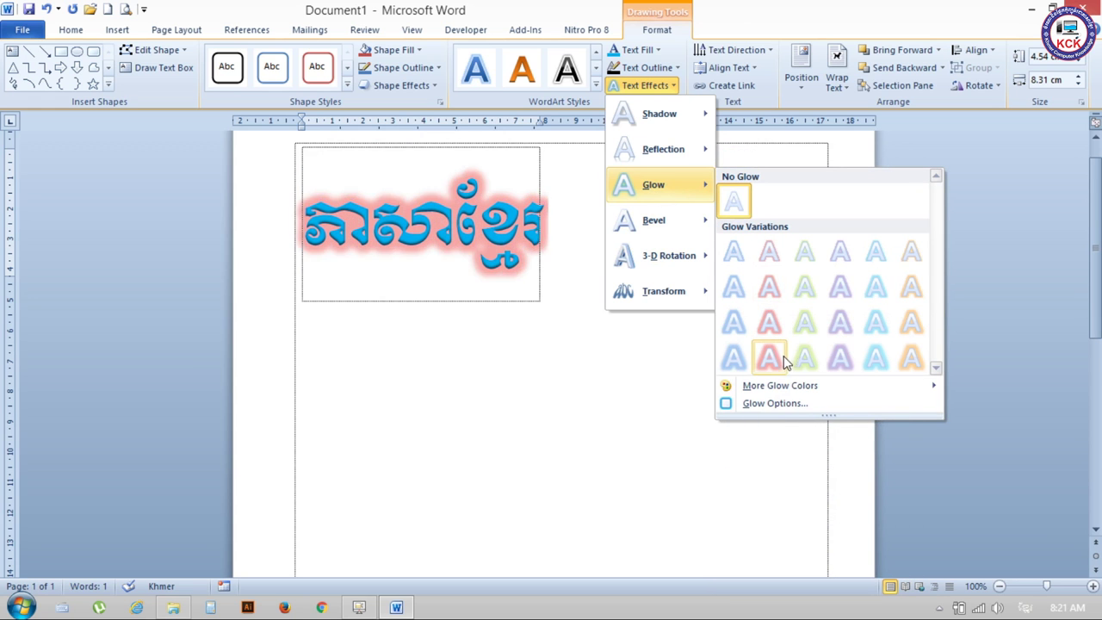
mouse_move(663, 291)
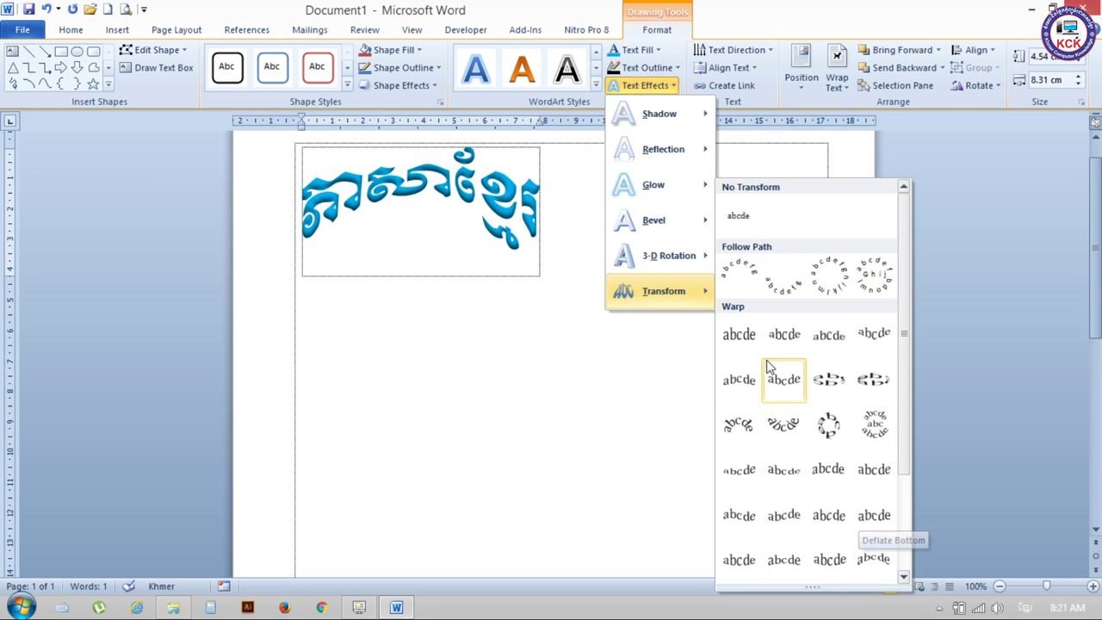
Step: Dismiss the Transform choices and reselect the WordArt to check its text and font
click(570, 405)
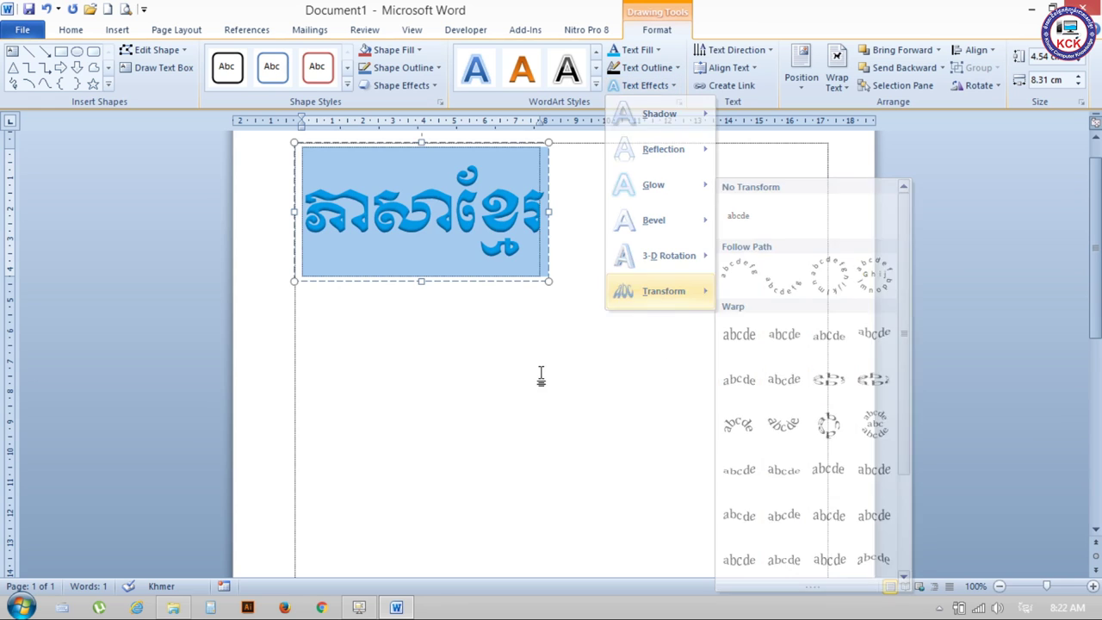
click(512, 281)
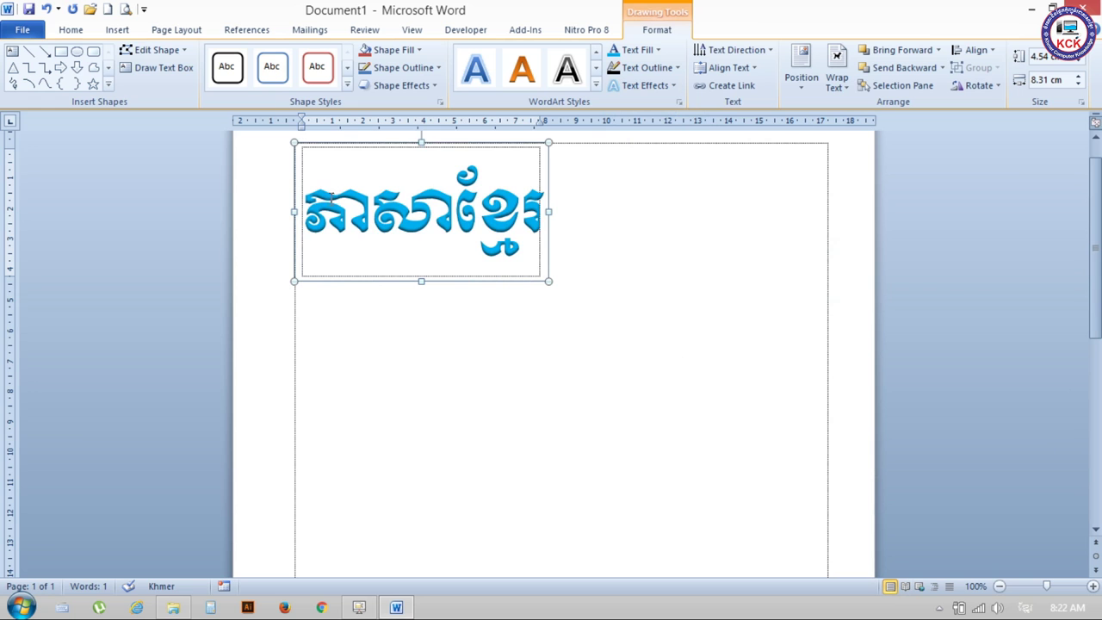
drag(308, 200, 537, 200)
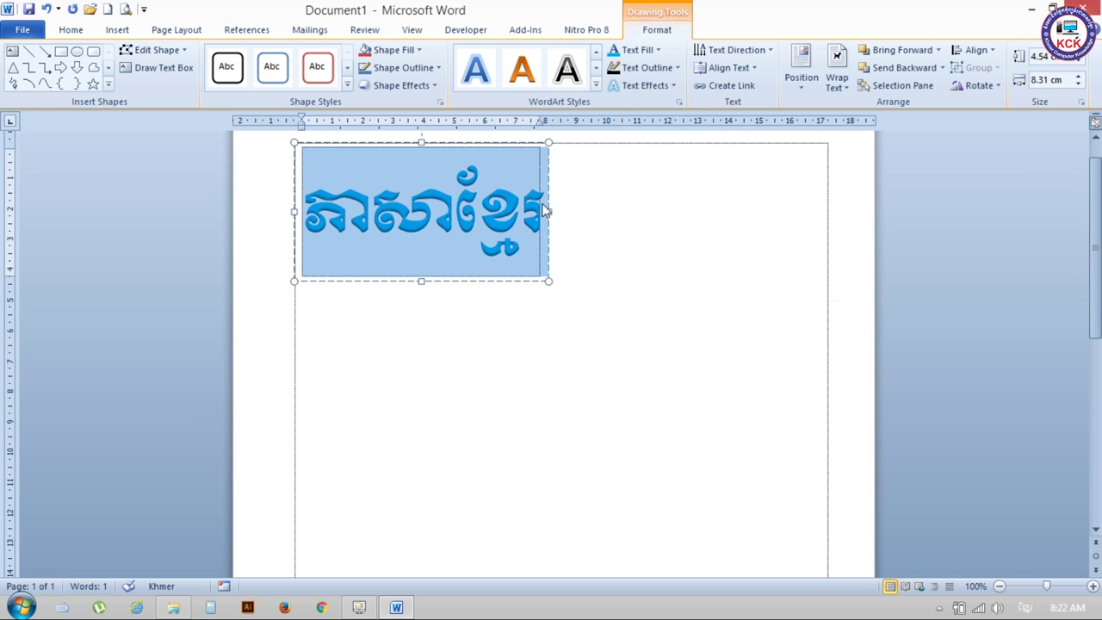
click(749, 251)
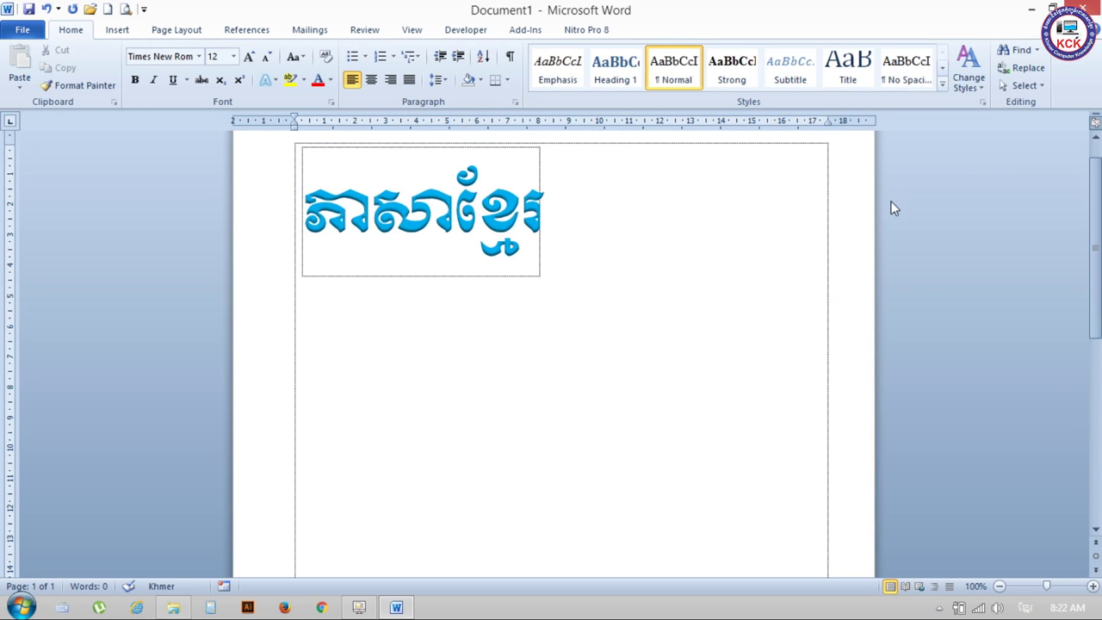
click(494, 277)
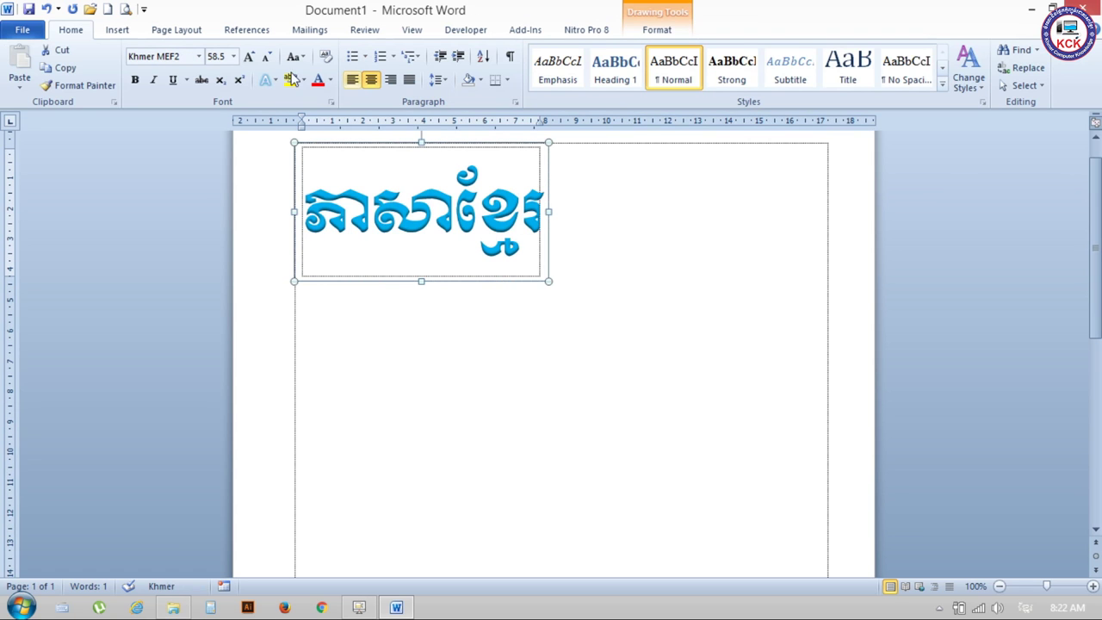
click(428, 490)
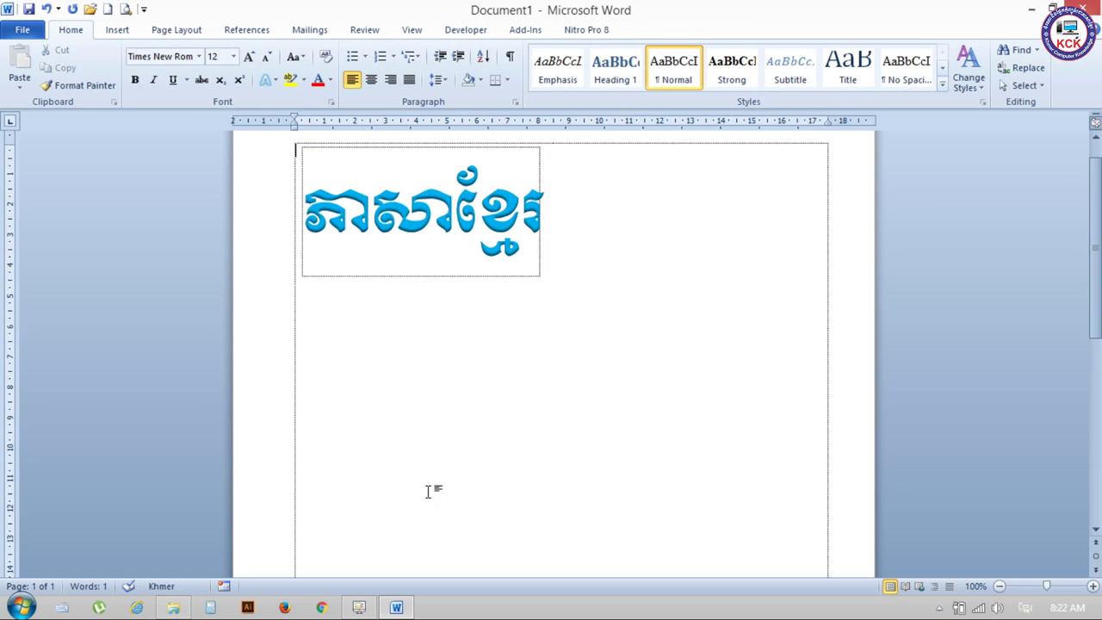
Step: Close Word with Alt+F4, choosing Don't Save for the document
click(126, 32)
click(757, 69)
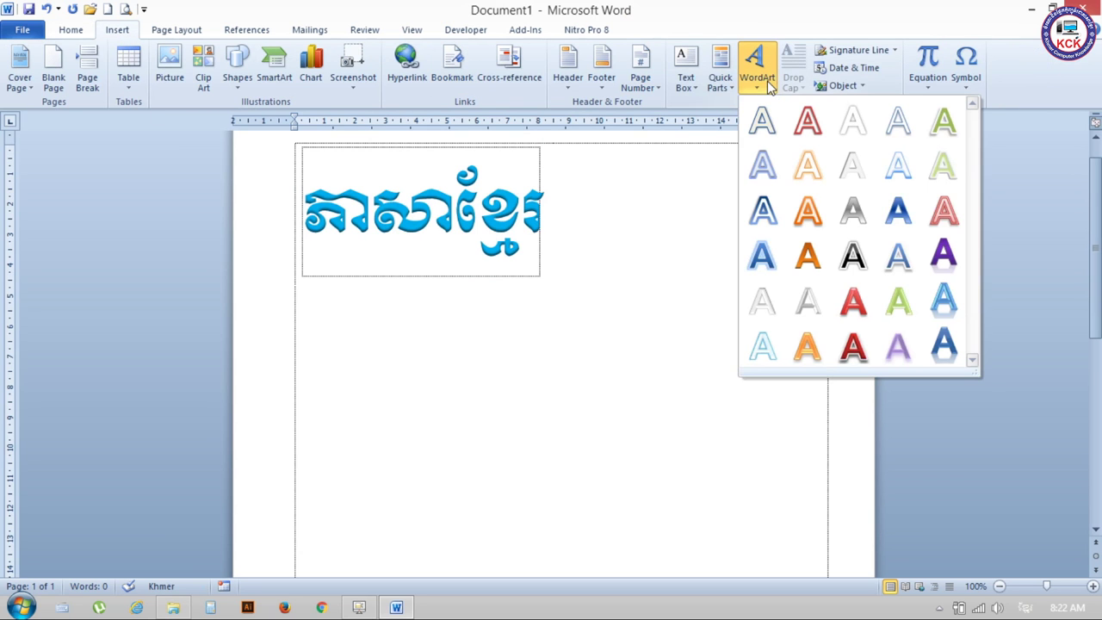
key(alt+F4)
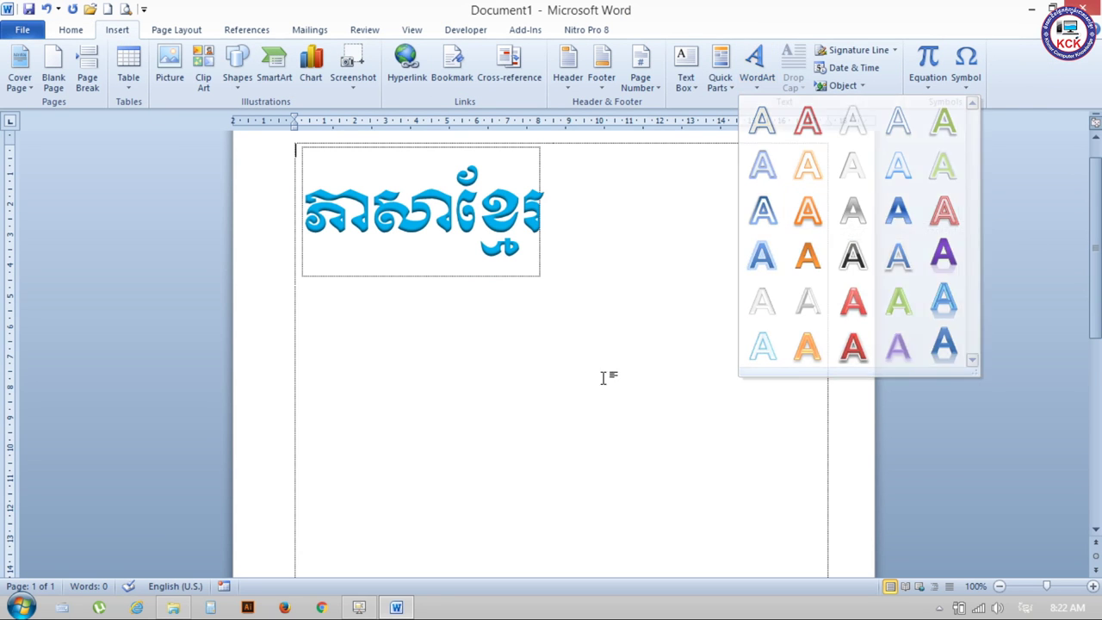
click(556, 331)
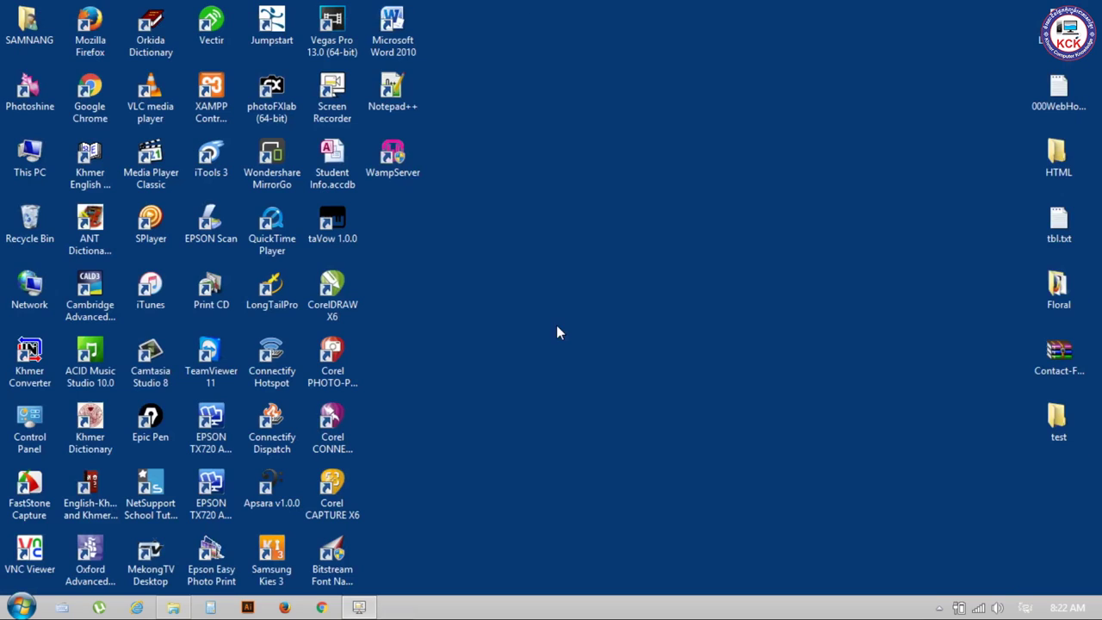
Step: Refresh the desktop and copy Normal.dotm from the Office14 folder
right_click(542, 118)
click(568, 165)
click(176, 606)
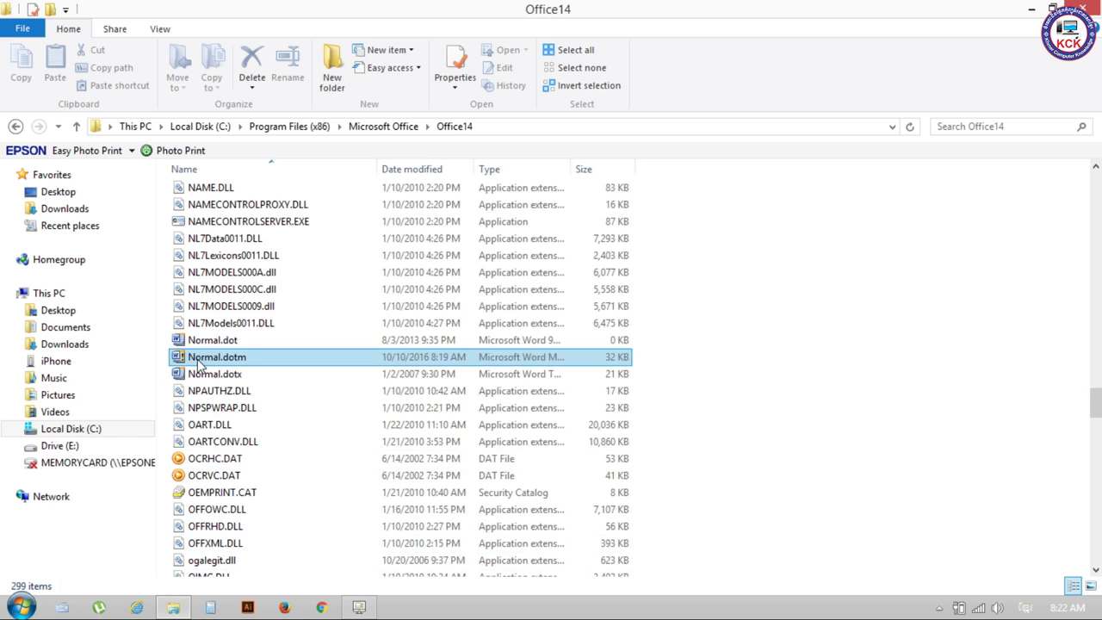
click(197, 360)
right_click(197, 360)
click(242, 261)
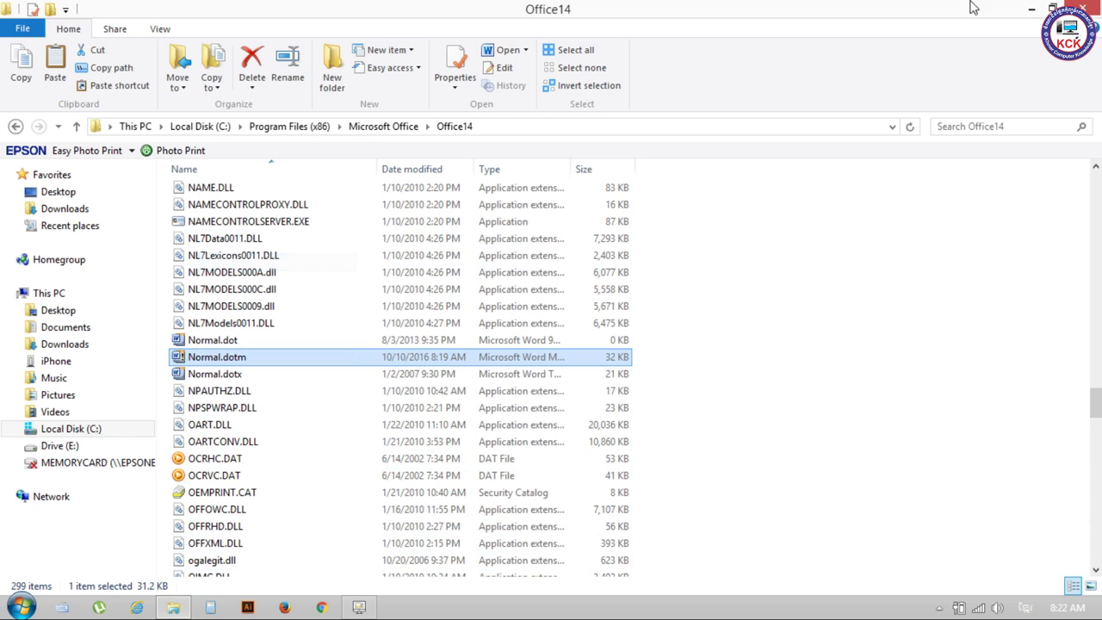
Step: Paste Normal.dotm onto the desktop, then open This PC from the Start menu
click(1031, 9)
right_click(834, 210)
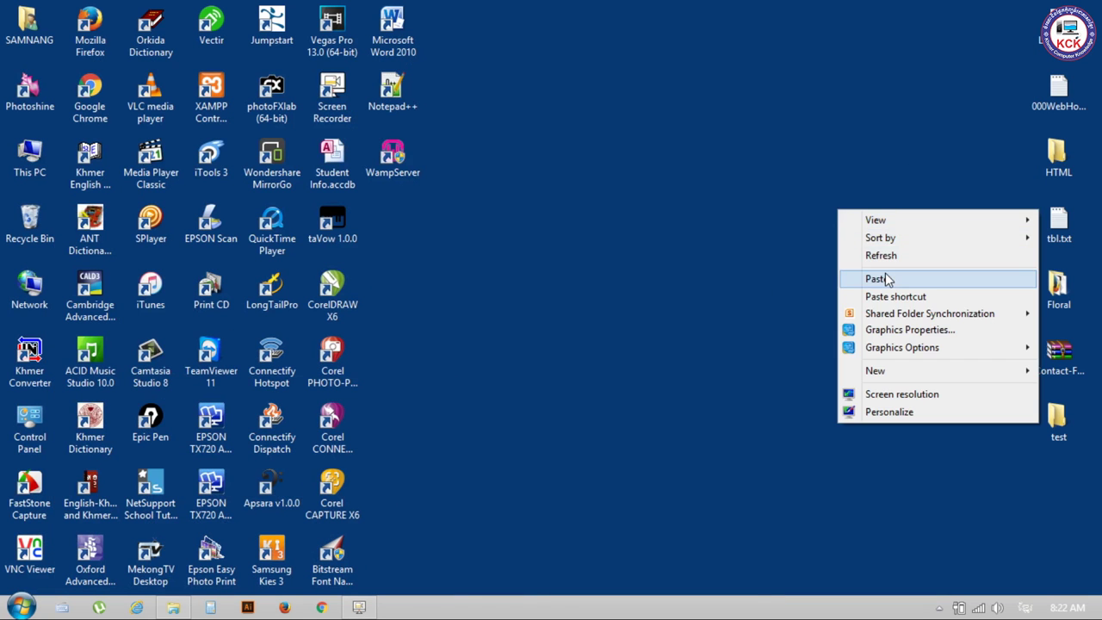
click(886, 280)
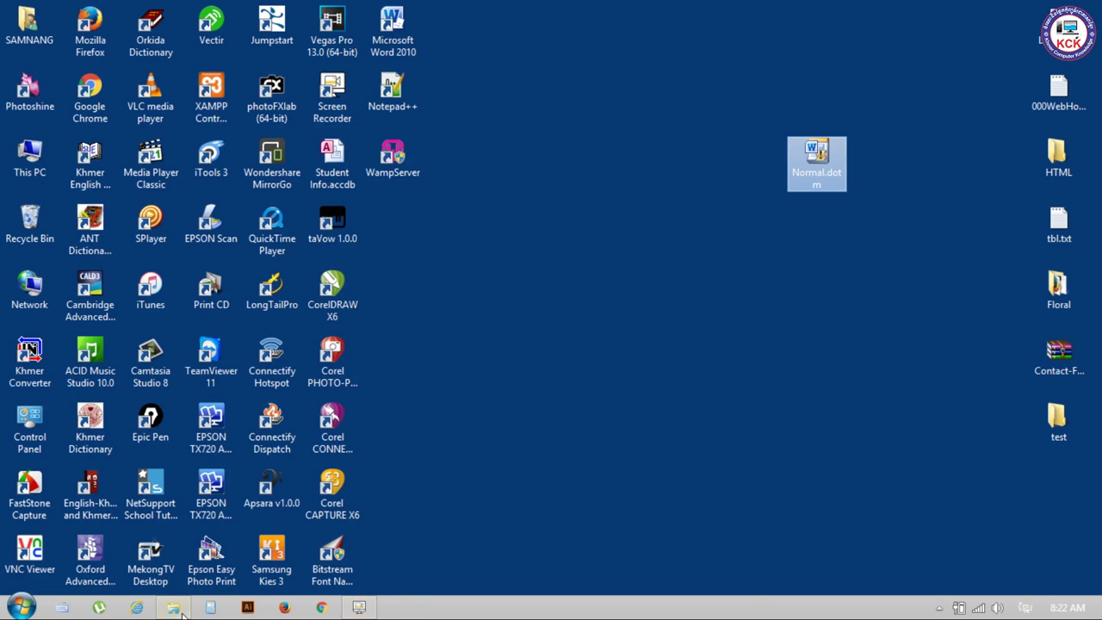
click(21, 608)
click(317, 362)
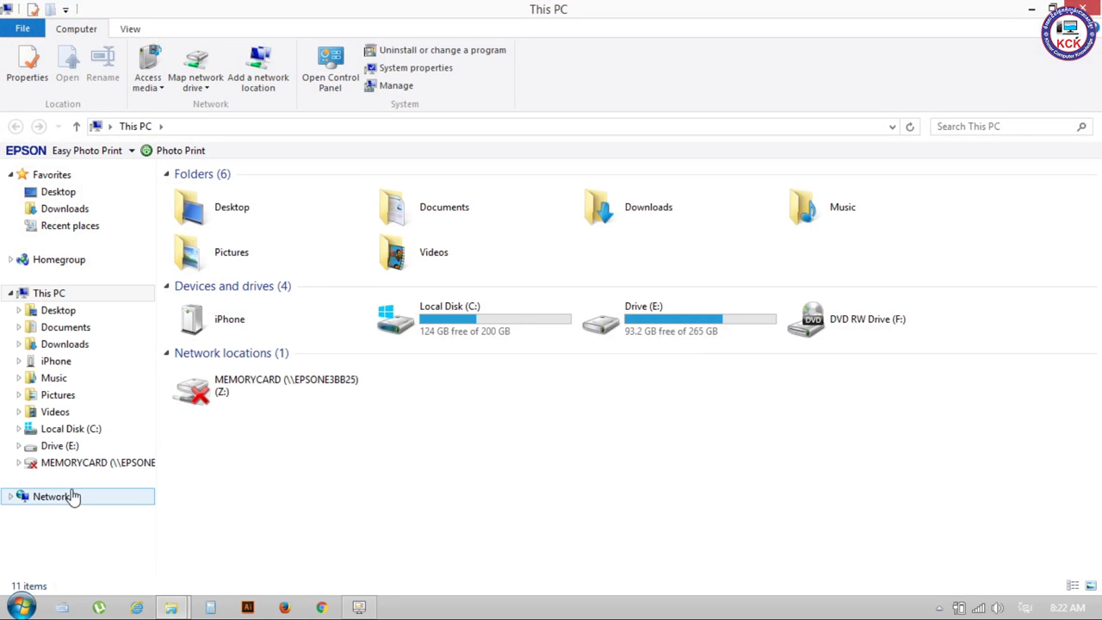
Step: Select Network, glance at the hidden tray icons, and close the This PC window
click(74, 496)
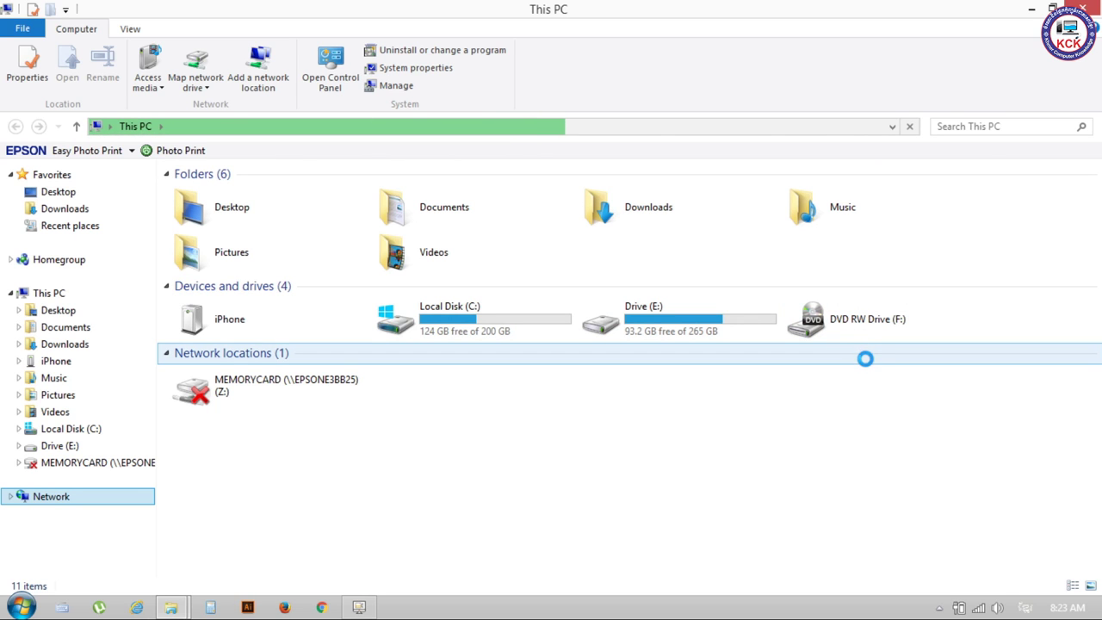
click(940, 608)
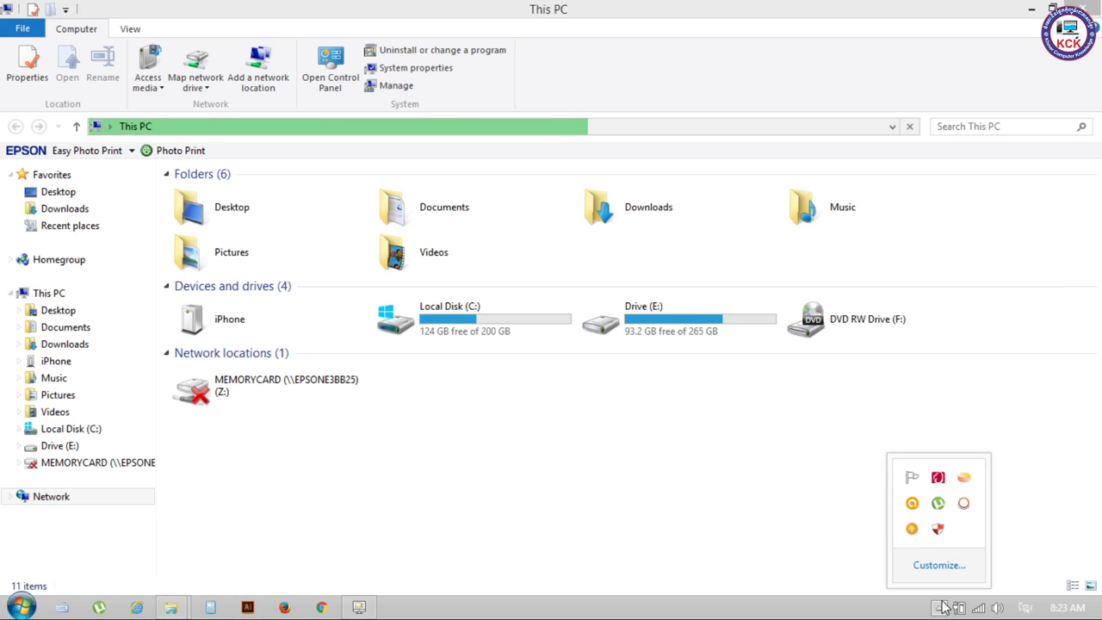
click(942, 607)
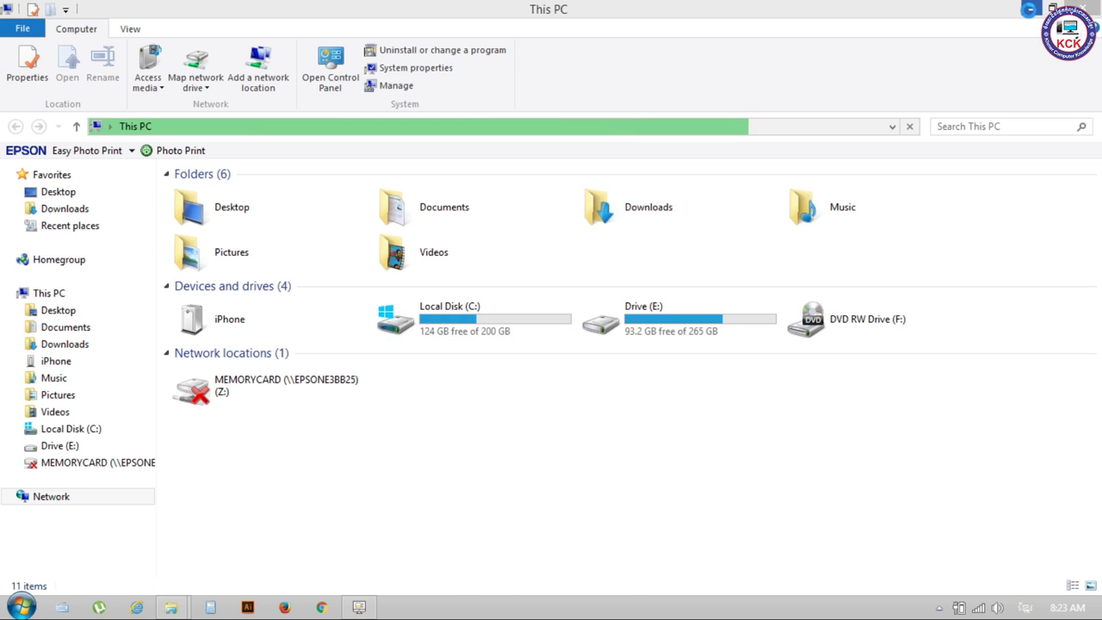
click(1031, 9)
Step: Refresh the desktop and bring the Office14 folder window back up
right_click(620, 175)
click(670, 233)
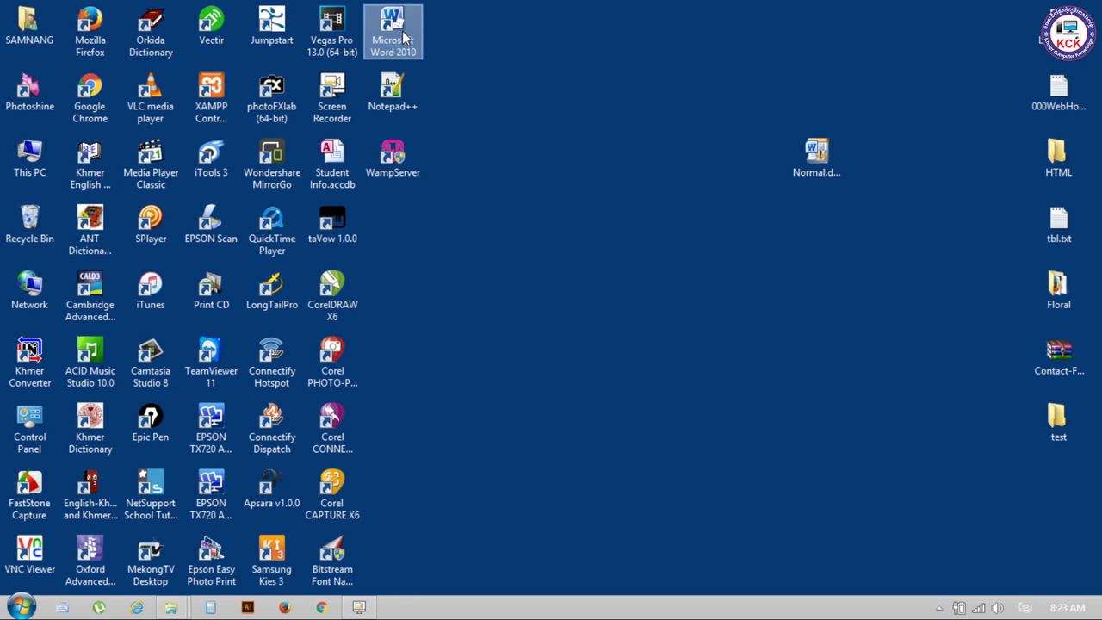
mouse_move(171, 608)
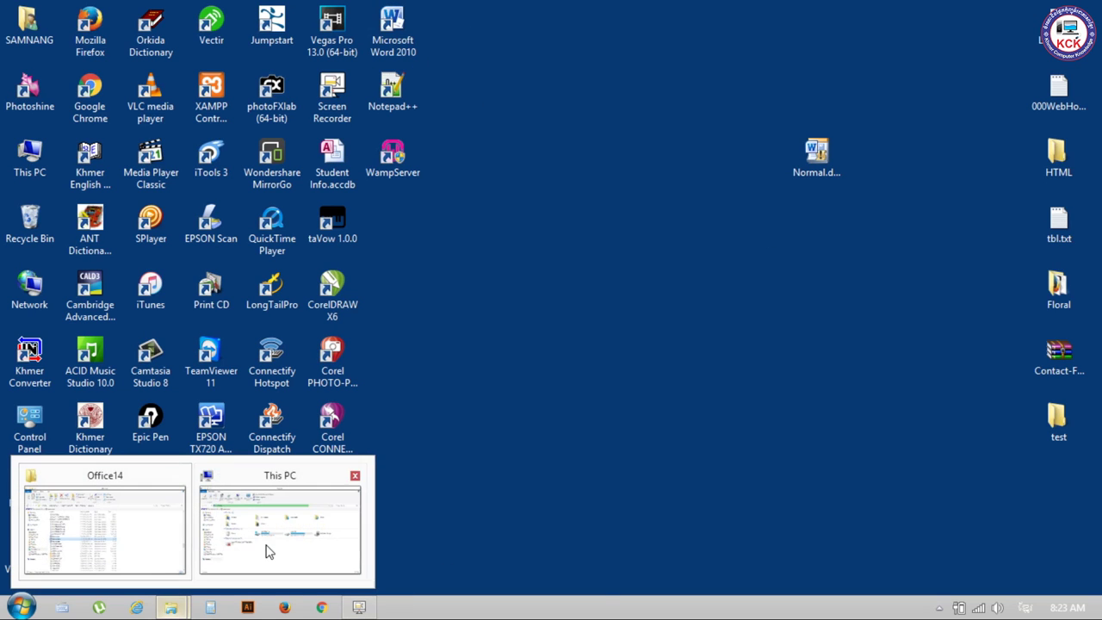
click(155, 540)
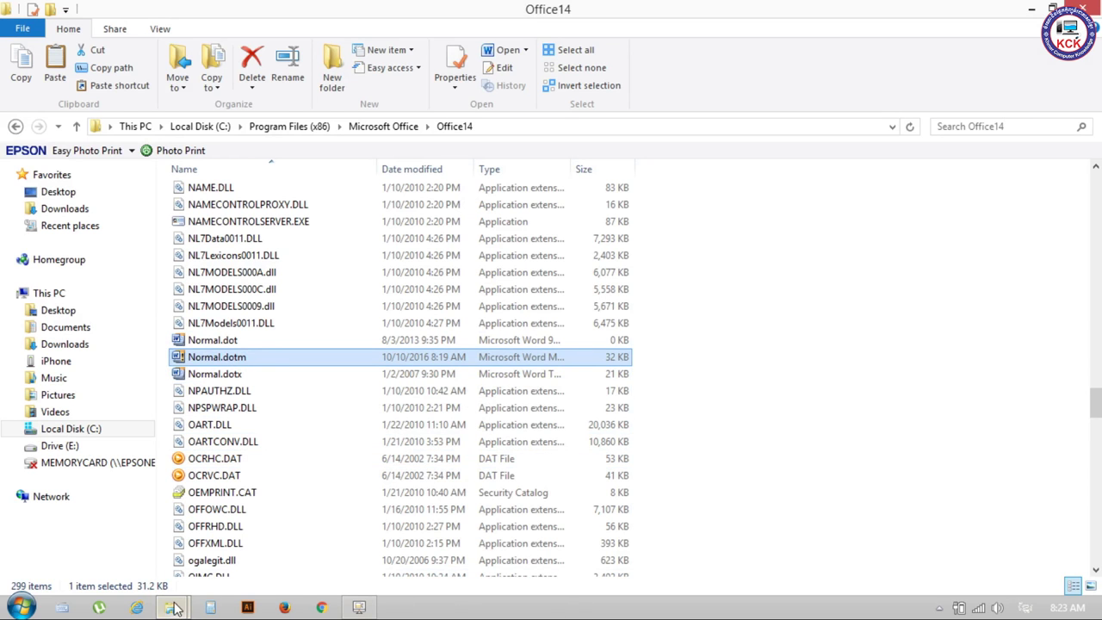
Step: Minimise the Office14 folder and launch Word 2010 from its desktop shortcut with a blank Document1
mouse_move(172, 607)
click(276, 564)
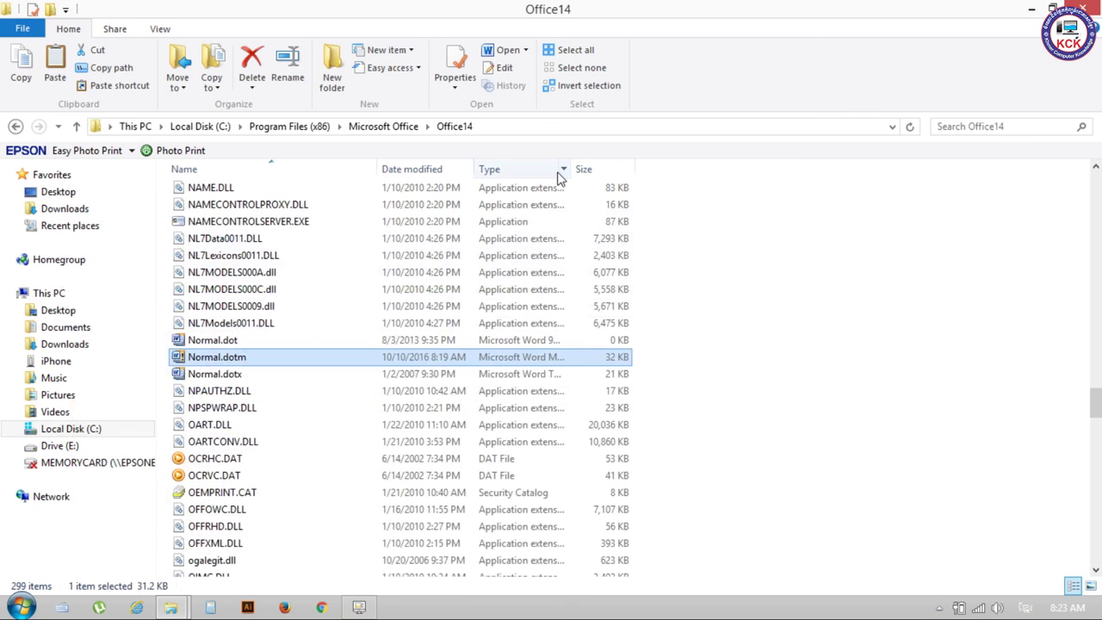
click(1031, 9)
double_click(419, 45)
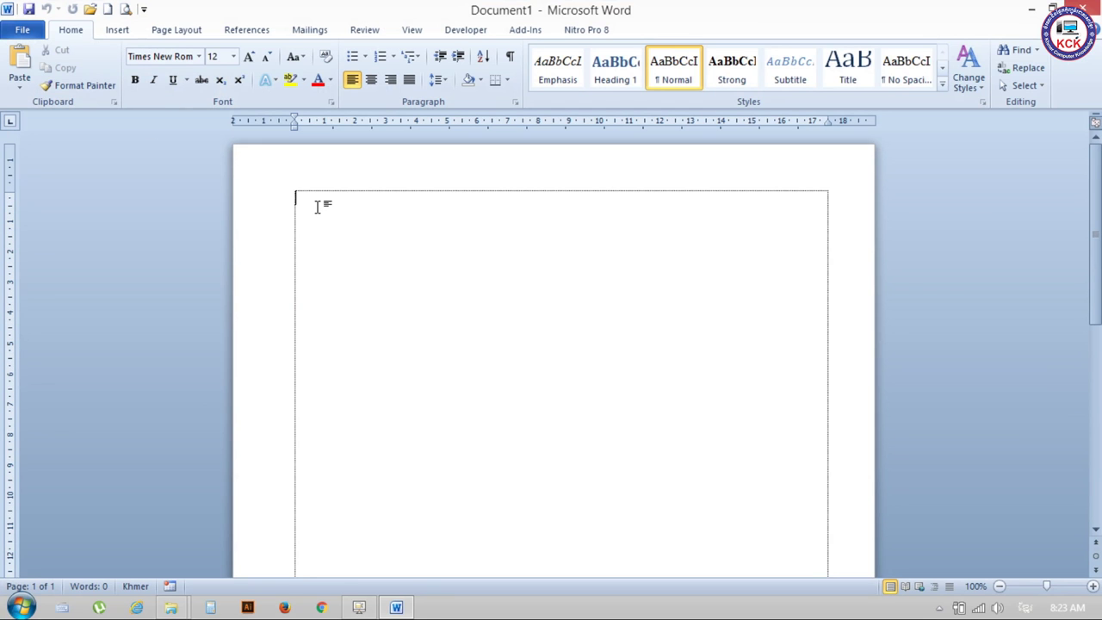
Step: On Page Layout, review the Margins presets and the Orientation choices, then close them
click(157, 33)
click(125, 86)
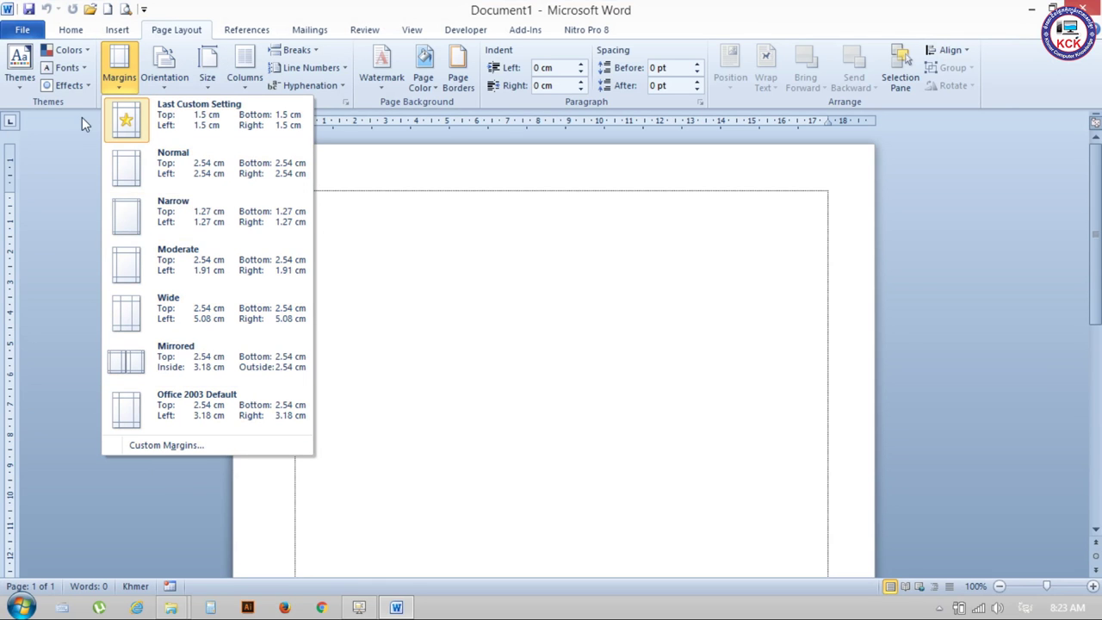
click(178, 88)
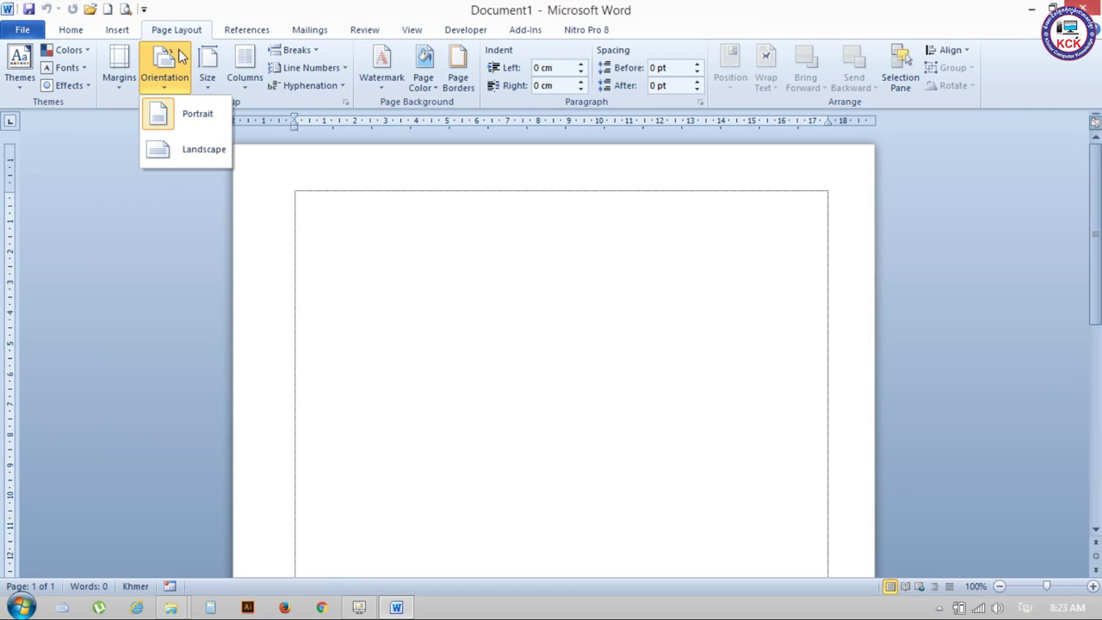
click(274, 146)
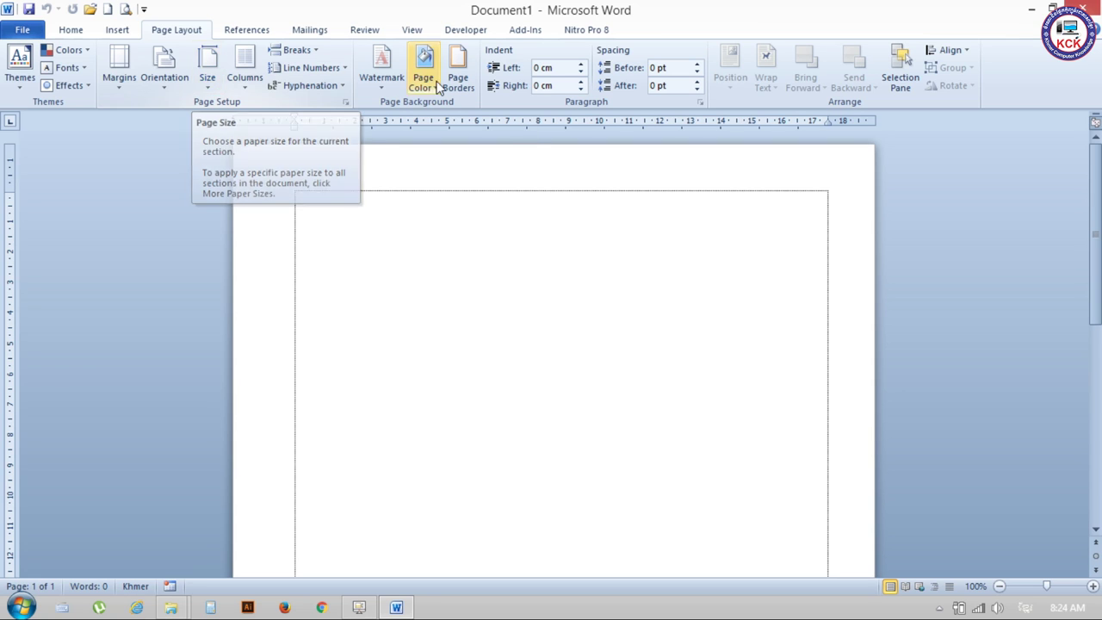
Step: Open the Size list and scroll through the paper sizes, with A4 210 x 297 mm current
click(212, 84)
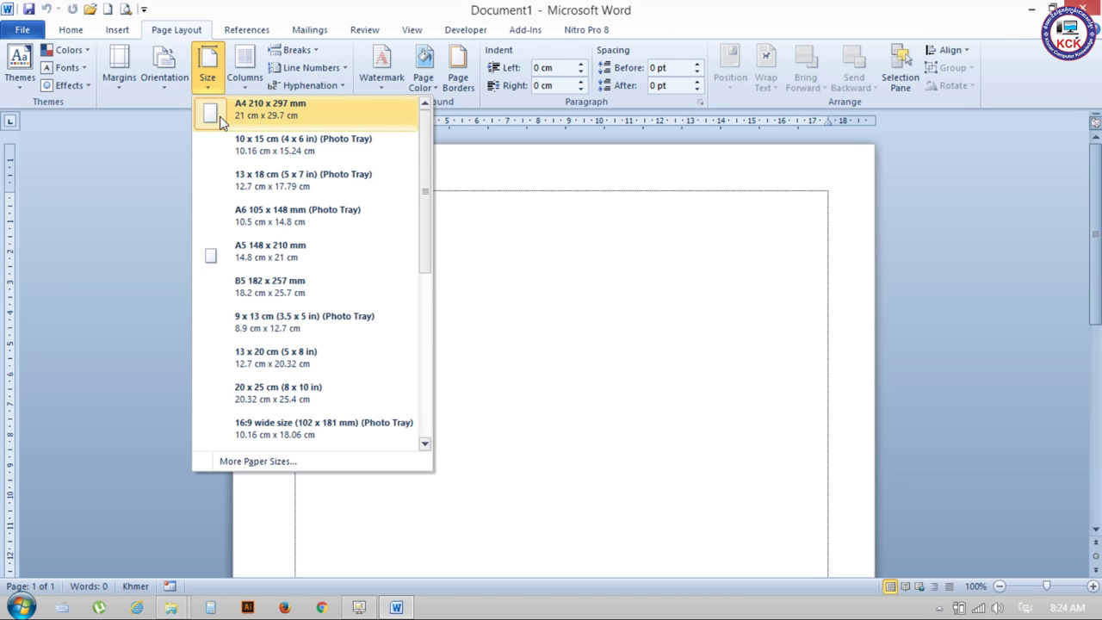
drag(427, 152, 427, 321)
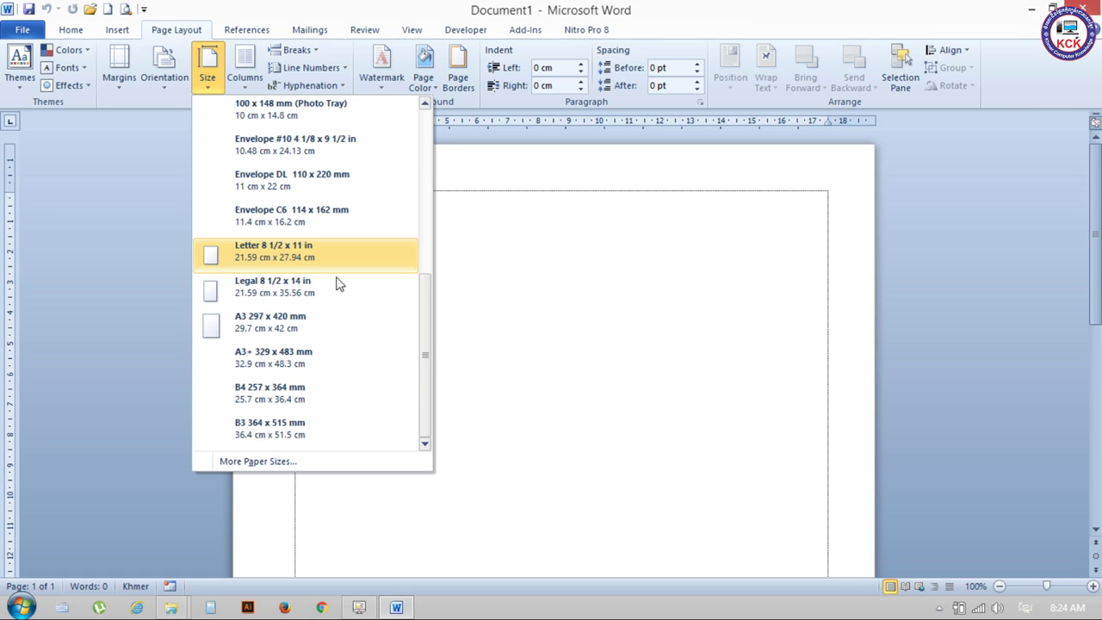
drag(426, 339, 431, 165)
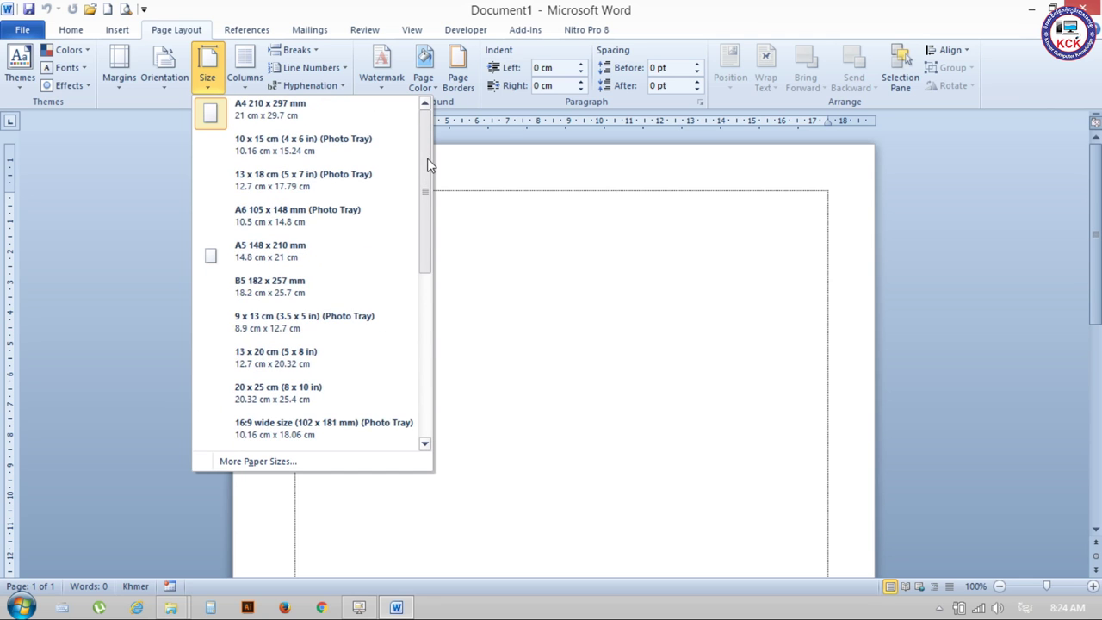
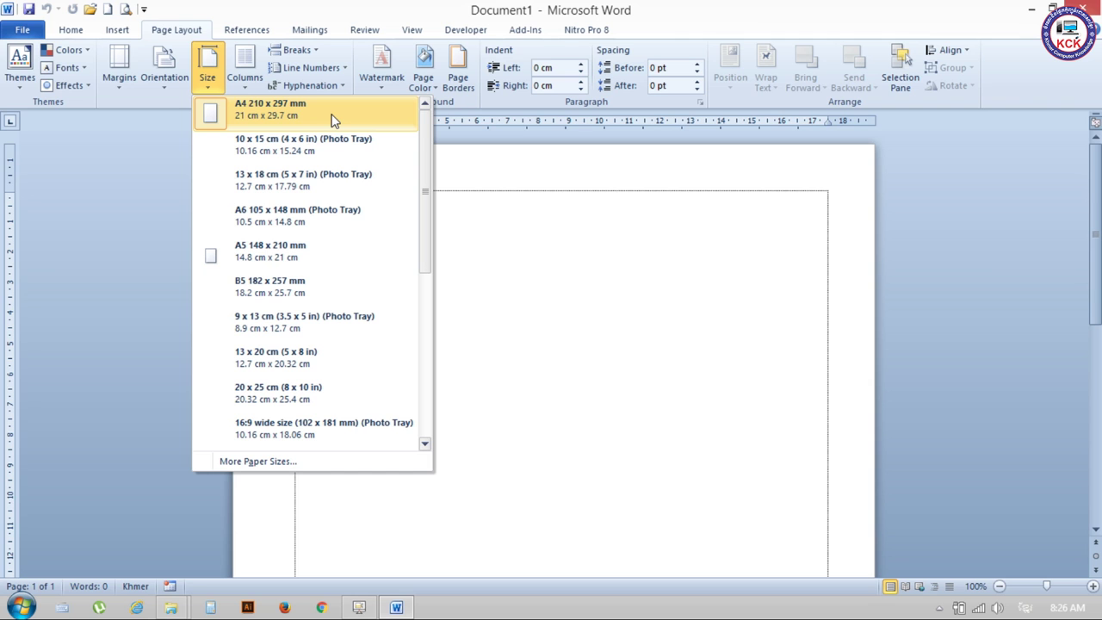
Step: Dismiss Word's paper size list and bring the This PC window forward
click(171, 607)
click(308, 535)
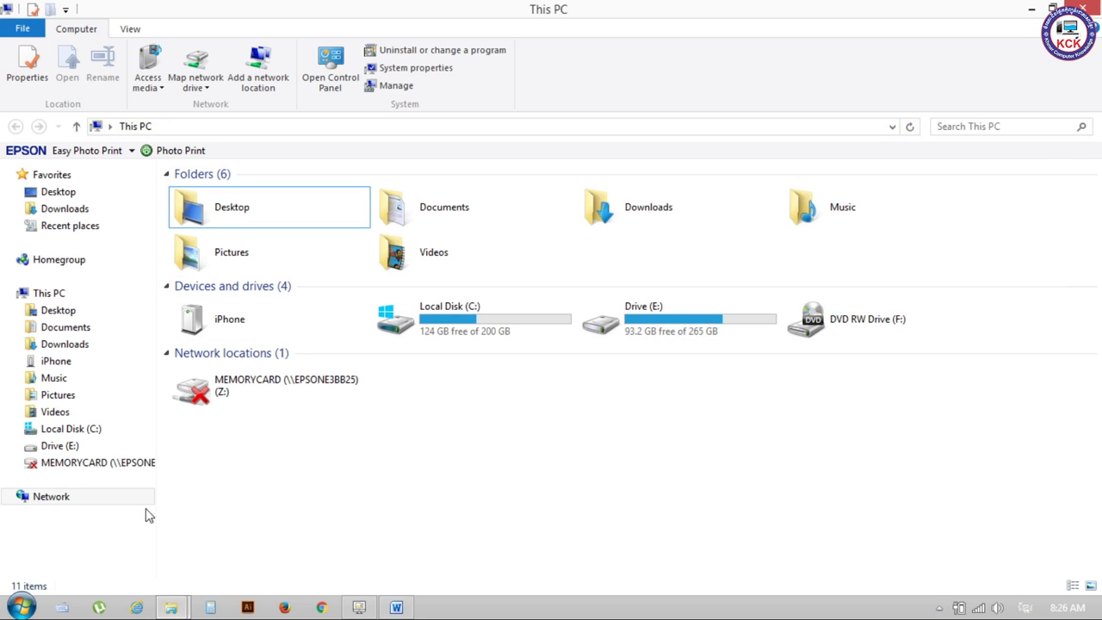
Step: Close This PC, minimize Word and refresh the desktop twice
click(64, 498)
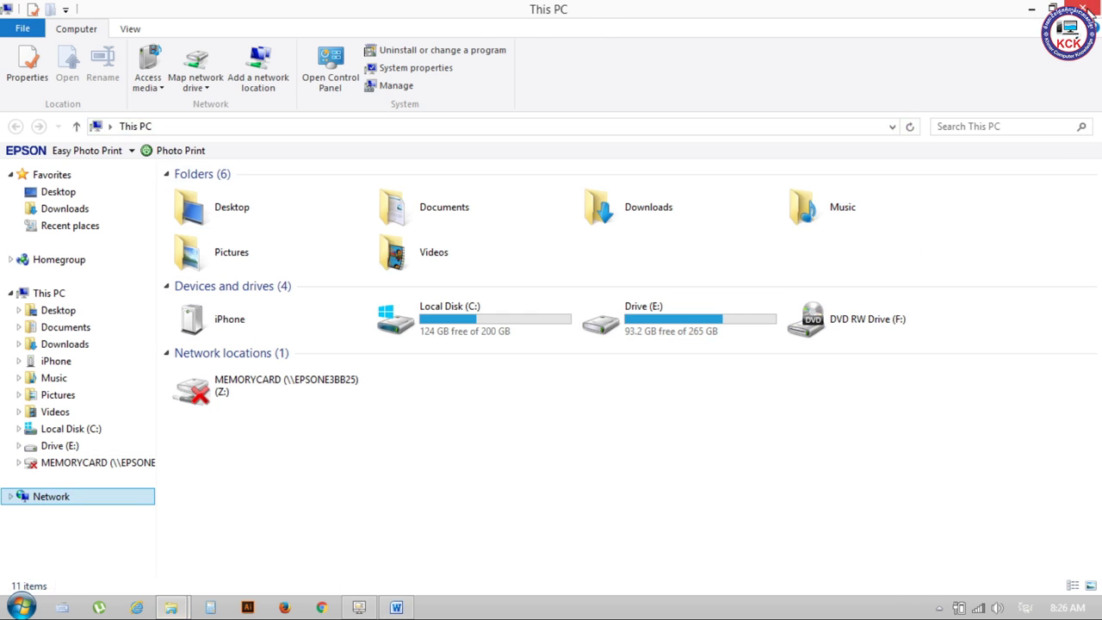
click(1086, 8)
click(1030, 9)
right_click(517, 129)
click(556, 172)
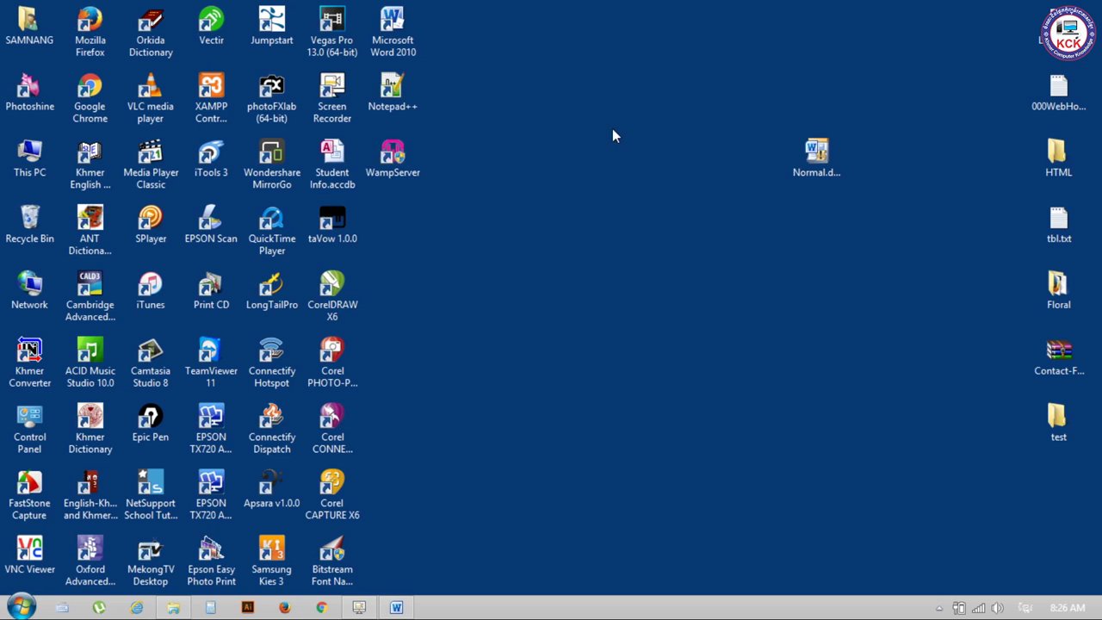
right_click(613, 135)
click(647, 169)
Step: Empty the Recycle Bin, confirming permanent deletion of its items
right_click(53, 208)
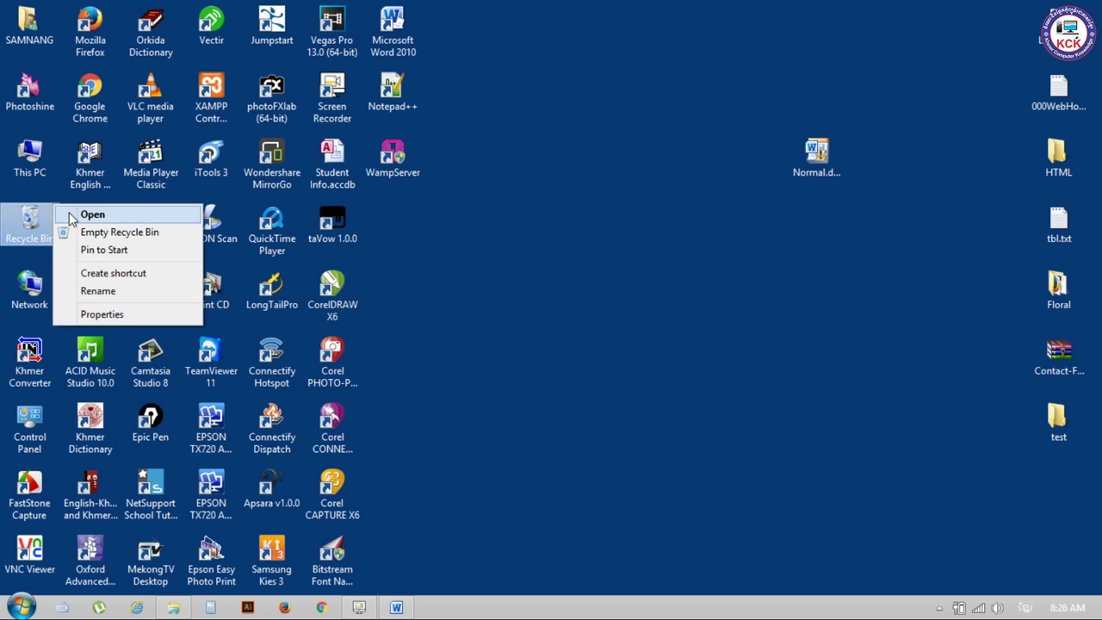
click(116, 232)
click(606, 370)
Step: Look through the Network location and Local Disk (C:), then return to the desktop
double_click(30, 287)
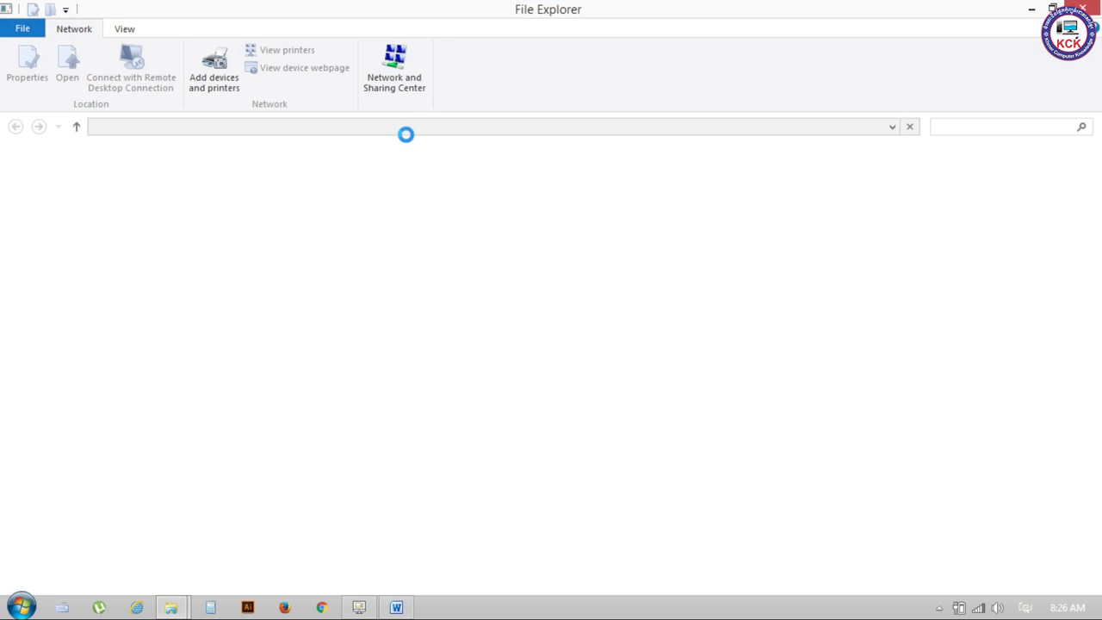
click(1076, 7)
right_click(784, 80)
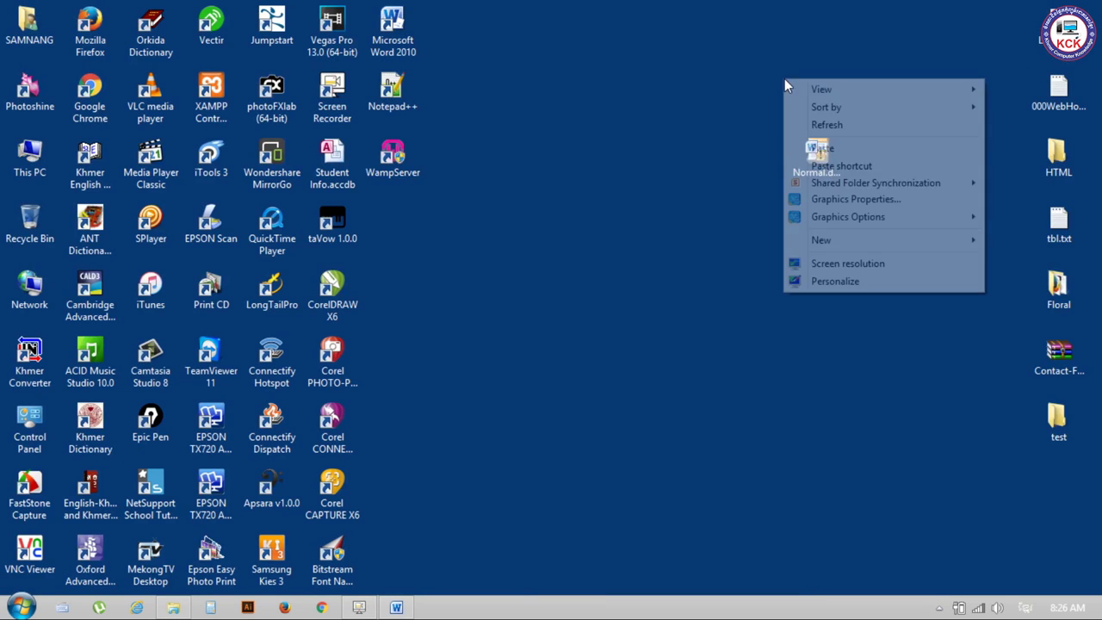
click(873, 128)
double_click(37, 171)
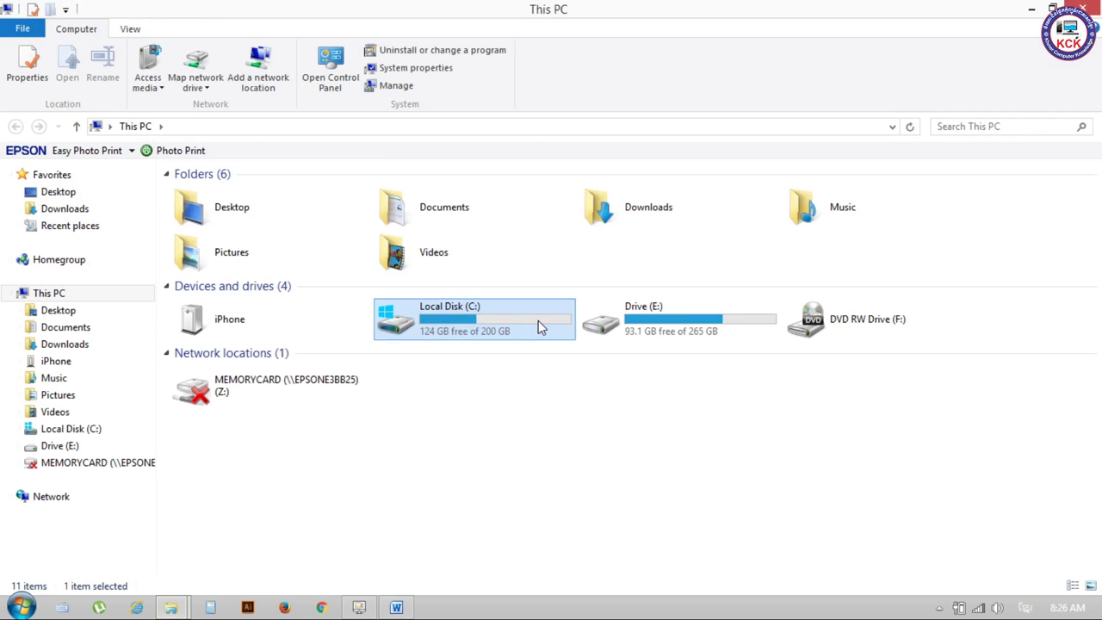
double_click(542, 322)
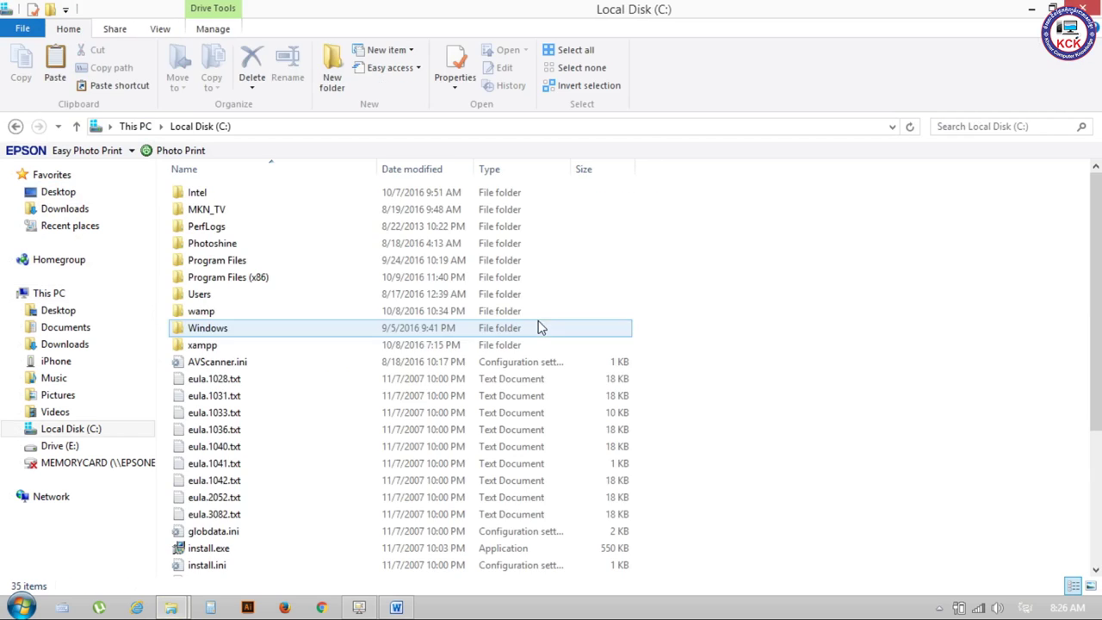
key(super+d)
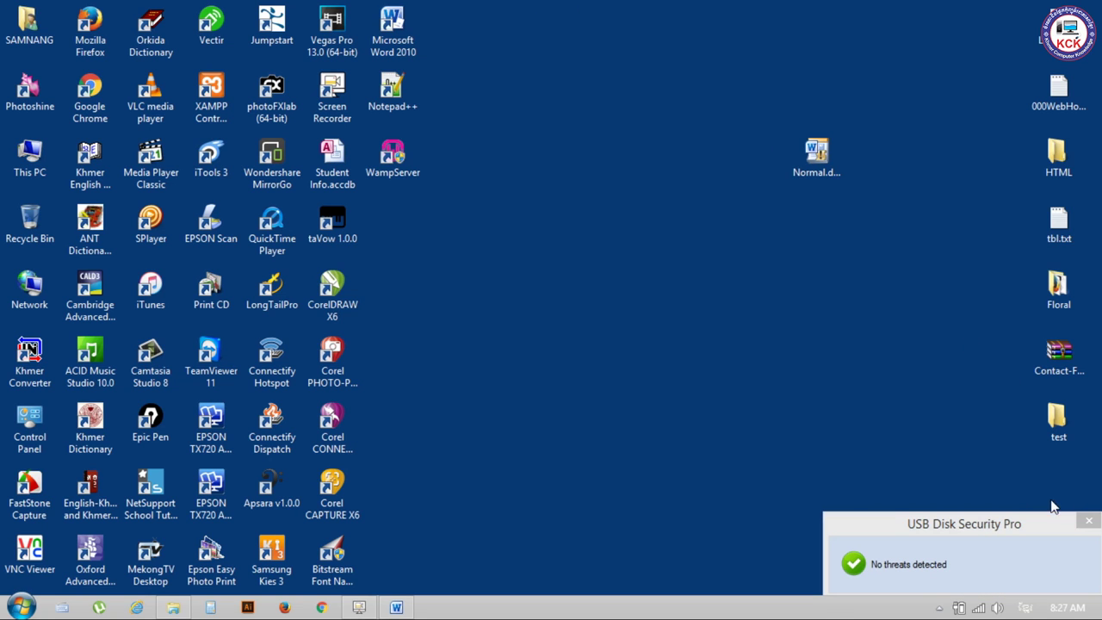
Step: Navigate to This PC > Transcend (D:) > Drive D > soft ware > No Delete
click(1088, 521)
right_click(676, 267)
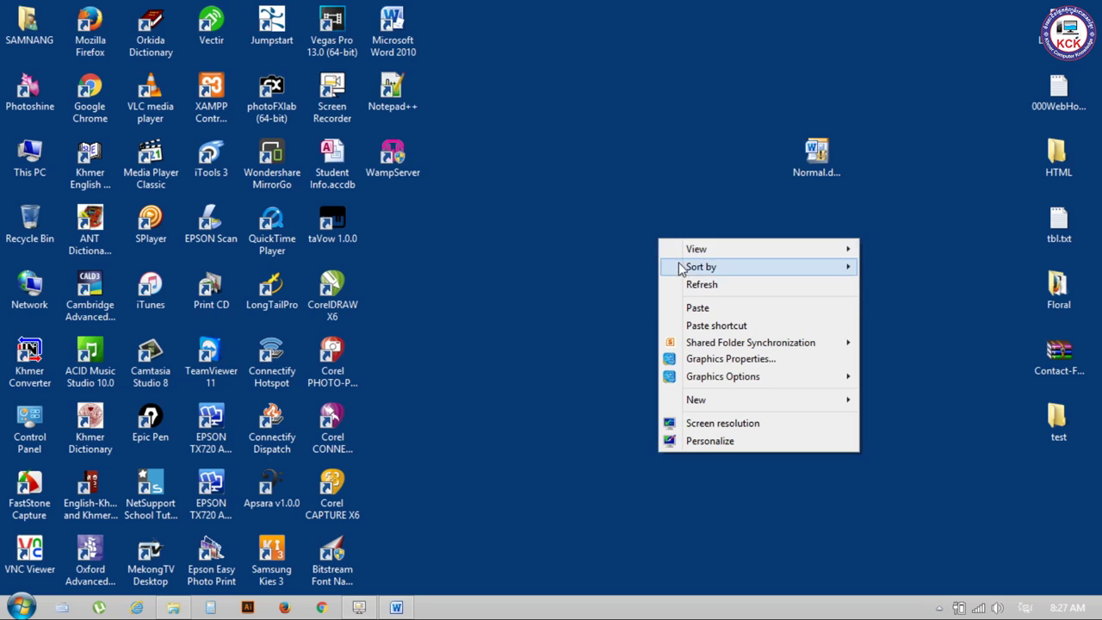
click(699, 284)
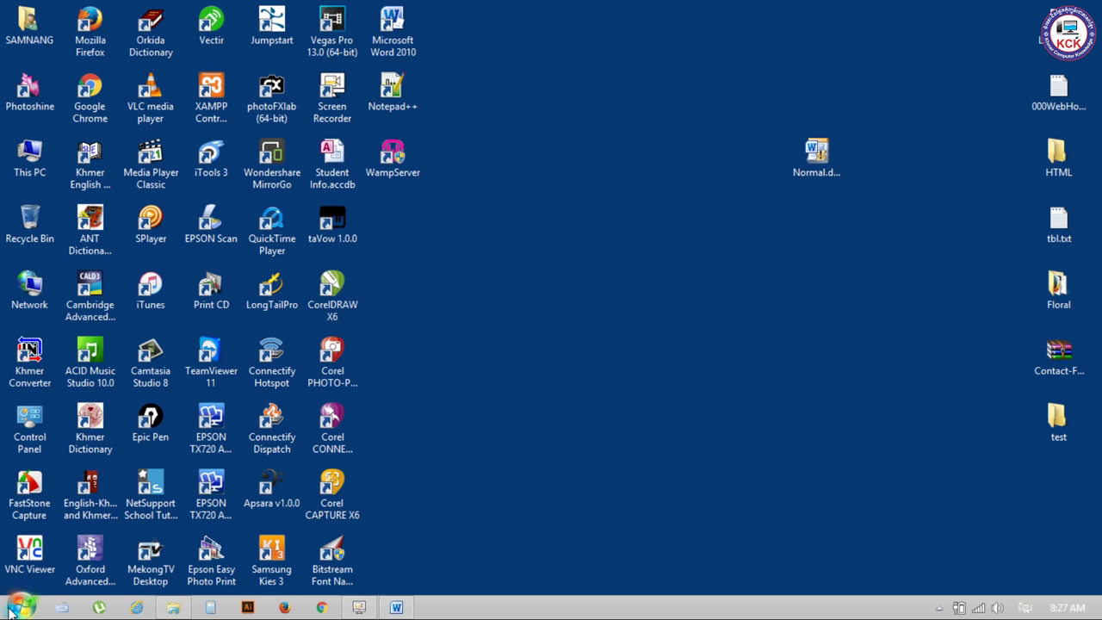
click(12, 610)
click(286, 362)
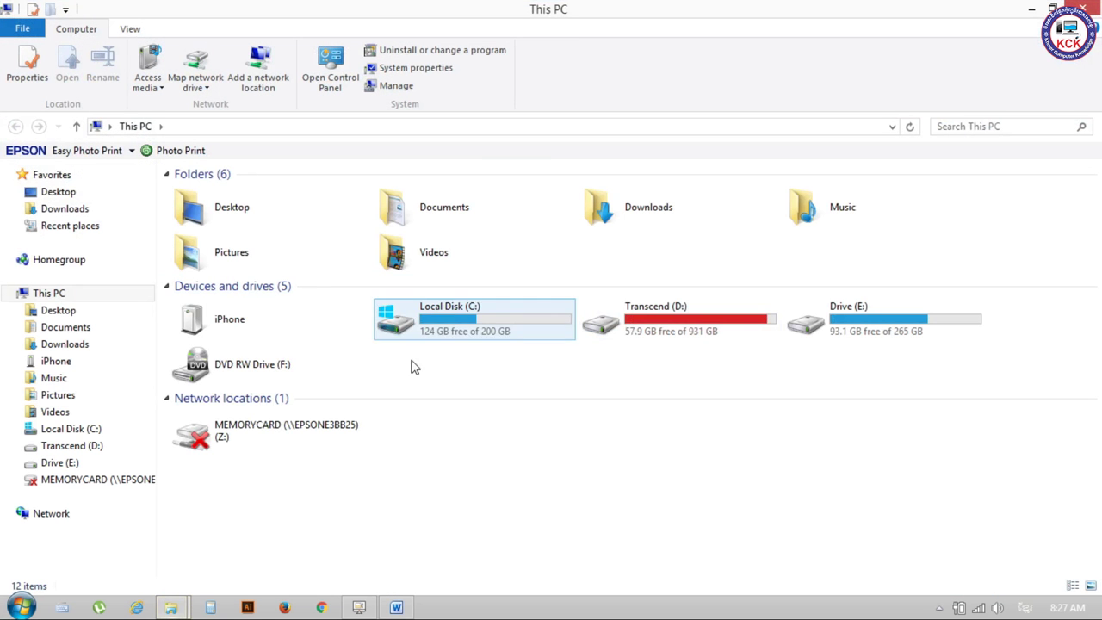
double_click(659, 320)
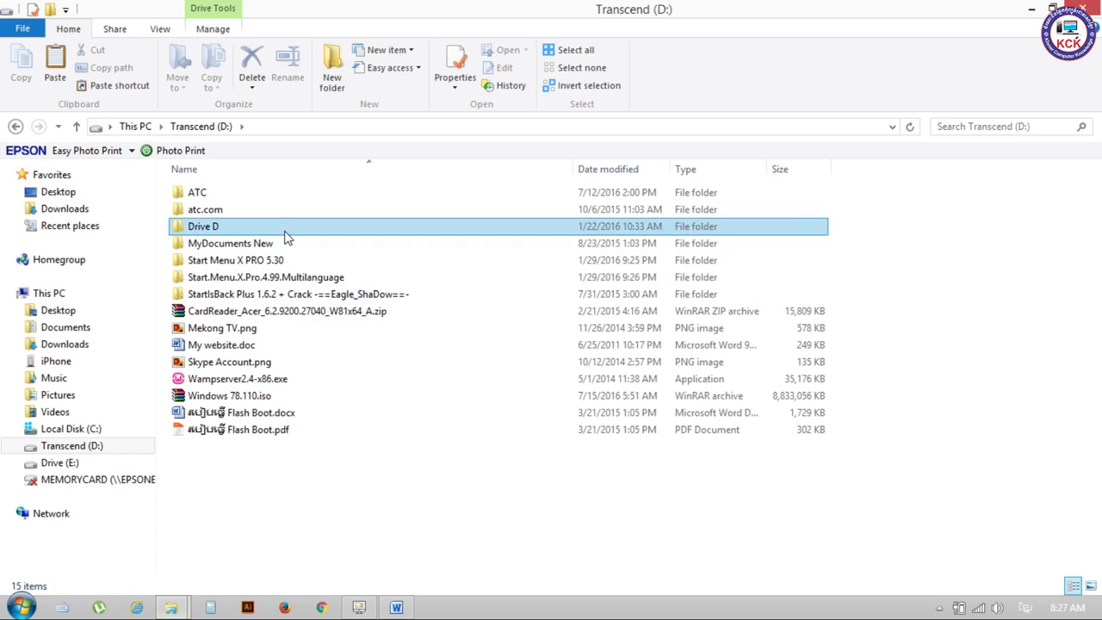
double_click(285, 229)
scroll(241, 383, down, 5)
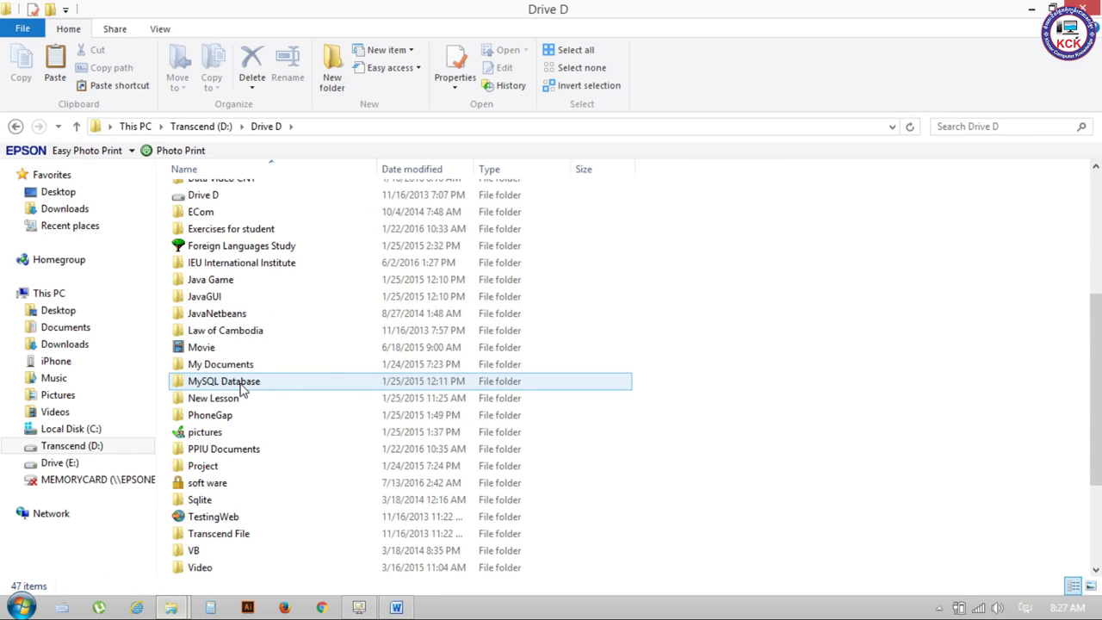
scroll(242, 390, down, 2)
double_click(210, 383)
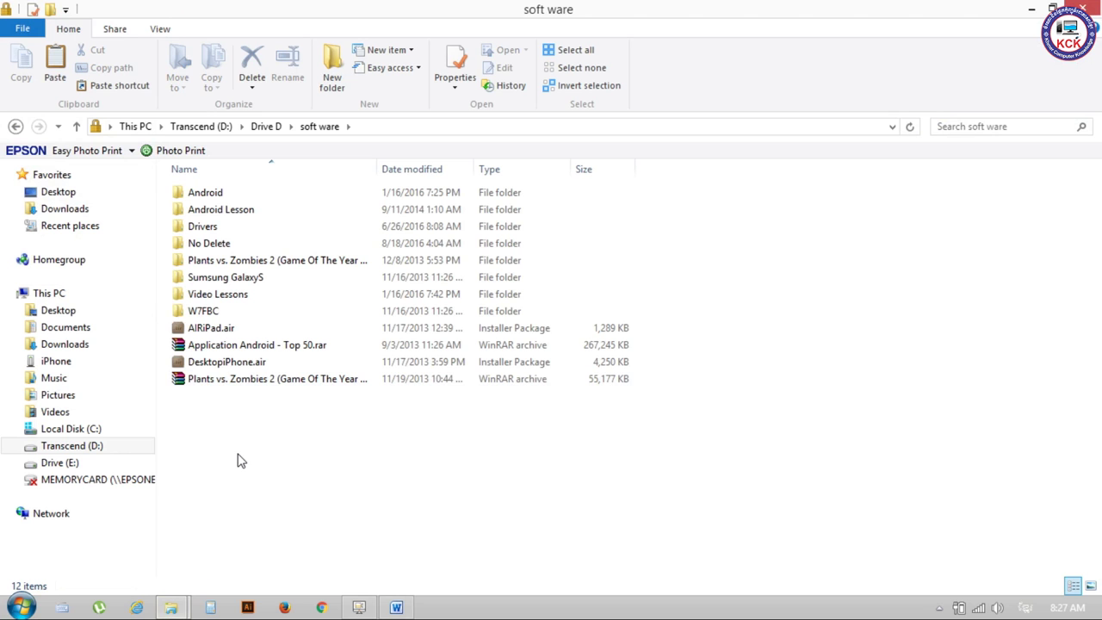
click(241, 245)
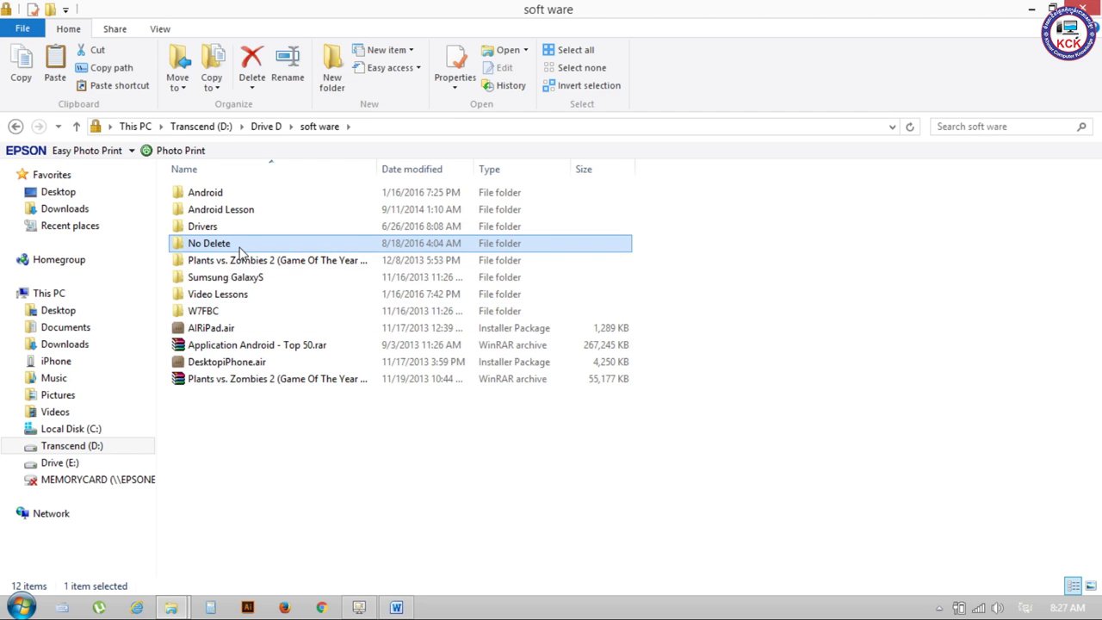
double_click(241, 249)
Step: Find the Normal2007 folder, check it holds Normal.dotm, and return to No Delete
scroll(446, 395, down, 10)
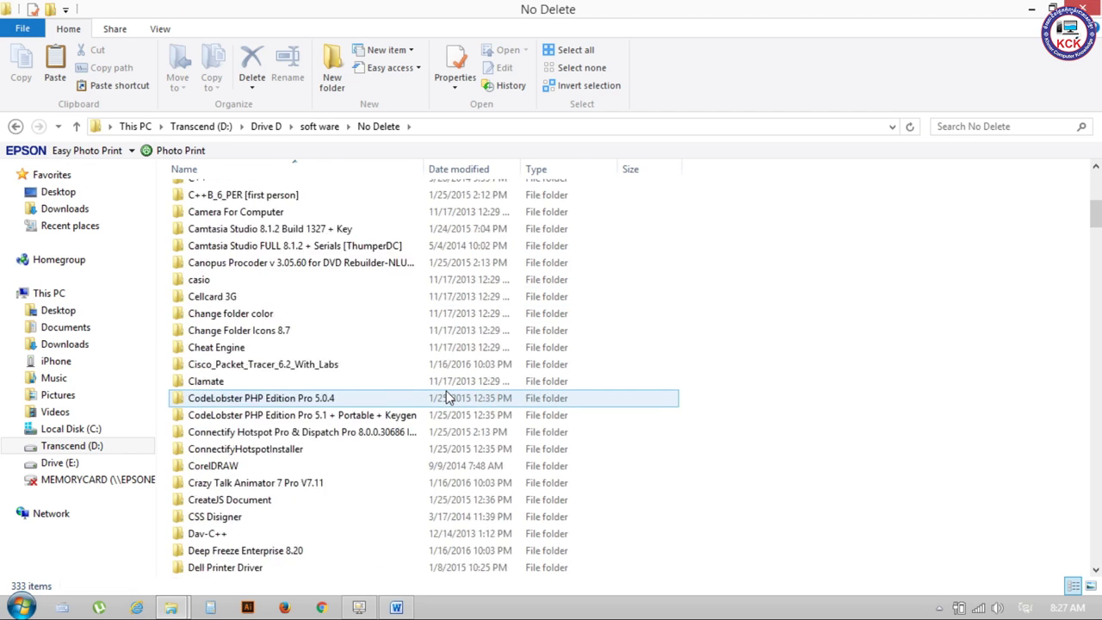
scroll(446, 395, down, 6)
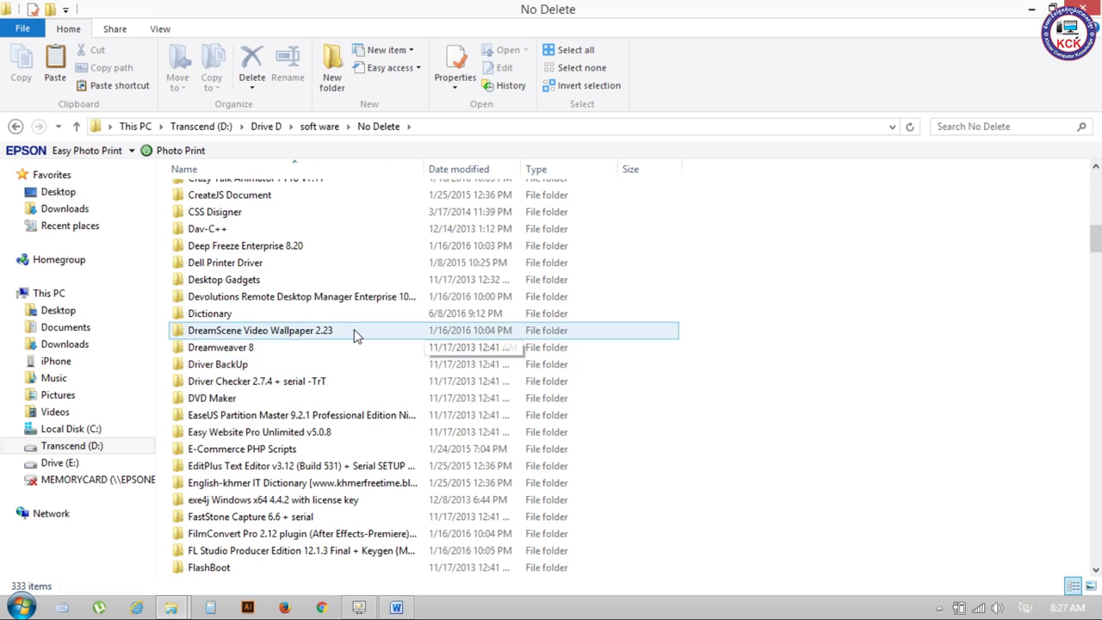
scroll(354, 335, down, 7)
scroll(354, 335, down, 4)
scroll(353, 335, down, 2)
scroll(354, 334, down, 3)
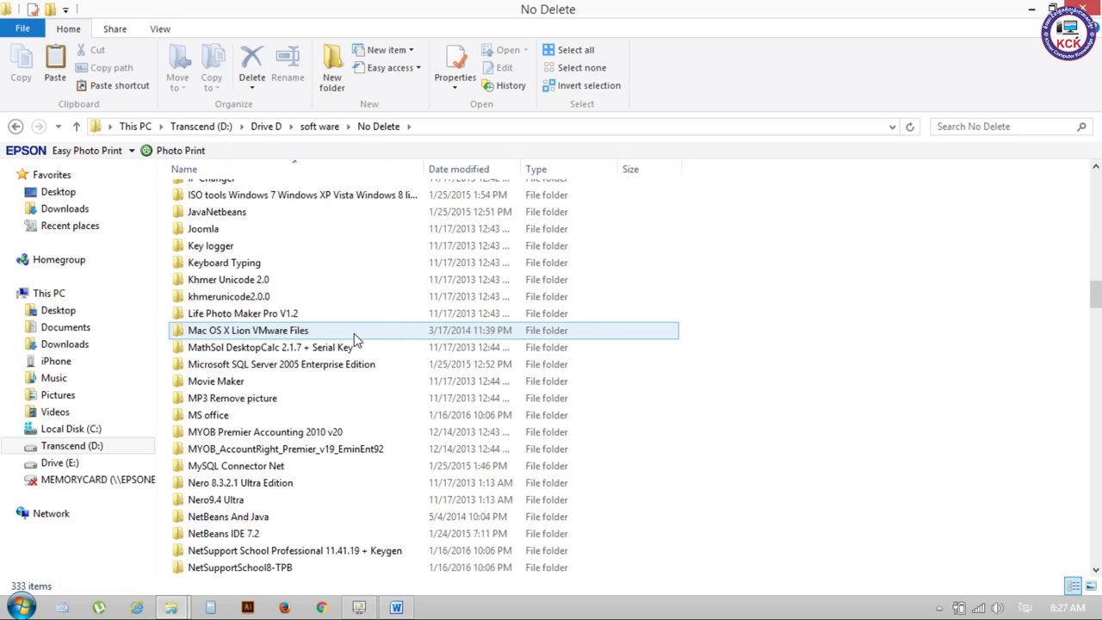
scroll(354, 340, down, 1)
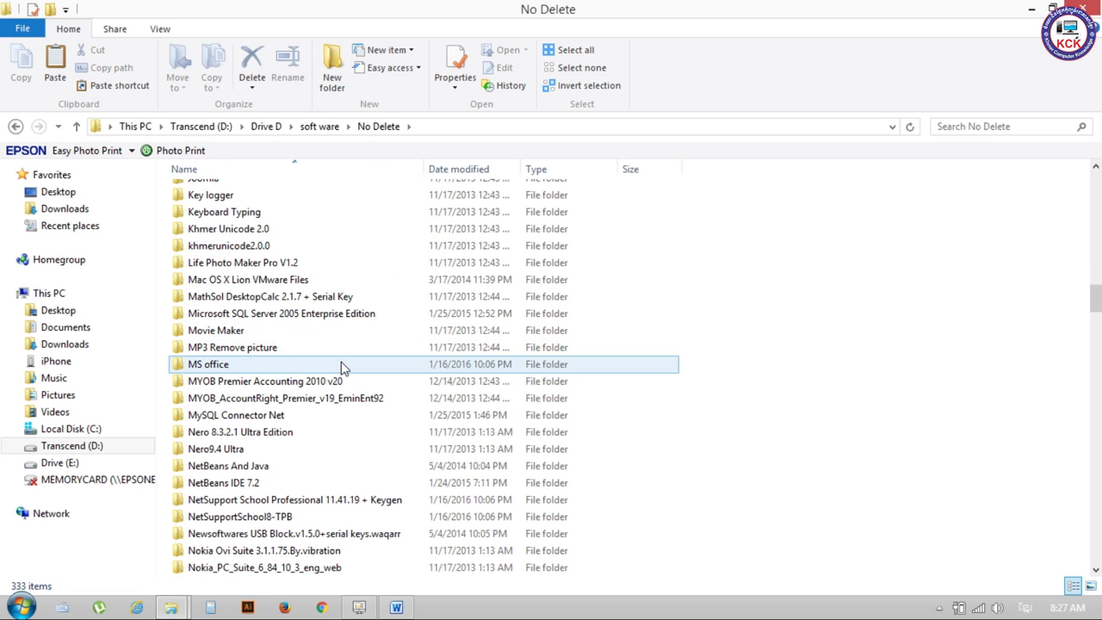
scroll(340, 367, up, 1)
click(292, 274)
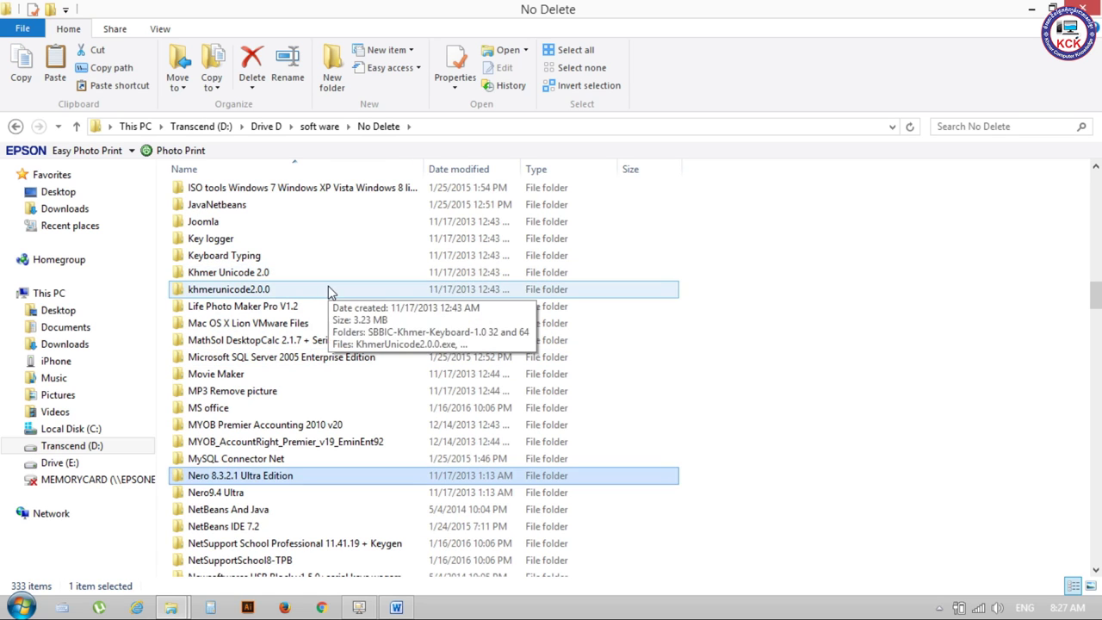
key(Down)
key(Down)
key(Down)
key(Down)
key(Down)
key(Down)
scroll(336, 330, down, 7)
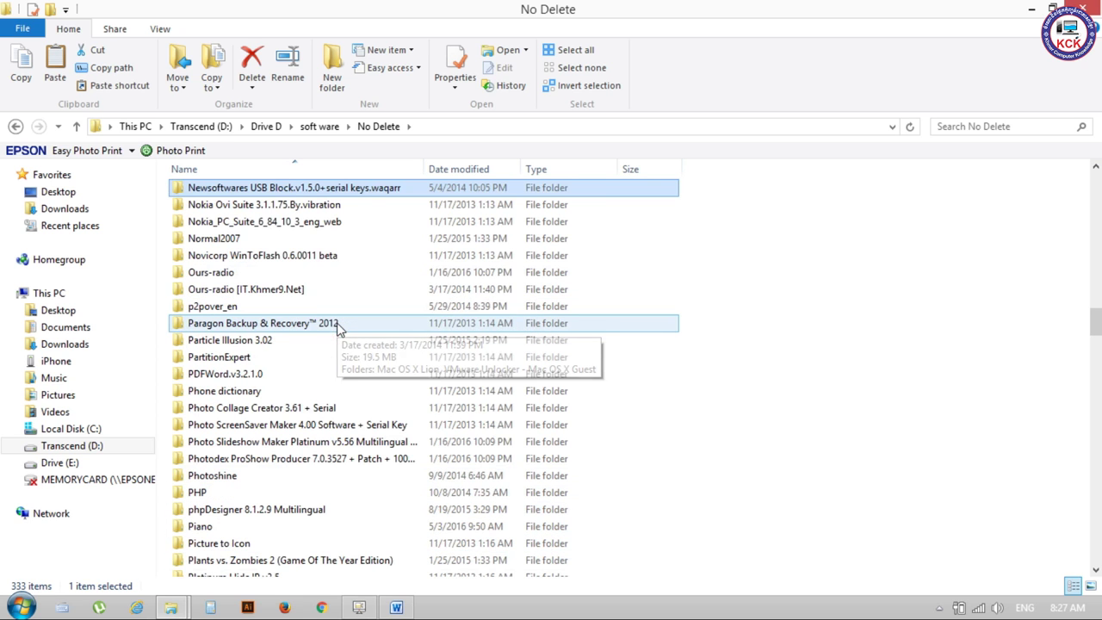
click(267, 241)
double_click(267, 242)
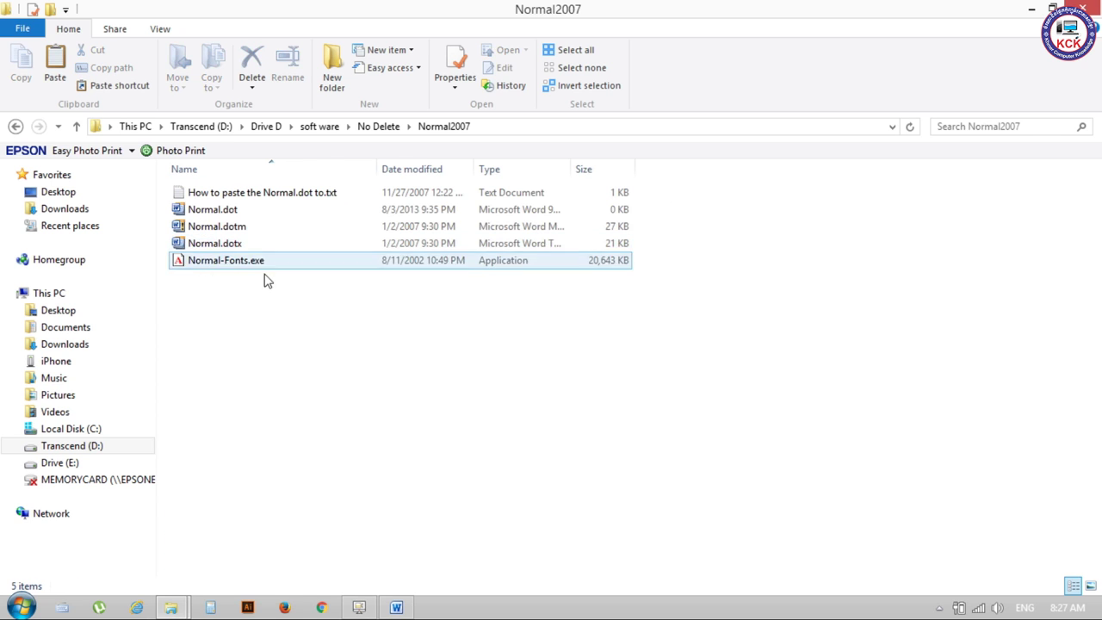
click(220, 226)
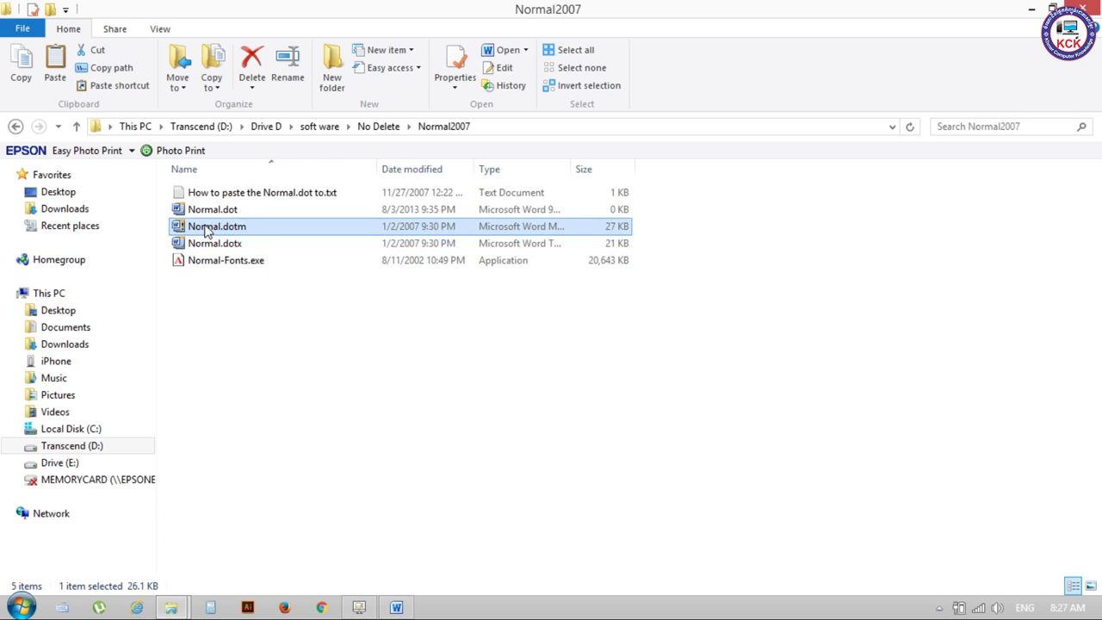
click(15, 126)
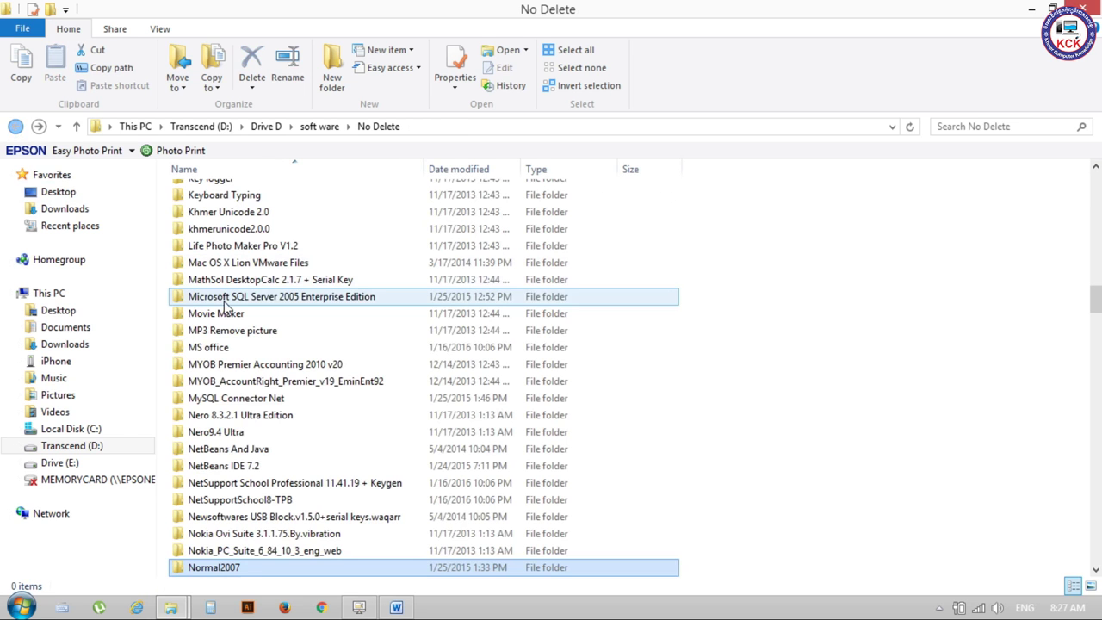
Step: Copy the Normal2007 folder and go to Drive (E:)
right_click(246, 575)
click(293, 458)
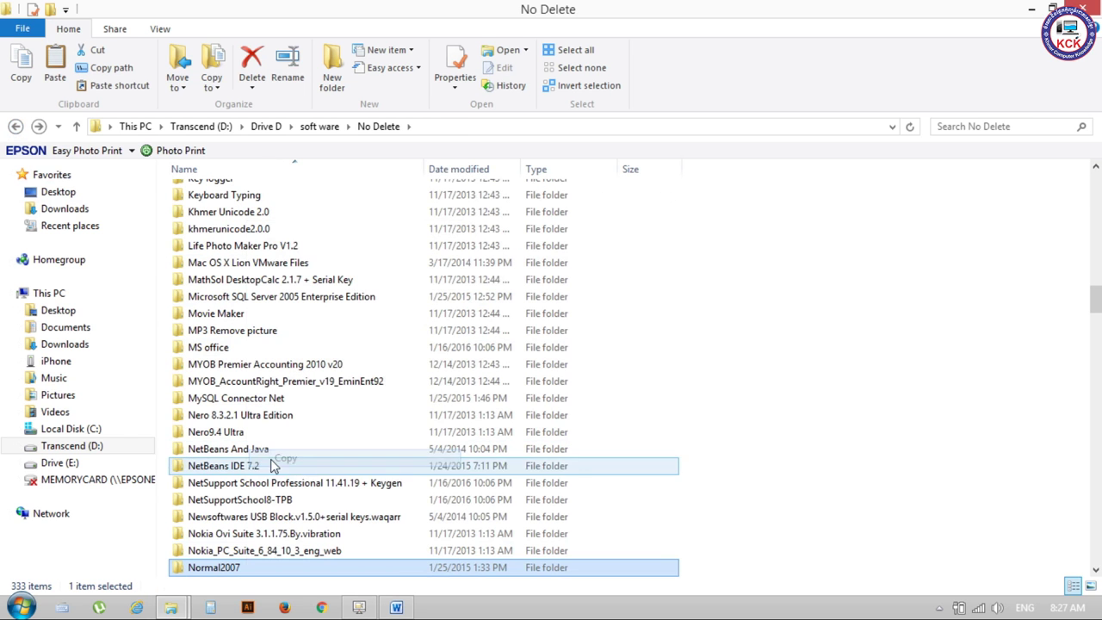
click(60, 462)
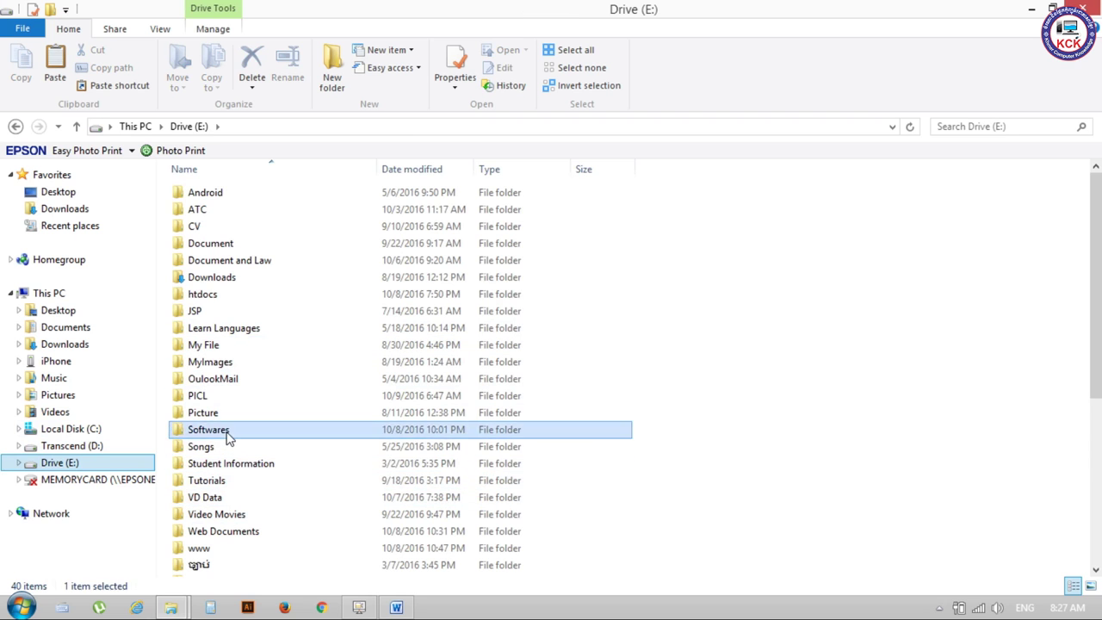
Step: Paste the Normal2007 folder into the Softwares folder on Drive (E:)
double_click(295, 430)
right_click(253, 490)
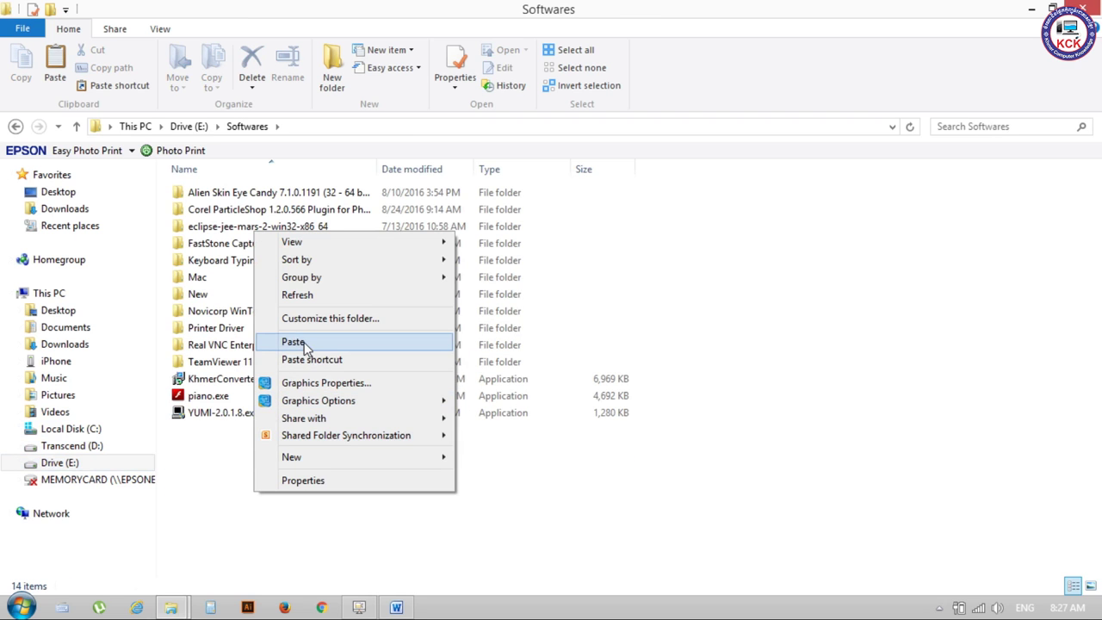
click(303, 344)
Step: Safely eject the Transcend USB drive
click(938, 608)
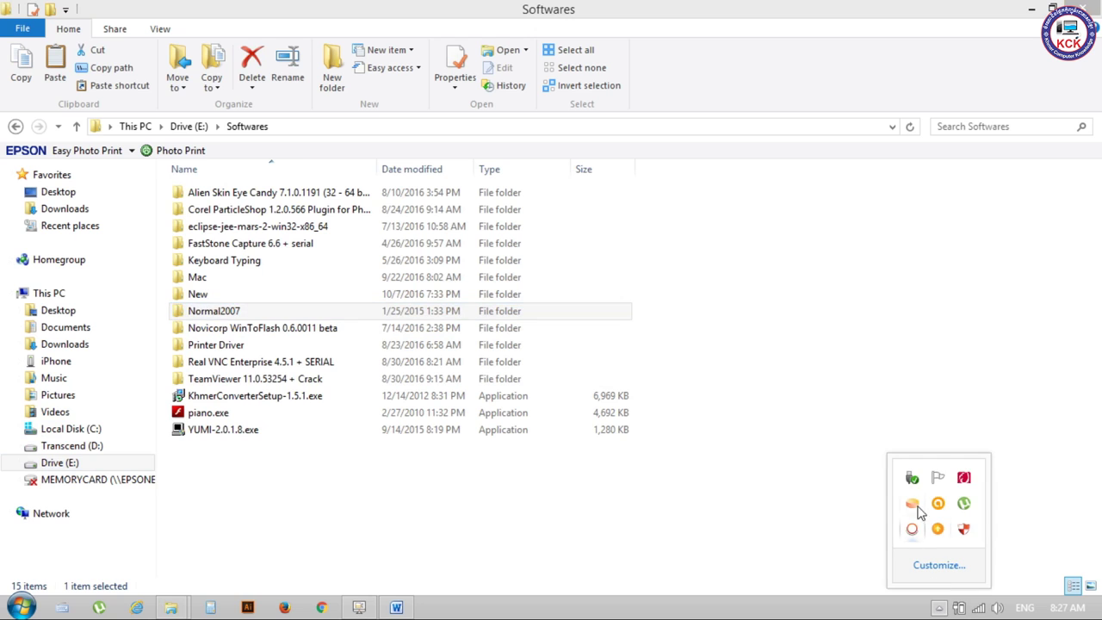
click(913, 476)
click(942, 519)
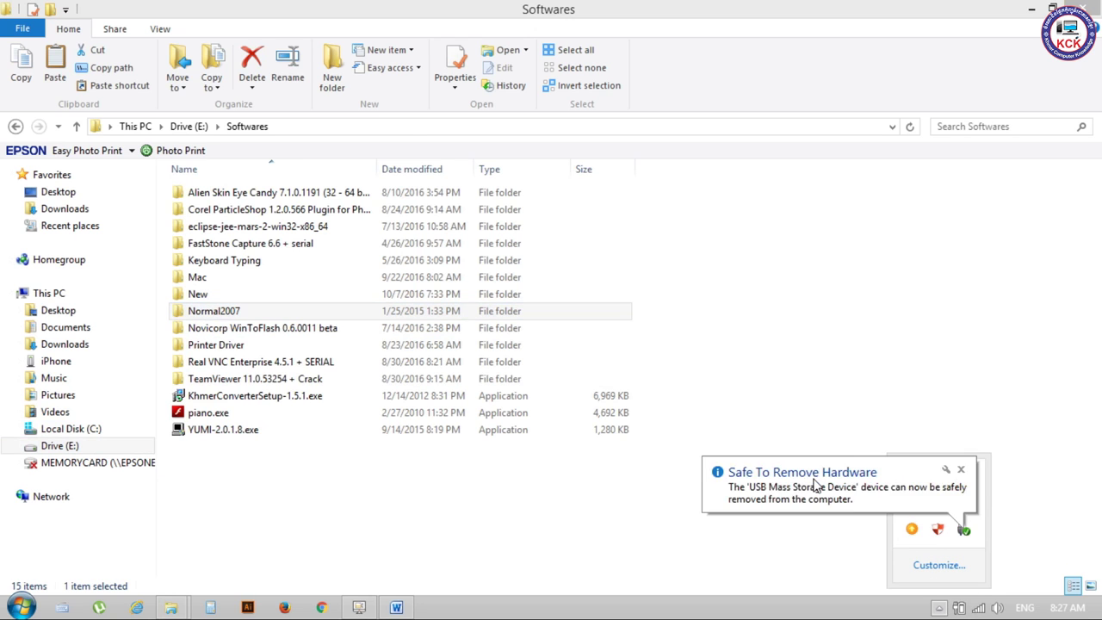
click(816, 485)
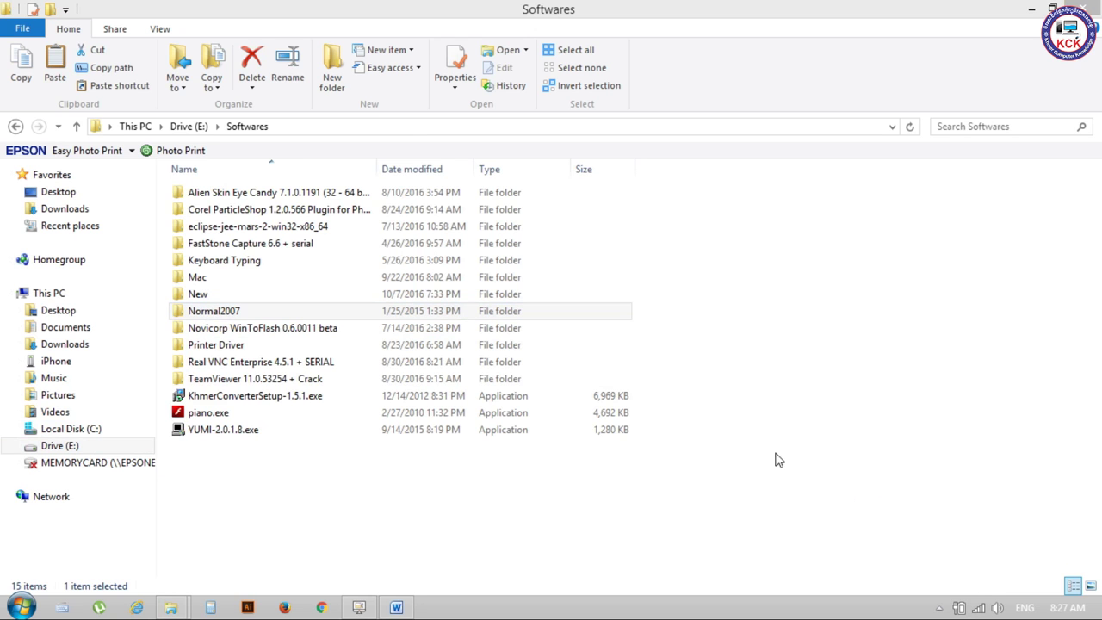
Step: Copy Normal.dotm from the Normal2007 folder and switch to the Office14 window
double_click(269, 313)
click(211, 229)
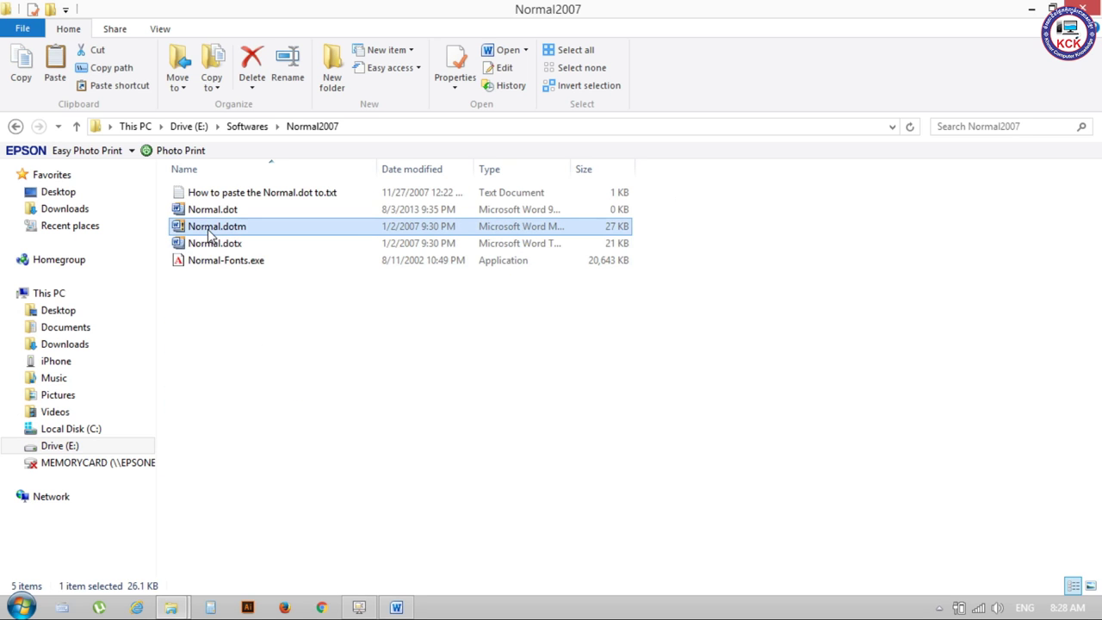
right_click(209, 231)
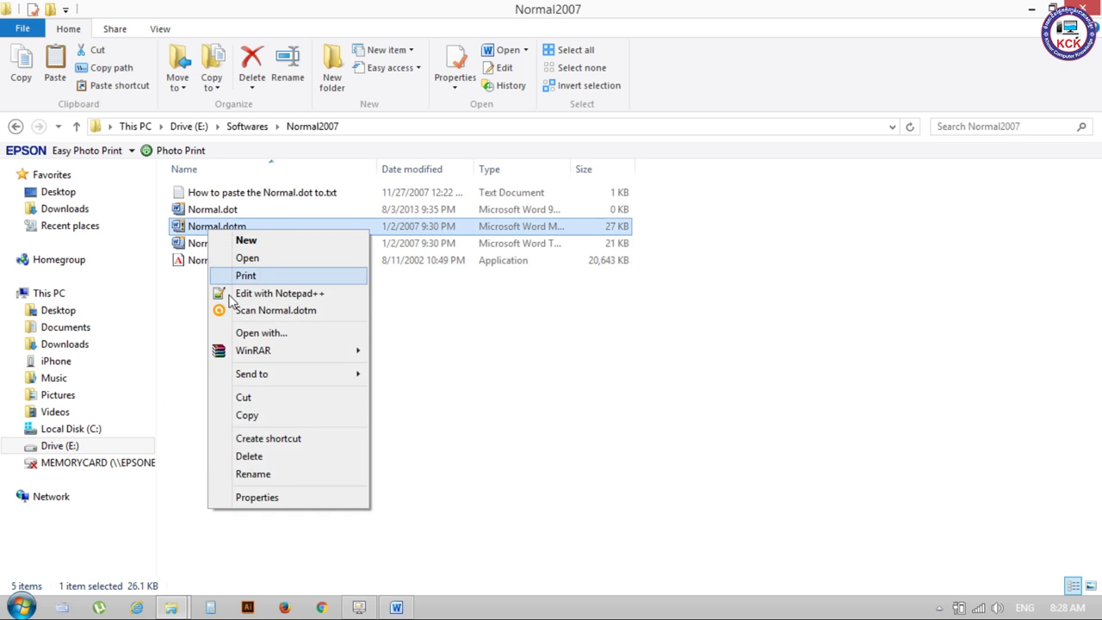
click(256, 415)
mouse_move(171, 607)
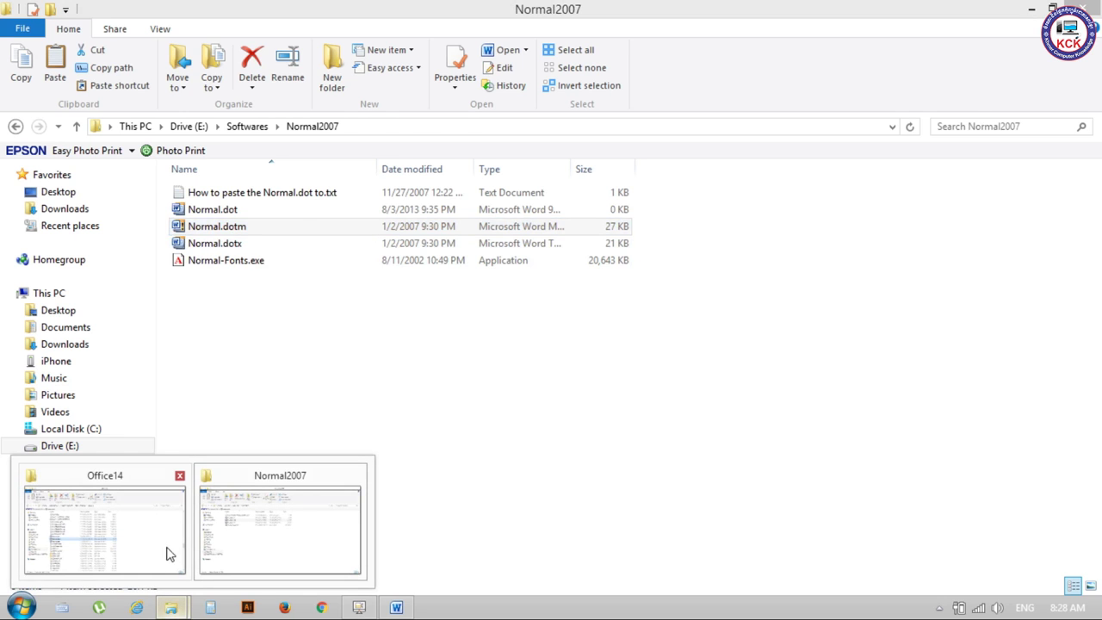
click(164, 542)
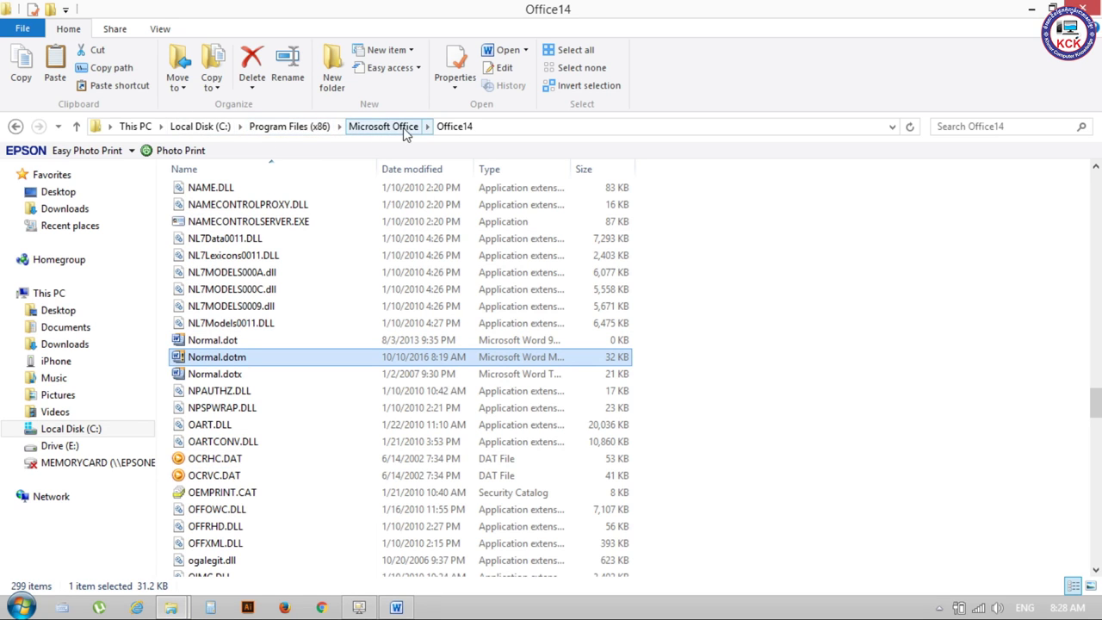
Step: Paste Normal.dotm into Office14, replacing the existing file after closing Word and retrying
right_click(797, 230)
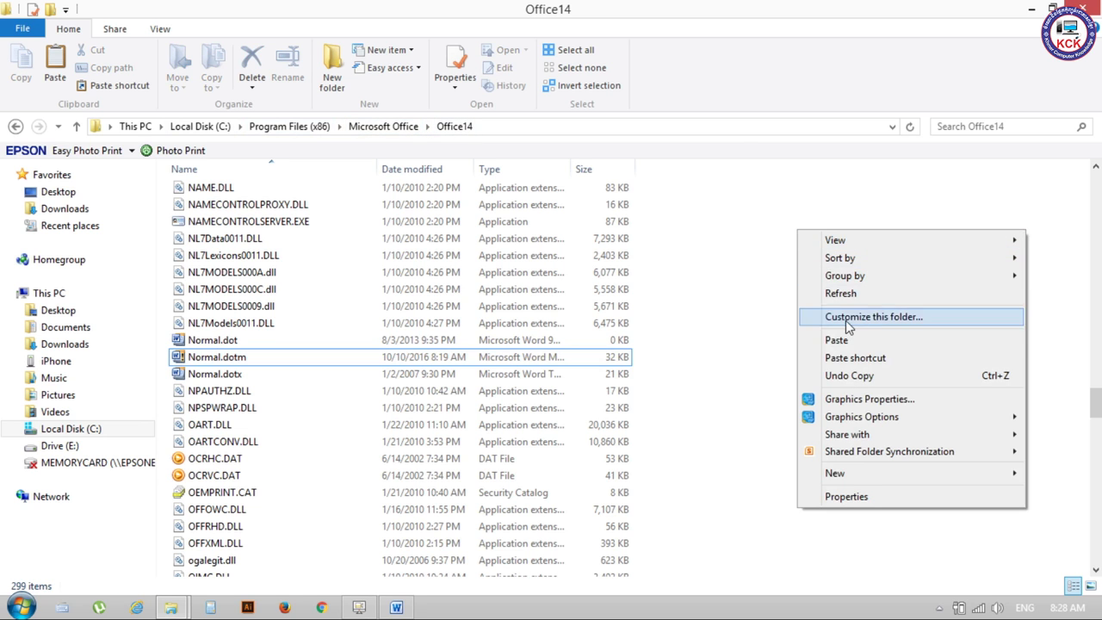
click(849, 341)
click(532, 187)
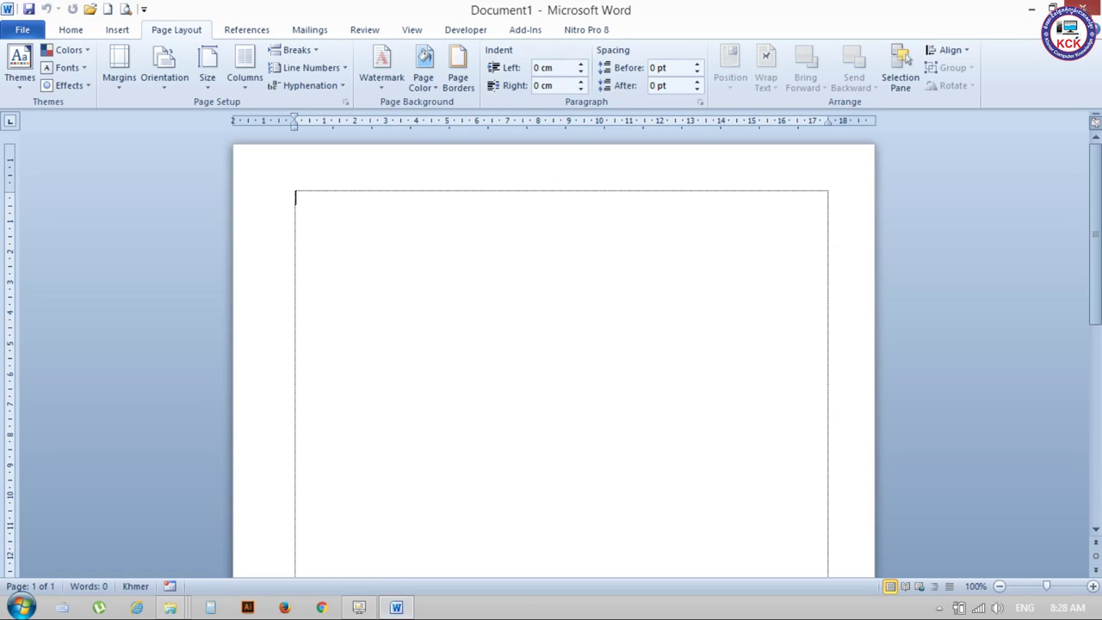
click(1086, 8)
click(590, 234)
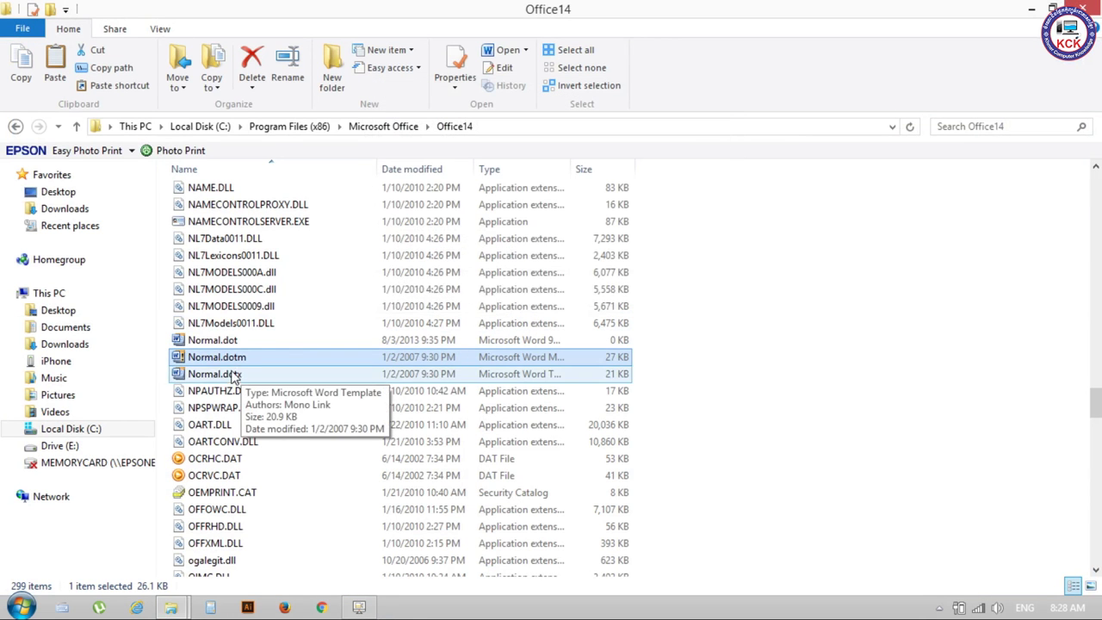
Step: Close the Office14 and Normal2007 Explorer windows
click(901, 233)
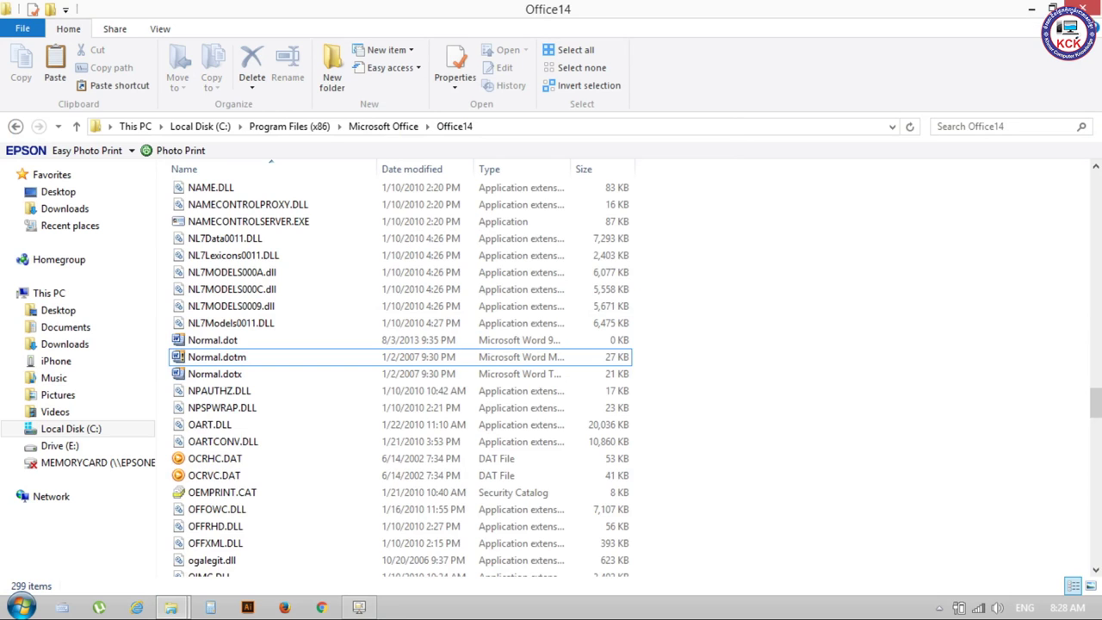
click(1085, 9)
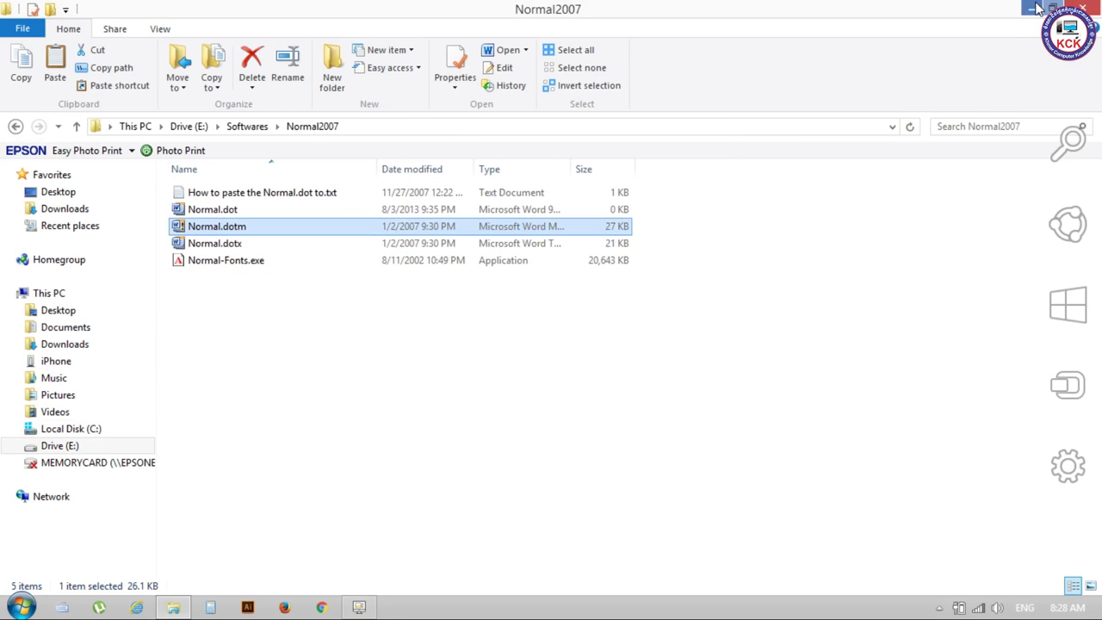
click(1069, 5)
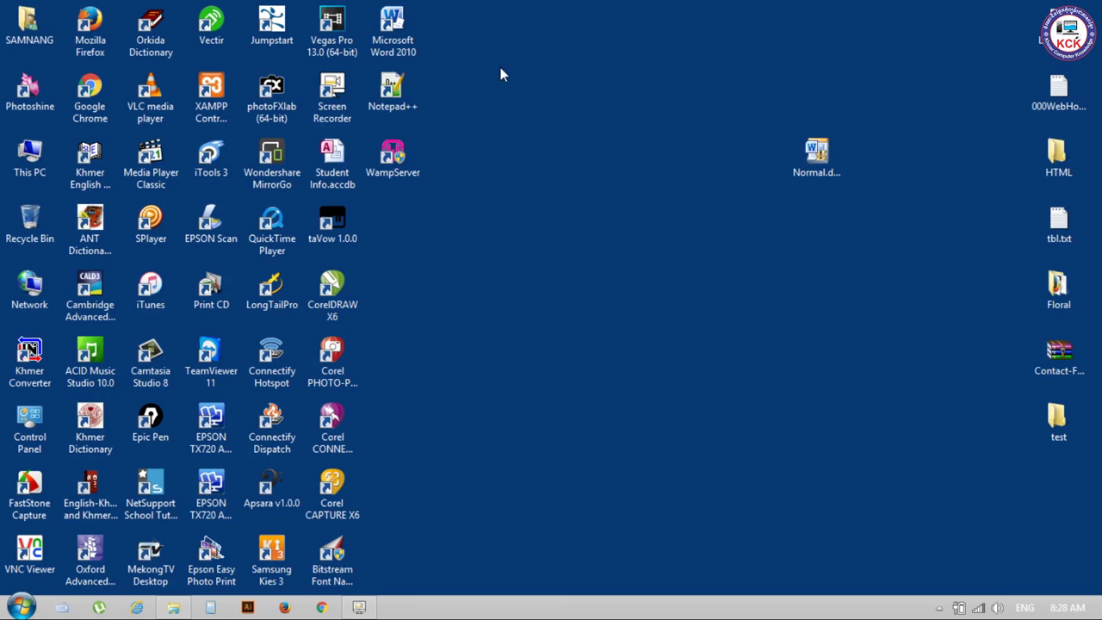
click(405, 26)
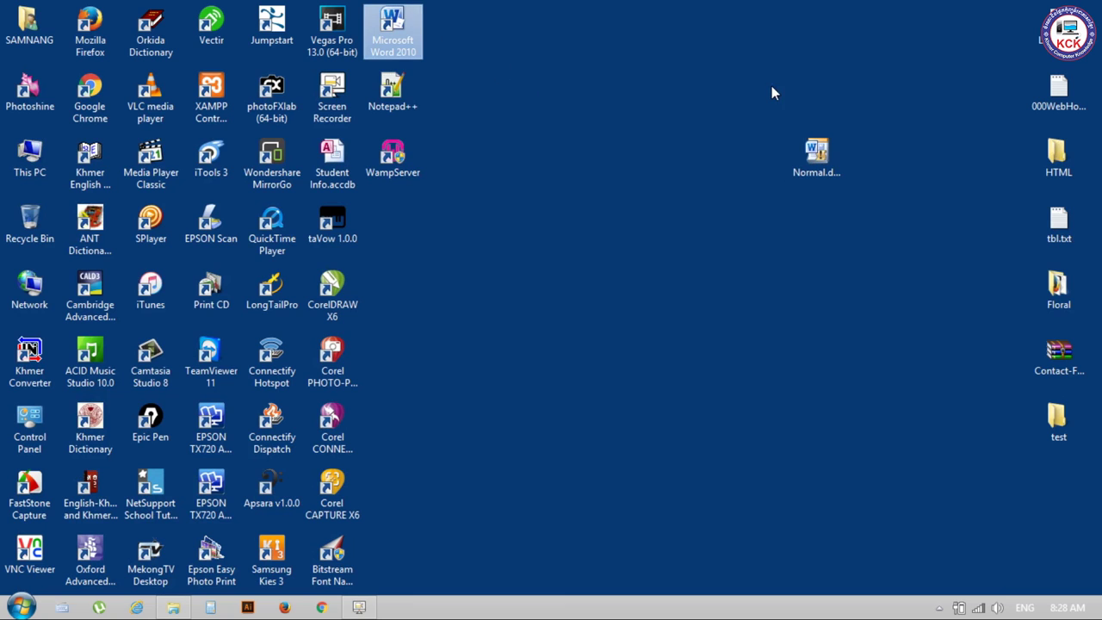
drag(771, 86, 879, 220)
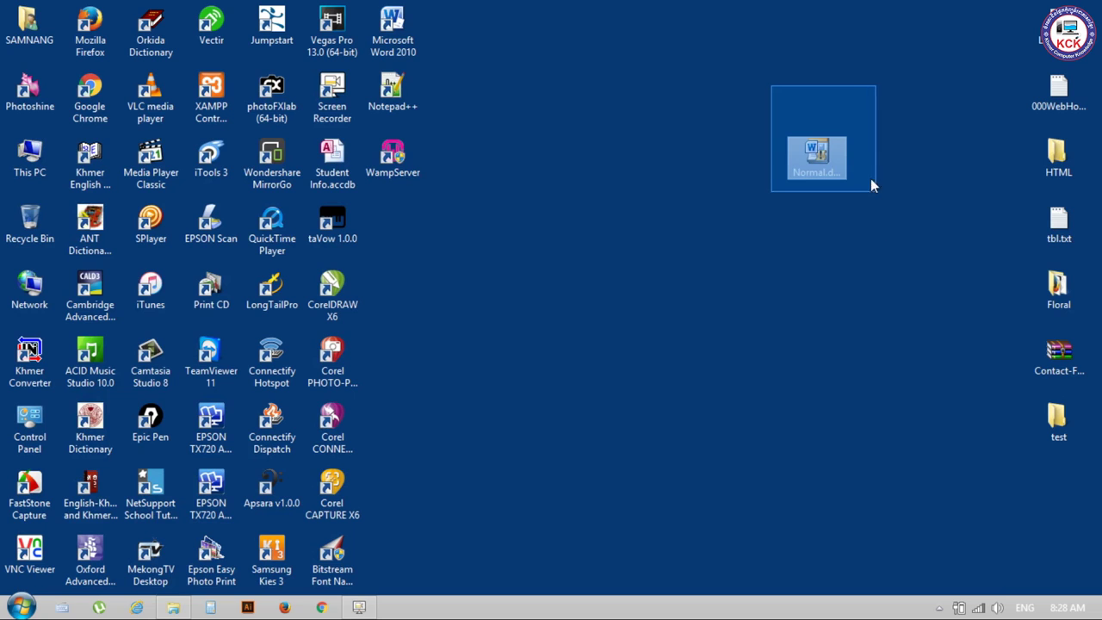
drag(879, 226, 879, 207)
click(502, 122)
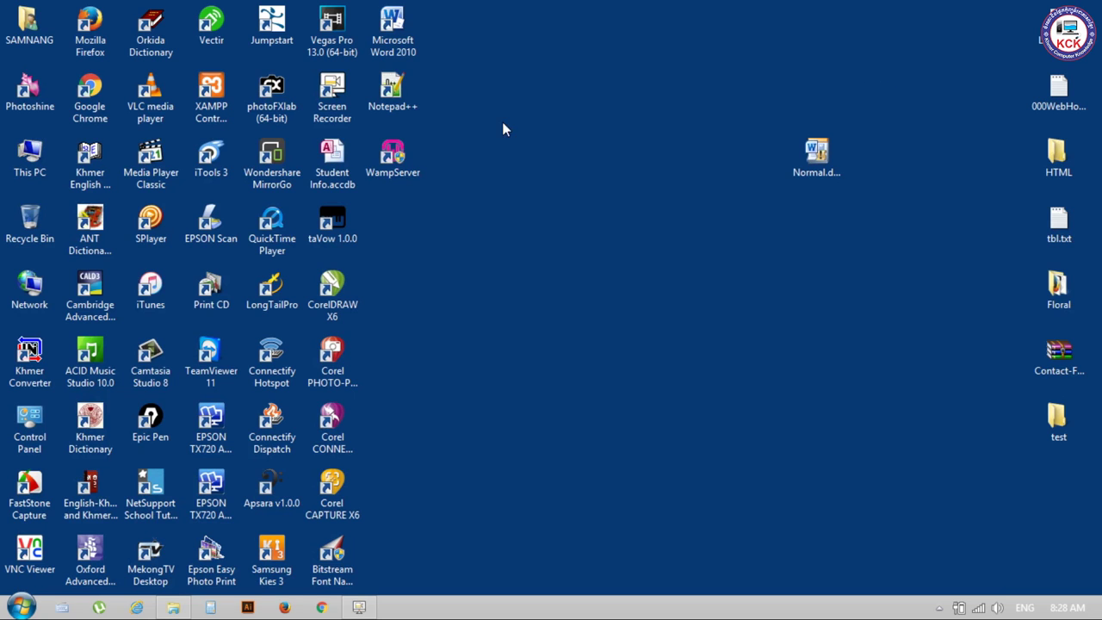
Step: Launch Word and insert a WordArt reading 'sdfsdfasdfasdf'
double_click(409, 41)
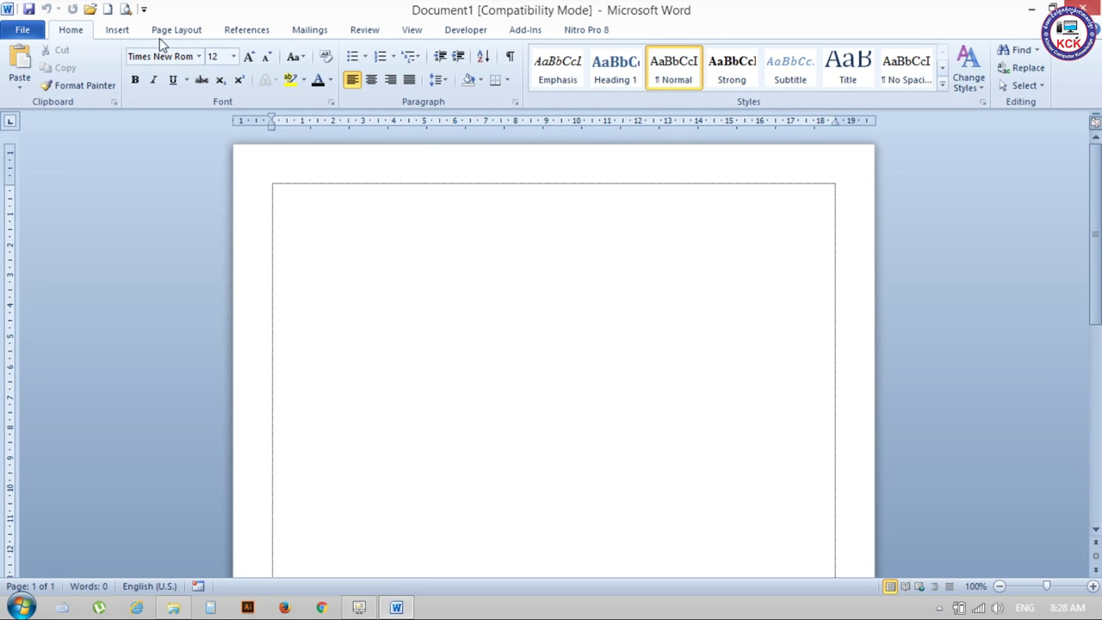
click(117, 29)
click(771, 88)
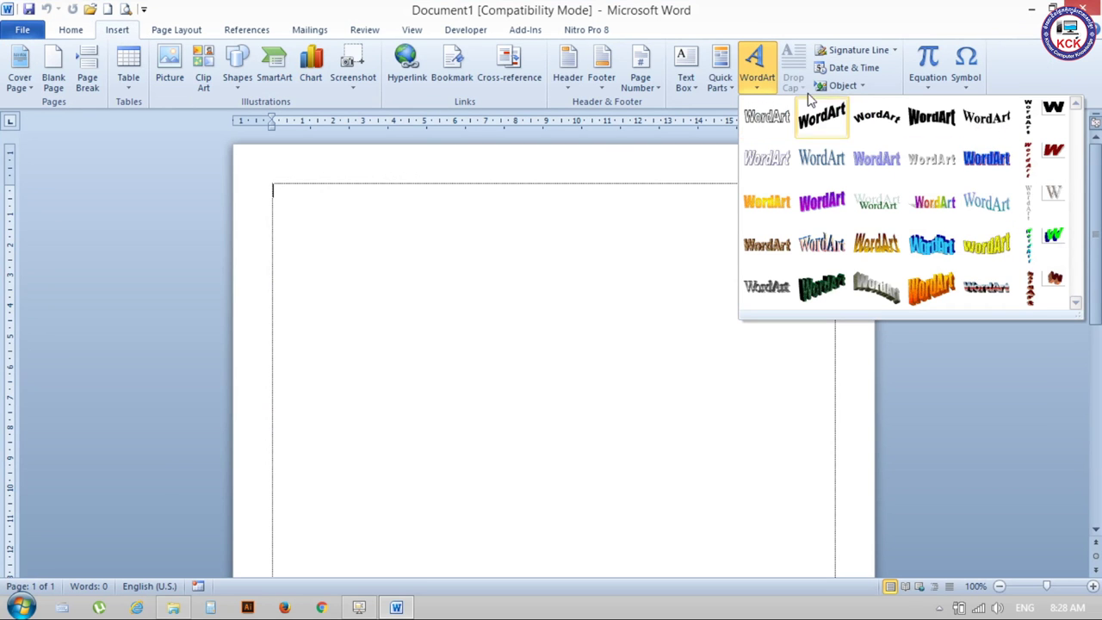
click(768, 122)
text(sdfsdfasdfasdf)
click(651, 434)
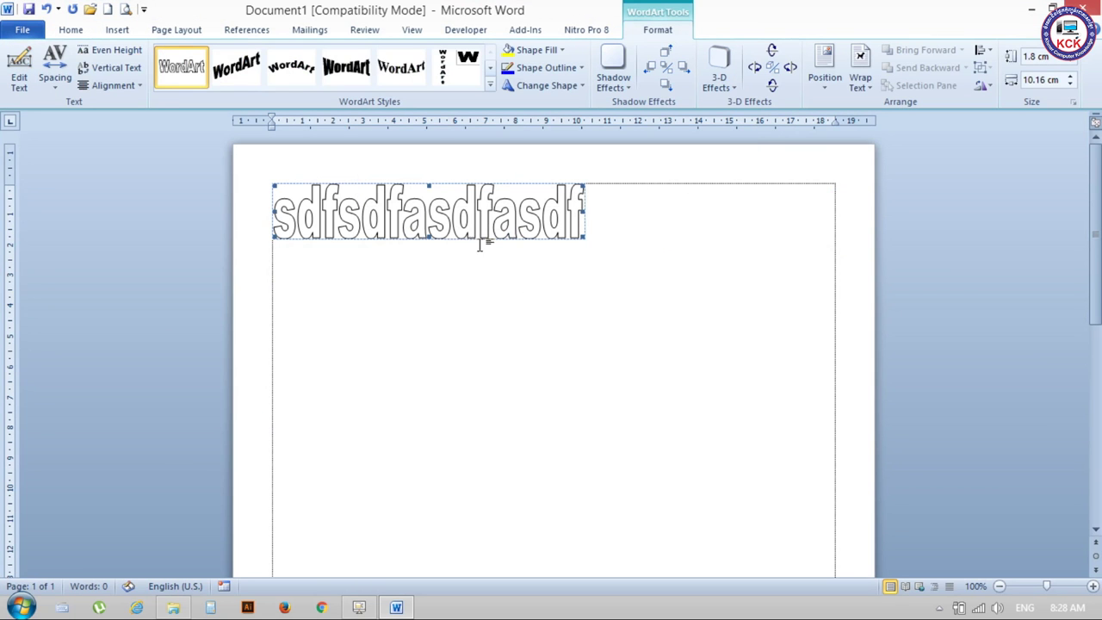
Step: Select the WordArt text and set its font to Khmer MEF2
click(19, 59)
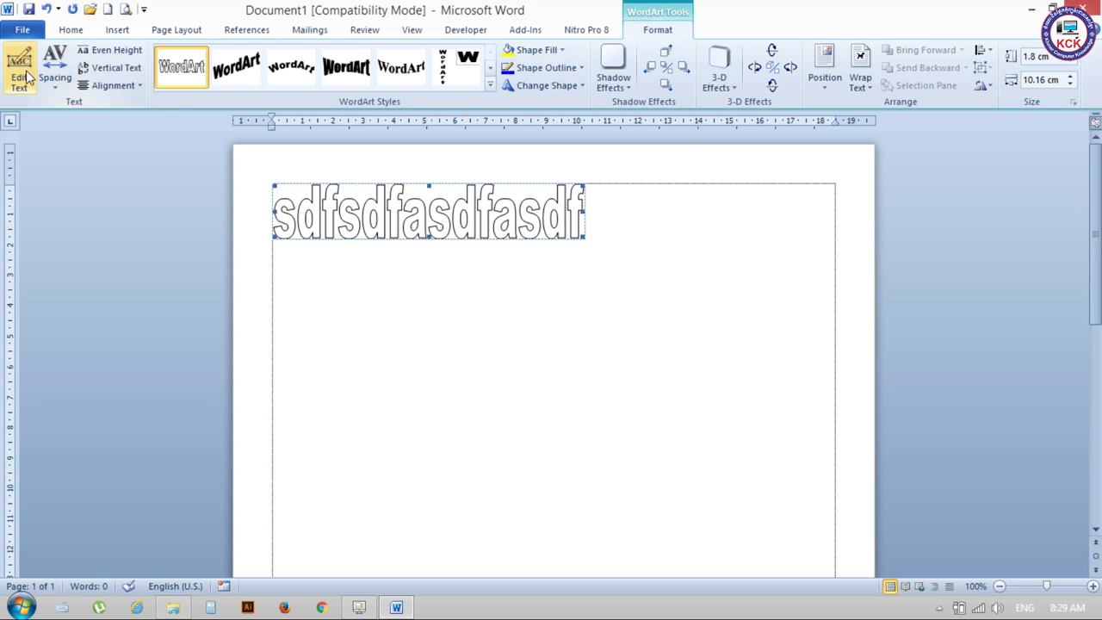
click(551, 234)
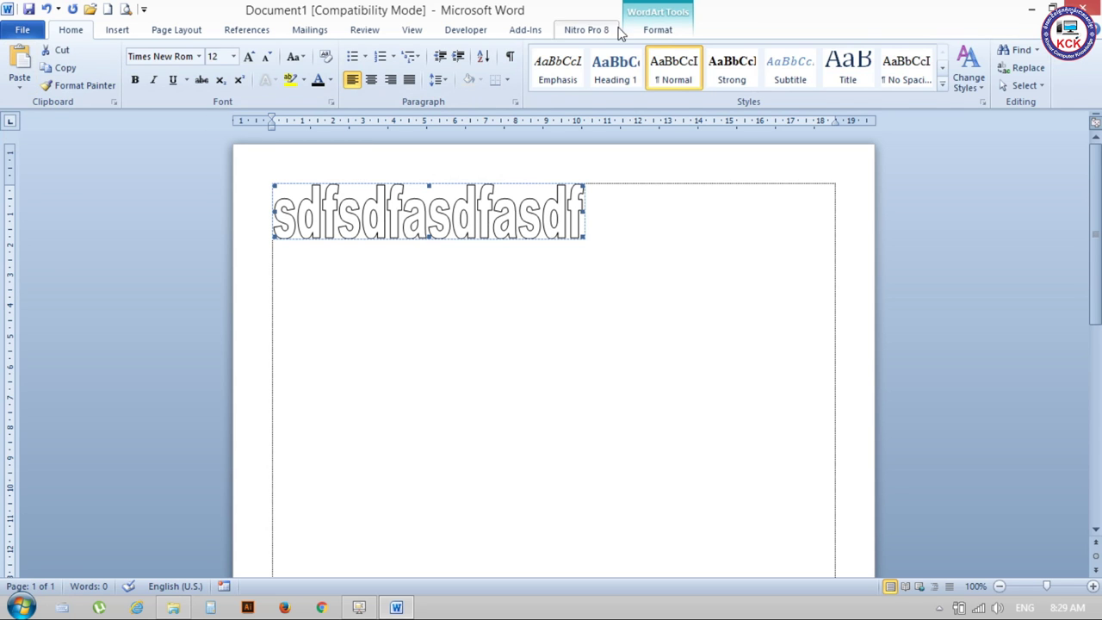
click(660, 33)
click(19, 69)
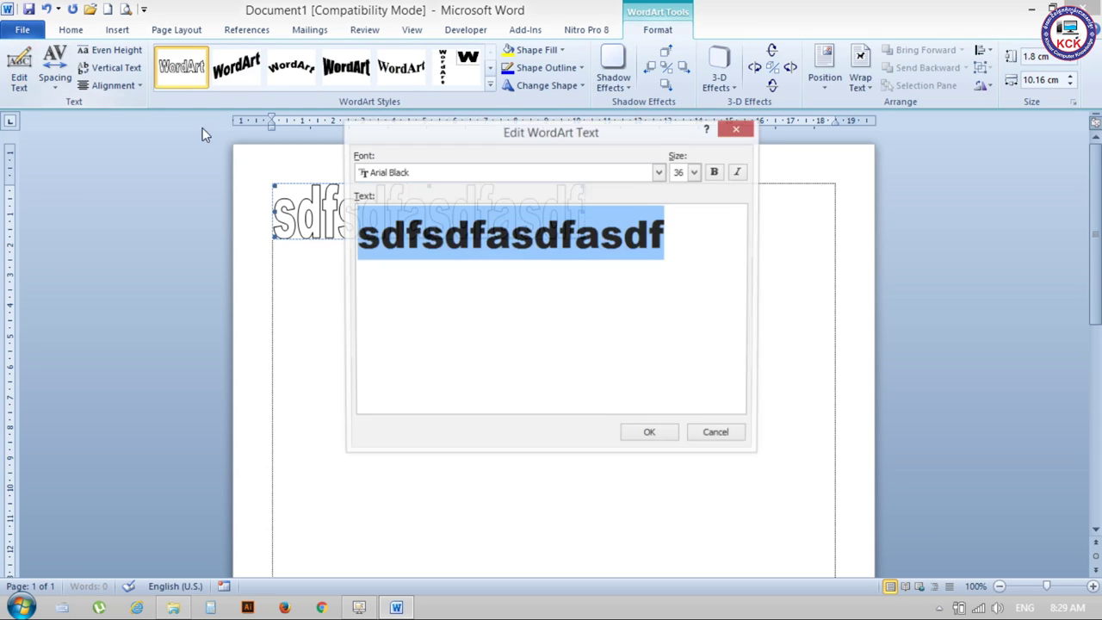
drag(680, 239, 345, 238)
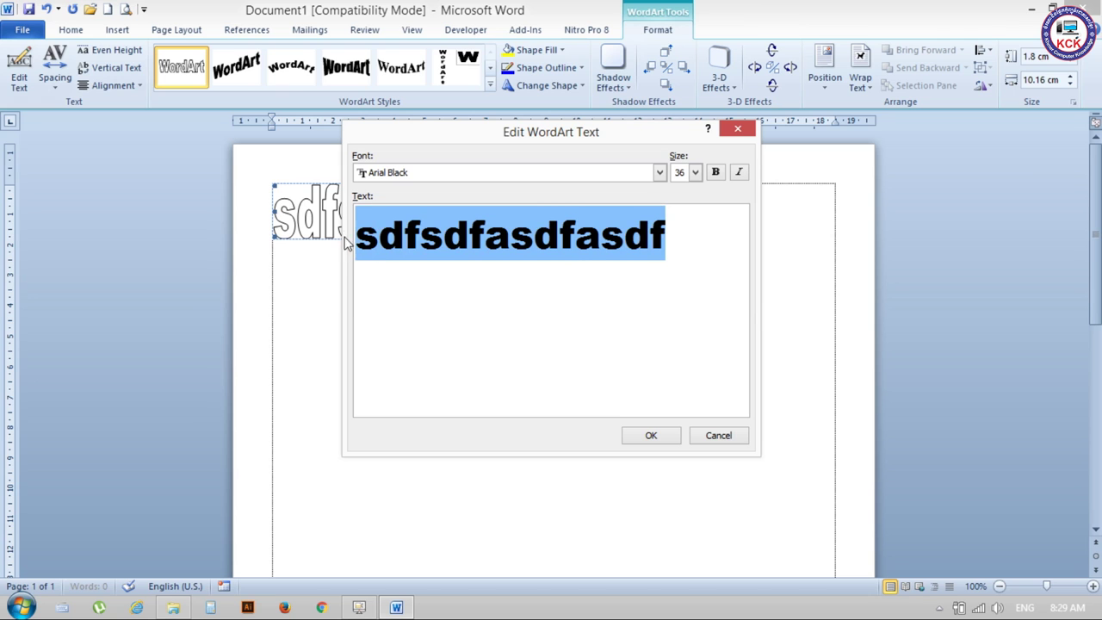
click(746, 131)
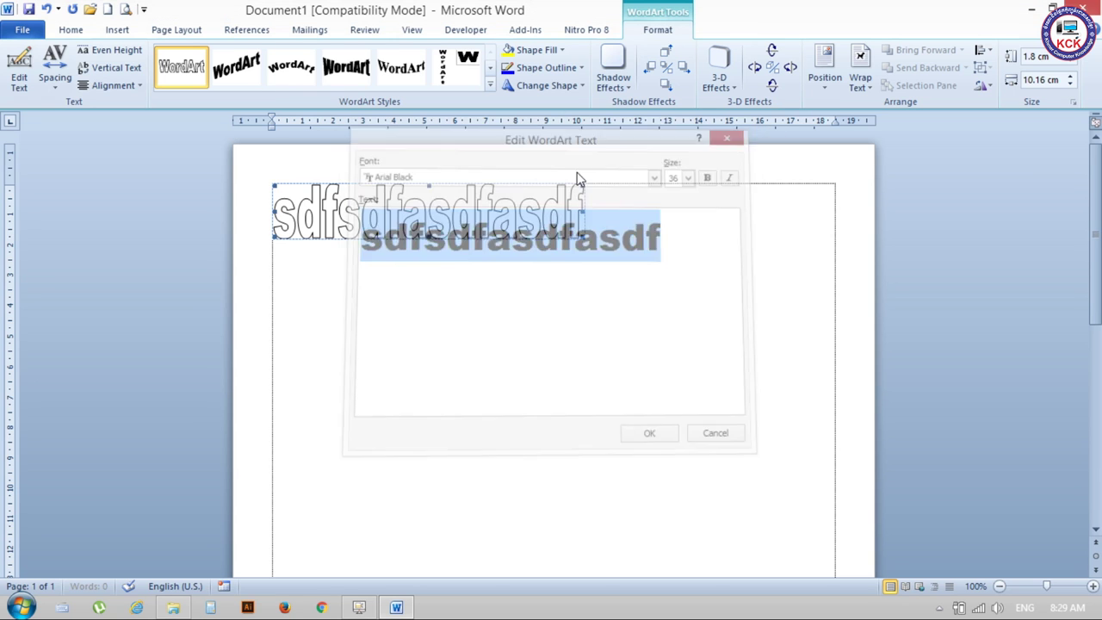
click(78, 30)
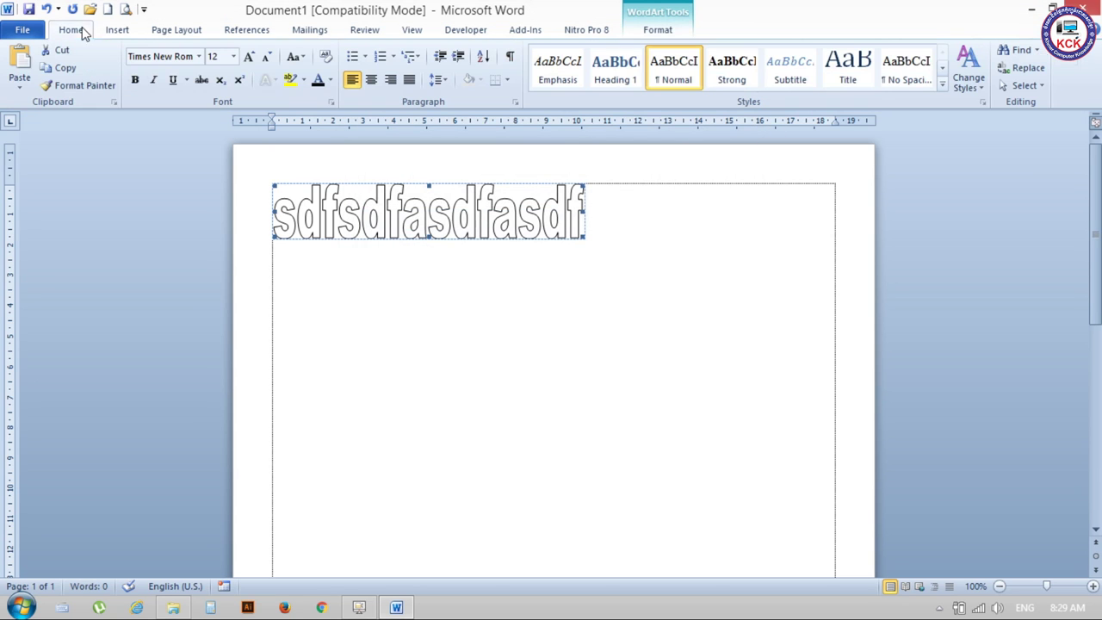
click(199, 57)
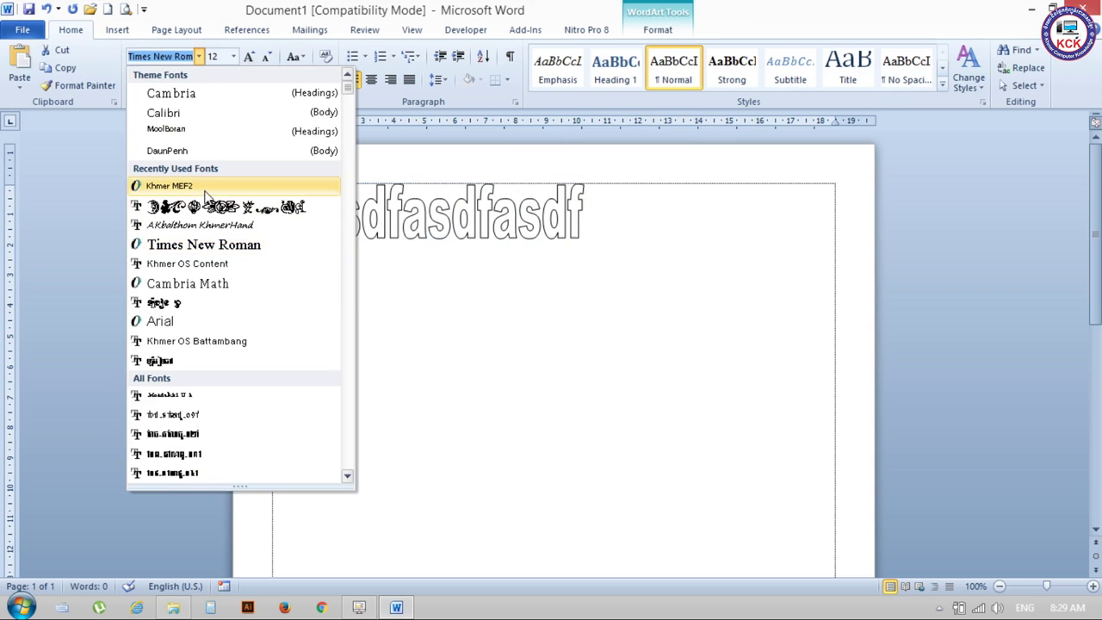
click(204, 188)
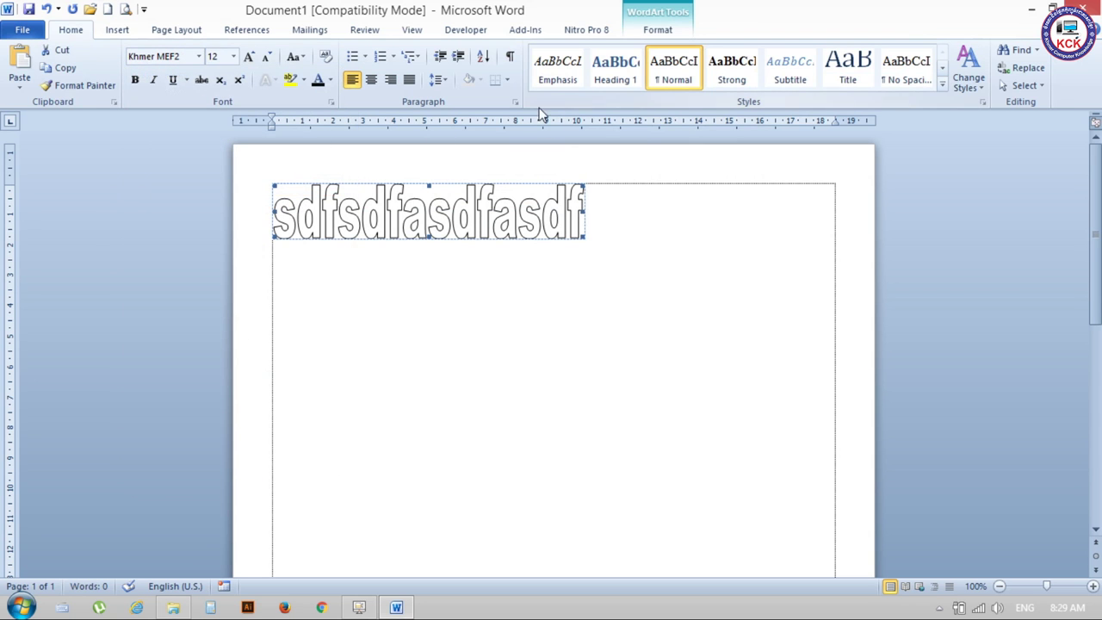
click(658, 33)
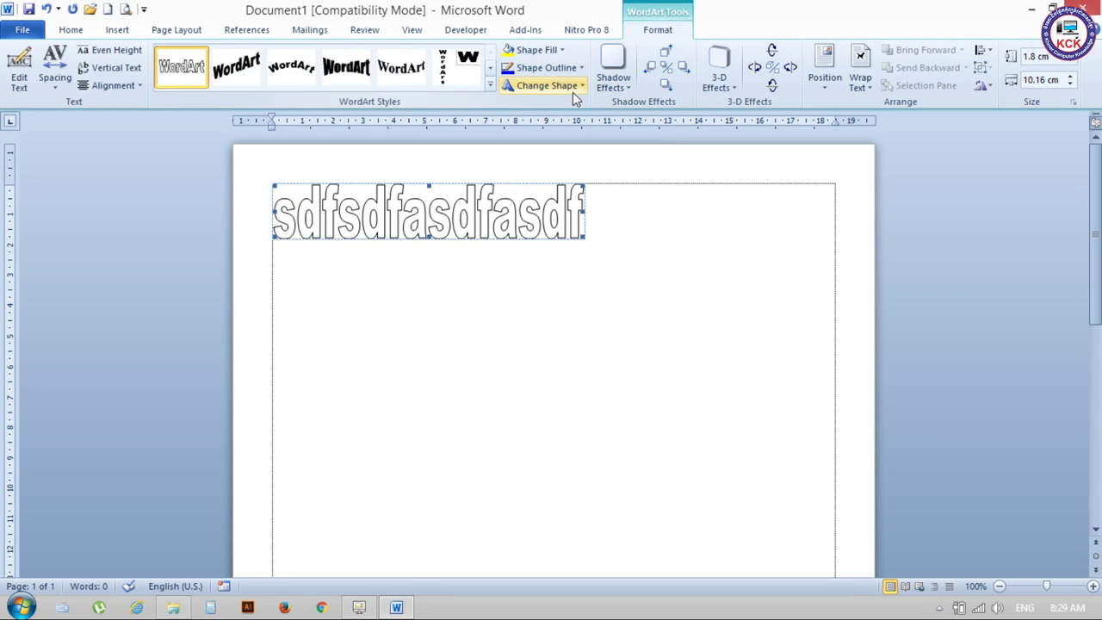
Step: Browse the WordArt outline, shadow and 3-D effect choices without applying any, then close Document1
click(574, 89)
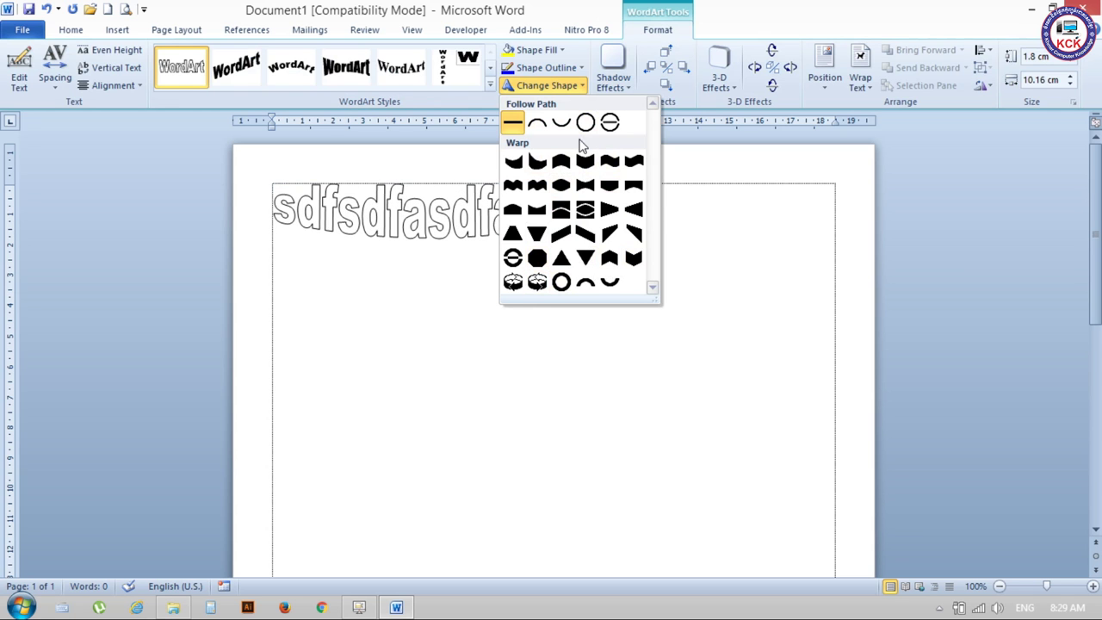
click(585, 74)
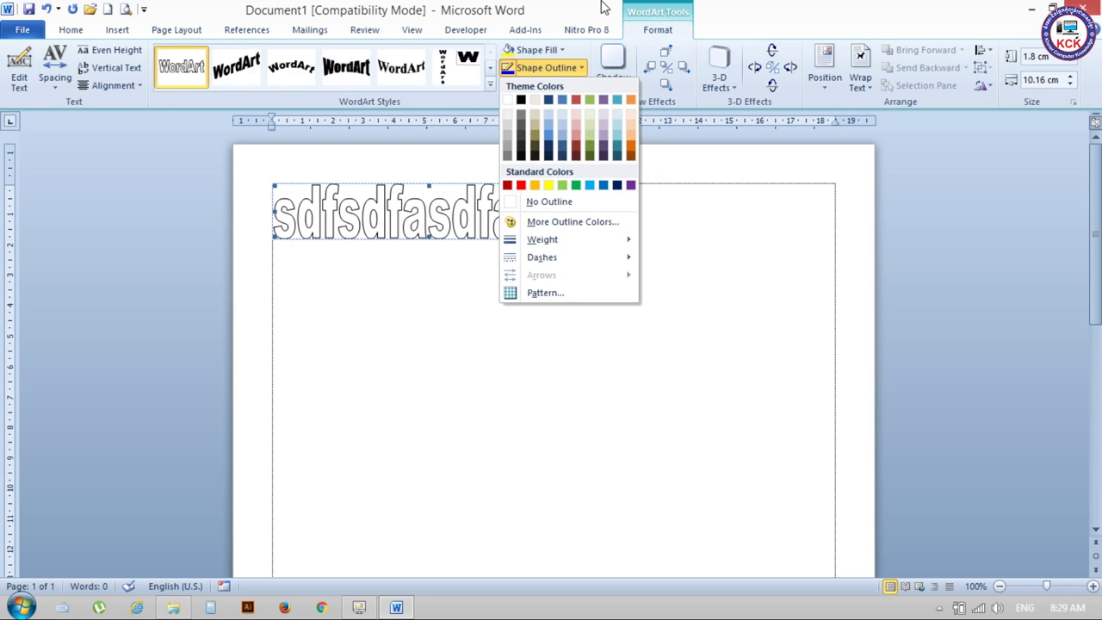
click(613, 75)
click(562, 91)
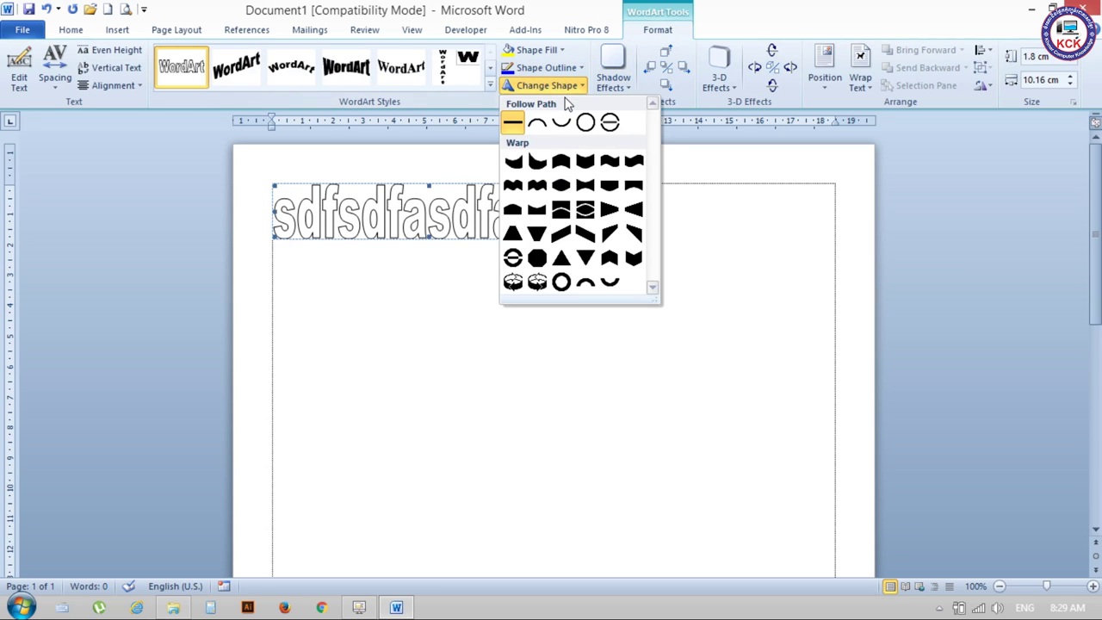
click(631, 89)
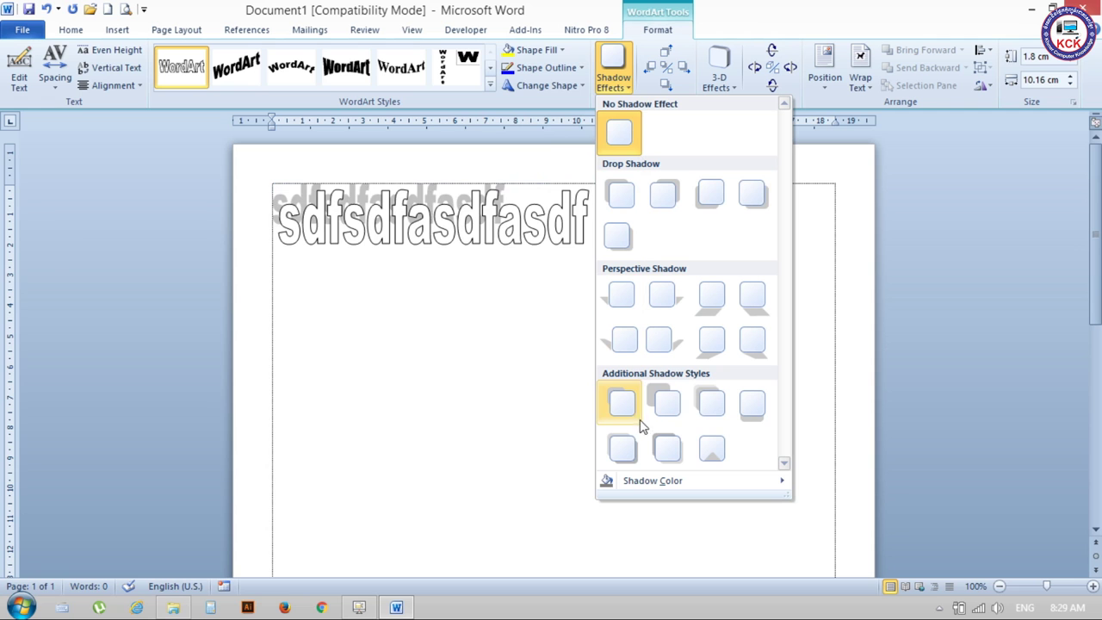
click(719, 78)
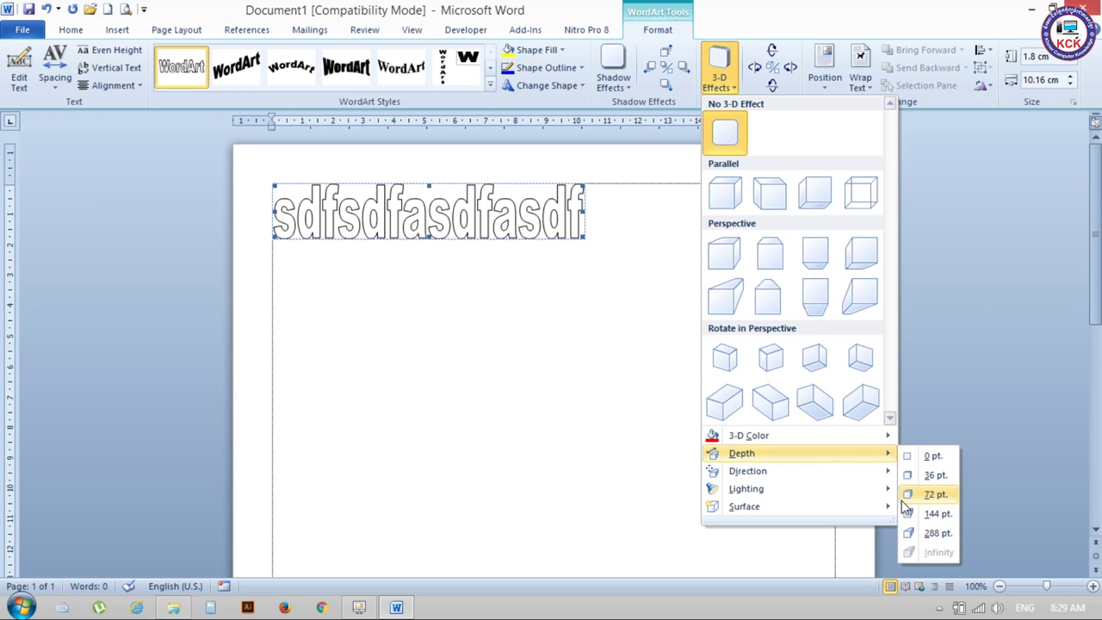
mouse_move(745, 488)
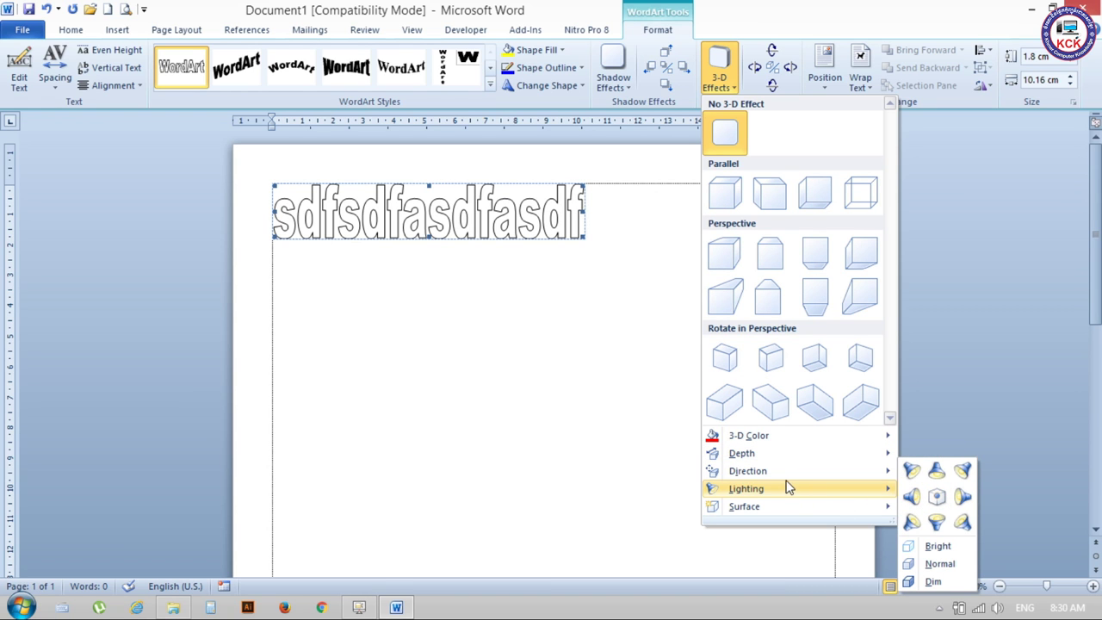
click(425, 316)
click(1086, 8)
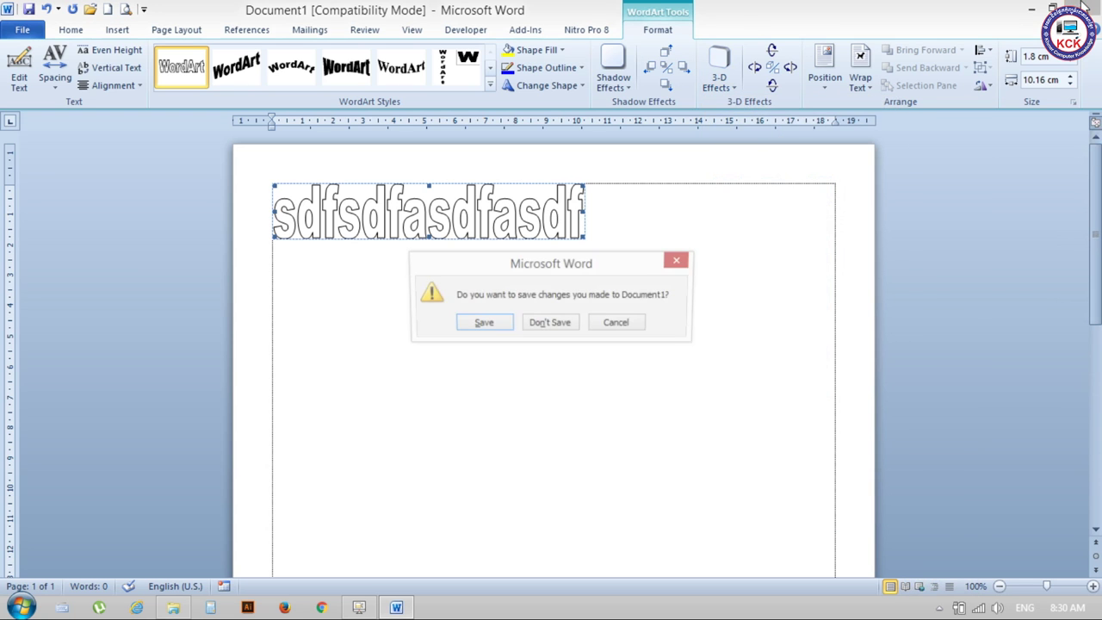
Step: Discard Document1's changes, cut Normal.dotm from the desktop, and return to Explorer
click(572, 329)
drag(736, 102, 829, 153)
right_click(829, 153)
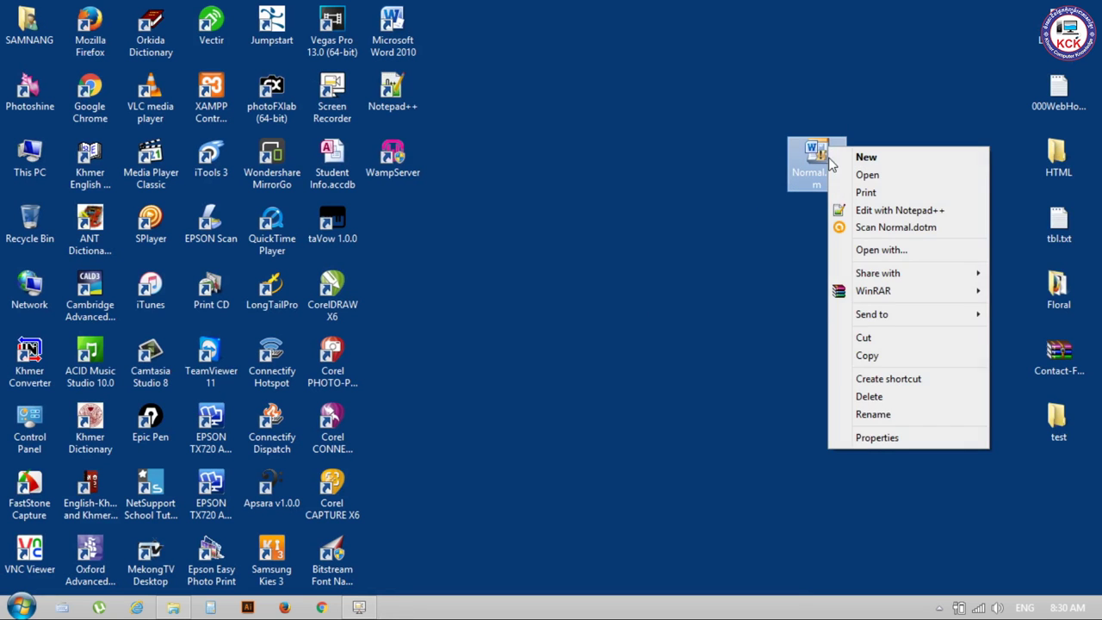
click(871, 341)
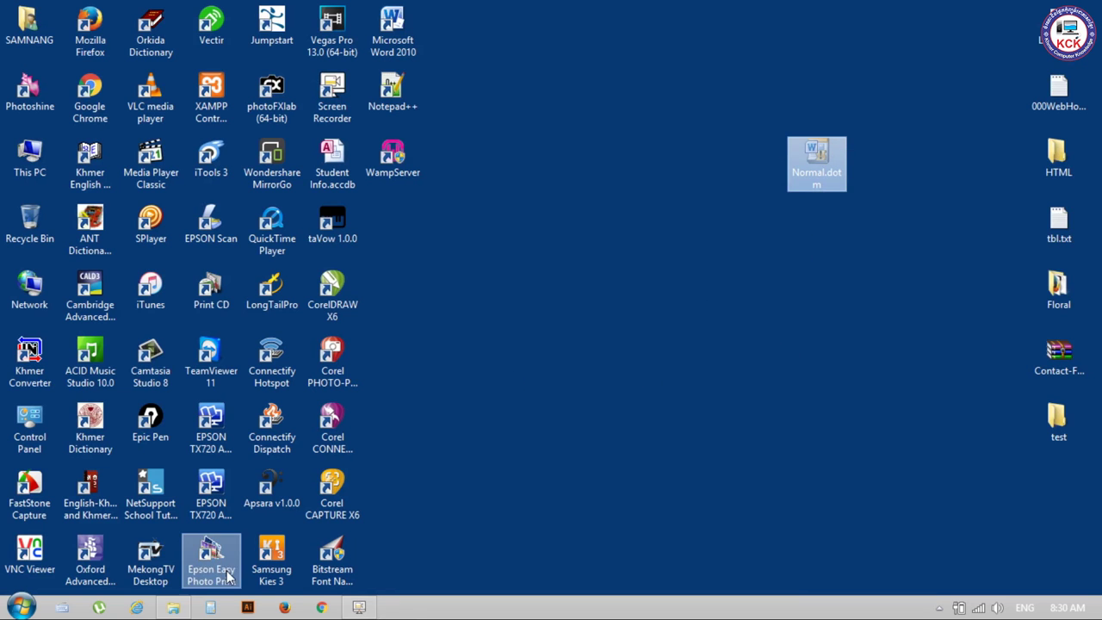
click(173, 608)
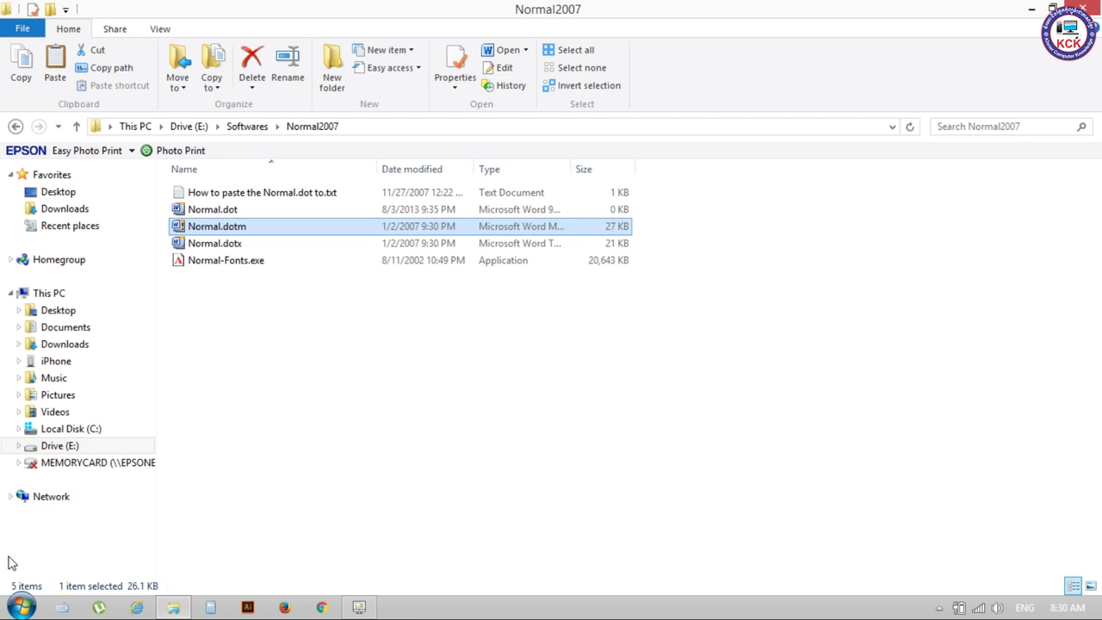
Step: Navigate to C:\Program Files (x86)\Microsoft Office\Office14
click(65, 429)
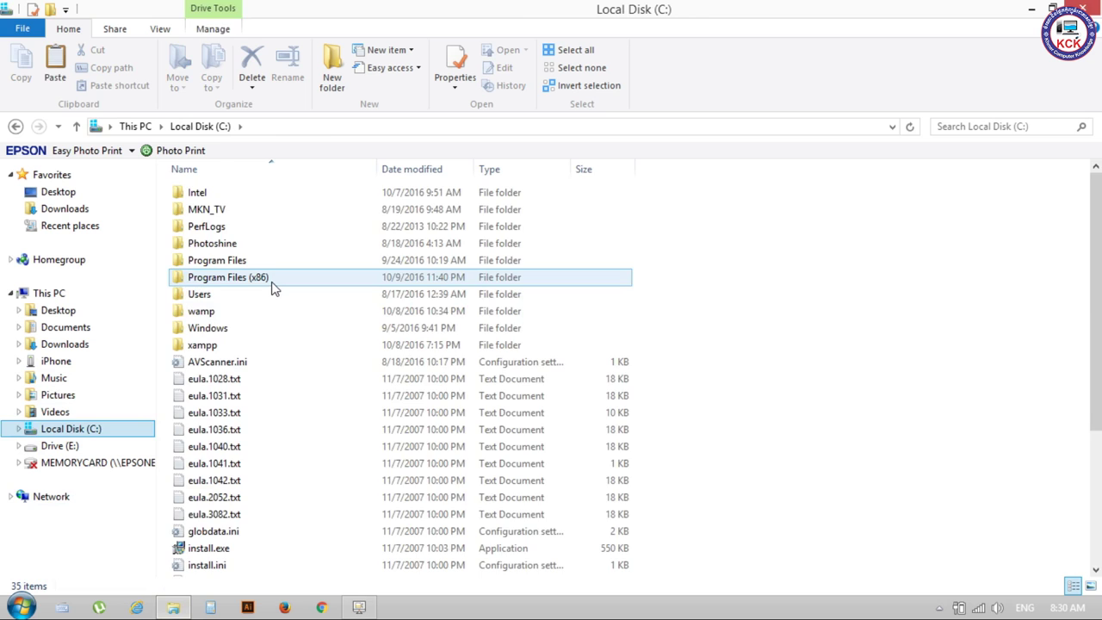
double_click(267, 280)
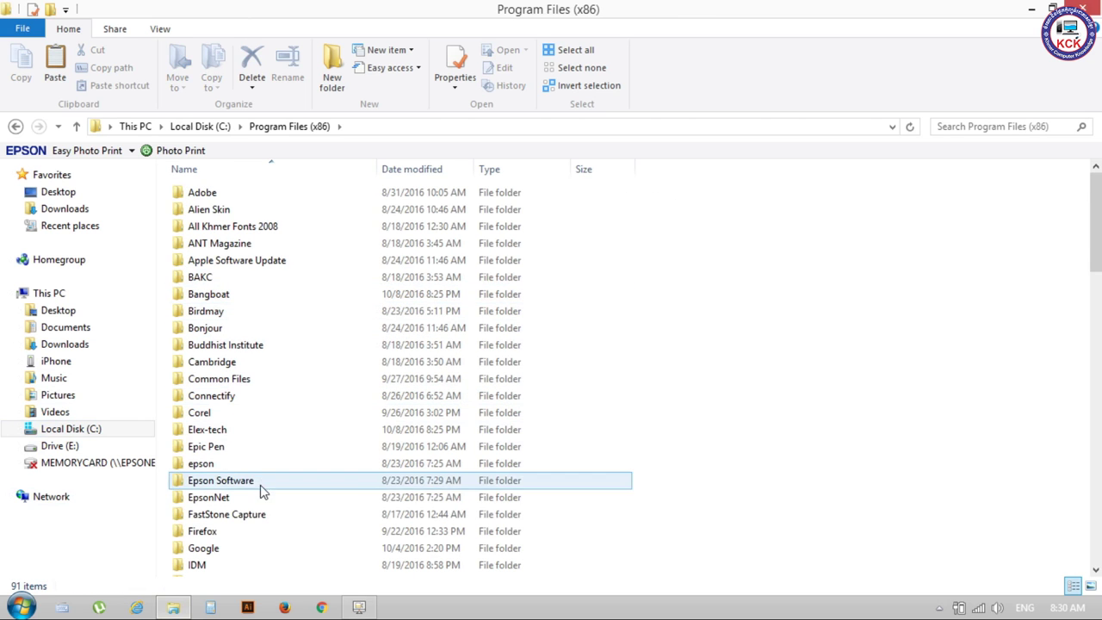
click(261, 523)
scroll(295, 437, down, 4)
scroll(287, 393, down, 1)
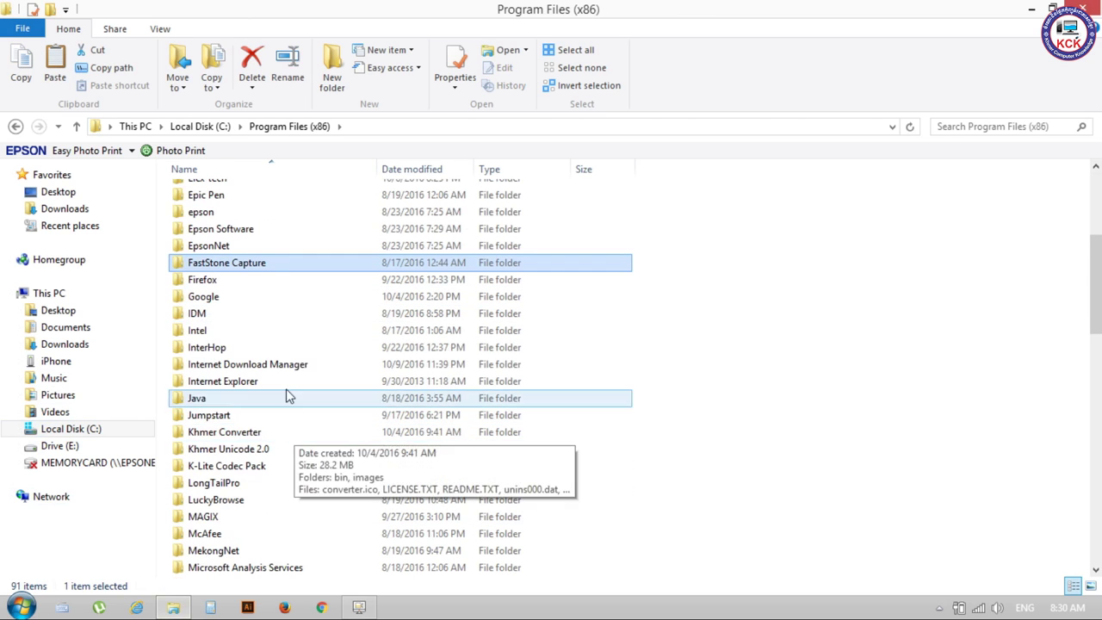
scroll(275, 377, down, 2)
double_click(271, 482)
double_click(248, 246)
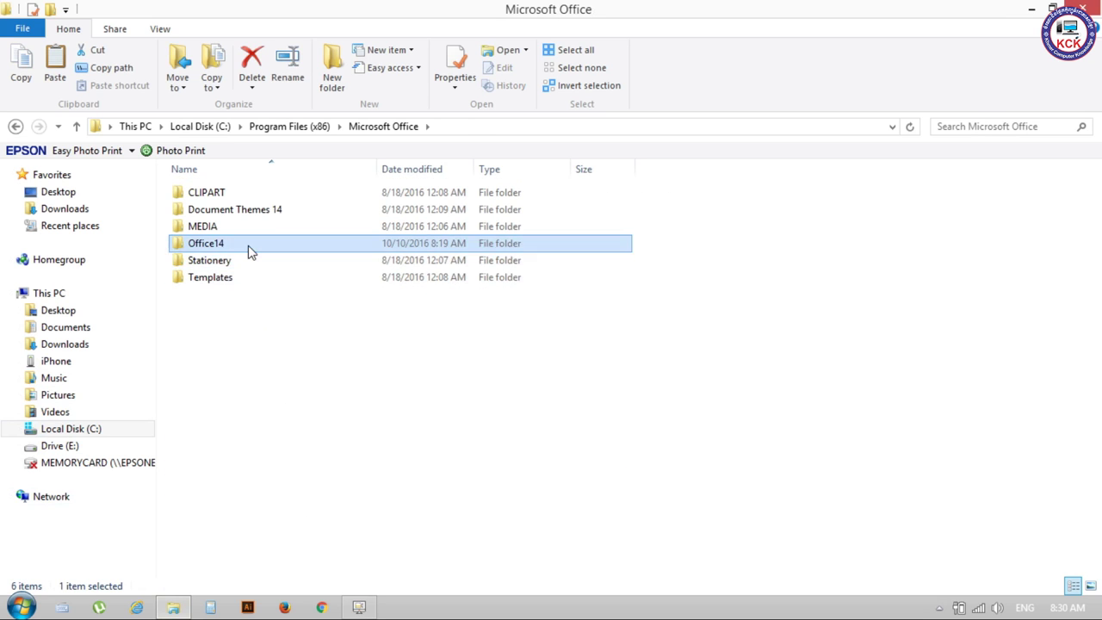
Step: Paste Normal.dotm into Office14, replace the old copy, close Explorer and relaunch Word 2010
right_click(791, 268)
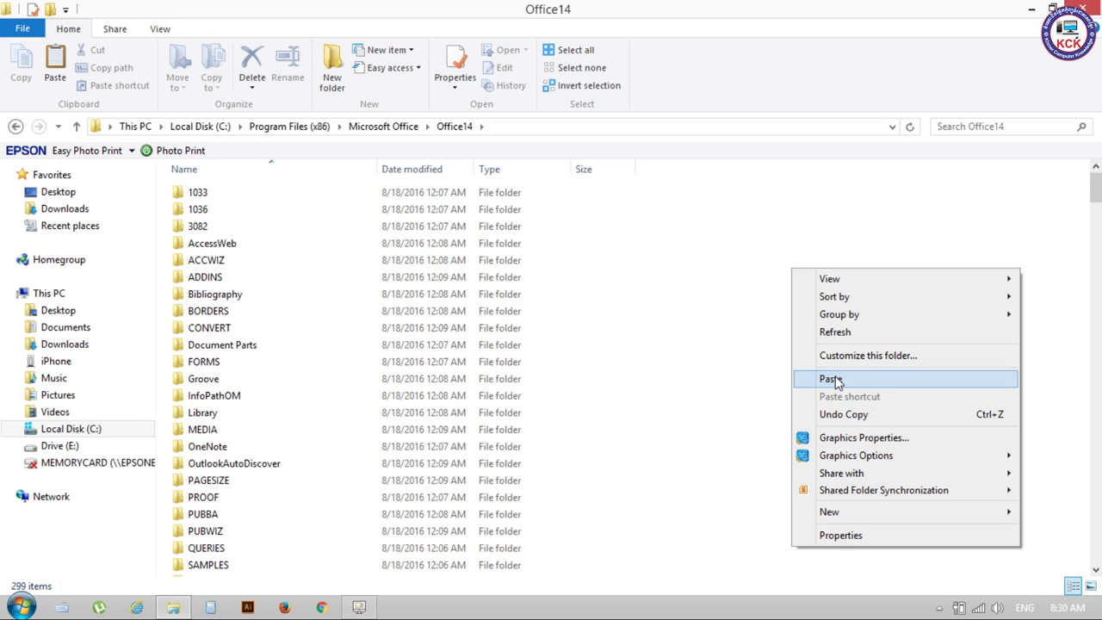
click(835, 381)
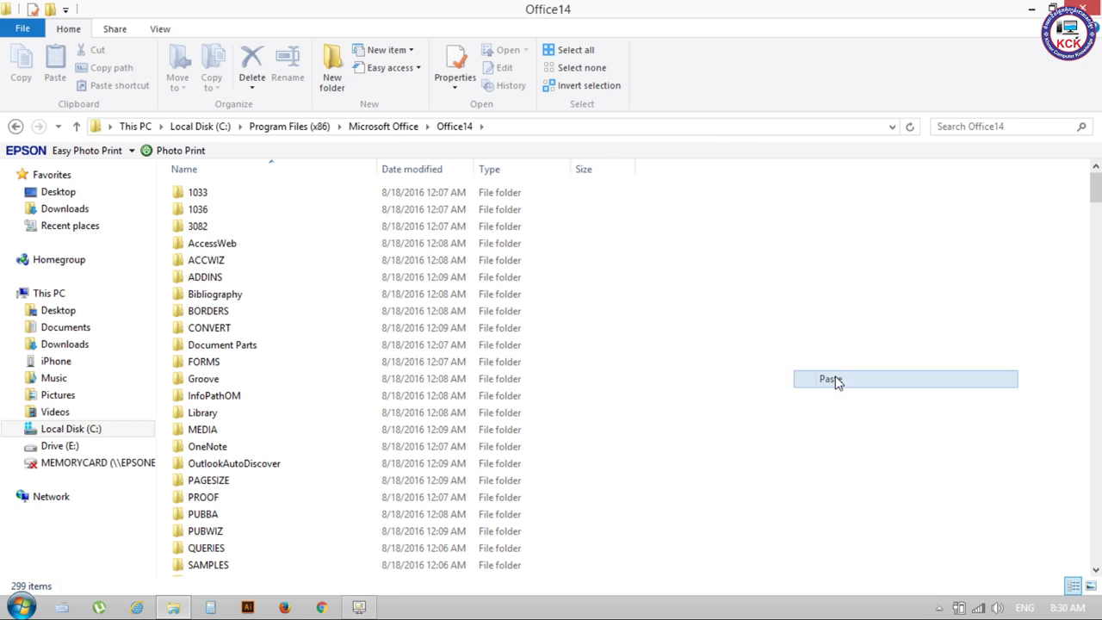
click(559, 181)
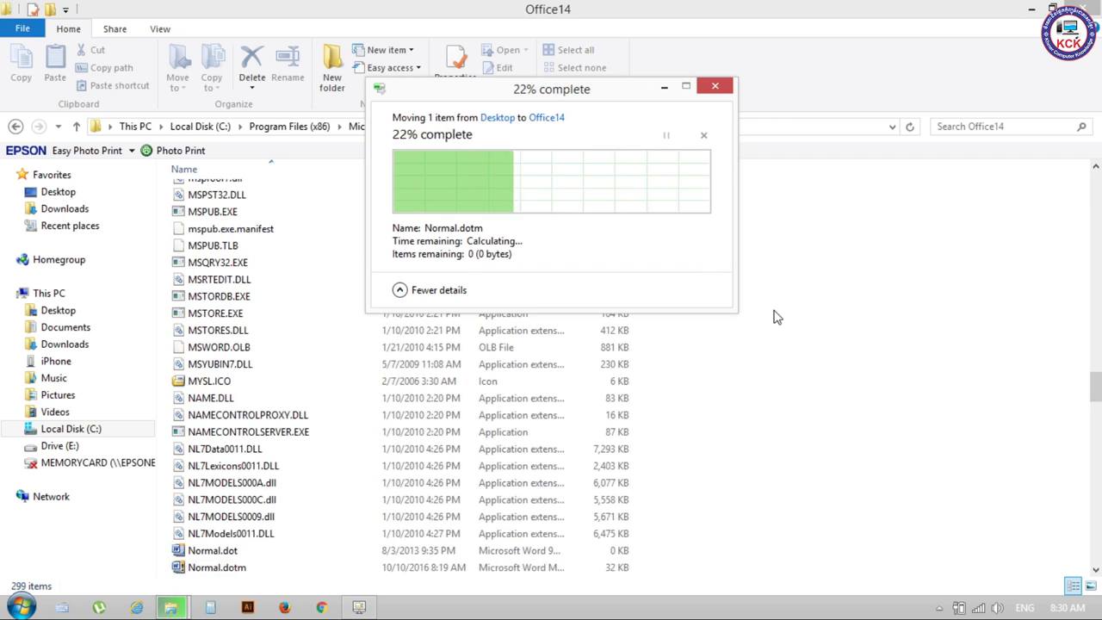
scroll(822, 382, down, 1)
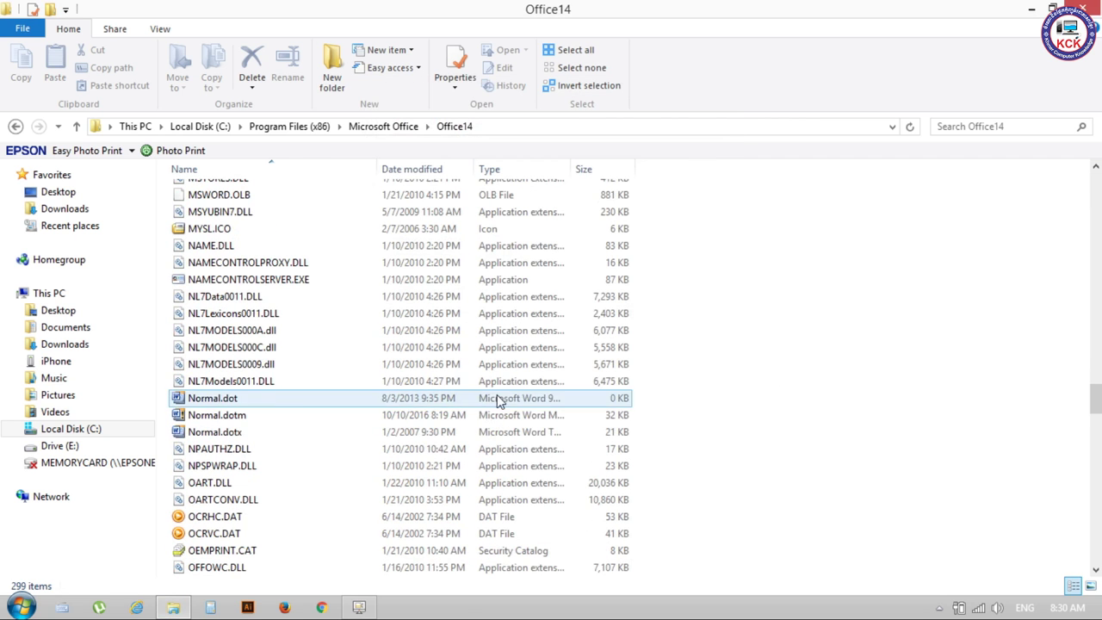
click(1083, 9)
double_click(393, 31)
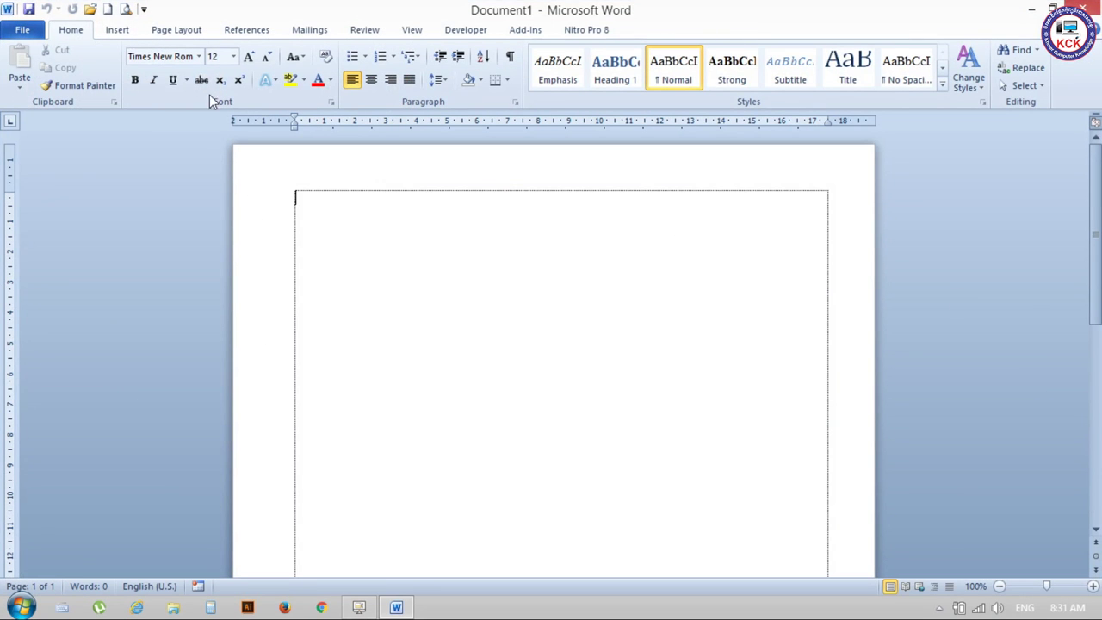
Step: Insert a WordArt titled 'មញមណ្ឌលបណ្តុះ' with 'បណ្តាលអង្ករ' on a second line
click(118, 30)
click(755, 69)
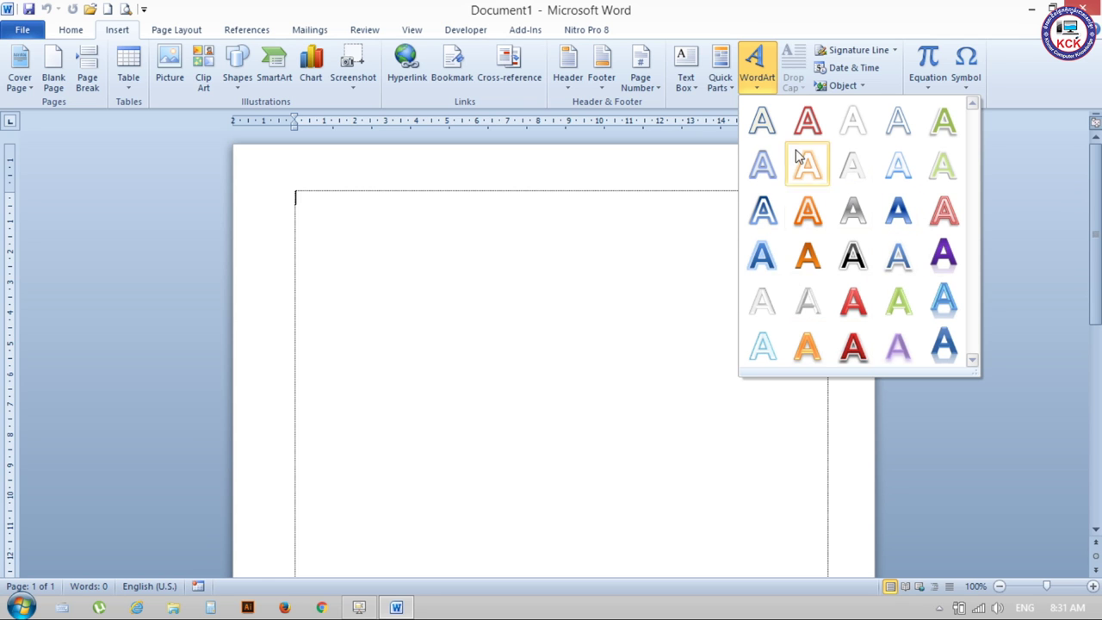
click(760, 123)
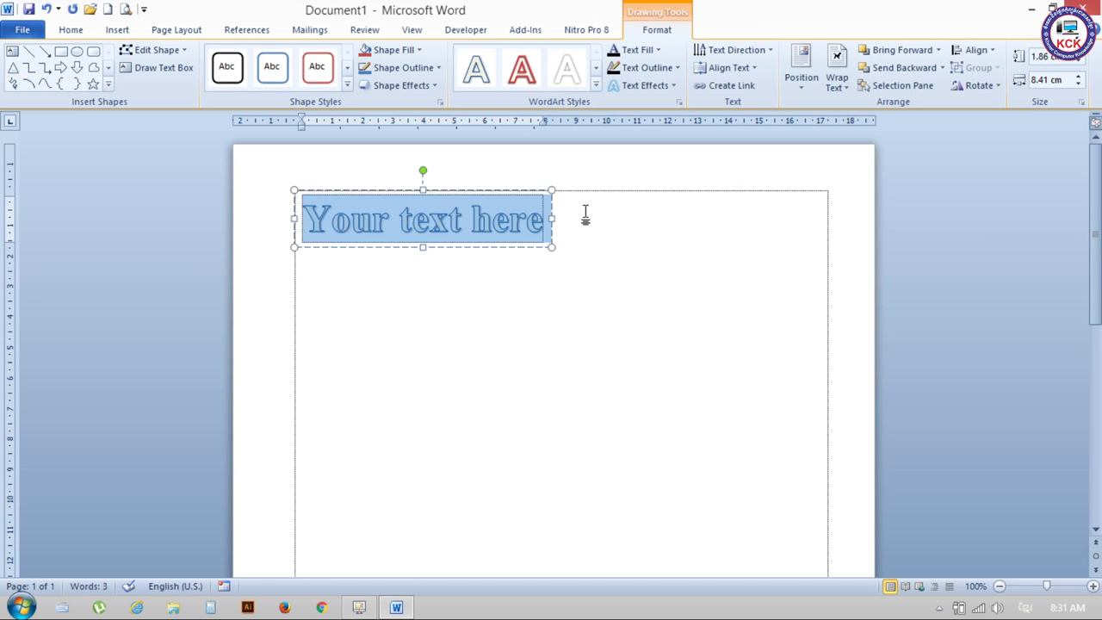
text(មញ)
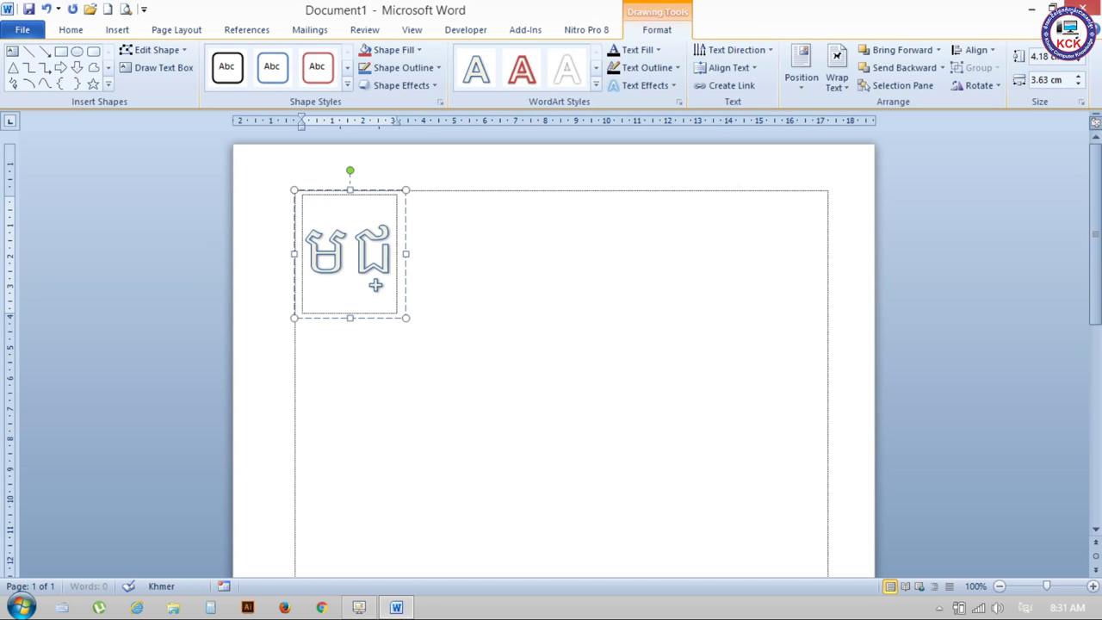
text(មន)
key(BackSpace)
text(ណ)
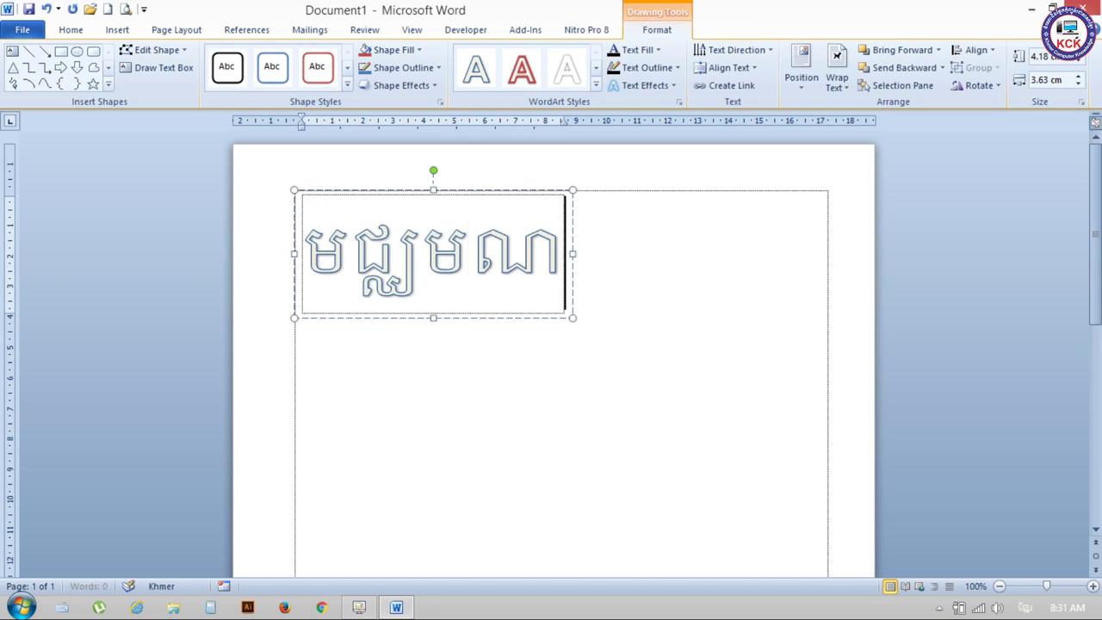
text(្ឌលបណ្តុ)
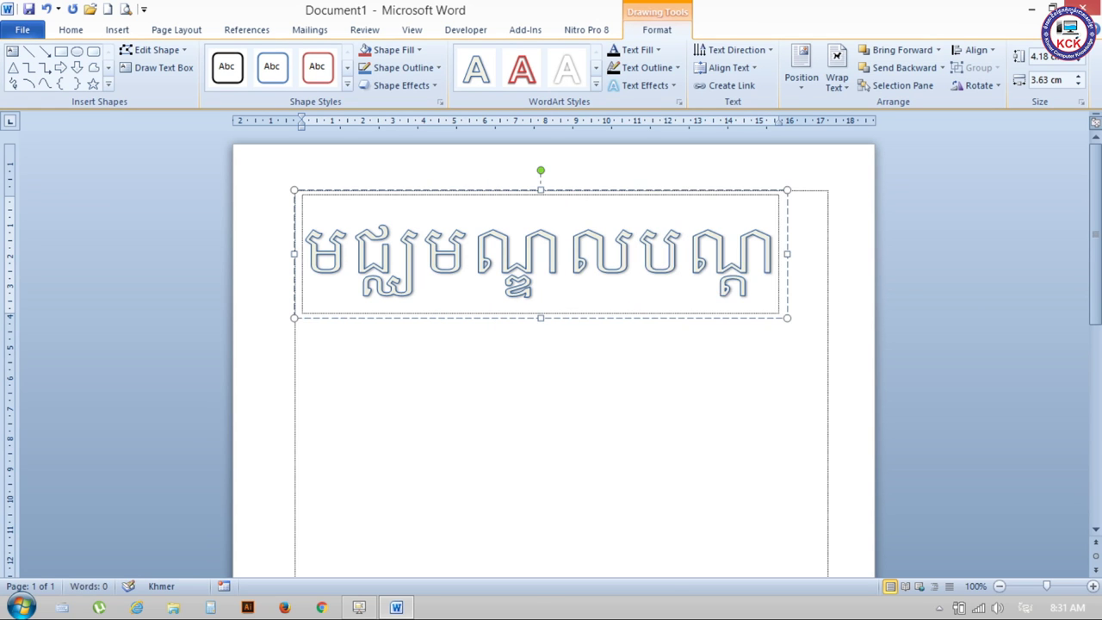
text(ះ)
key(Return)
text(បណ្តាលអ)
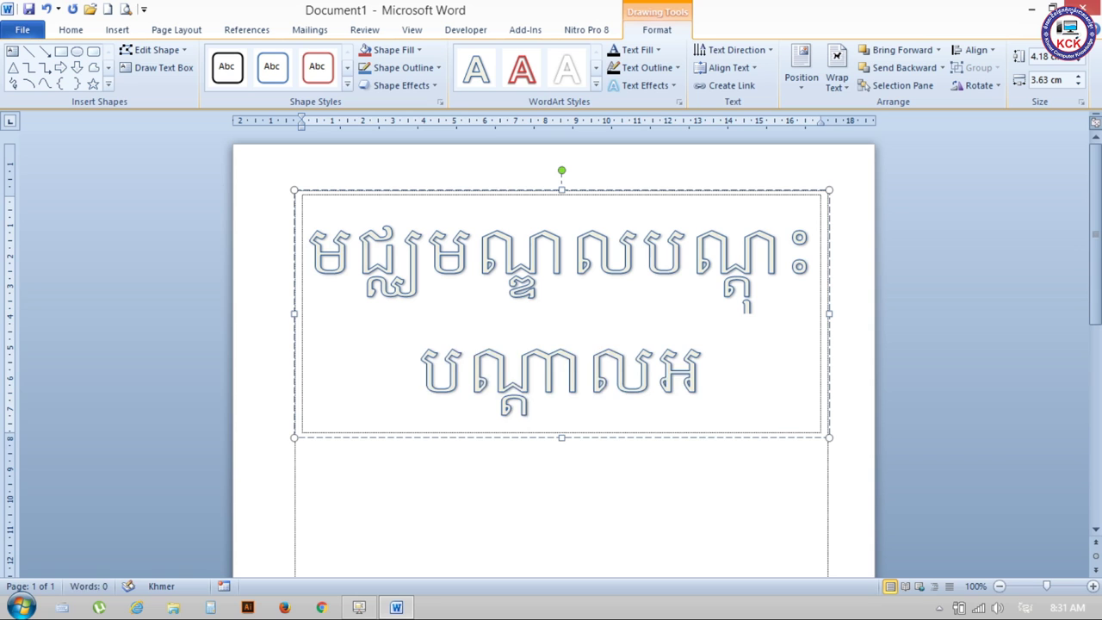
text(ង្ករ)
key(BackSpace)
text(រ)
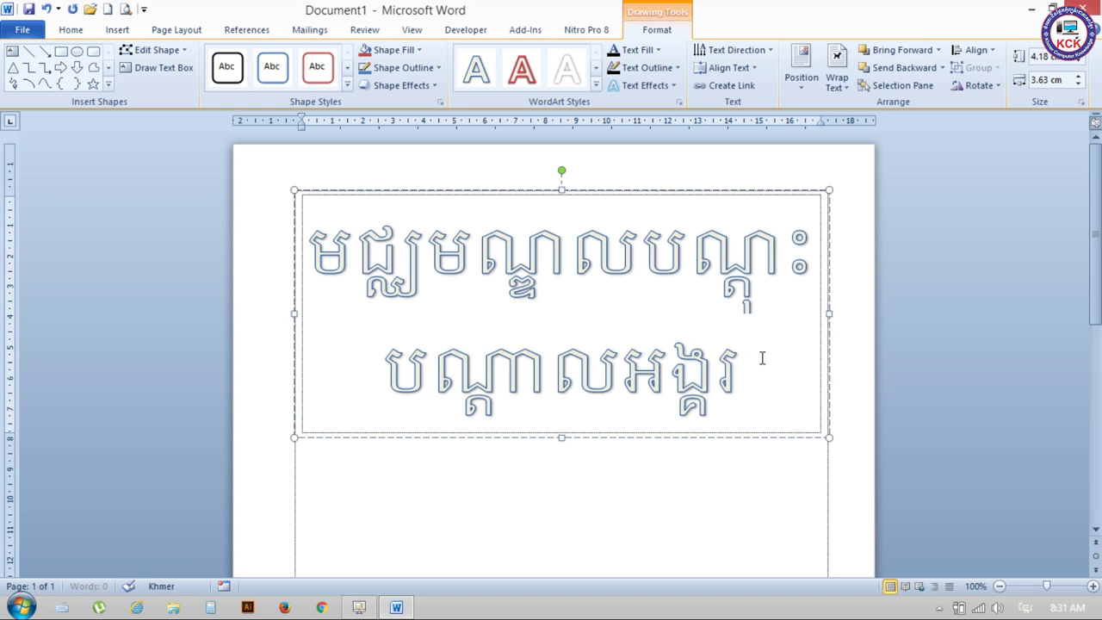
Step: Format the Khmer WordArt title in Khmer MEF2 at size 36 so it fits one line
drag(764, 359, 326, 233)
click(69, 29)
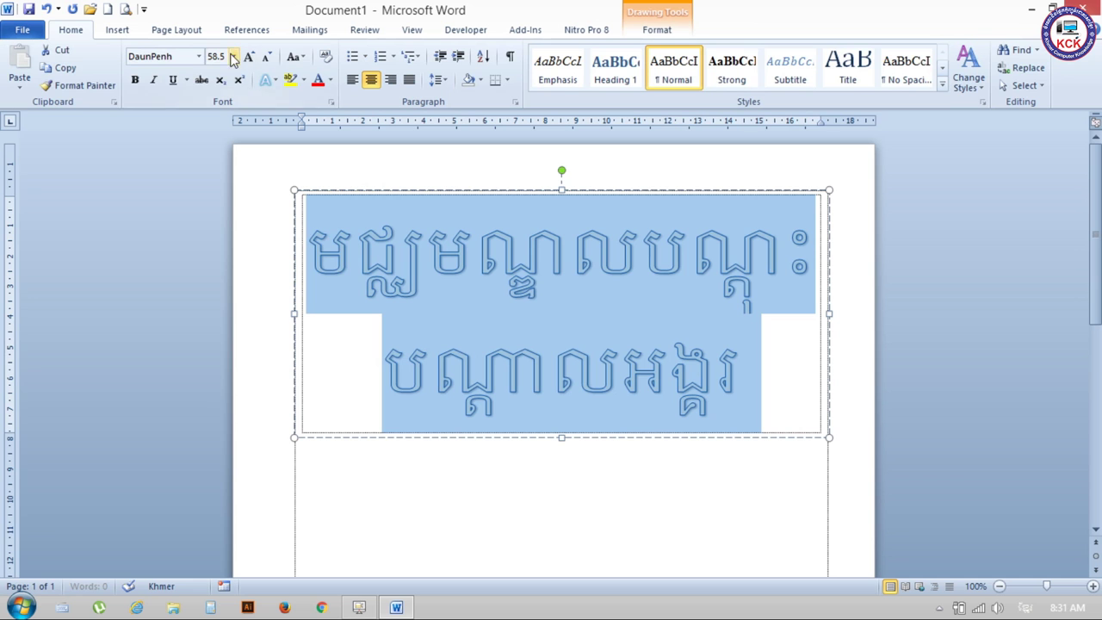
click(198, 57)
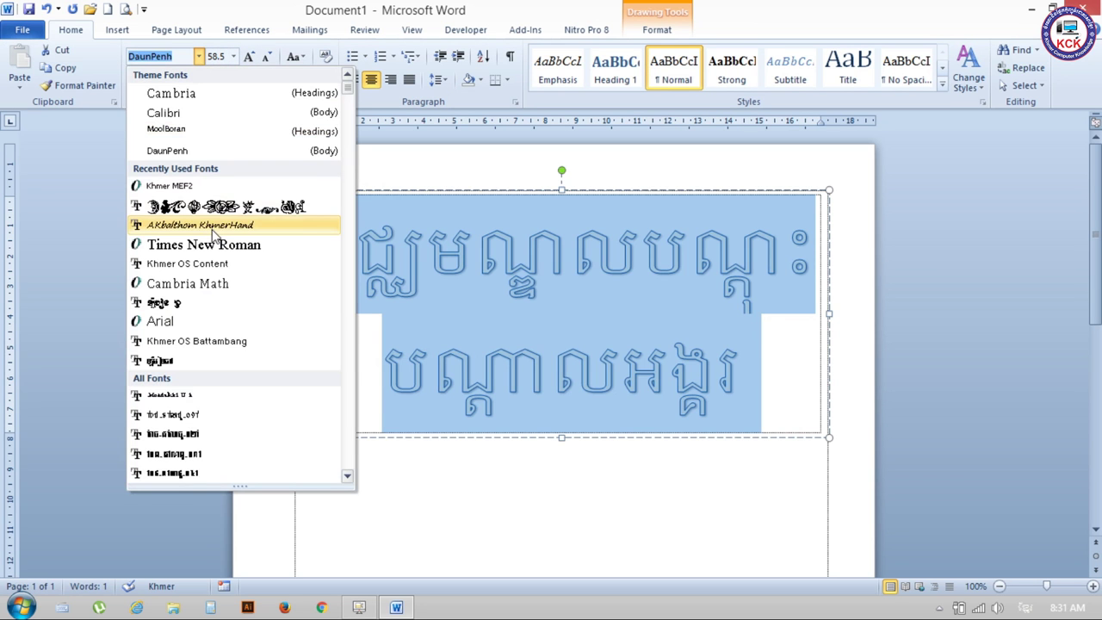
click(197, 186)
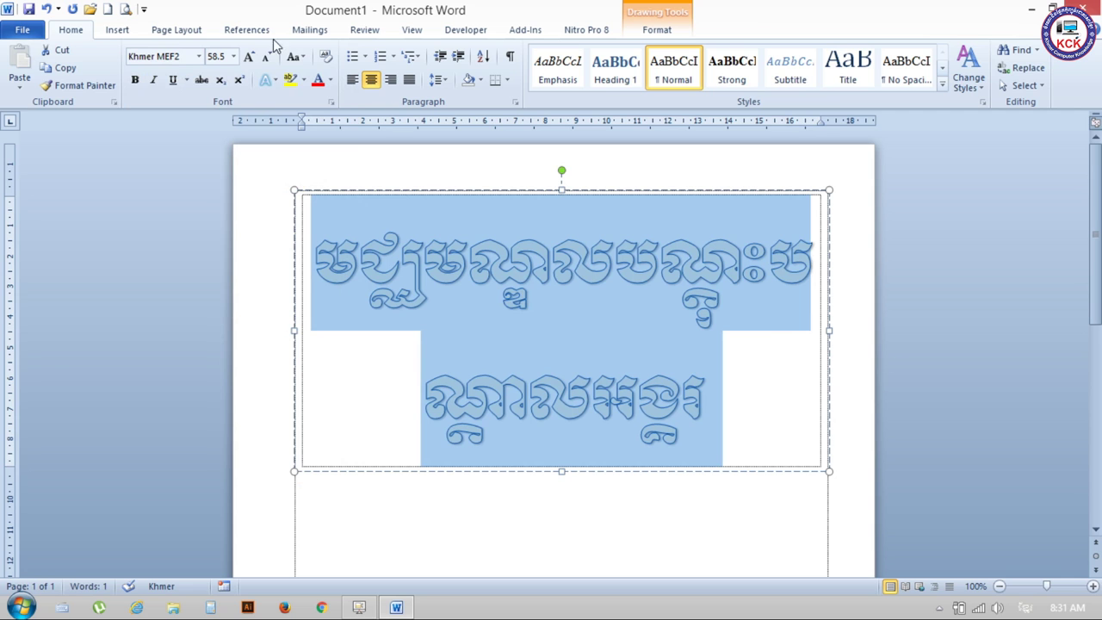
click(232, 56)
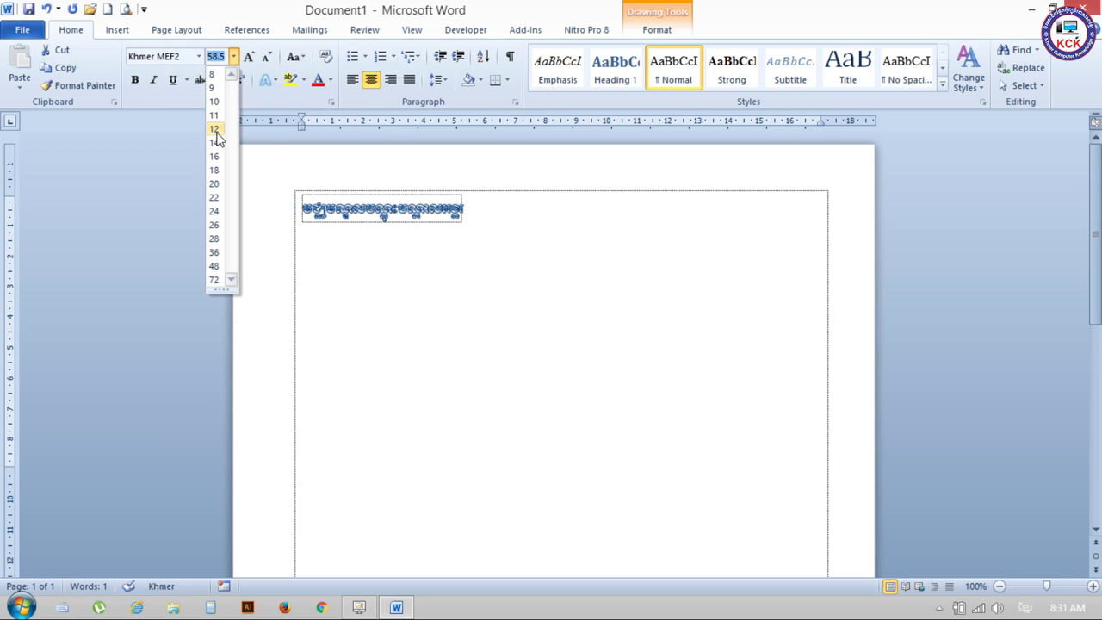
click(215, 252)
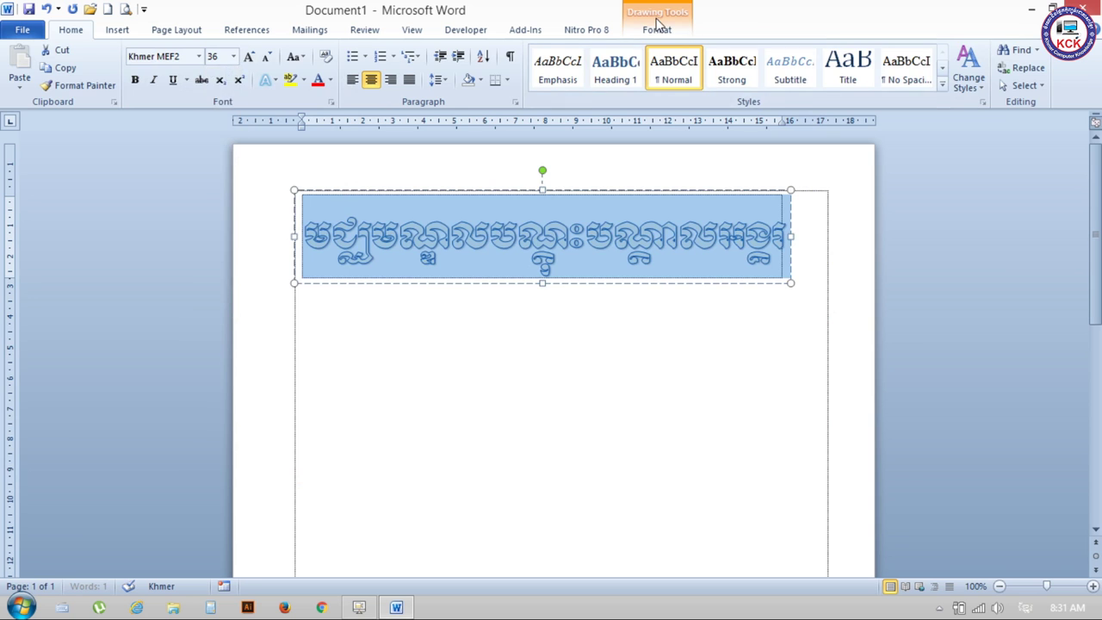
click(656, 28)
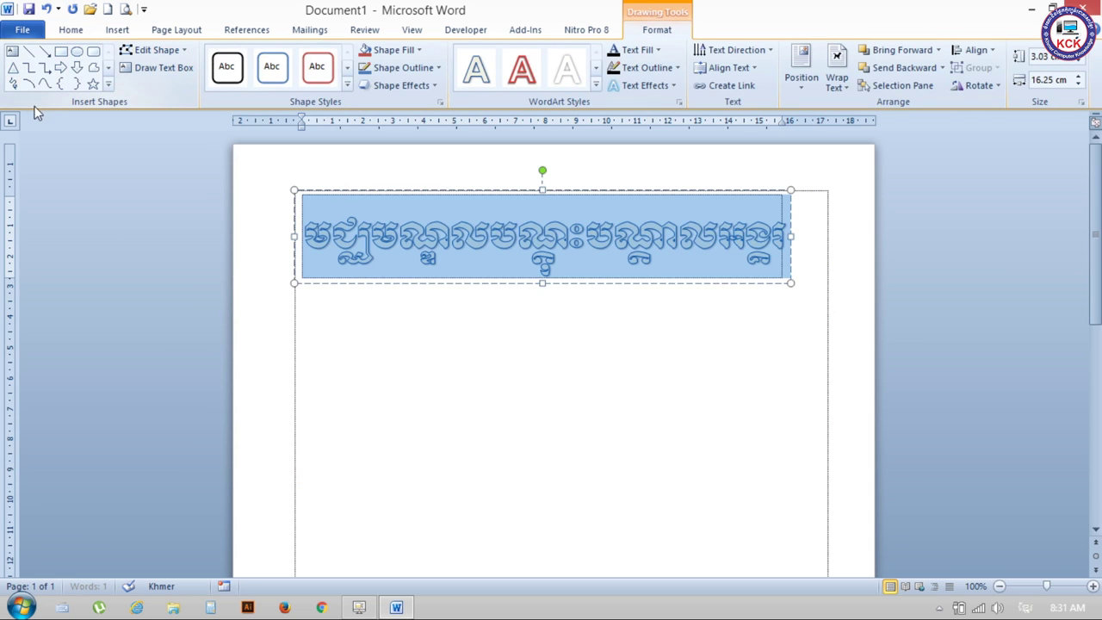
click(400, 241)
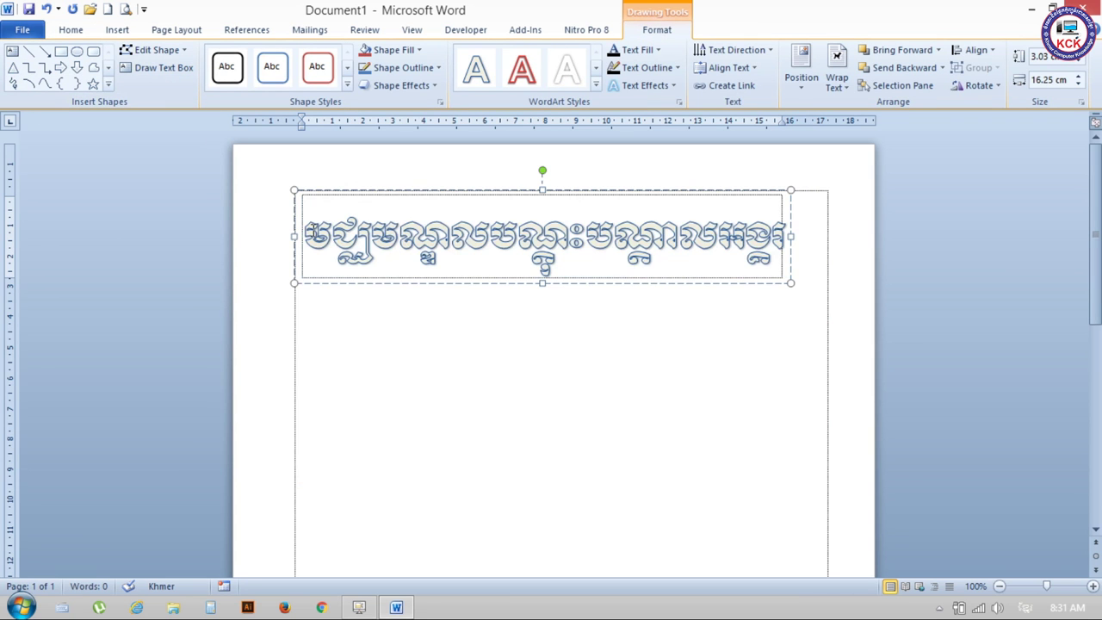
Step: Select all the WordArt heading text and give it a dark blue text fill
drag(303, 234, 679, 308)
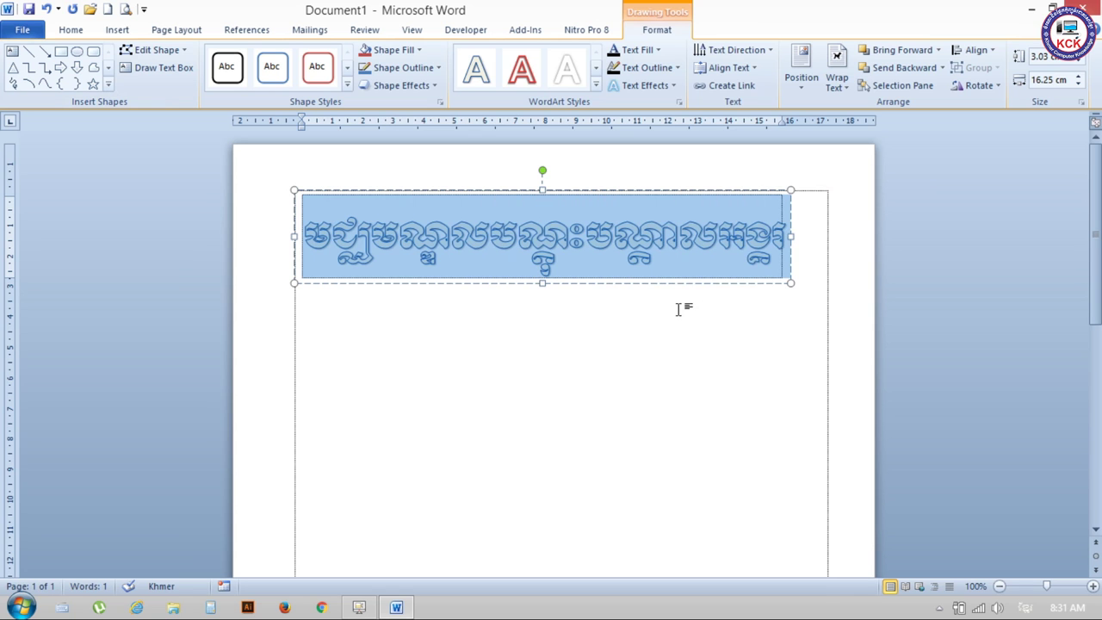
click(616, 231)
key(Left)
key(Left)
key(Left)
key(Left)
key(Left)
key(Left)
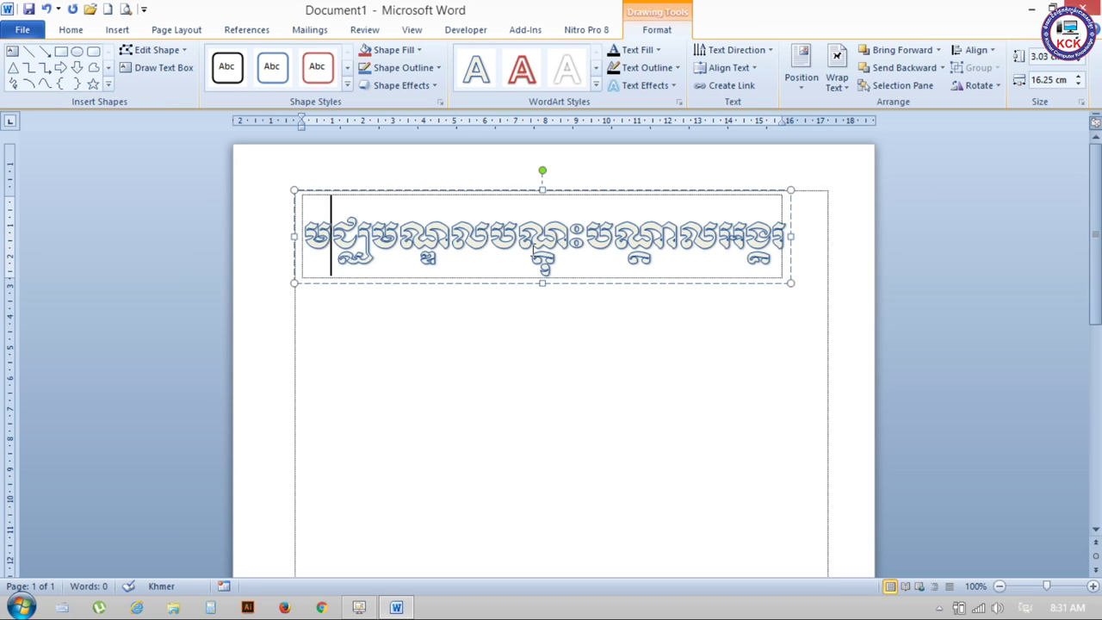
drag(786, 238, 160, 242)
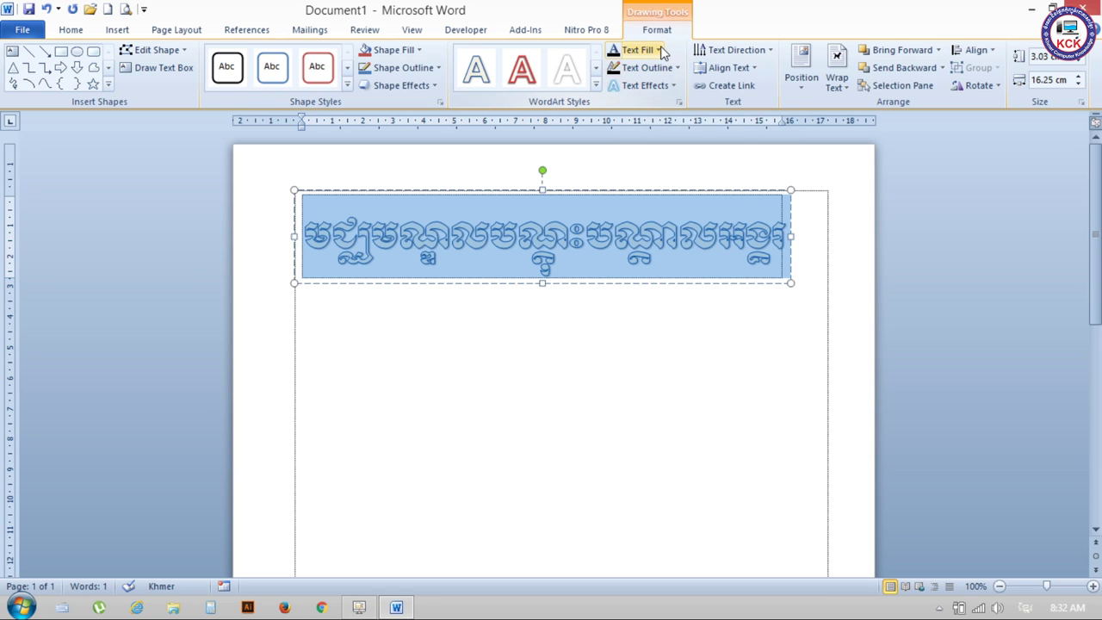
click(658, 49)
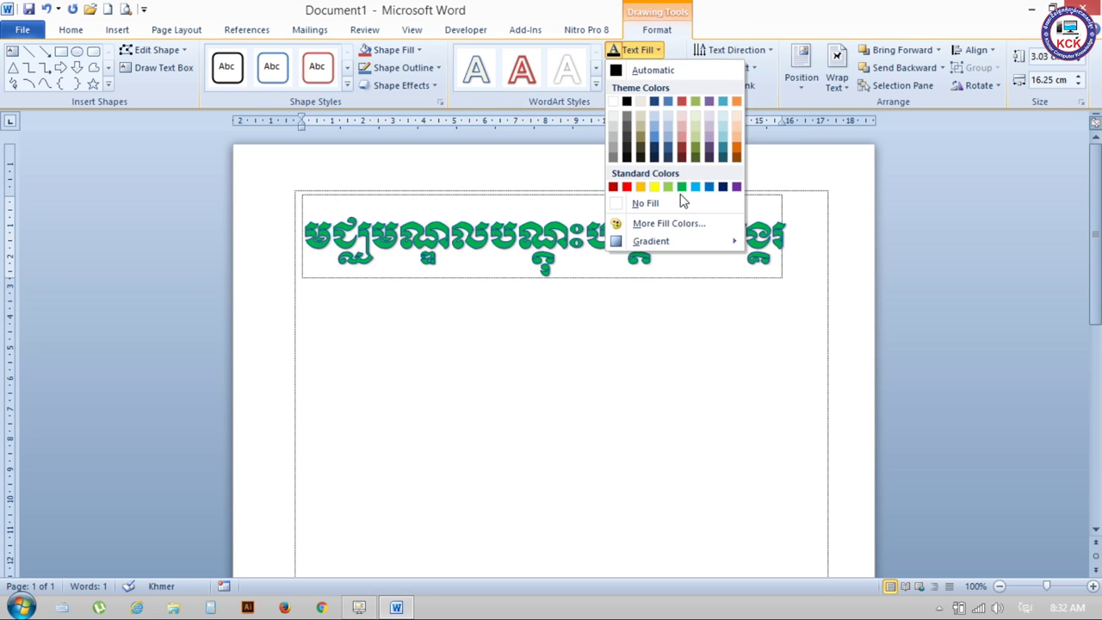
click(657, 149)
Step: Apply a WordArt style to the heading and set its text fill back to dark blue
click(661, 85)
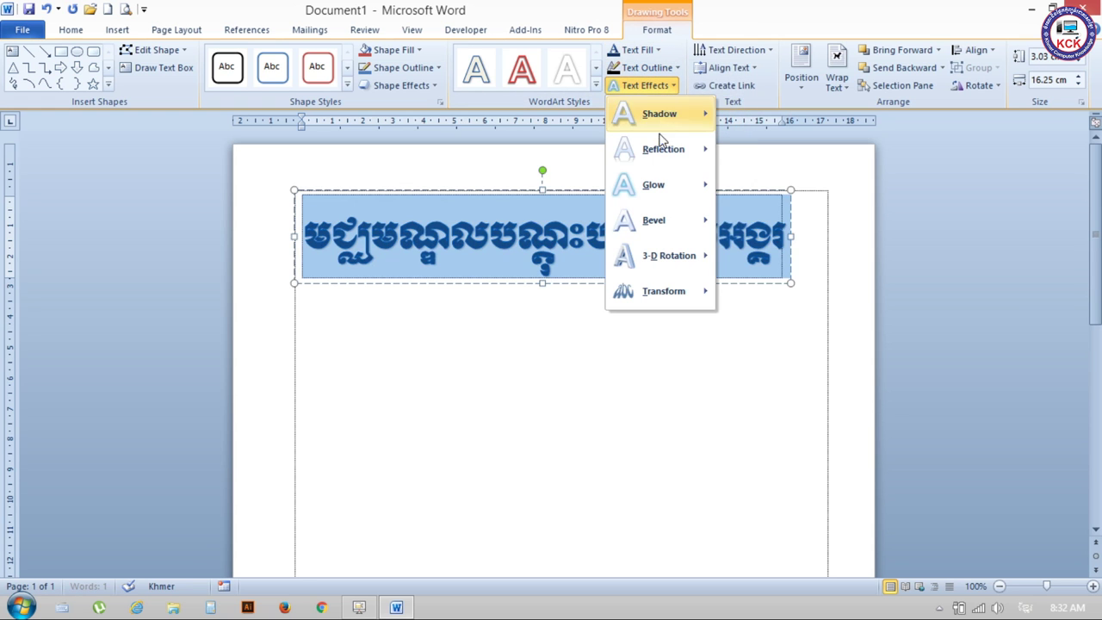
mouse_move(653, 184)
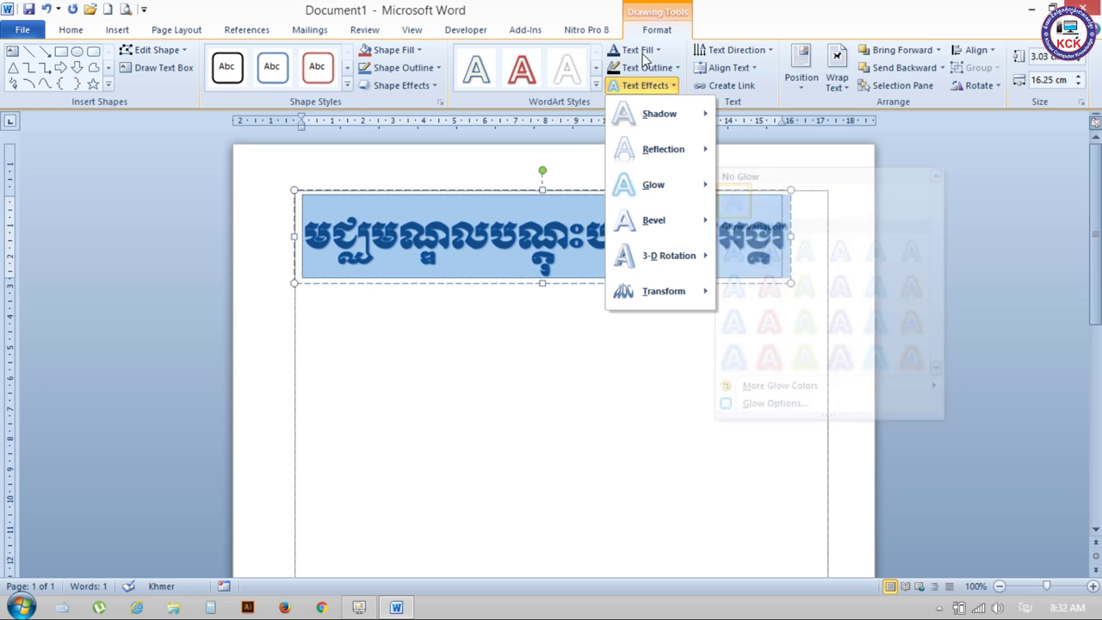
click(596, 87)
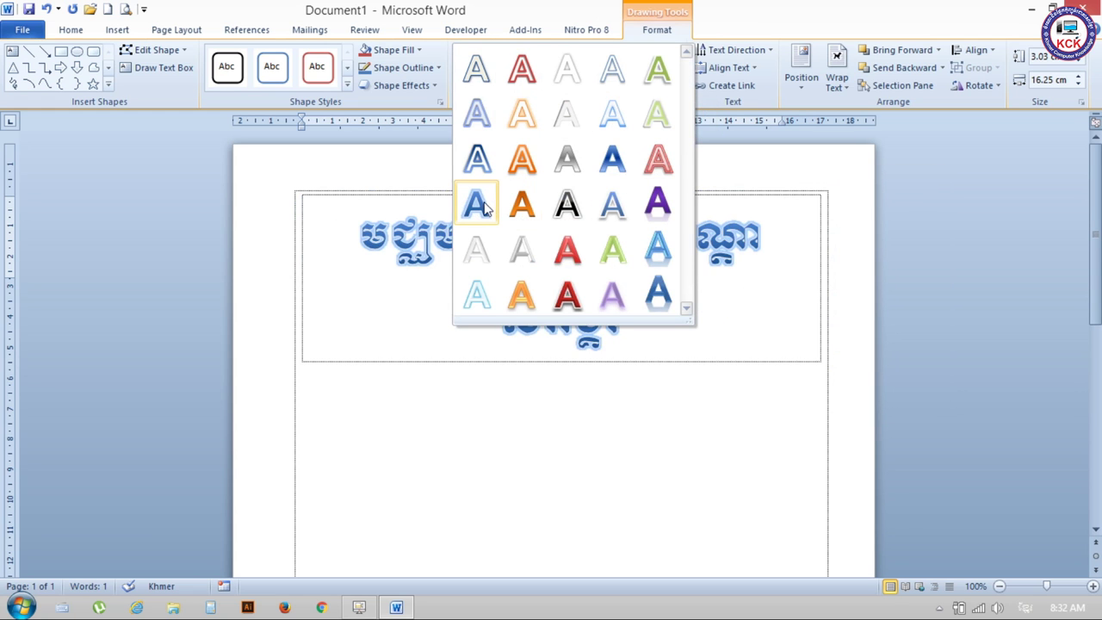
click(520, 210)
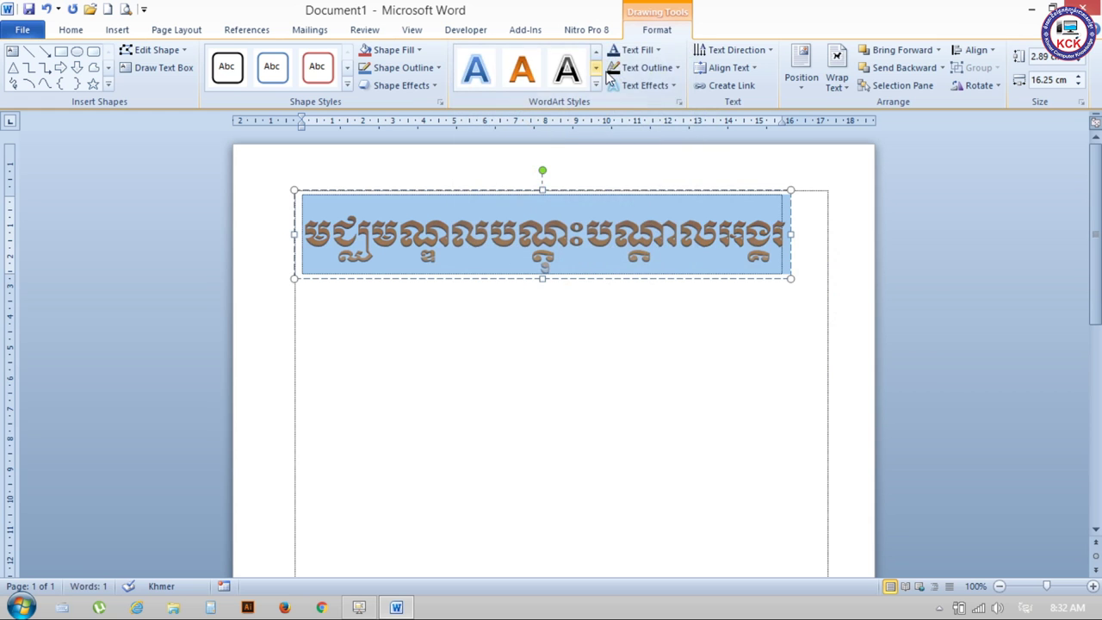
click(657, 55)
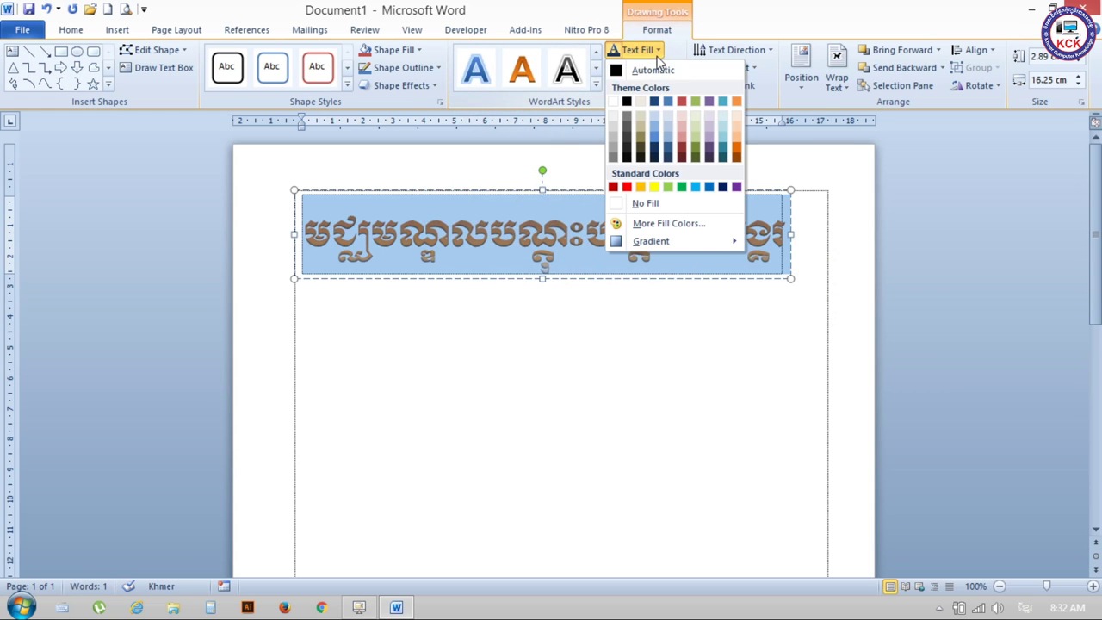
click(666, 156)
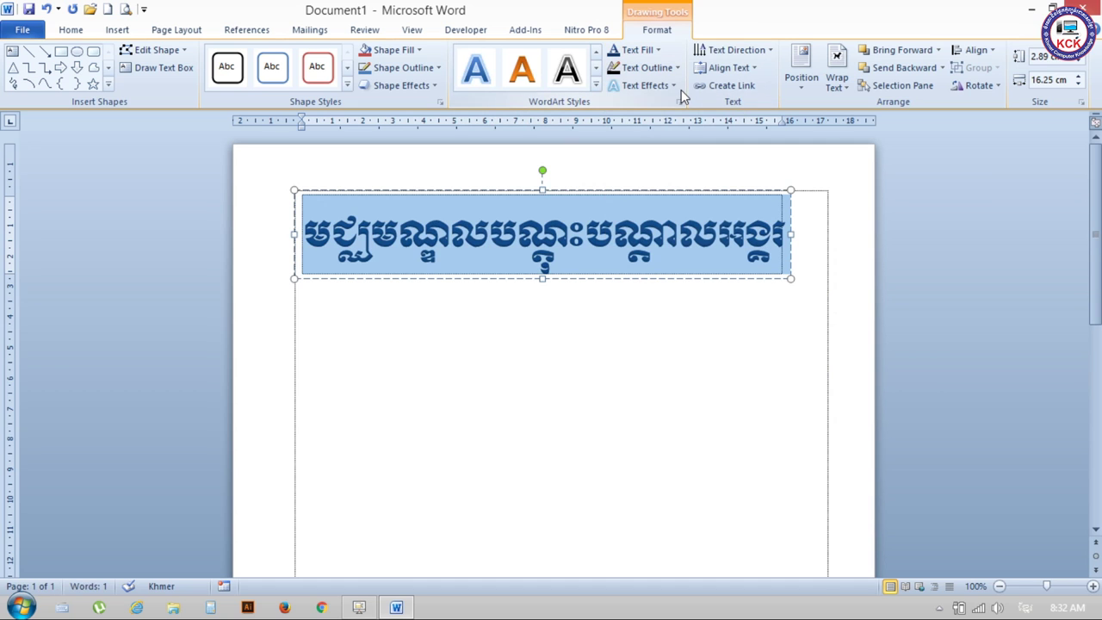
click(675, 86)
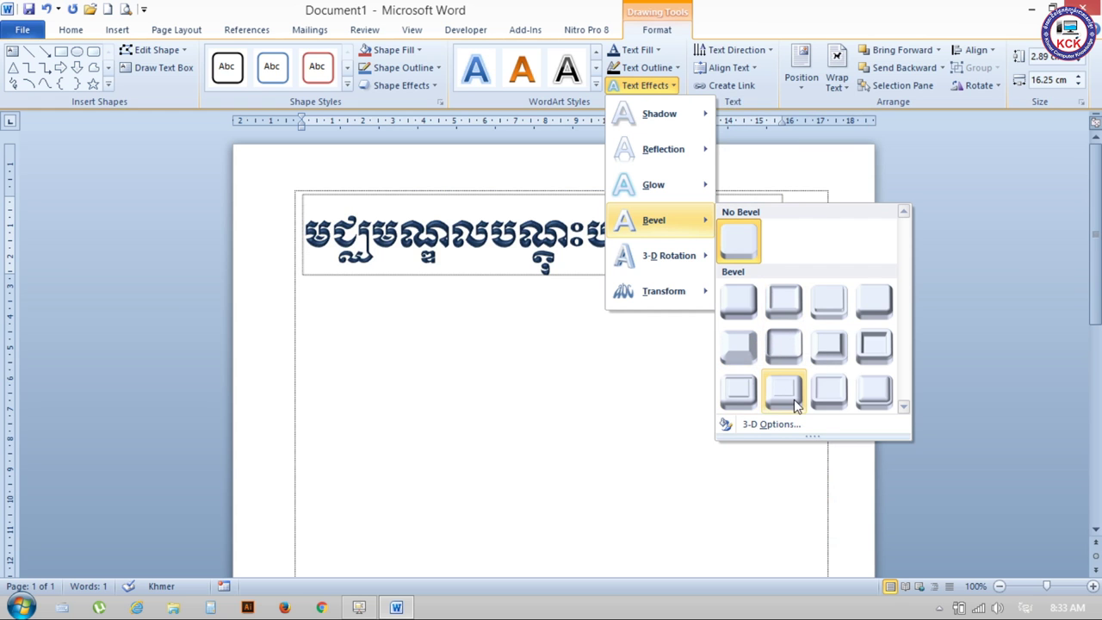
mouse_move(659, 291)
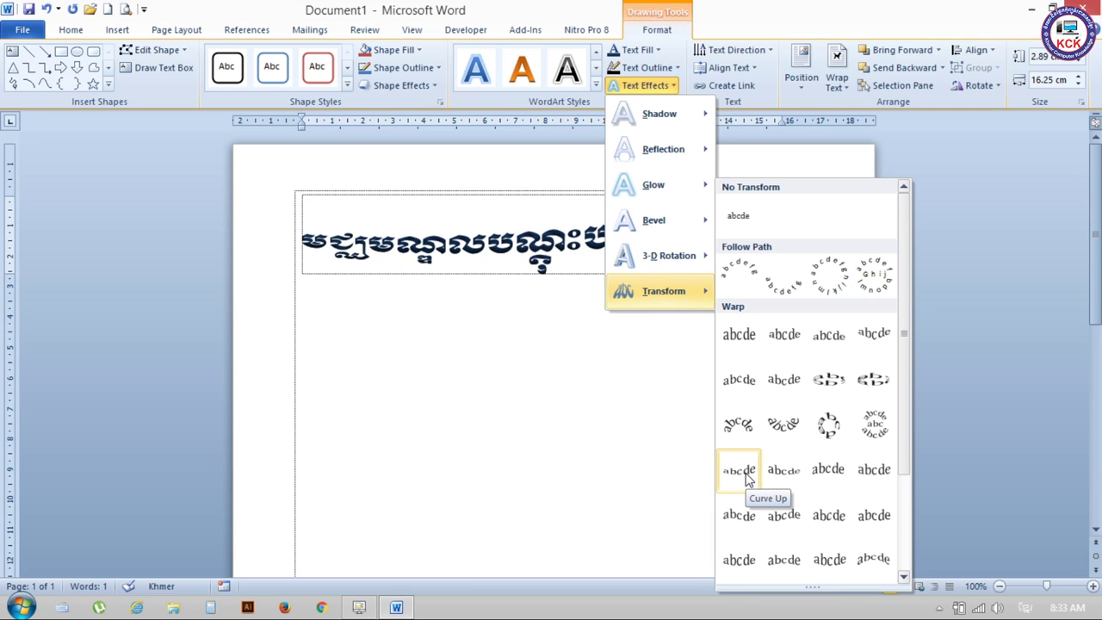
Step: Close the Text Effects transform options without applying any effect
click(449, 339)
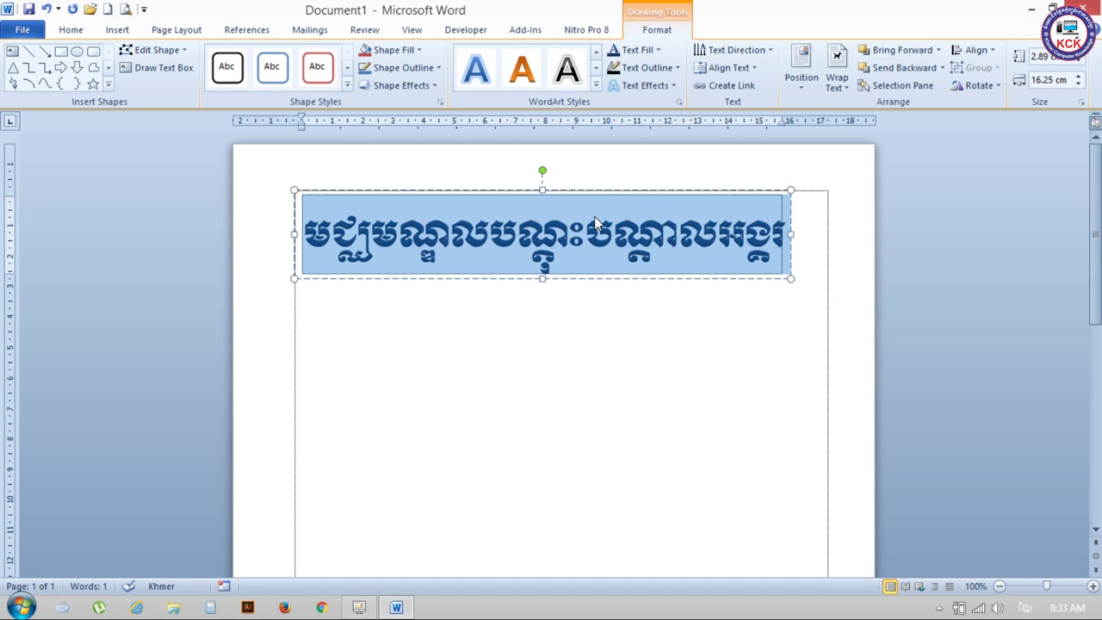
Step: Add an empty line above the WordArt and set it to Limon R1 at 72 pt
click(845, 246)
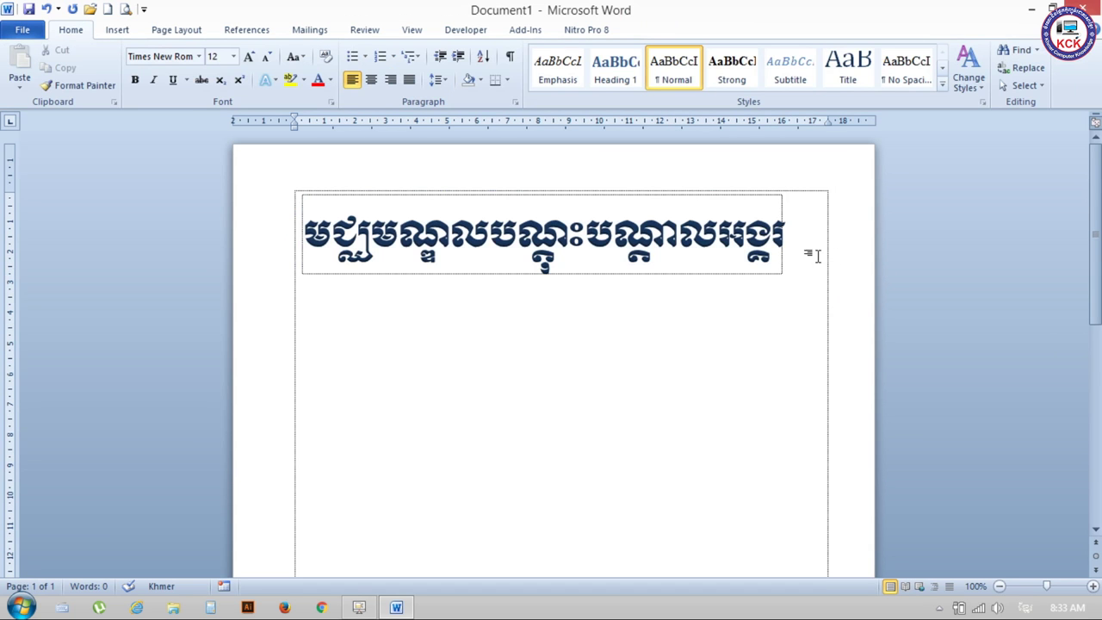
key(Return)
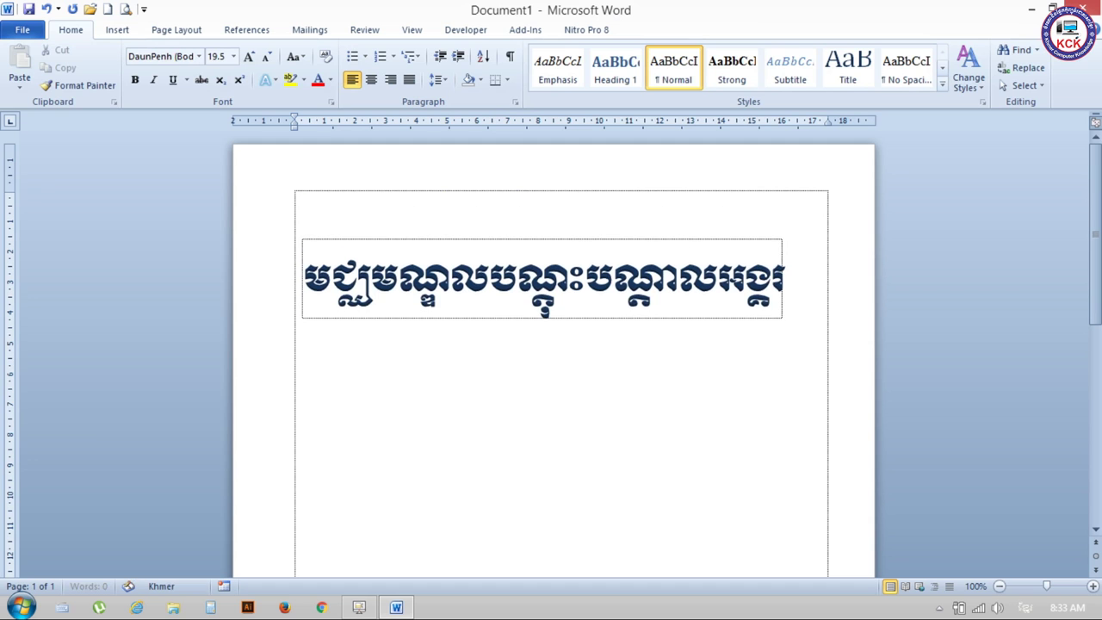
click(296, 212)
click(199, 57)
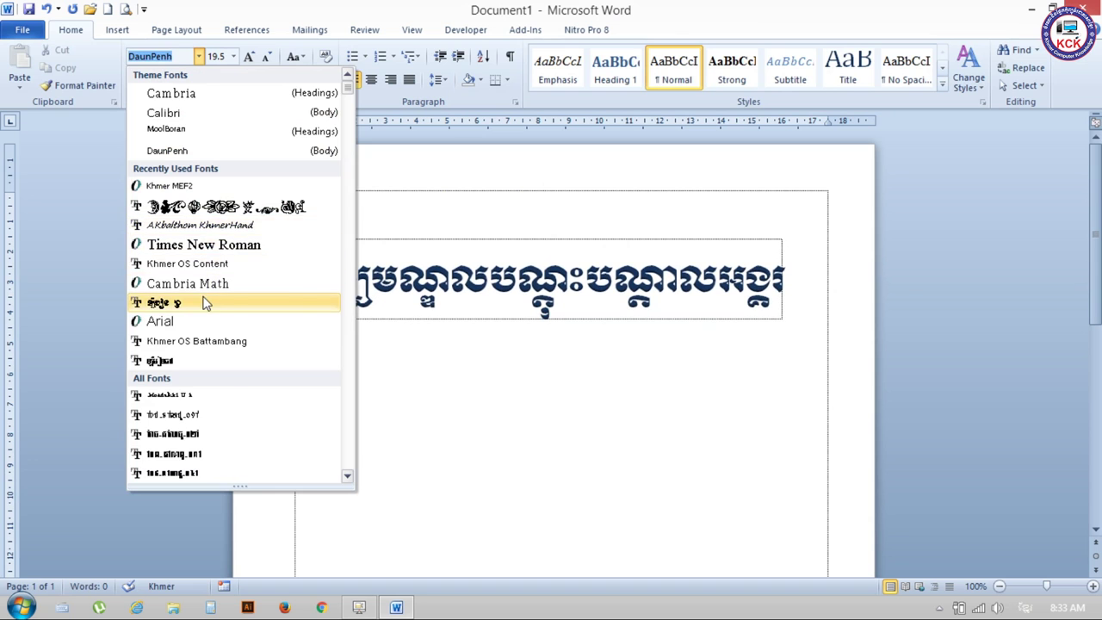
click(207, 303)
click(233, 56)
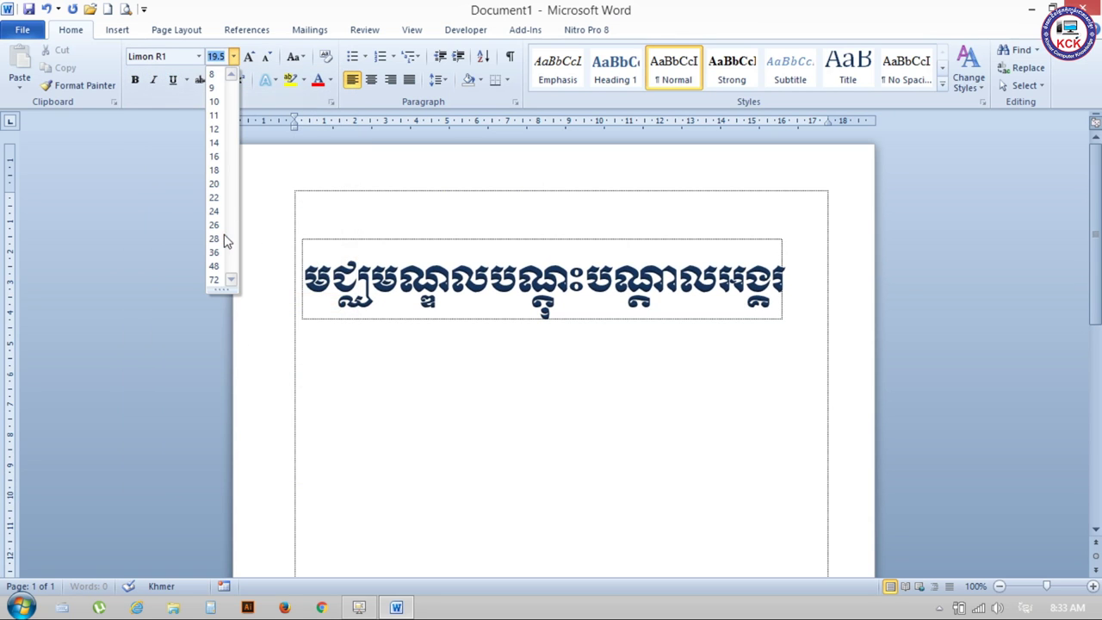
click(214, 280)
Step: Type the Khmer heading កម្ពុជា at the top of the page
click(368, 237)
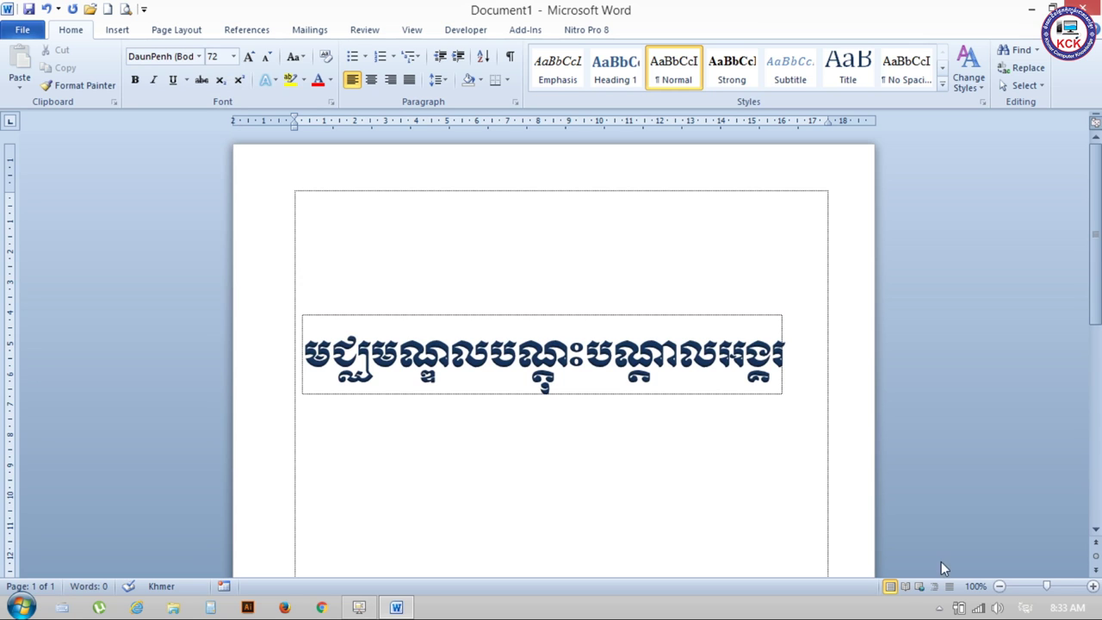
click(1030, 608)
click(984, 457)
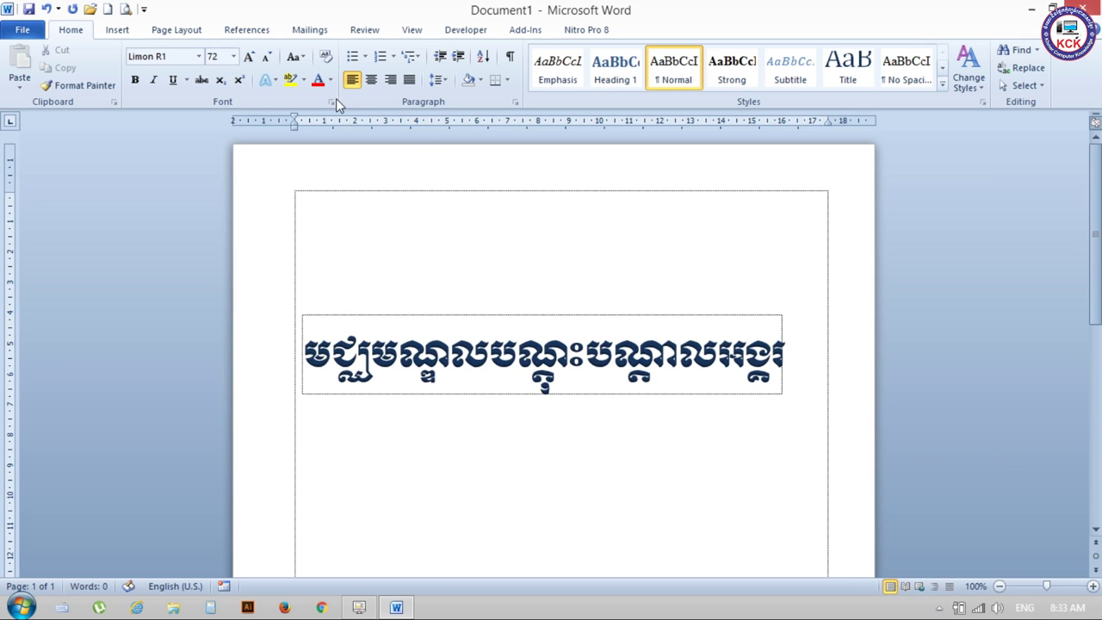
text(k)
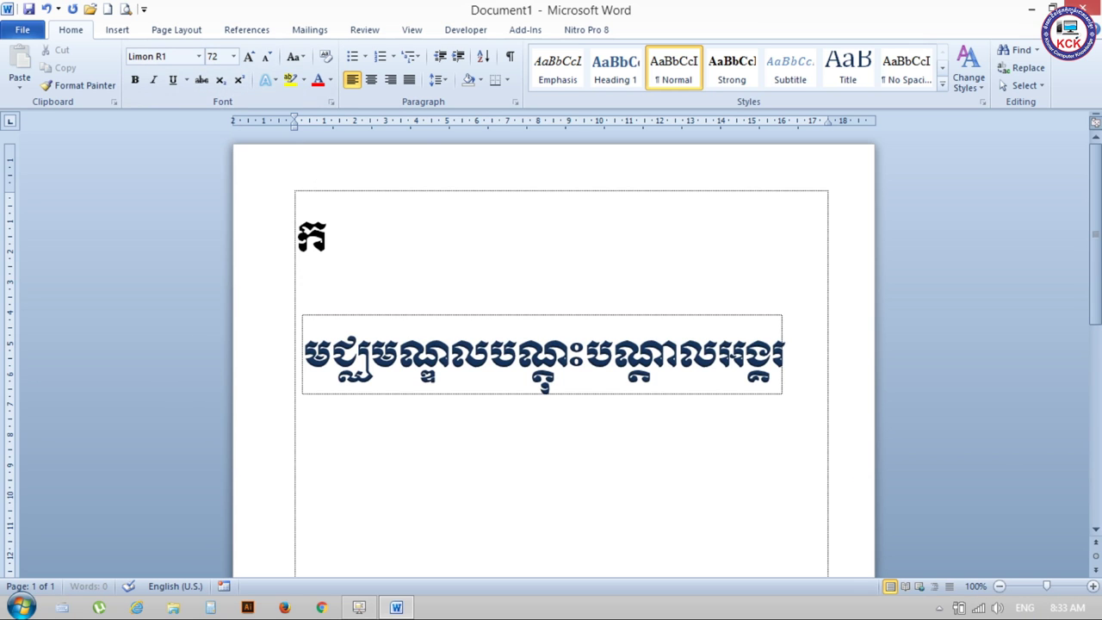
text(m)
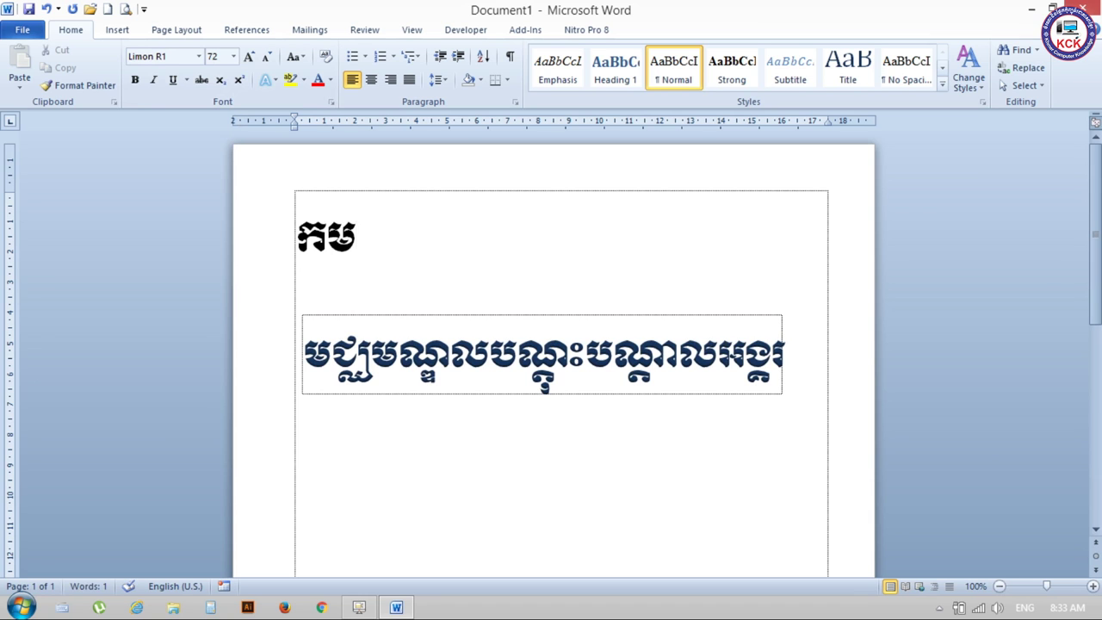
text(L)
key(BackSpace)
key(BackSpace)
key(BackSpace)
text(km)
text(P)
text(uja)
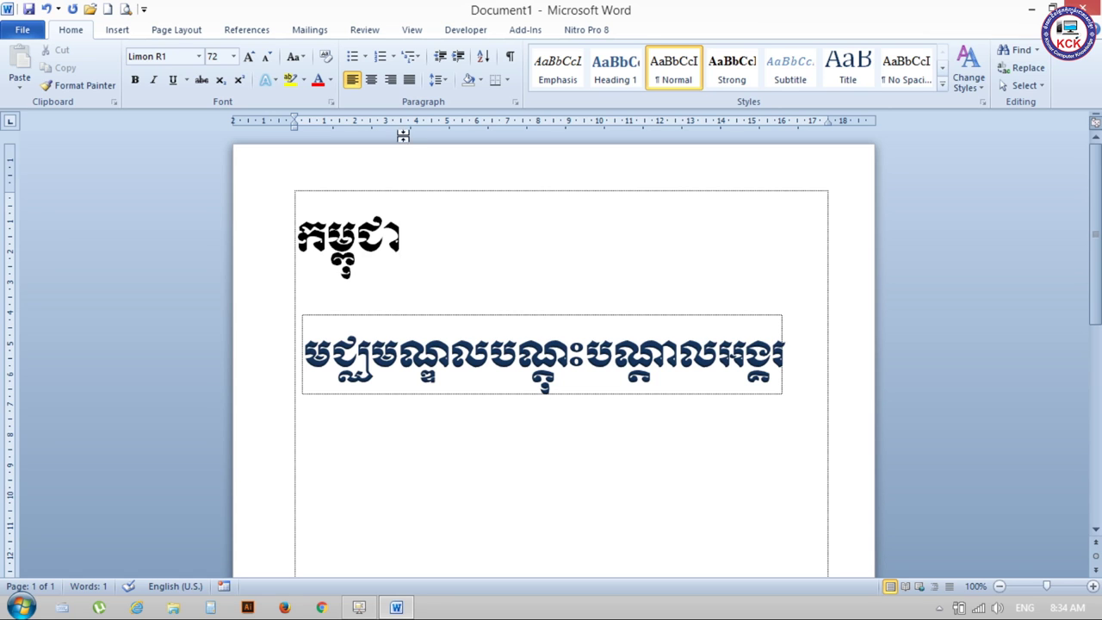
Step: Delete the WordArt text box and the កម្ពុជា heading, leaving the page blank
drag(450, 238, 283, 216)
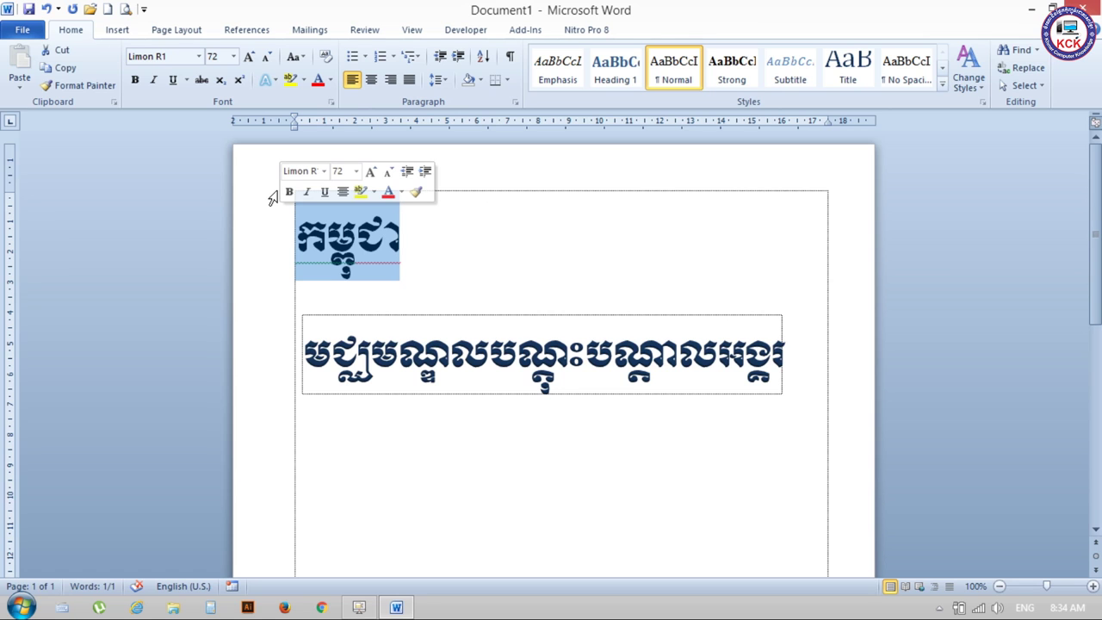
click(421, 258)
click(430, 359)
click(726, 310)
key(Delete)
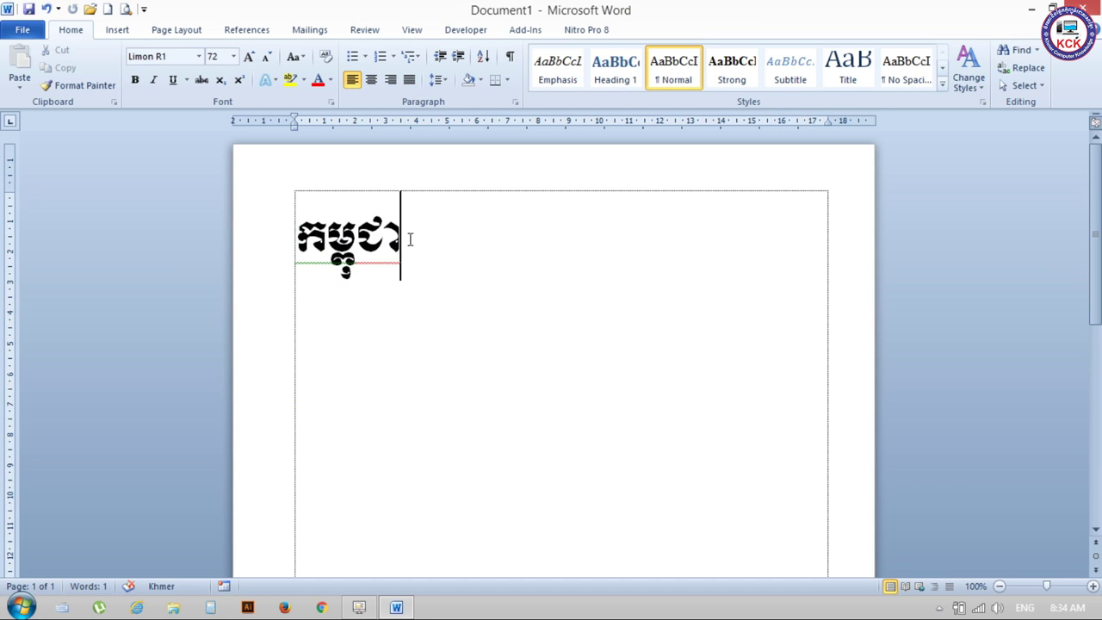
click(202, 217)
key(Delete)
click(183, 34)
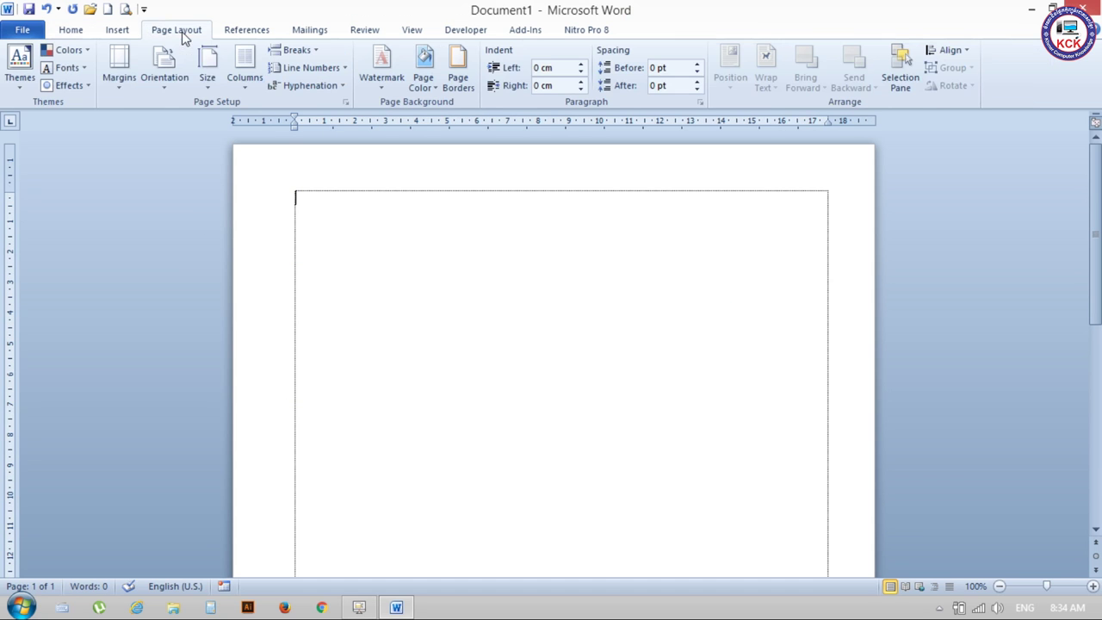
Step: Open Page Setup from Size > More Paper Sizes and select the 21 cm width value
click(217, 90)
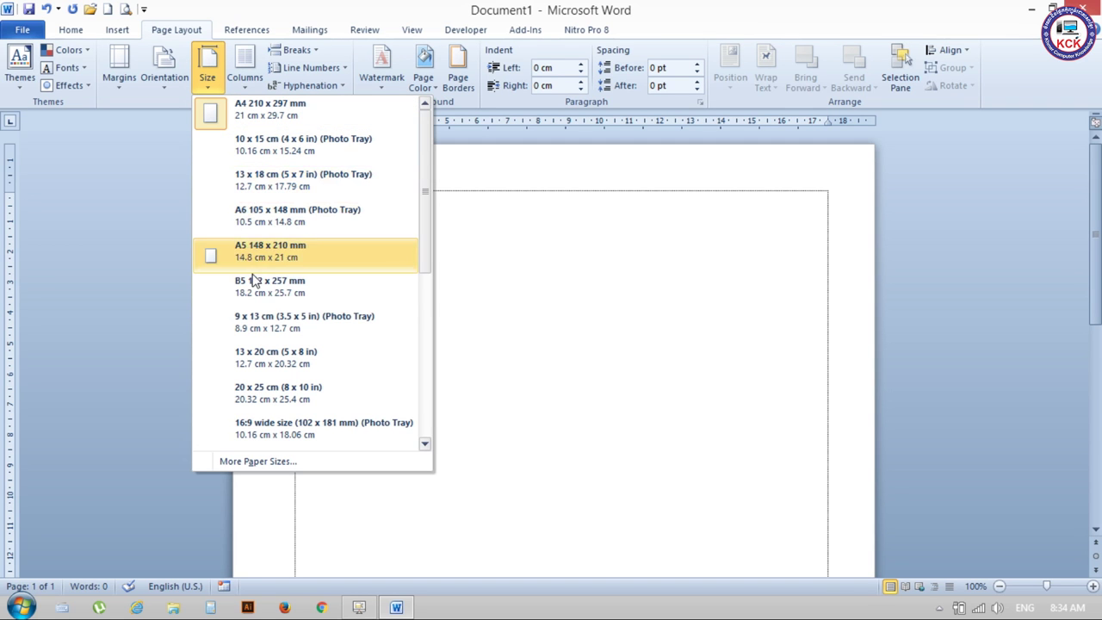
drag(430, 155, 426, 347)
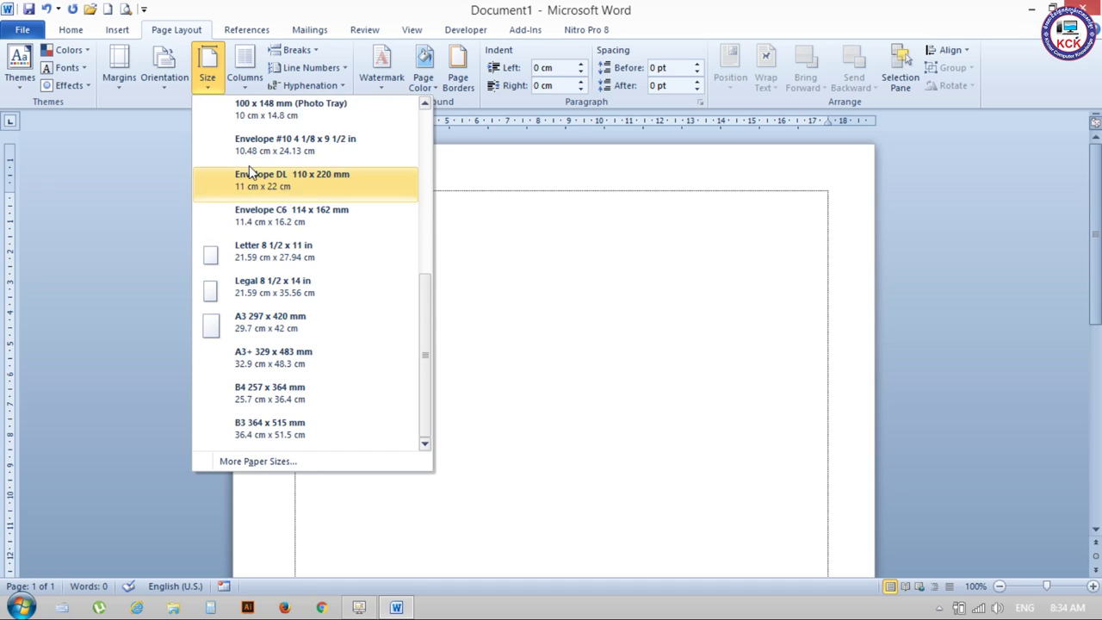
click(246, 465)
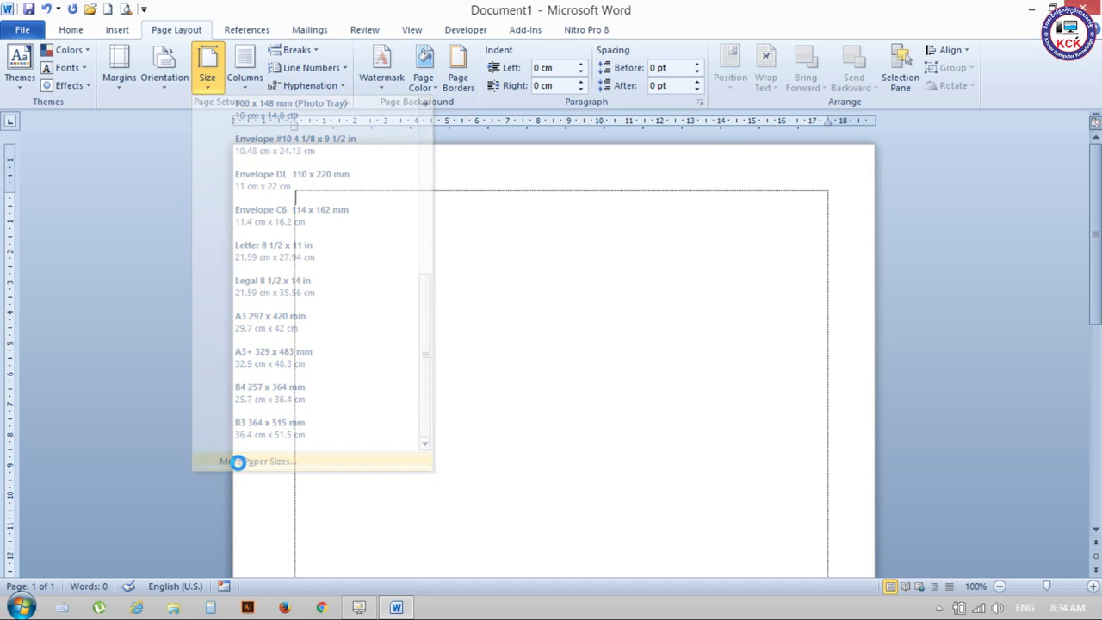
drag(501, 182, 434, 195)
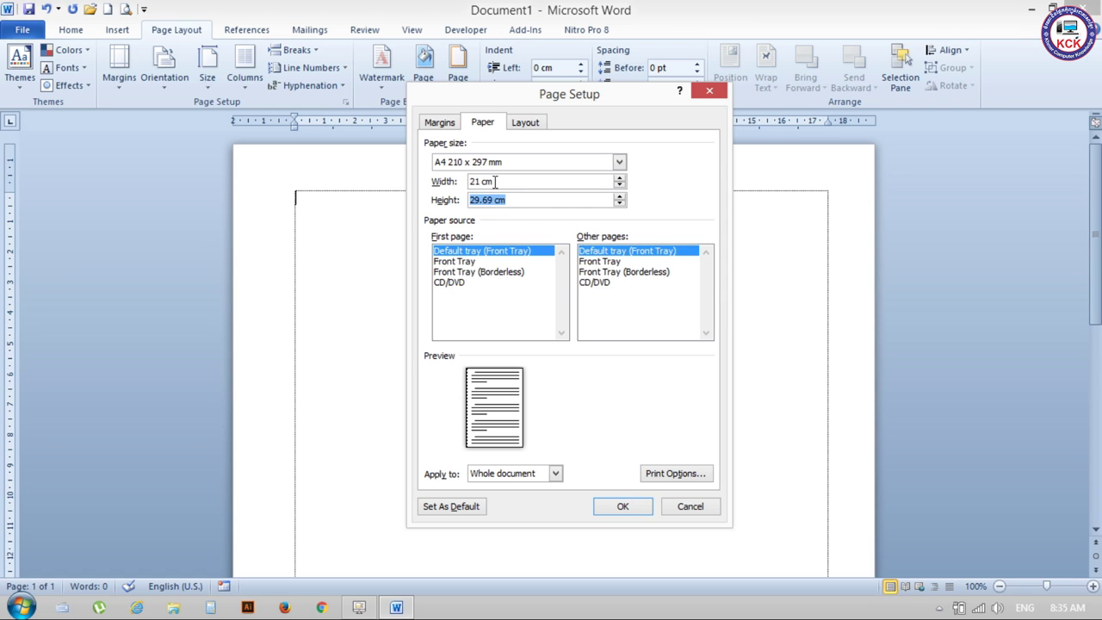
drag(495, 182, 449, 187)
Step: Enter a page height of 60 cm, fixing the measurement error by adding the unit
key(Tab)
click(489, 200)
mouse_move(480, 200)
mouse_down()
mouse_move(493, 200)
mouse_move(433, 207)
mouse_up()
text(60)
drag(487, 200, 457, 203)
click(620, 508)
click(522, 347)
click(520, 199)
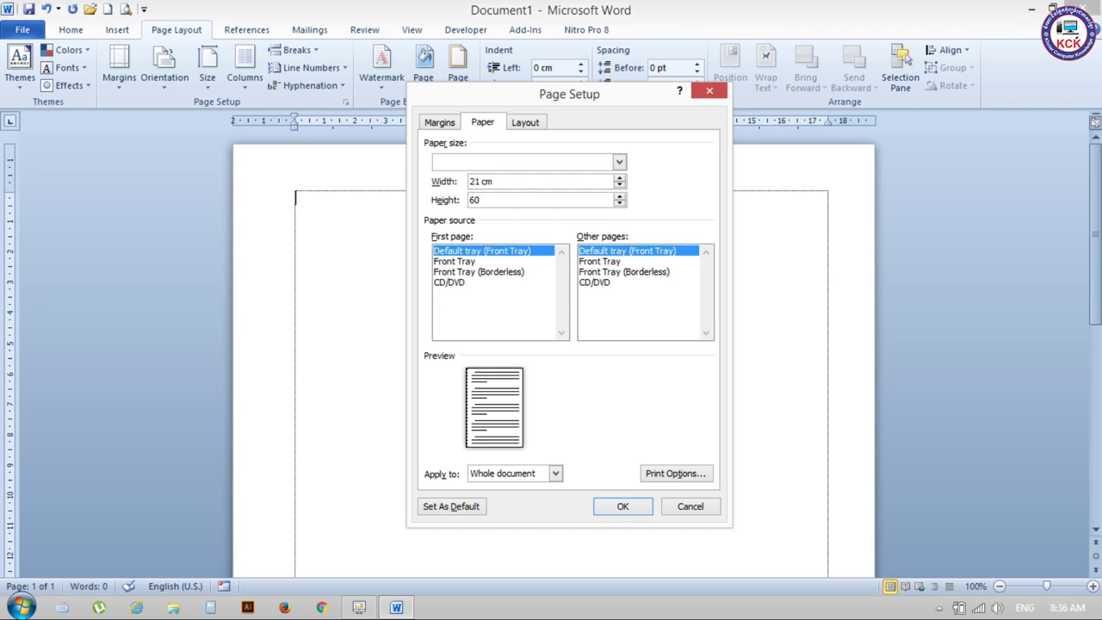
text( cm)
Step: Change the page height to 55 and apply the custom 21 cm-wide paper size
click(635, 505)
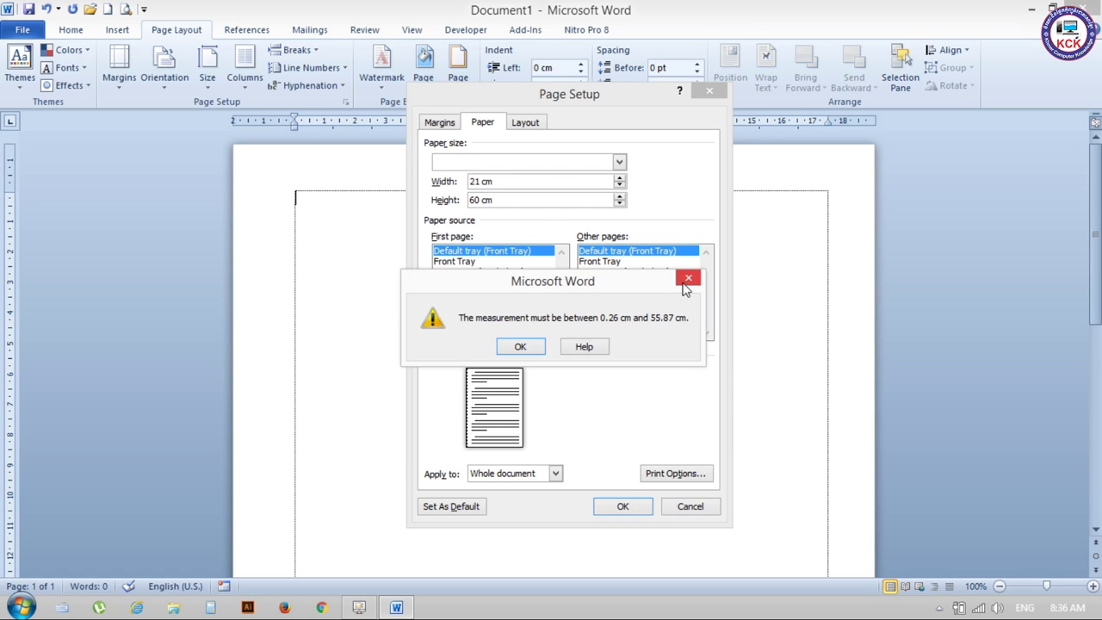
click(687, 283)
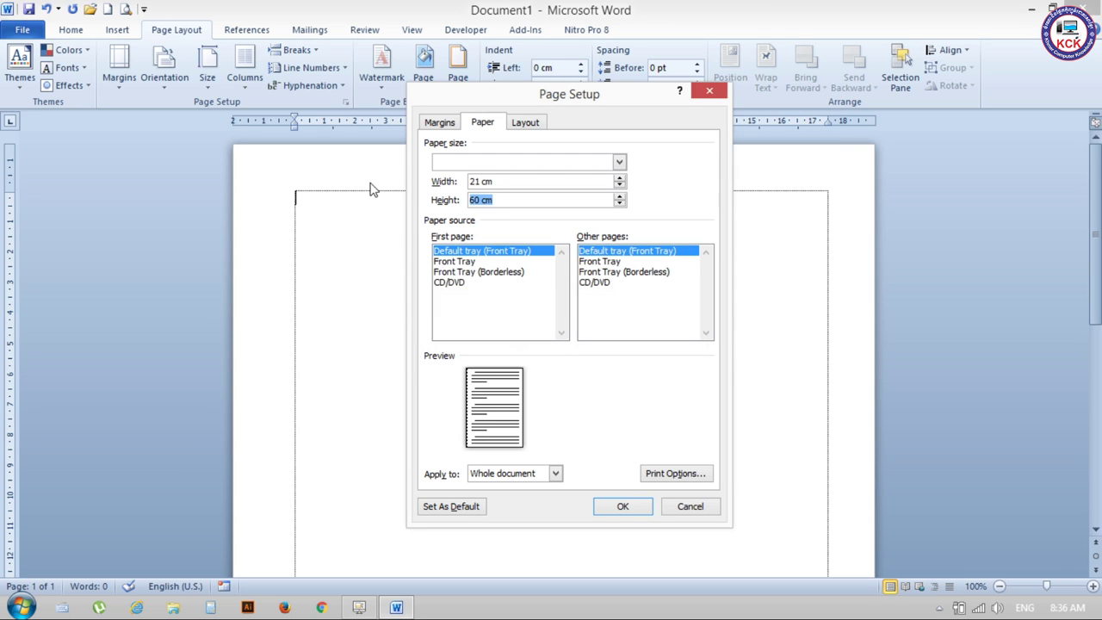
text(55)
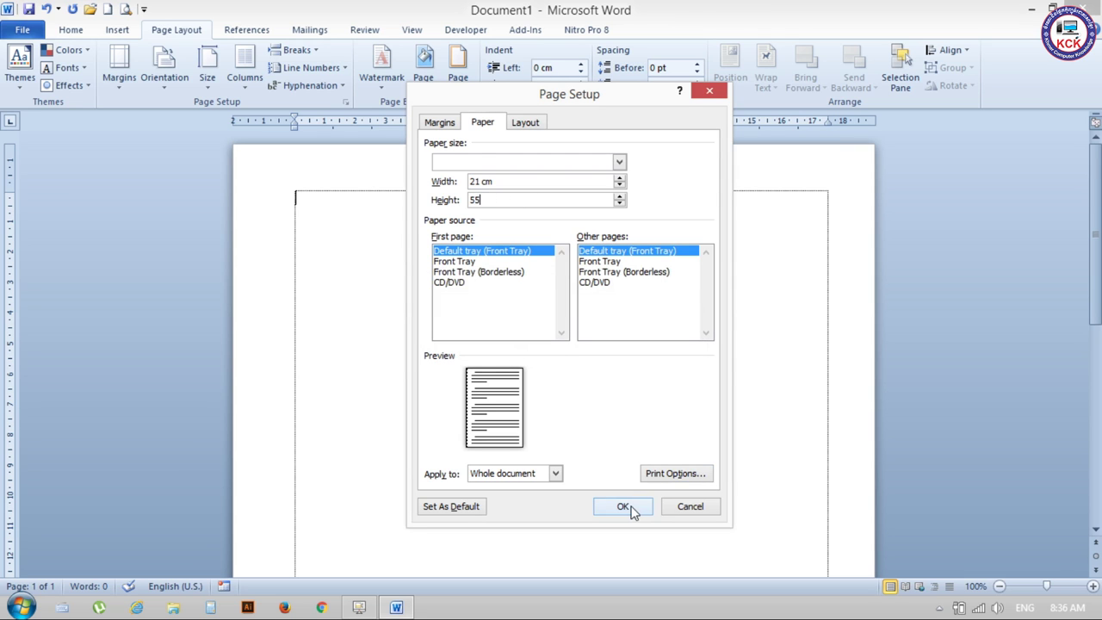
click(628, 507)
drag(1098, 168, 1096, 463)
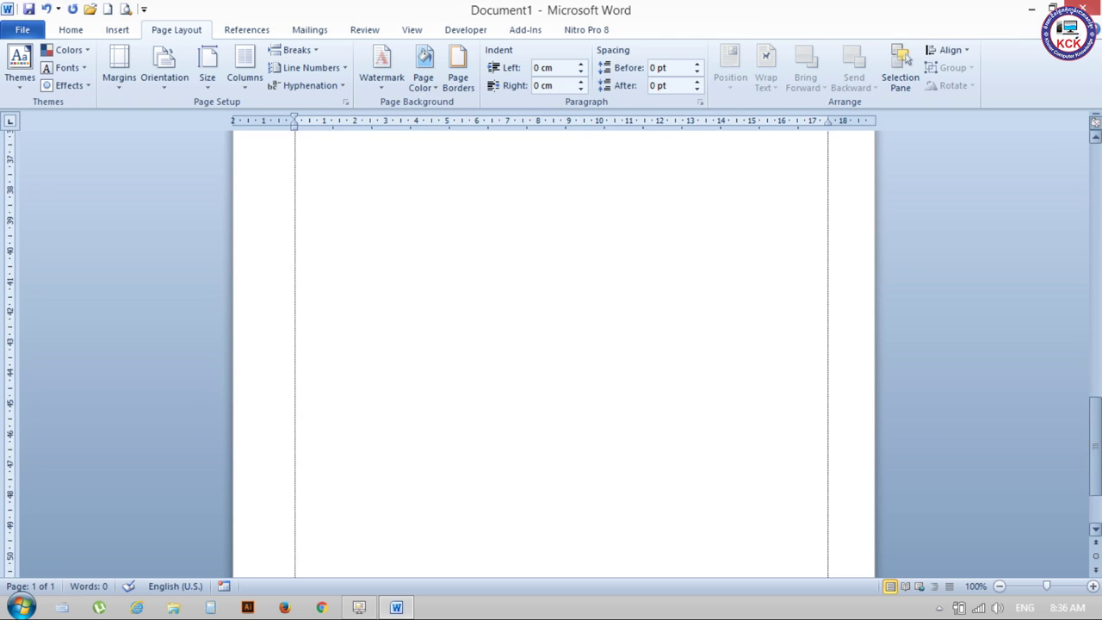
click(999, 586)
click(1000, 586)
Step: Zoom out to 20% to see the whole tall, narrow page
click(1000, 586)
click(1000, 586)
click(999, 586)
click(1000, 586)
click(999, 586)
click(999, 586)
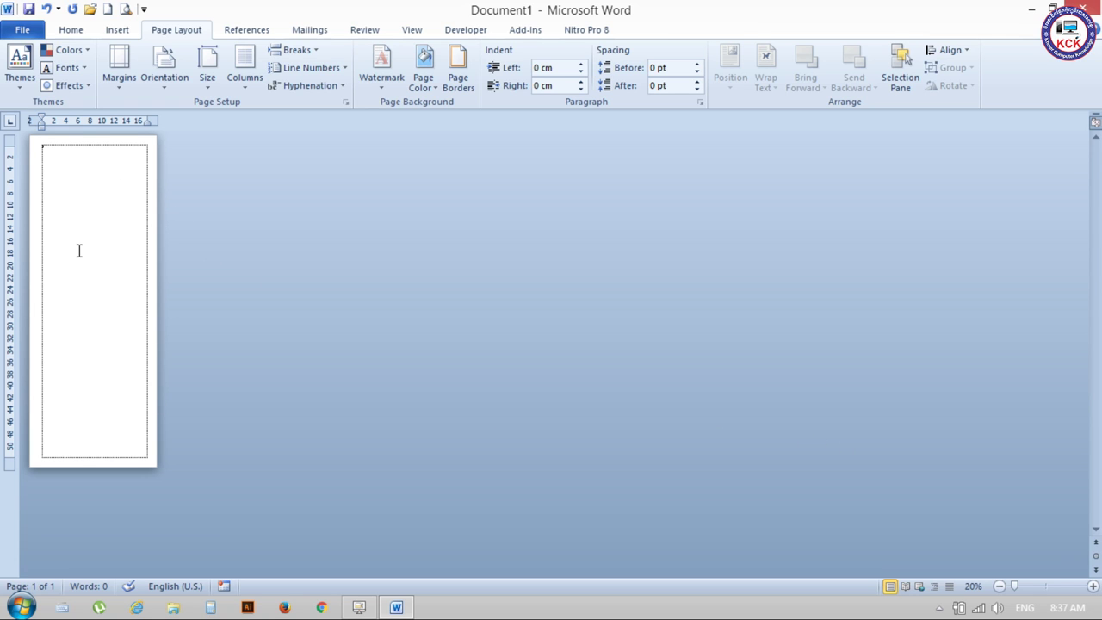
Step: Set the paper size to A4 (21 × 29.7 cm) and zoom back in to 130%
click(204, 84)
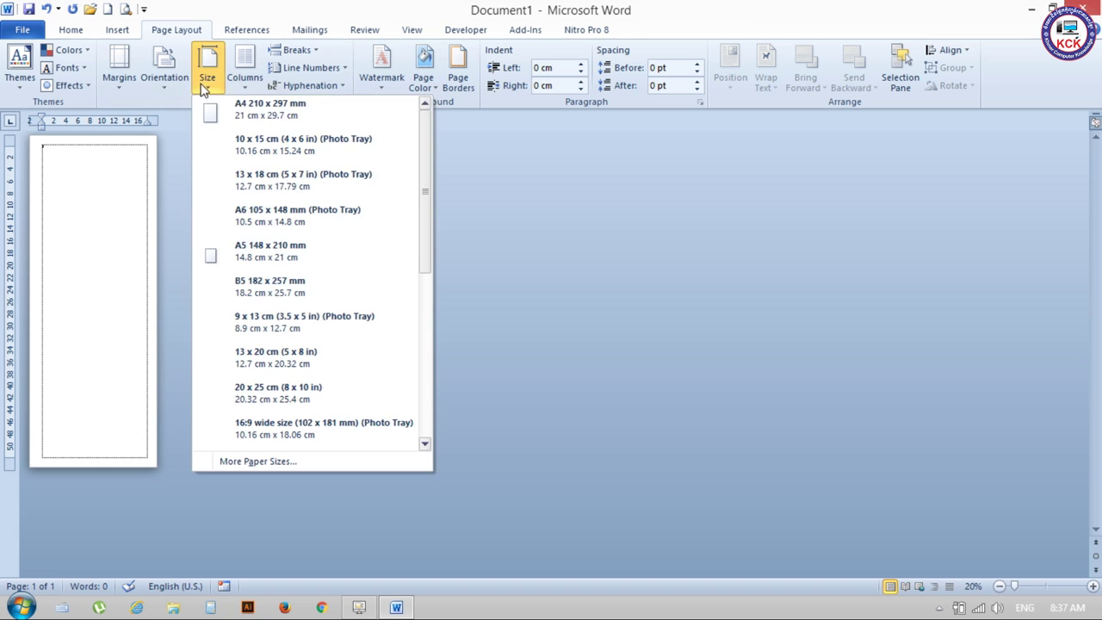
click(261, 108)
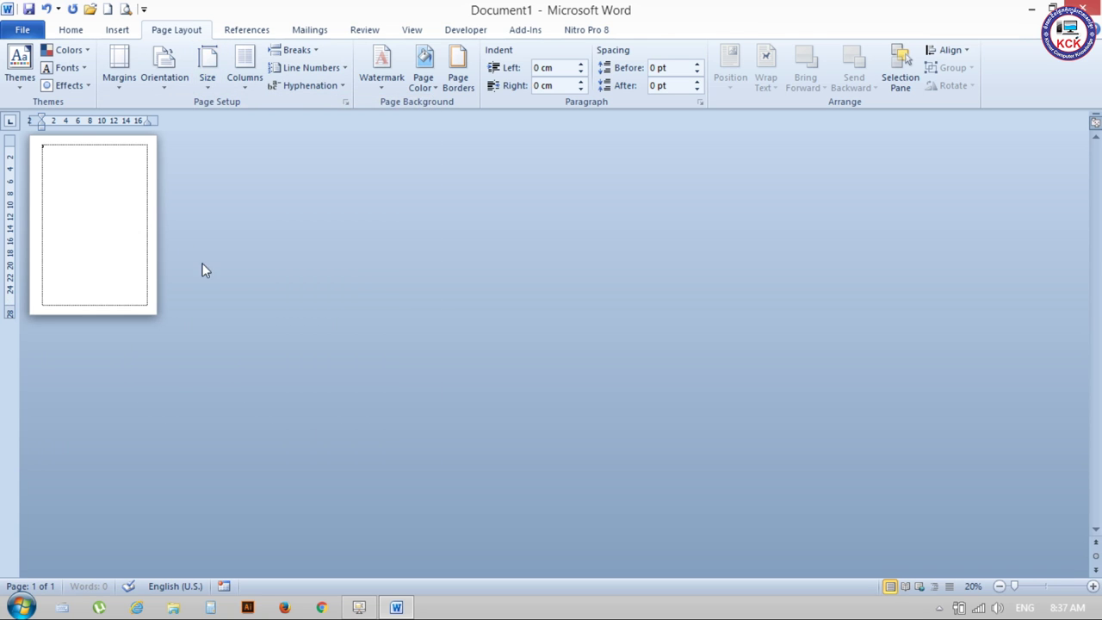
click(1092, 587)
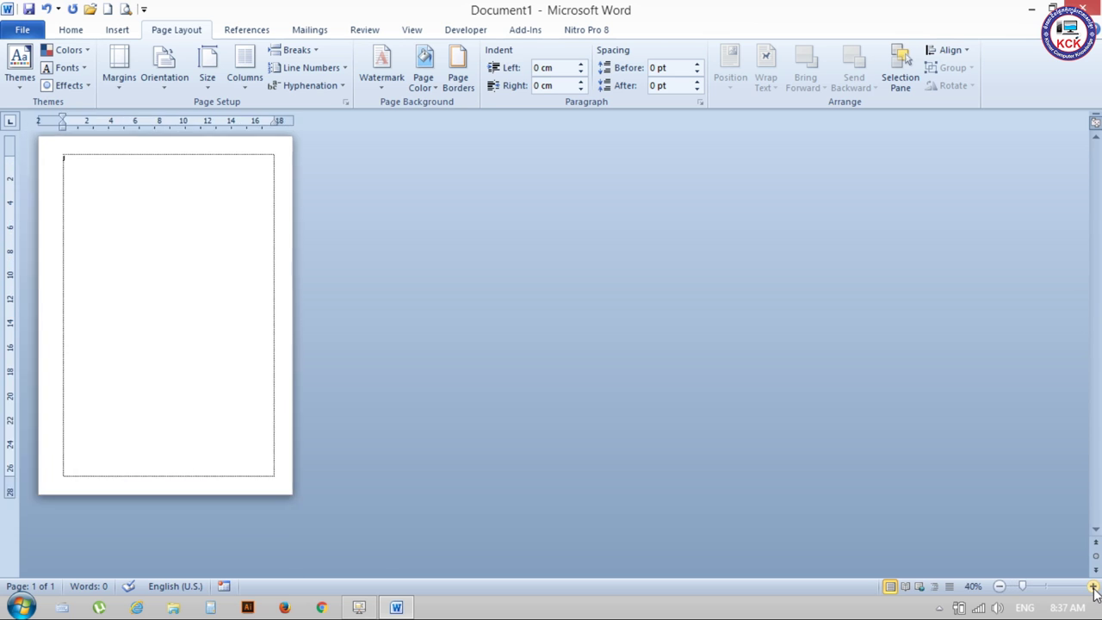
click(1093, 586)
click(1092, 586)
click(1092, 587)
click(1093, 586)
click(1093, 587)
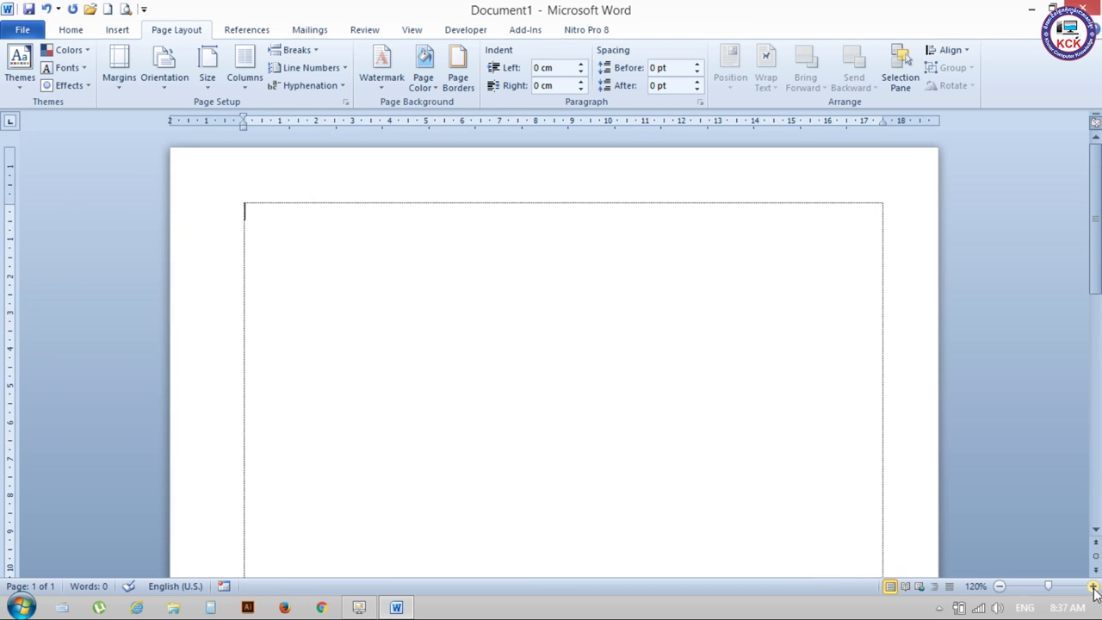
click(1093, 586)
Step: Check the paper settings under More Paper Sizes and close Page Setup unchanged
click(208, 68)
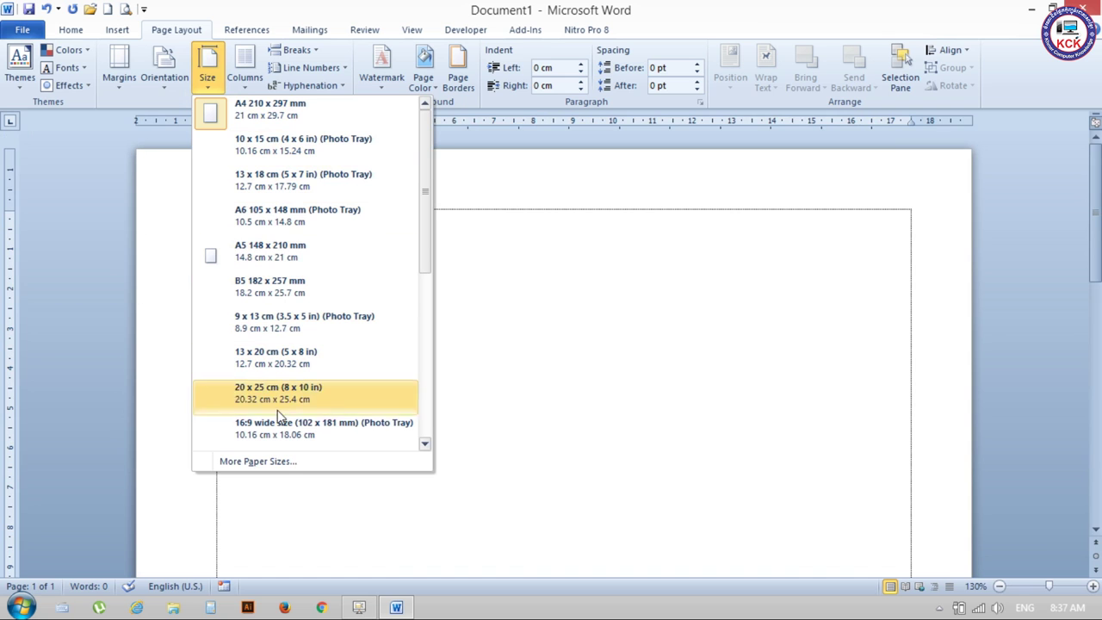
click(249, 462)
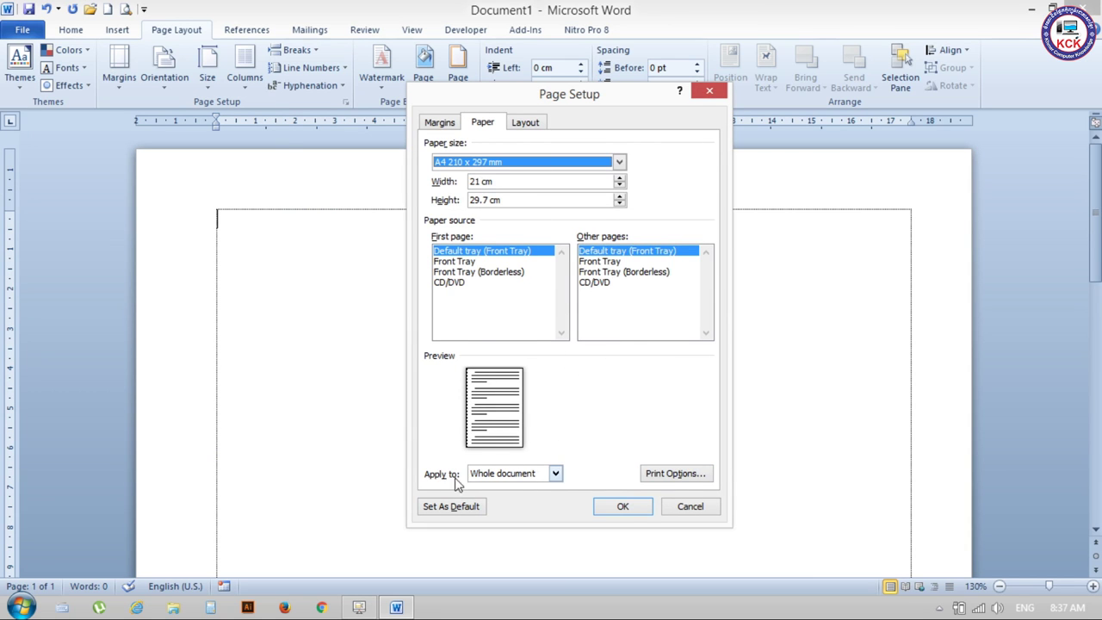
click(674, 474)
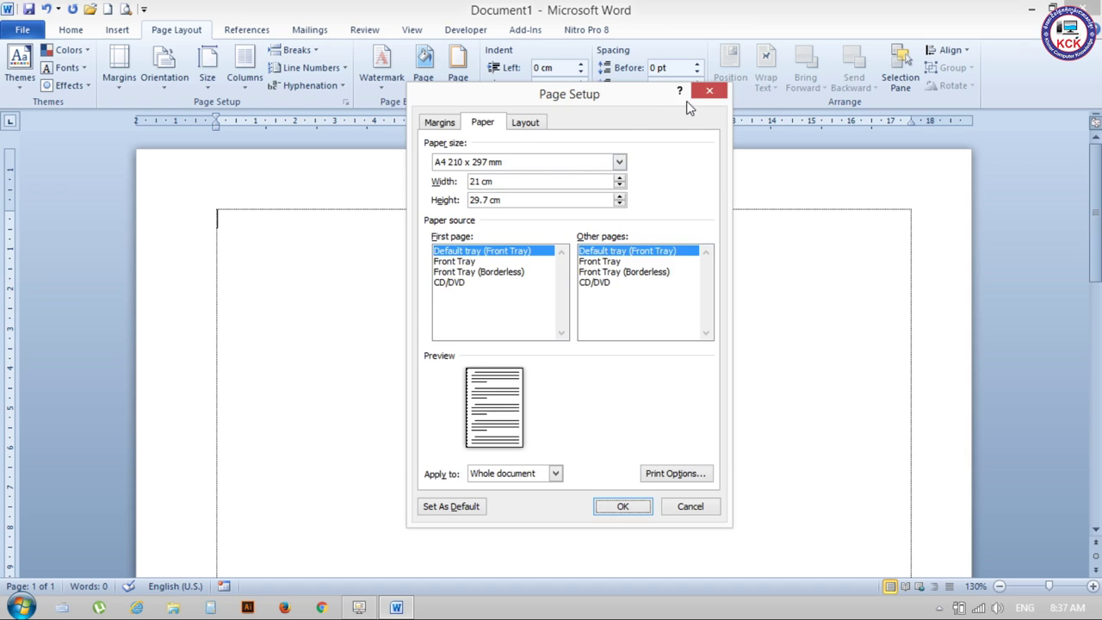
click(708, 91)
click(247, 82)
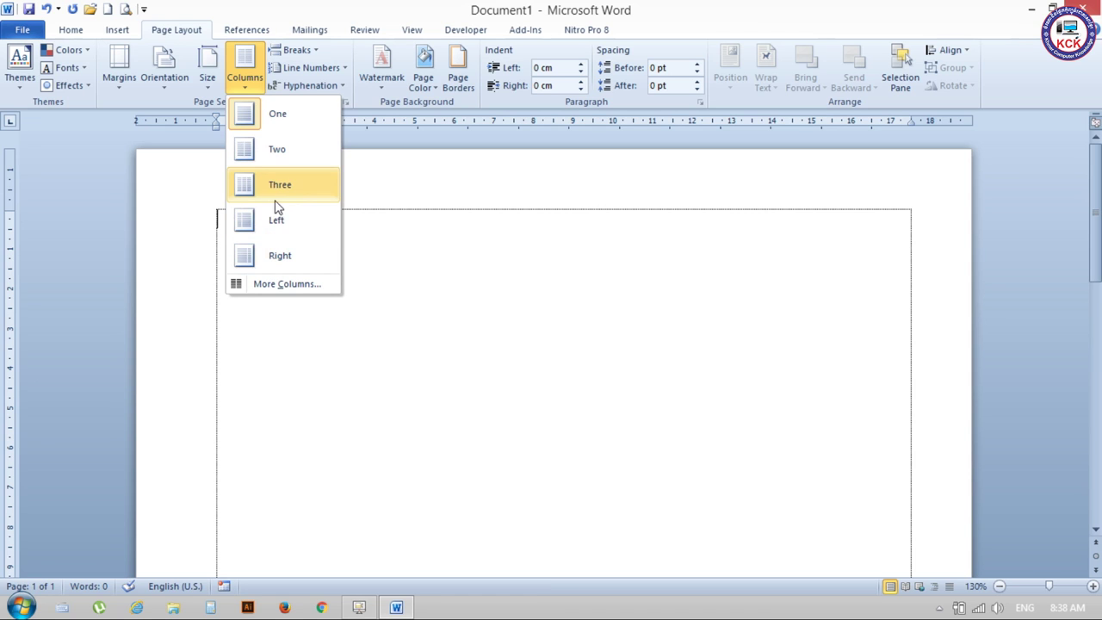
Step: Choose a Two-column layout for the page, then browse Drive (E:) in File Explorer
click(248, 150)
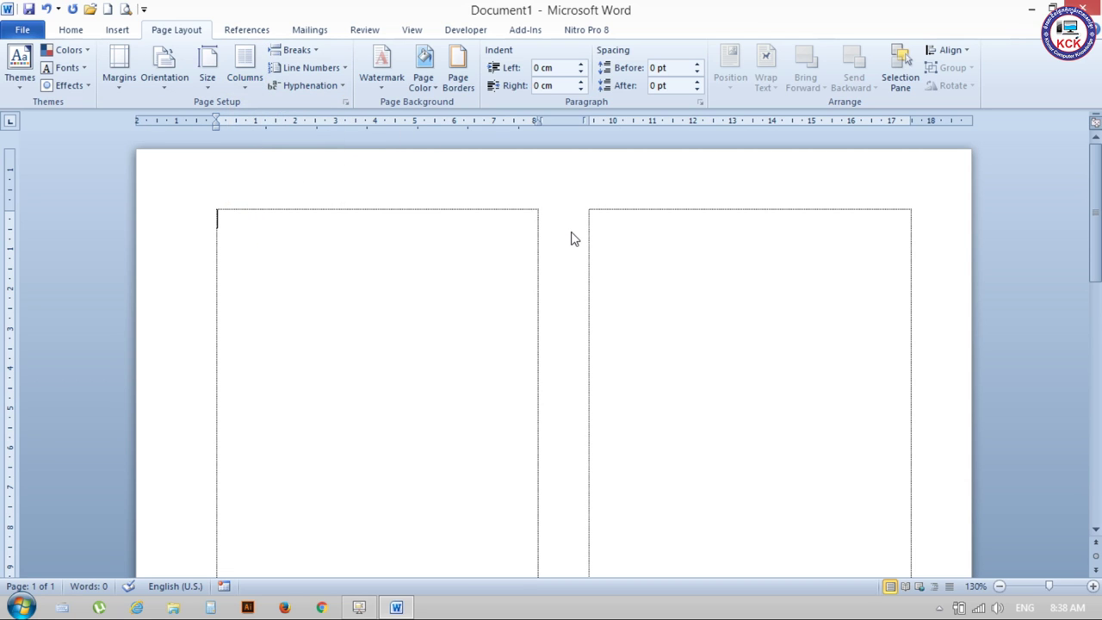
click(174, 608)
click(69, 445)
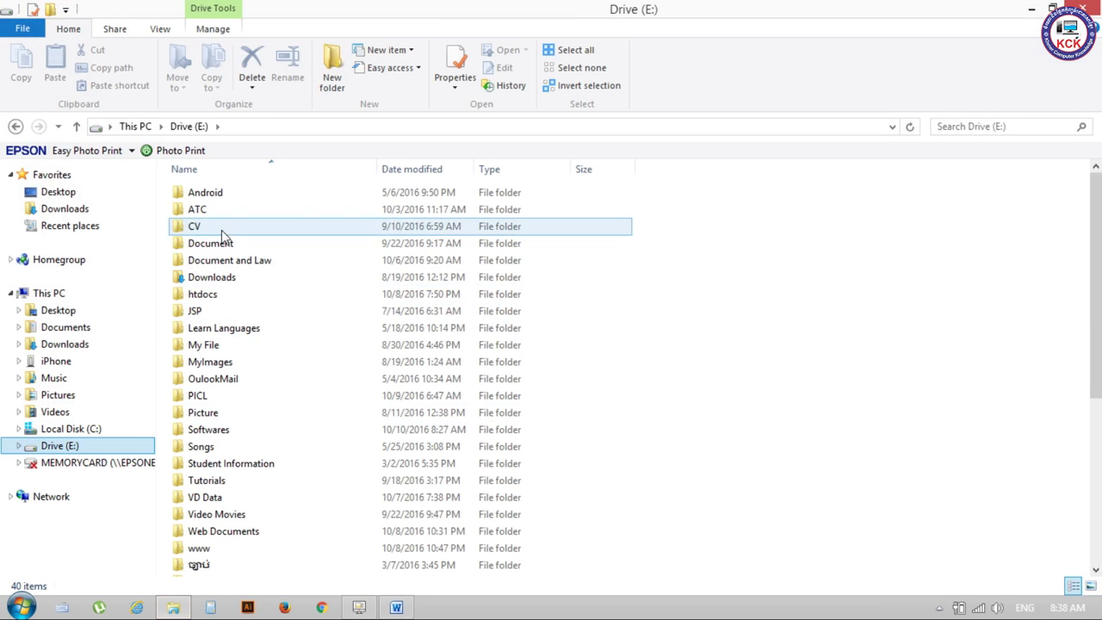
Step: Open the E:\ATC\Adobe\Lesson Document folder and the 17196.txt file inside it
double_click(211, 211)
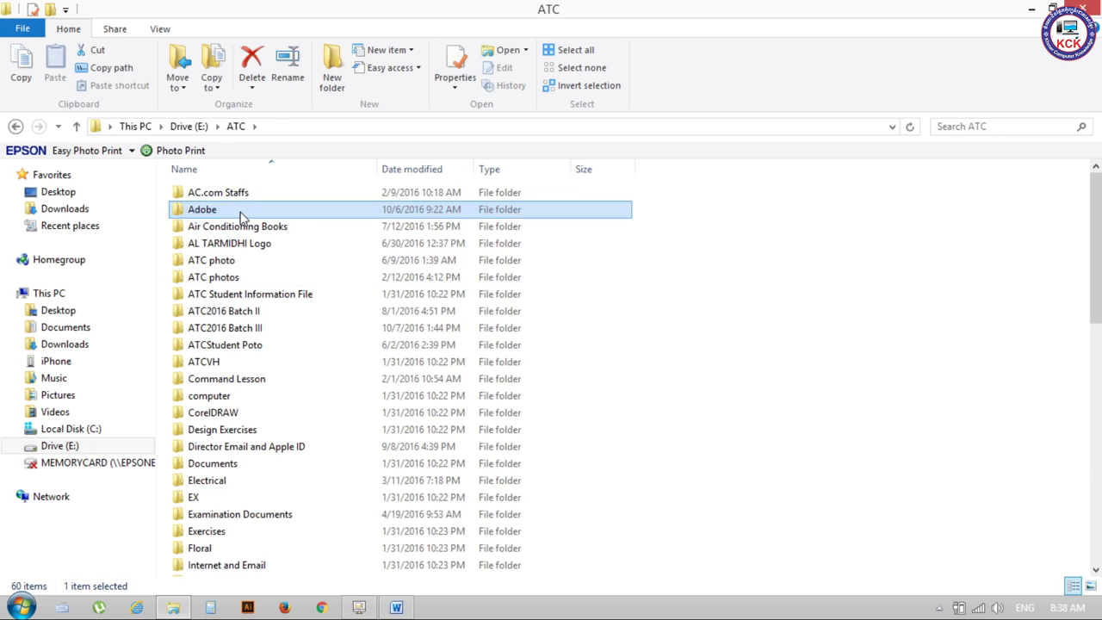
double_click(241, 214)
click(592, 355)
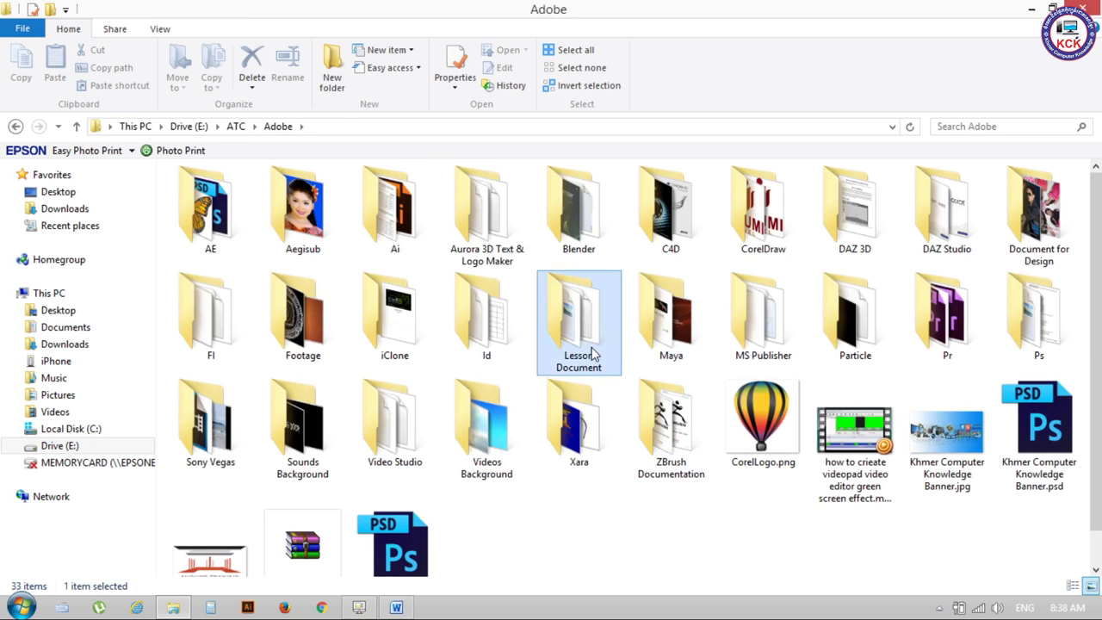
double_click(592, 355)
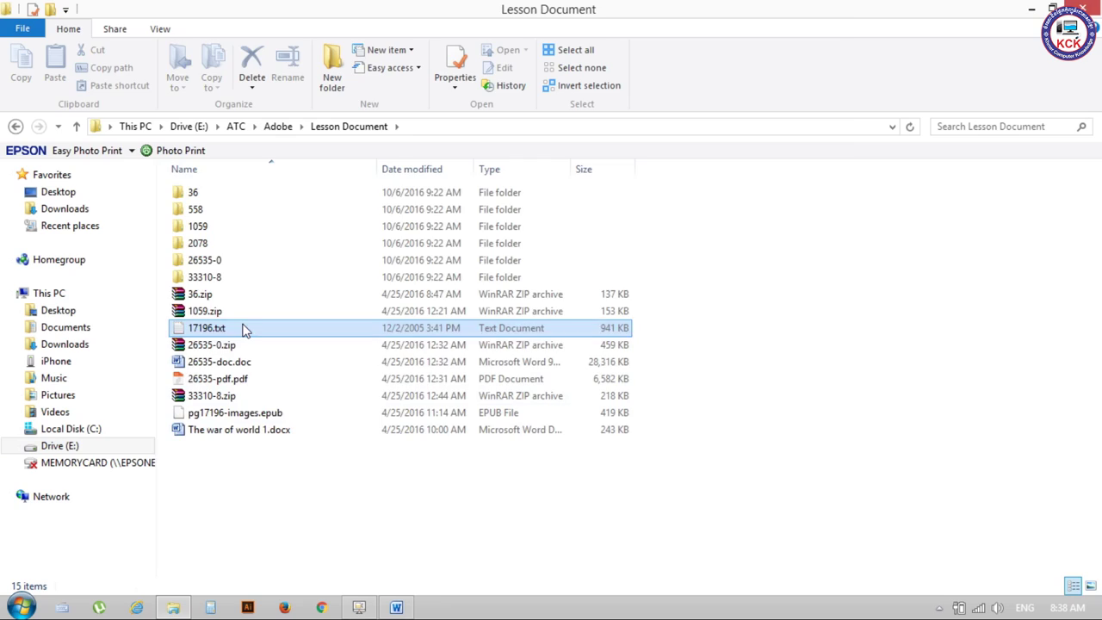
double_click(245, 331)
Step: Select the Adam Smith biography text in 17196.txt from the preface onward, then return to Word
scroll(714, 193, down, 1)
scroll(716, 206, down, 5)
scroll(720, 226, down, 5)
scroll(721, 227, down, 2)
scroll(719, 229, down, 4)
scroll(718, 231, down, 2)
scroll(719, 230, down, 1)
scroll(719, 231, down, 4)
scroll(718, 231, down, 4)
scroll(718, 231, down, 1)
scroll(428, 249, down, 5)
scroll(428, 249, down, 6)
scroll(429, 251, up, 3)
scroll(516, 250, up, 10)
scroll(620, 249, down, 8)
scroll(620, 254, down, 8)
scroll(619, 263, up, 3)
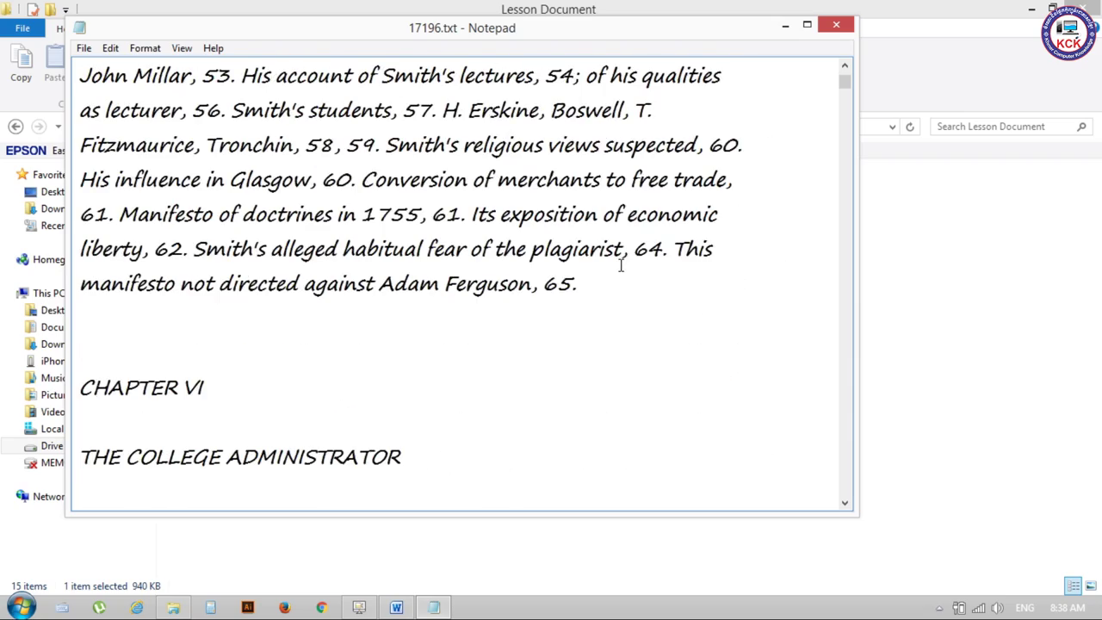
drag(590, 290, 312, 39)
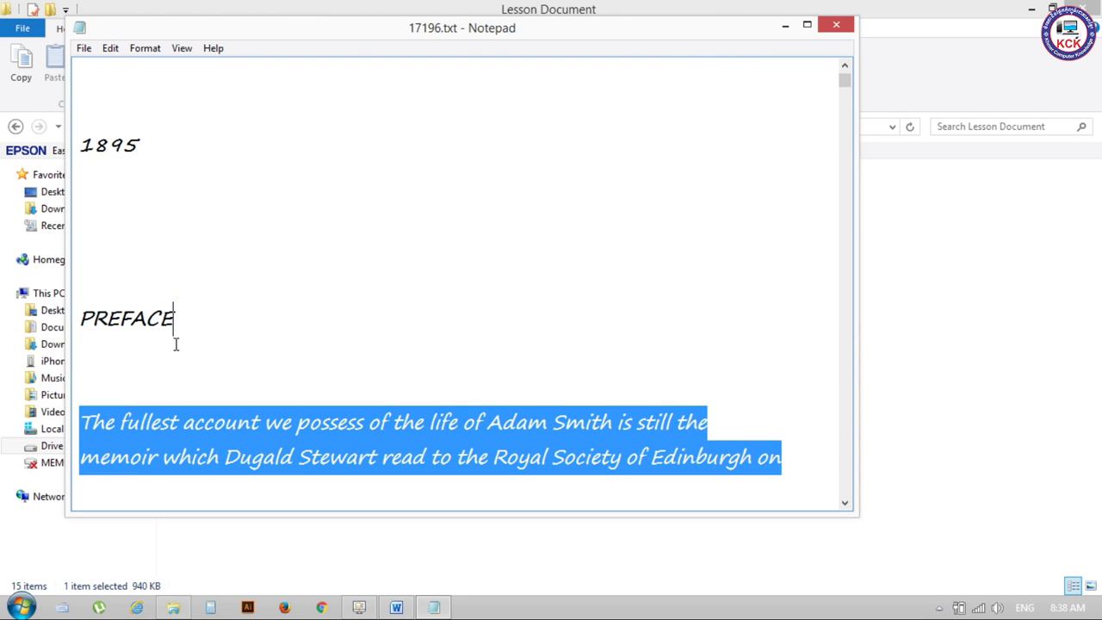
mouse_move(312, 38)
mouse_down()
mouse_move(109, 337)
mouse_move(77, 411)
mouse_up()
click(396, 607)
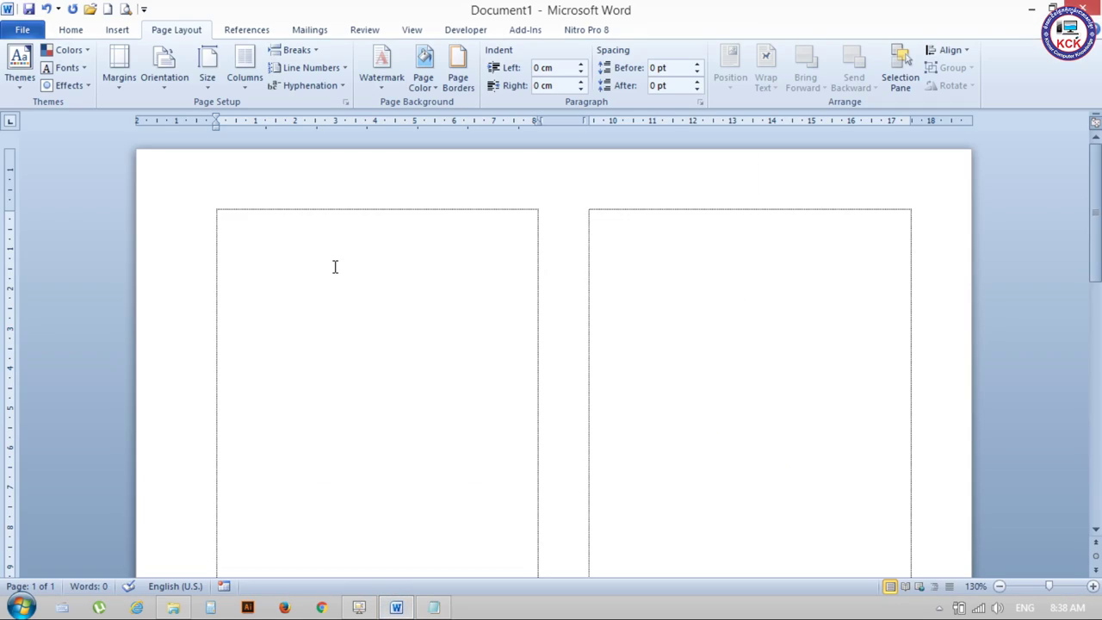
key(ctrl+v)
scroll(623, 388, up, 5)
scroll(622, 388, up, 10)
scroll(637, 375, up, 7)
scroll(647, 362, up, 5)
scroll(647, 362, up, 3)
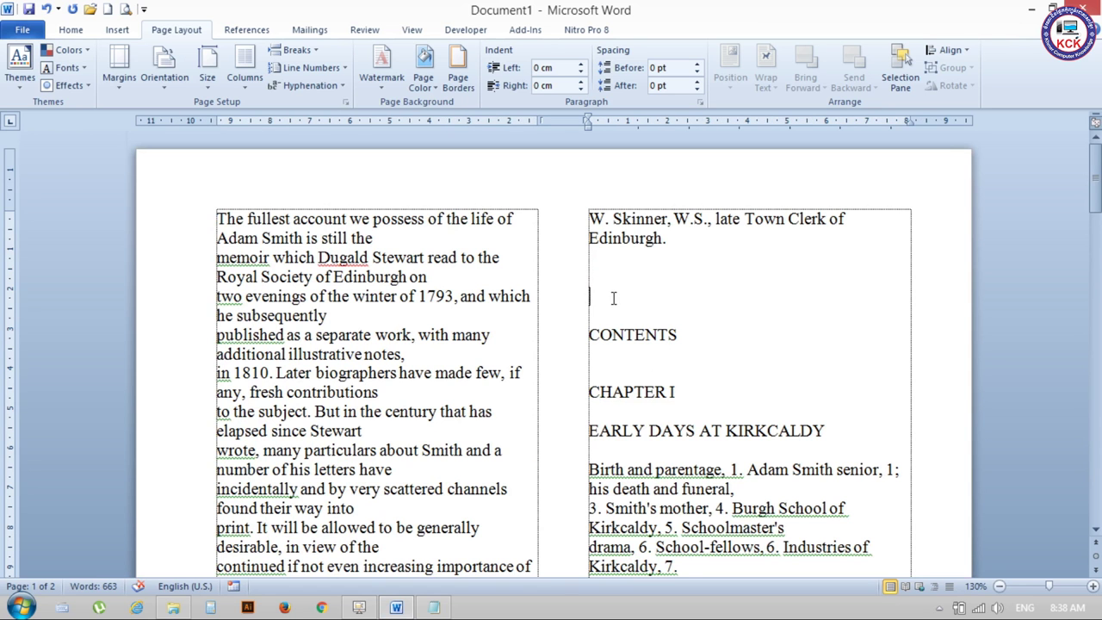
key(BackSpace)
key(BackSpace)
key(BackSpace)
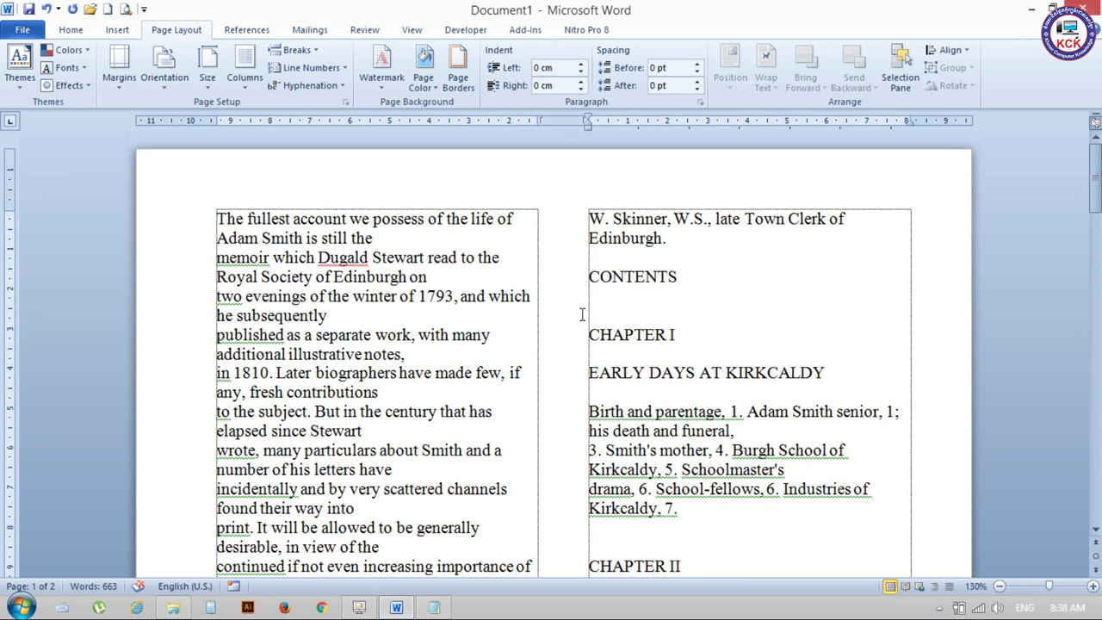
scroll(486, 384, down, 6)
scroll(517, 396, down, 8)
scroll(546, 406, down, 4)
scroll(560, 402, down, 2)
scroll(573, 405, down, 5)
scroll(572, 409, down, 2)
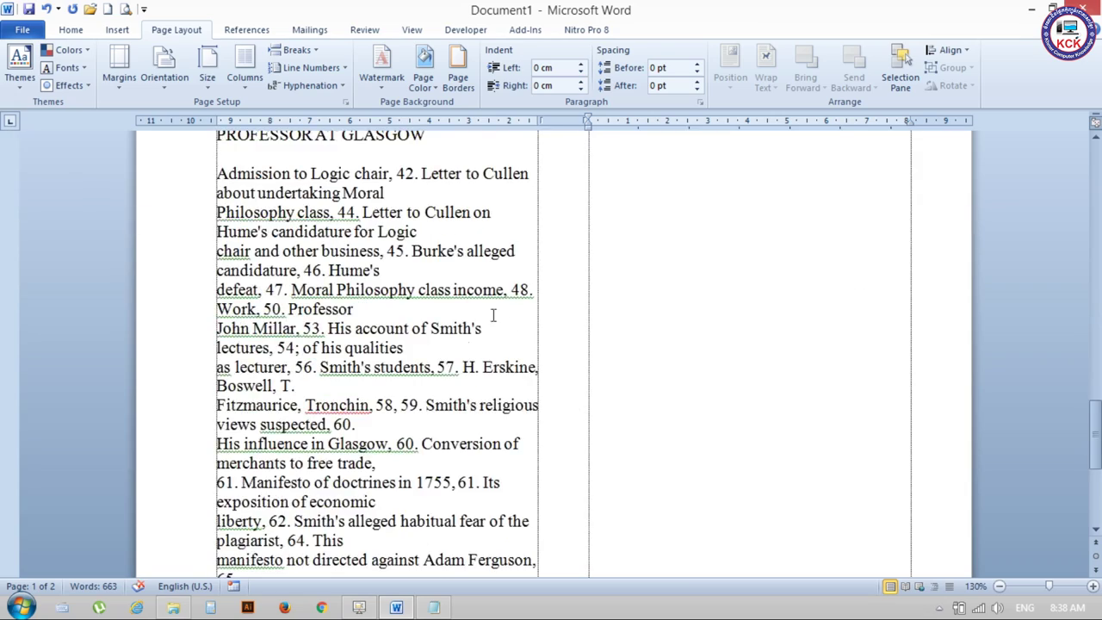
scroll(454, 386, down, 5)
scroll(866, 278, up, 5)
scroll(868, 277, up, 6)
scroll(868, 277, up, 5)
scroll(656, 199, up, 3)
scroll(659, 201, up, 4)
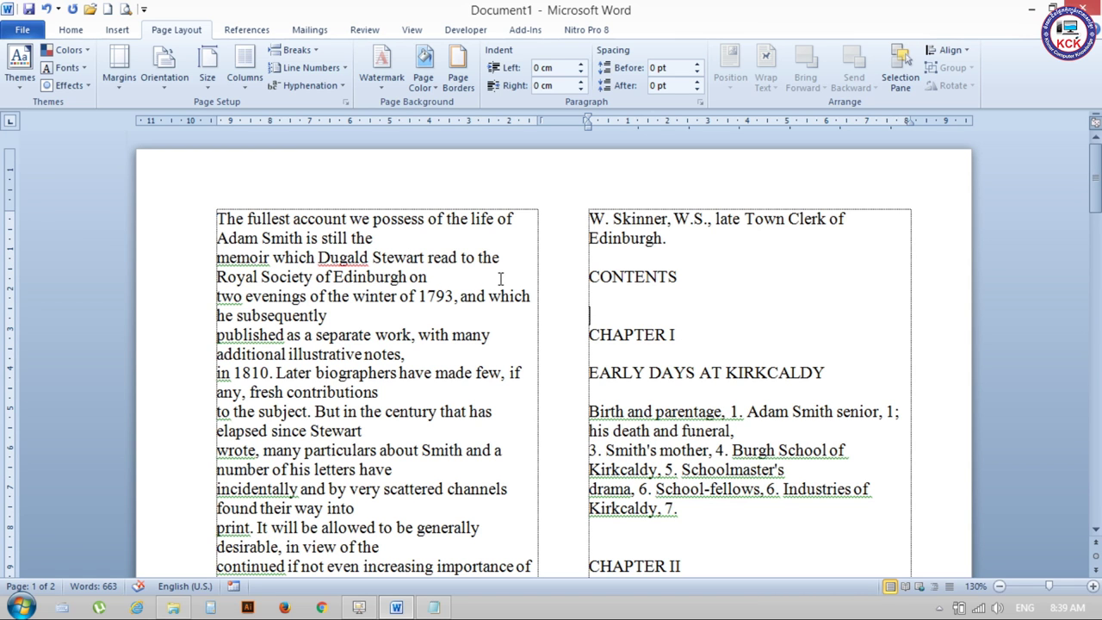
key(ctrl+a)
key(Delete)
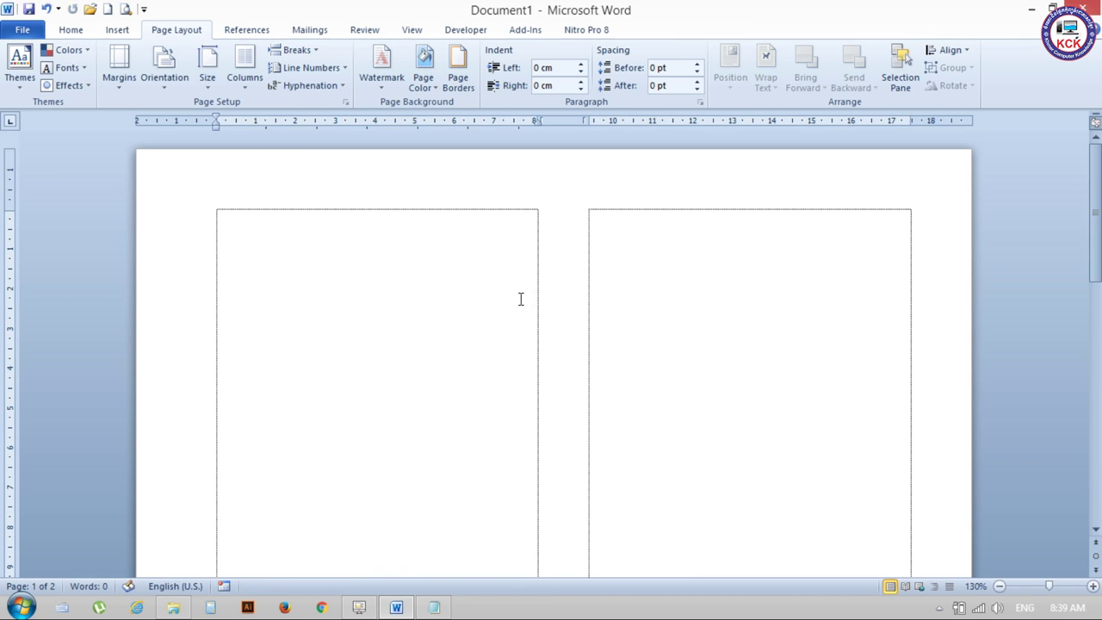
Step: Type 'Angkor Training Centre create for students who want to study skill like computer graphic design, electrical wiring and Air Conditioning'
text(Angk)
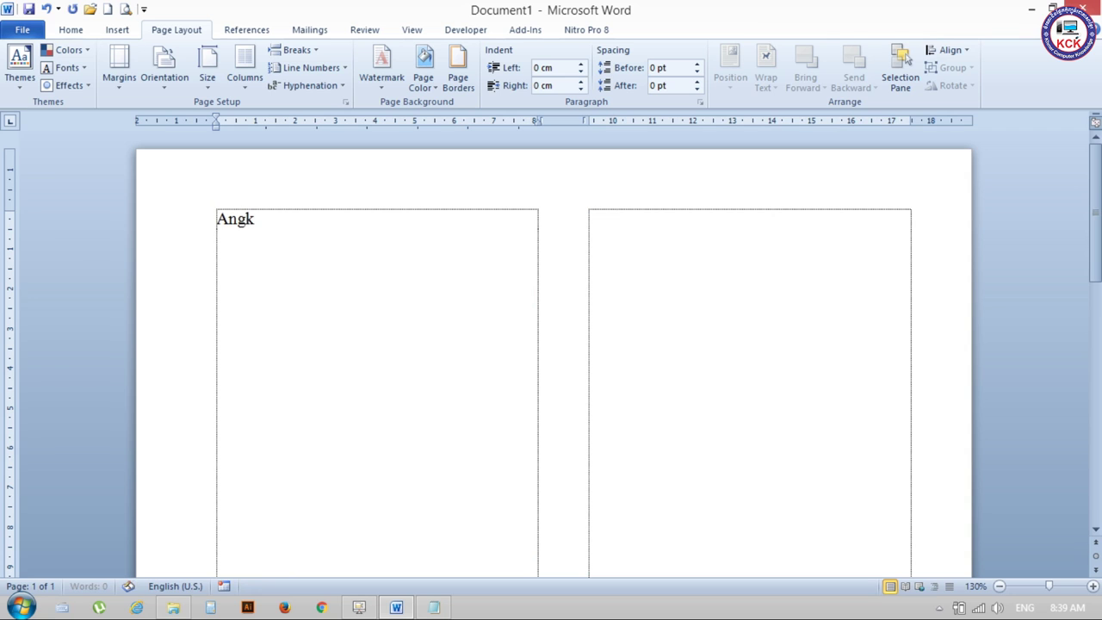
text(or Training )
text(Centre )
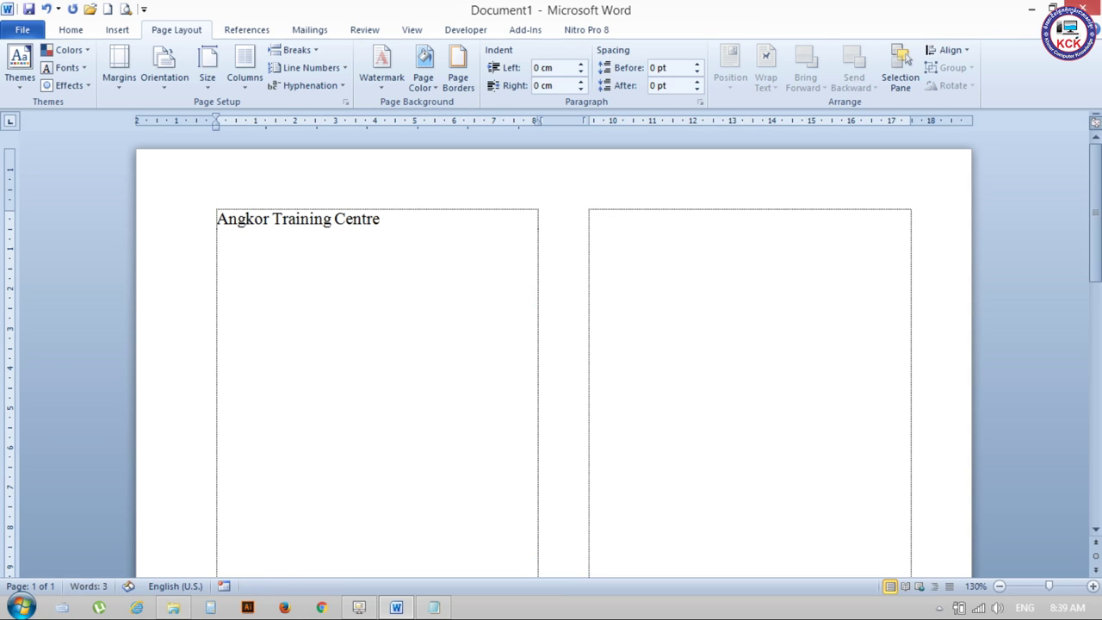
text(create)
text( for )
text(s)
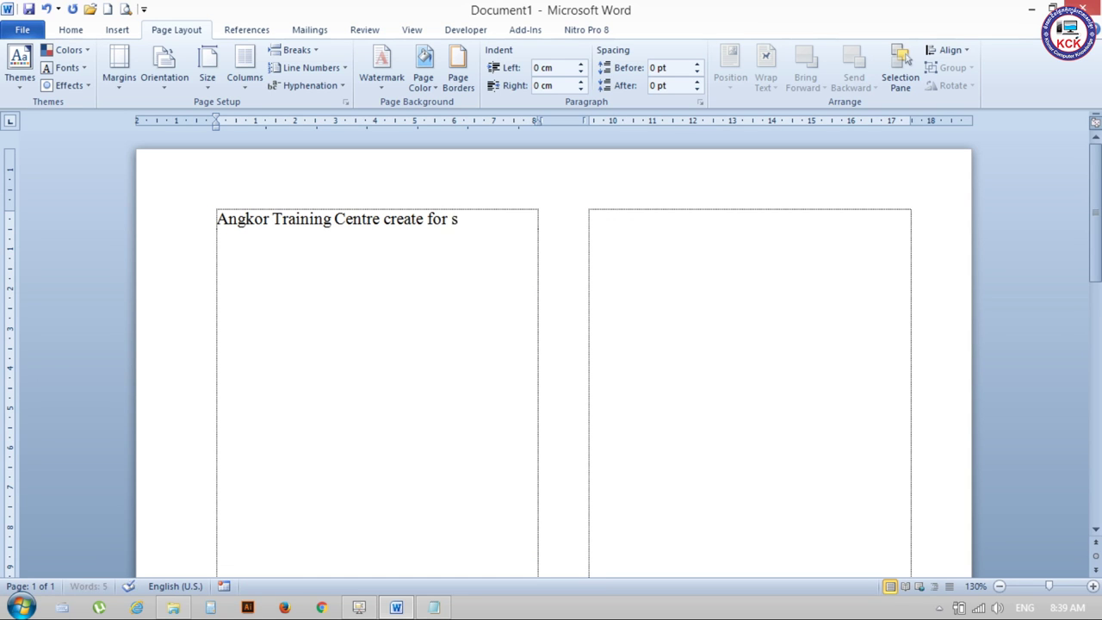
text(tude)
key(BackSpace)
text(who)
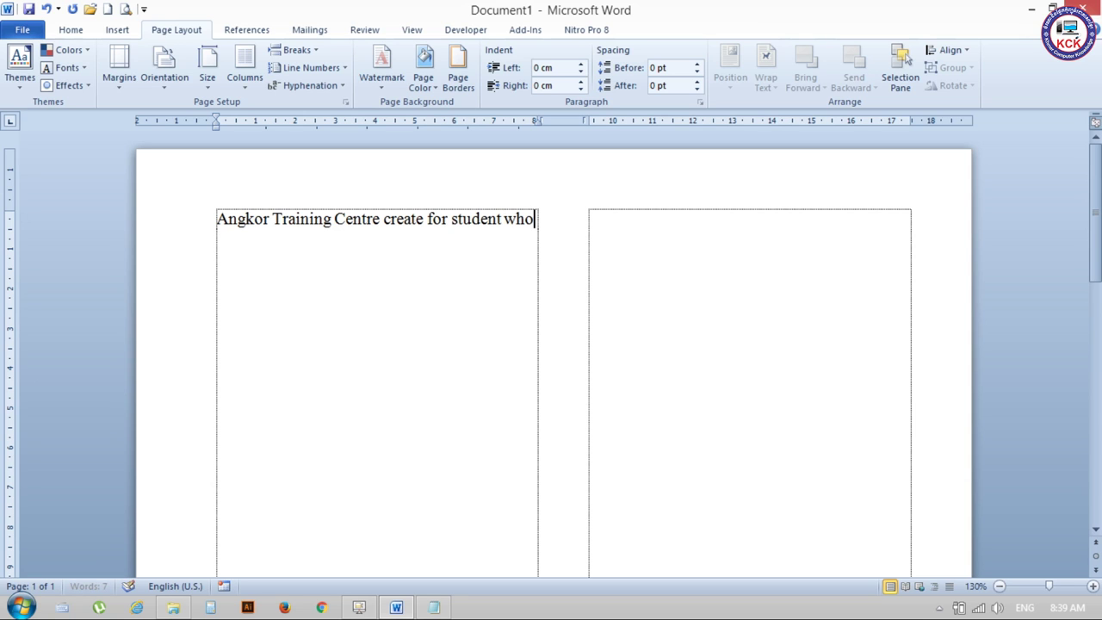
text( want to study)
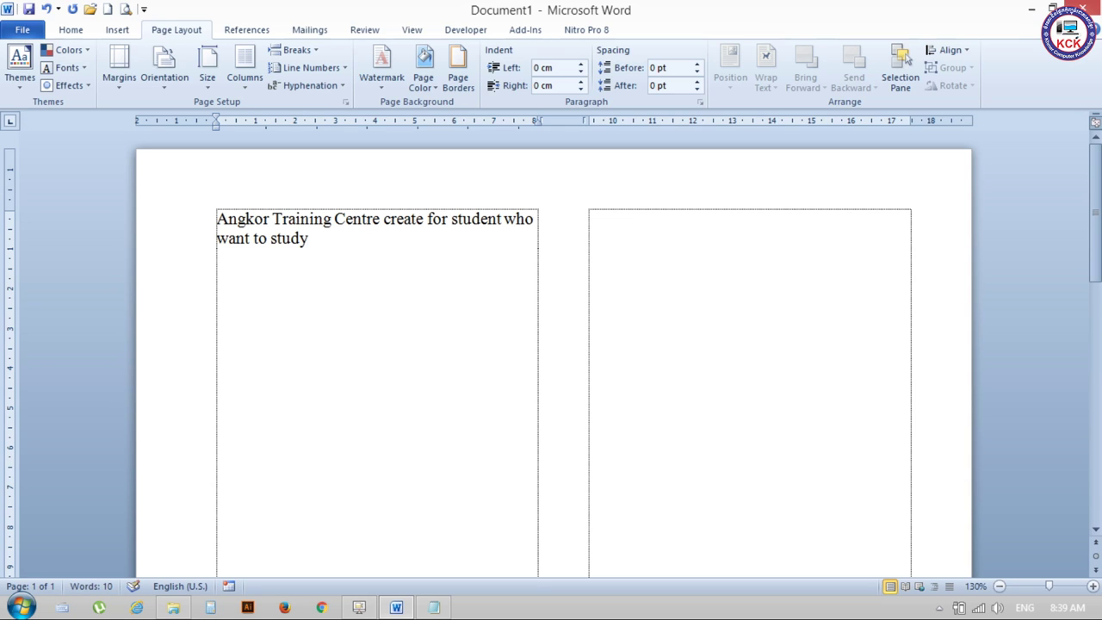
text( skill like computer)
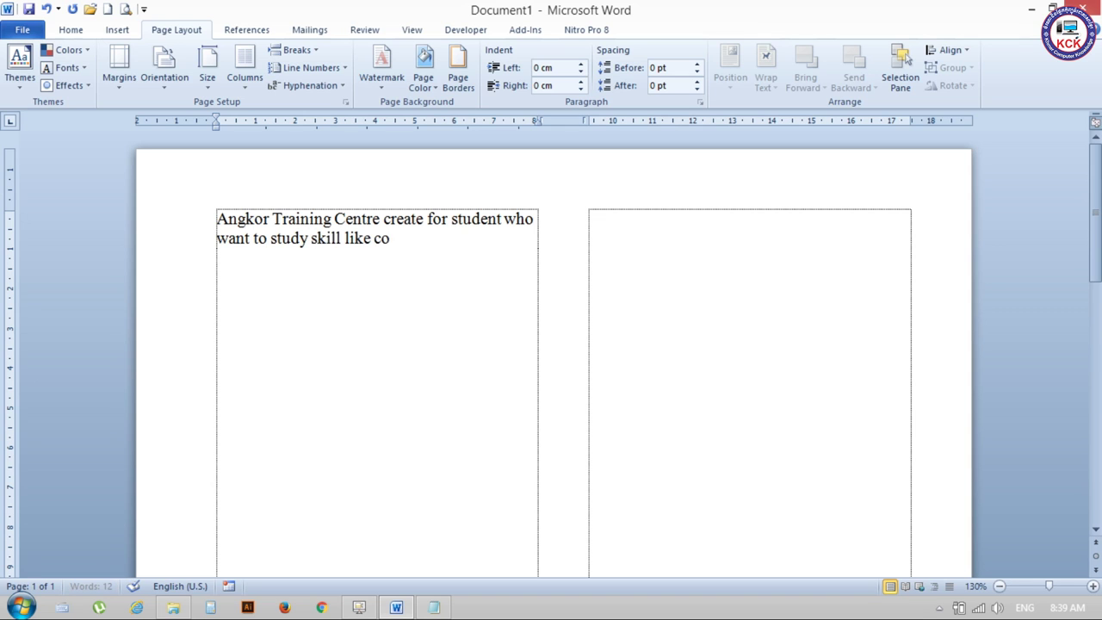
text( graphic)
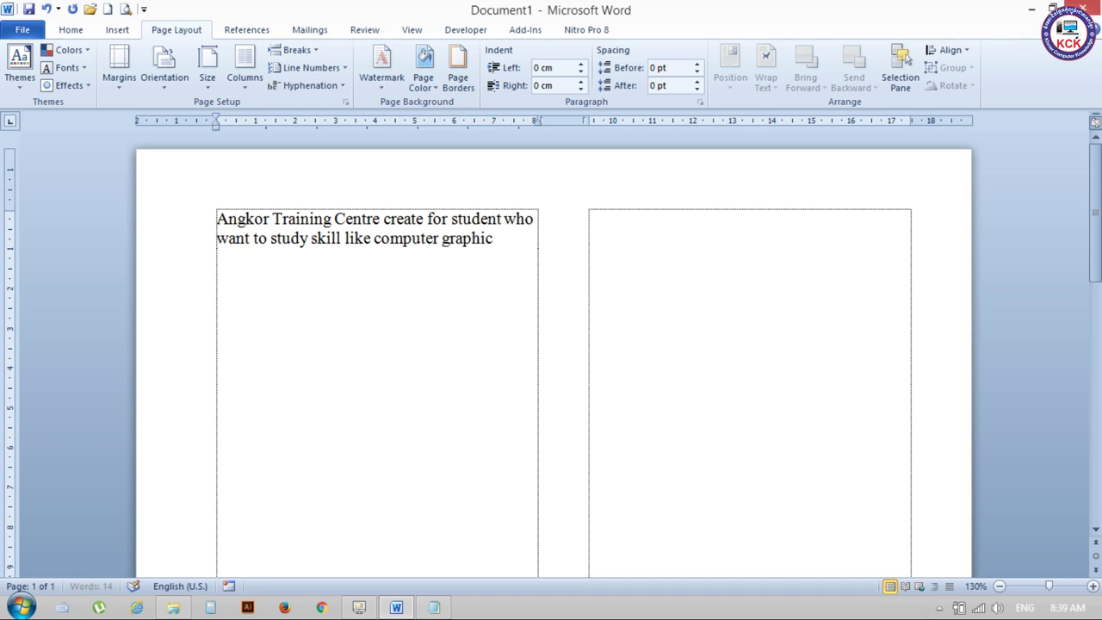
text( desig)
key(BackSpace)
text(ign)
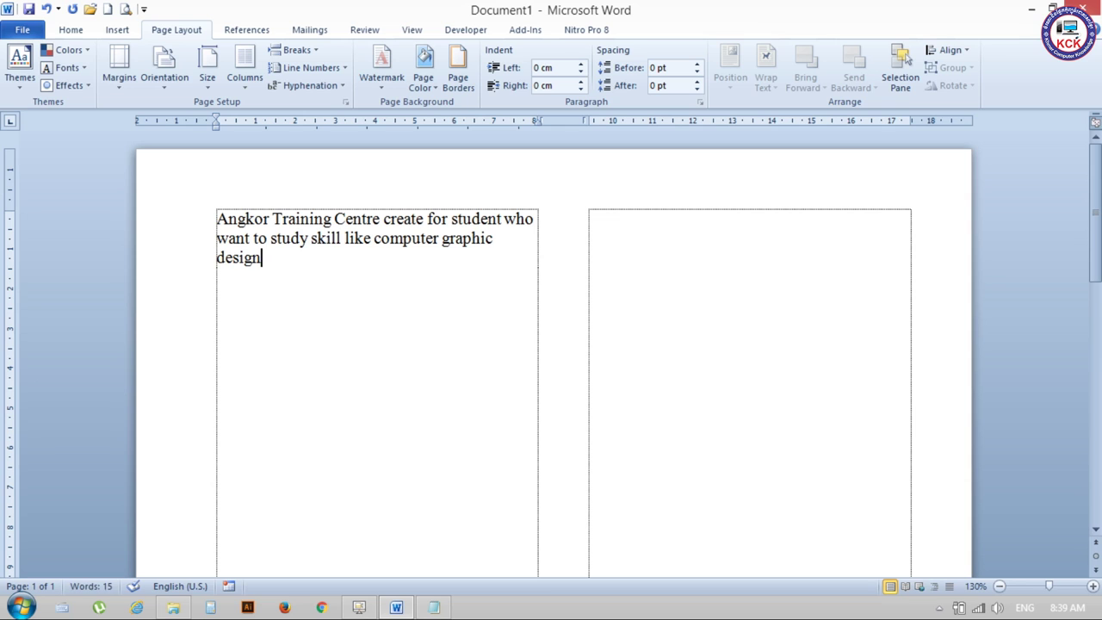
key(BackSpace)
key(BackSpace)
text(, )
text(electrical wi)
key(BackSpace)
text(in)
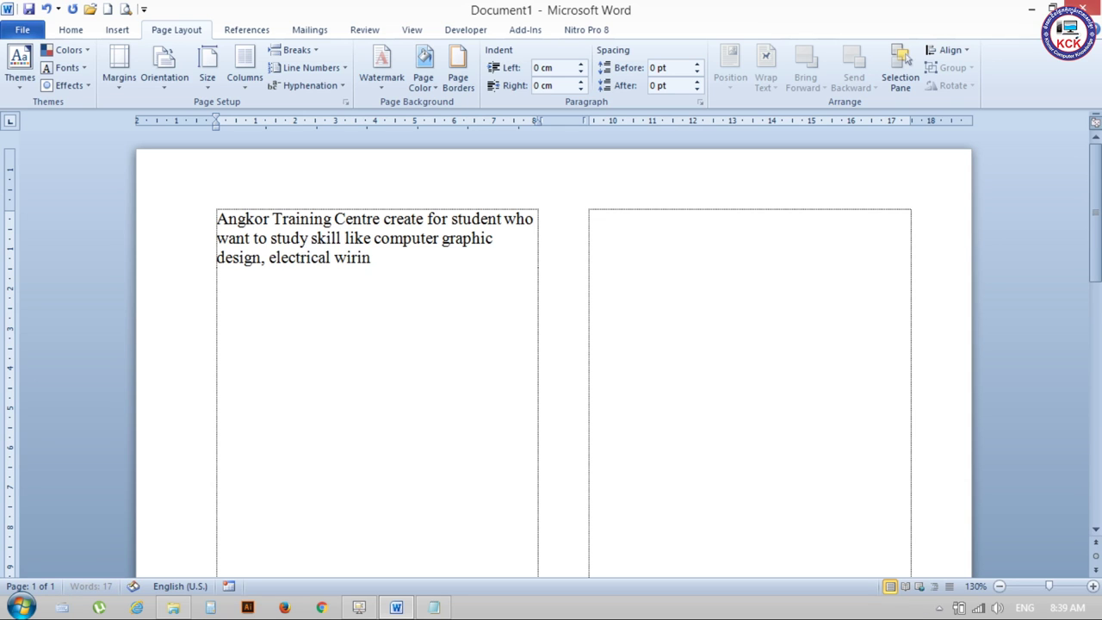
text(g and A)
text(ir Conditioning)
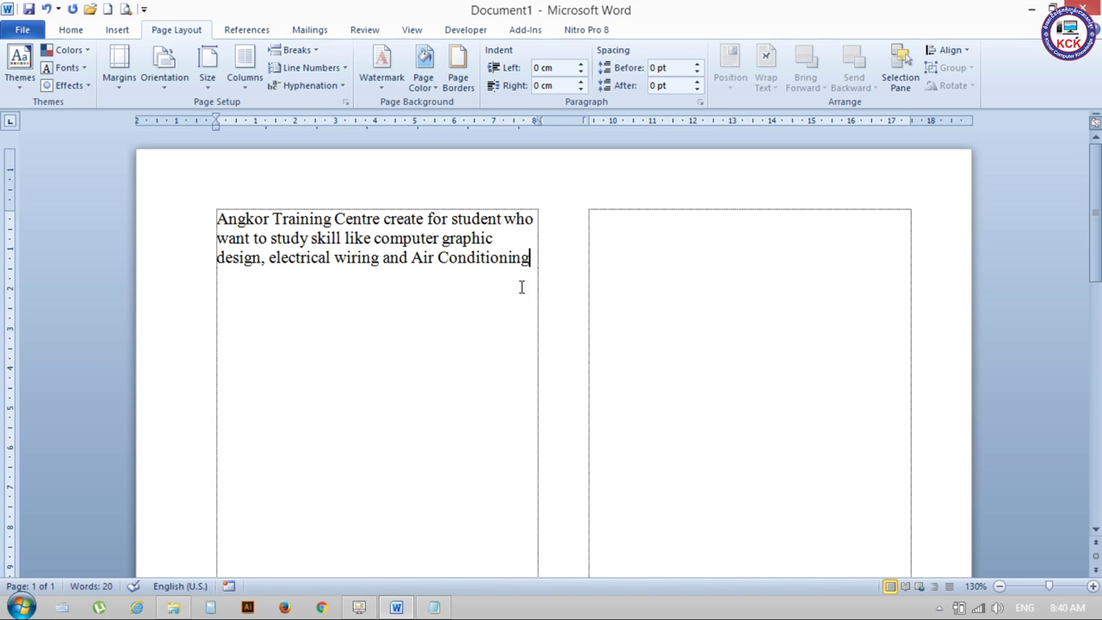
click(347, 257)
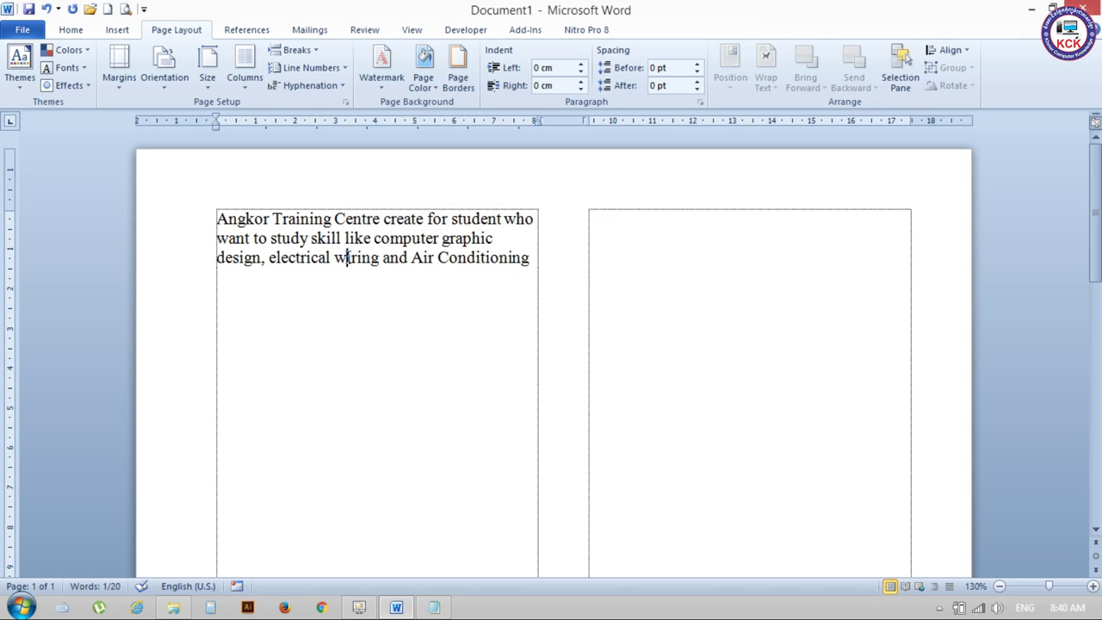
Step: Capitalise 'wiring' and 'electrical' to 'Wiring' and 'Electrical'
key(BackSpace)
text(W)
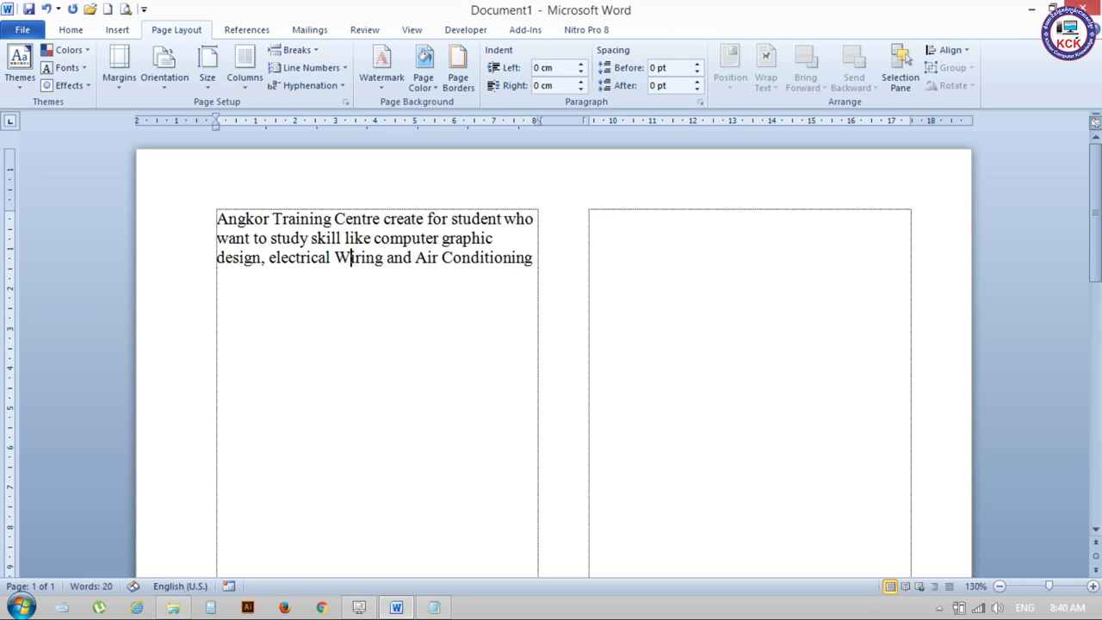
click(277, 256)
key(BackSpace)
text(E)
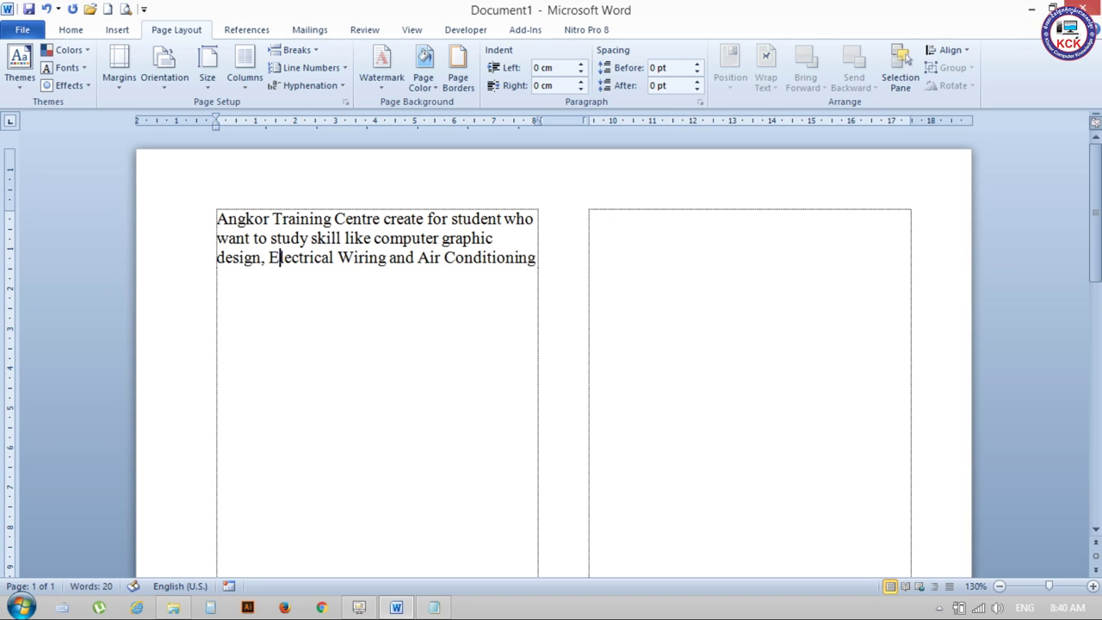
Step: Capitalise 'Design', 'Graphic' and 'Computer', and end the sentence with a full stop
click(223, 258)
key(BackSpace)
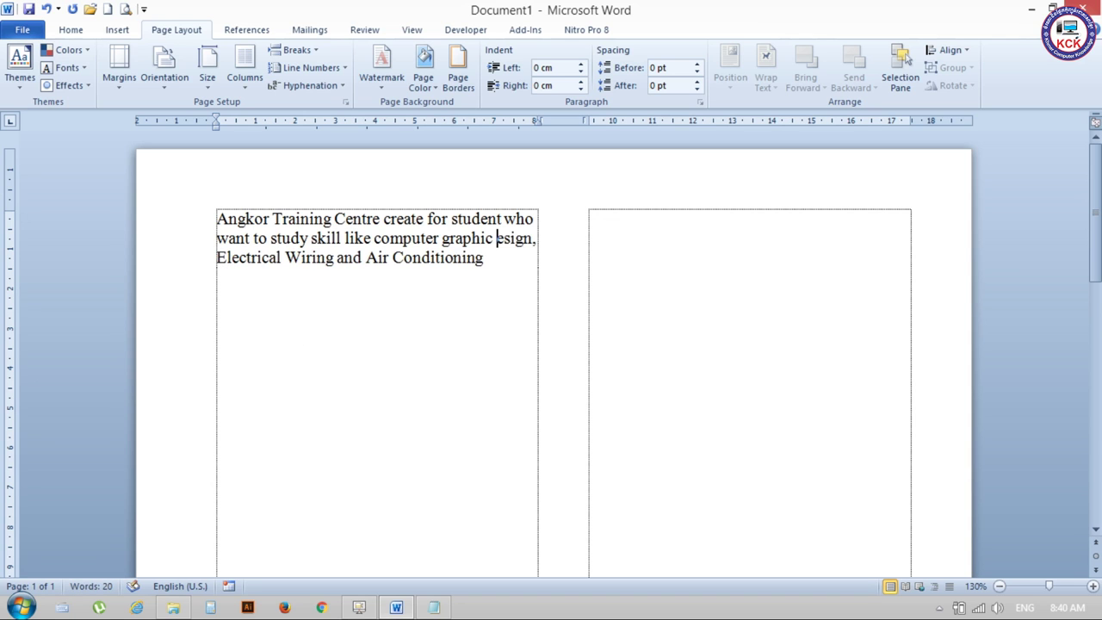
text(D)
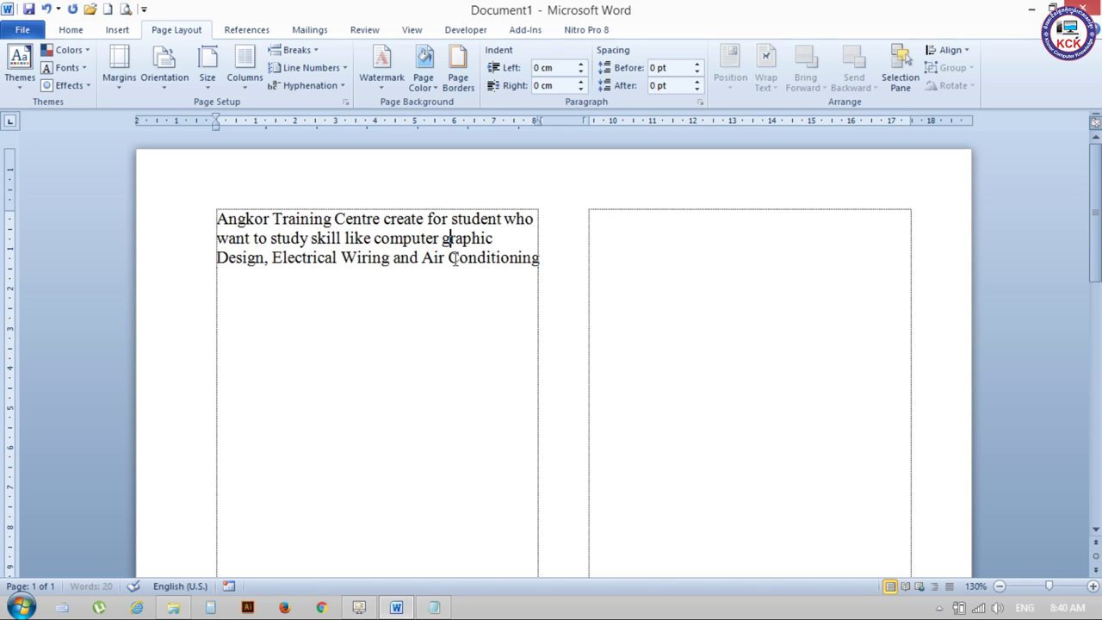
key(Delete)
text(G)
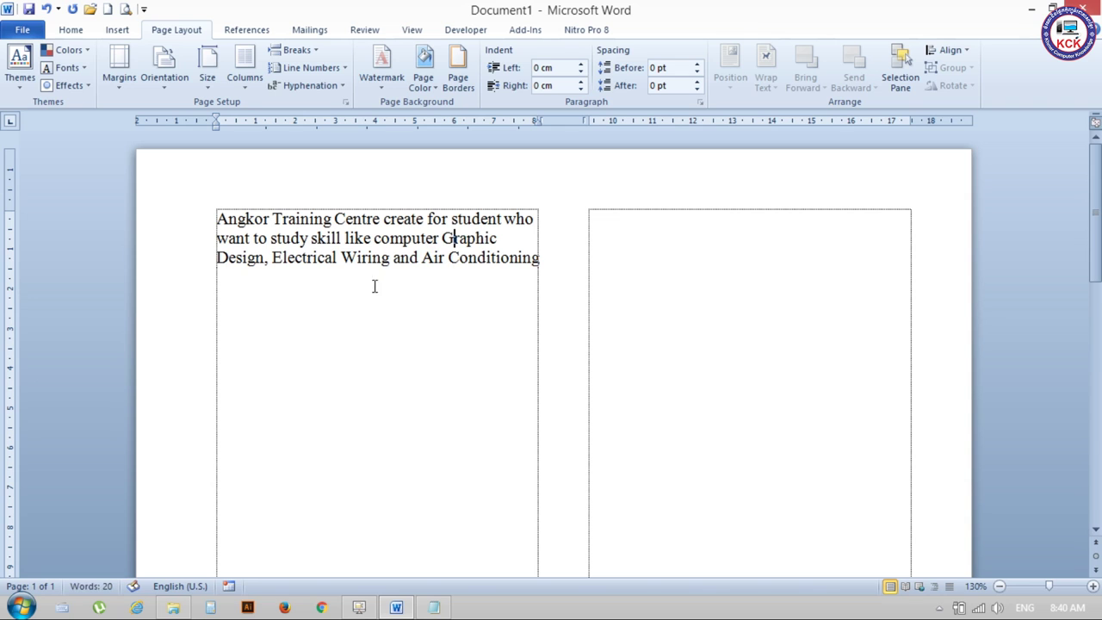
click(382, 232)
key(BackSpace)
text(C)
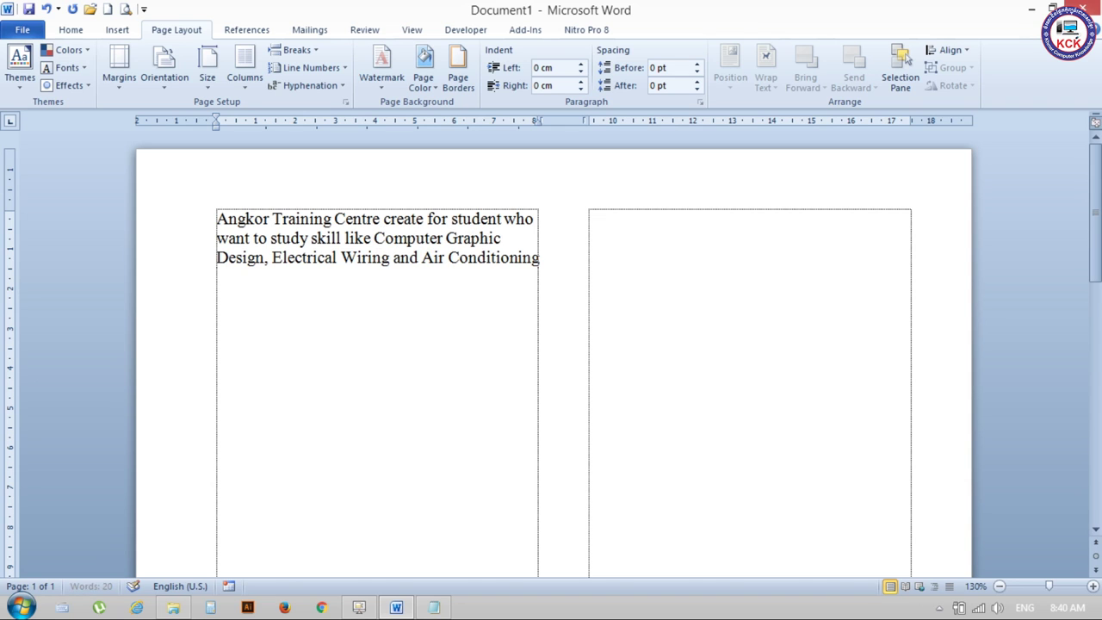
click(541, 260)
text(.)
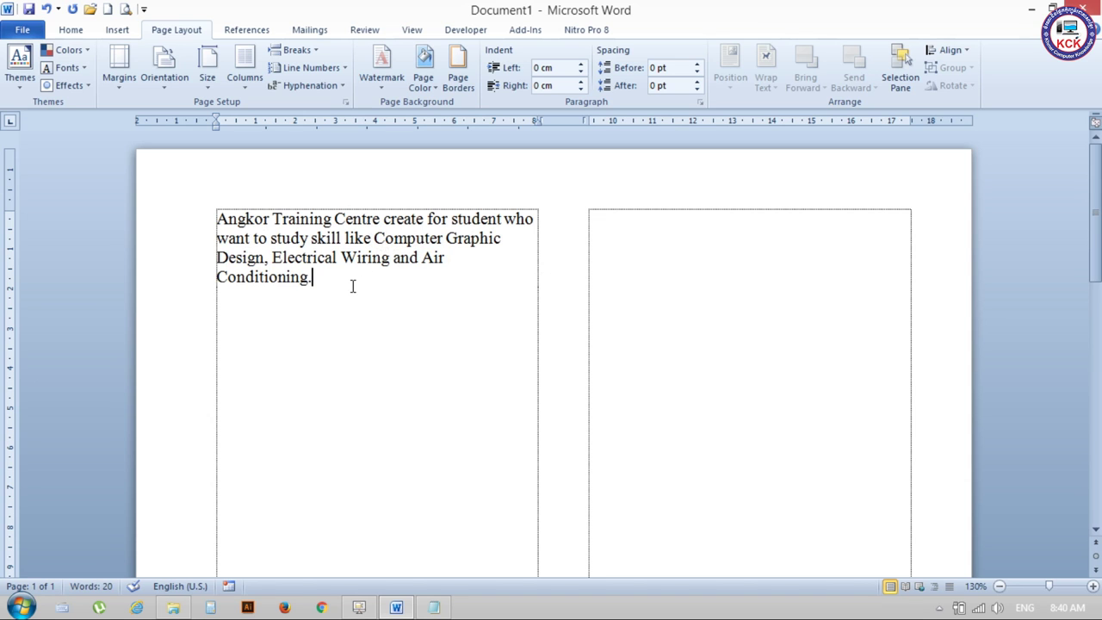
Step: Repeat the Angkor sample paragraph three more times after the original
drag(315, 277, 217, 221)
key(ctrl+c)
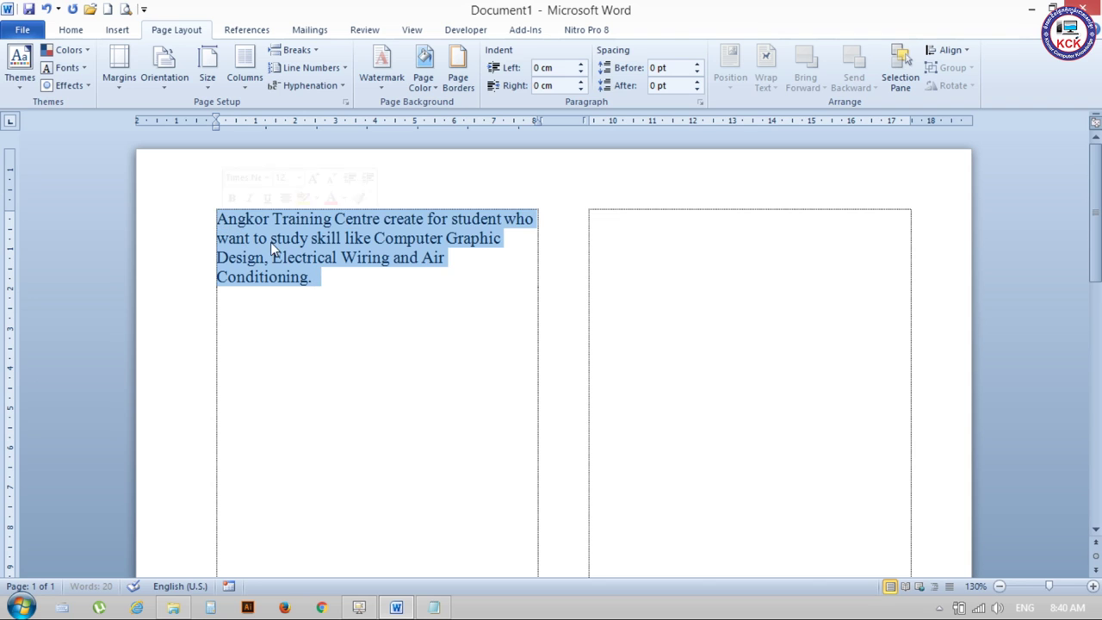
click(346, 285)
key(ctrl+v)
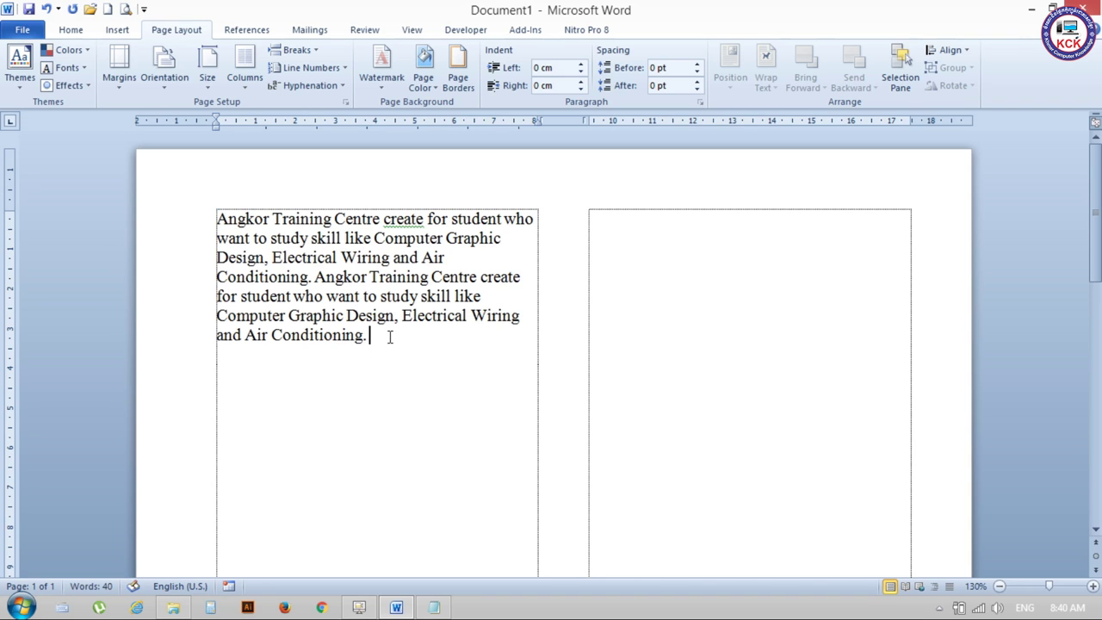
key(ctrl+v)
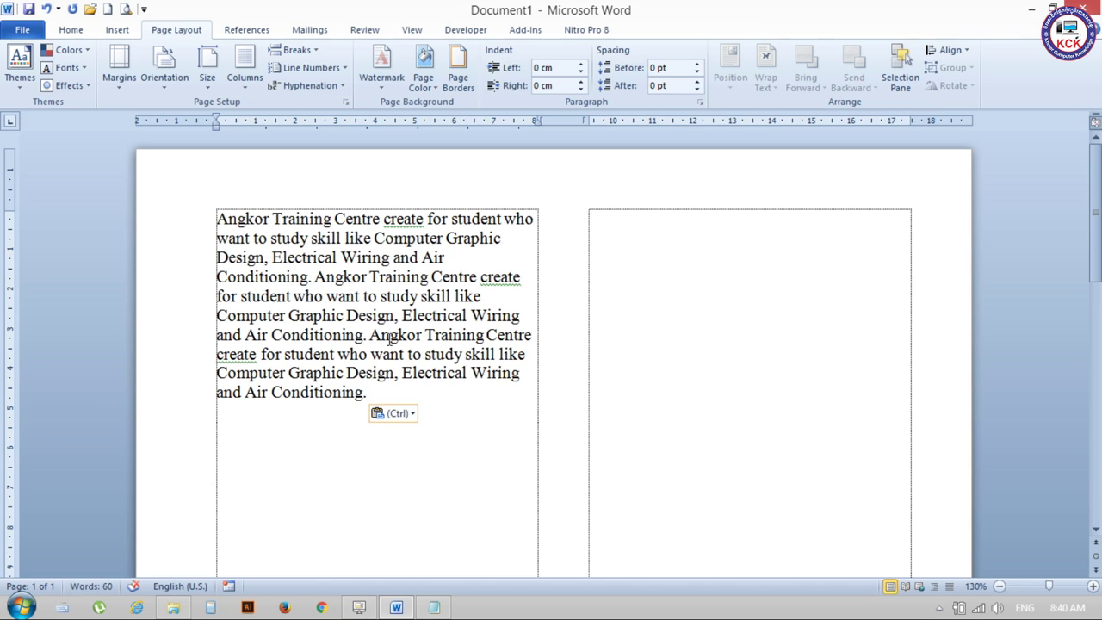
key(ctrl+v)
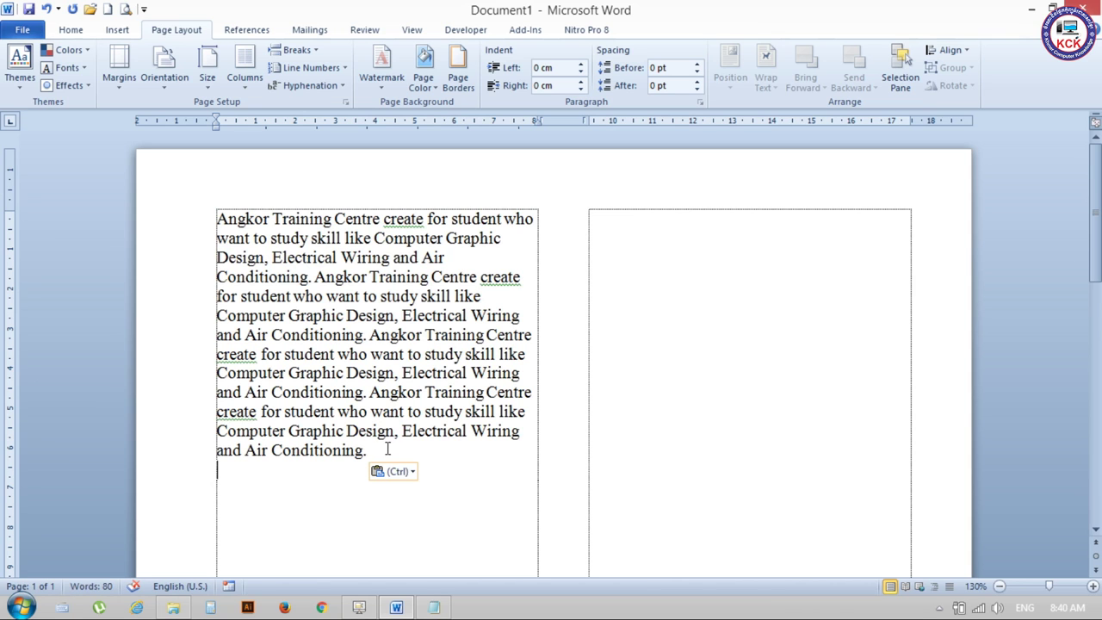
Step: Copy the 80-word block and paste it three more times so text flows into the second column
mouse_move(382, 449)
mouse_down()
mouse_move(221, 227)
mouse_move(448, 238)
mouse_move(370, 276)
mouse_up()
click(391, 449)
mouse_move(390, 449)
mouse_down()
mouse_move(346, 315)
mouse_move(371, 282)
mouse_up()
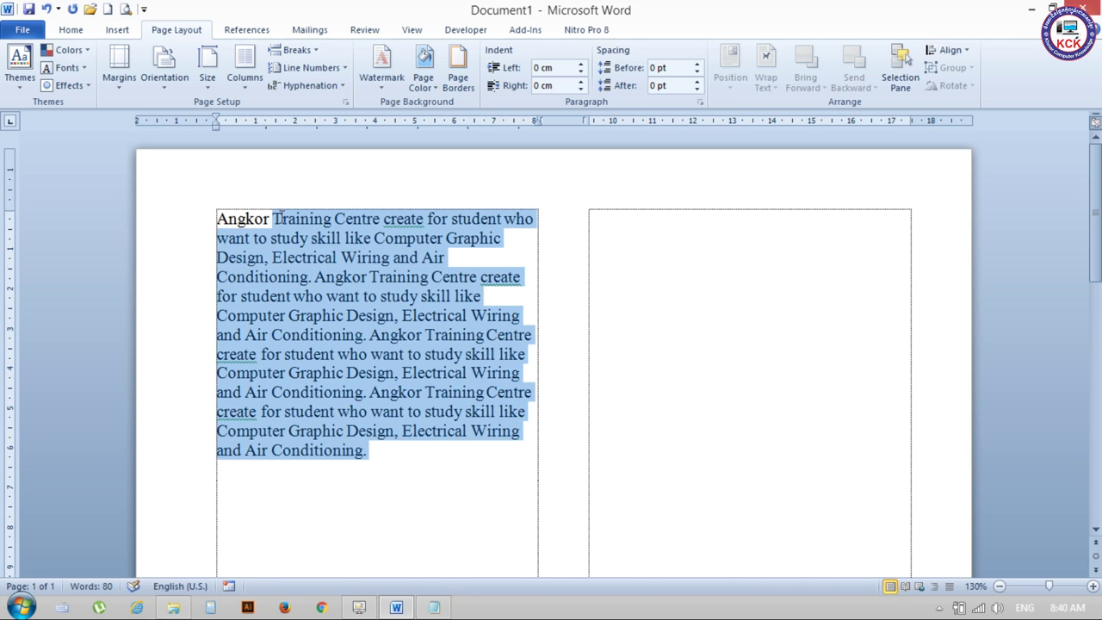
drag(350, 261, 217, 221)
key(ctrl+c)
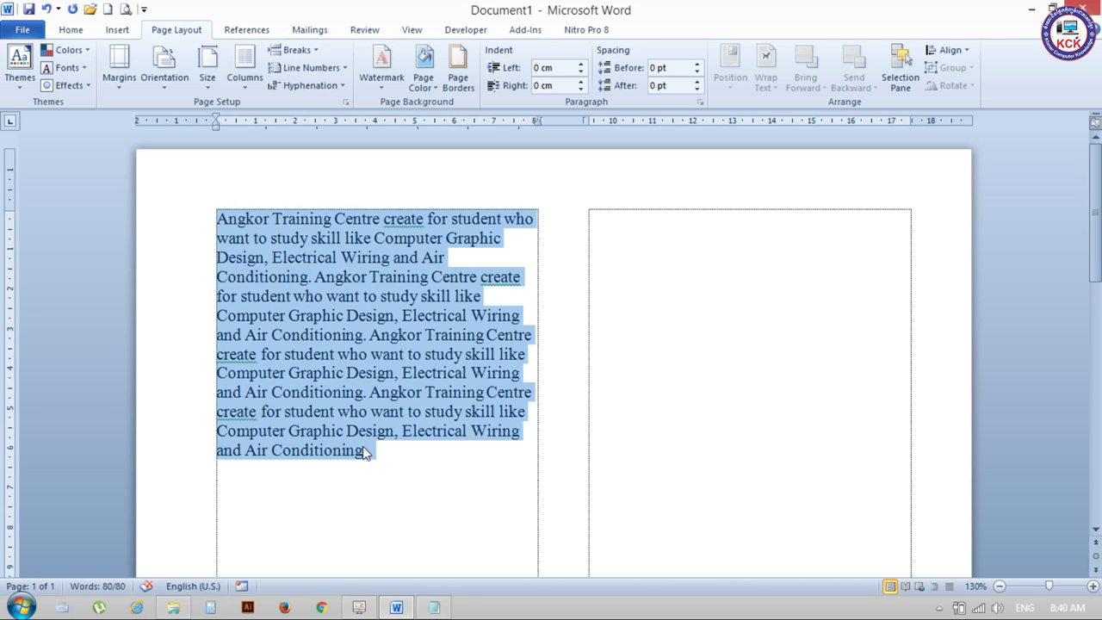
click(379, 450)
key(ctrl+v)
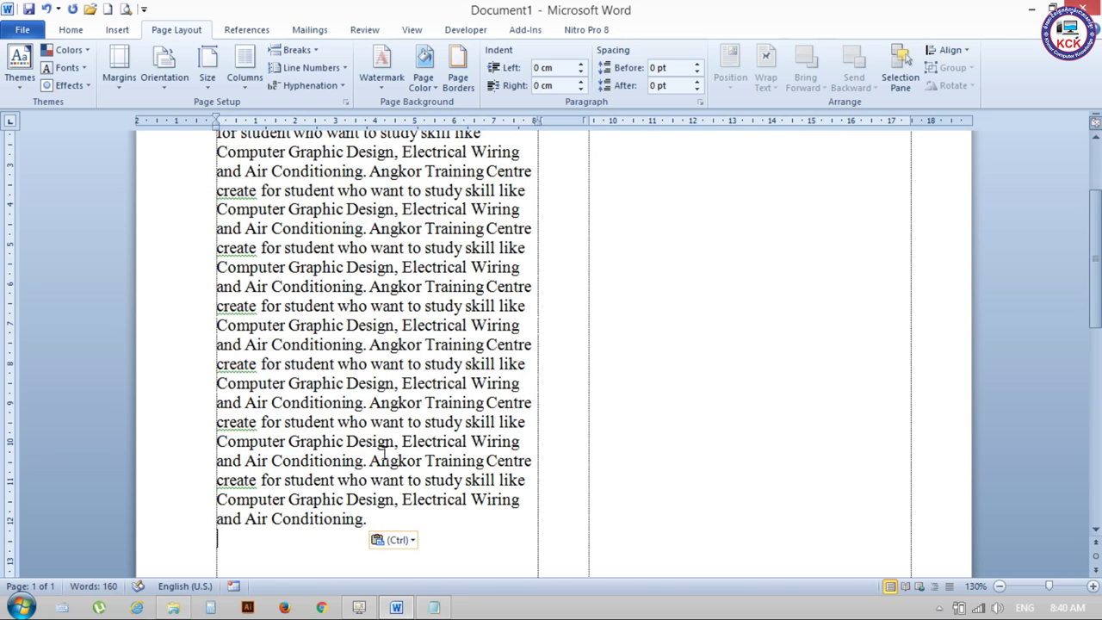
key(ctrl+v)
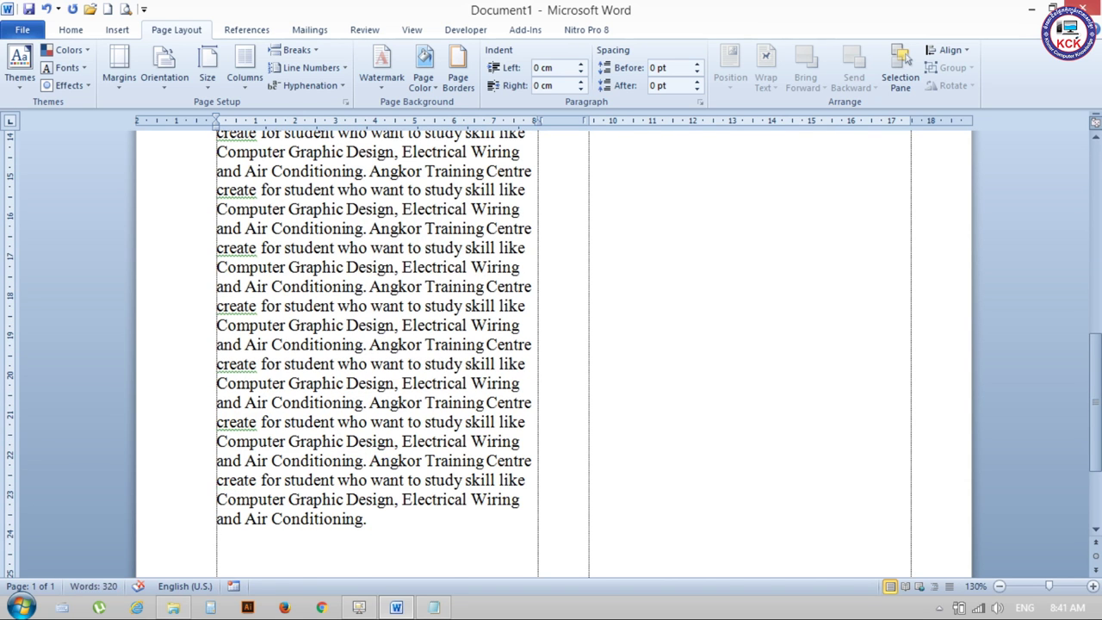
key(ctrl+v)
key(ctrl+v)
Step: Show the spelling suggestions for the word 'create'
scroll(396, 469, down, 5)
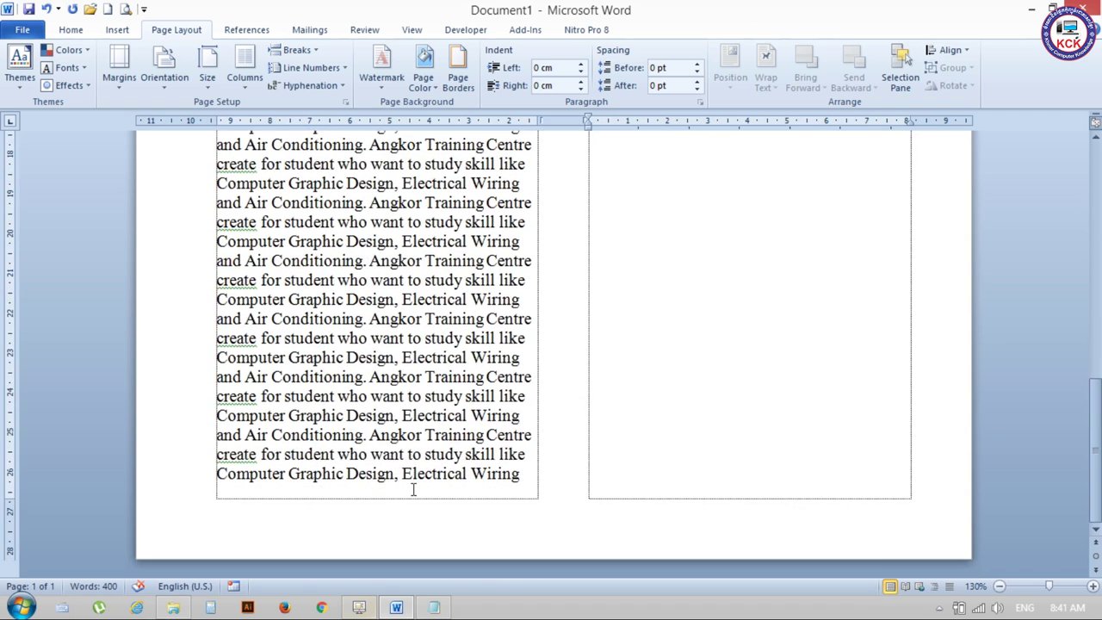
scroll(816, 335, up, 3)
scroll(816, 335, up, 3)
scroll(737, 211, up, 3)
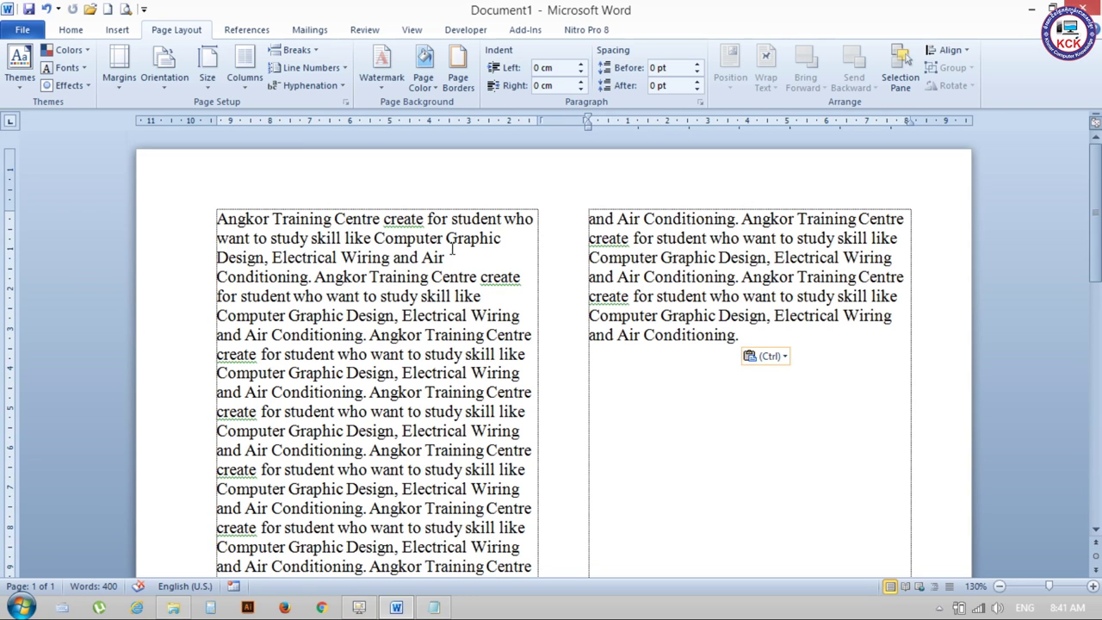
right_click(421, 221)
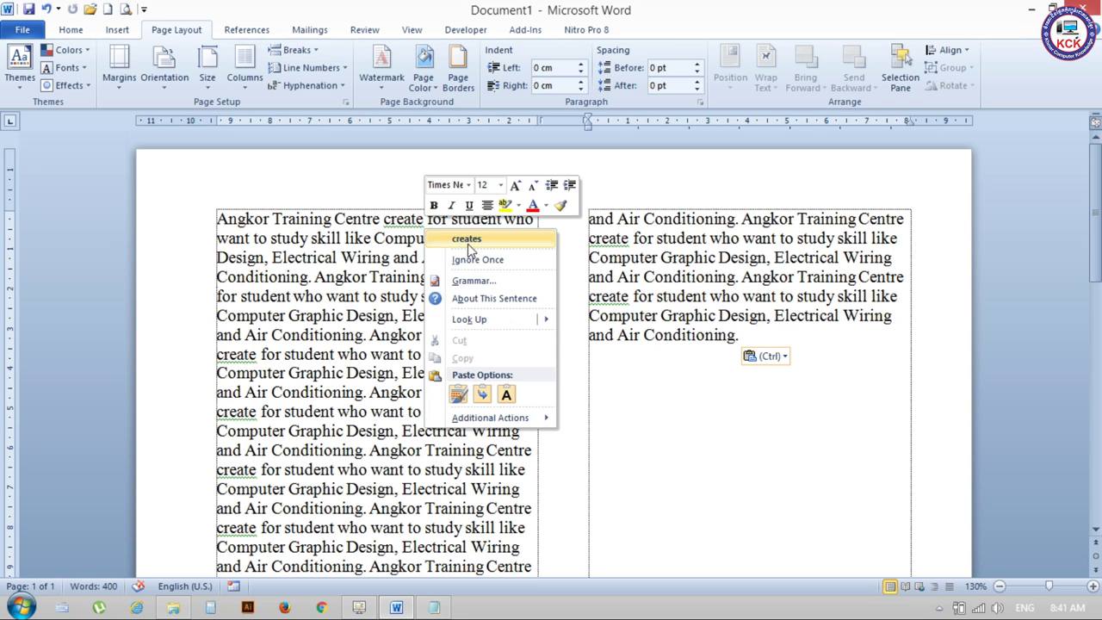
click(467, 241)
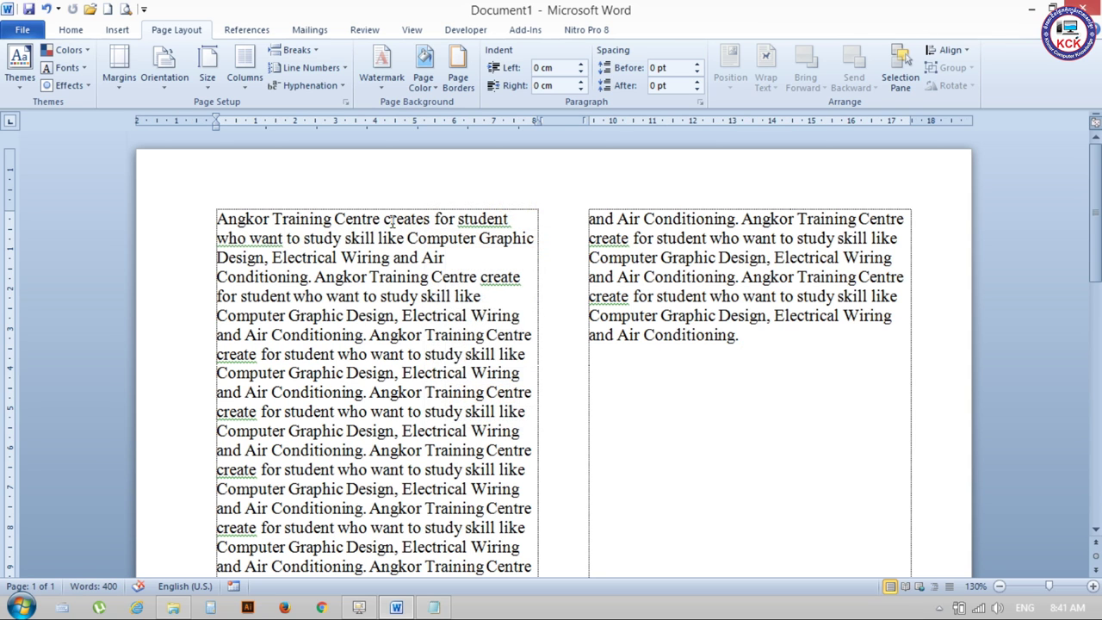
key(ctrl+z)
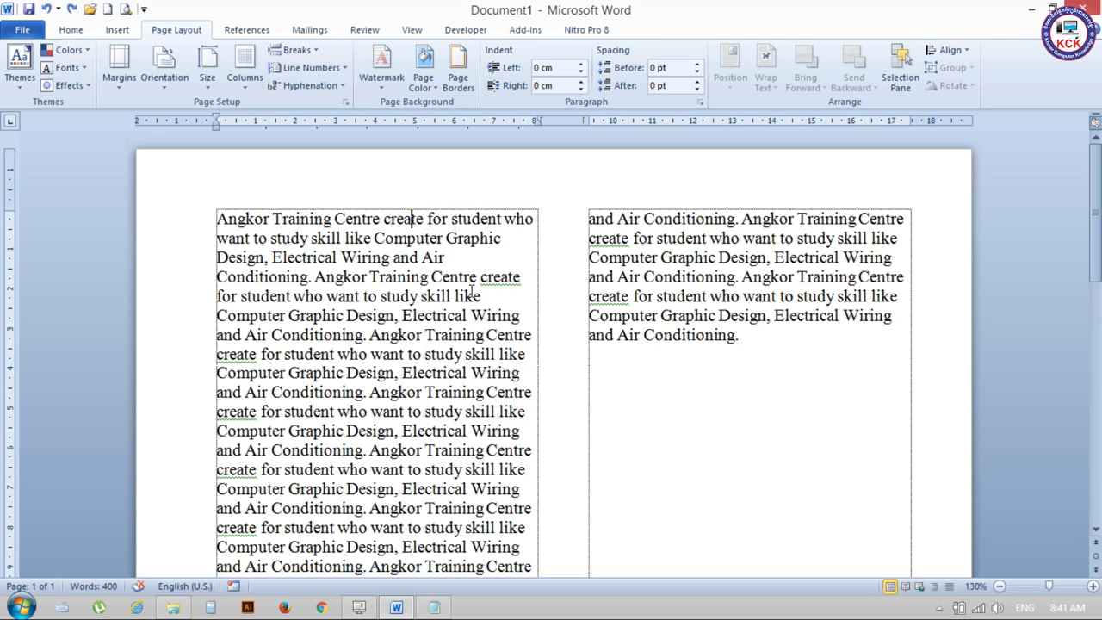
scroll(626, 215, down, 2)
scroll(625, 214, up, 2)
scroll(526, 250, down, 8)
scroll(526, 250, down, 7)
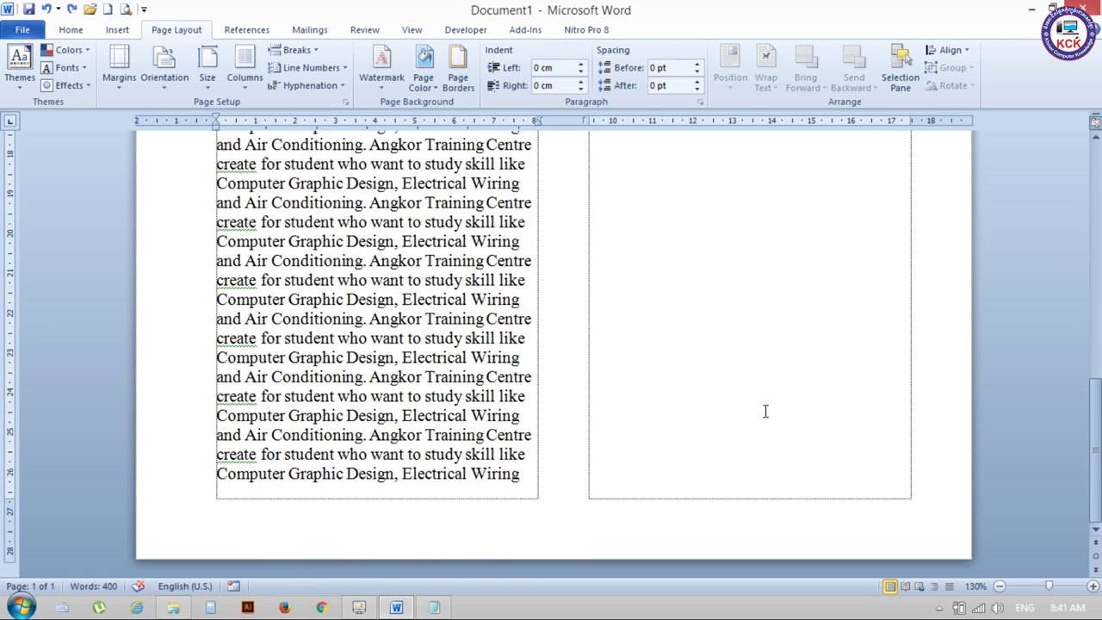
click(766, 410)
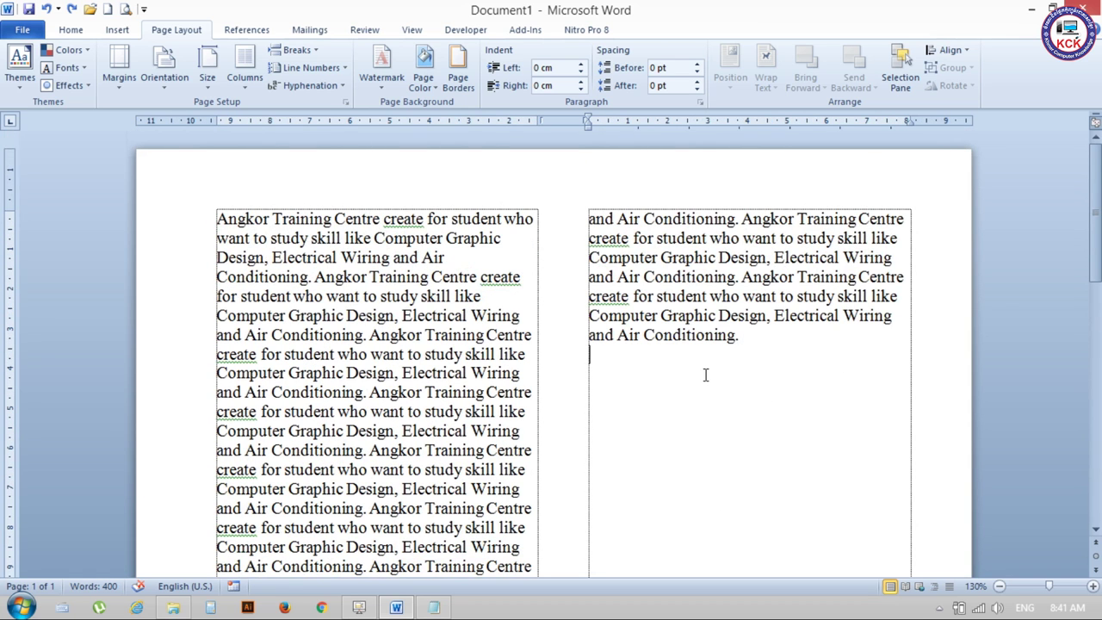
key(ctrl+Return)
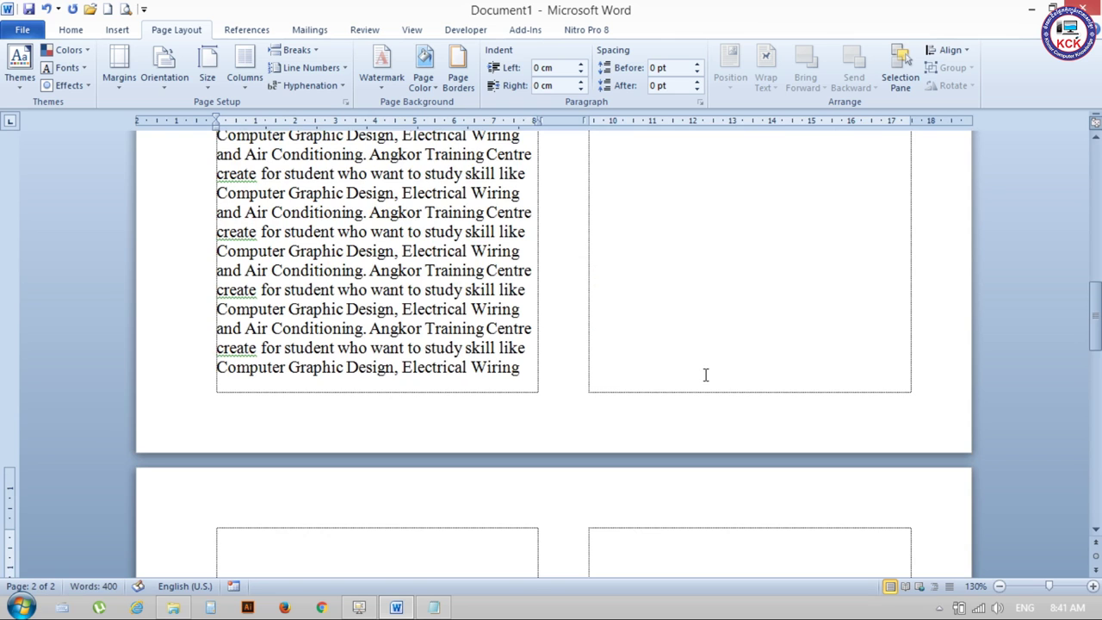
scroll(706, 379, down, 3)
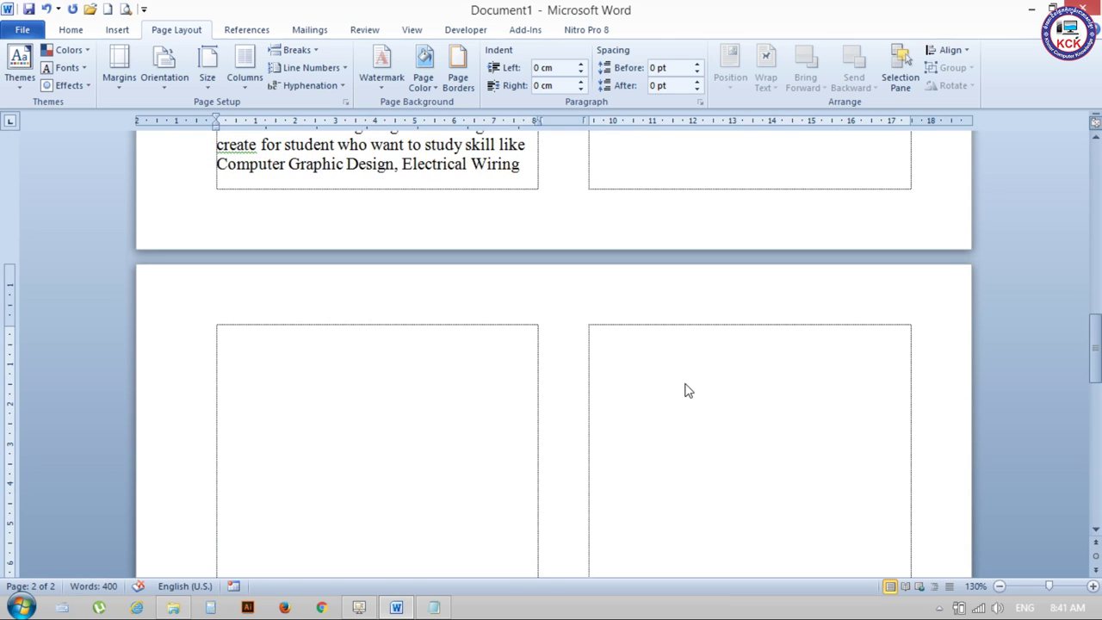
key(ctrl+v)
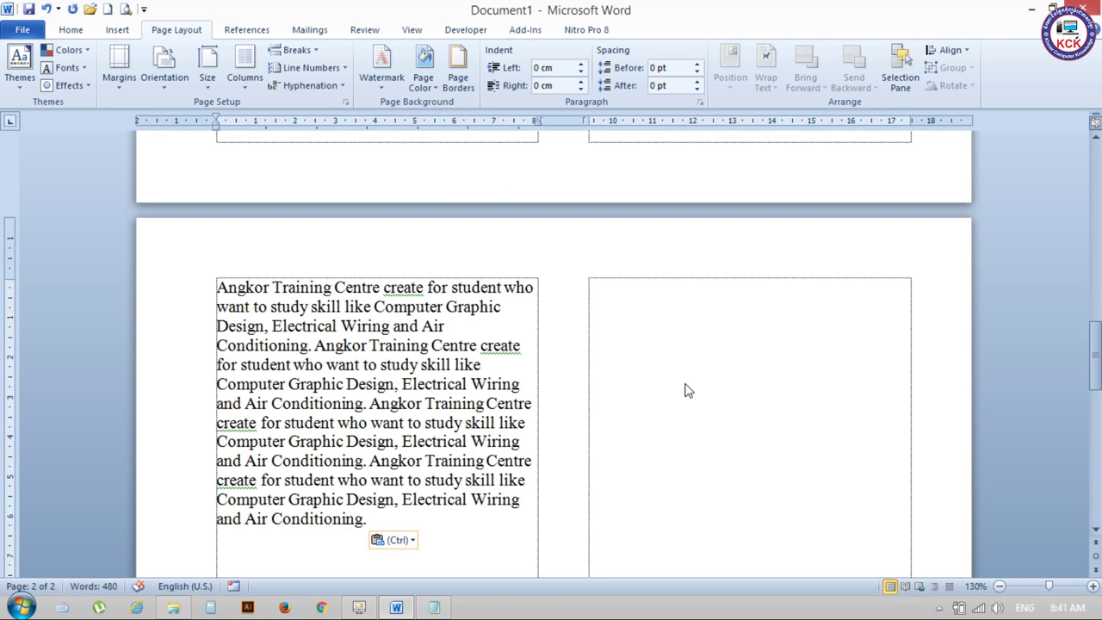
key(Escape)
click(641, 291)
scroll(603, 342, down, 5)
scroll(450, 528, down, 3)
scroll(767, 249, up, 3)
scroll(689, 211, up, 5)
scroll(692, 298, up, 10)
scroll(770, 298, up, 5)
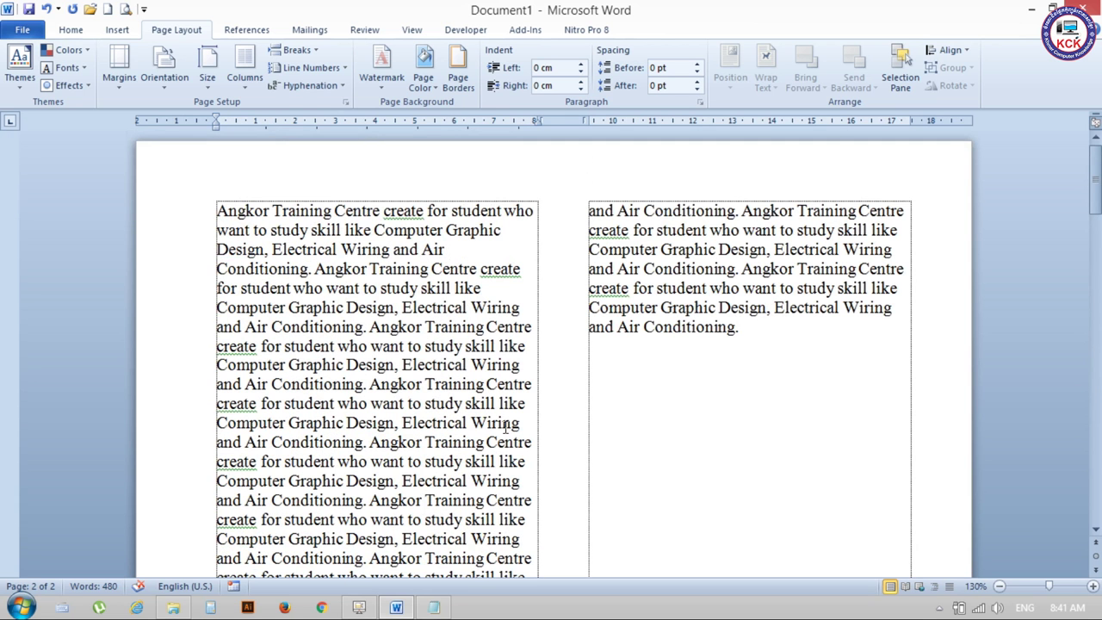
click(805, 341)
click(757, 325)
scroll(757, 324, down, 10)
scroll(758, 356, down, 12)
scroll(625, 437, down, 12)
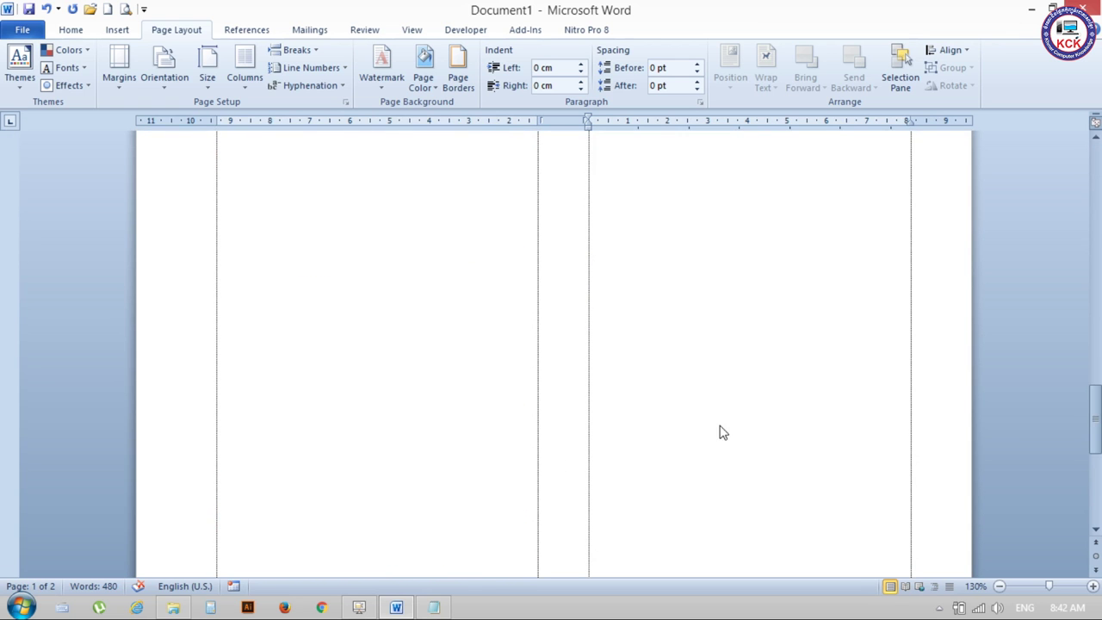
scroll(733, 433, down, 5)
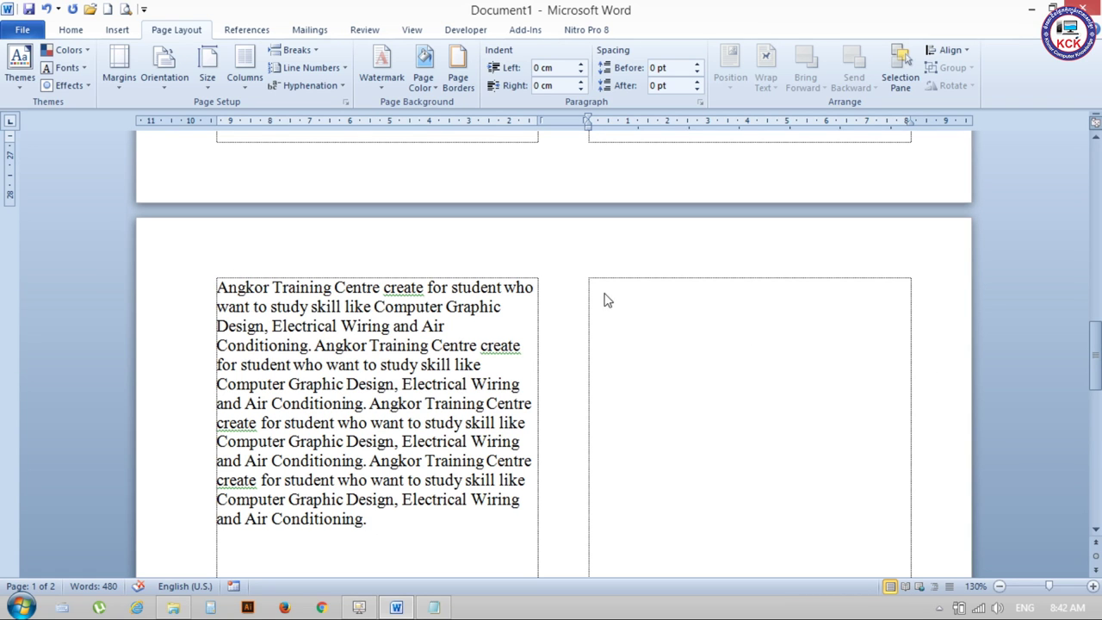
click(408, 536)
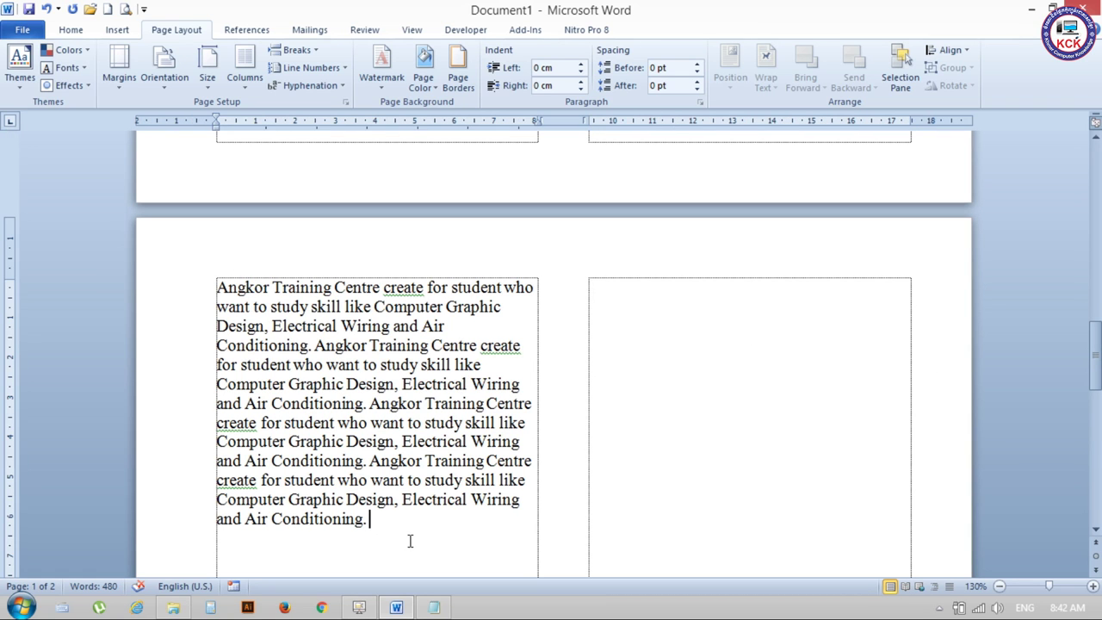
Step: Insert a page break from the empty right column to create a blank third page
click(619, 327)
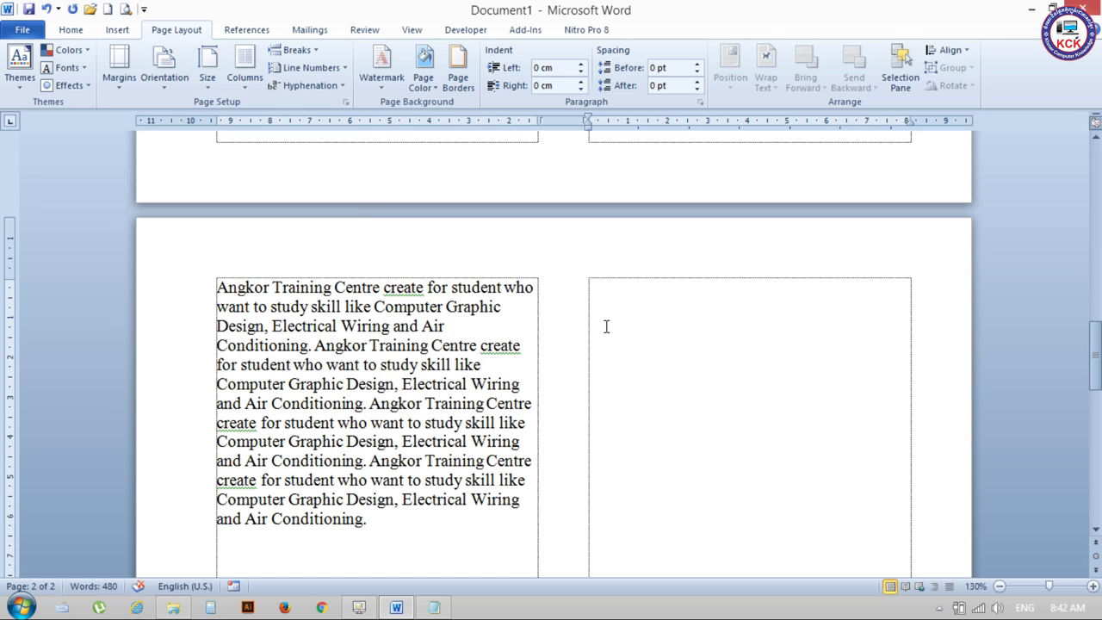
key(Tab)
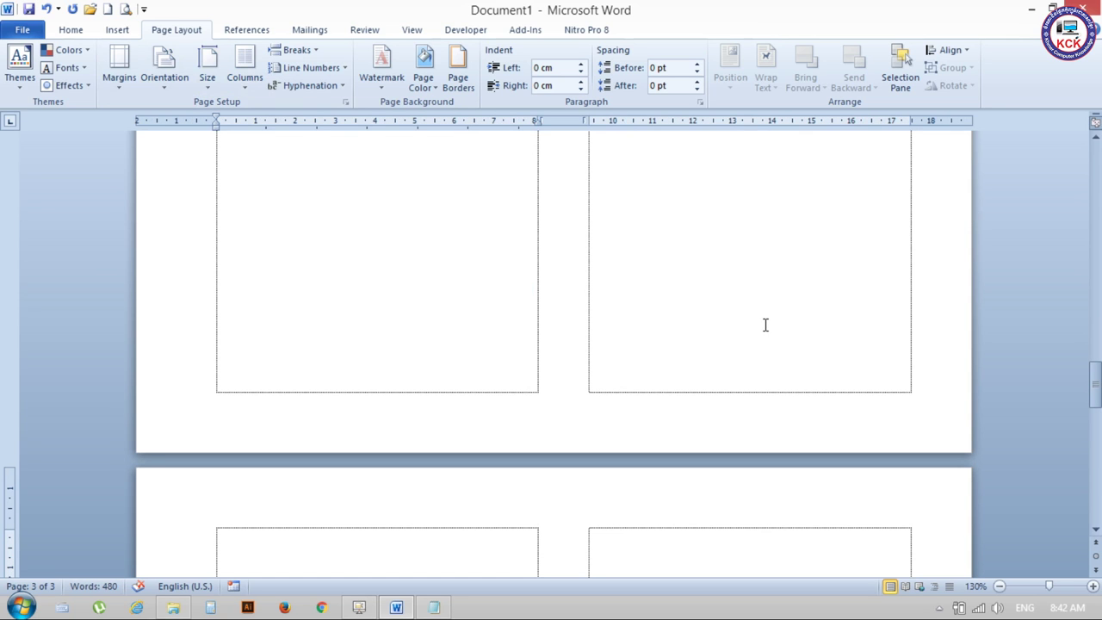
key(ctrl+z)
scroll(603, 183, up, 4)
scroll(603, 183, up, 3)
scroll(603, 183, up, 2)
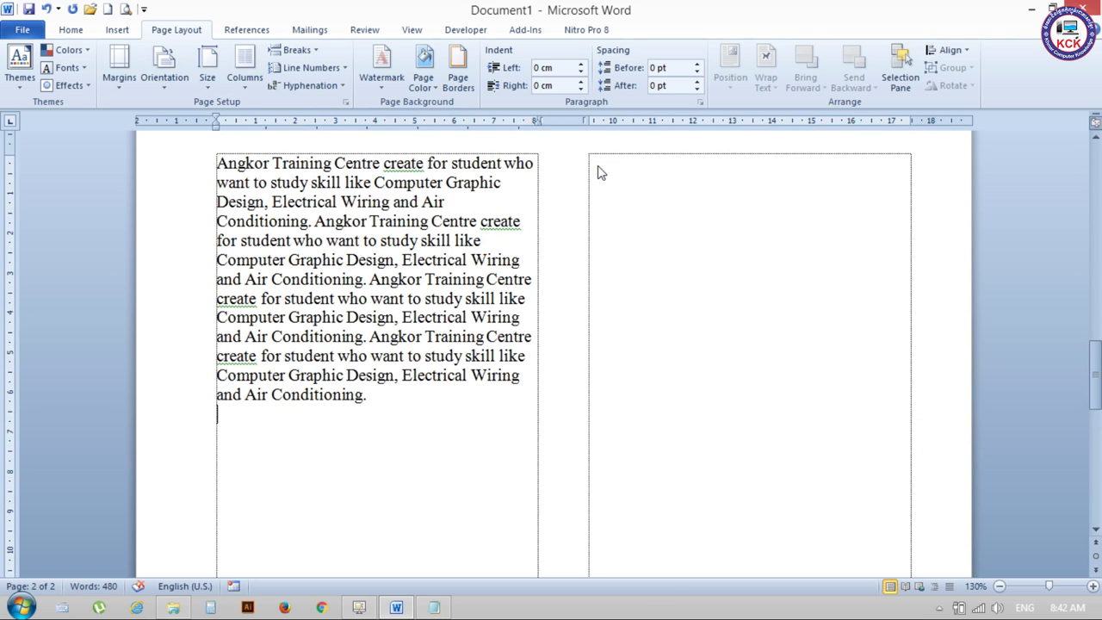
key(ctrl+Return)
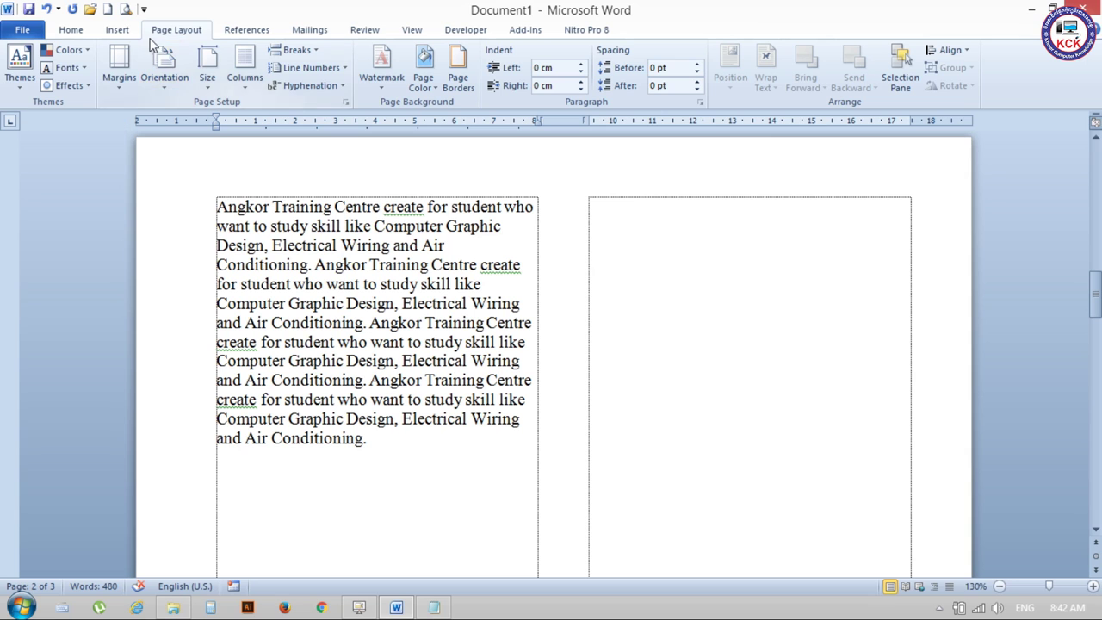
Step: Switch to the Insert tab and delete backward from the blank third page
click(118, 29)
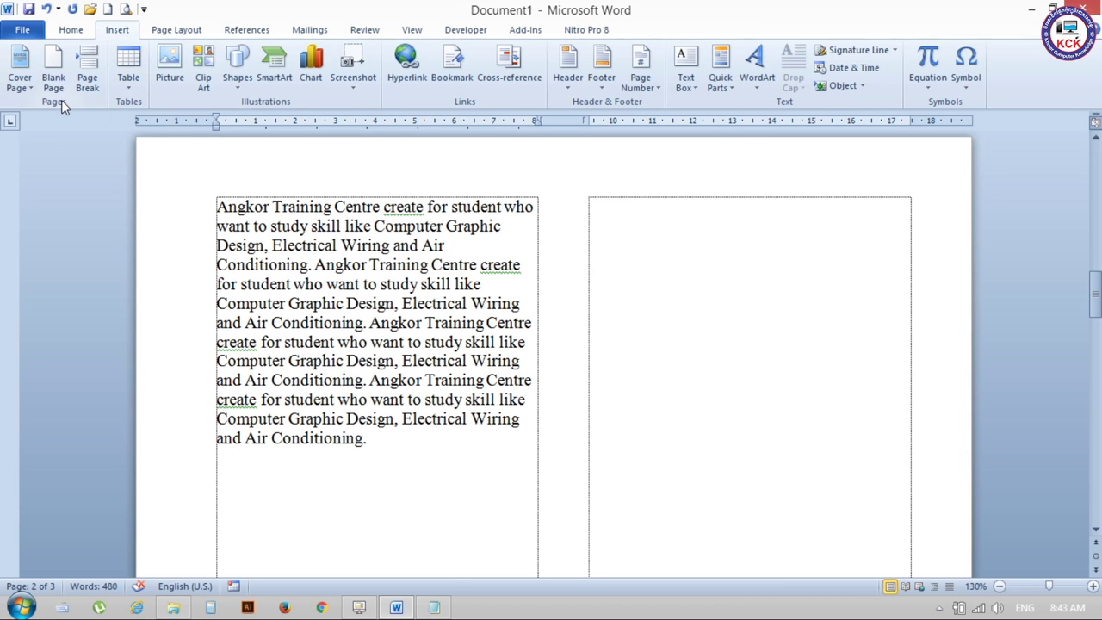
click(418, 457)
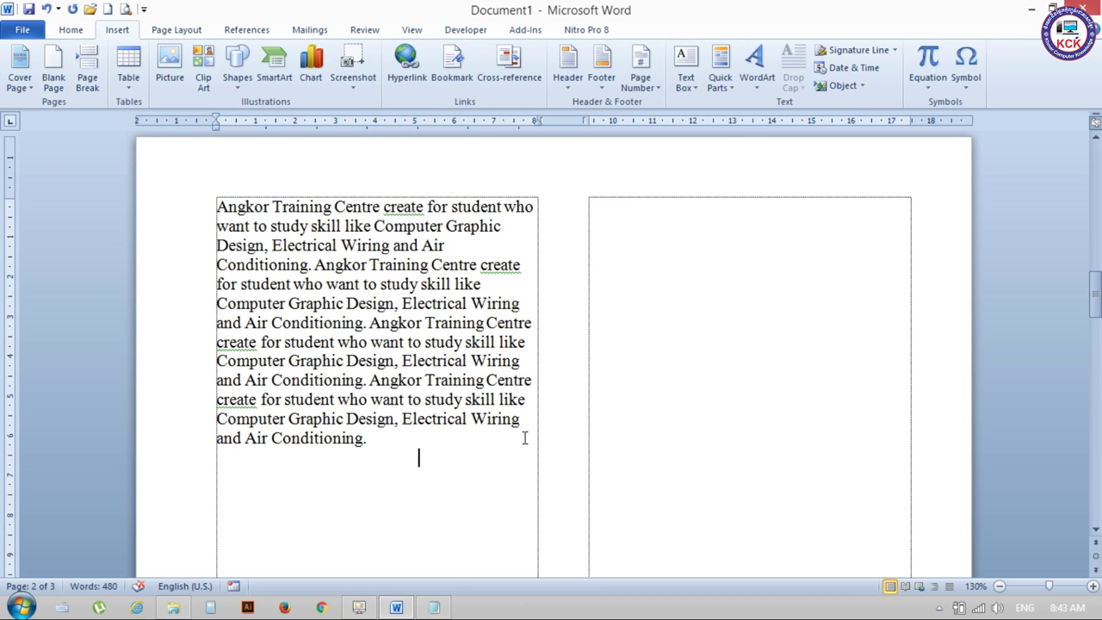
click(277, 484)
scroll(659, 517, down, 15)
scroll(659, 517, down, 5)
scroll(660, 517, up, 2)
click(432, 529)
key(BackSpace)
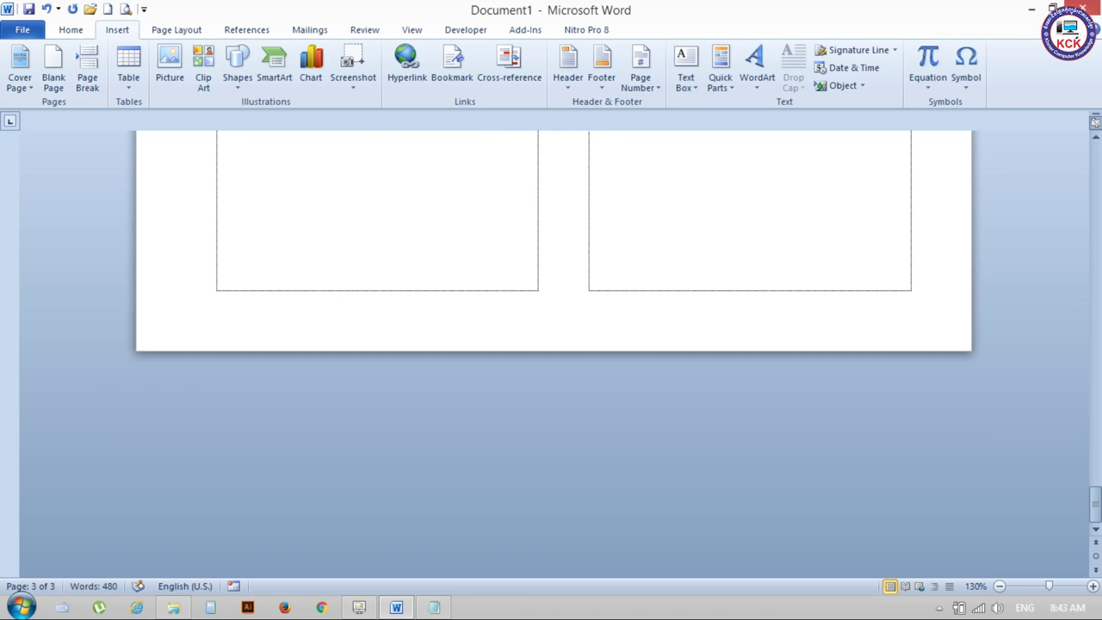
Step: Delete backward on the blank third page a second time after checking the pages
scroll(490, 556, up, 10)
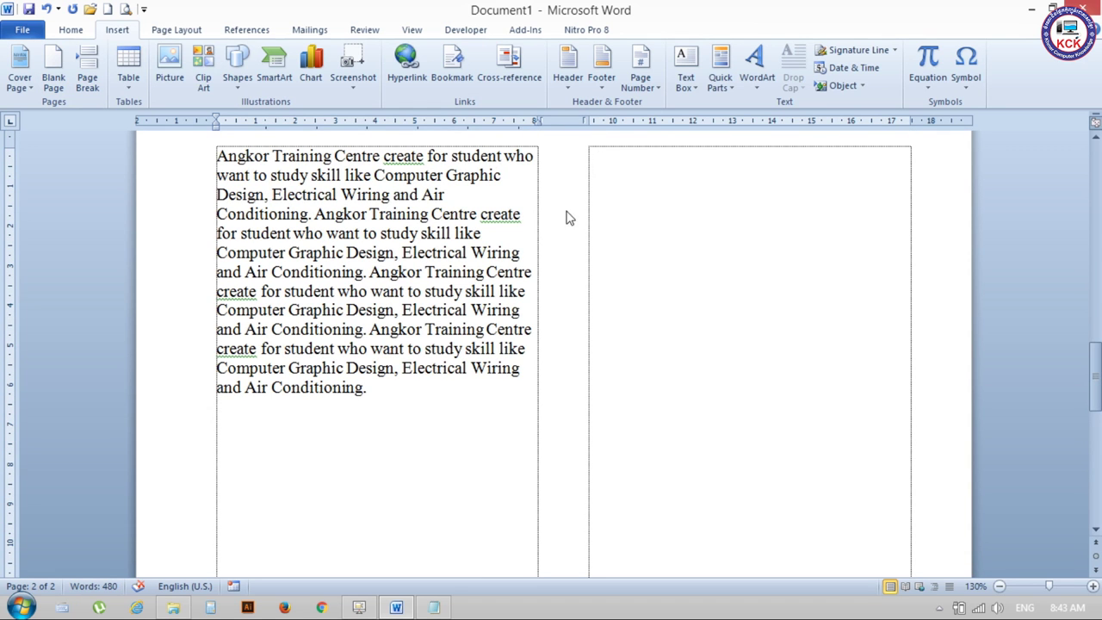
scroll(265, 430, down, 1)
scroll(637, 251, up, 3)
scroll(620, 347, down, 3)
scroll(618, 352, down, 5)
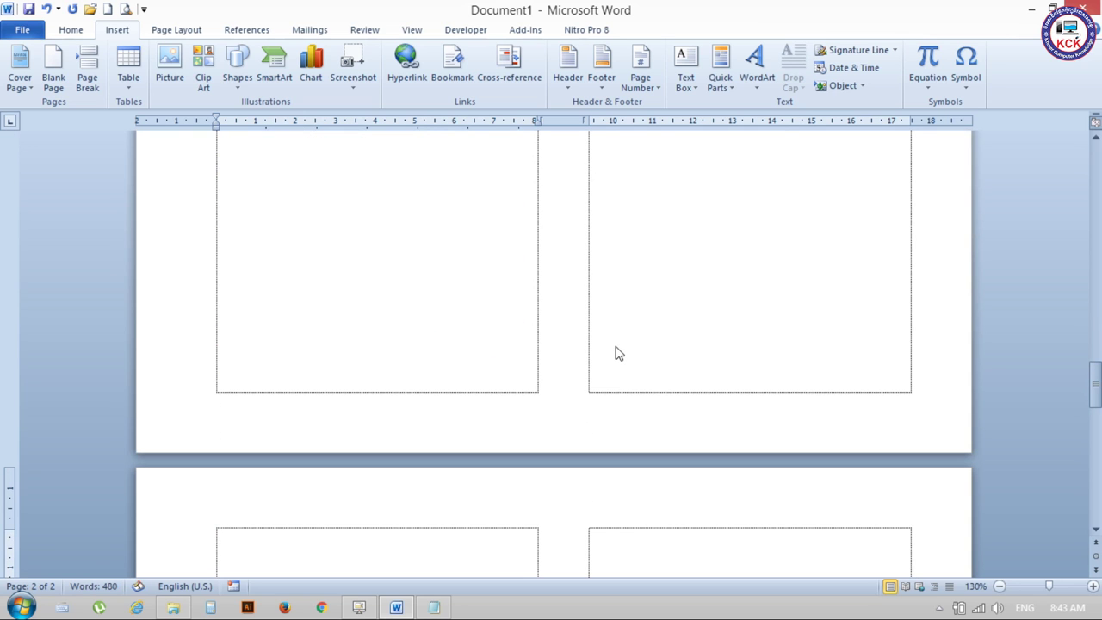
scroll(276, 543, down, 4)
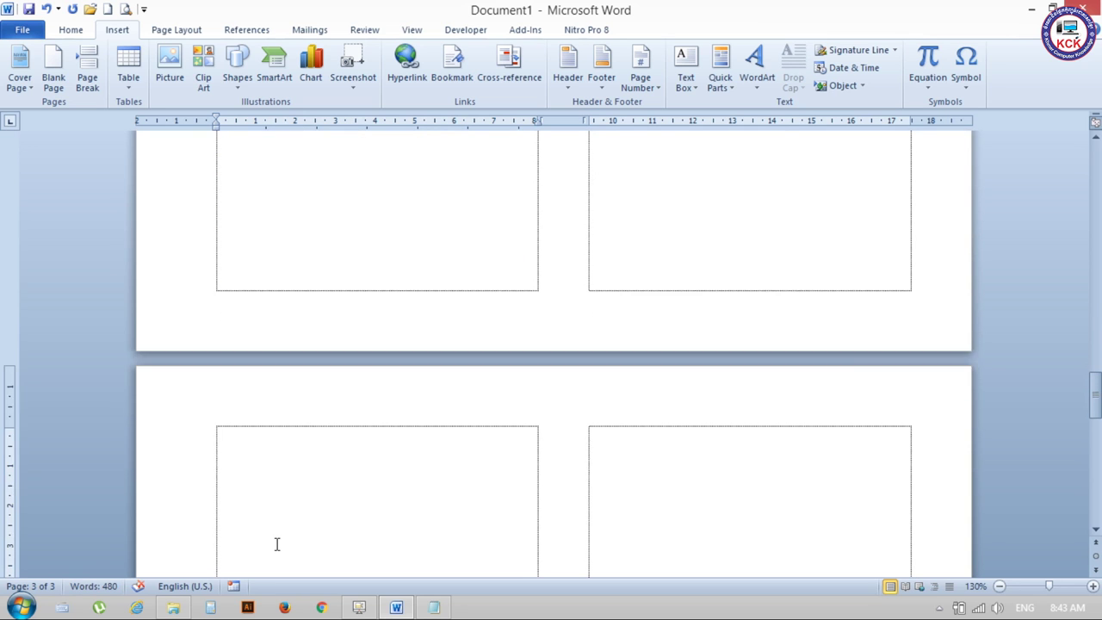
scroll(276, 544, up, 1)
scroll(277, 544, up, 1)
scroll(276, 544, up, 1)
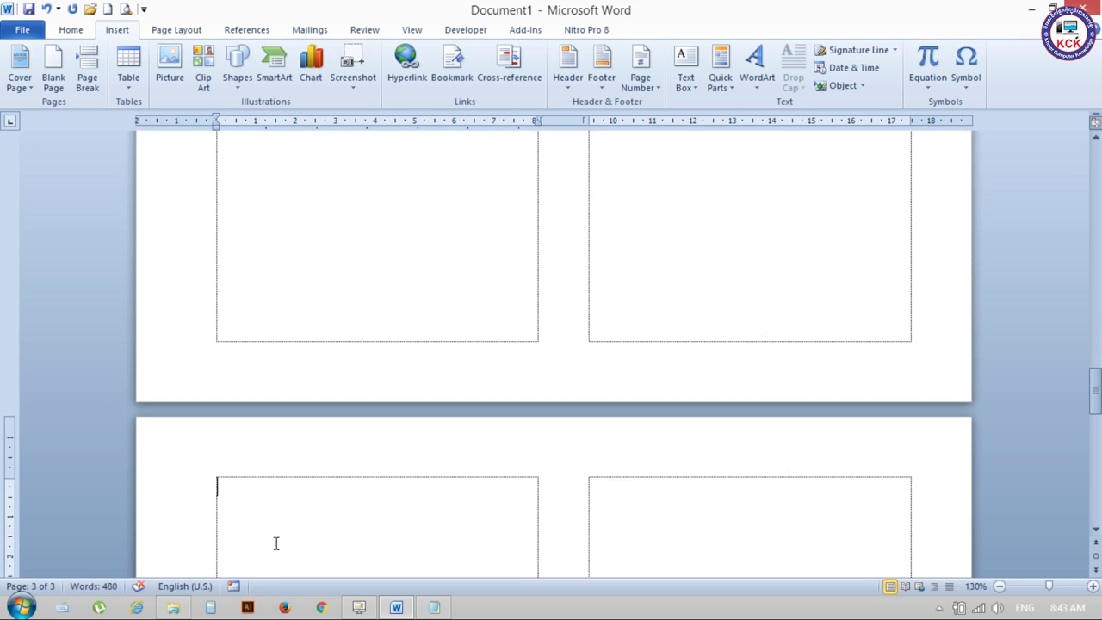
key(BackSpace)
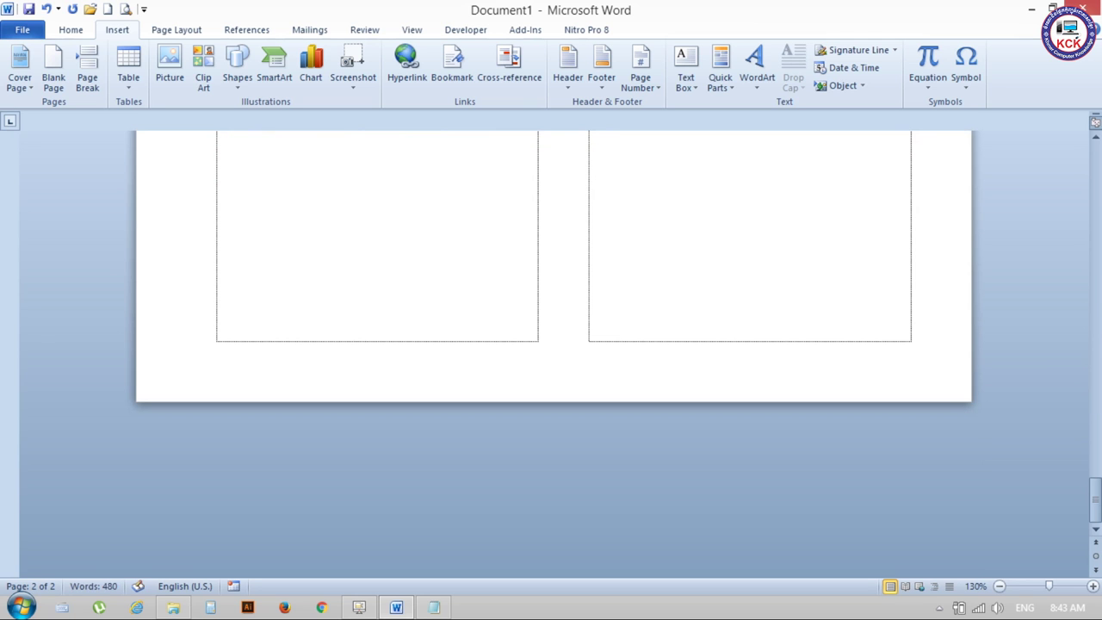
scroll(663, 458, up, 1)
scroll(763, 278, up, 5)
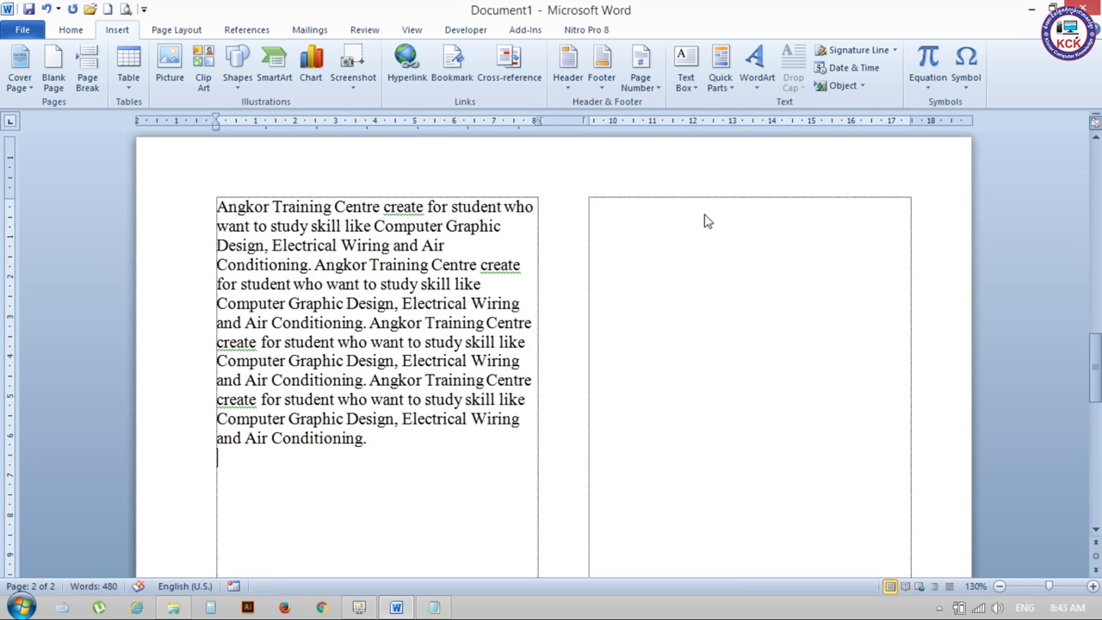
Step: Clear the leftover break on page 3 so the text spans only two pages
click(214, 464)
key(Tab)
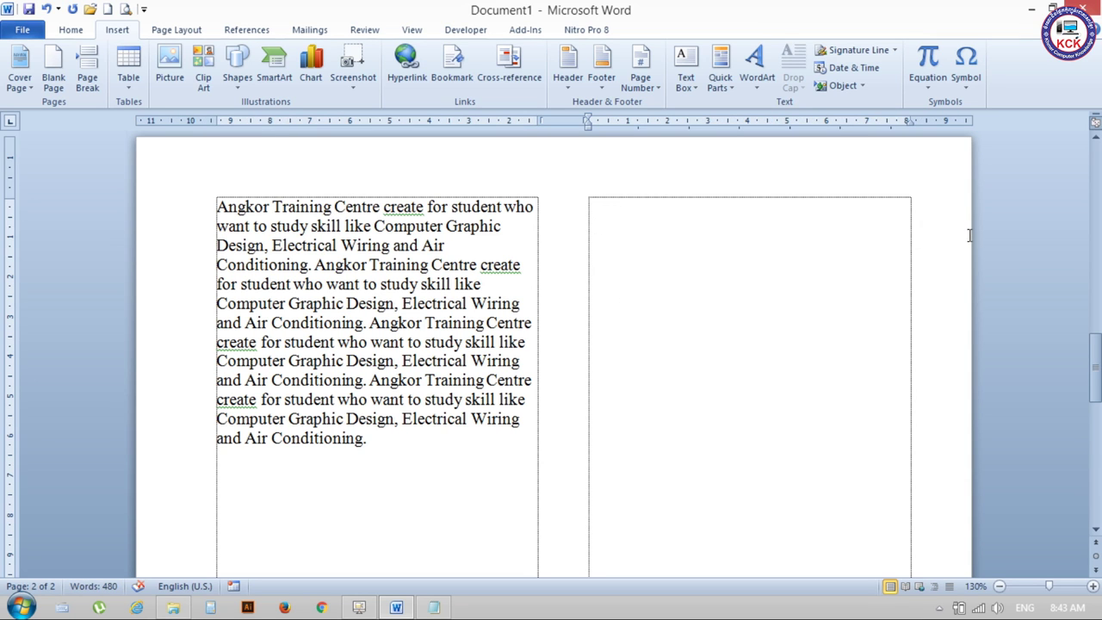
scroll(970, 235, up, 1)
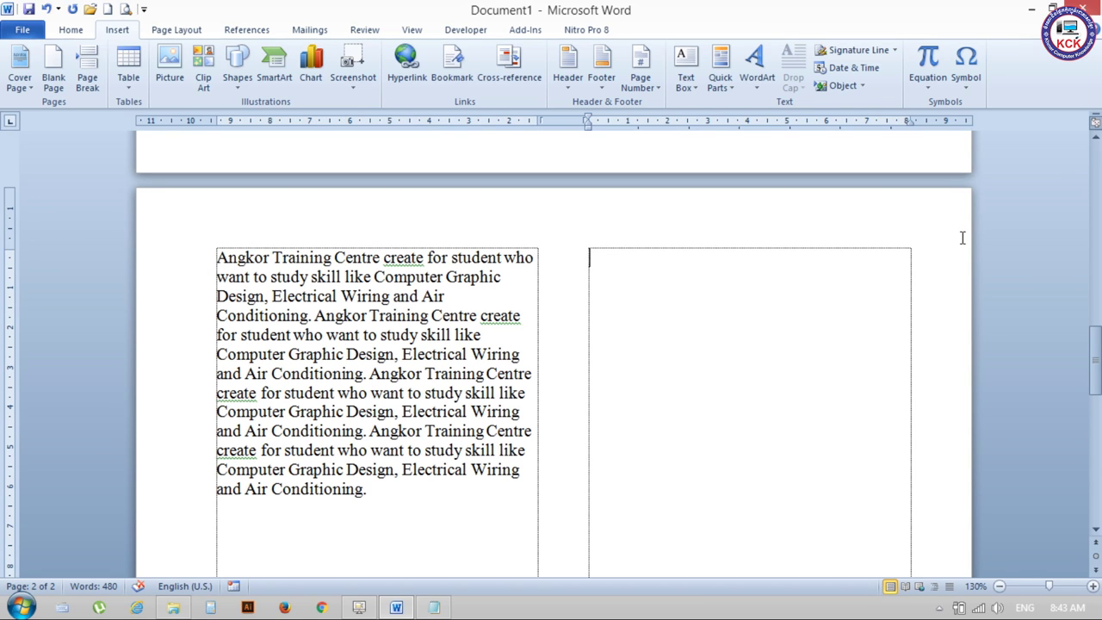
scroll(962, 237, down, 10)
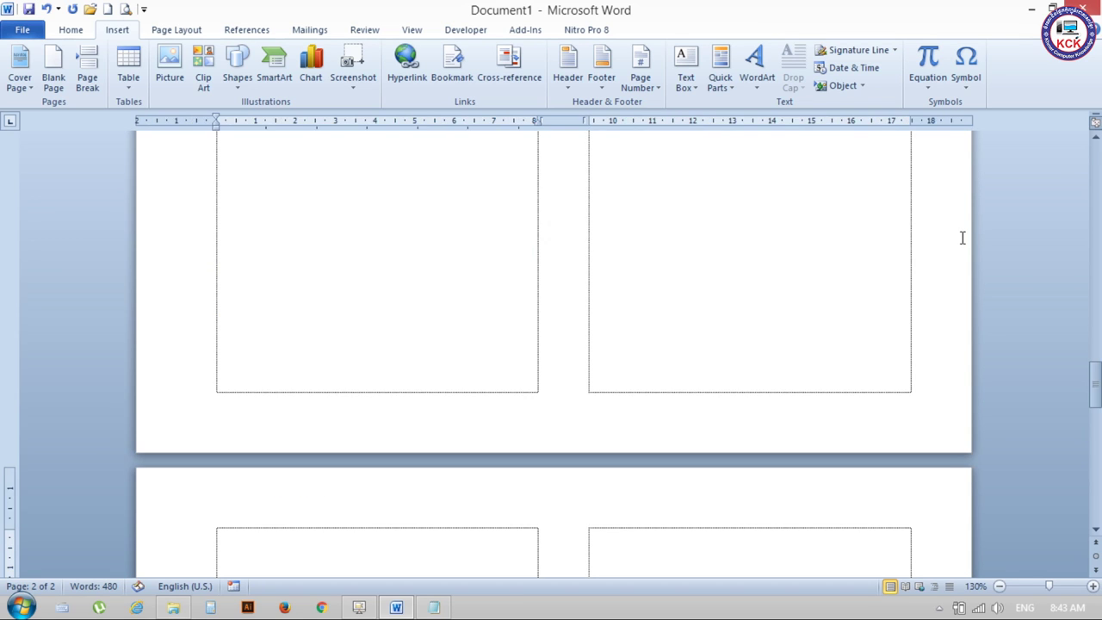
scroll(947, 258, down, 5)
scroll(325, 394, up, 1)
scroll(263, 389, up, 1)
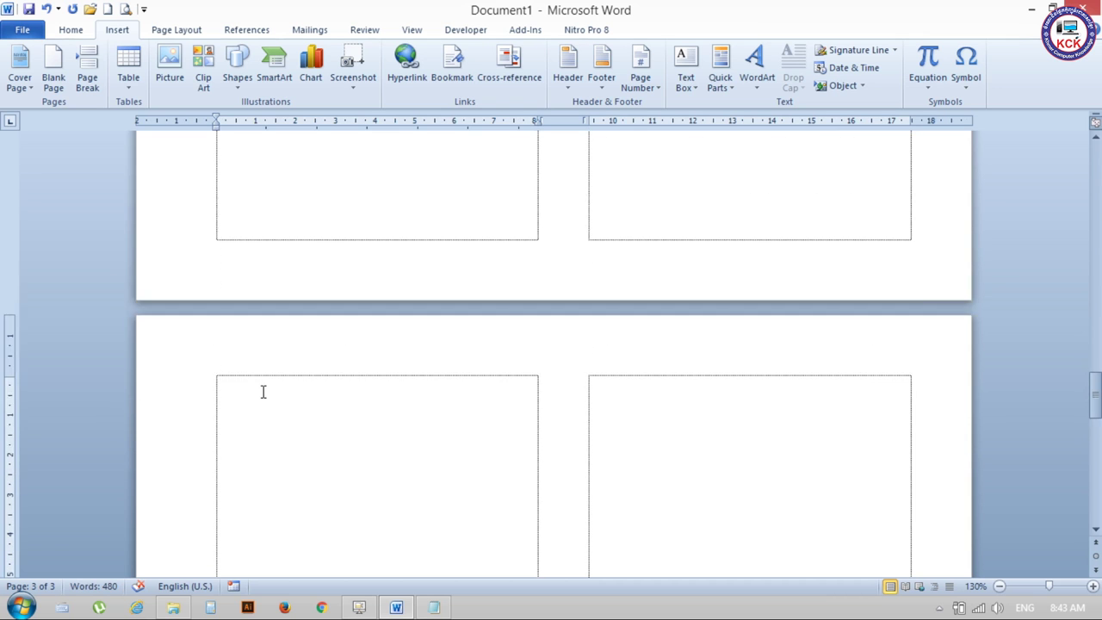
click(267, 396)
key(BackSpace)
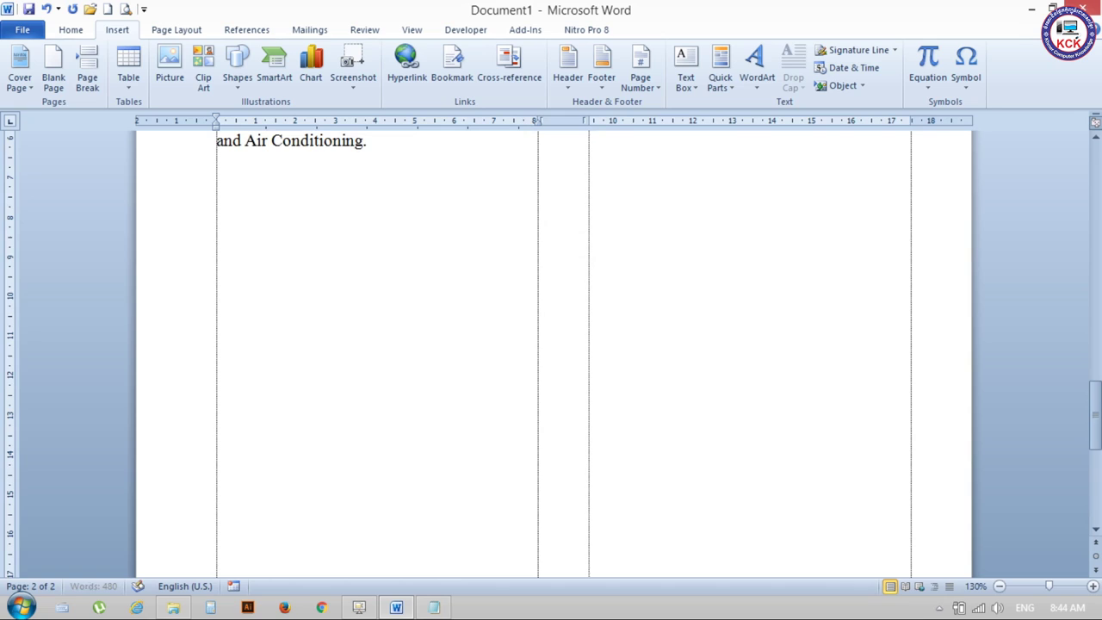
scroll(307, 385, up, 5)
scroll(308, 385, up, 3)
scroll(307, 385, up, 5)
scroll(307, 385, up, 3)
scroll(307, 385, down, 10)
scroll(310, 381, up, 3)
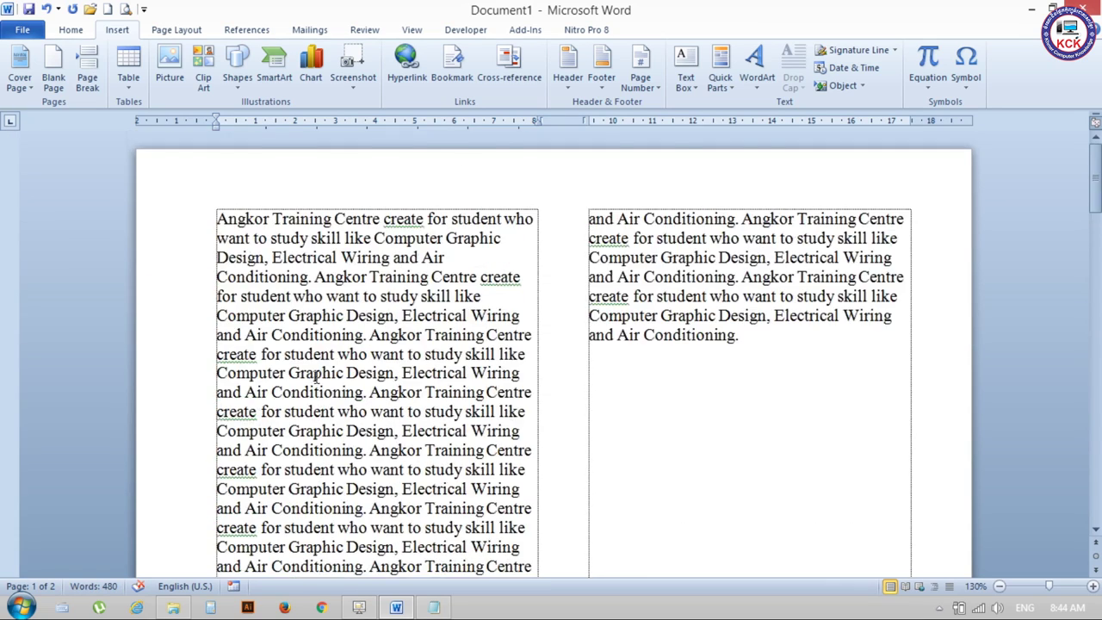
Step: Apply the Three preset from Page Layout > Columns and review the reflowed text
scroll(316, 376, up, 10)
scroll(317, 377, up, 3)
scroll(316, 377, up, 3)
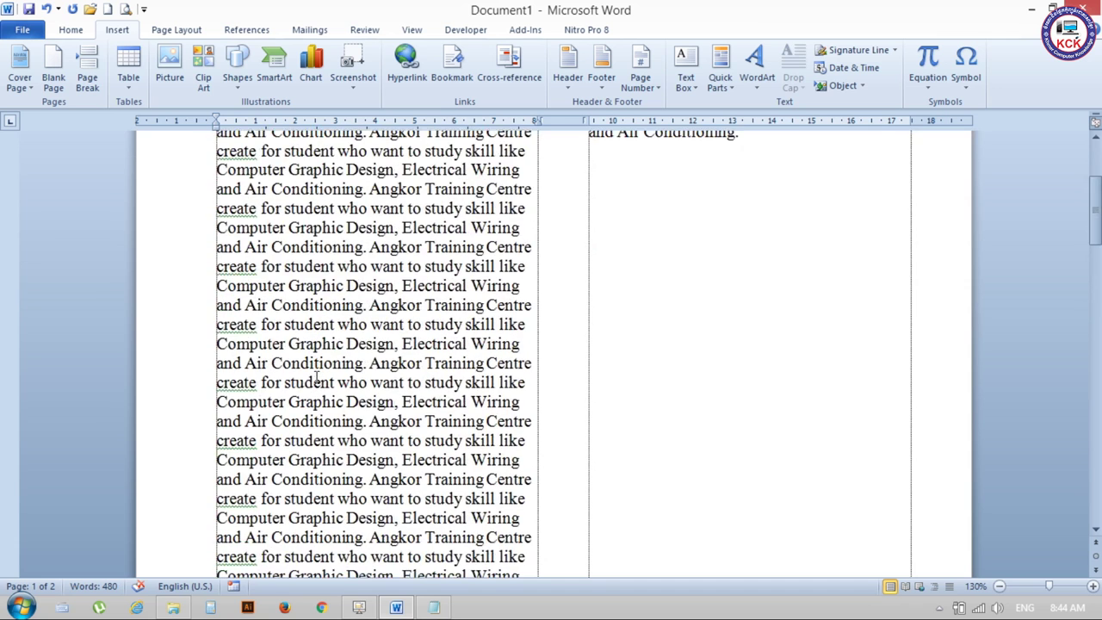
scroll(317, 377, up, 4)
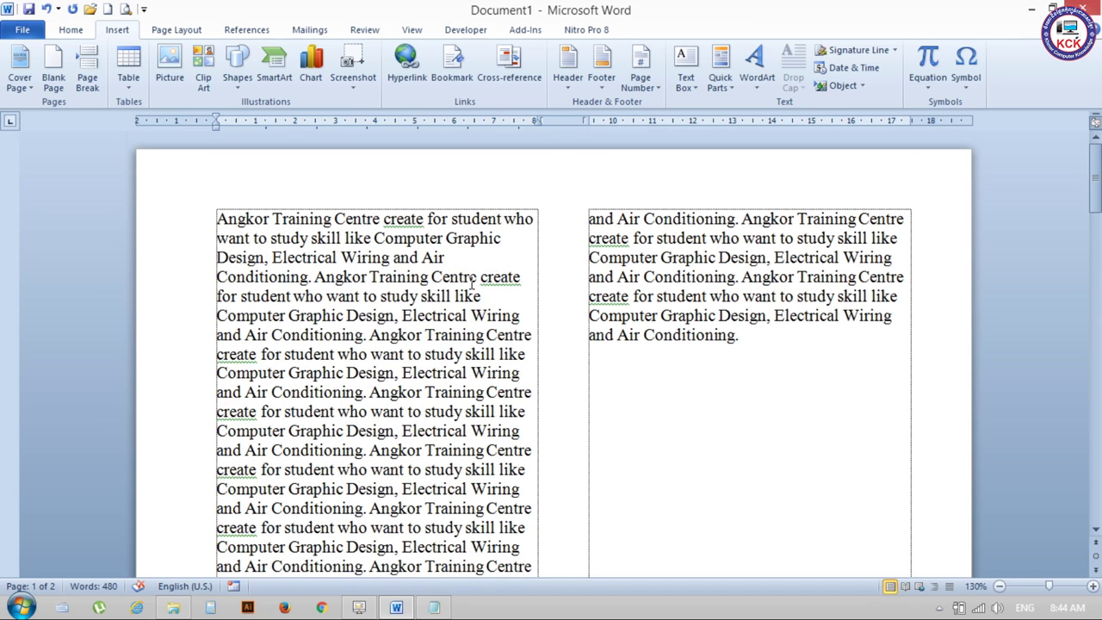
click(171, 31)
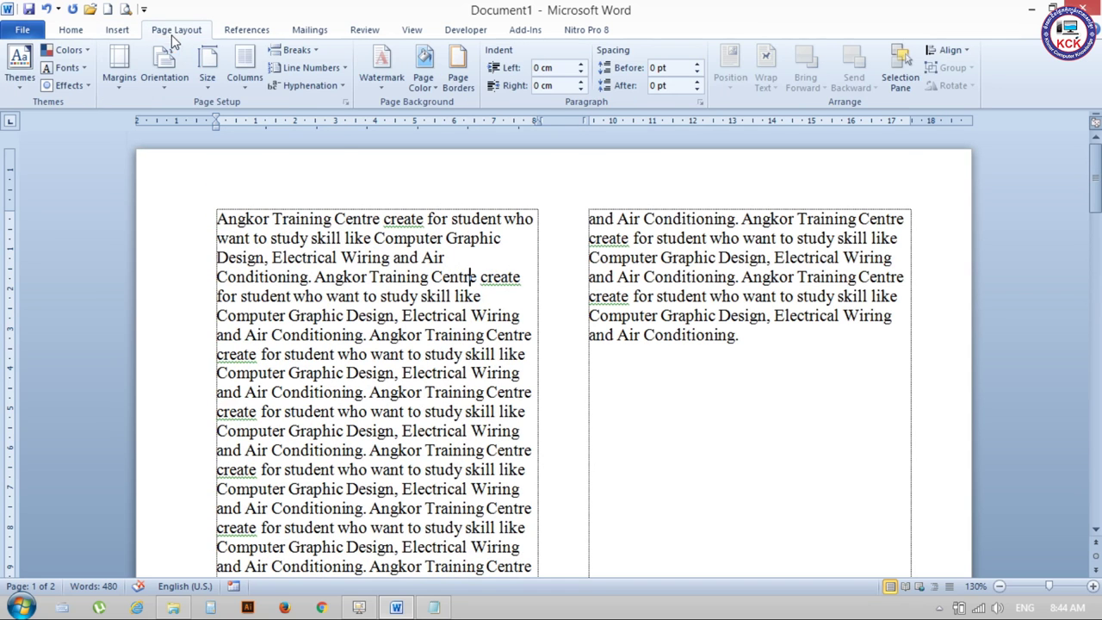
click(253, 91)
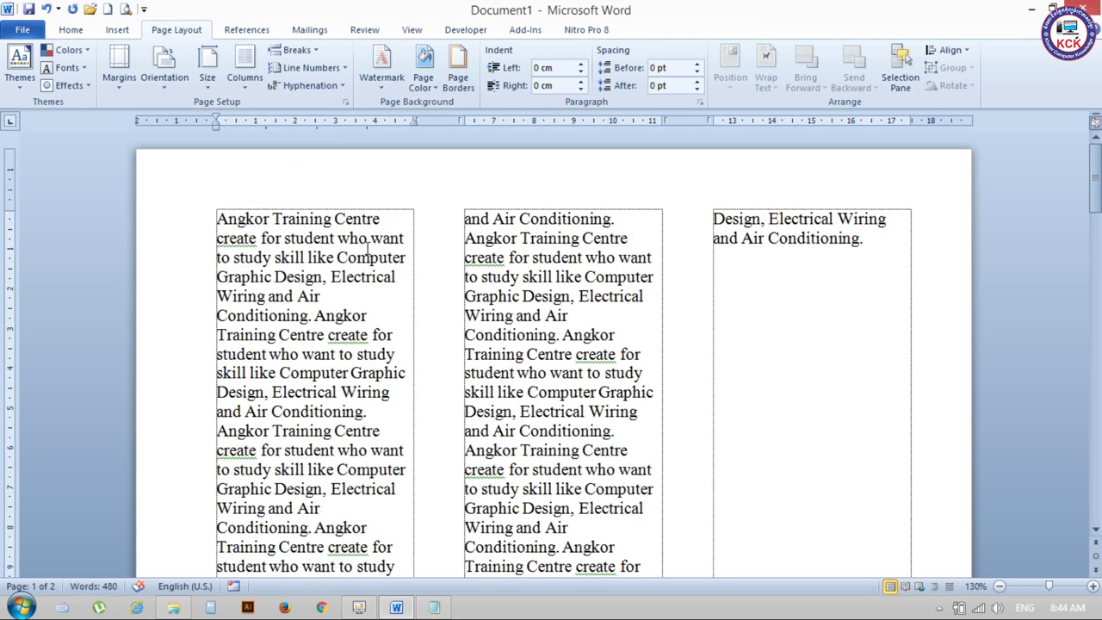
scroll(438, 236, down, 2)
scroll(422, 247, down, 4)
scroll(517, 276, down, 1)
scroll(591, 308, down, 5)
scroll(517, 336, down, 4)
scroll(376, 362, down, 6)
scroll(387, 355, up, 5)
scroll(389, 356, down, 5)
scroll(474, 327, down, 7)
scroll(718, 253, up, 5)
scroll(731, 248, up, 1)
Step: Apply the Left column preset: a narrow first column beside a wider second
click(255, 95)
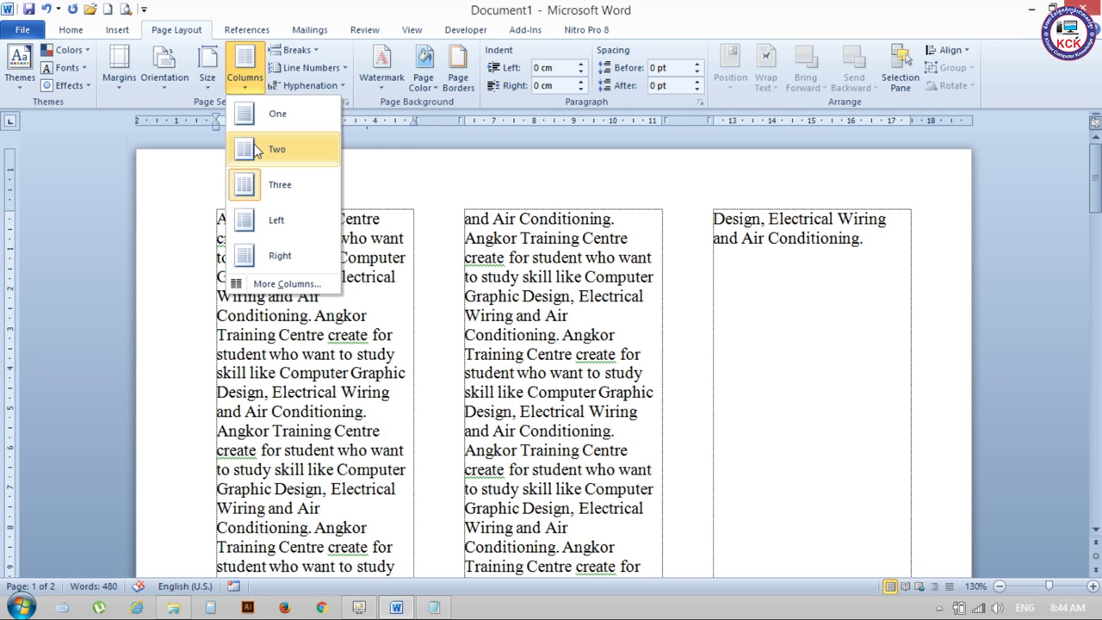
click(248, 222)
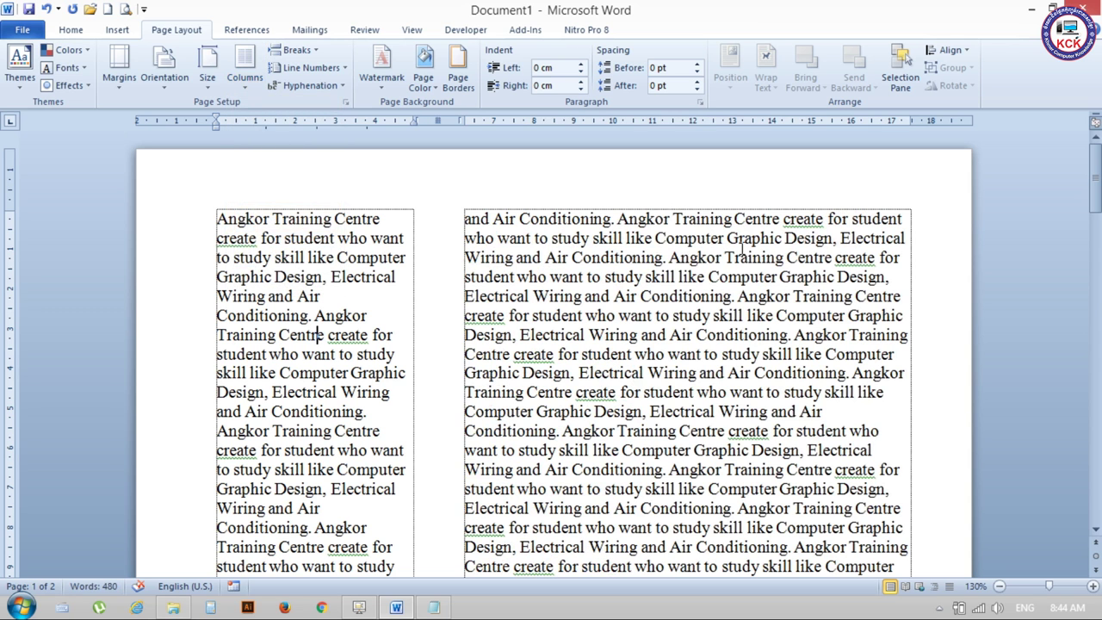
scroll(878, 229, down, 1)
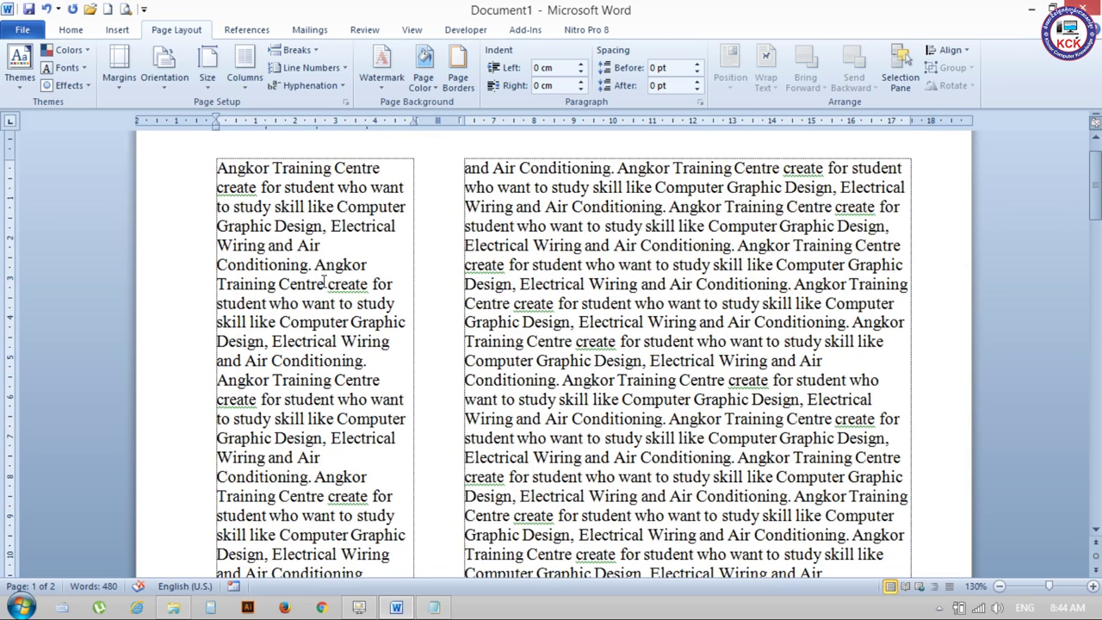
Step: Apply the Right column preset, review the reflowed text, and reopen the Columns list
click(244, 80)
click(258, 257)
scroll(767, 290, down, 5)
scroll(767, 290, down, 5)
scroll(767, 290, up, 5)
scroll(792, 273, up, 2)
scroll(792, 274, up, 5)
scroll(422, 337, down, 5)
scroll(421, 338, down, 5)
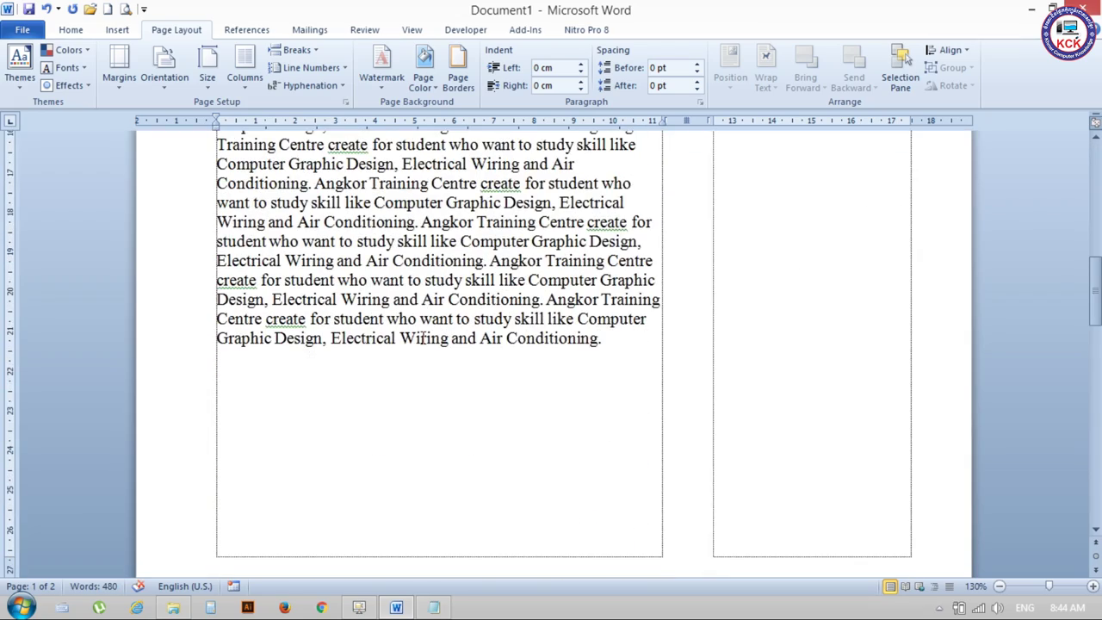
scroll(424, 338, up, 3)
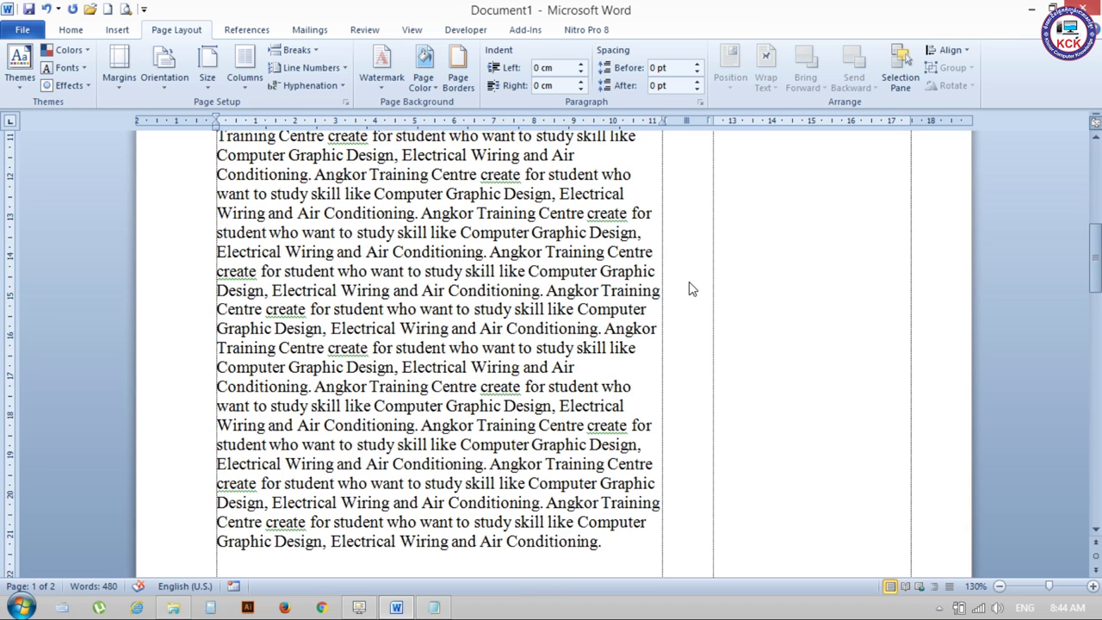
scroll(441, 211, up, 2)
scroll(441, 206, up, 3)
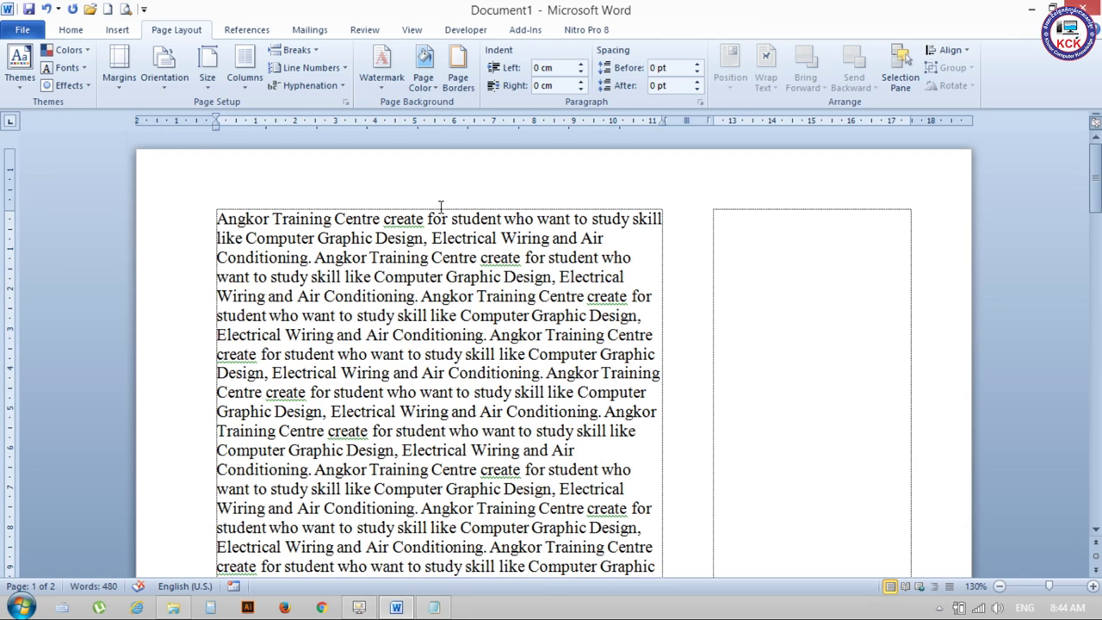
click(244, 78)
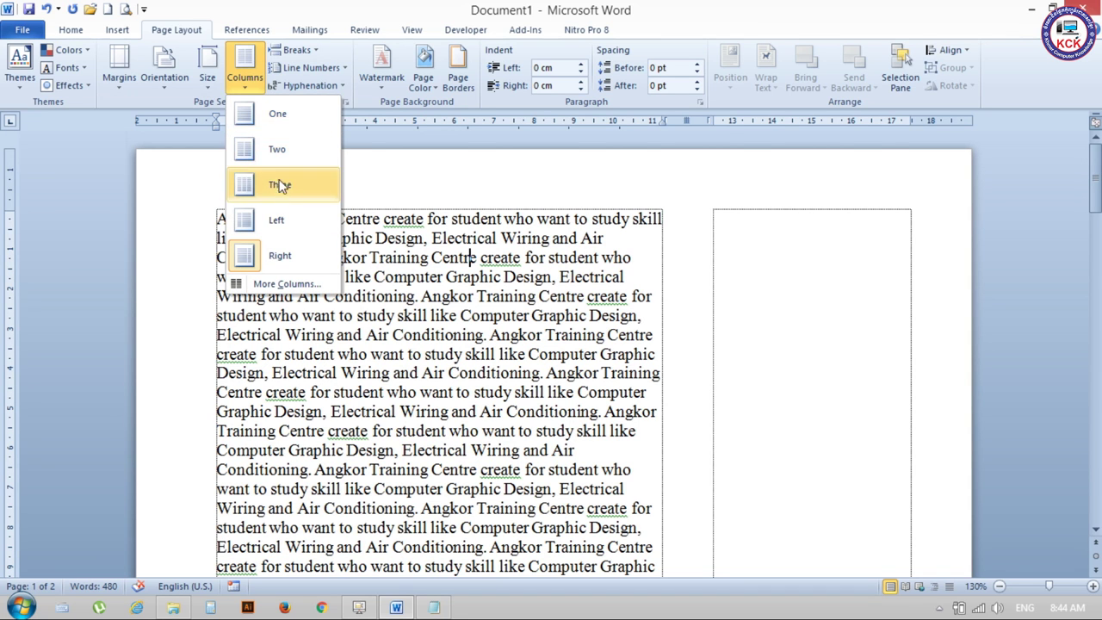
mouse_move(285, 283)
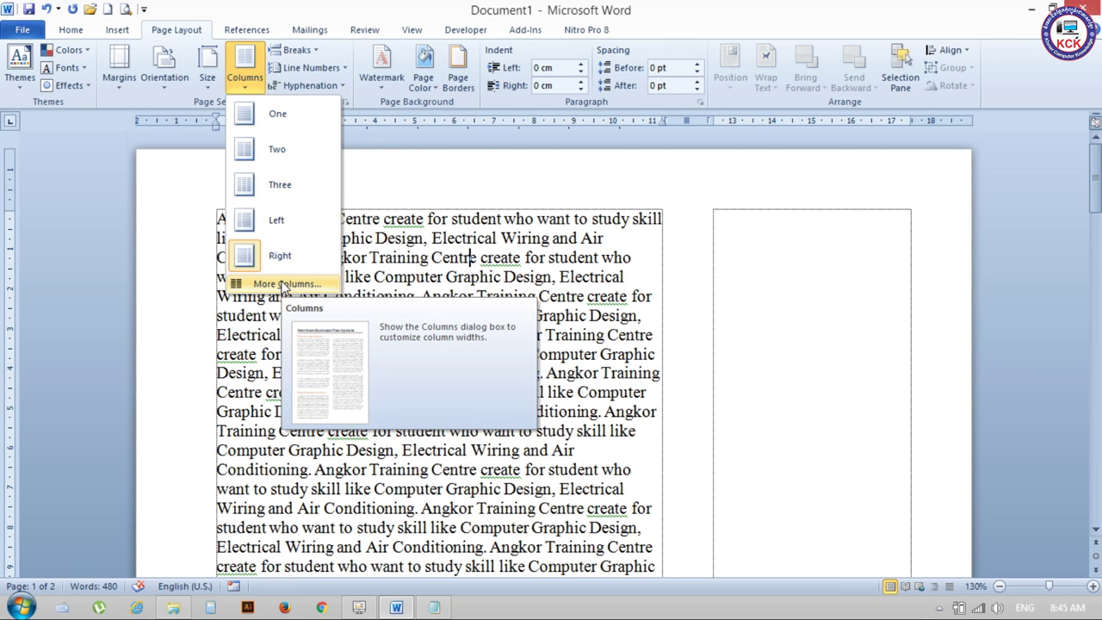
Step: Apply the One column preset to the whole document in the Columns dialog
click(284, 284)
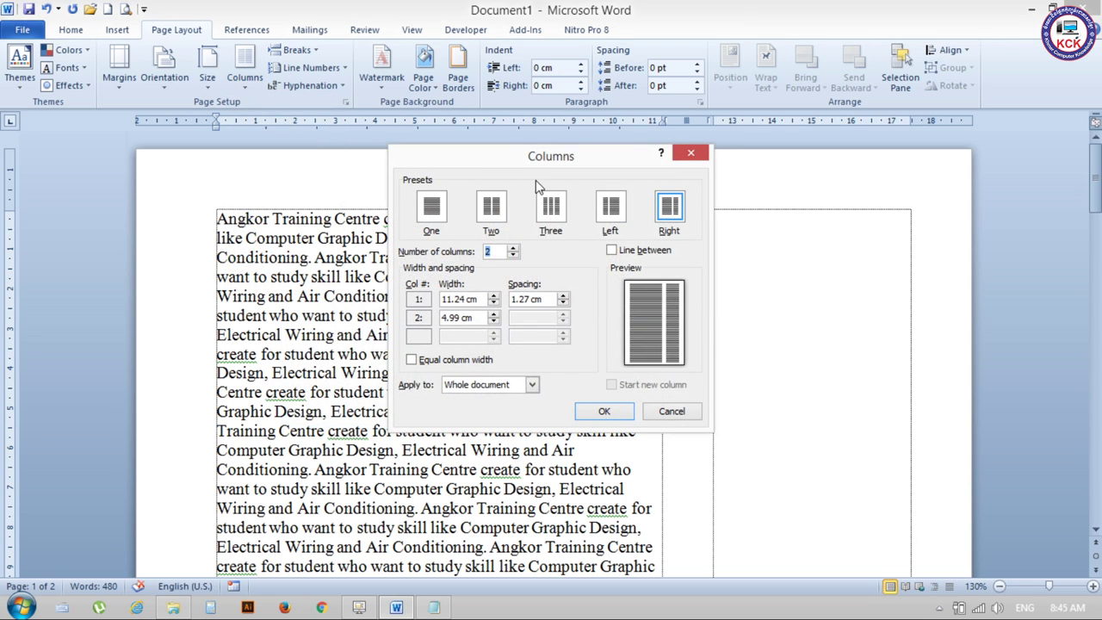
drag(520, 165, 489, 152)
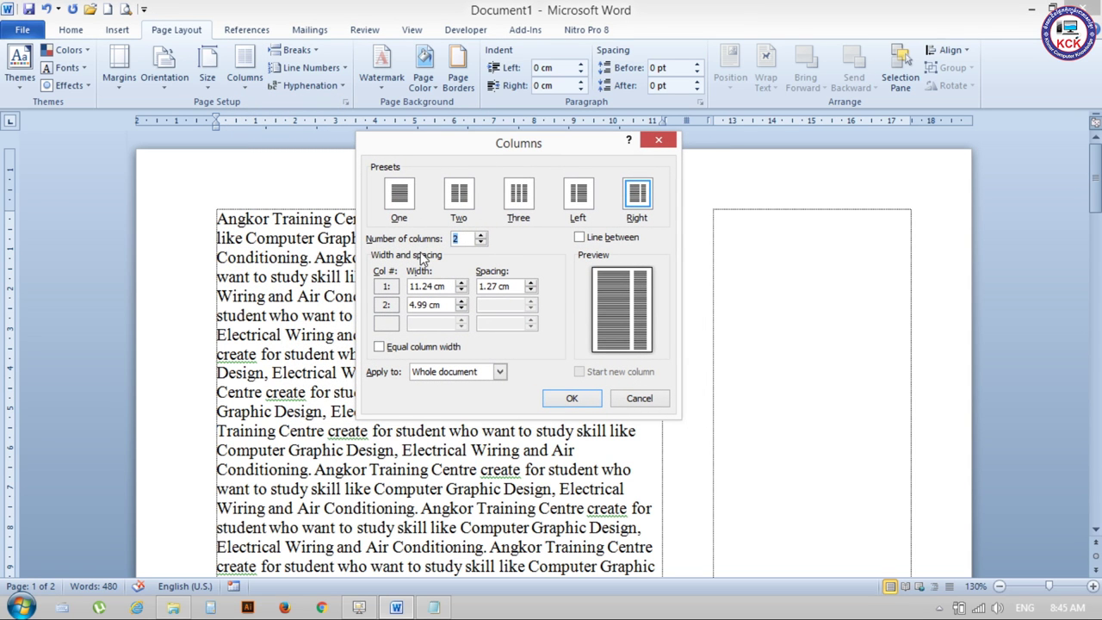
click(667, 141)
click(243, 82)
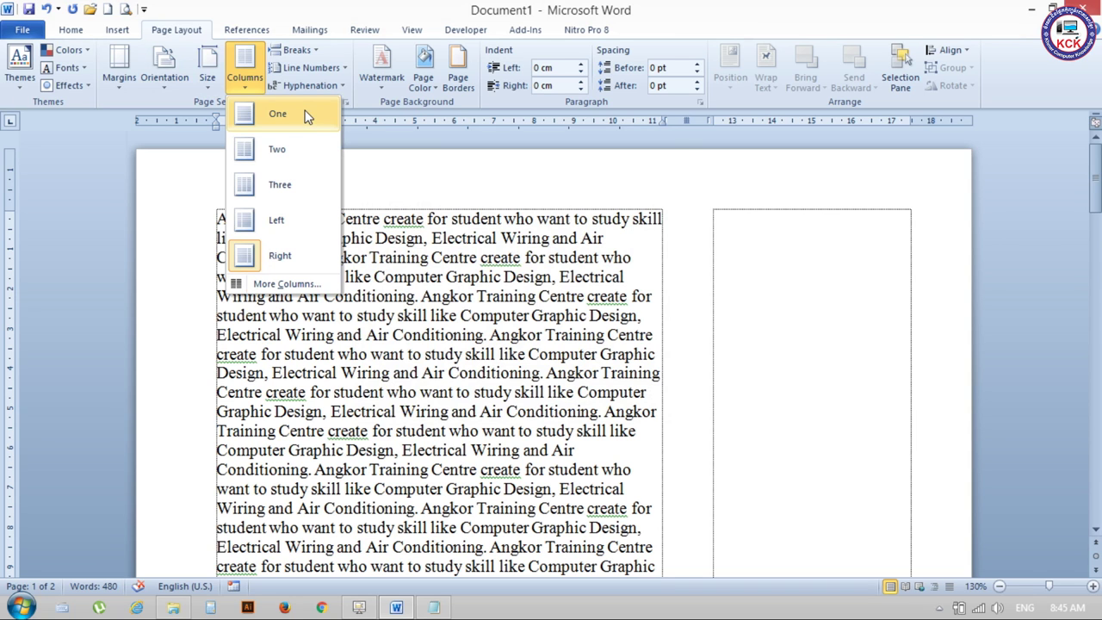
click(287, 283)
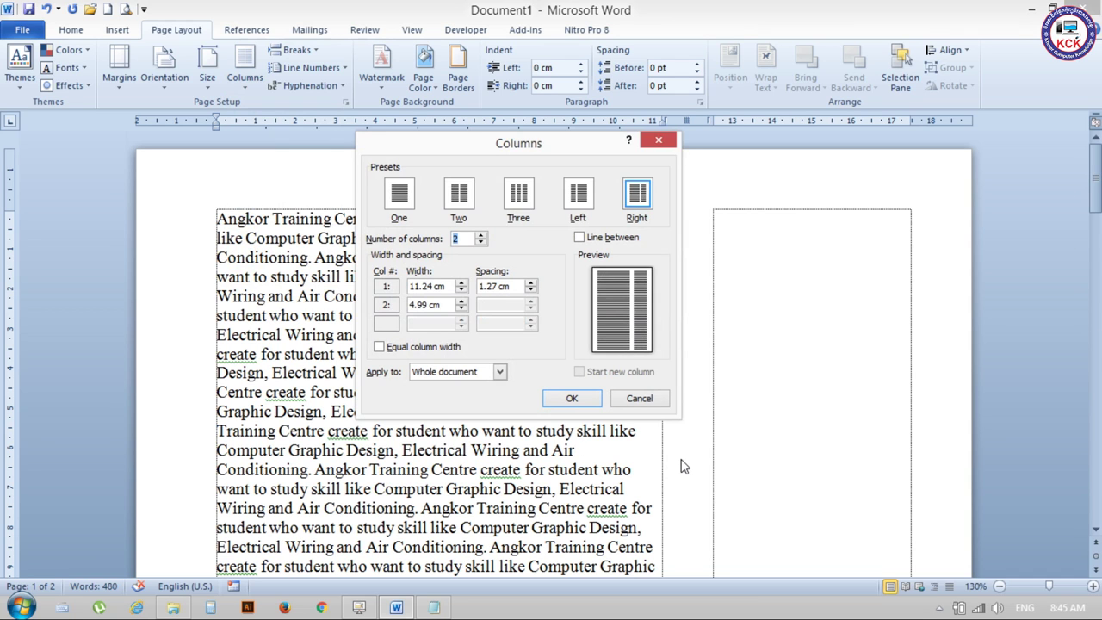
click(399, 195)
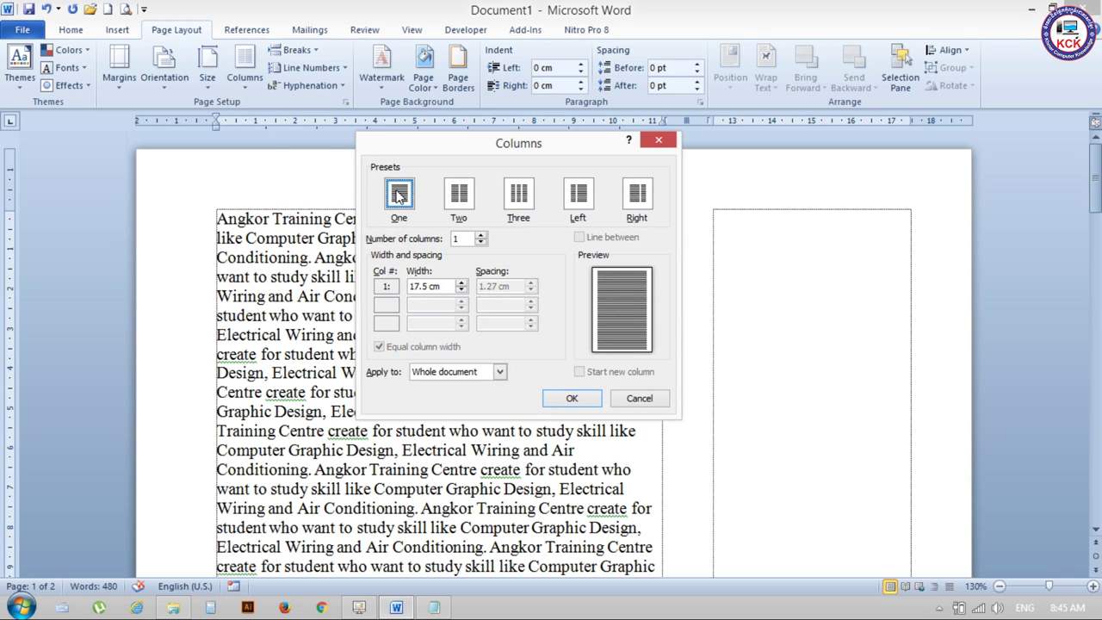
click(500, 371)
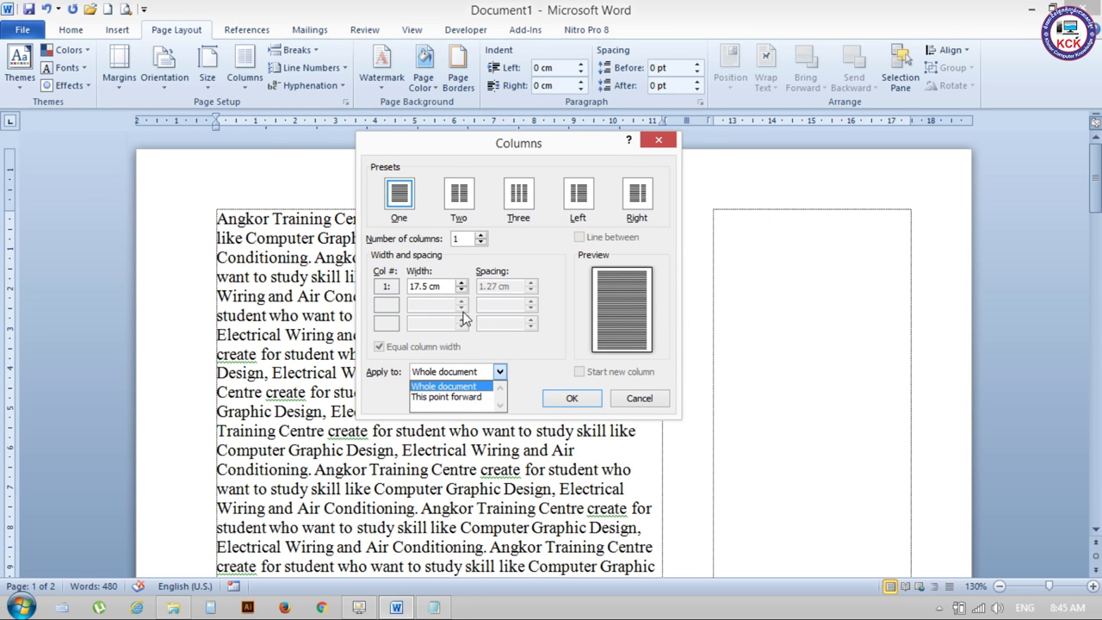
click(456, 385)
click(575, 397)
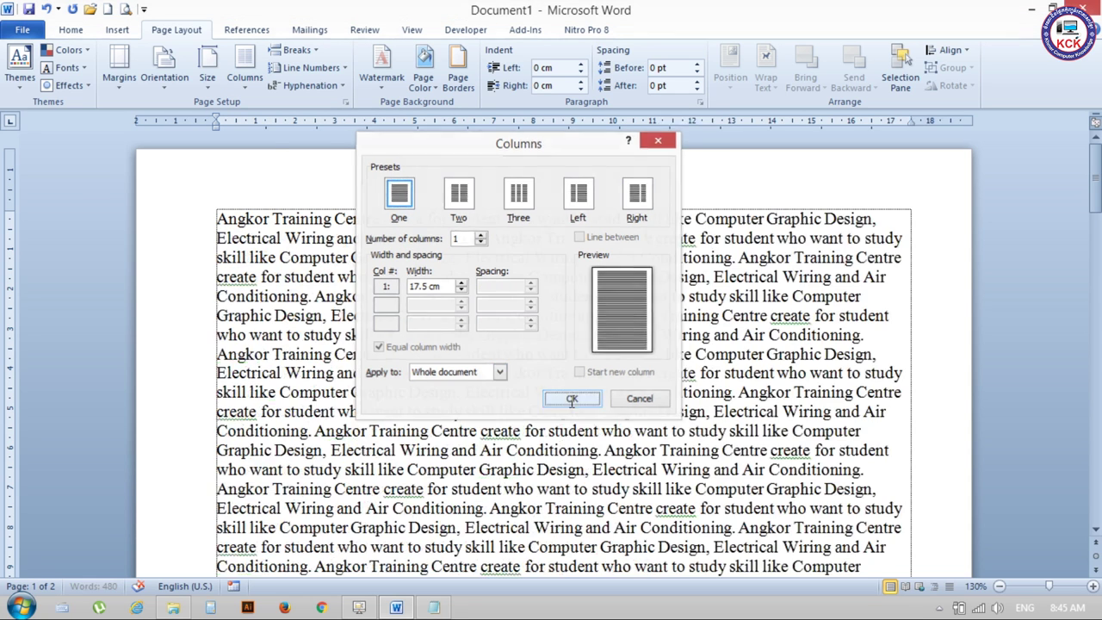
Step: Scroll through the document to check the single-column layout
scroll(750, 338, down, 5)
scroll(750, 338, down, 10)
scroll(750, 337, down, 3)
scroll(750, 337, up, 3)
scroll(752, 324, up, 5)
scroll(764, 310, up, 3)
scroll(764, 311, up, 4)
scroll(764, 306, up, 4)
scroll(764, 303, up, 4)
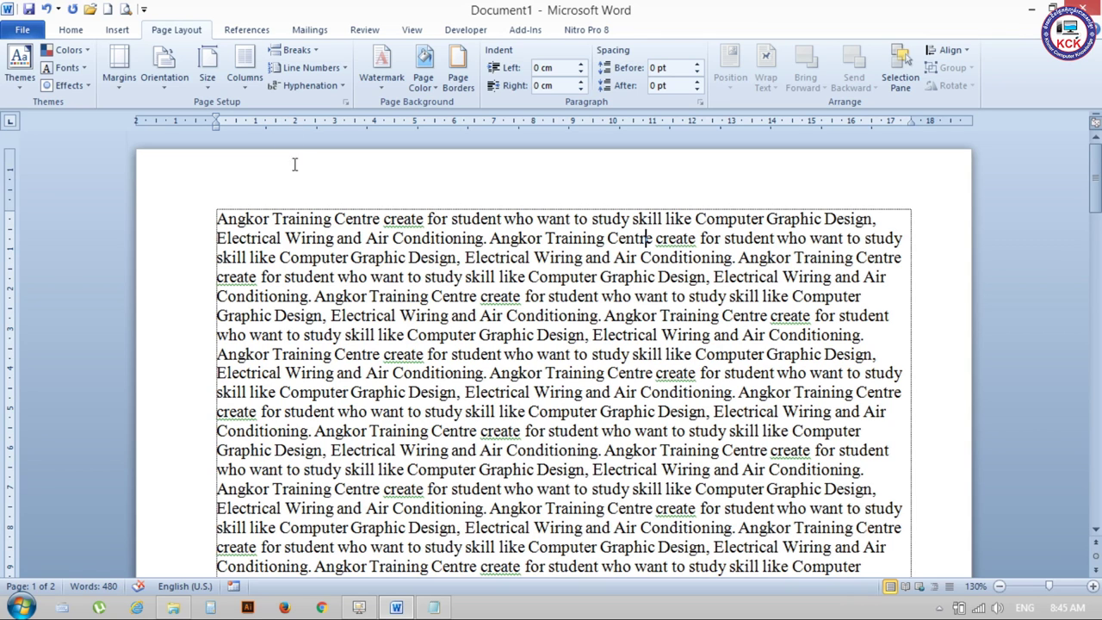
click(244, 67)
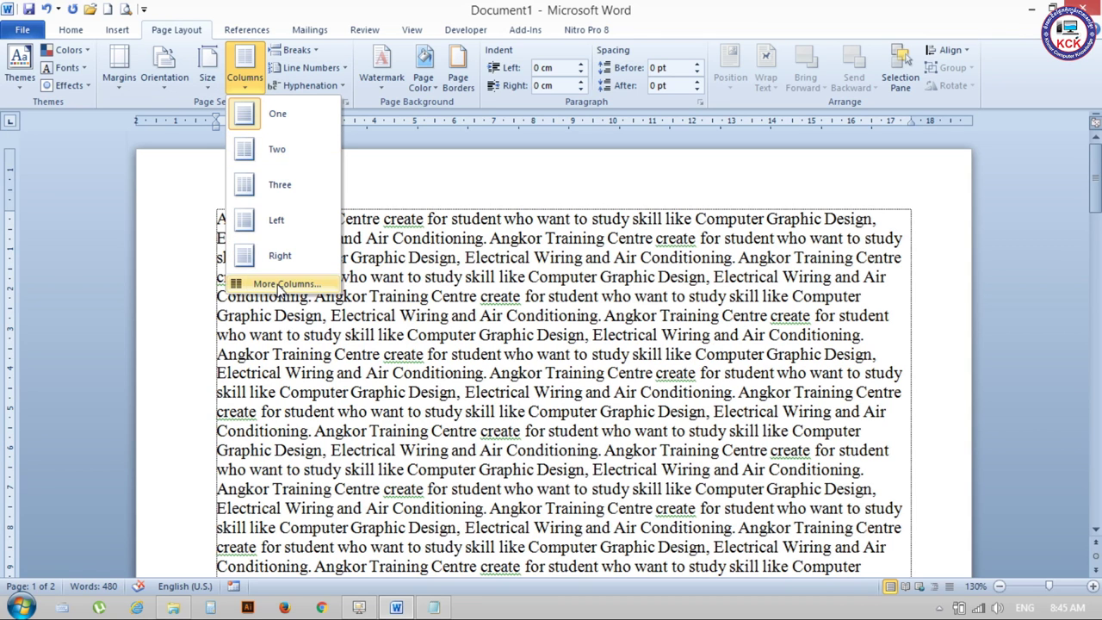
Step: Apply the Two columns preset to the document and review the result
click(258, 283)
click(457, 200)
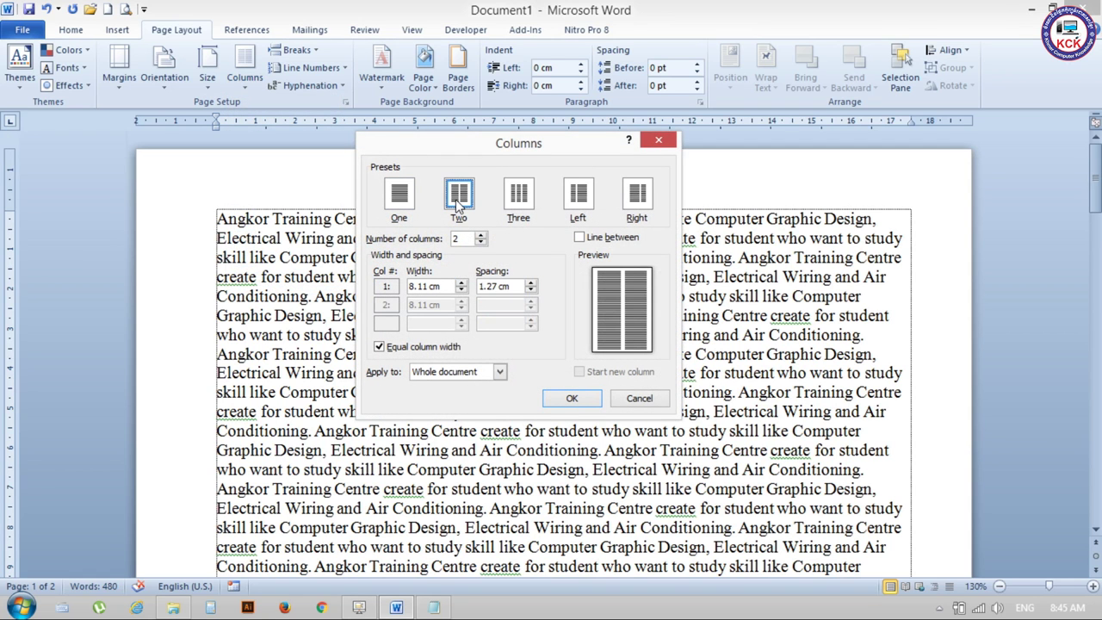
click(572, 398)
scroll(738, 258, down, 3)
scroll(743, 290, down, 2)
scroll(743, 293, up, 3)
scroll(745, 293, up, 1)
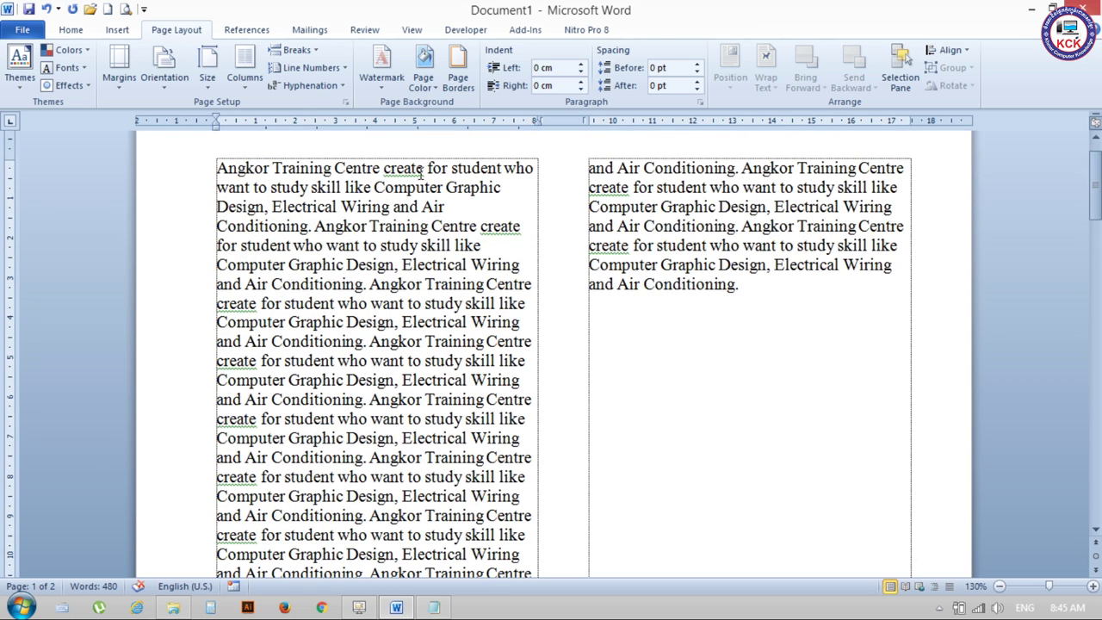
Step: Set Number of columns to 4 in the Columns dialog and apply it
click(243, 79)
click(287, 283)
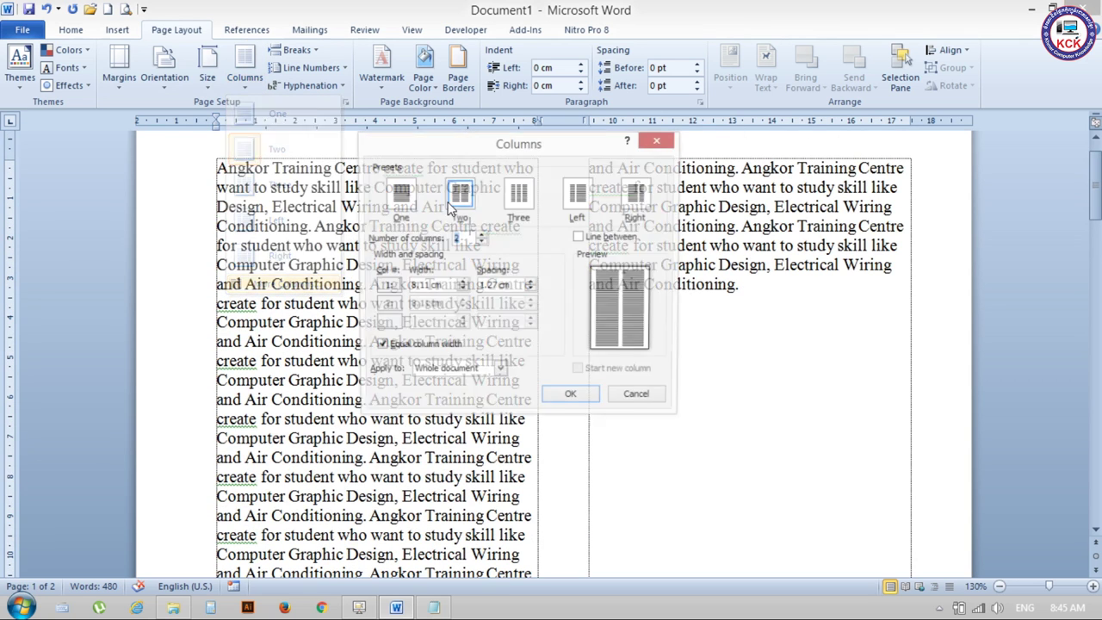
click(399, 196)
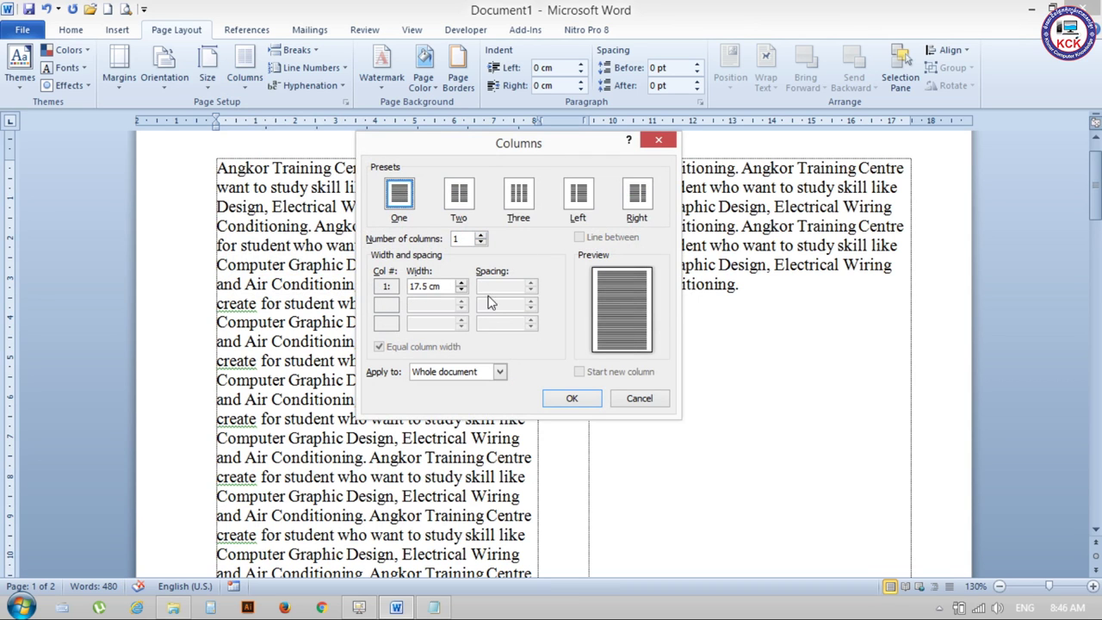
drag(445, 289, 398, 289)
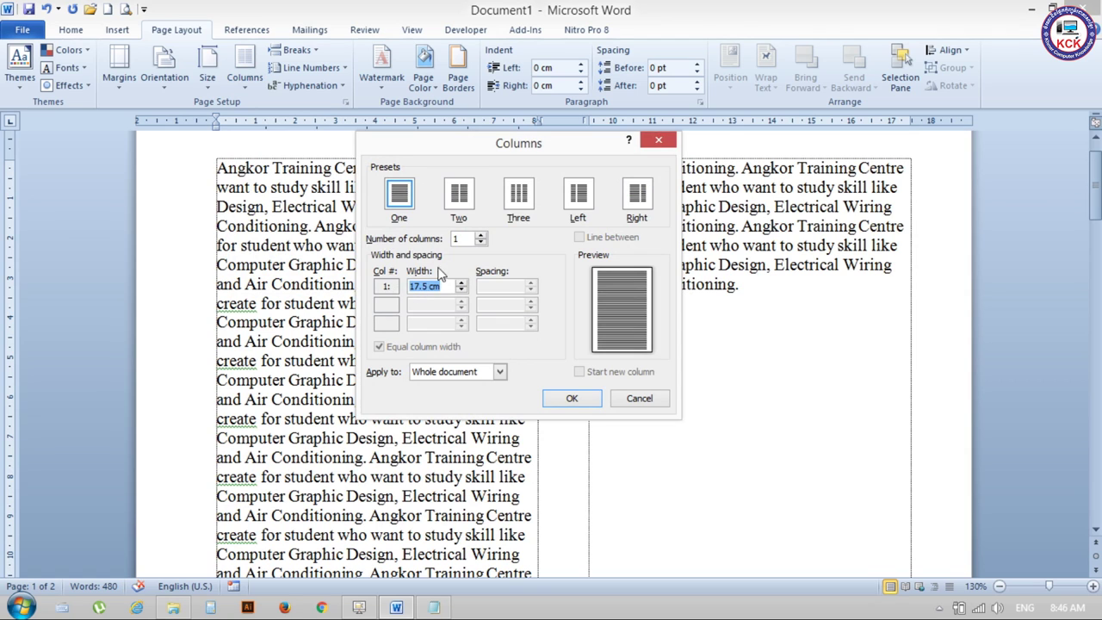
double_click(461, 239)
click(480, 235)
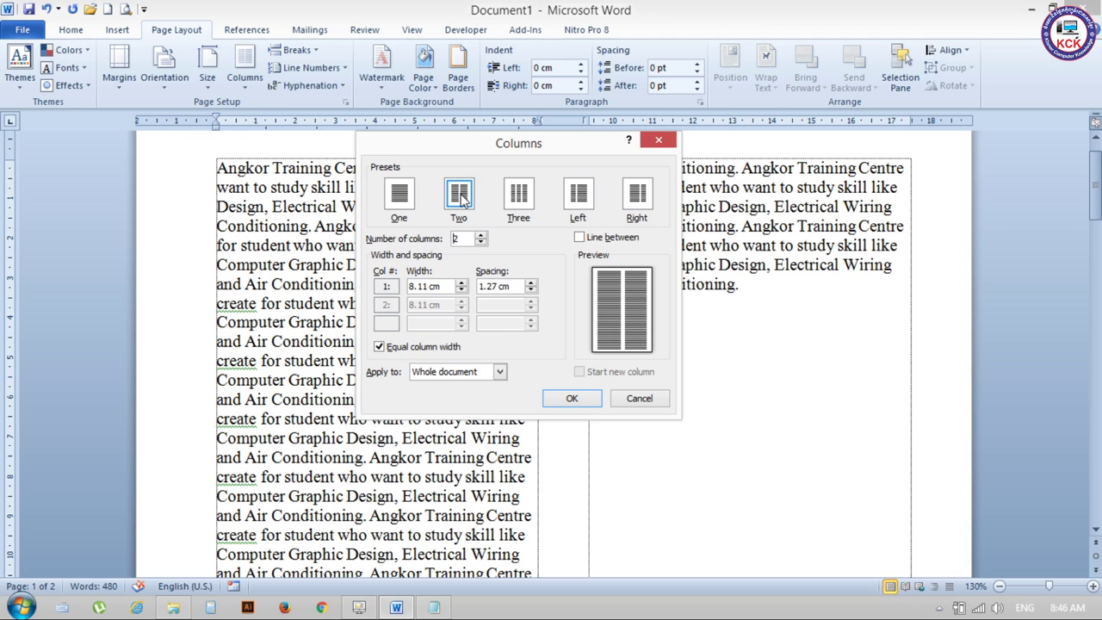
click(480, 243)
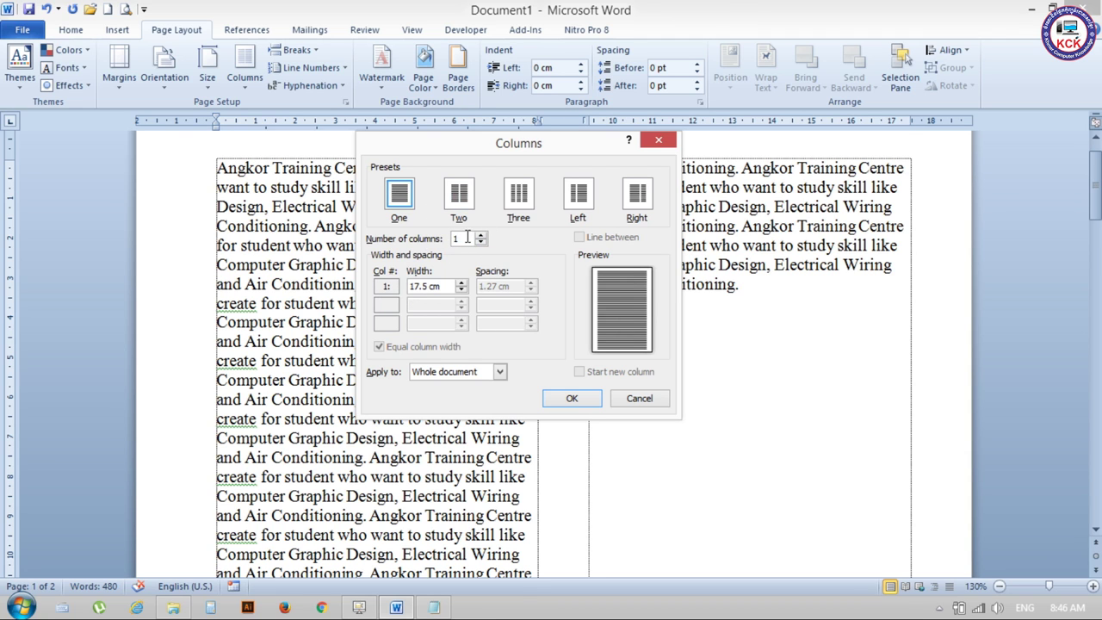
click(481, 235)
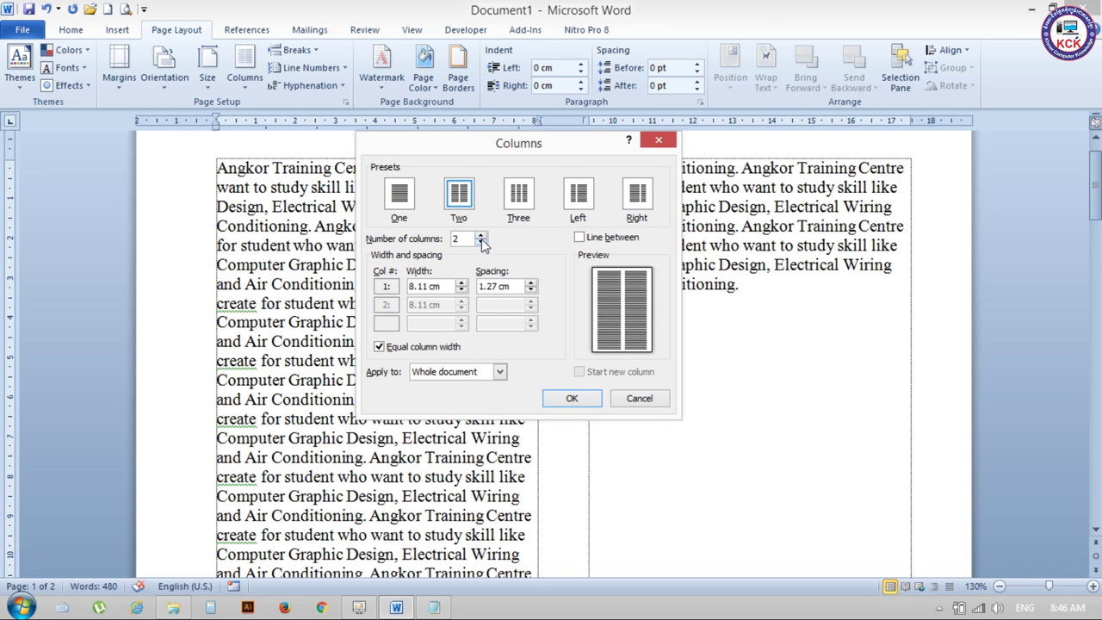
click(481, 237)
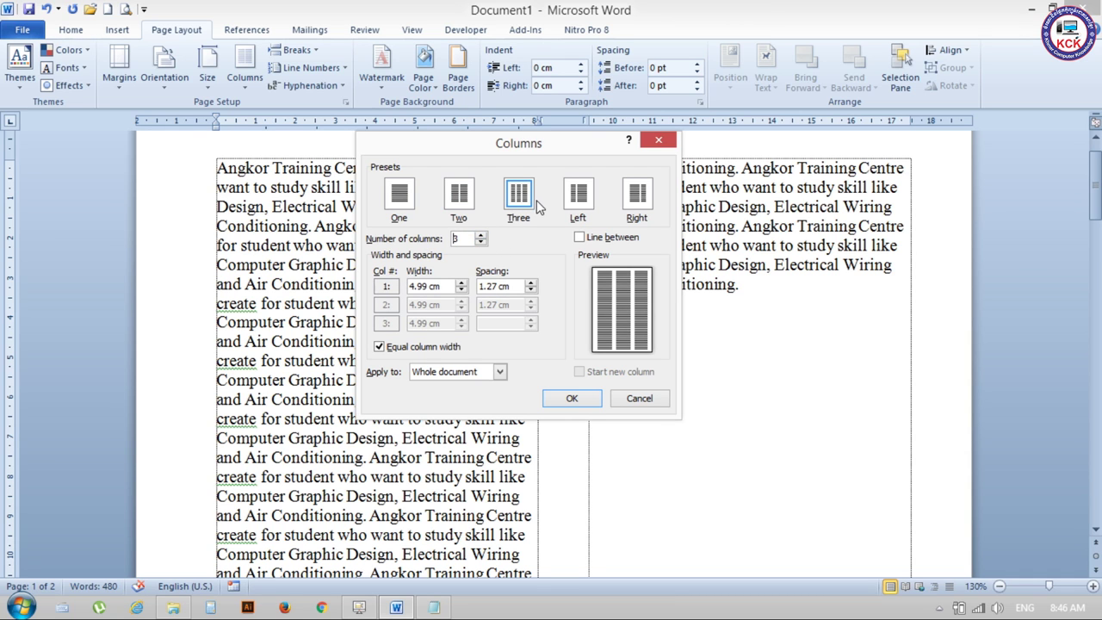
click(481, 236)
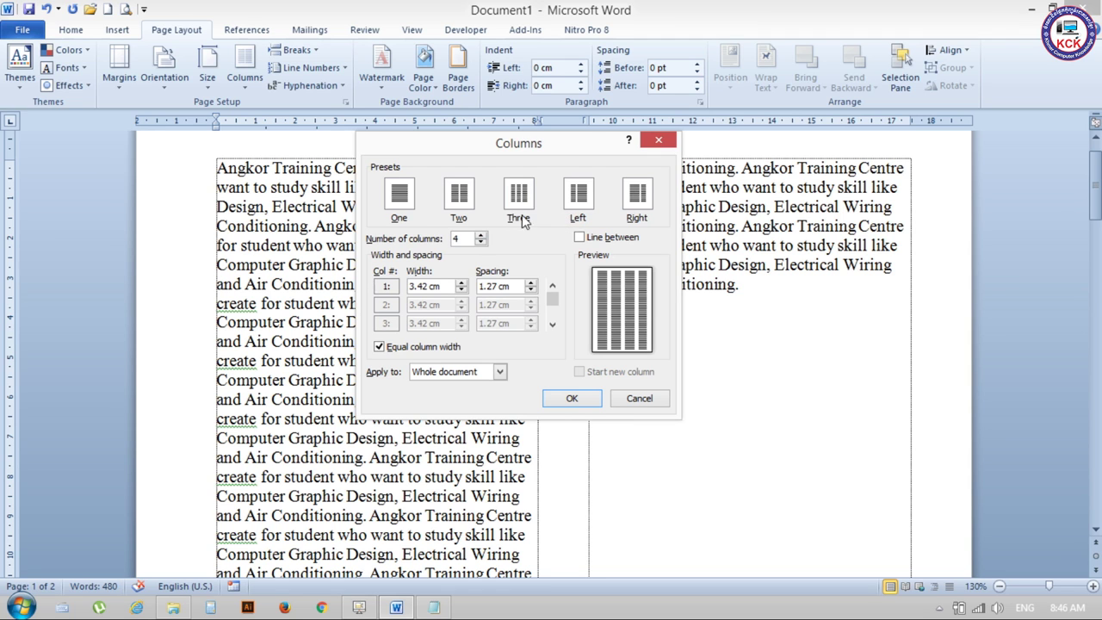
double_click(463, 238)
click(571, 398)
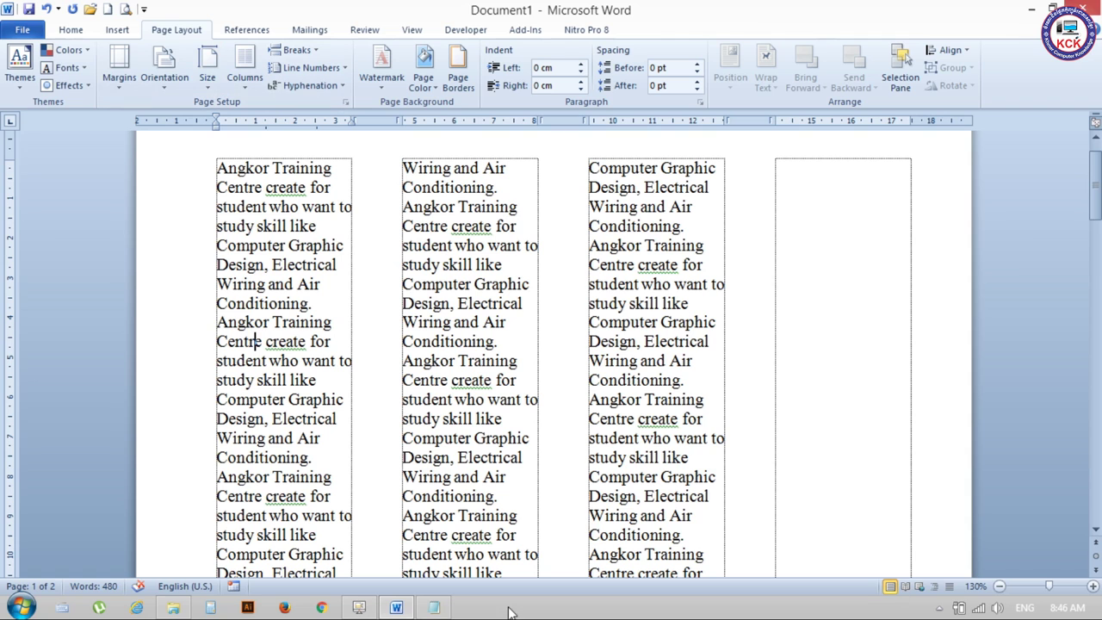
click(359, 608)
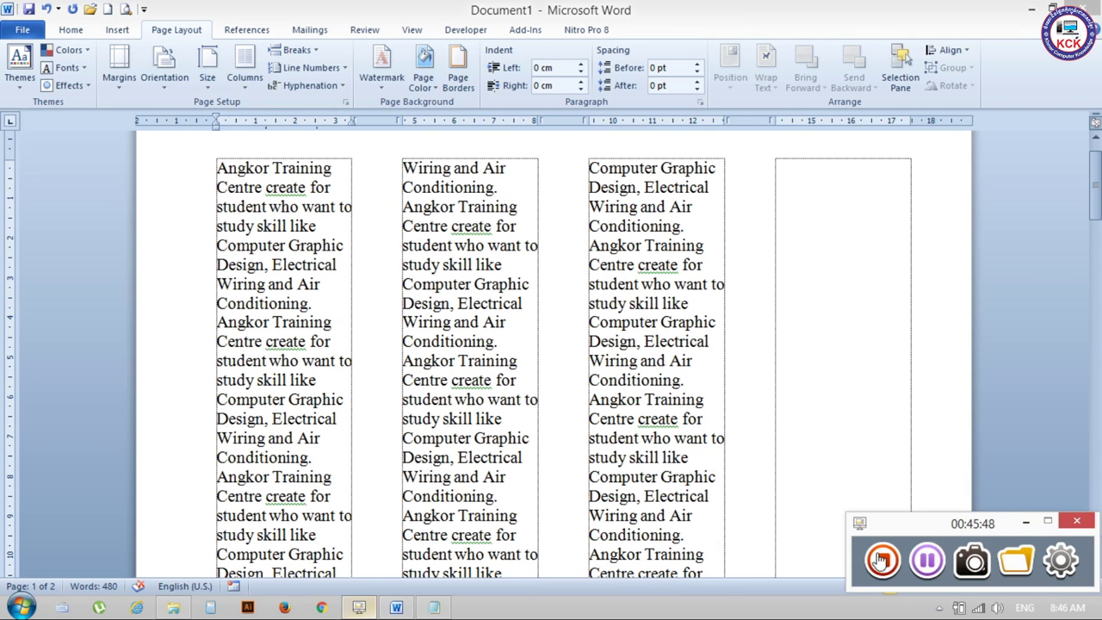
Step: Turn on Line between for the four columns and apply it
click(1026, 522)
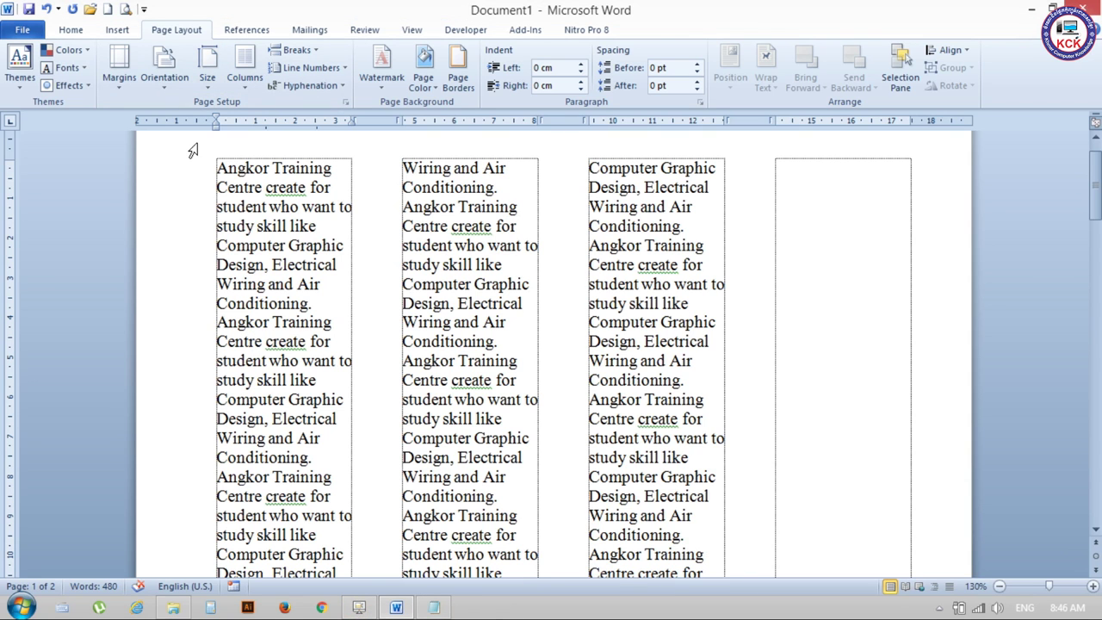
click(255, 76)
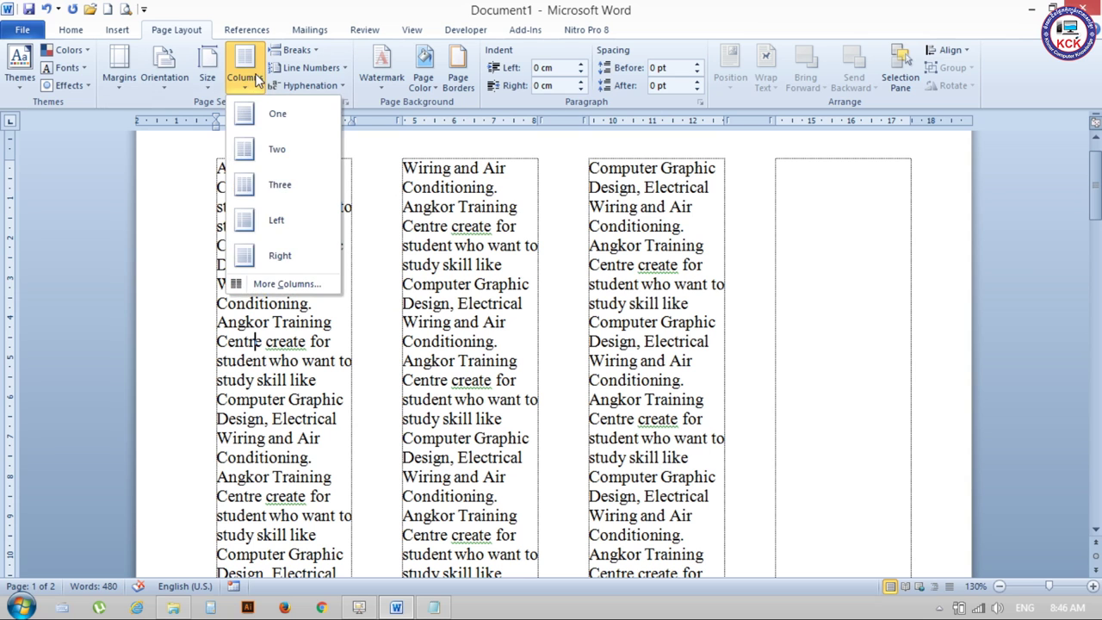
click(258, 283)
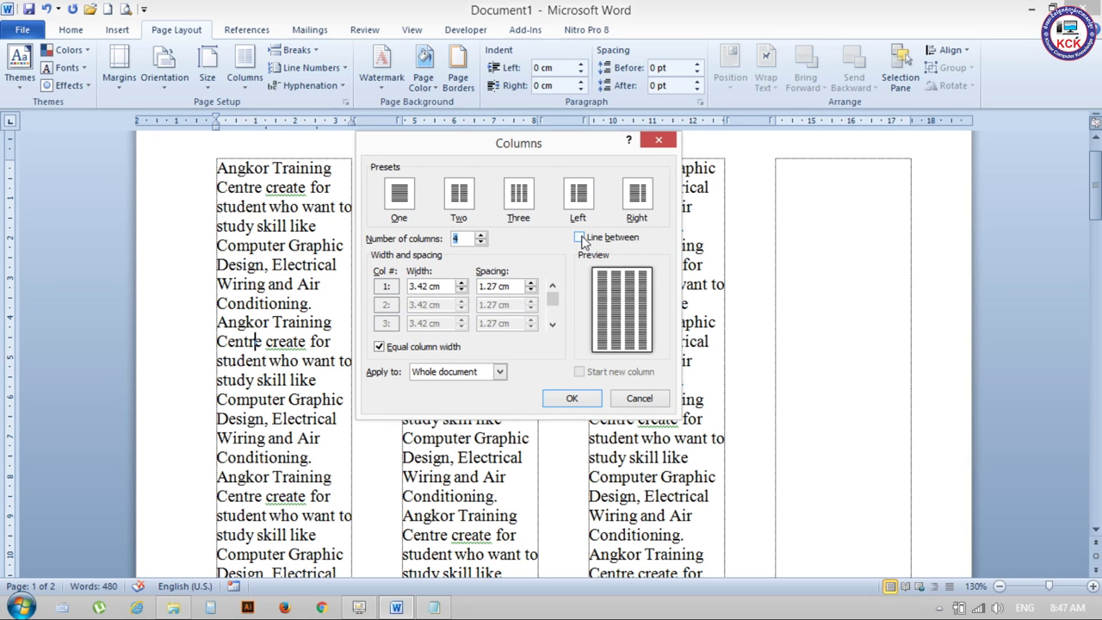
click(580, 238)
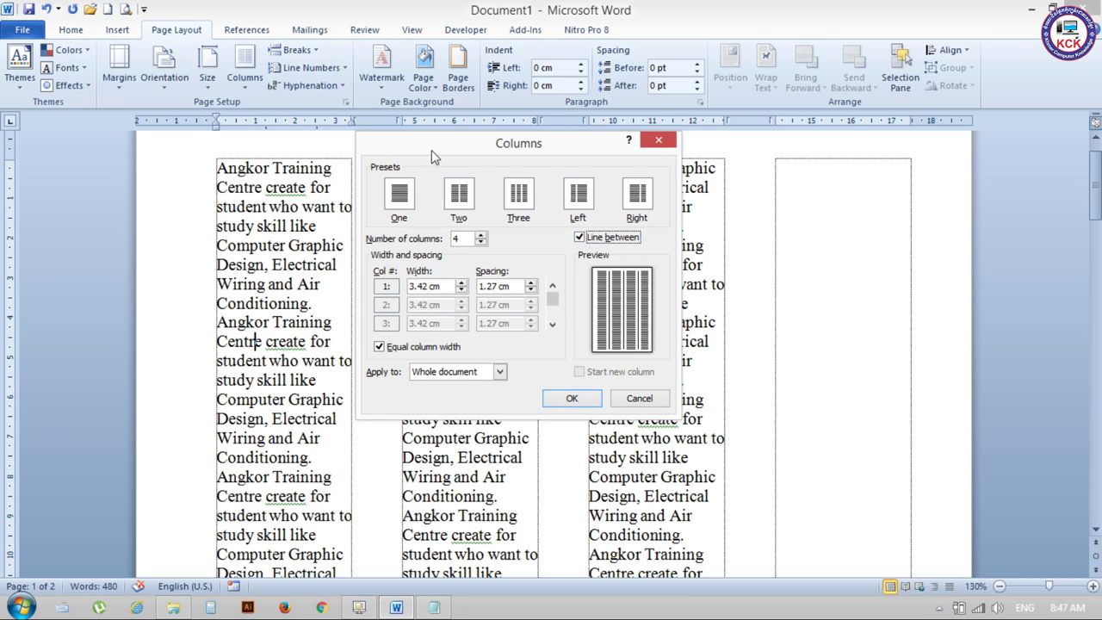
drag(432, 148, 581, 173)
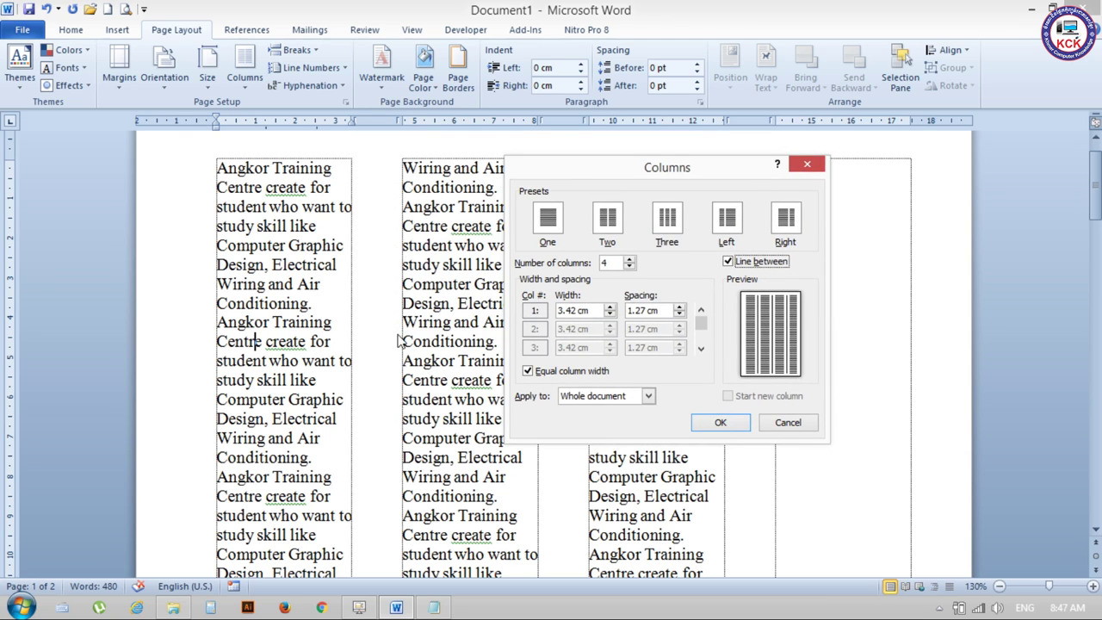
click(702, 421)
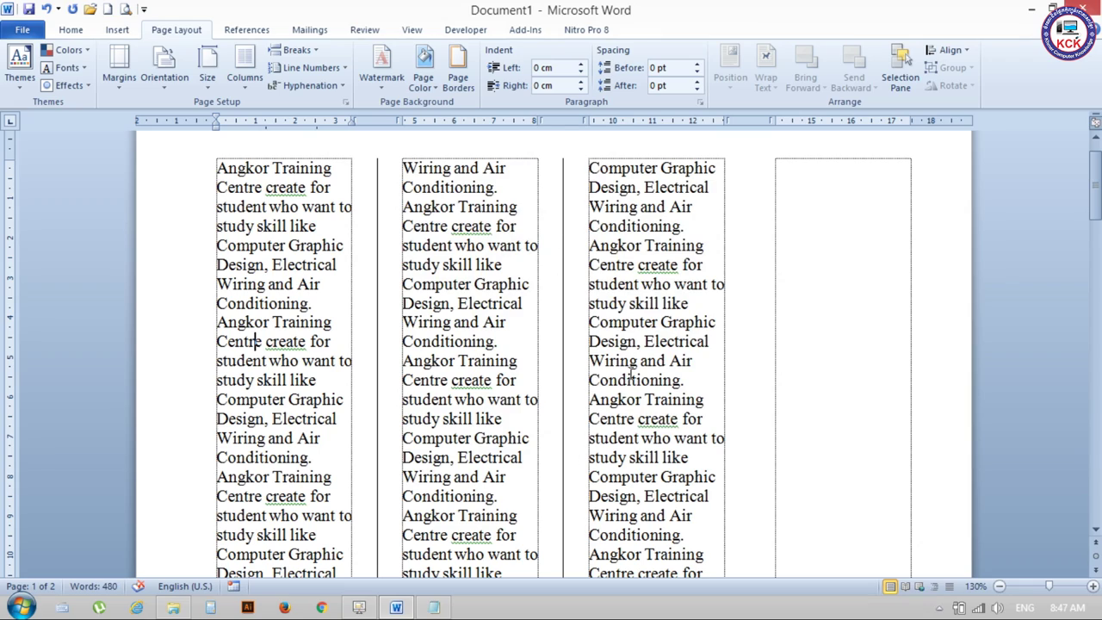
scroll(564, 308, down, 1)
scroll(563, 309, down, 1)
scroll(563, 344, down, 9)
scroll(568, 354, up, 9)
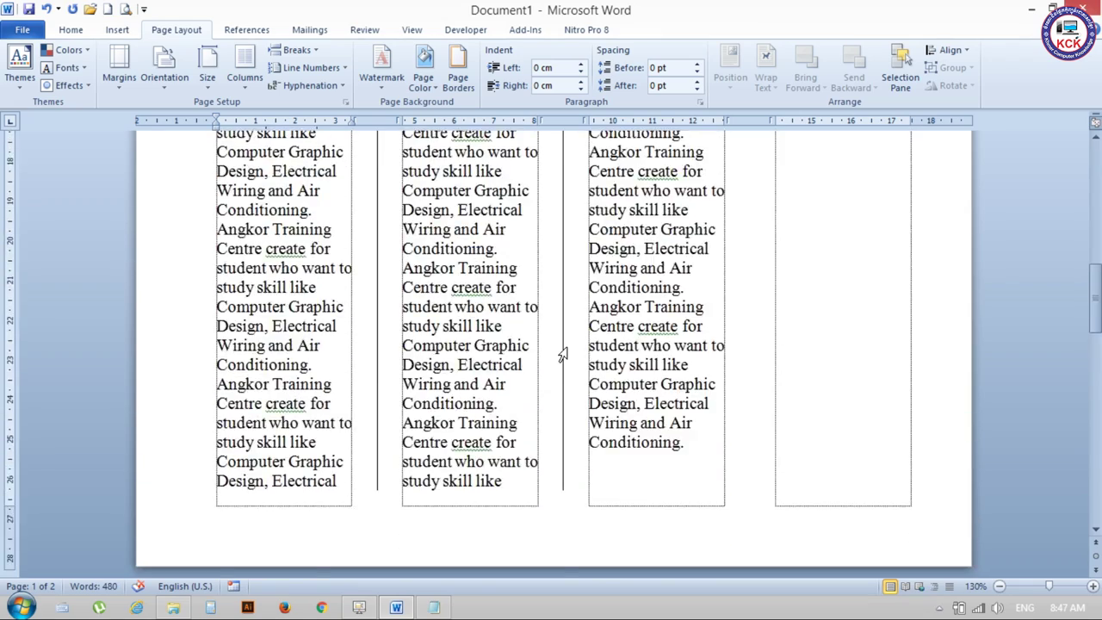
scroll(562, 353, up, 1)
scroll(561, 353, up, 2)
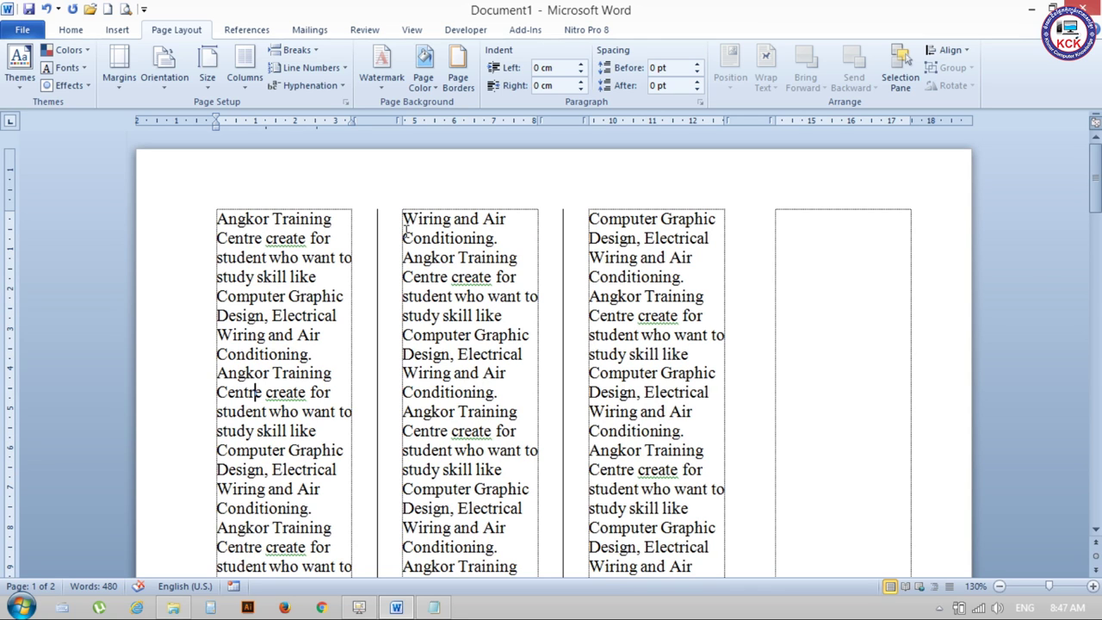
Step: Enter 20 as the column count; Word caps it at 13 narrow columns
click(247, 79)
click(278, 294)
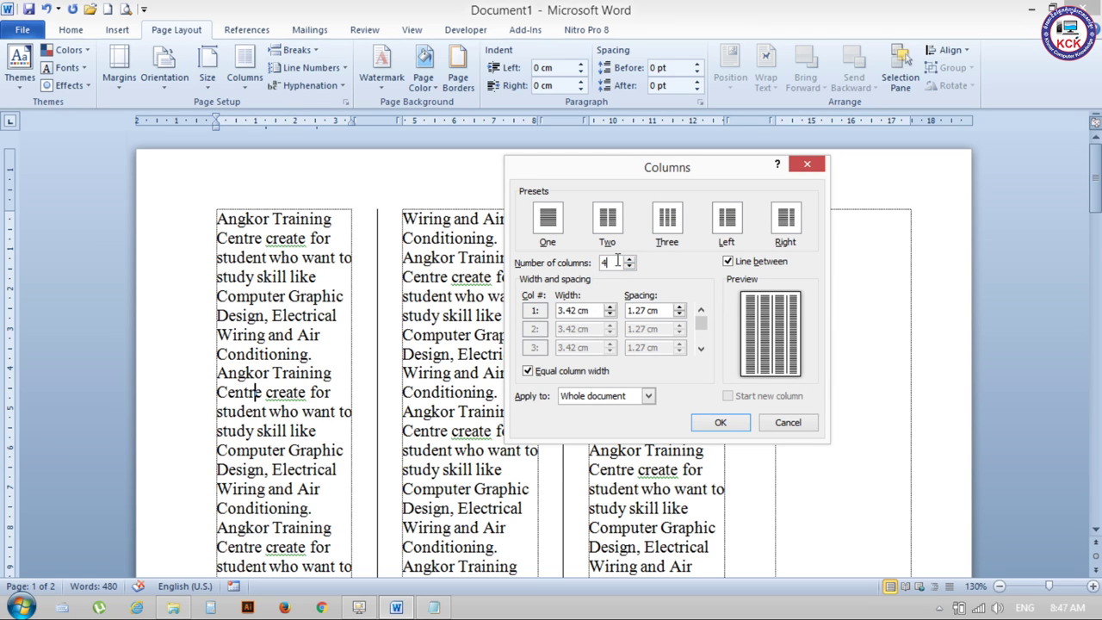
text(5)
click(561, 267)
text(20)
click(722, 420)
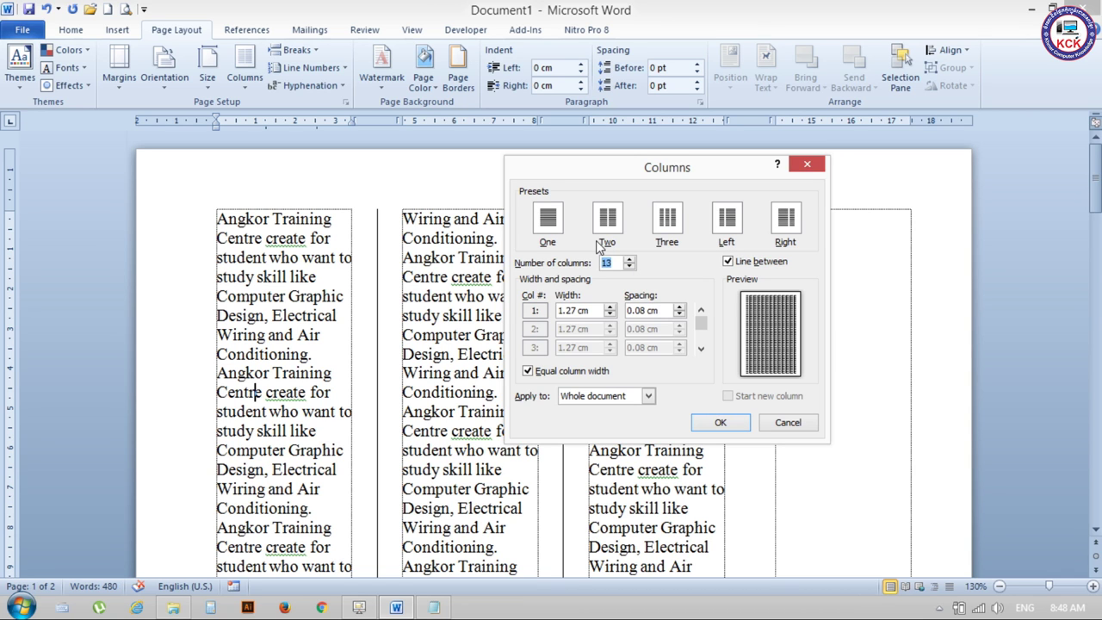
click(716, 421)
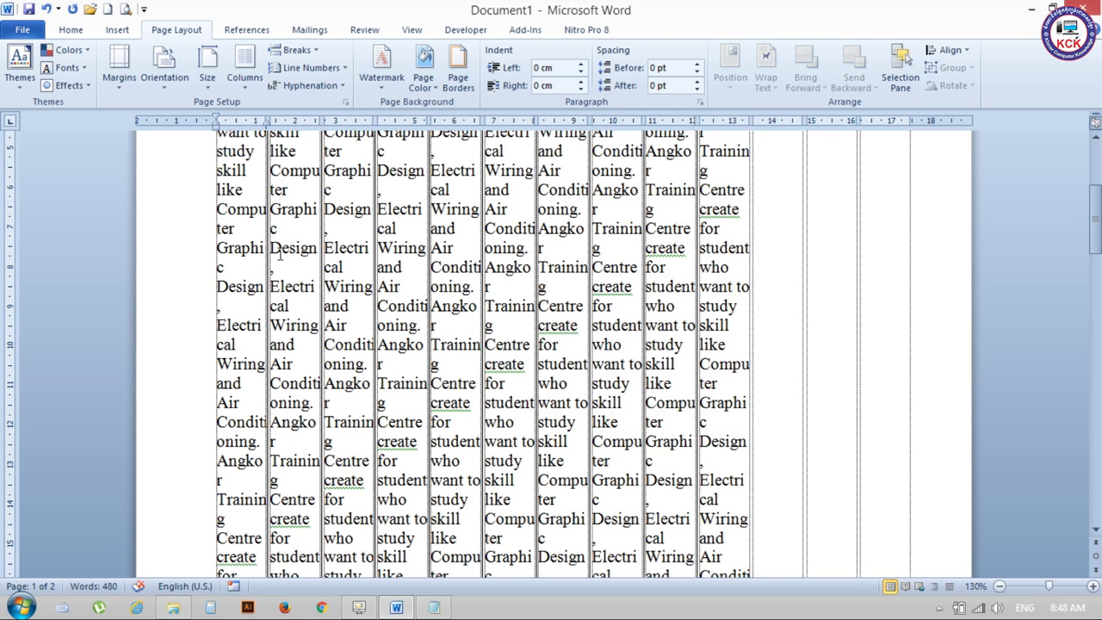
scroll(874, 271, up, 5)
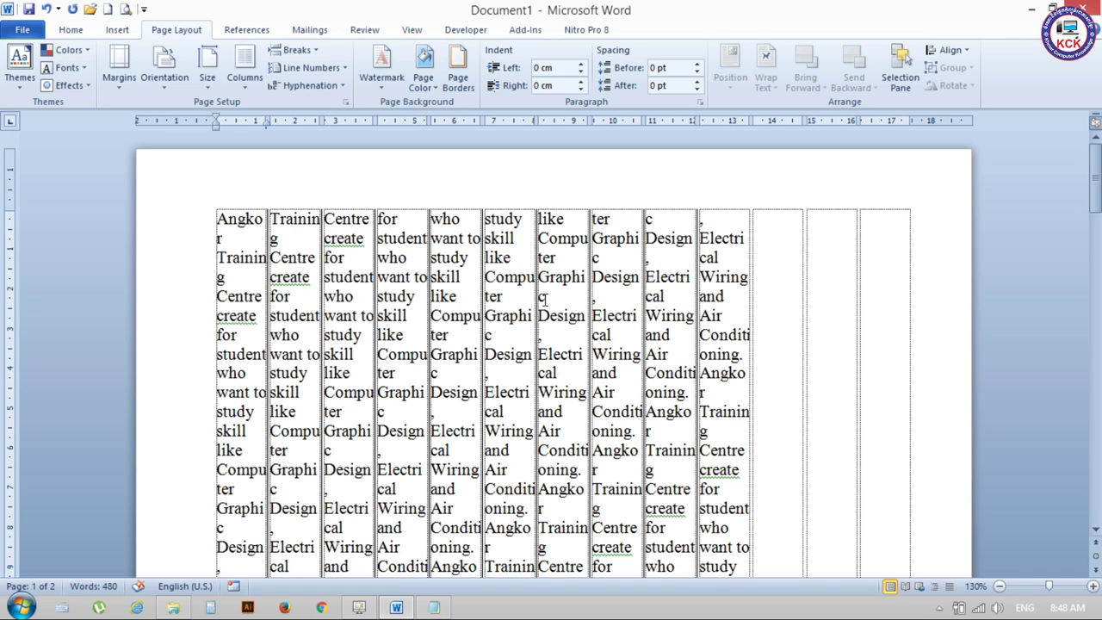
scroll(544, 298, down, 5)
scroll(543, 298, up, 4)
scroll(229, 198, up, 1)
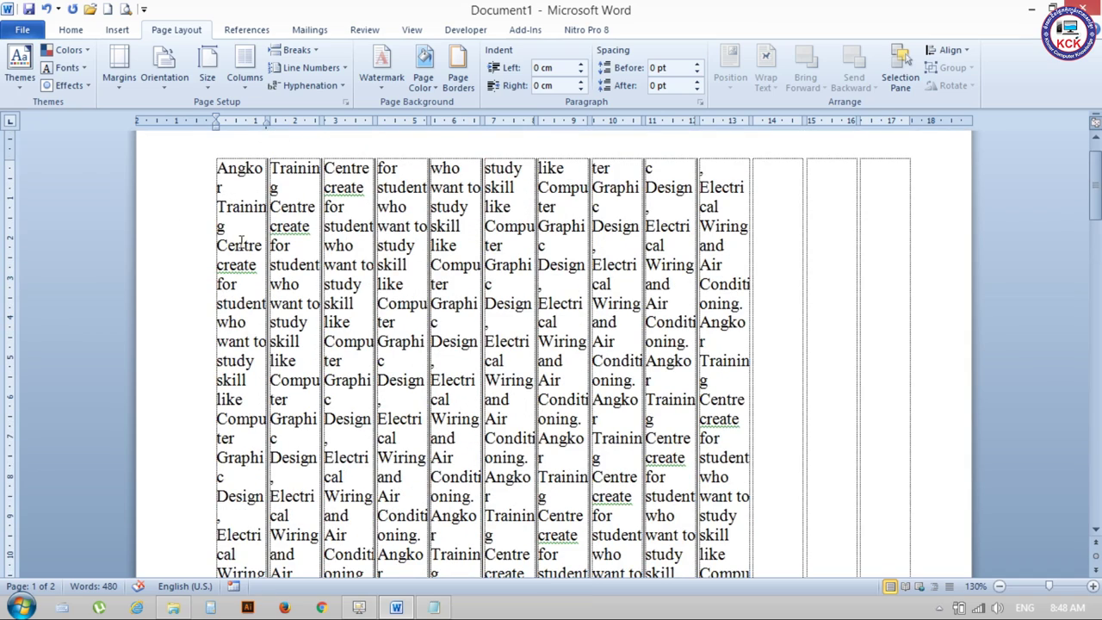
scroll(258, 392, down, 5)
scroll(258, 387, down, 5)
scroll(260, 370, down, 5)
scroll(263, 351, down, 5)
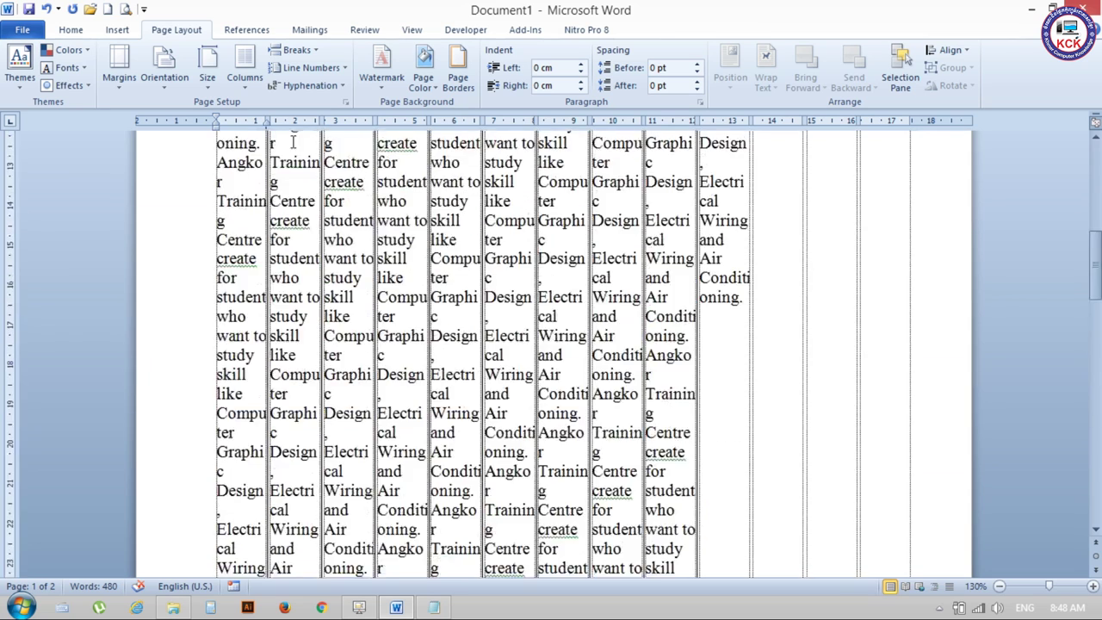
scroll(293, 430, up, 2)
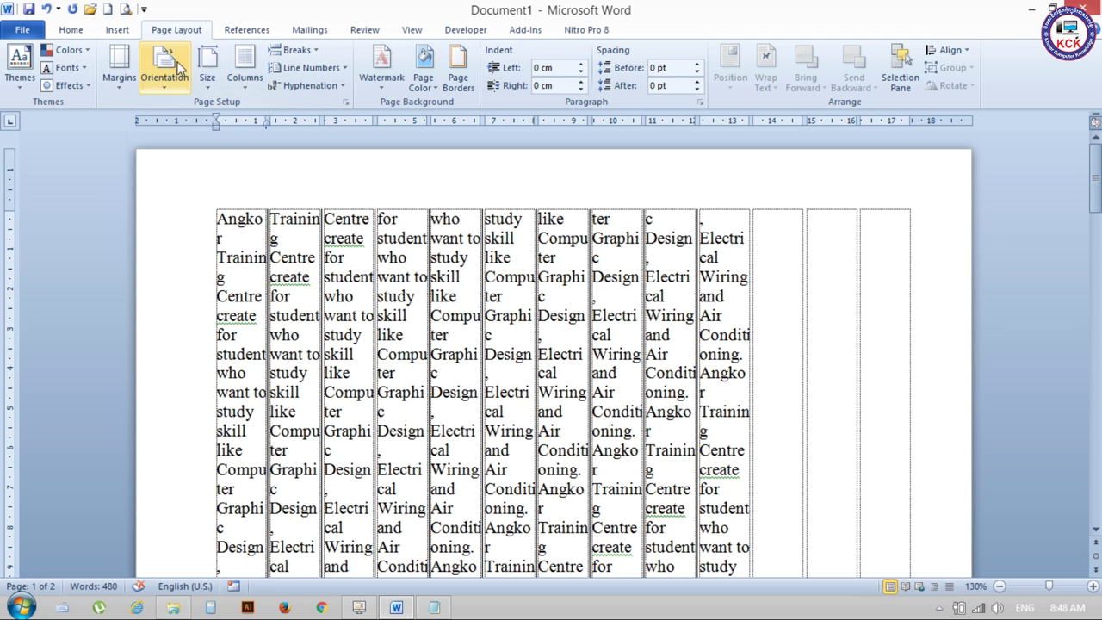
click(244, 69)
Step: Set the column count to 5 with the spinner and apply it
click(280, 287)
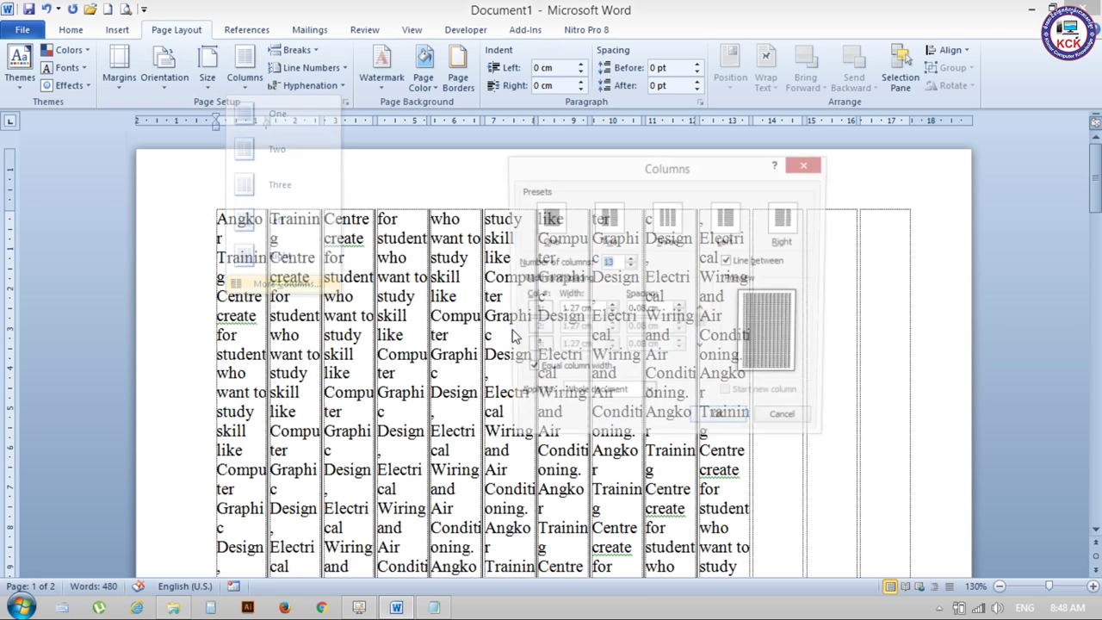
click(629, 266)
click(629, 267)
click(629, 266)
click(629, 266)
click(629, 267)
click(629, 267)
click(629, 267)
click(629, 267)
click(629, 267)
click(629, 259)
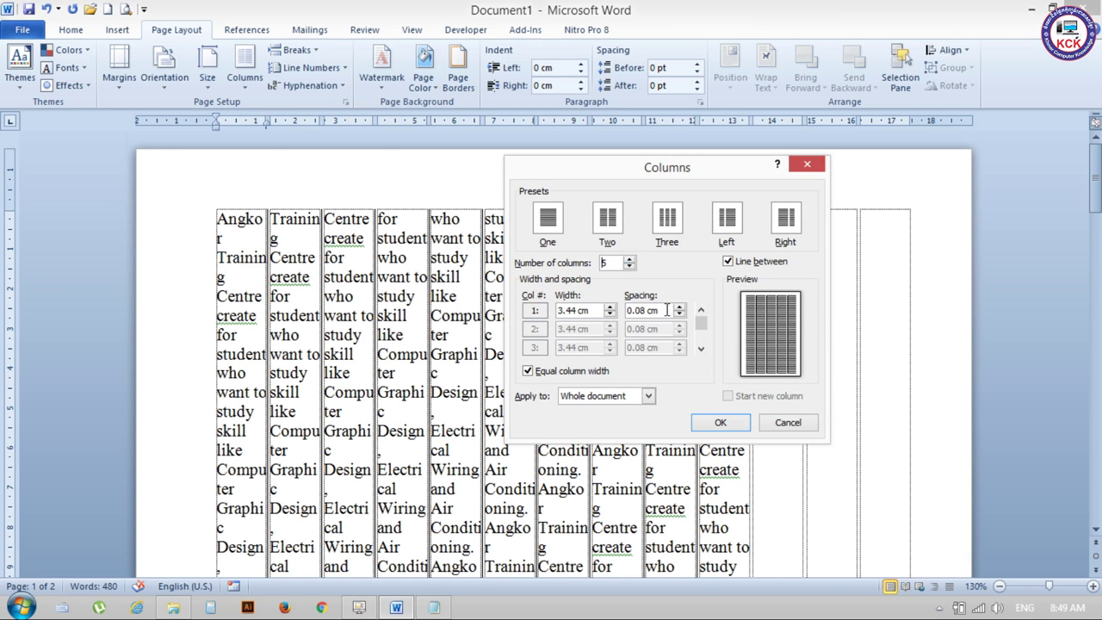
click(719, 422)
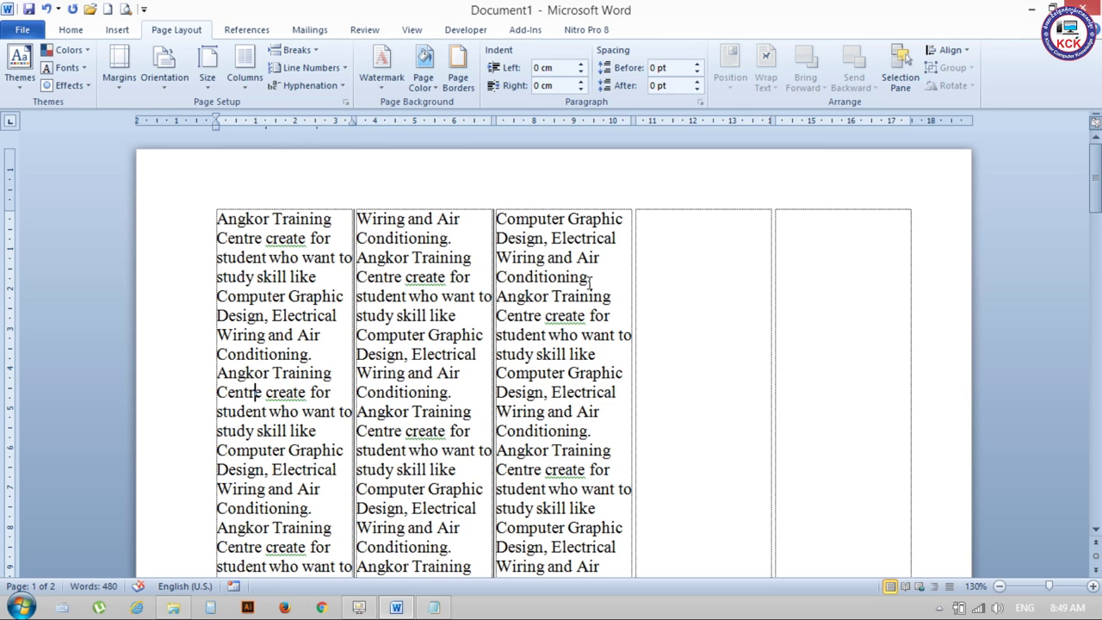
Step: Undo with Ctrl+Z to return to the four-column layout
scroll(745, 280, down, 1)
scroll(746, 280, down, 2)
scroll(748, 284, down, 1)
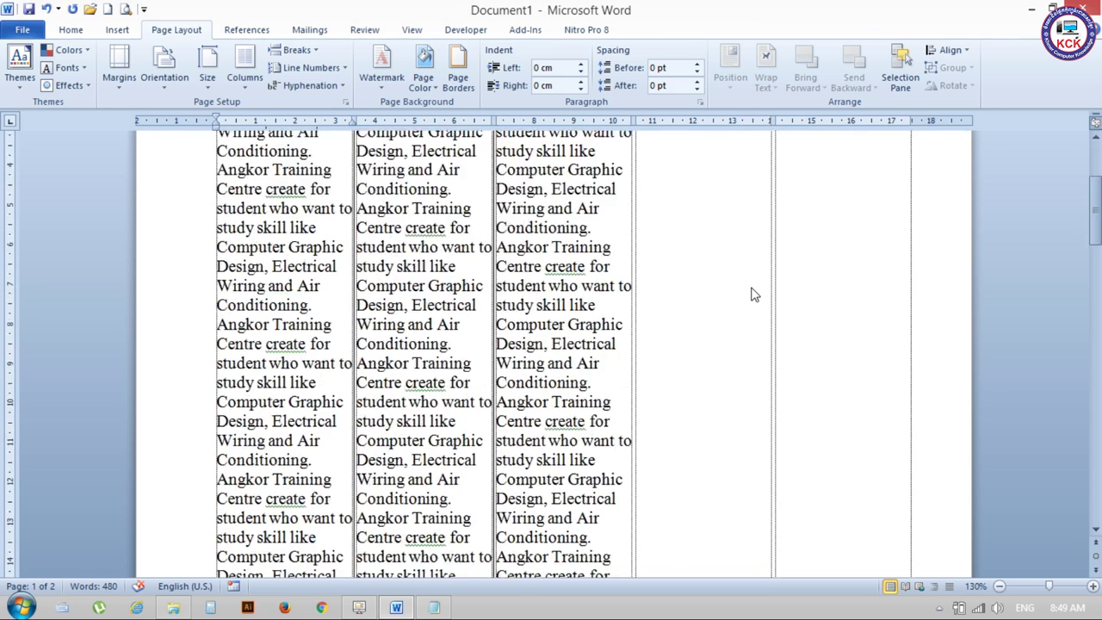
scroll(753, 291, up, 4)
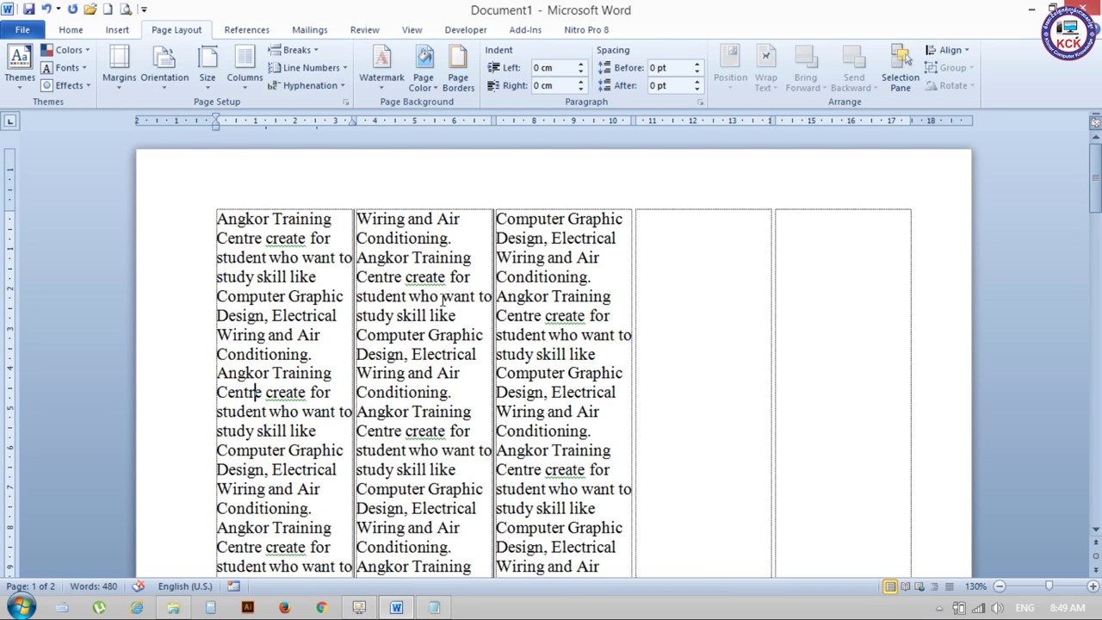
key(ctrl+z)
key(ctrl+z)
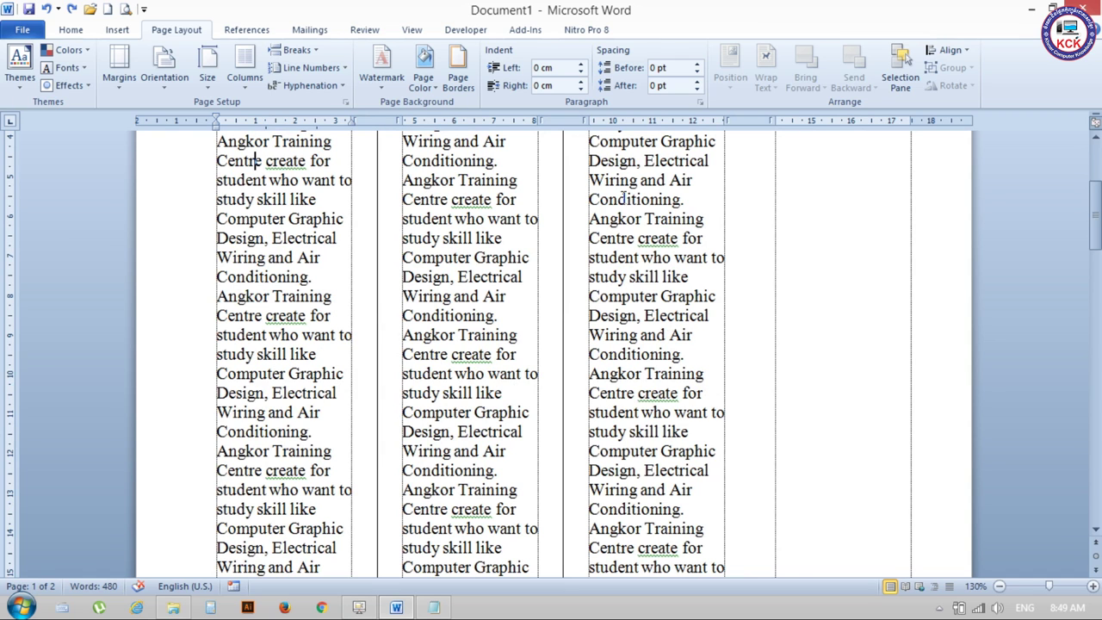
Step: Raise the column count from 4 to 5 and apply it to the document
click(257, 87)
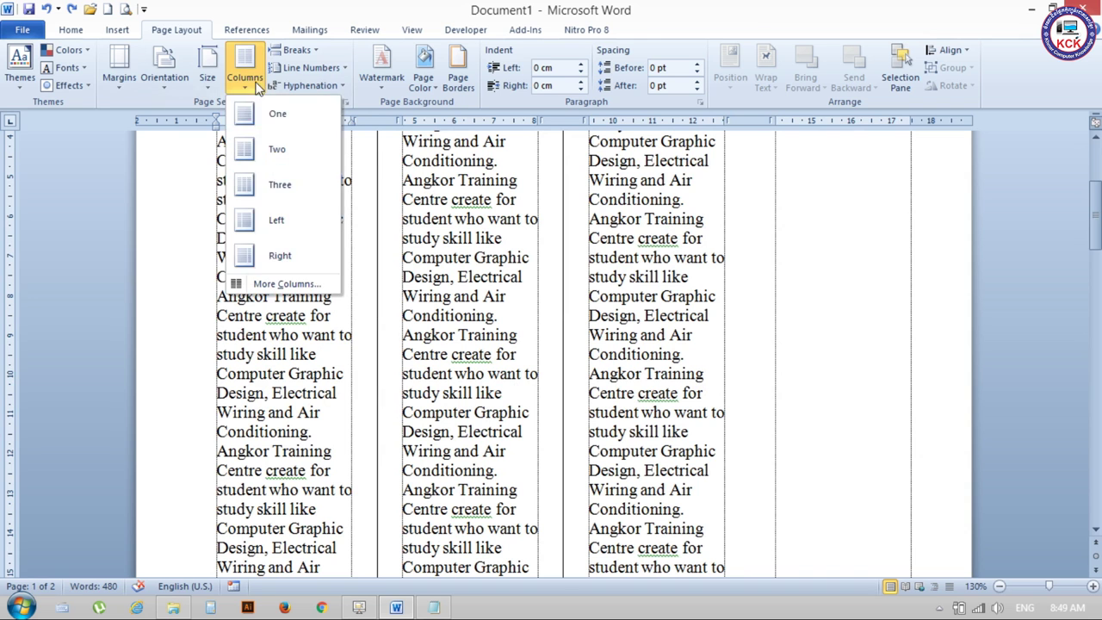
click(275, 284)
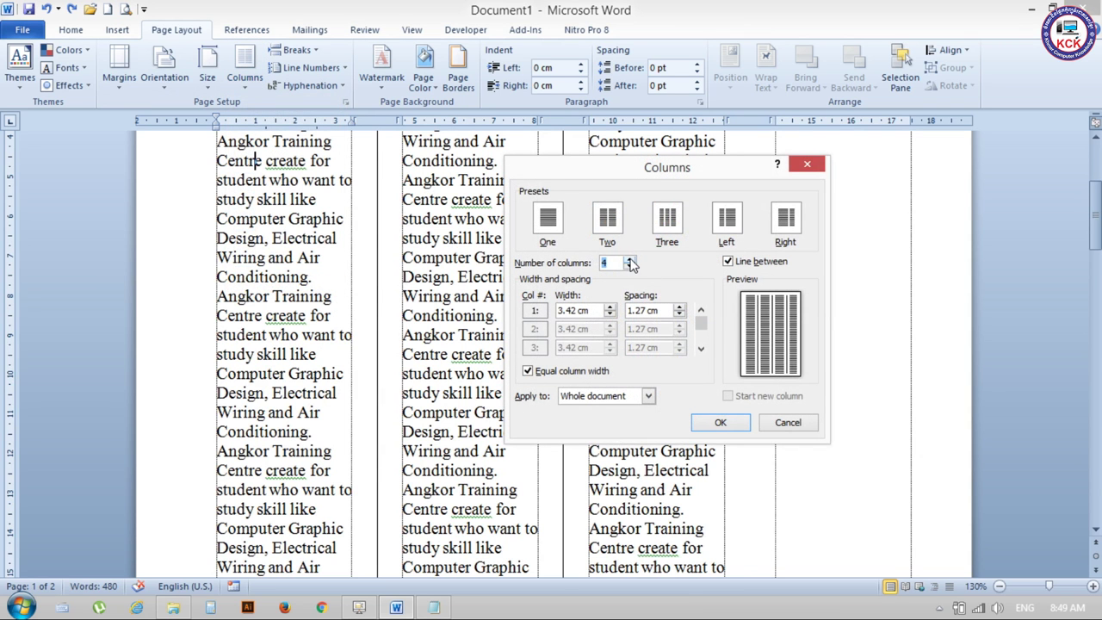
click(629, 258)
click(717, 424)
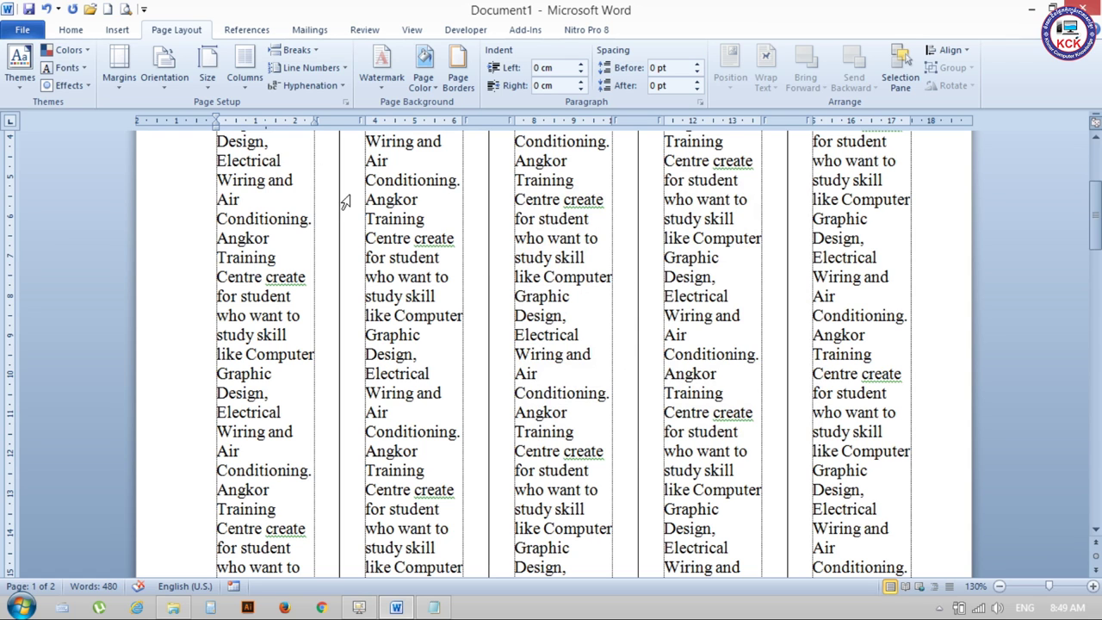
click(252, 90)
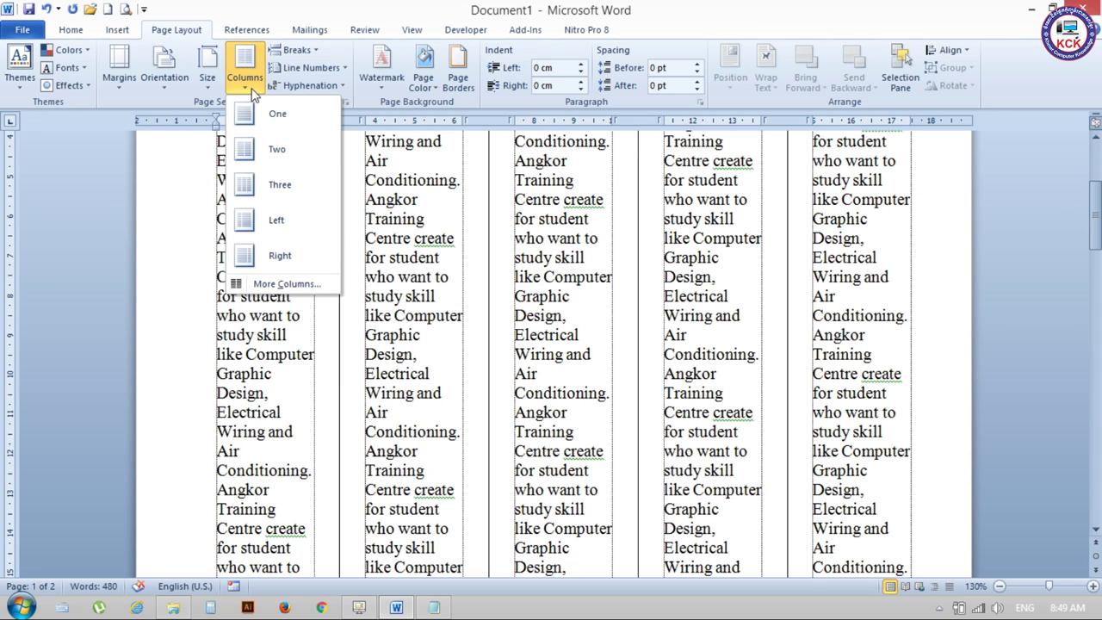
Step: Open the Columns dialog showing 2.48 cm widths and 1.27 cm spacing, shifted up-left
click(278, 284)
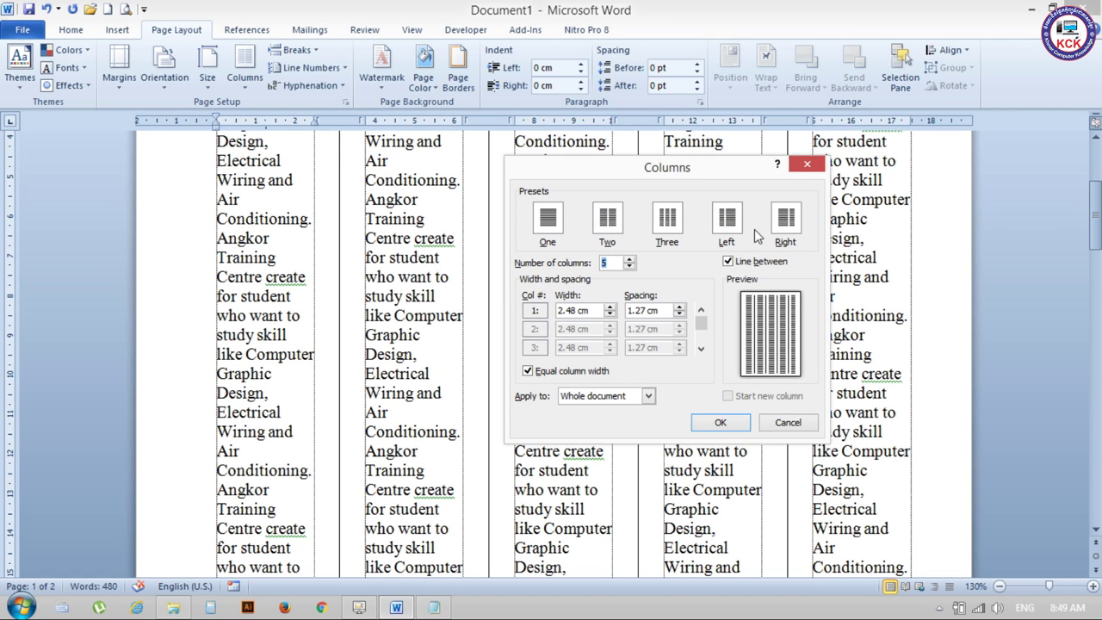
drag(727, 164, 715, 127)
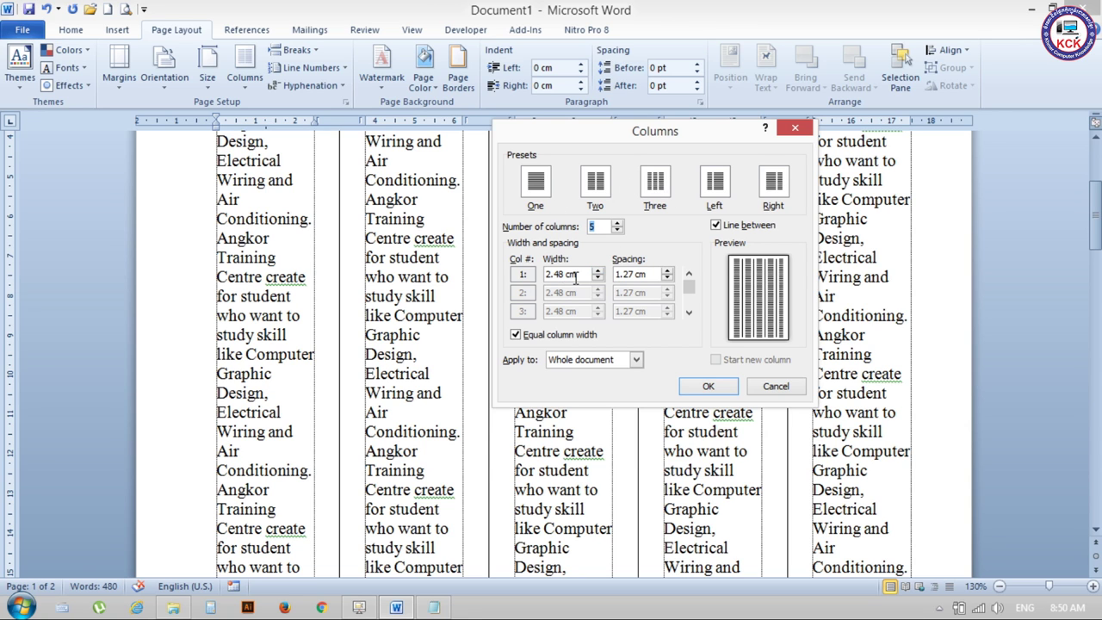
Step: Edit the column spacing value, trying settings from 0 down to 0.2 cm
click(581, 276)
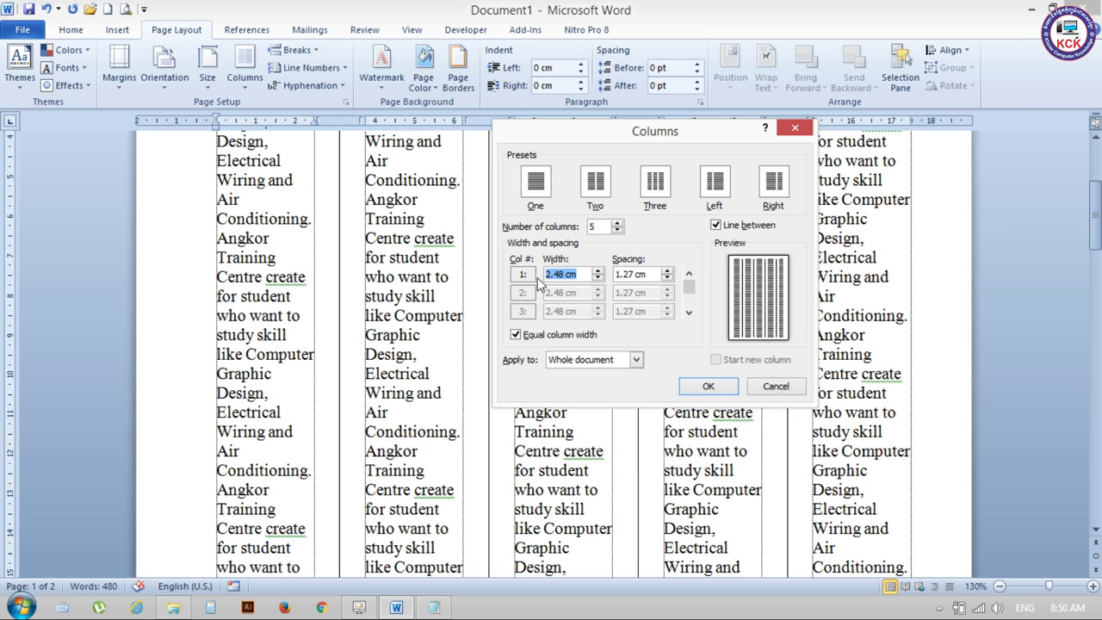
click(651, 275)
drag(651, 275, 588, 273)
text(0)
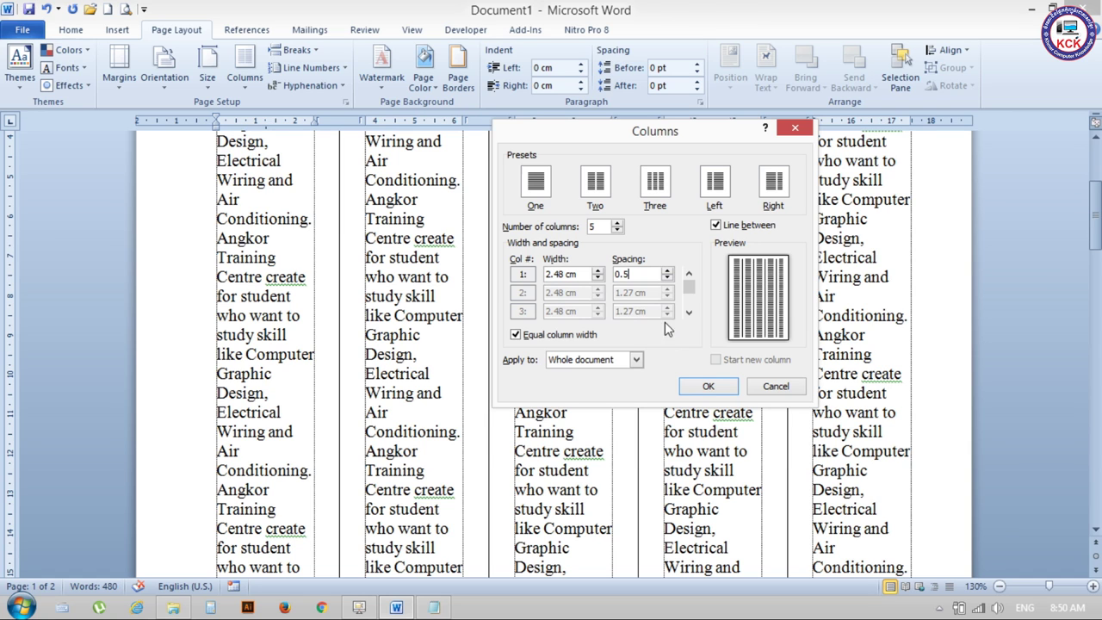
click(668, 274)
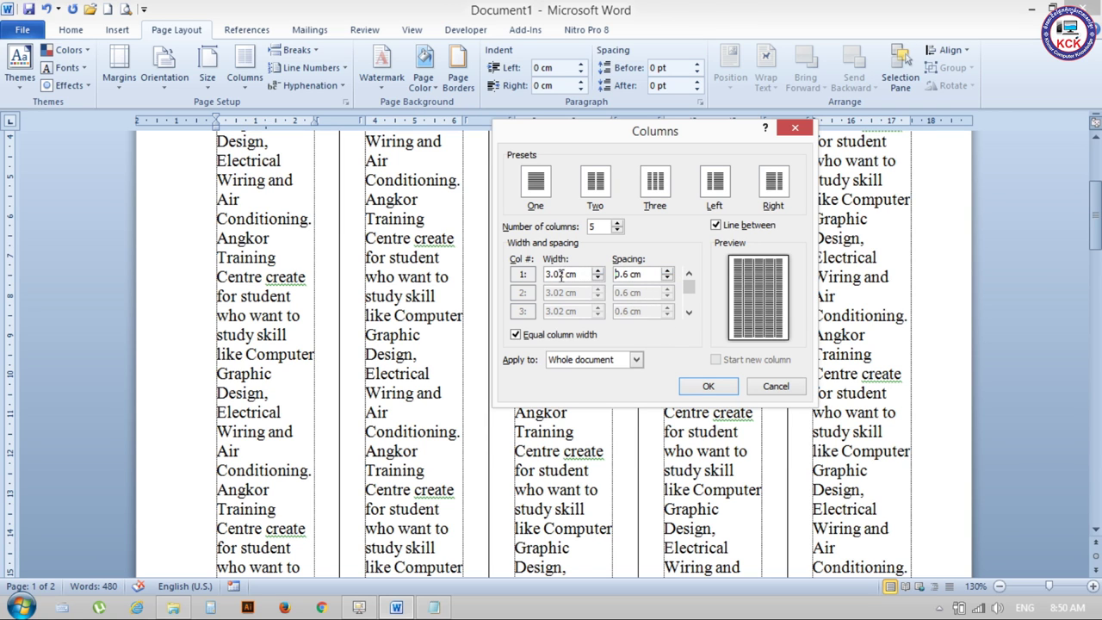
click(667, 279)
click(667, 279)
click(667, 279)
click(667, 279)
Step: Settle the column spacing at 0.6 cm, giving 3.02 cm columns, and apply it
click(667, 271)
click(668, 271)
click(668, 271)
click(667, 271)
click(668, 272)
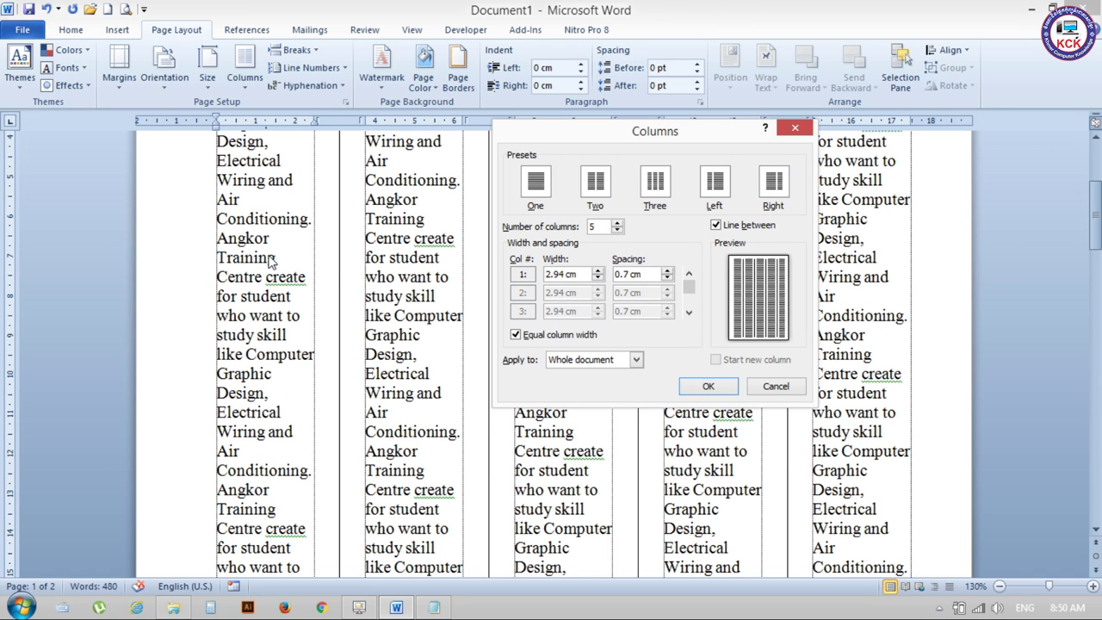
click(667, 278)
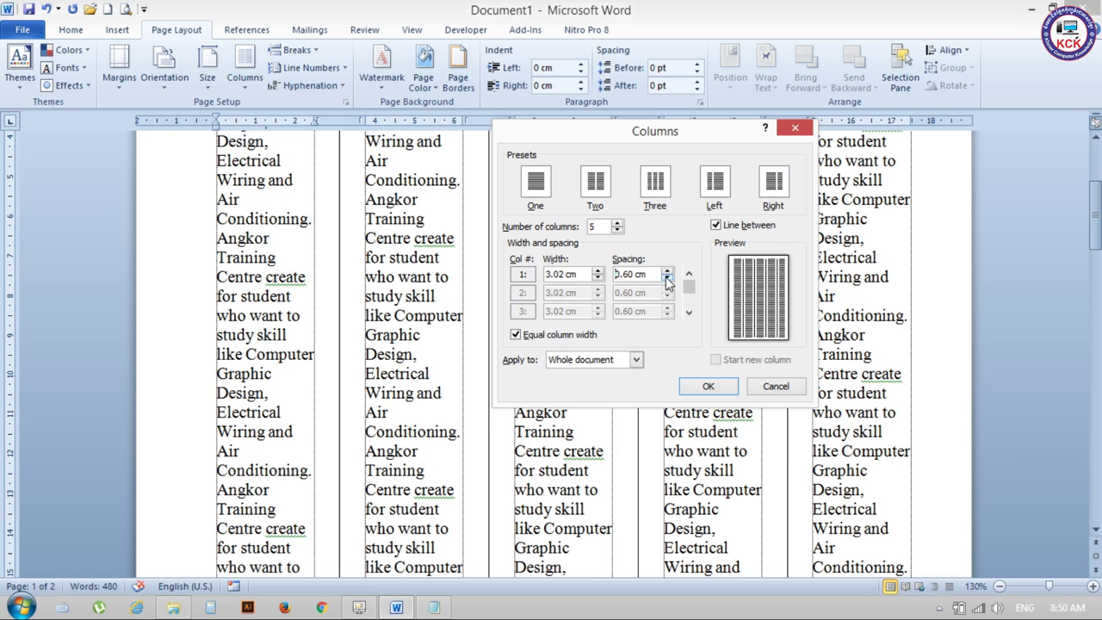
click(667, 278)
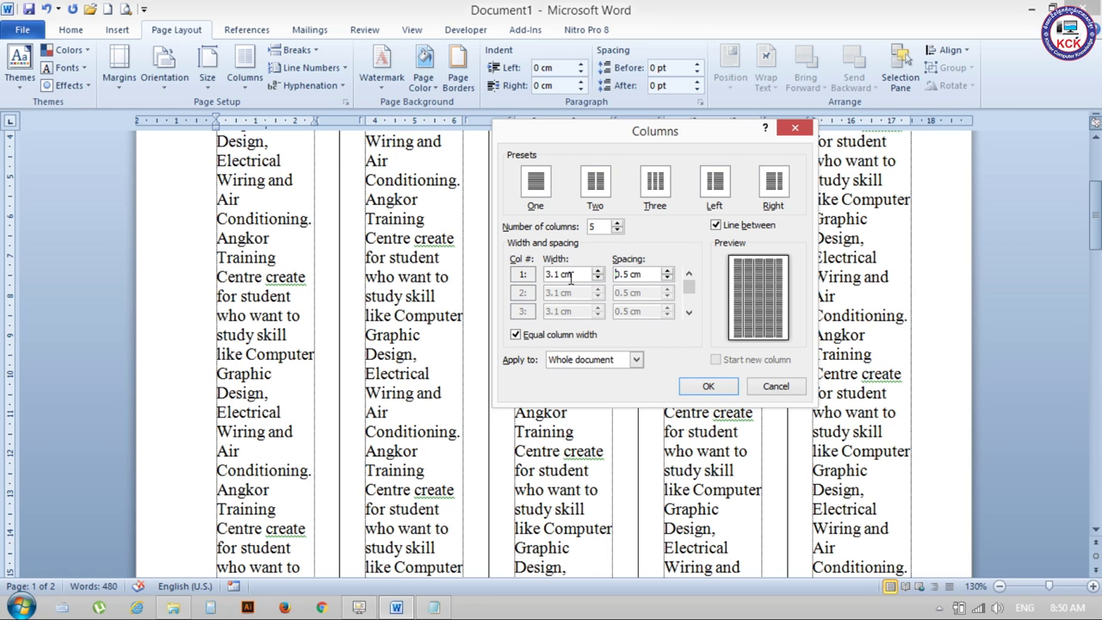
click(667, 271)
drag(582, 274, 530, 276)
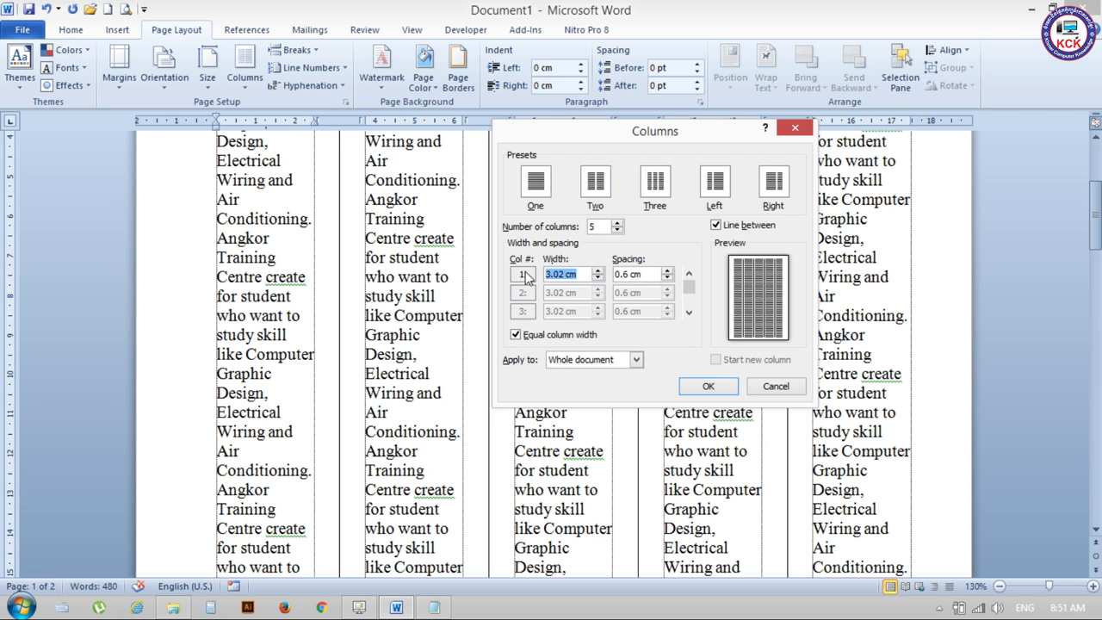
click(702, 388)
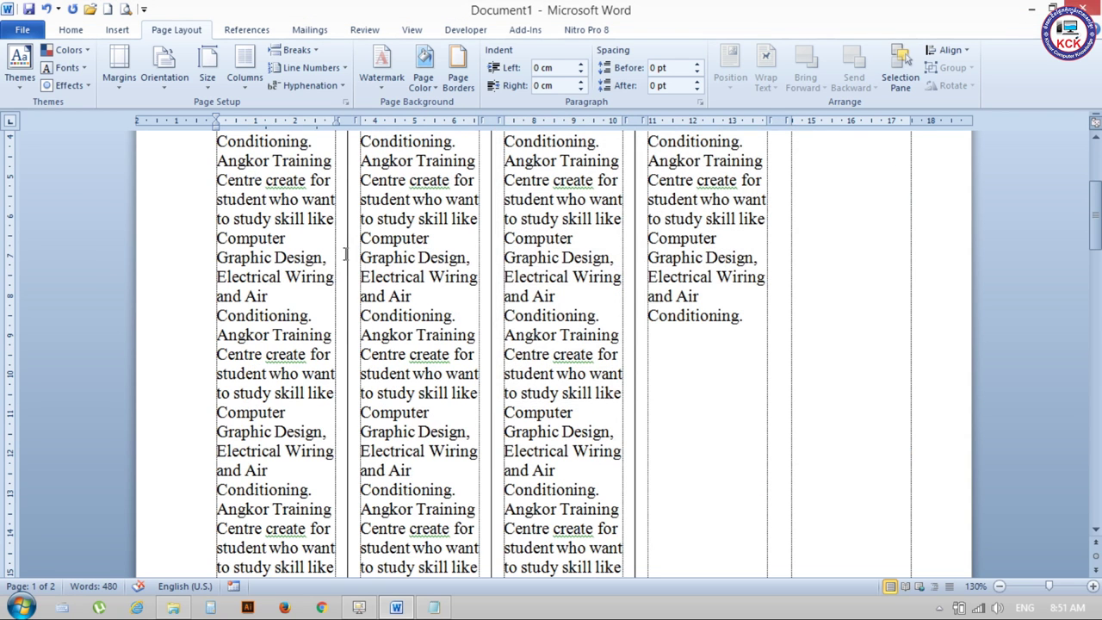
Step: Lower the five-column spacing below 0.4 cm in More Columns and apply it
scroll(341, 263, up, 1)
scroll(340, 258, up, 3)
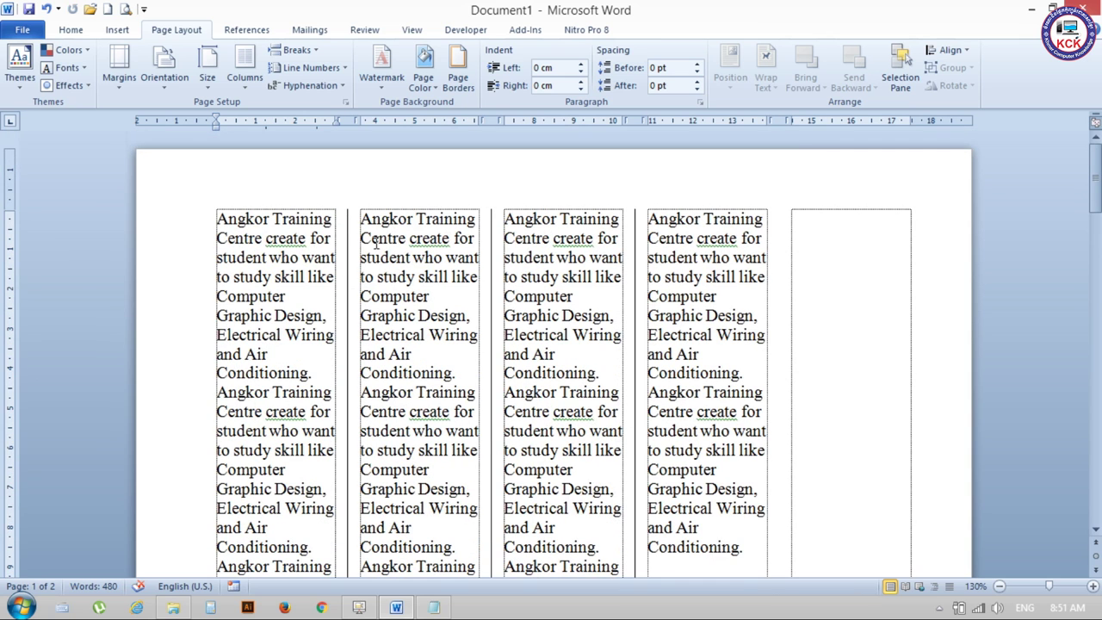
click(250, 86)
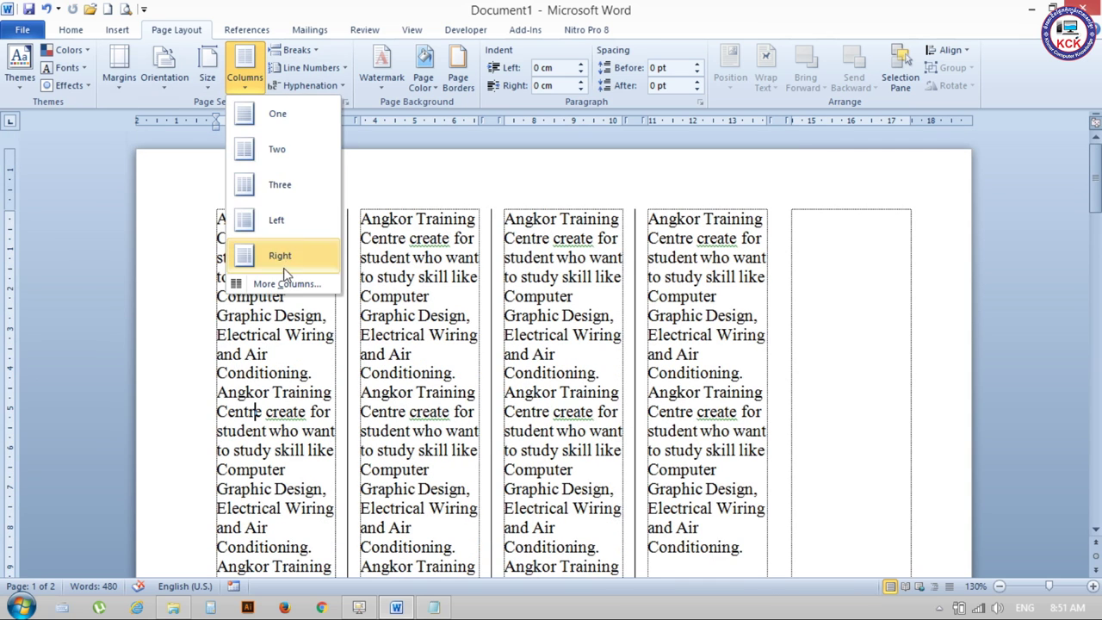
click(258, 283)
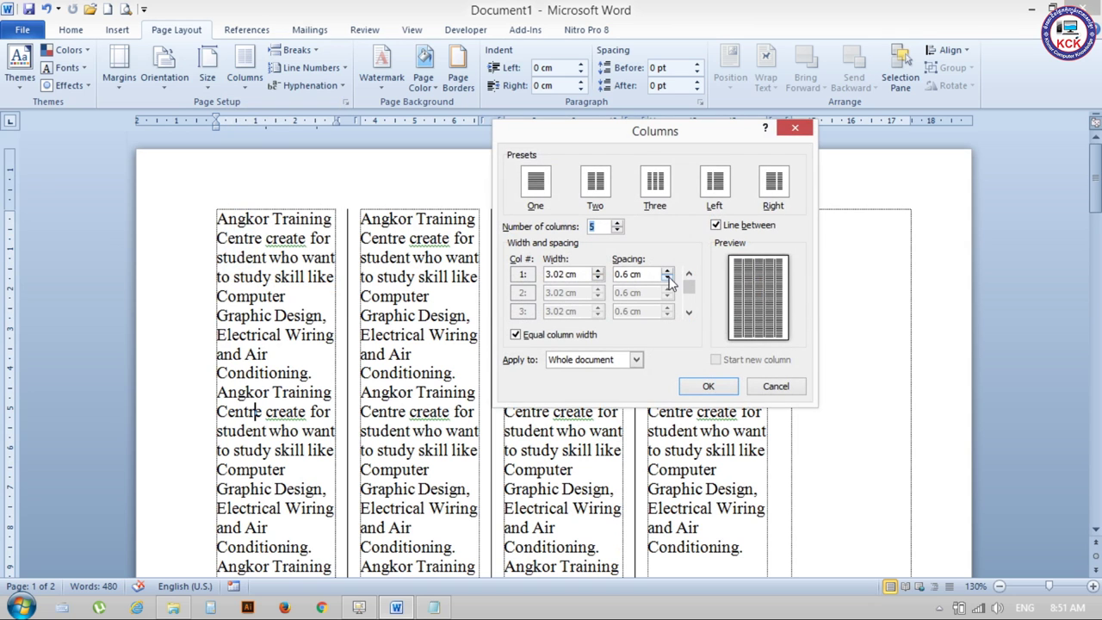
click(667, 278)
click(667, 278)
click(667, 278)
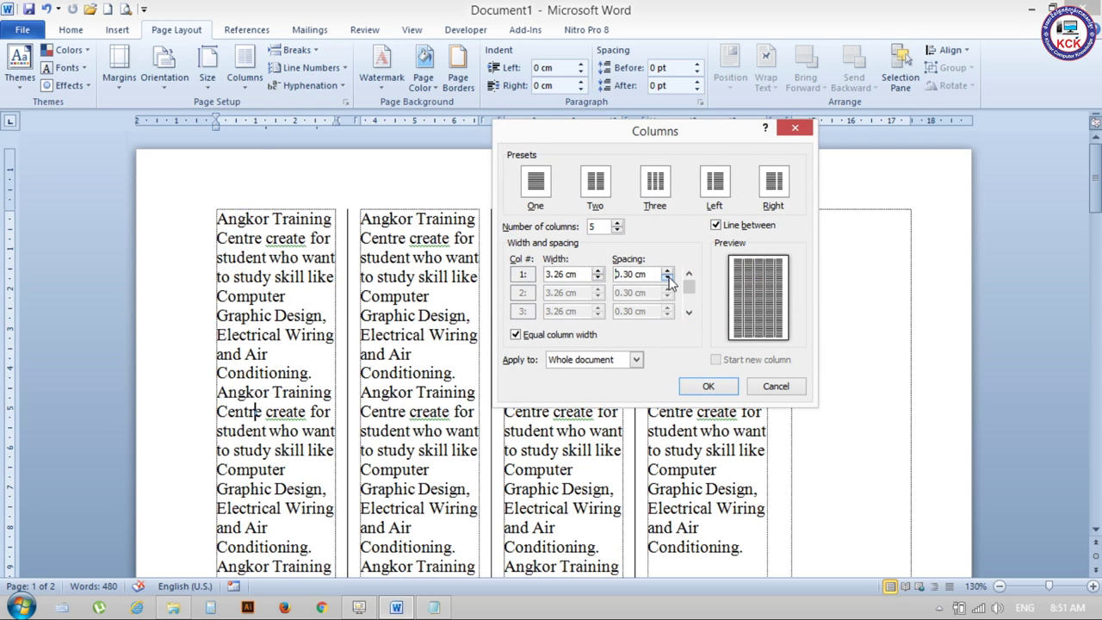
click(708, 386)
Step: Scroll through the document to check the text now fills three of five columns
scroll(477, 339, down, 3)
scroll(470, 382, down, 5)
scroll(468, 386, down, 3)
scroll(468, 386, up, 5)
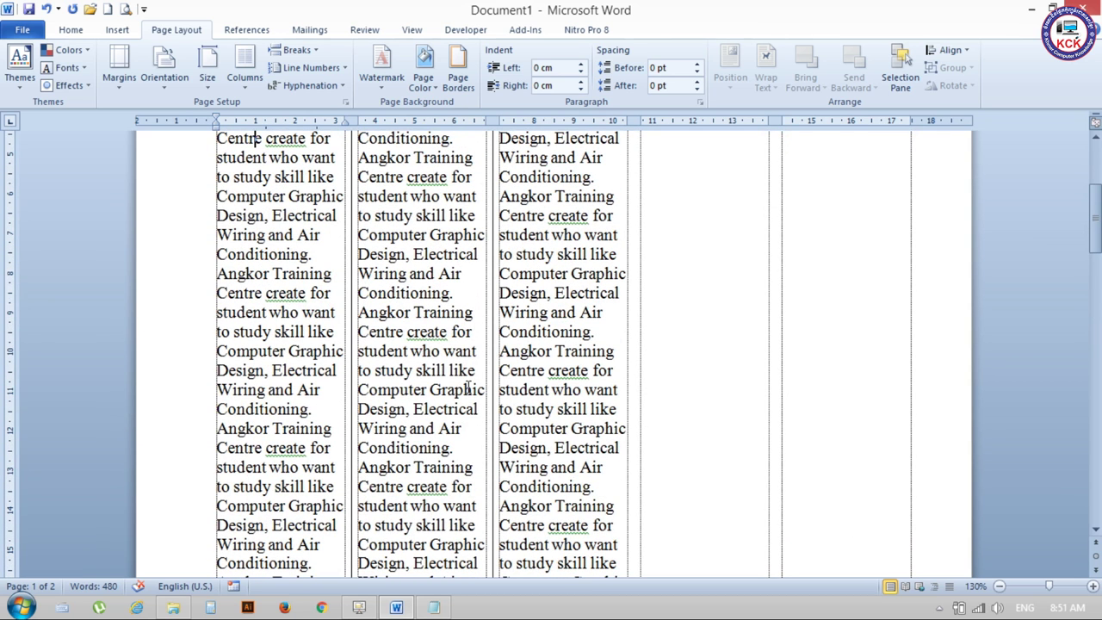
scroll(467, 387, up, 2)
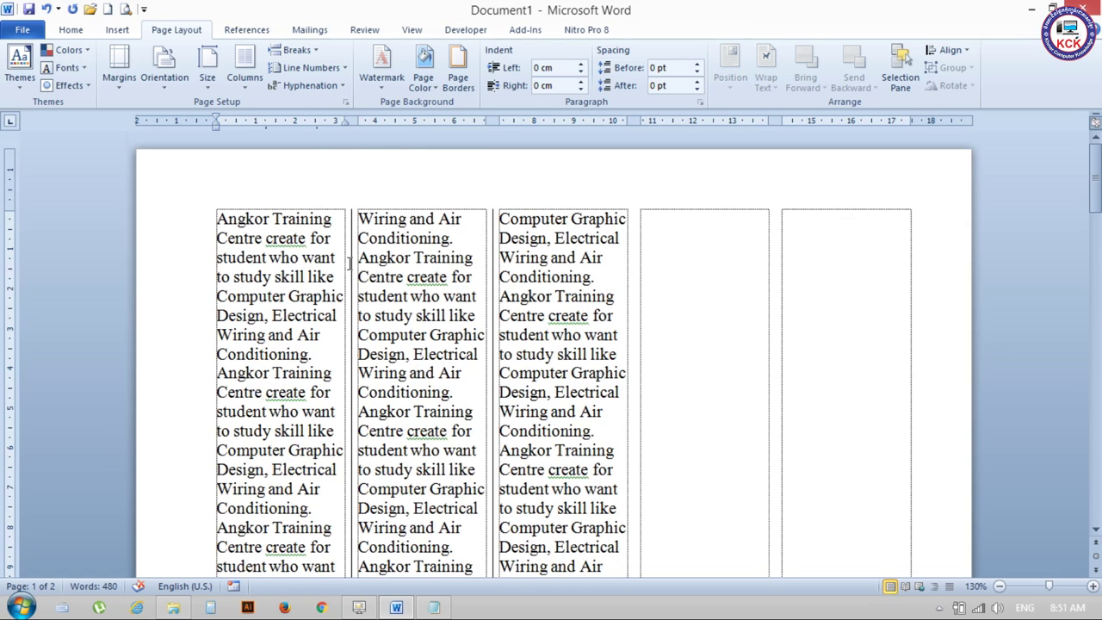
scroll(439, 361, down, 10)
scroll(439, 361, down, 10)
scroll(439, 361, down, 3)
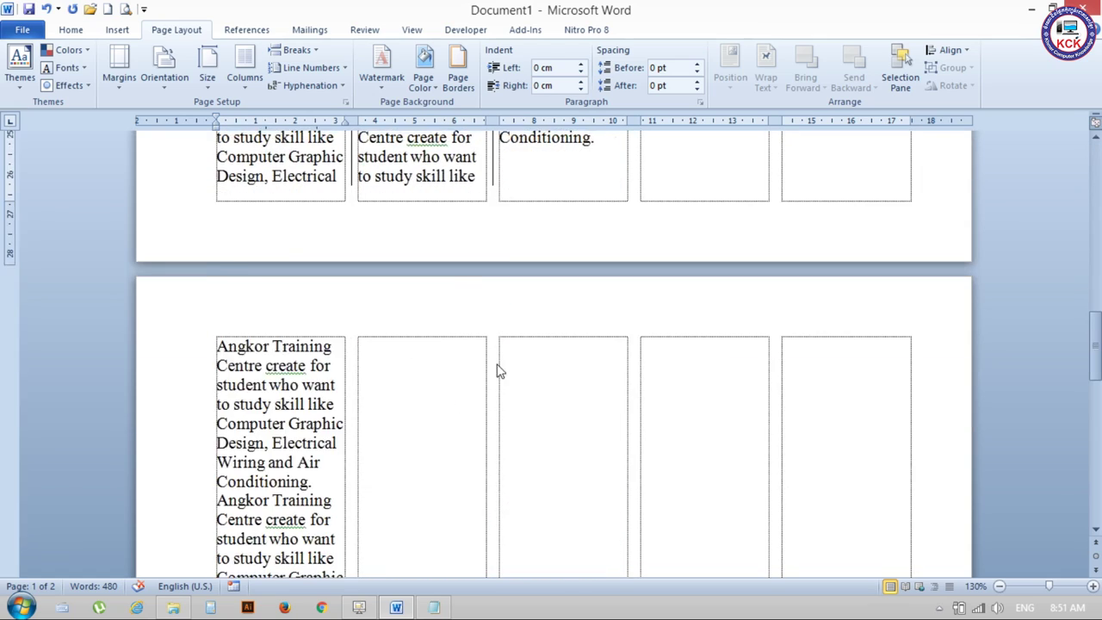
scroll(497, 367, up, 10)
scroll(497, 366, up, 10)
scroll(497, 365, up, 3)
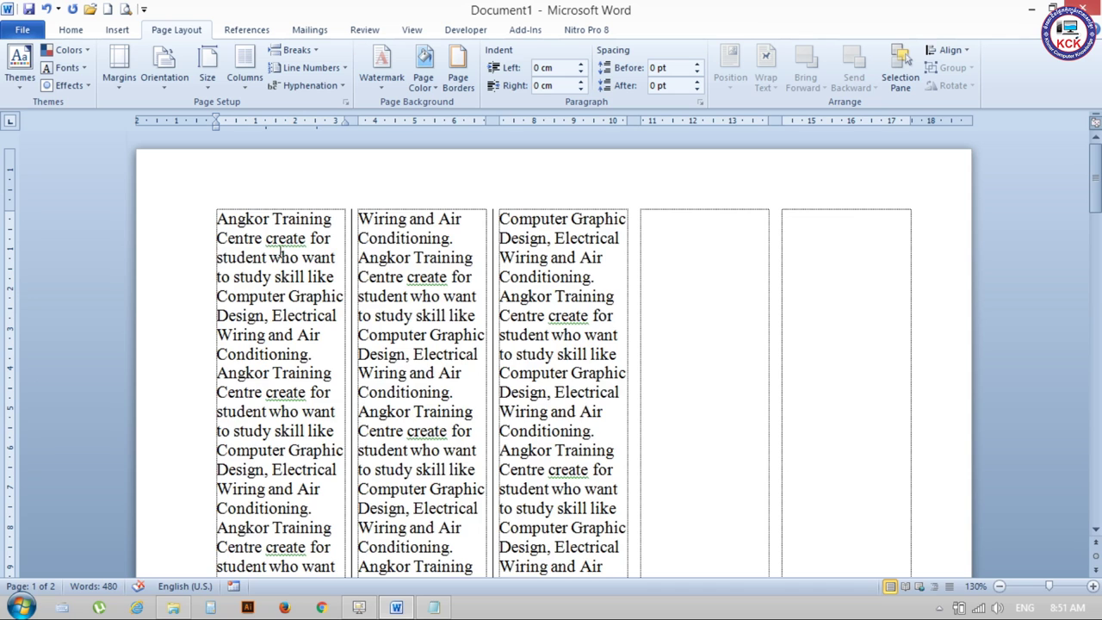
Step: Select all the document text and justify it with Ctrl+J
key(ctrl+a)
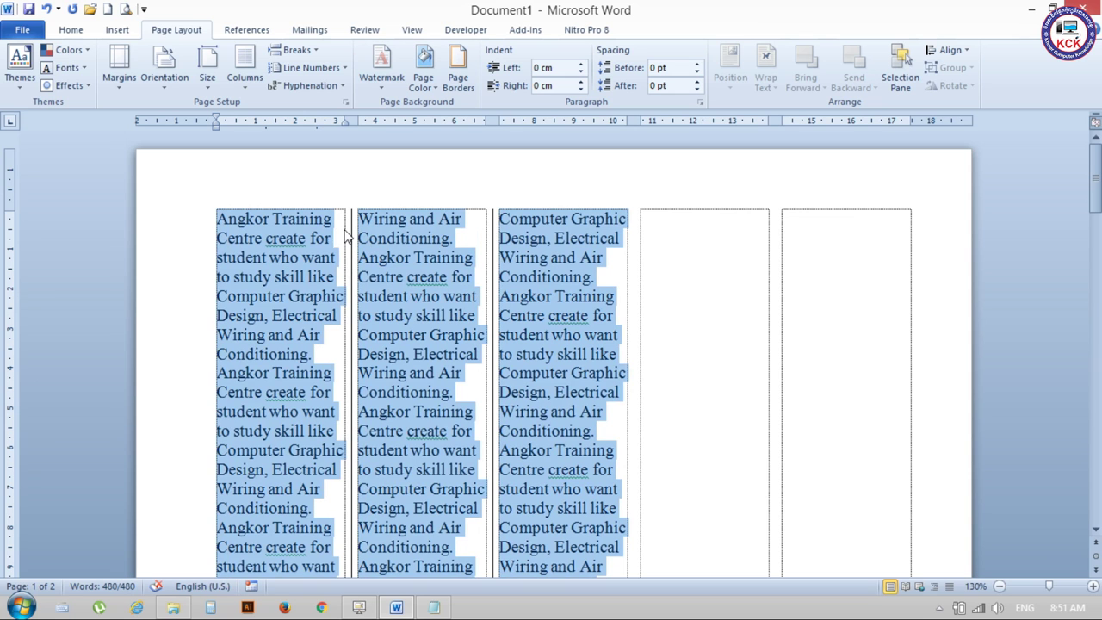
click(73, 31)
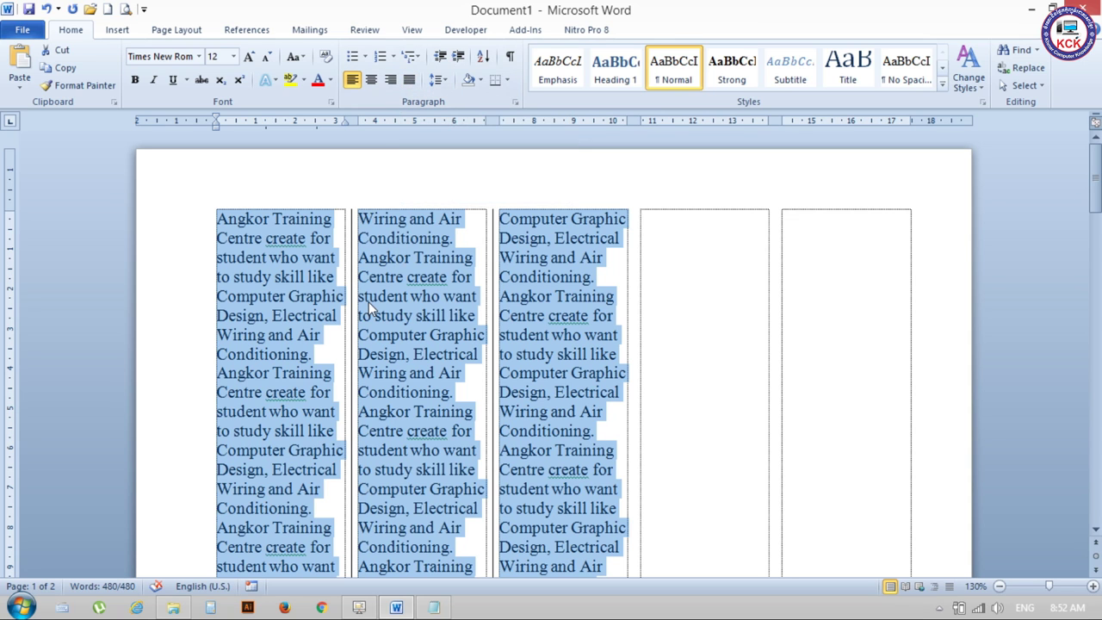
key(ctrl+j)
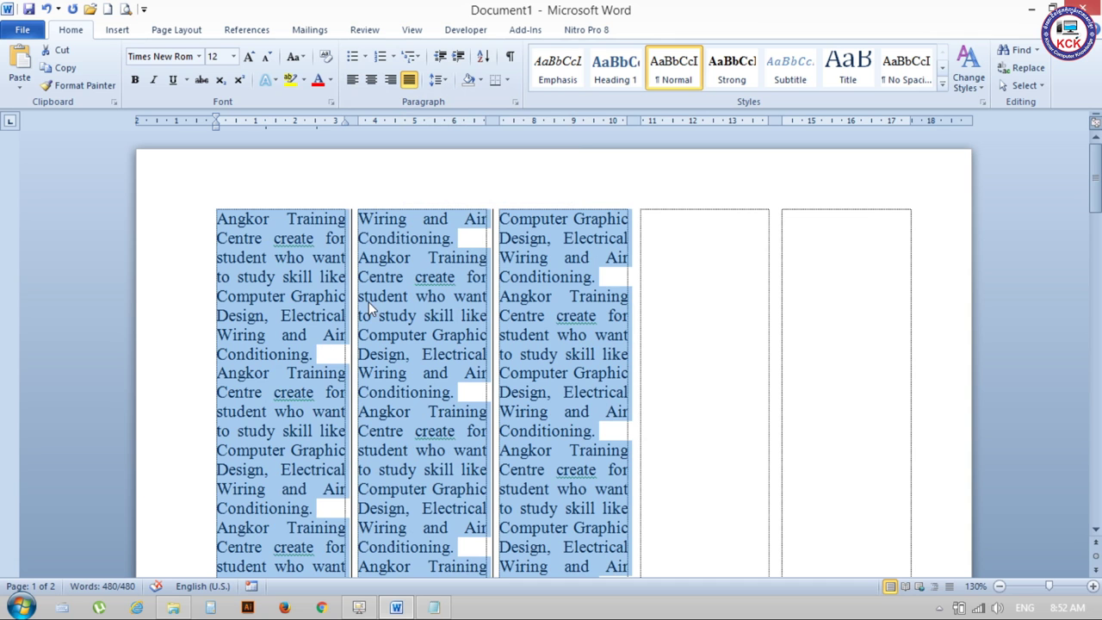
Step: Adjust the line break at the first column's start, then reselect all text
click(571, 256)
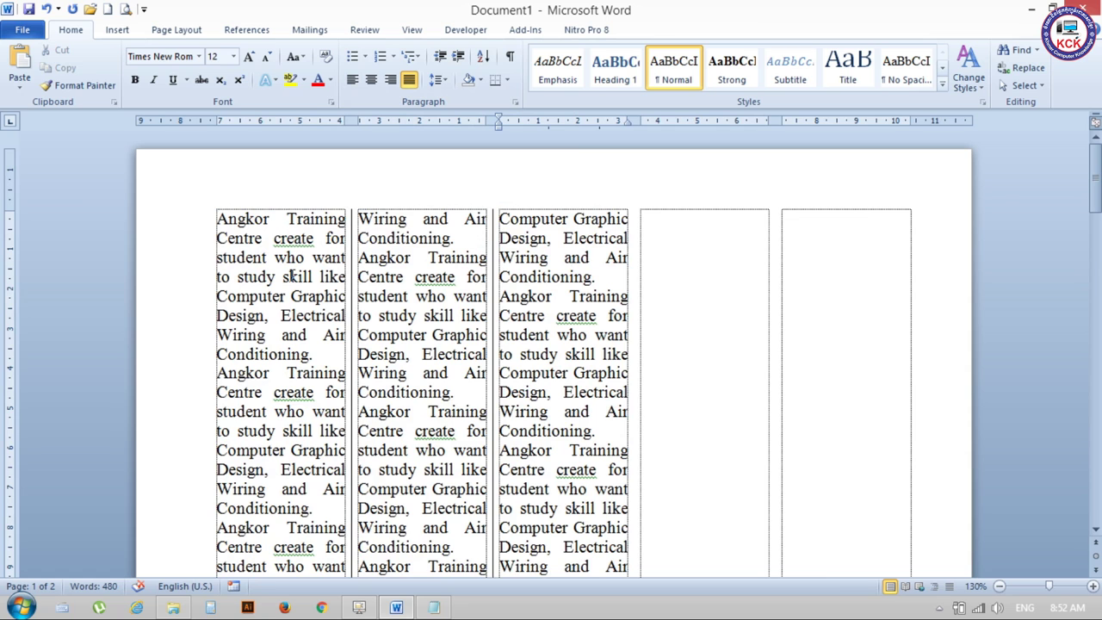
click(221, 372)
key(BackSpace)
key(Return)
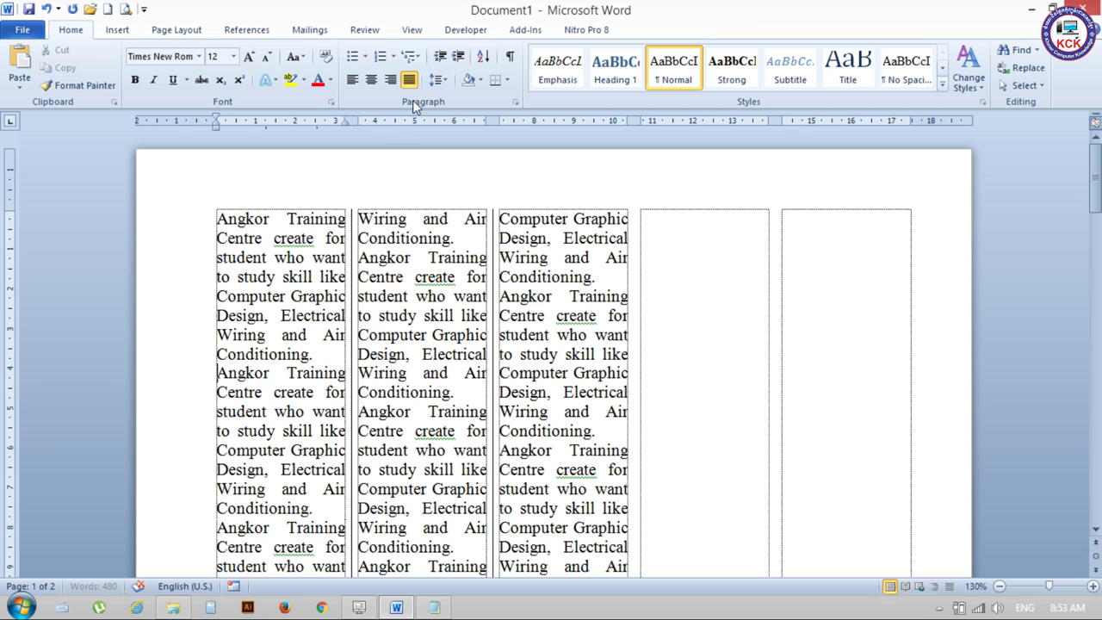
key(ctrl+a)
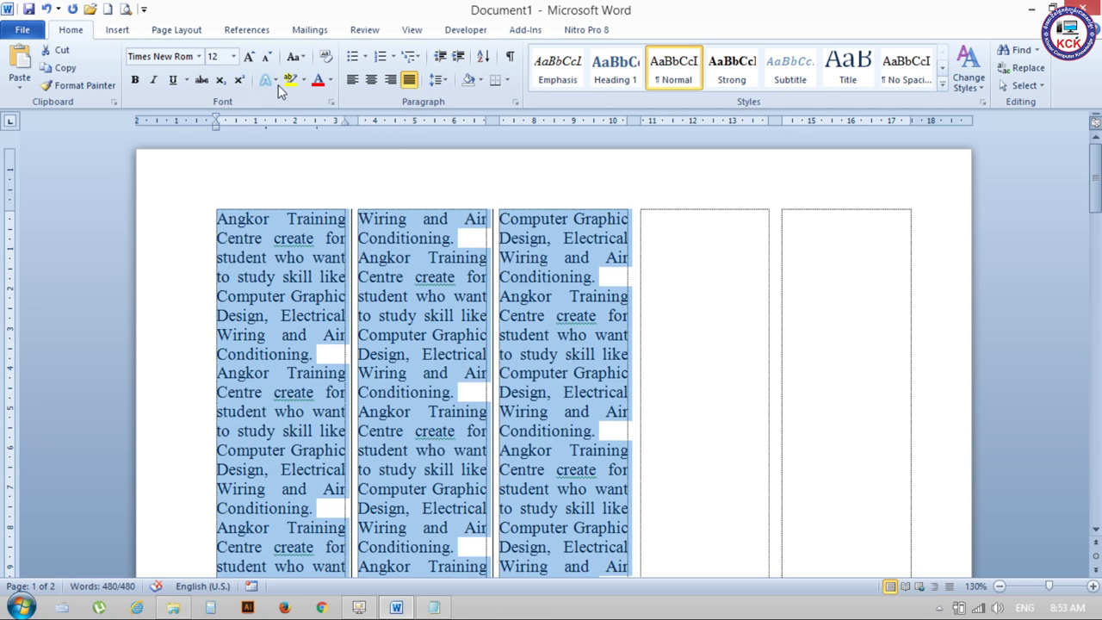
Step: Turn on automatic hyphenation from the Page Layout Hyphenation menu
click(191, 31)
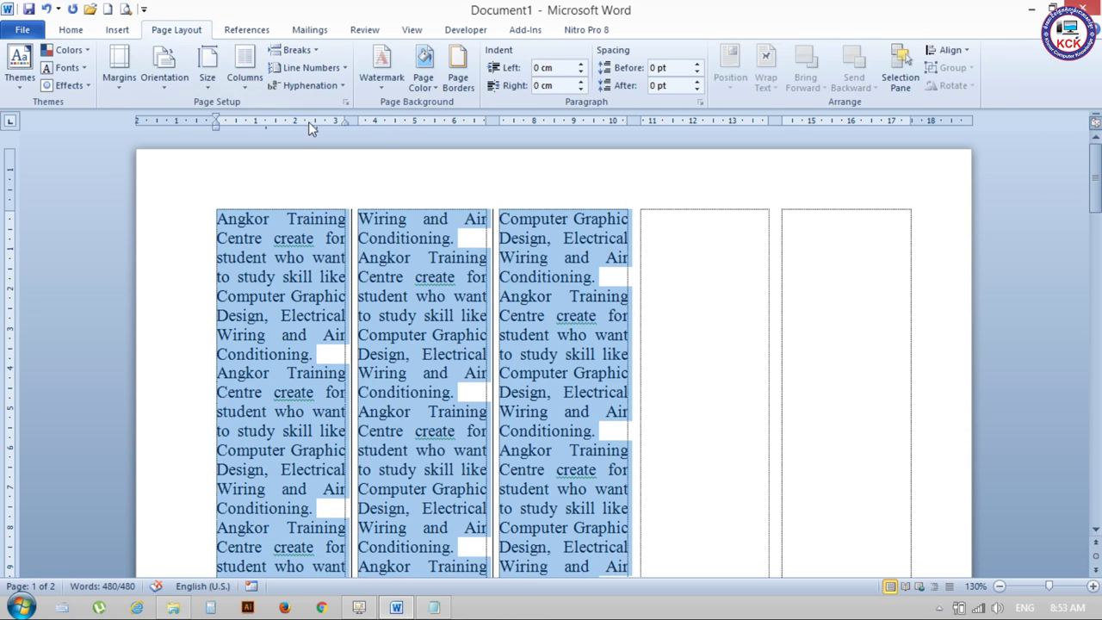
click(340, 86)
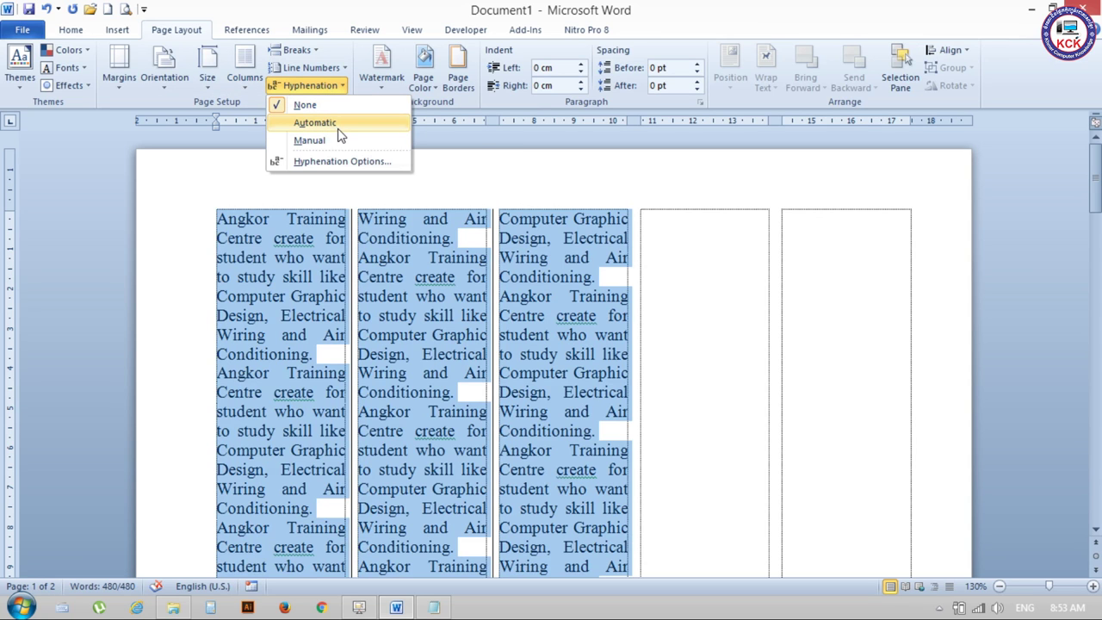
click(336, 127)
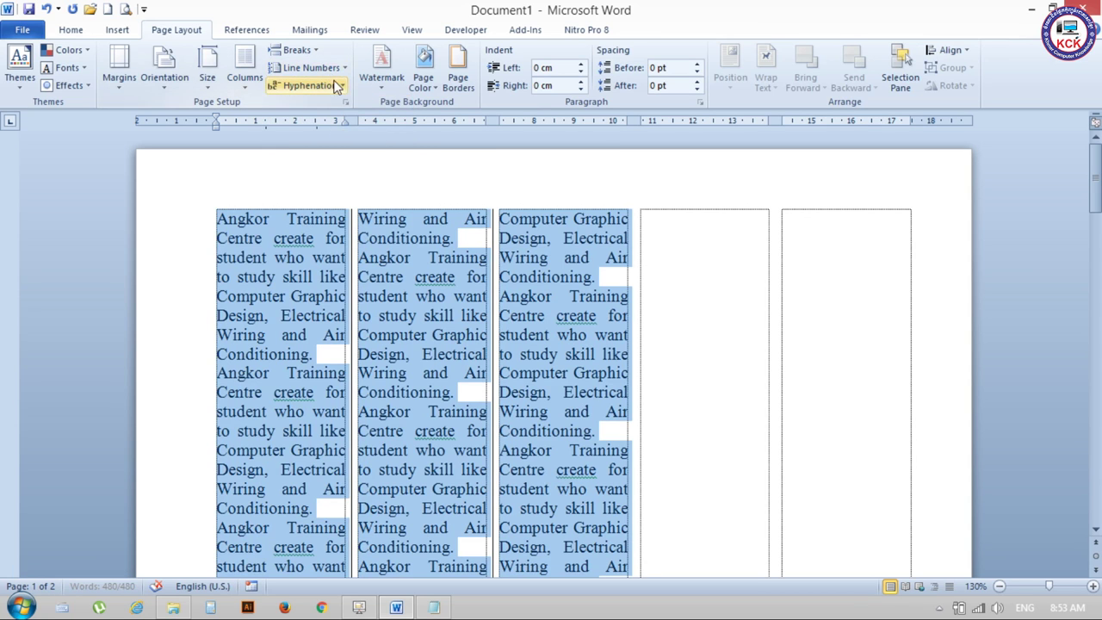
Step: Run manual hyphenation across the whole document until it reports complete
click(331, 85)
click(310, 141)
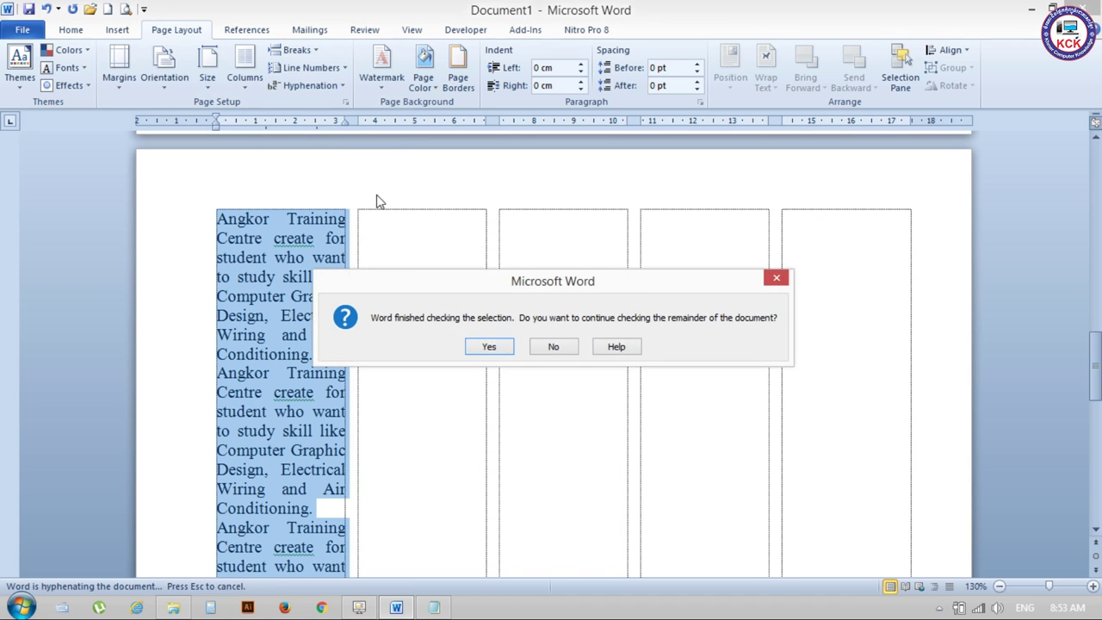
click(494, 344)
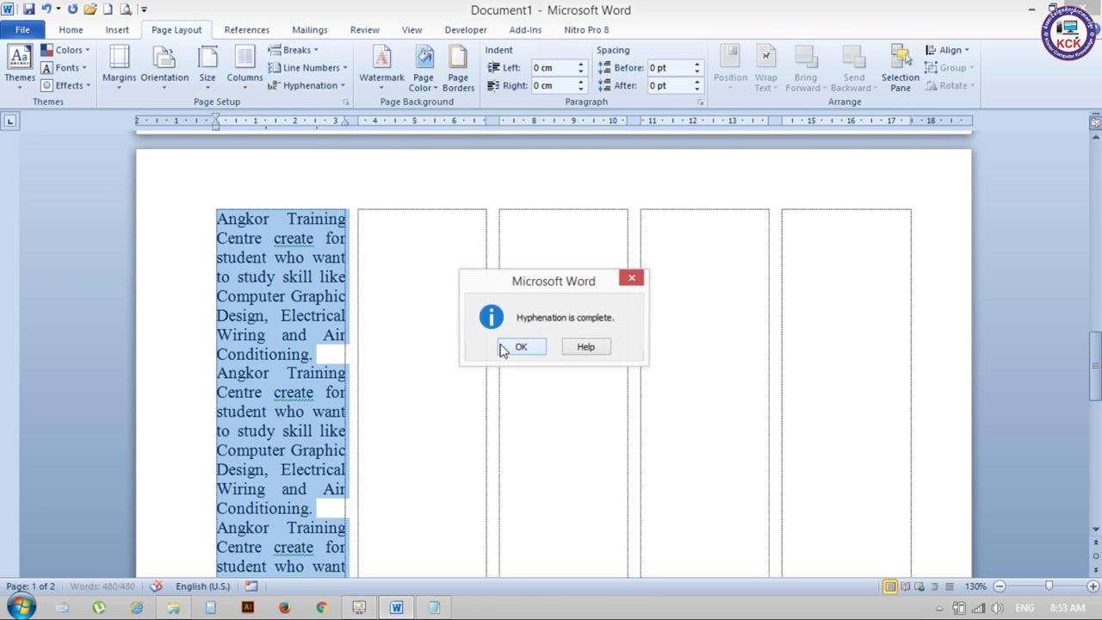
click(519, 347)
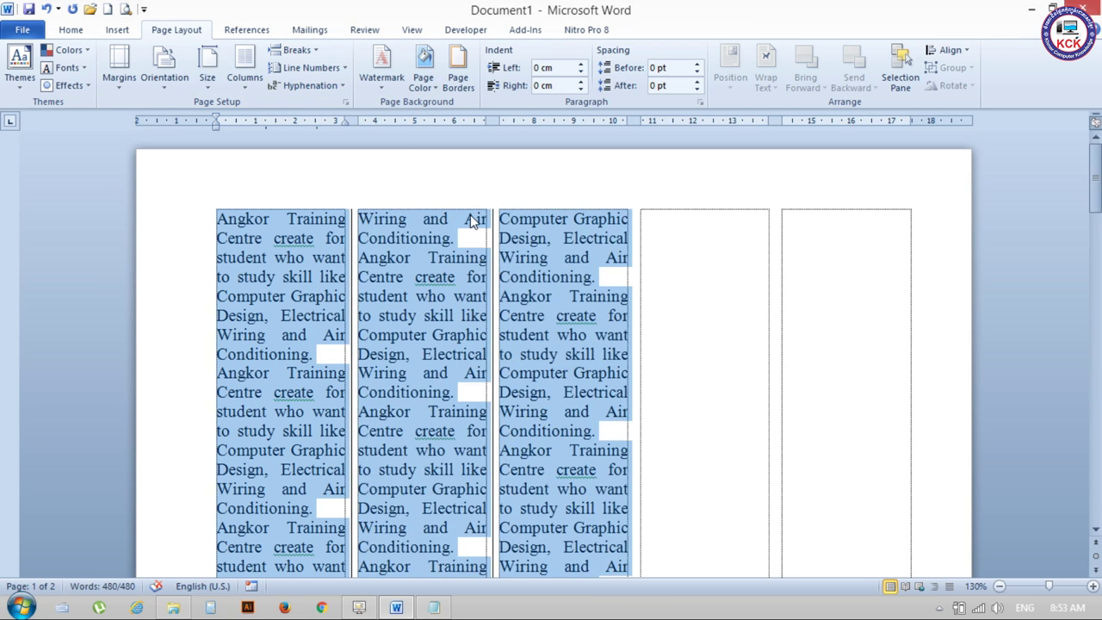
scroll(505, 306, down, 3)
scroll(520, 434, down, 1)
scroll(520, 434, down, 6)
scroll(523, 429, up, 4)
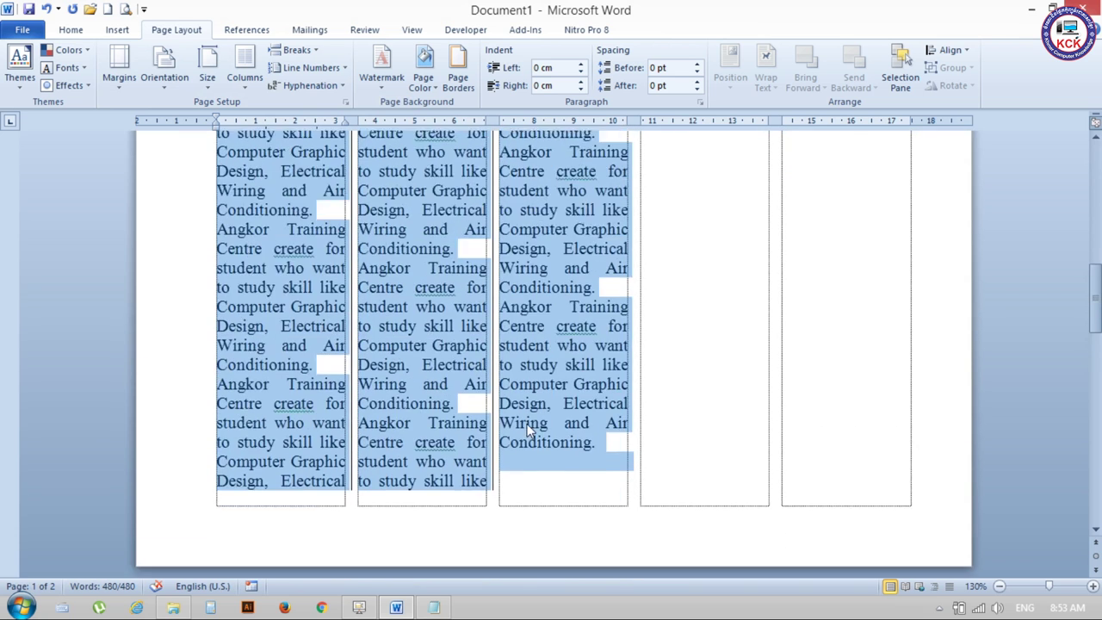
scroll(527, 423, up, 1)
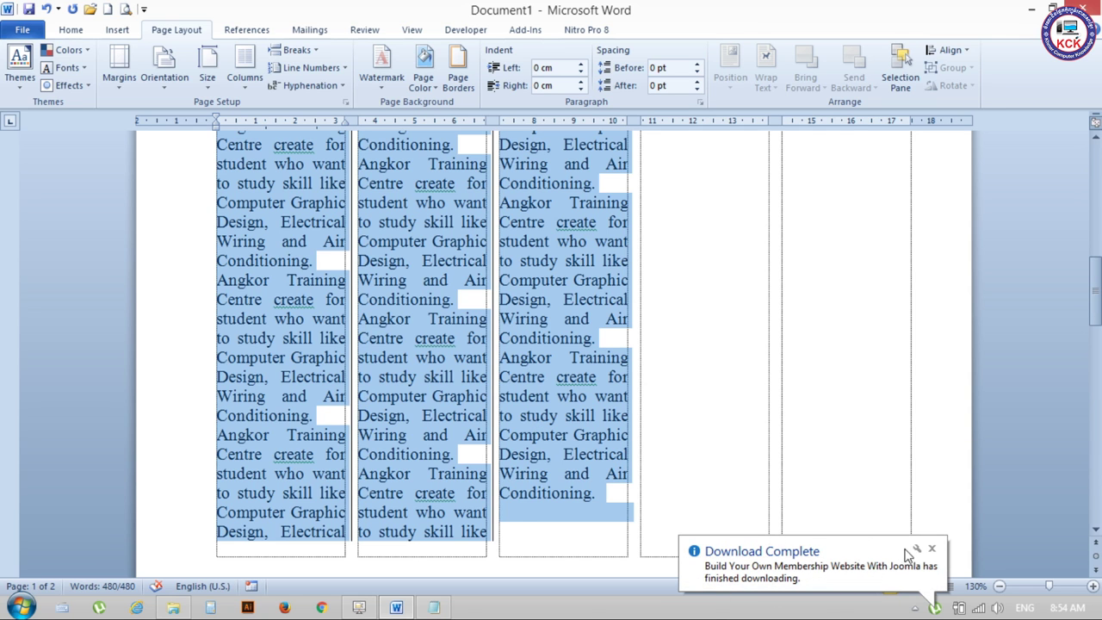
click(931, 548)
click(419, 284)
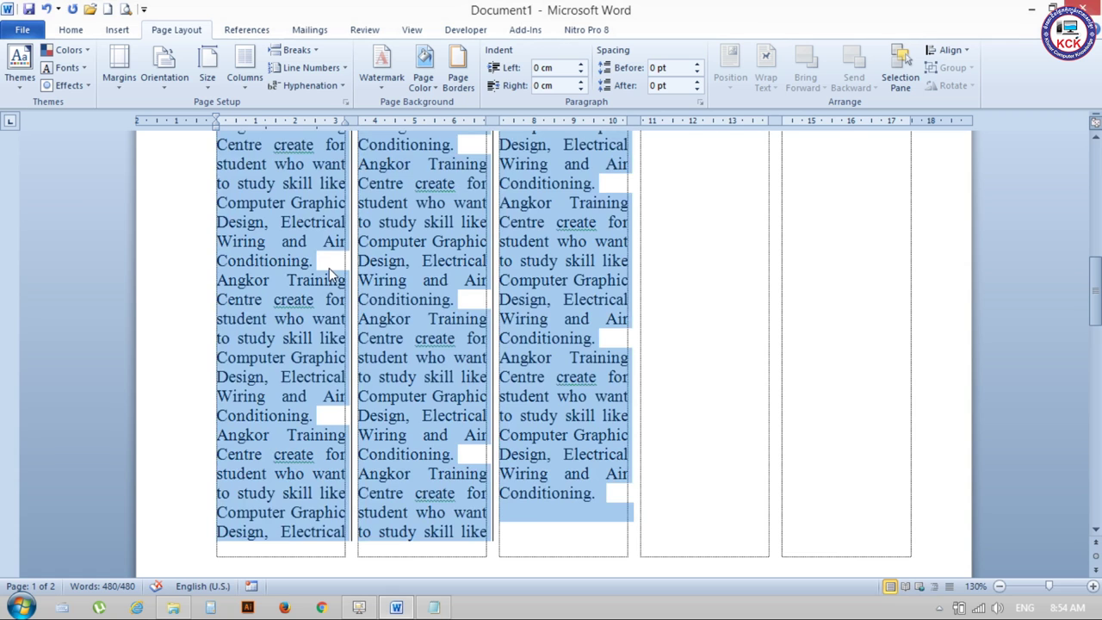
click(317, 262)
click(326, 411)
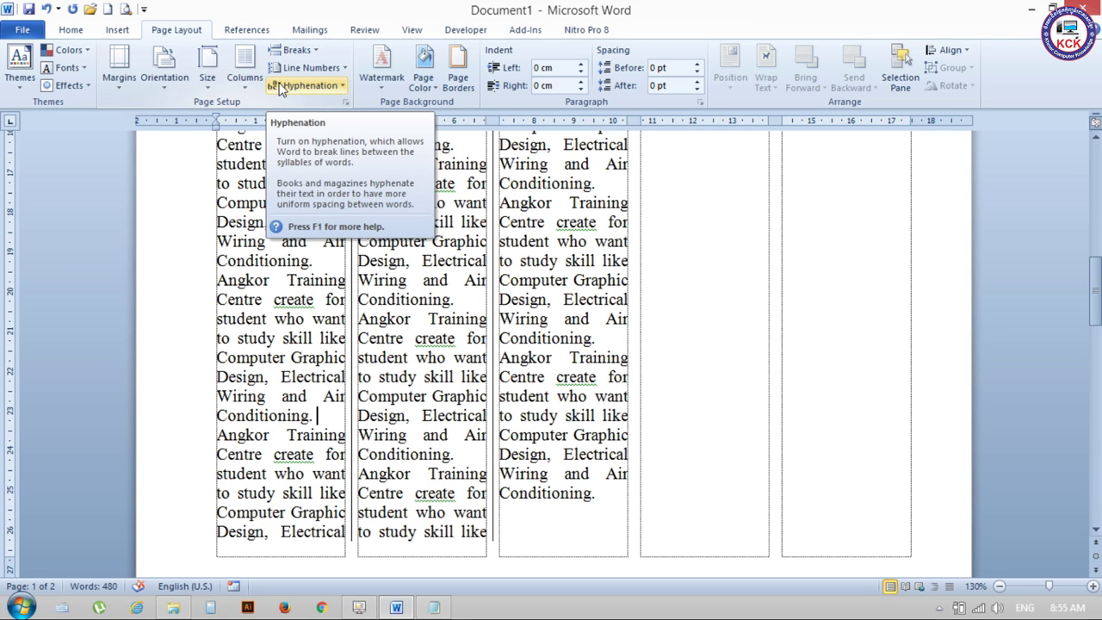
Step: Limit consecutive hyphenated lines to 1 in Hyphenation Options and rerun hyphenation
click(280, 87)
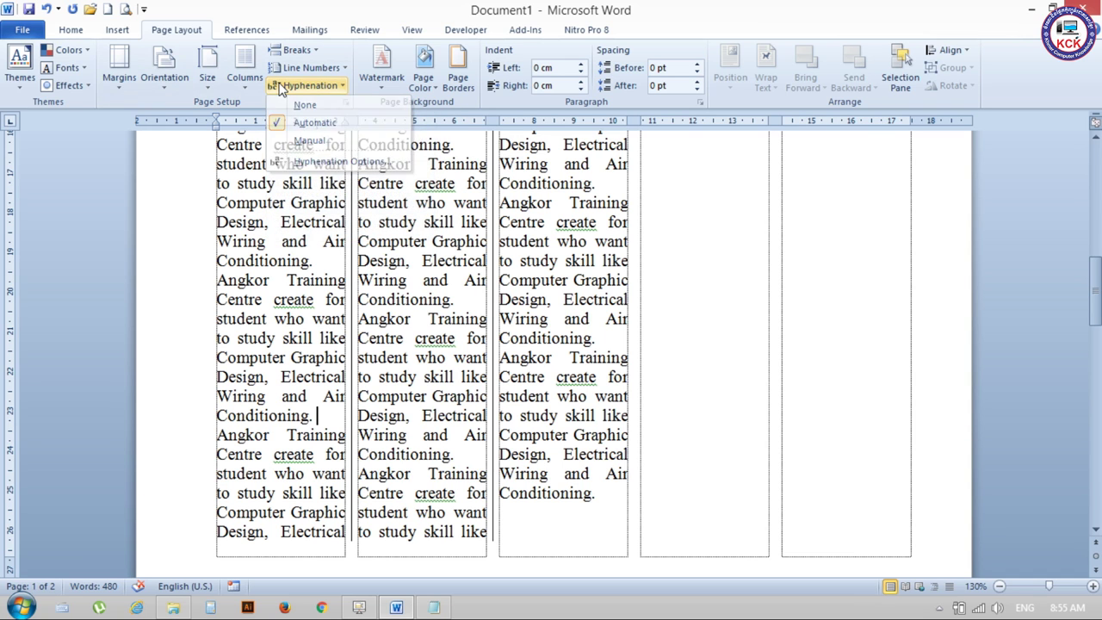
click(313, 162)
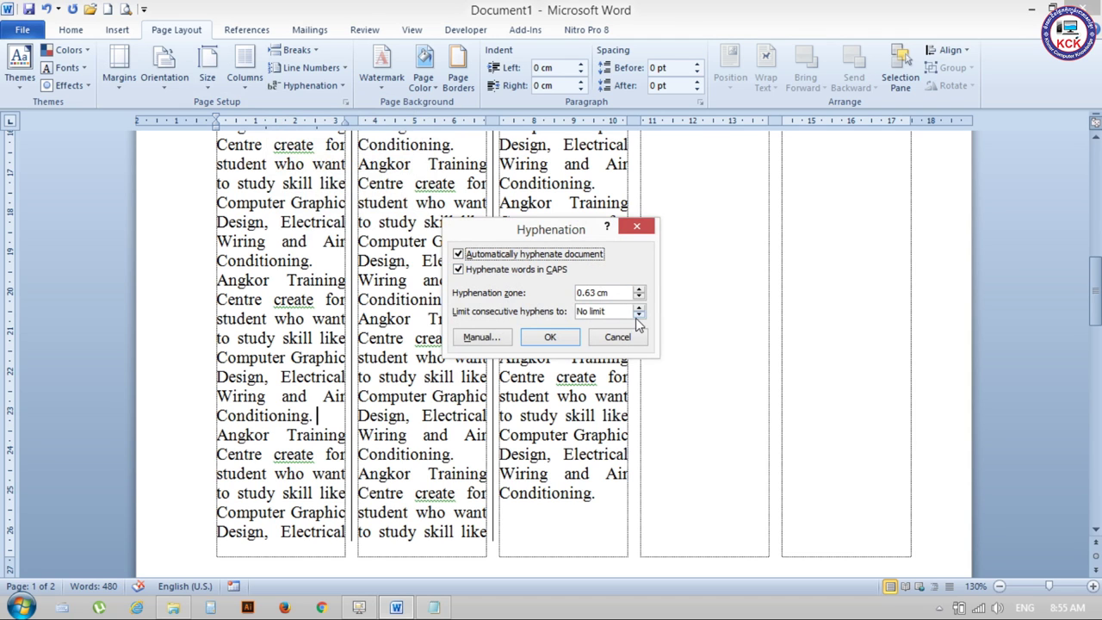
click(639, 309)
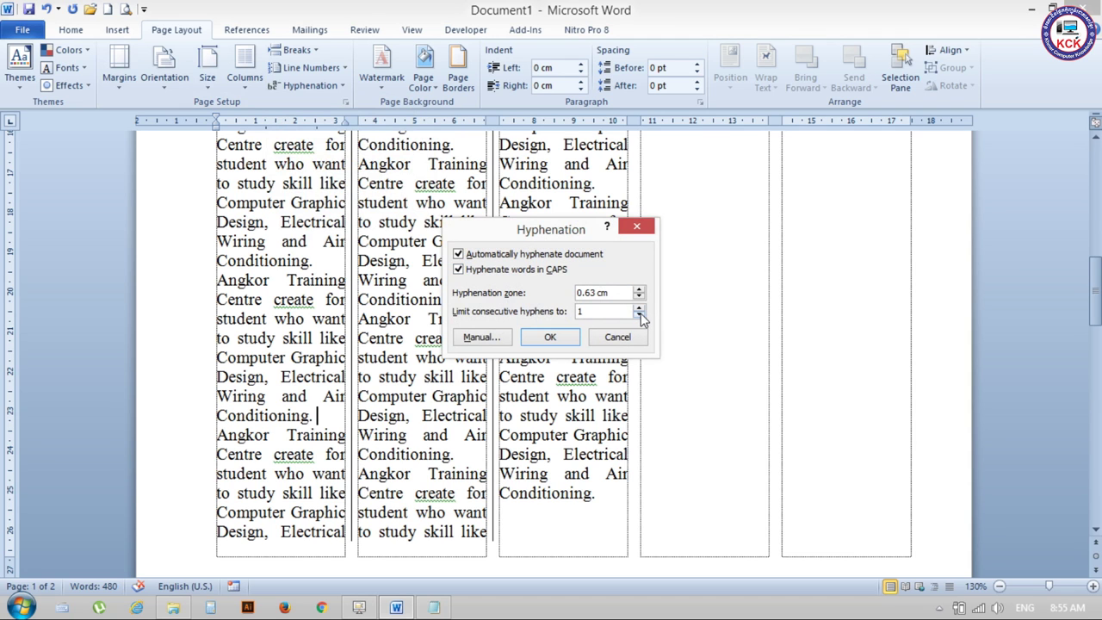
click(550, 337)
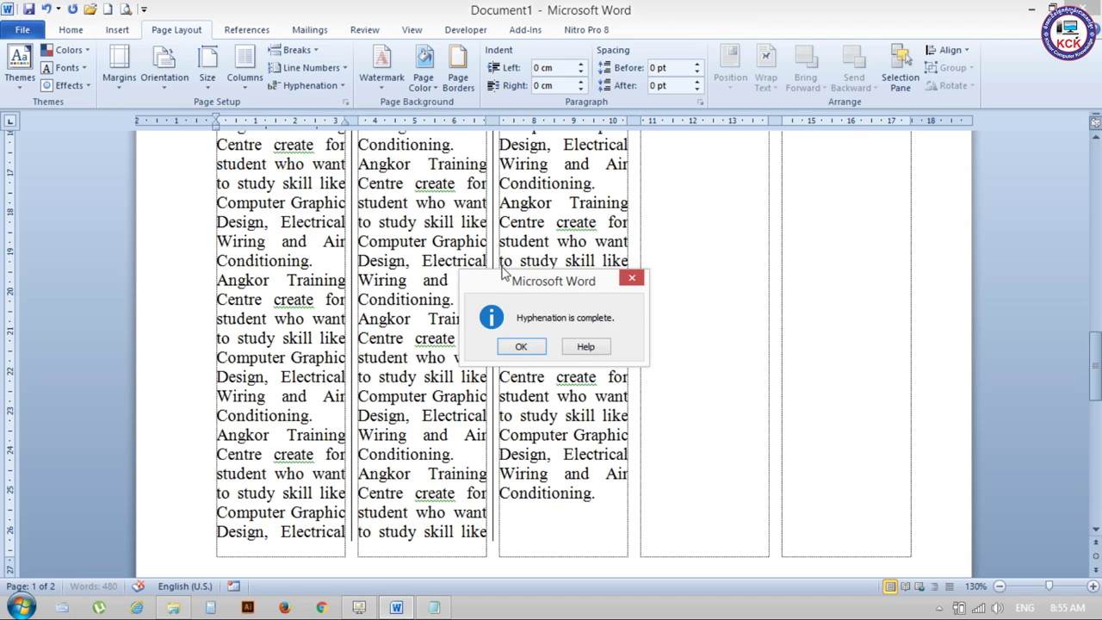
click(531, 345)
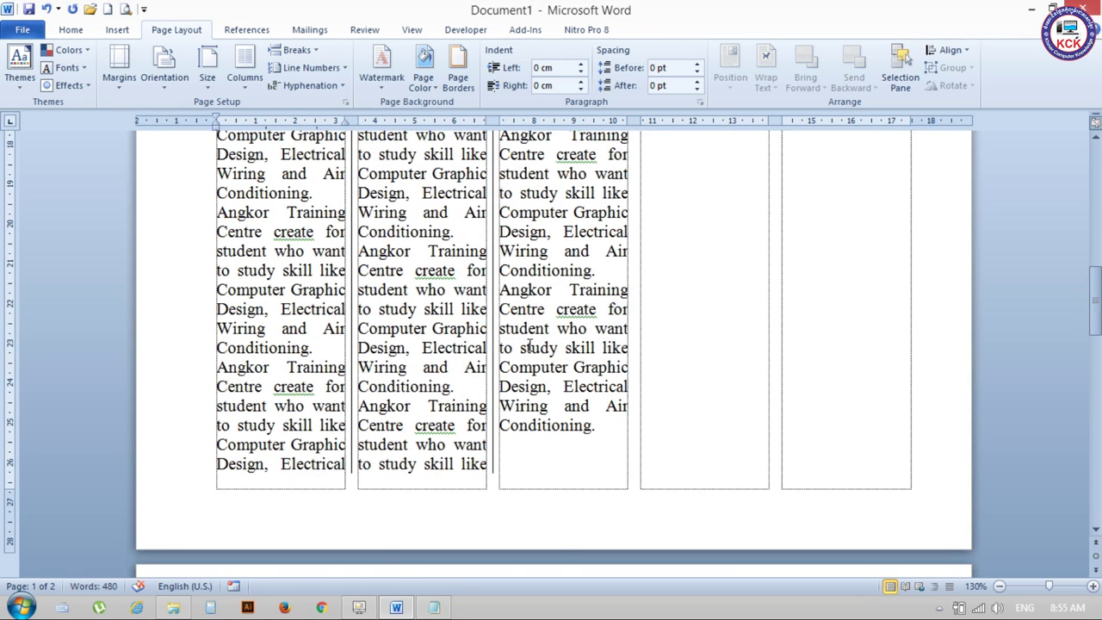
scroll(531, 345, up, 3)
scroll(531, 344, up, 3)
scroll(532, 344, up, 3)
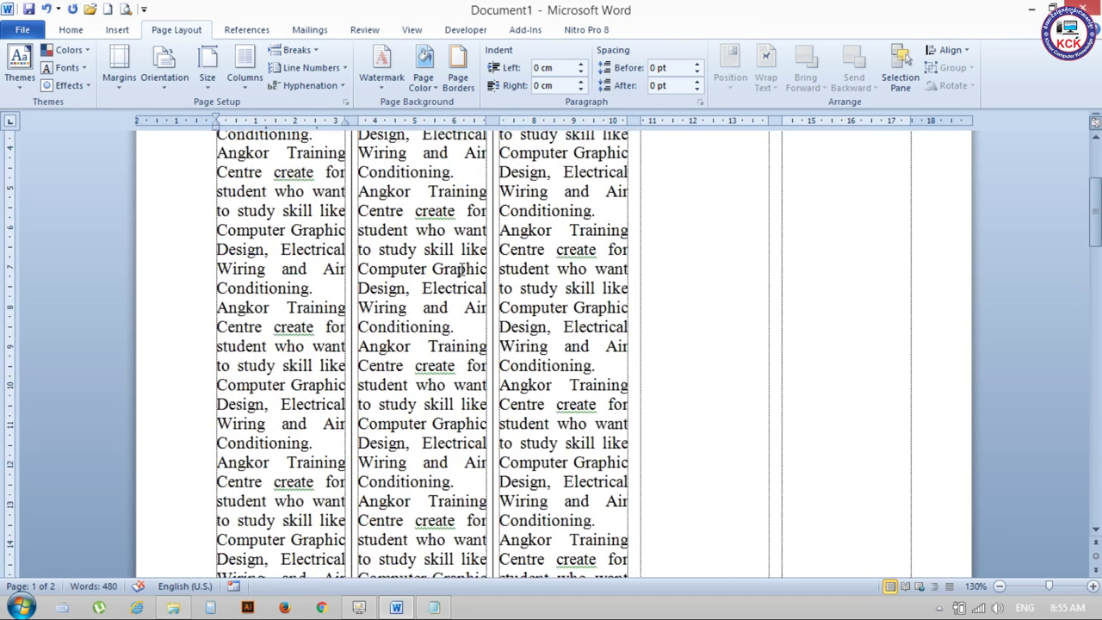
scroll(472, 277, up, 3)
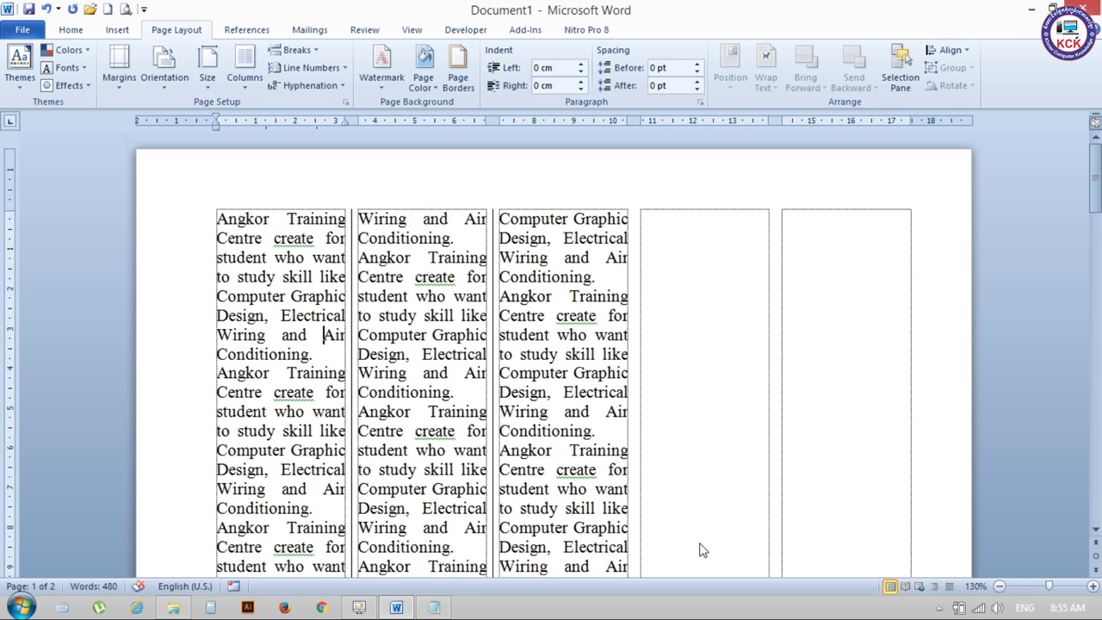
click(334, 355)
scroll(569, 264, down, 3)
scroll(387, 215, up, 3)
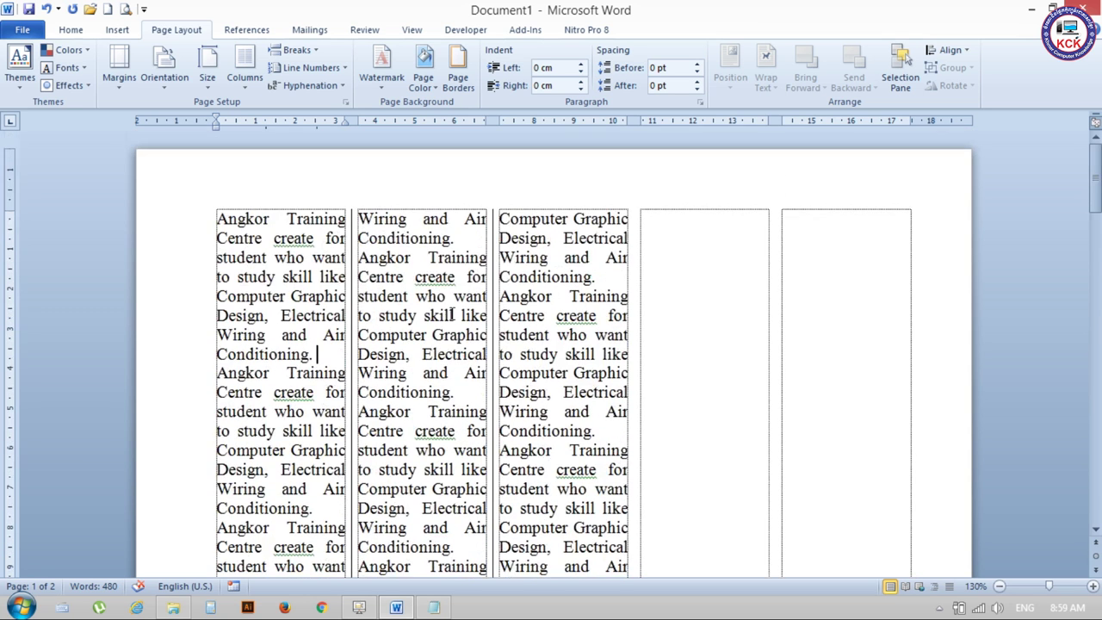
click(232, 82)
Step: Turn off the dividing lines between the five columns
click(274, 284)
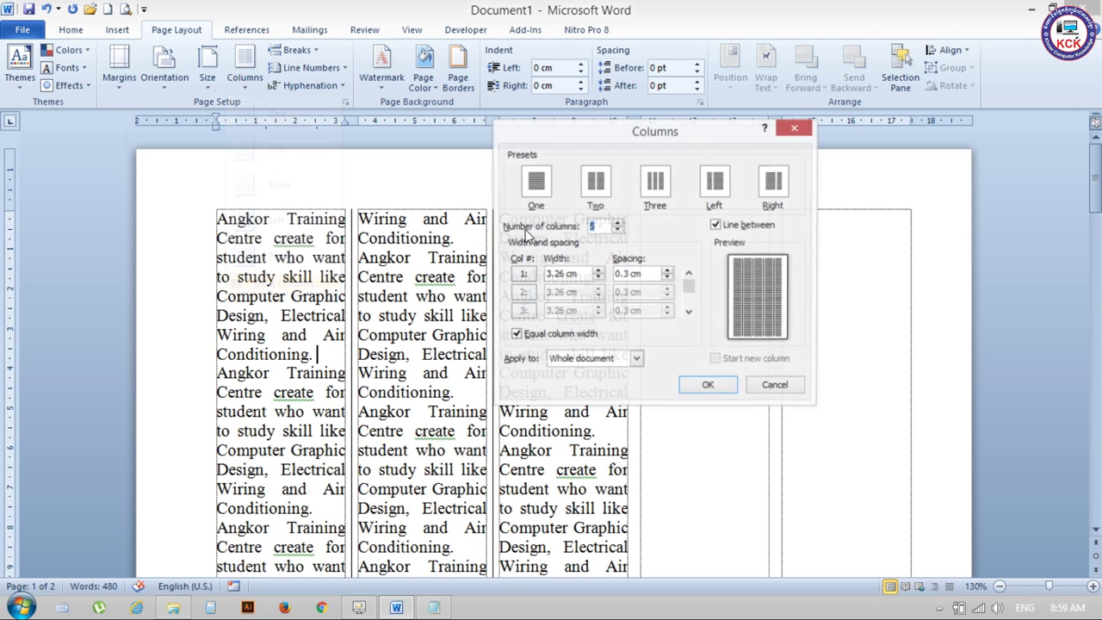
click(715, 224)
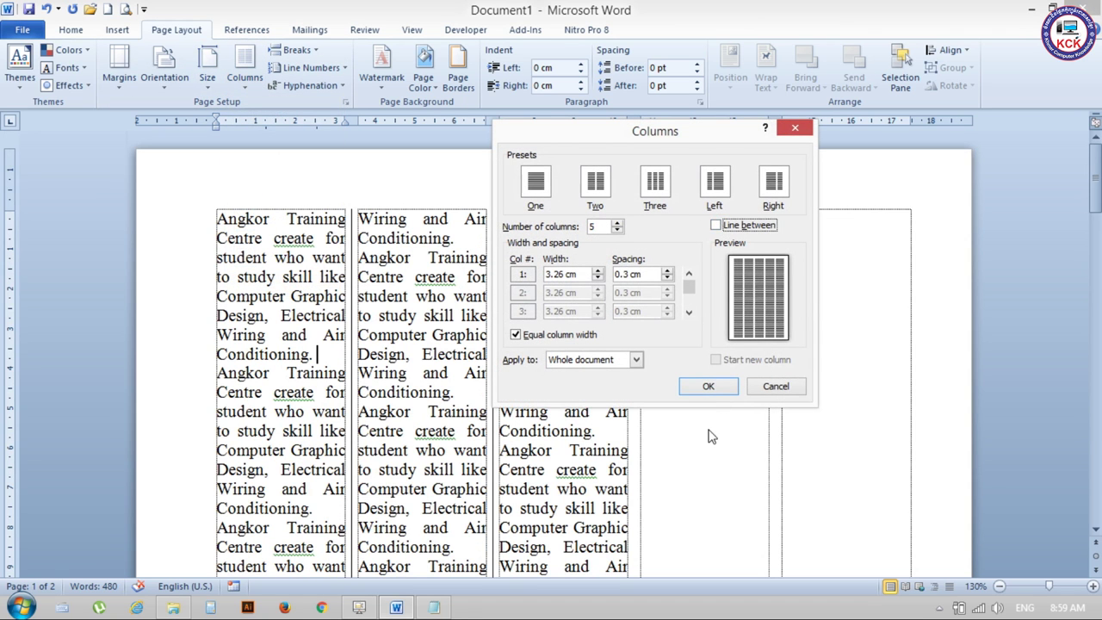
click(708, 387)
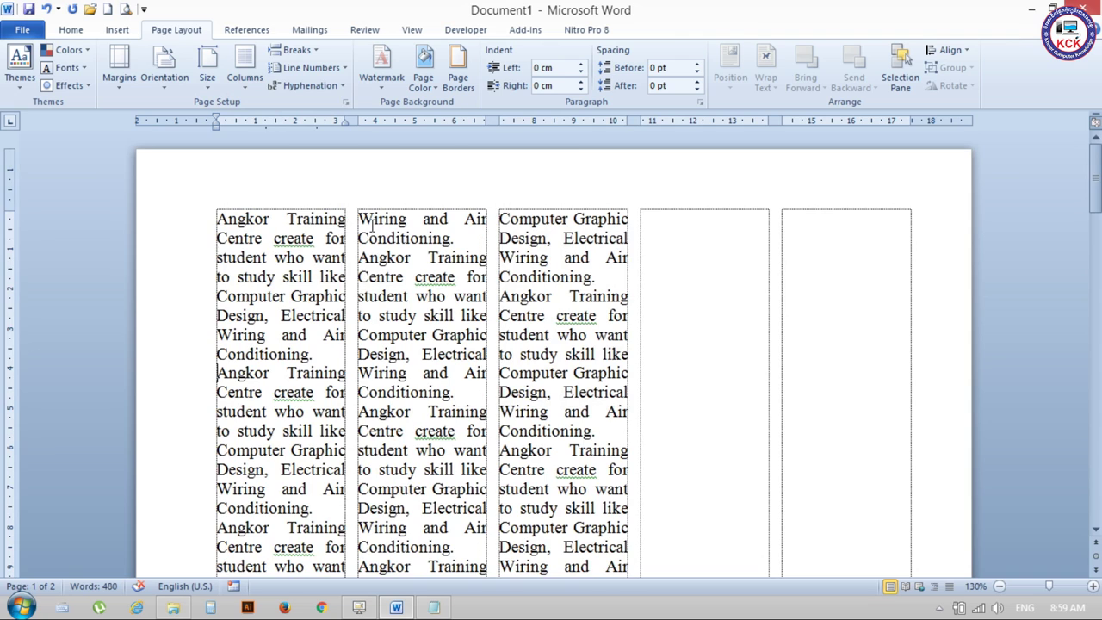
scroll(359, 296, down, 8)
scroll(363, 358, down, 7)
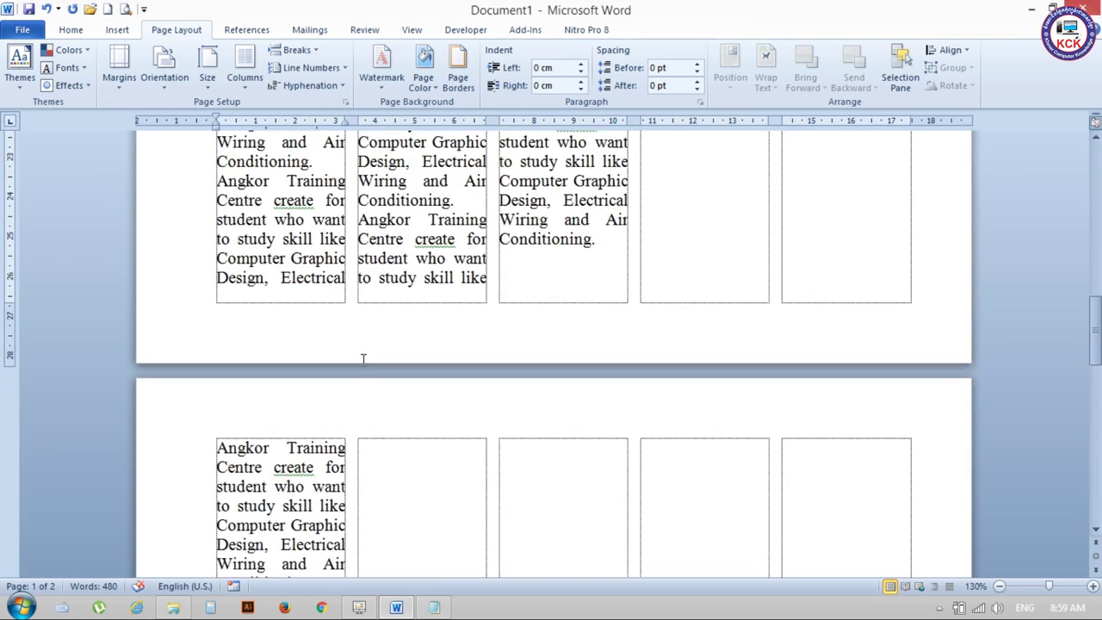
scroll(363, 358, down, 2)
scroll(401, 333, up, 5)
Step: Select a passage of text in the third column for copying
mouse_move(600, 341)
mouse_down()
mouse_move(524, 147)
mouse_move(511, 152)
mouse_up()
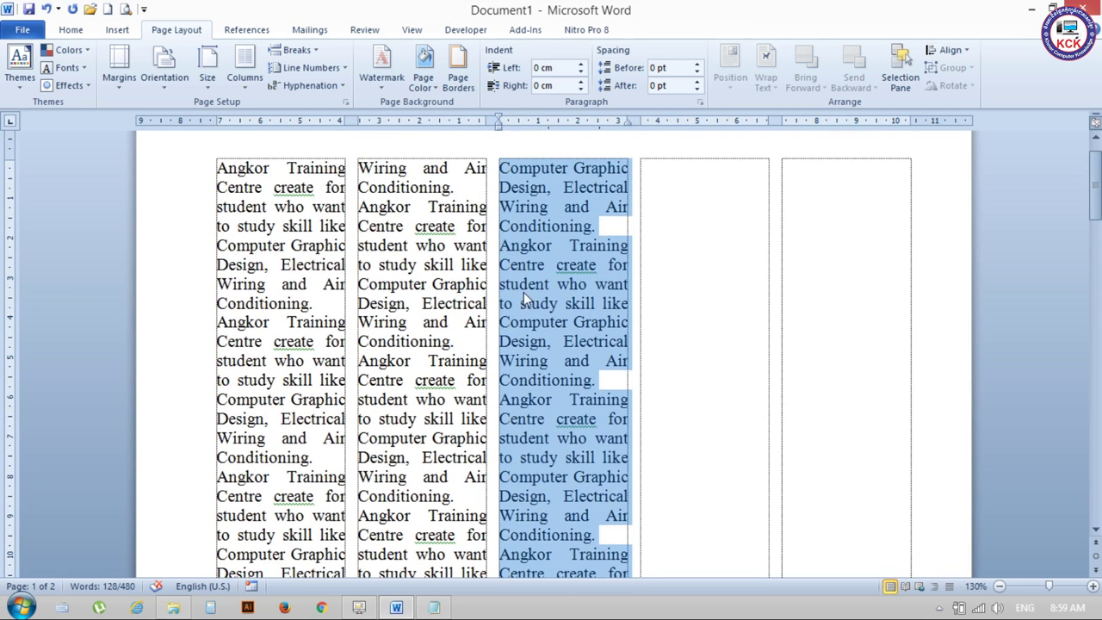
scroll(523, 297, down, 5)
scroll(547, 437, down, 5)
scroll(547, 474, down, 8)
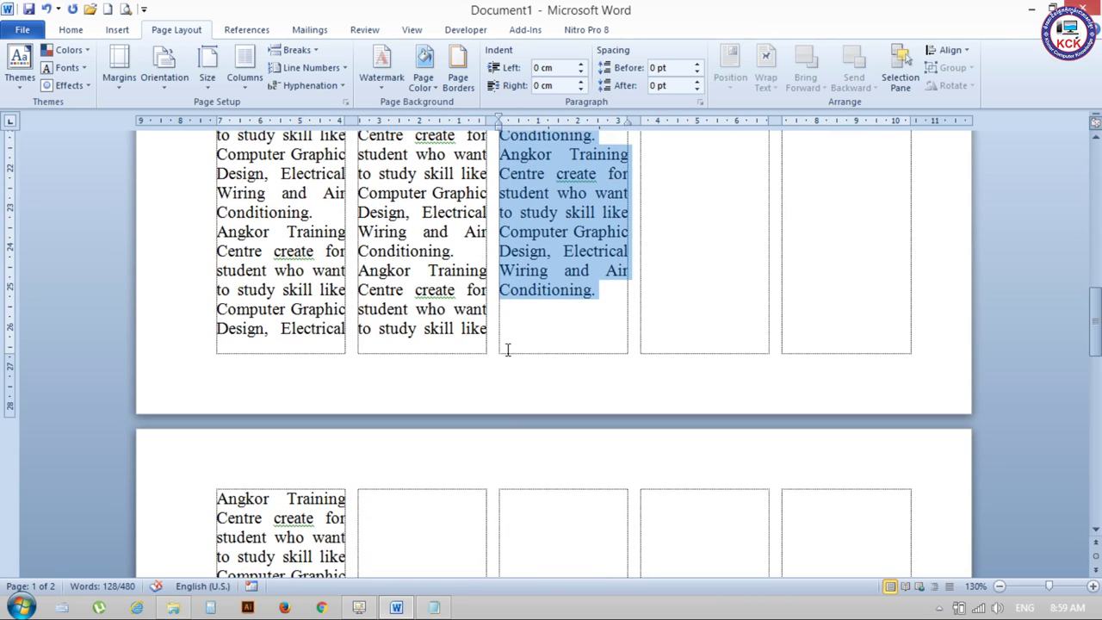
Step: Paste the copied passage three times after the last 'Conditioning.' to fill all five columns
click(604, 296)
key(ctrl+v)
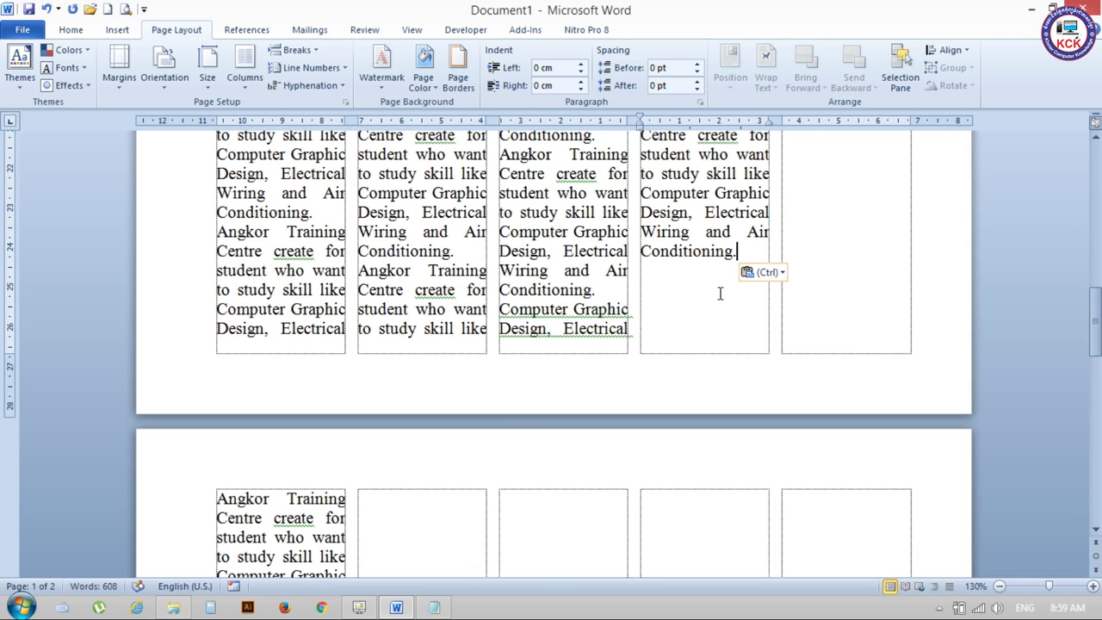
key(ctrl+v)
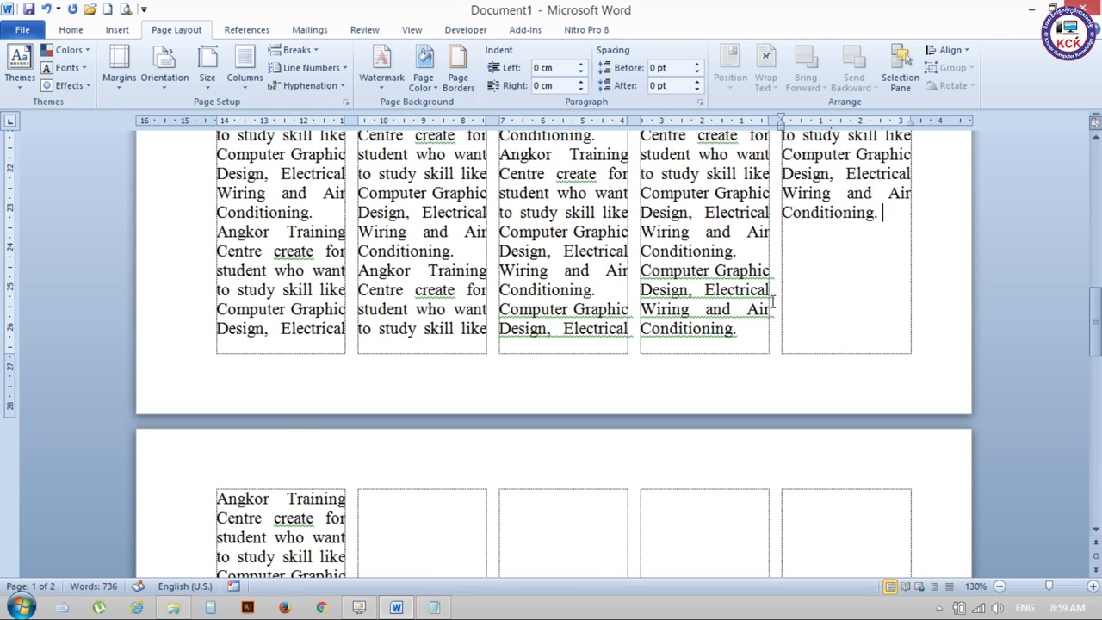
key(ctrl+v)
scroll(738, 257, up, 1)
scroll(738, 257, up, 1)
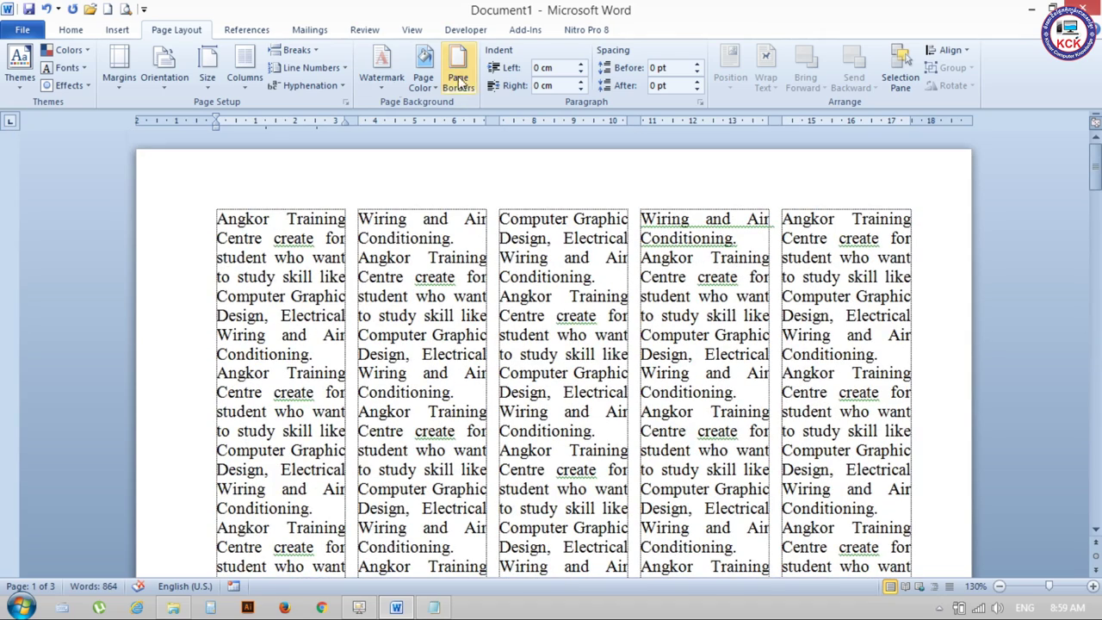
Step: Browse to the Picture folder on Drive (E:) in the Insert Picture dialog
click(118, 29)
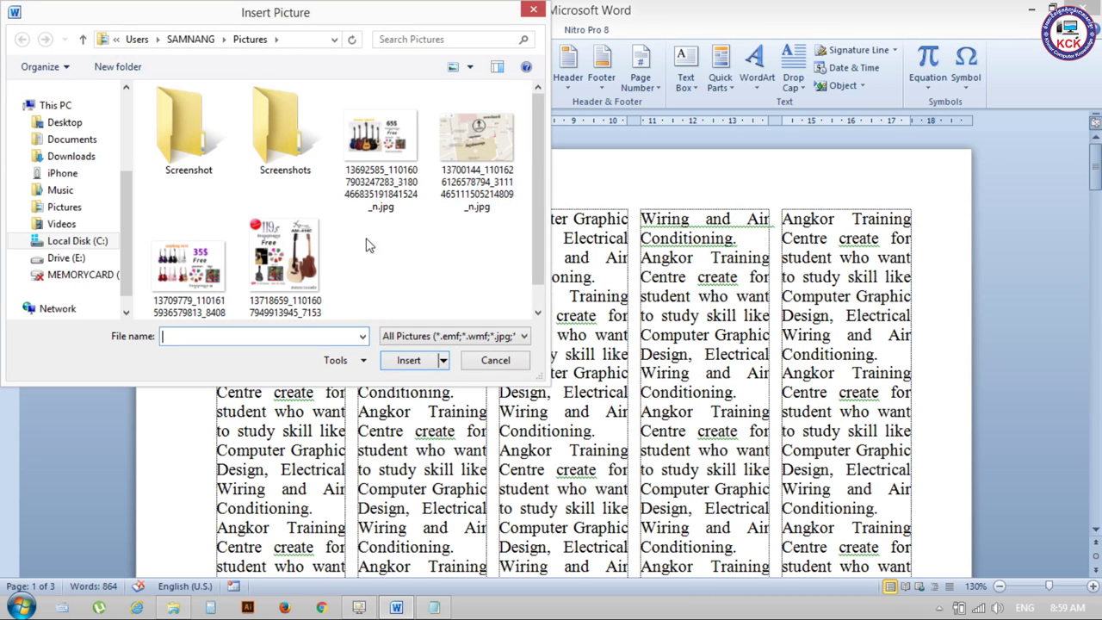
click(66, 257)
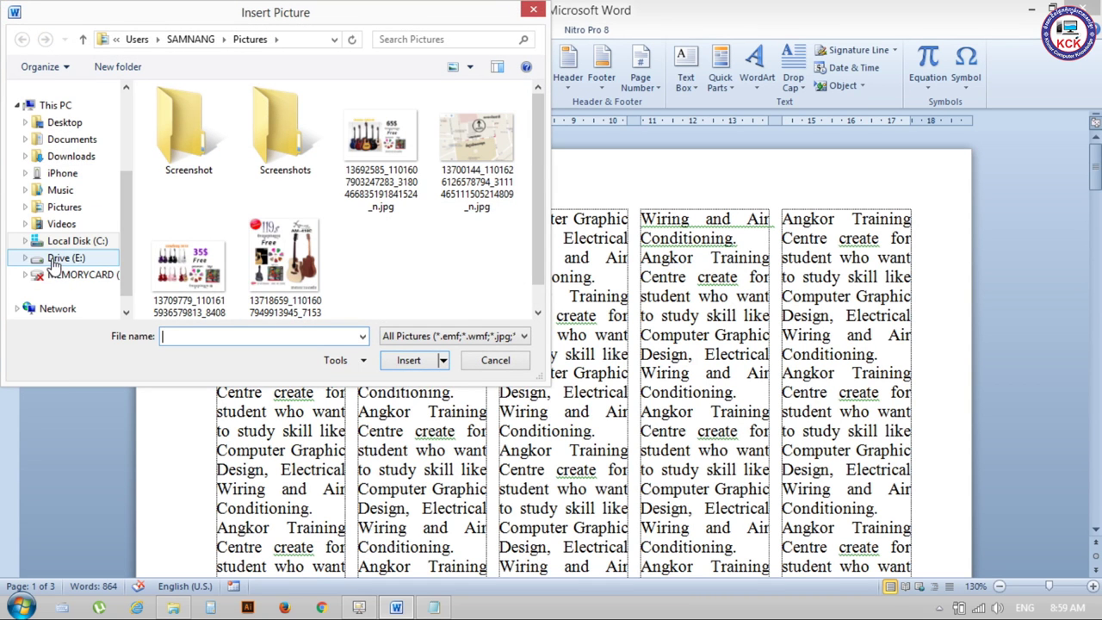
drag(537, 131, 538, 218)
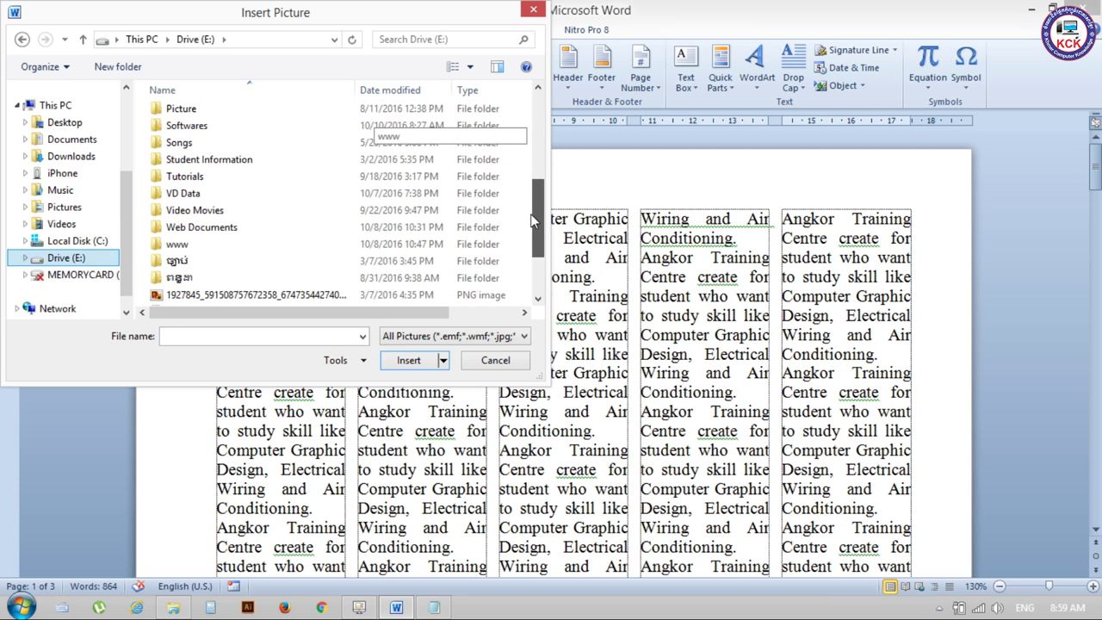
double_click(205, 107)
scroll(453, 225, down, 3)
scroll(482, 215, down, 5)
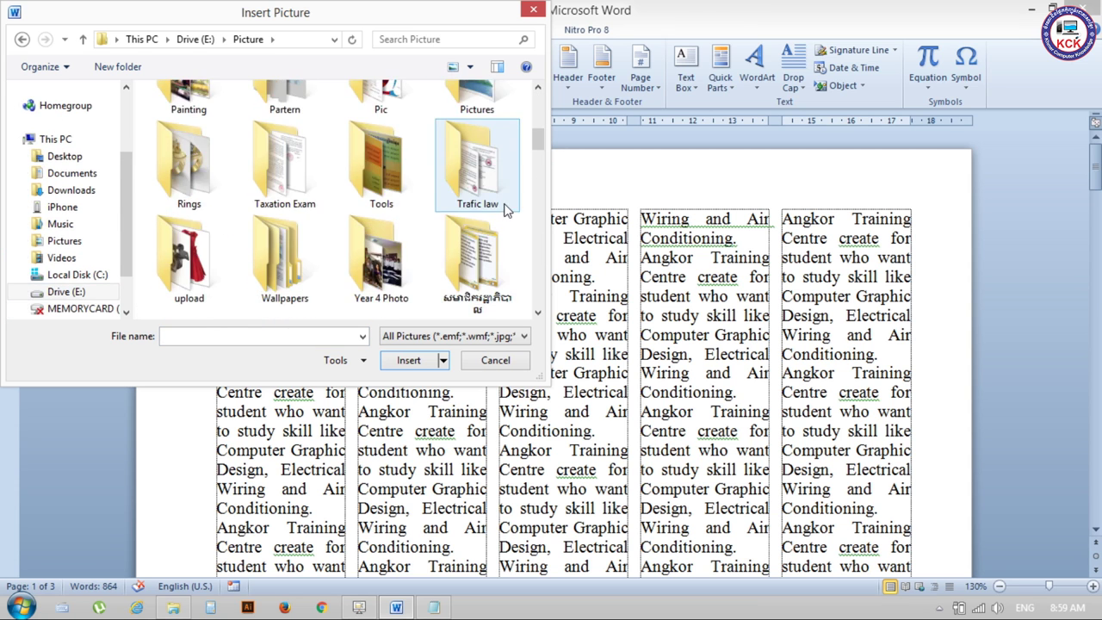
scroll(506, 210, down, 5)
scroll(507, 210, down, 2)
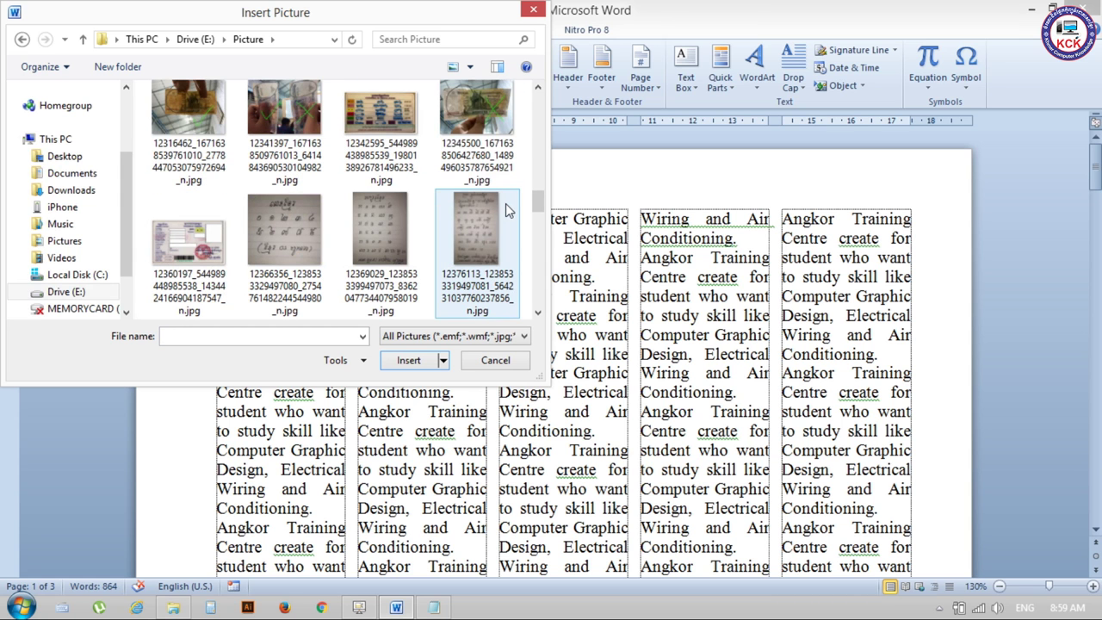
drag(537, 205, 548, 227)
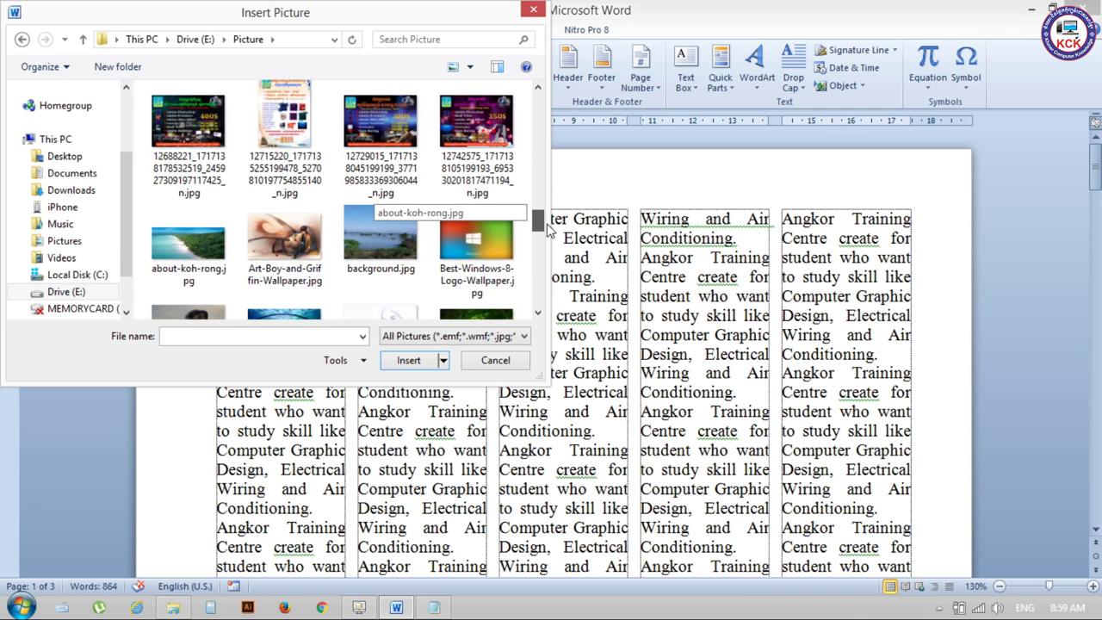
Step: Pick download-backgrounds.jpg among the photos and insert it into the first column
click(186, 241)
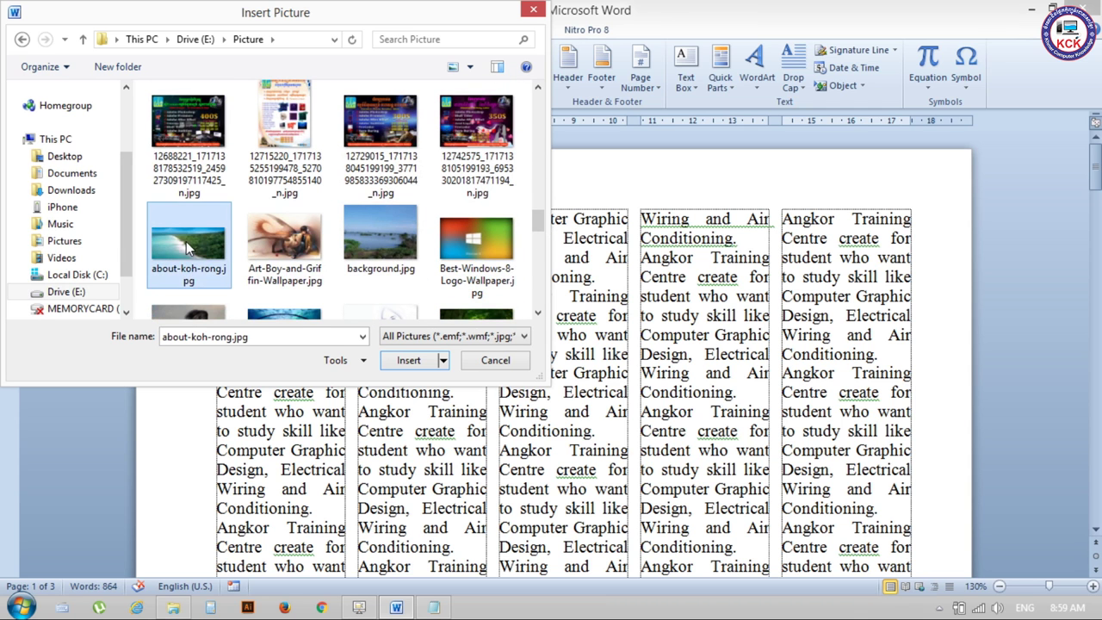
click(346, 237)
scroll(336, 259, down, 3)
click(189, 137)
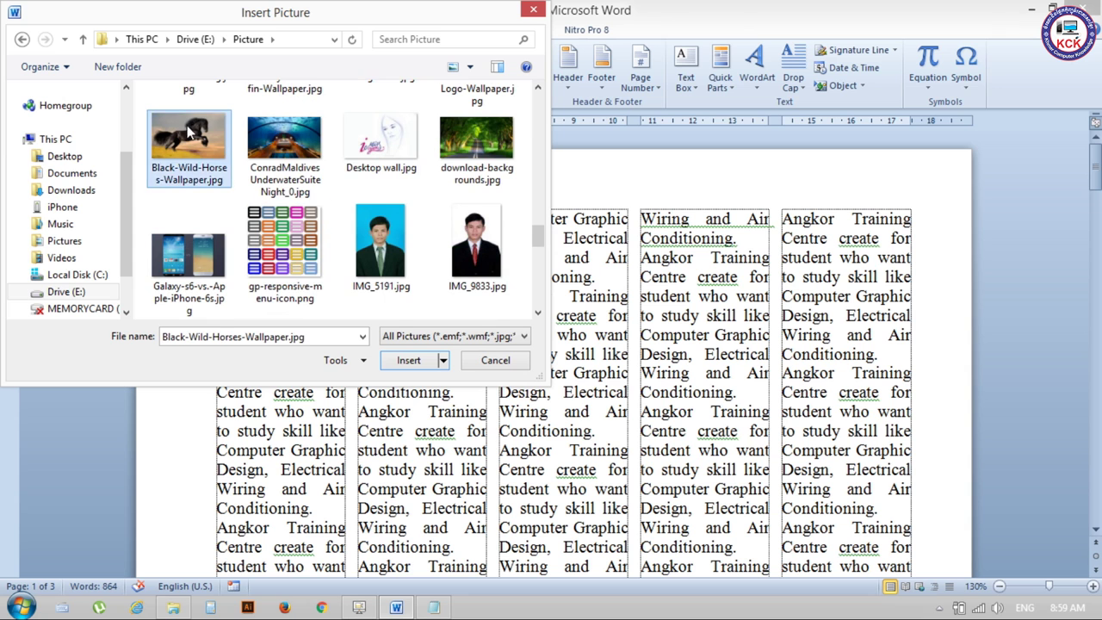
scroll(190, 136, up, 1)
click(469, 214)
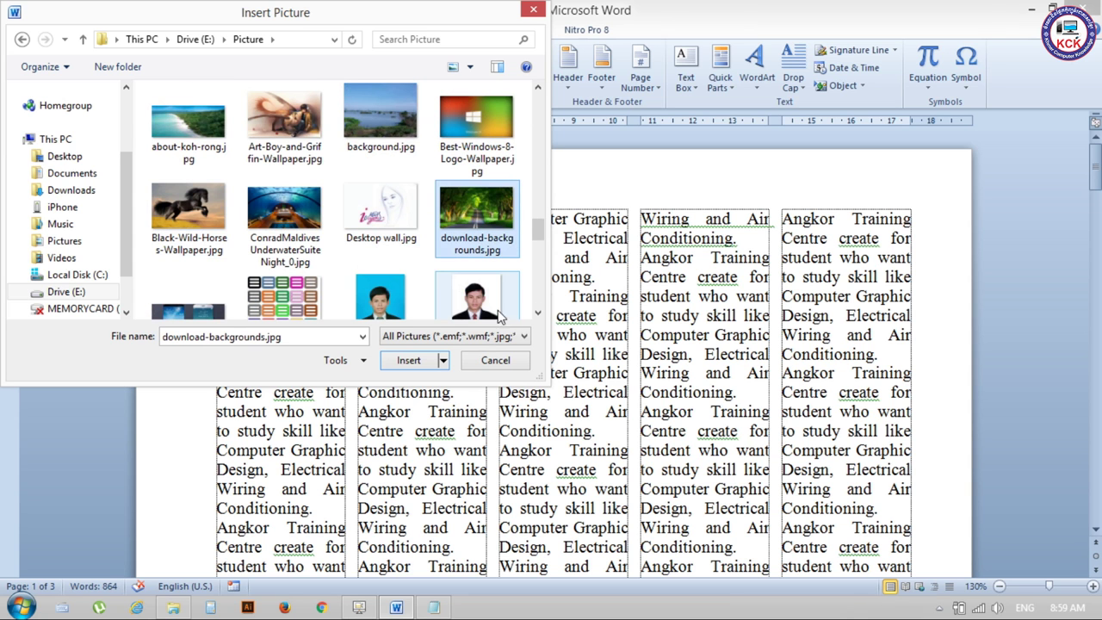
click(426, 360)
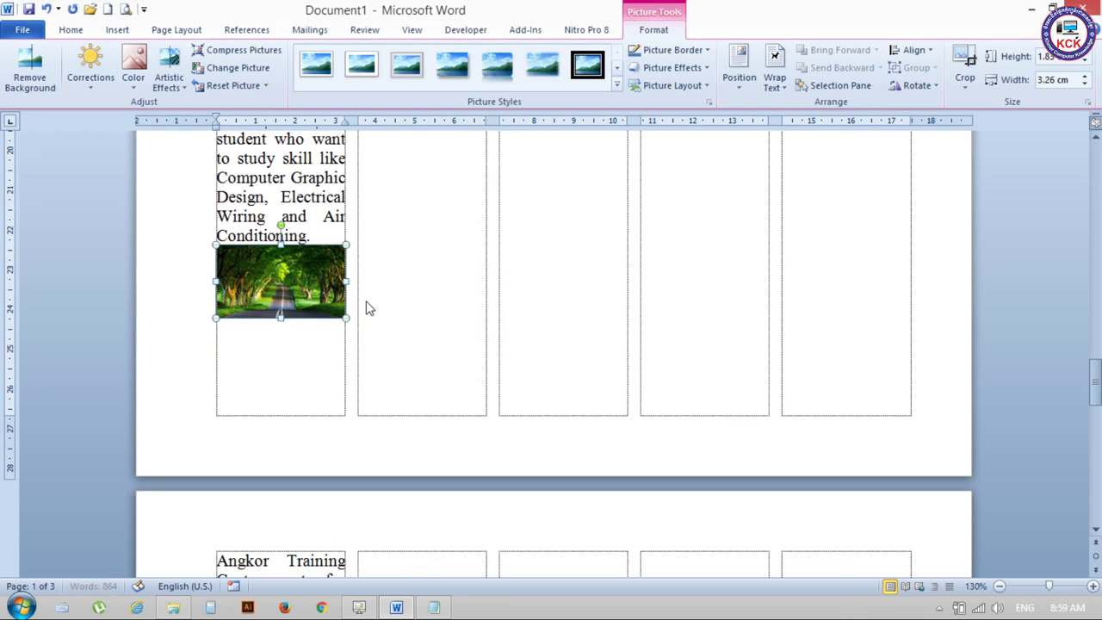
Step: Delete the misplaced road photo
scroll(406, 318, up, 3)
scroll(422, 315, up, 3)
scroll(431, 322, up, 2)
scroll(335, 514, down, 8)
key(Delete)
Step: Insert download-backgrounds.jpg at the start of column one and enlarge it to 6.81 cm wide
scroll(495, 207, up, 3)
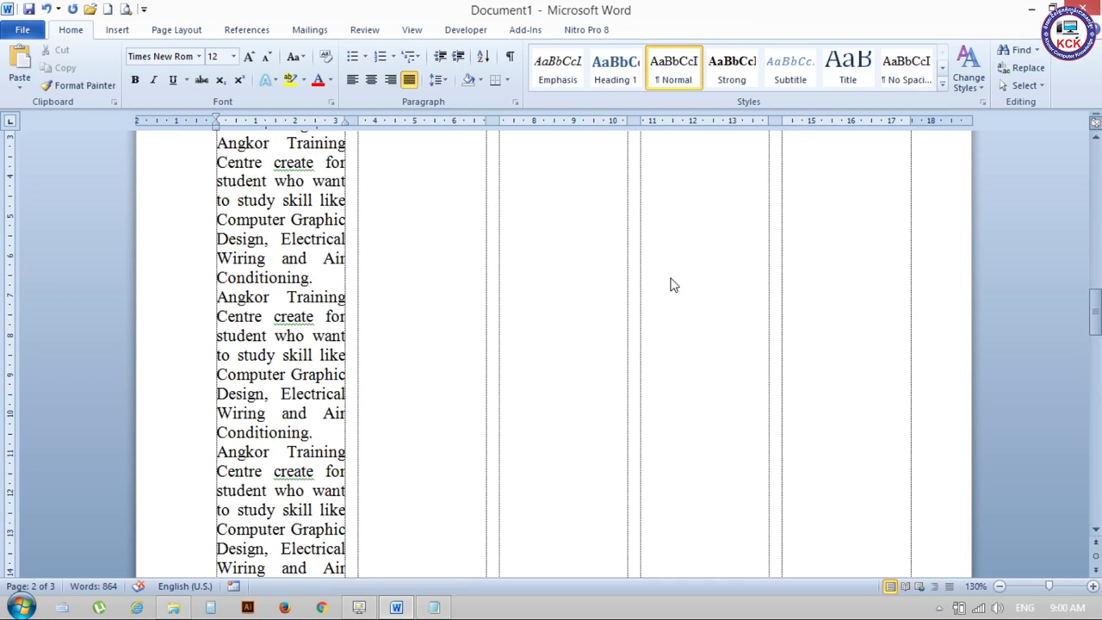
drag(1094, 306, 1094, 160)
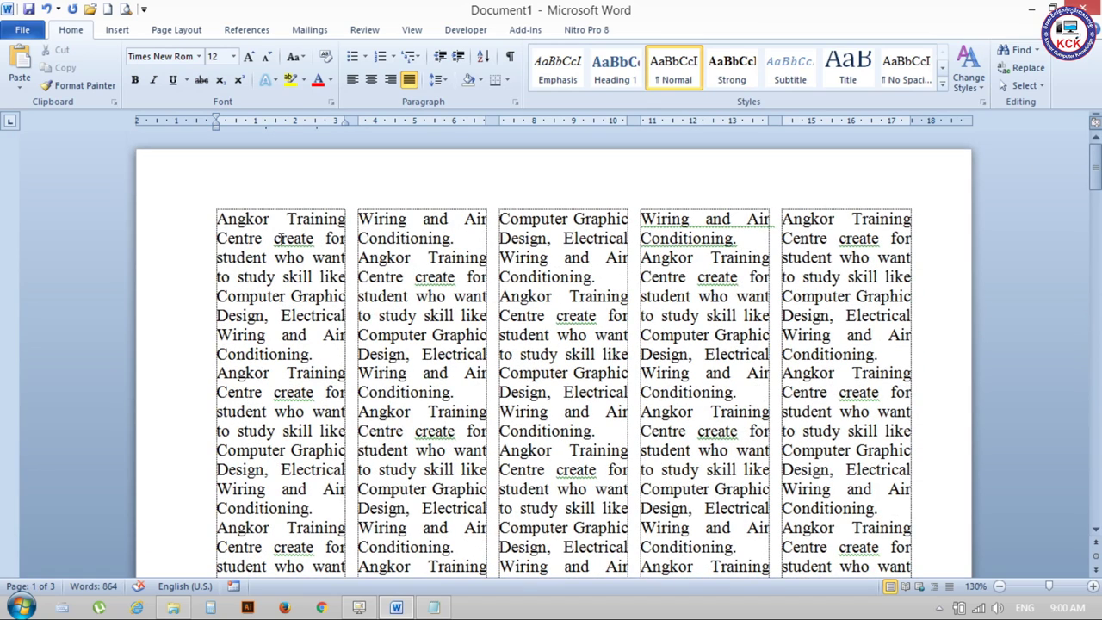
click(218, 218)
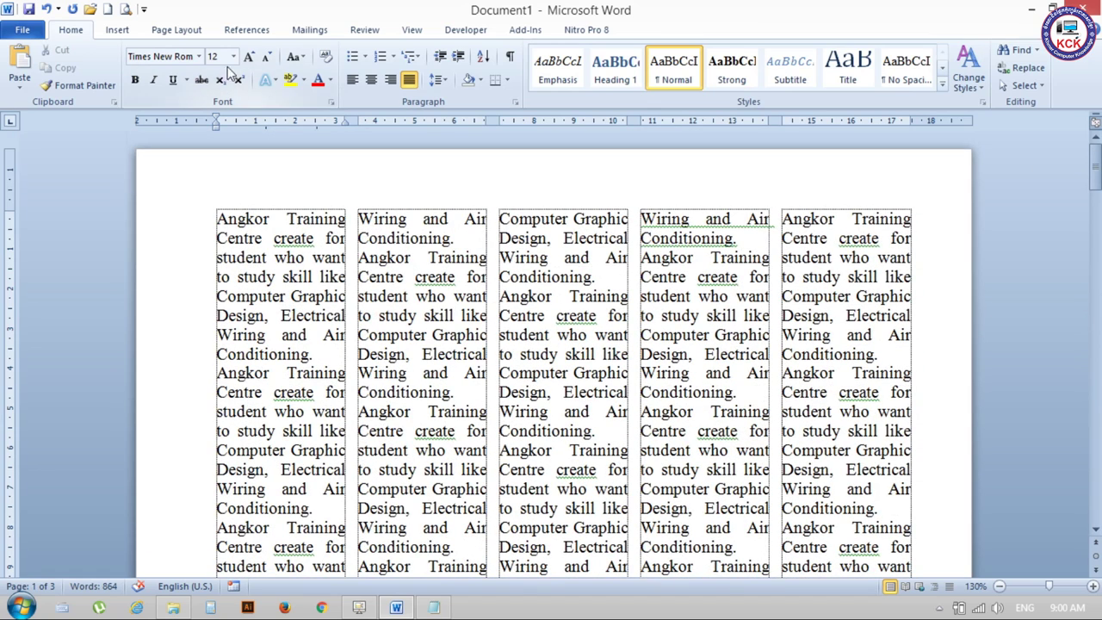
click(117, 30)
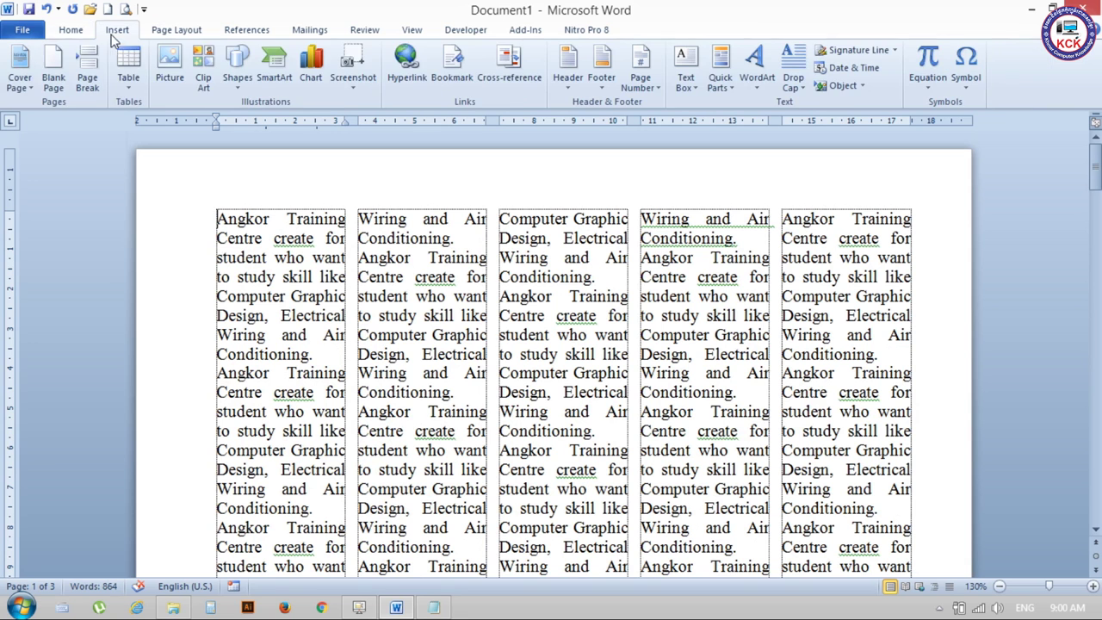
click(170, 65)
drag(536, 112, 539, 236)
click(476, 179)
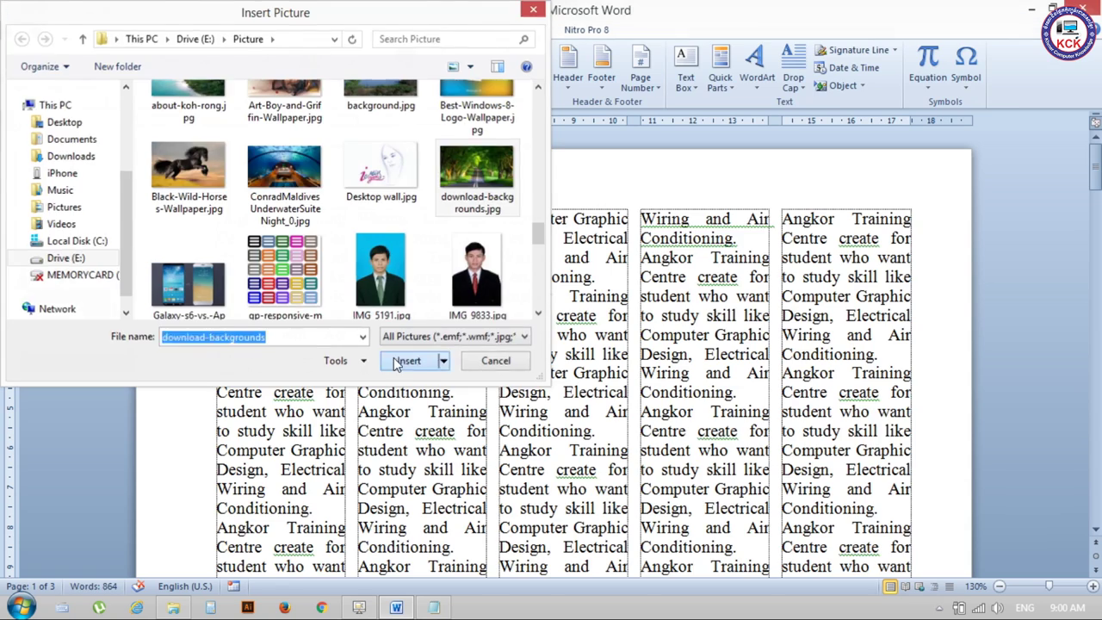
click(405, 360)
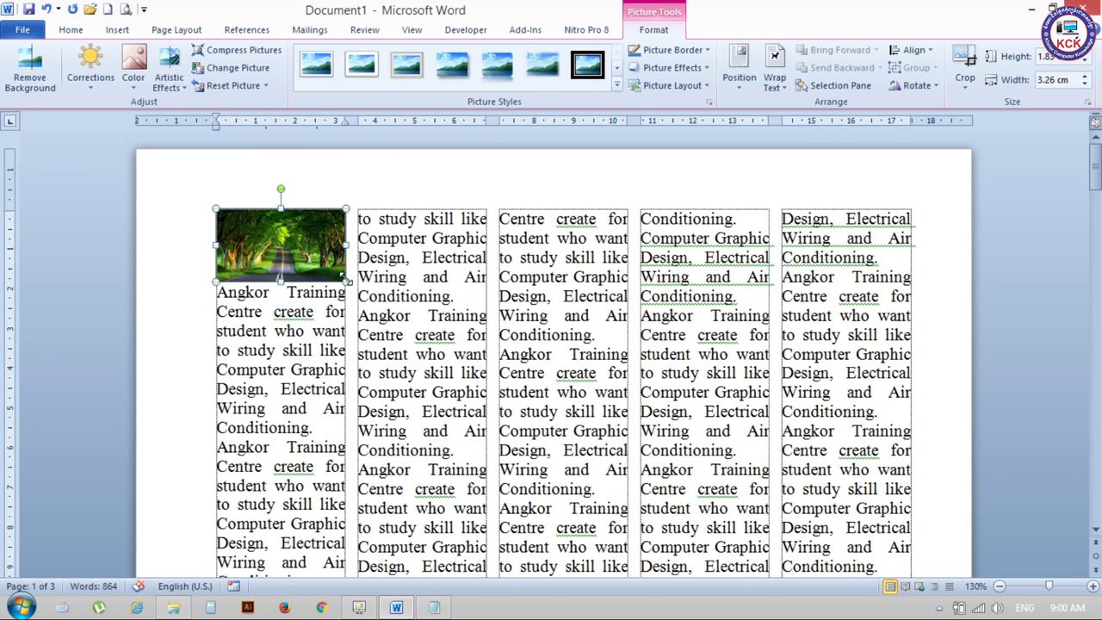
drag(347, 281, 489, 332)
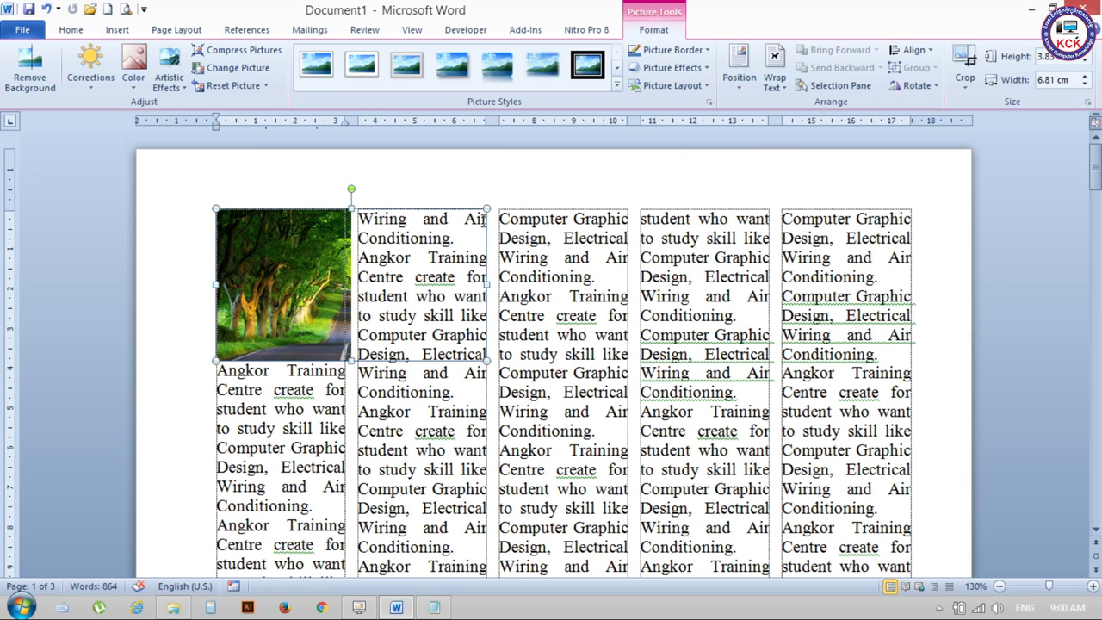
Step: Set the road photo to Tight wrapping and widen it to 10.32 cm across three columns
click(775, 84)
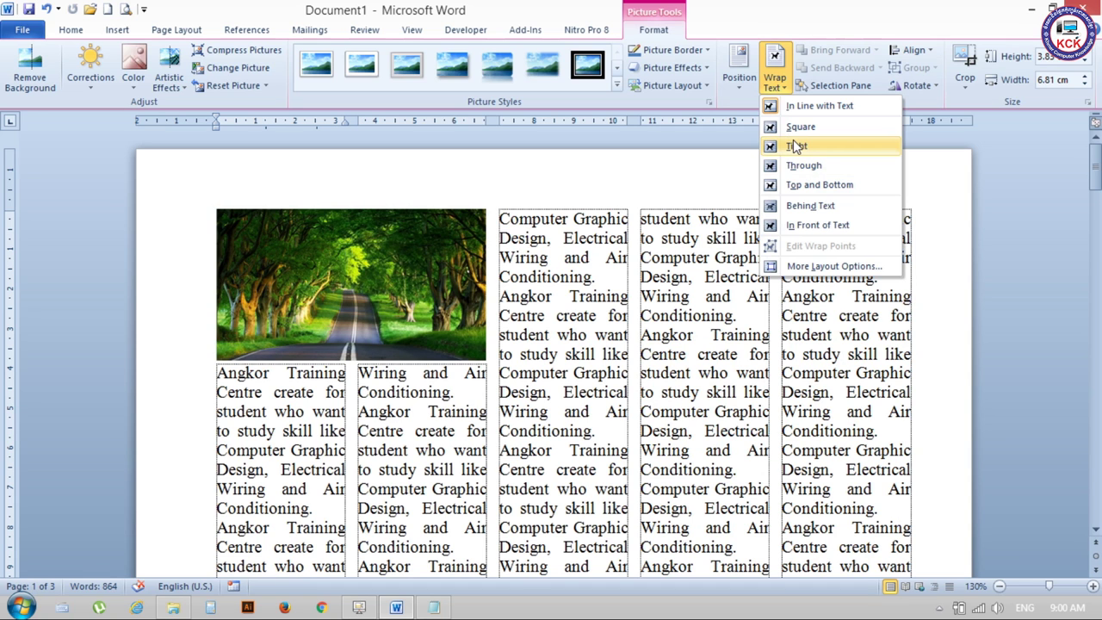
click(795, 147)
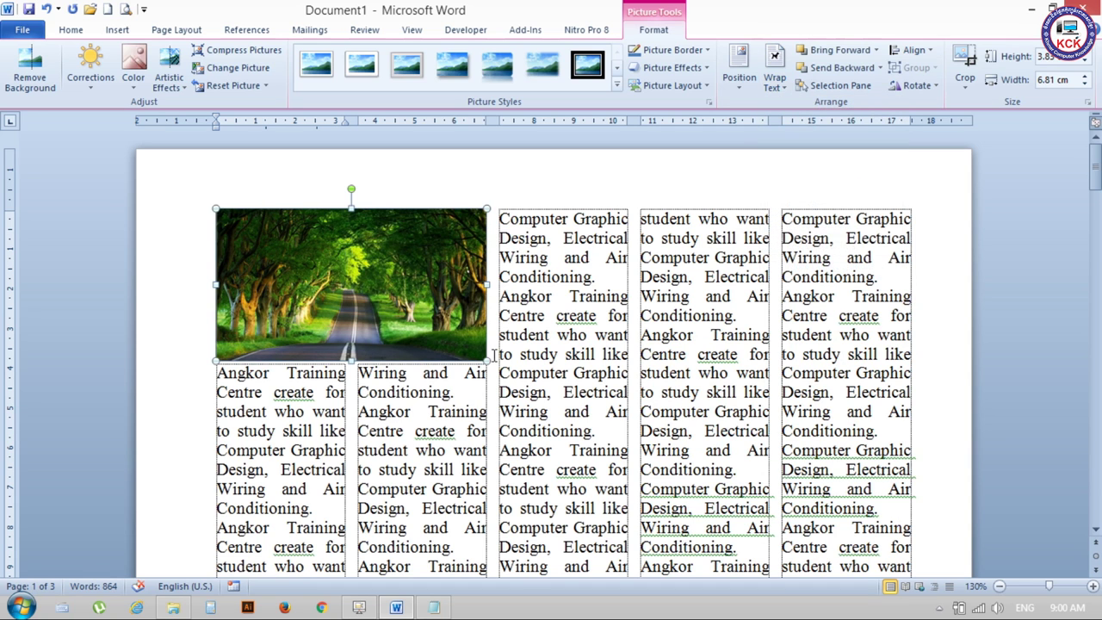
drag(487, 359, 628, 385)
scroll(571, 243, down, 2)
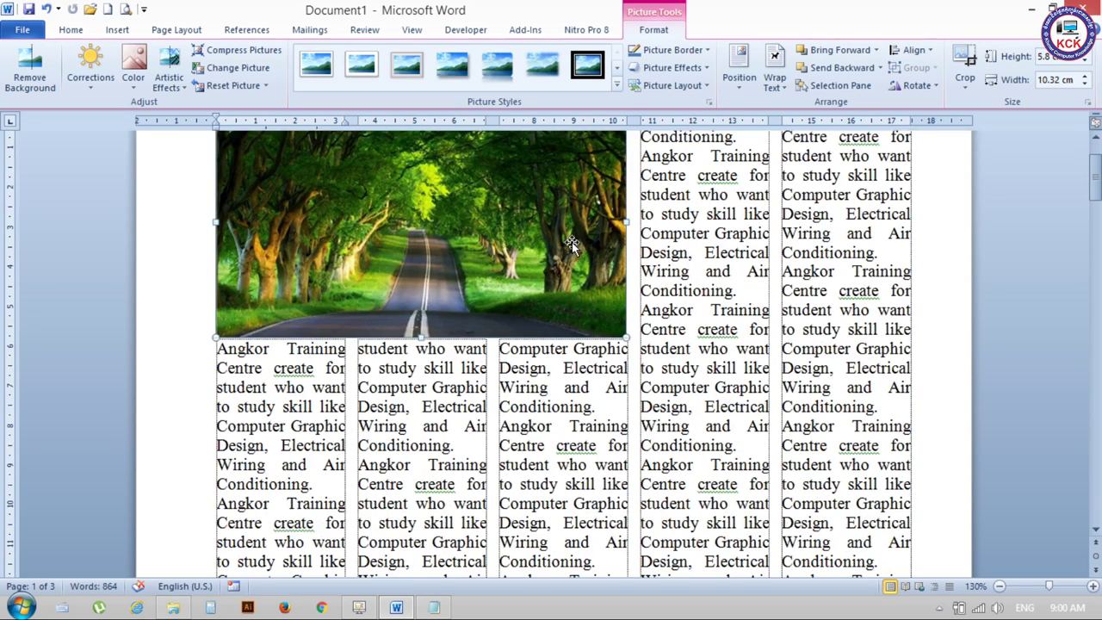
scroll(571, 243, up, 1)
scroll(571, 243, up, 1)
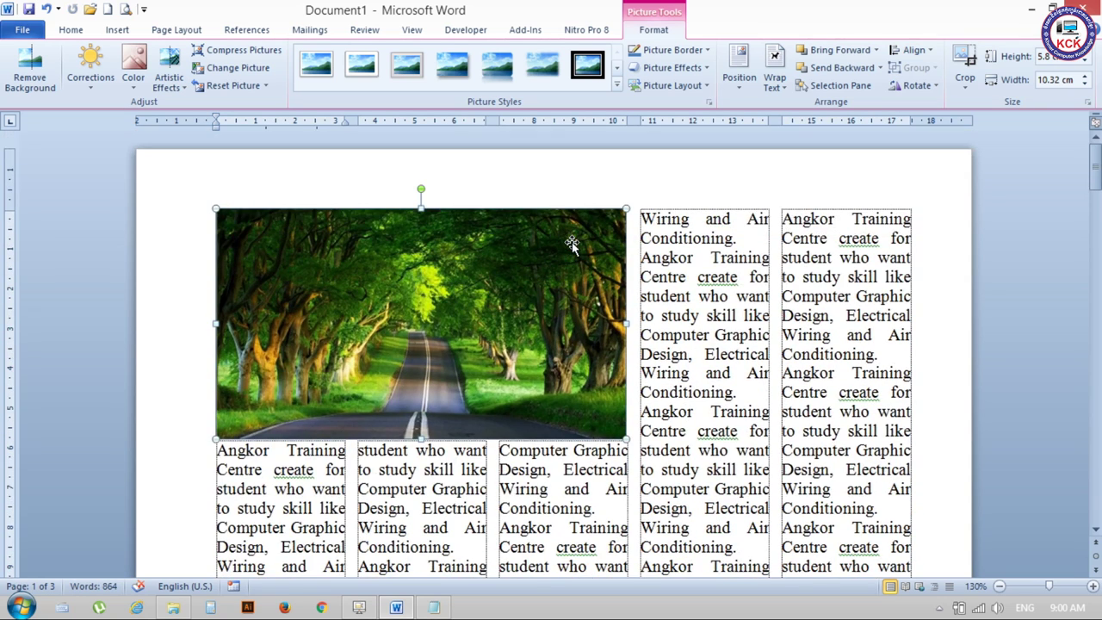
scroll(571, 243, down, 1)
scroll(571, 244, down, 3)
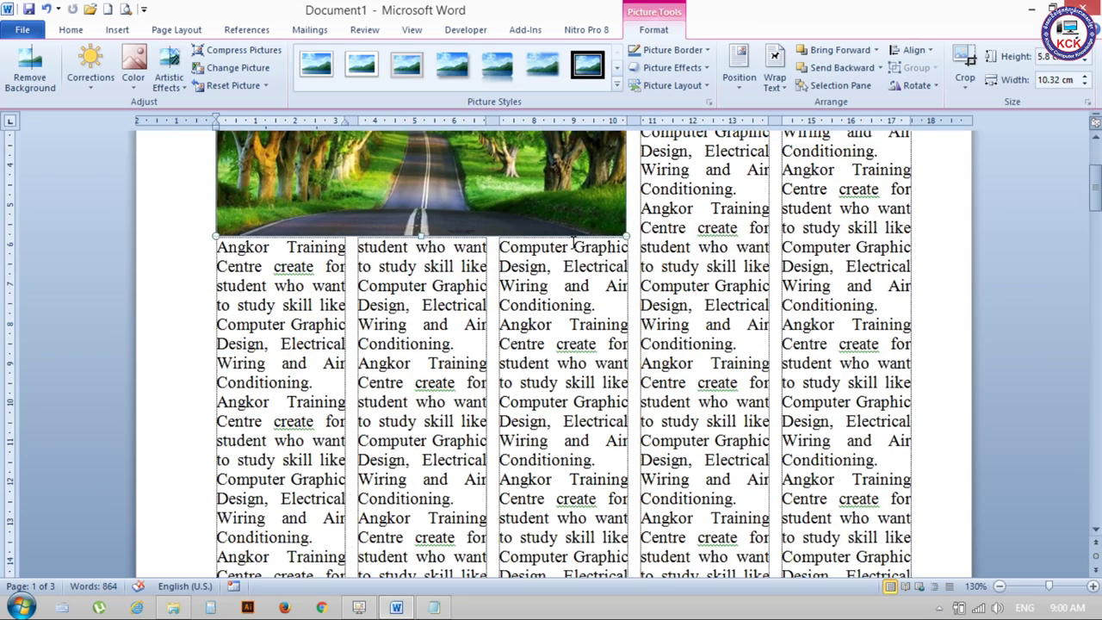
scroll(571, 243, down, 3)
scroll(571, 244, up, 3)
scroll(571, 244, up, 3)
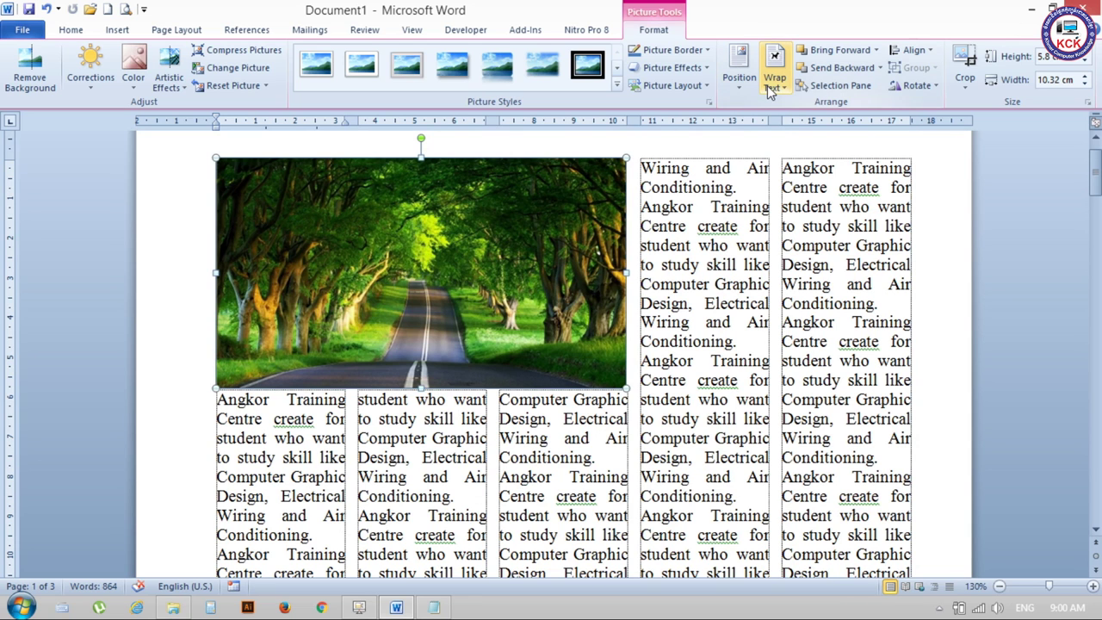
Step: Recheck the wrapping options, leave them unchanged, and deselect the photo
click(773, 86)
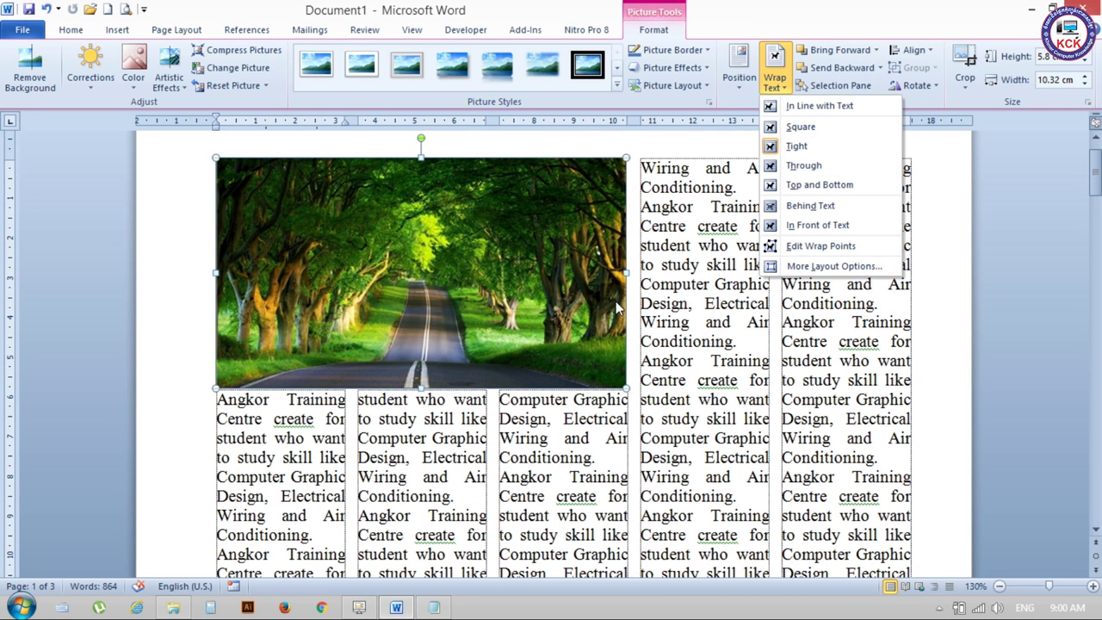
click(701, 366)
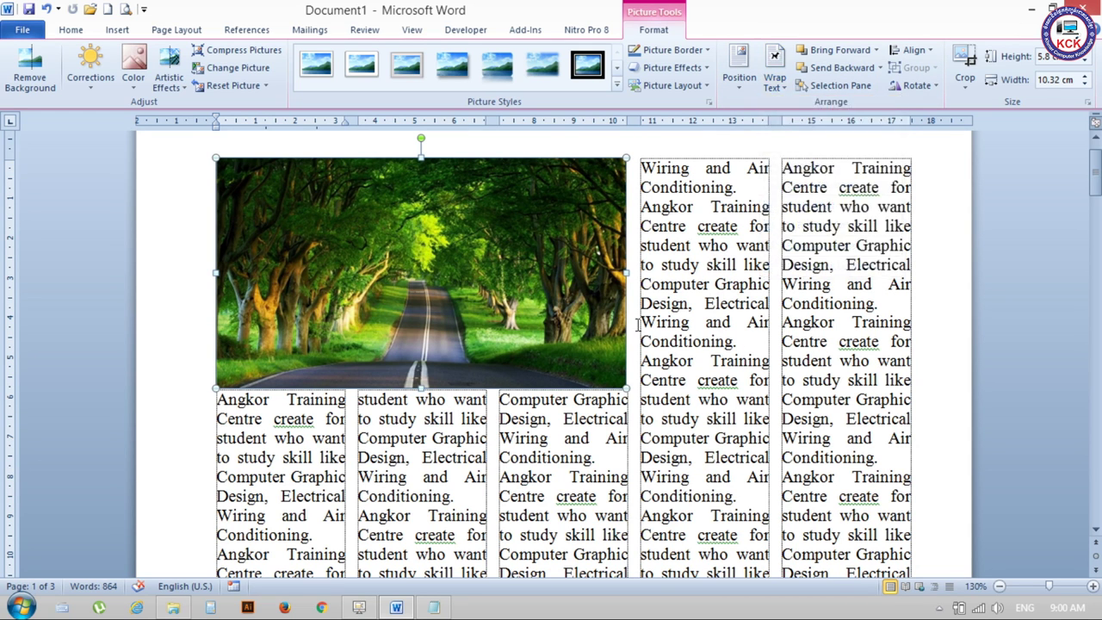
scroll(674, 203, down, 5)
scroll(689, 319, up, 5)
scroll(703, 430, down, 4)
click(502, 379)
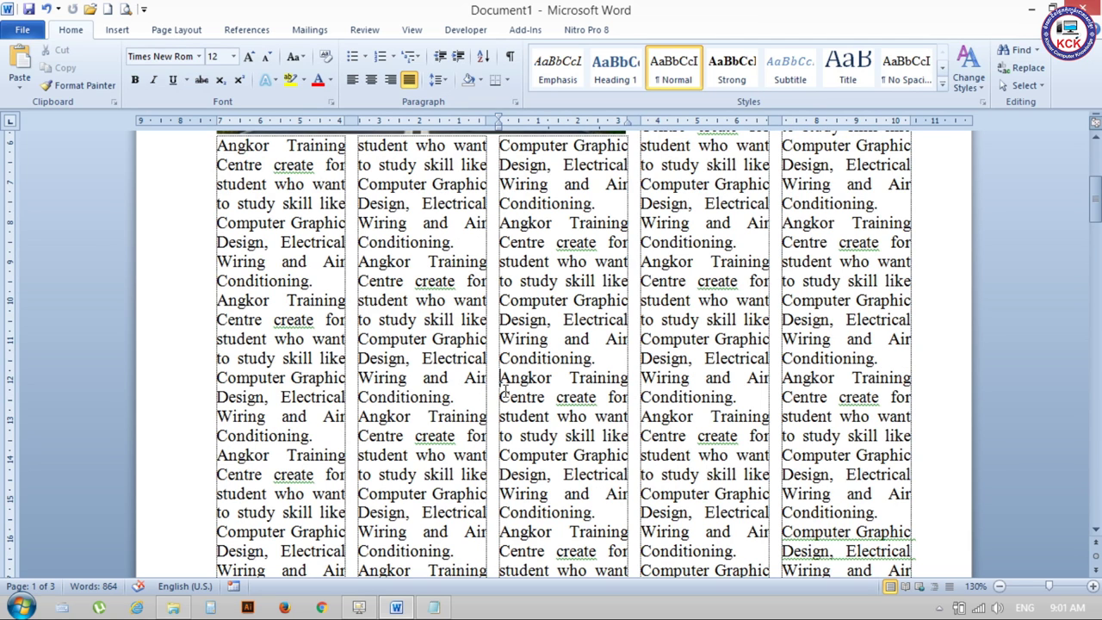
Step: Insert the picture 2014-03-05-SongSaaPrivateIsland.jpg into the third column
click(118, 31)
click(166, 78)
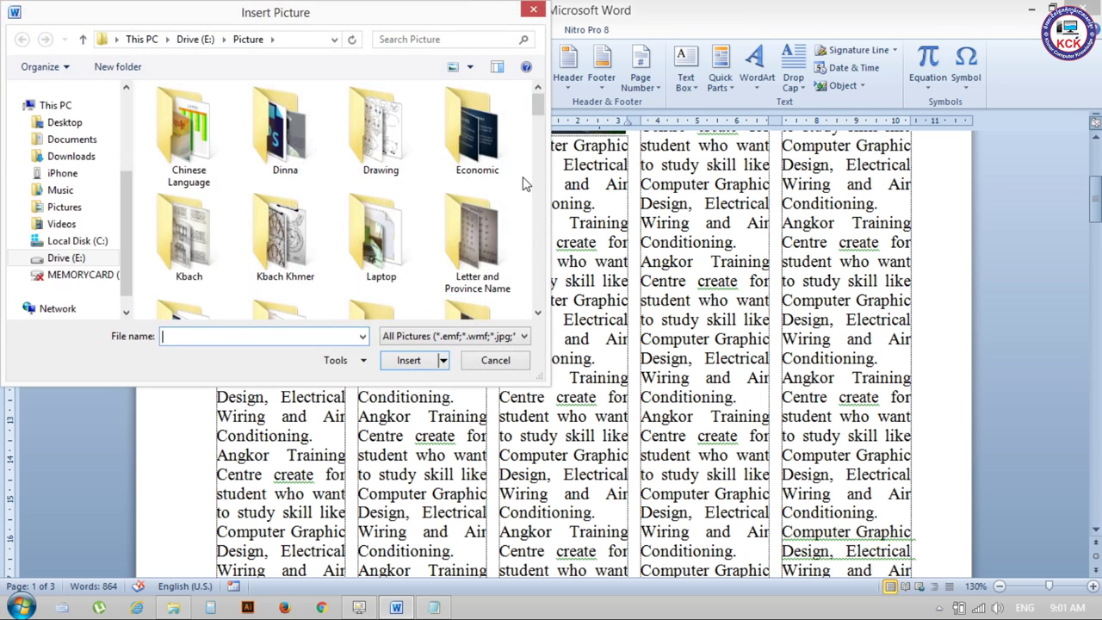
mouse_move(534, 101)
mouse_down()
mouse_move(538, 170)
mouse_move(537, 147)
mouse_up()
click(386, 202)
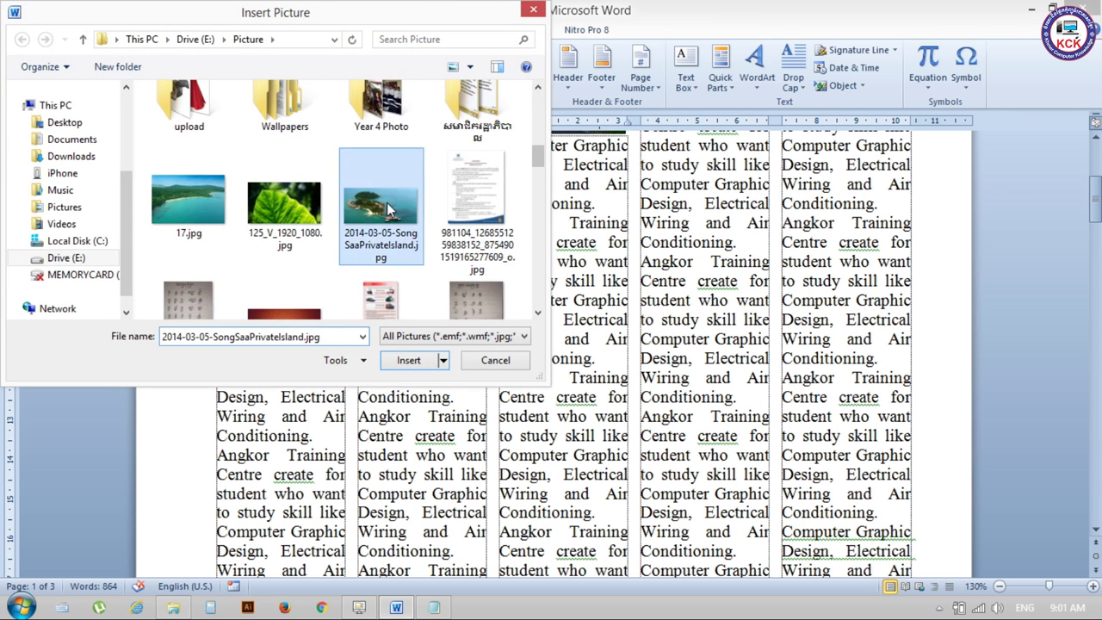
click(439, 359)
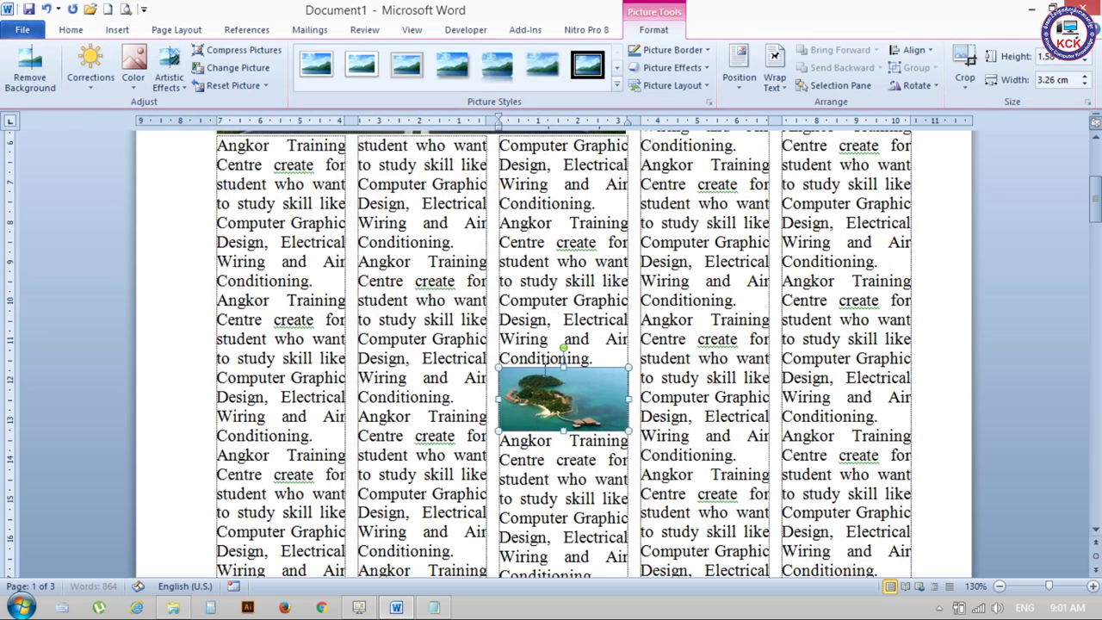
Step: Set the island photo's wrapping to Tight and widen it to 10.34 cm across columns three to five
click(774, 68)
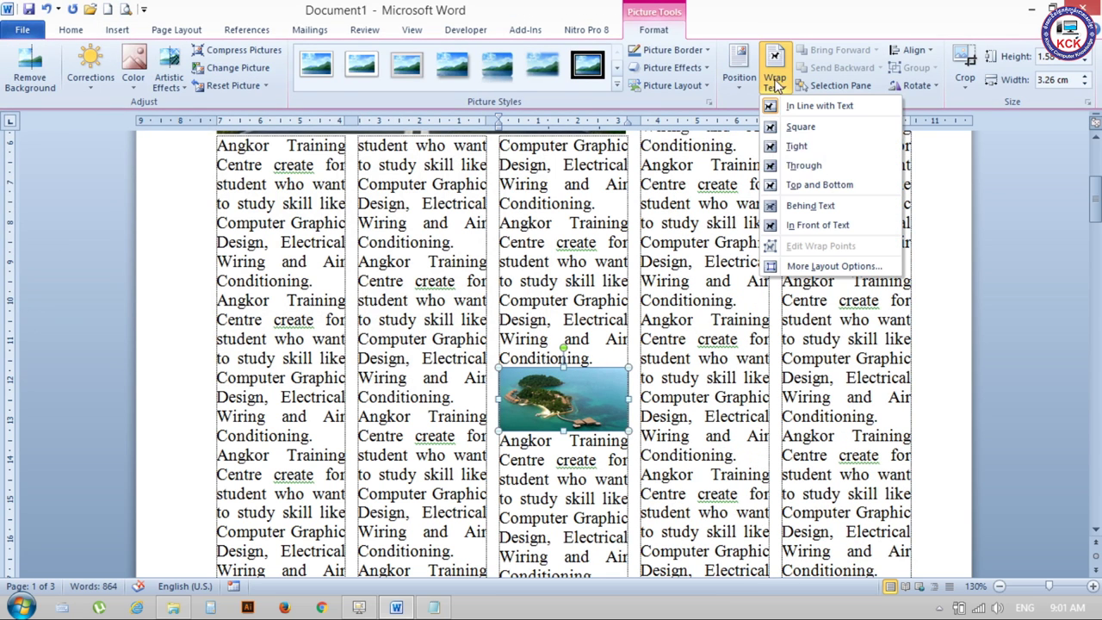
click(780, 148)
mouse_move(629, 431)
mouse_down()
mouse_move(813, 422)
mouse_move(911, 445)
mouse_up()
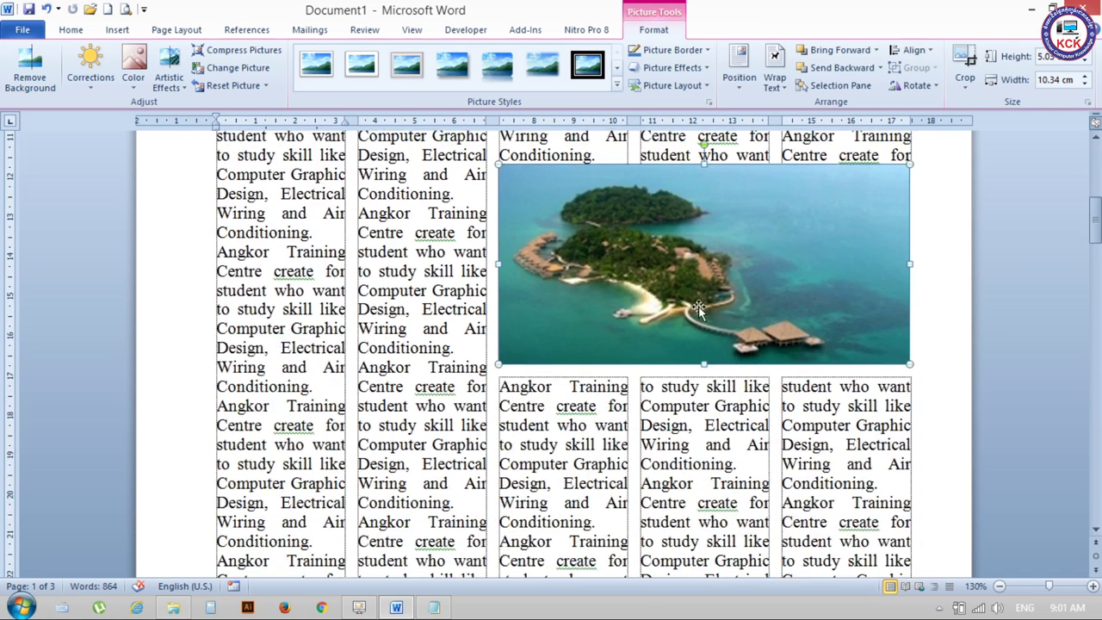
scroll(697, 294, up, 2)
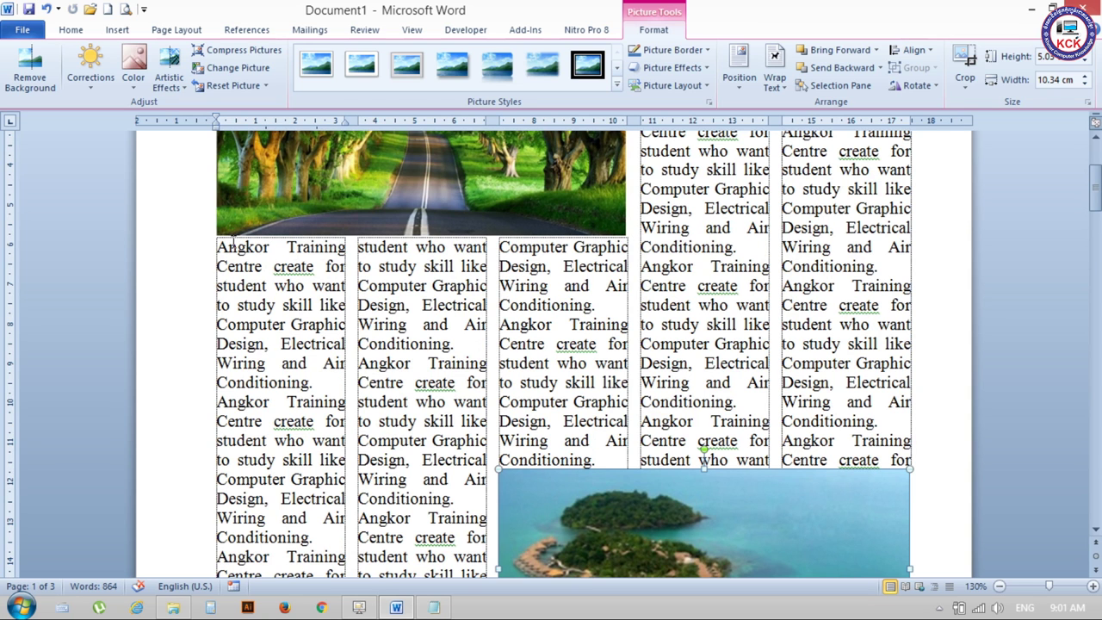
click(218, 248)
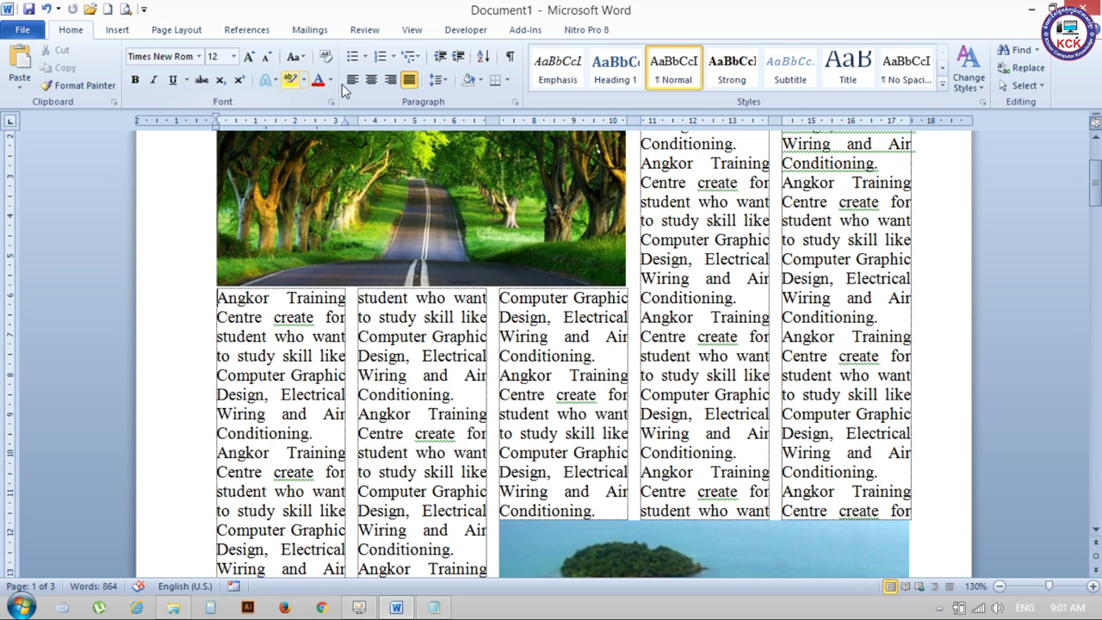
scroll(577, 297, up, 3)
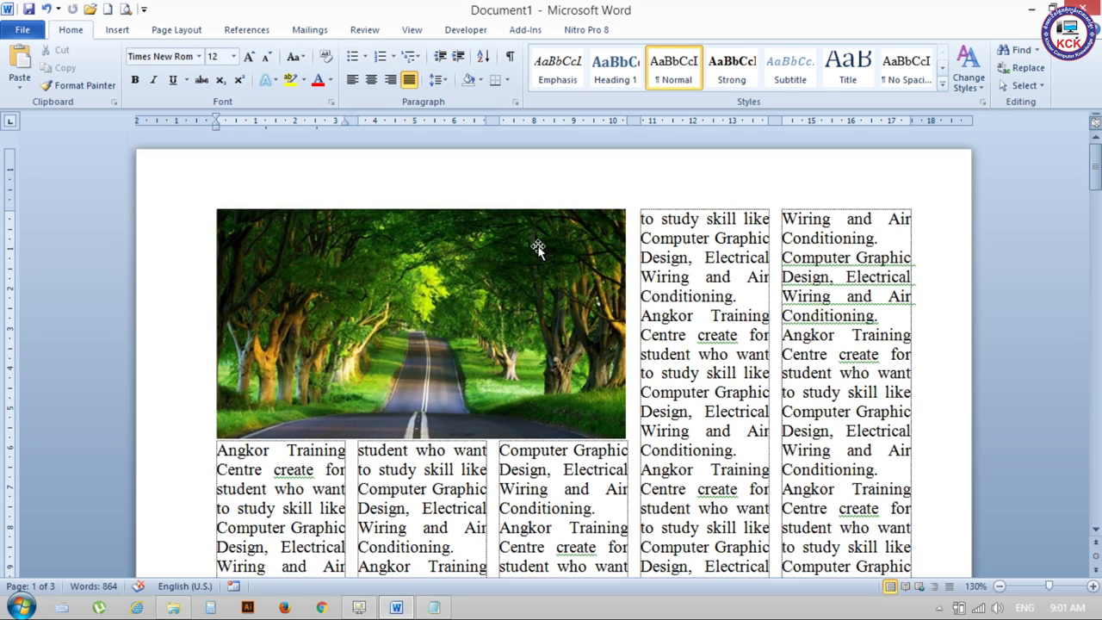
scroll(562, 292, down, 7)
scroll(555, 275, down, 5)
scroll(542, 254, down, 4)
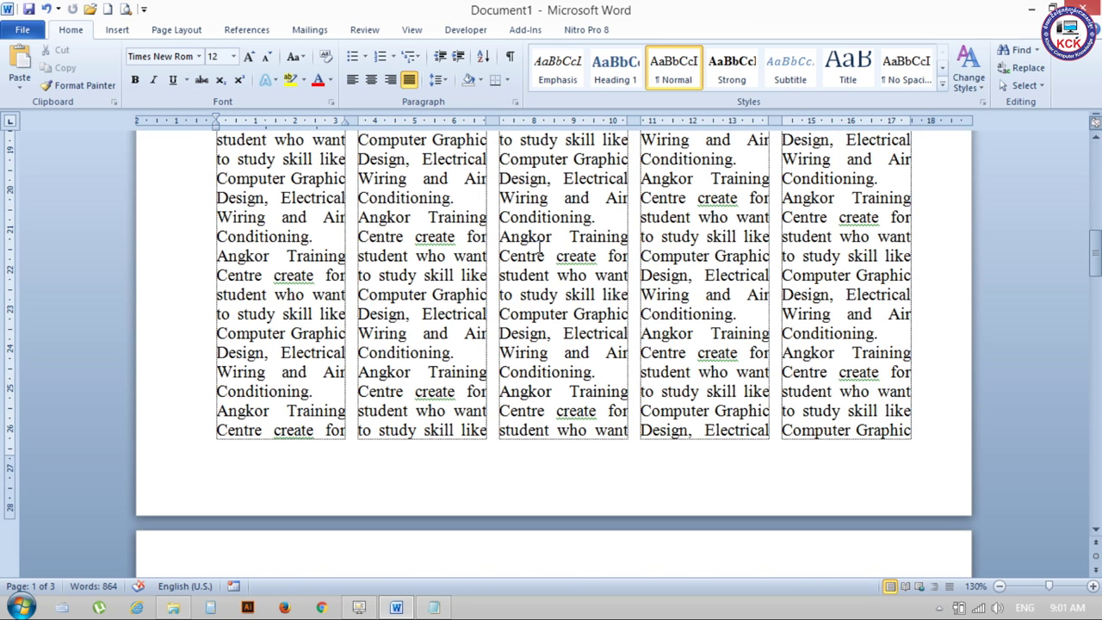
scroll(770, 318, up, 6)
scroll(771, 310, down, 5)
scroll(773, 306, down, 4)
scroll(774, 294, up, 7)
scroll(773, 293, up, 4)
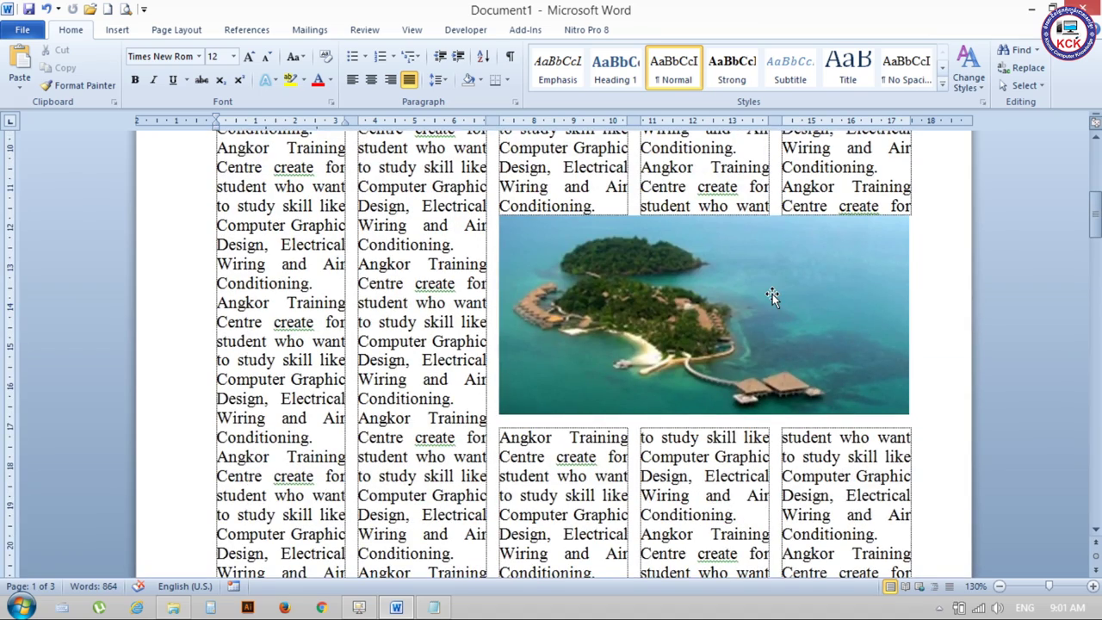
scroll(772, 294, up, 6)
scroll(771, 297, down, 9)
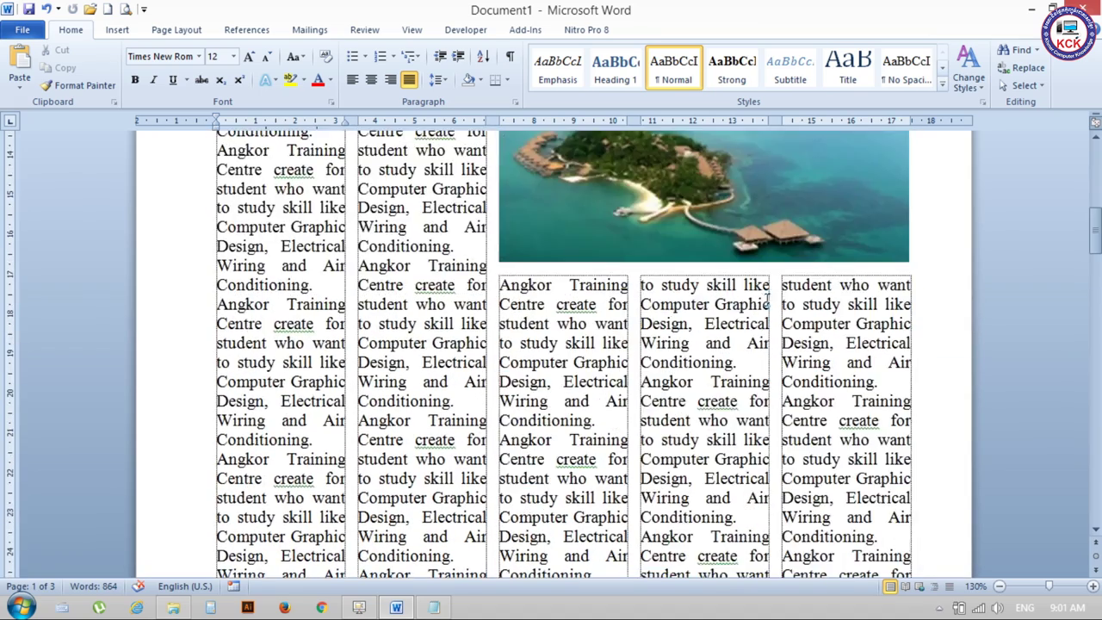
click(358, 608)
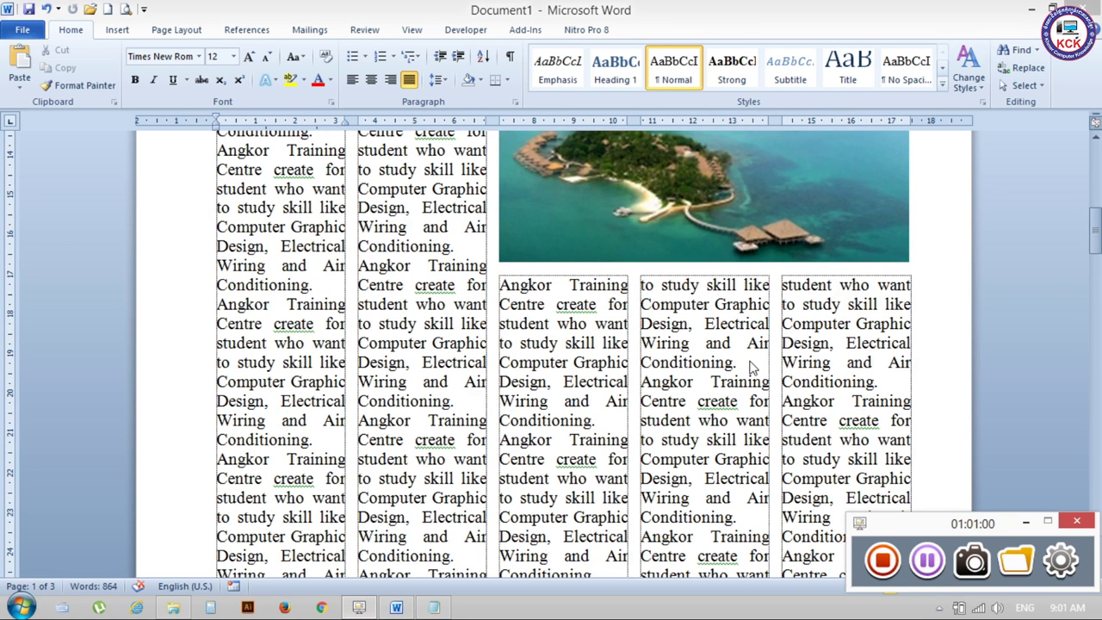